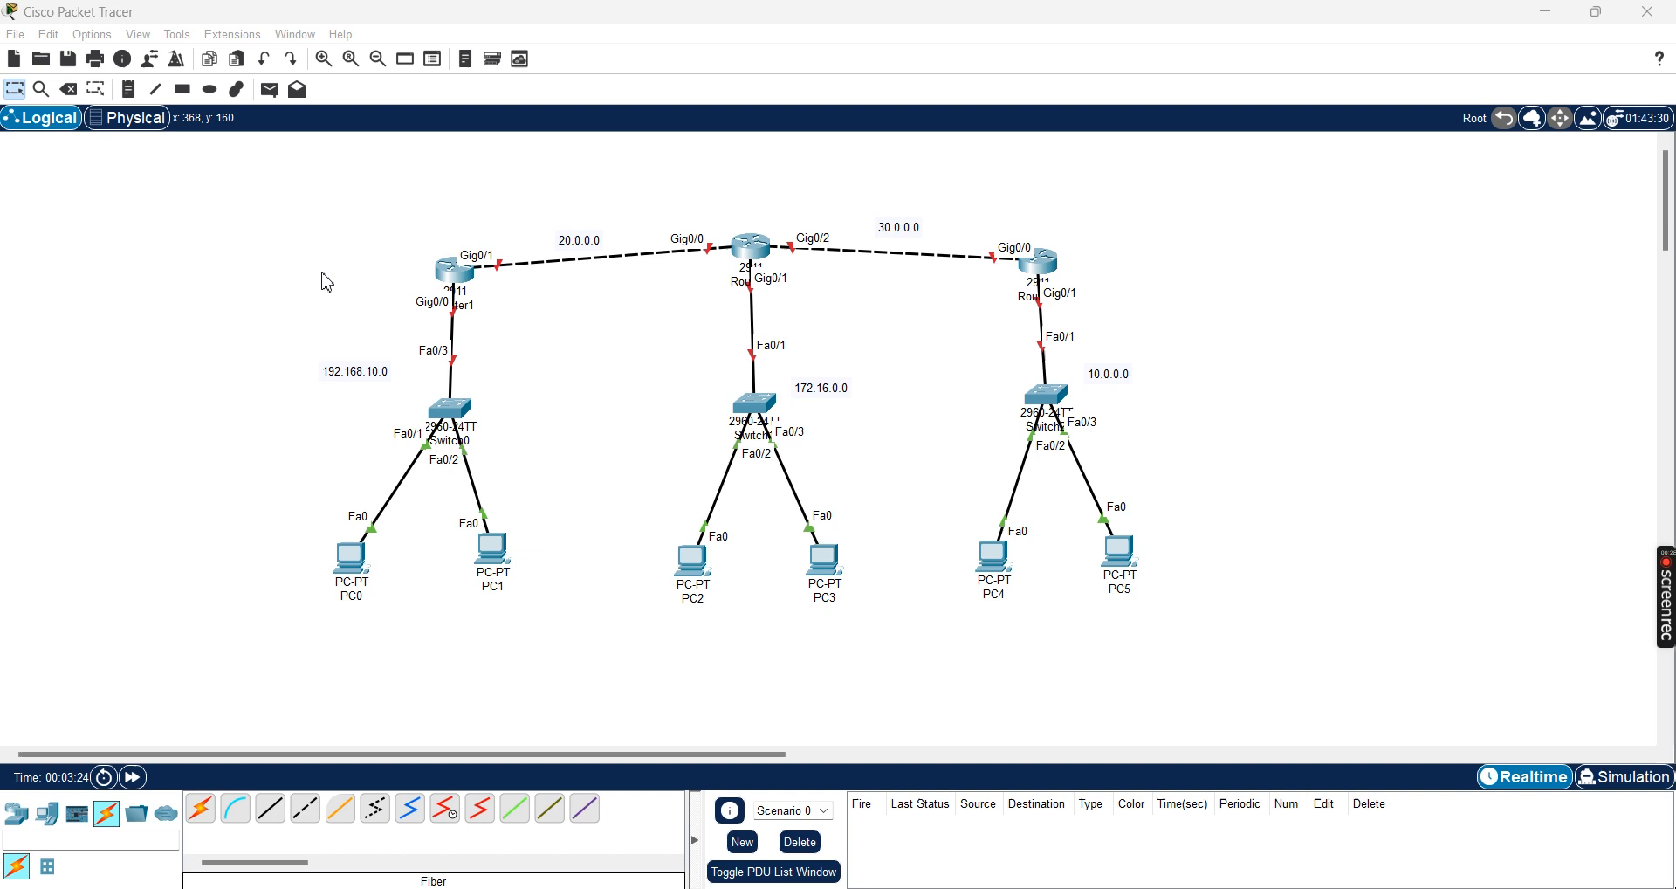
left_click(48, 814)
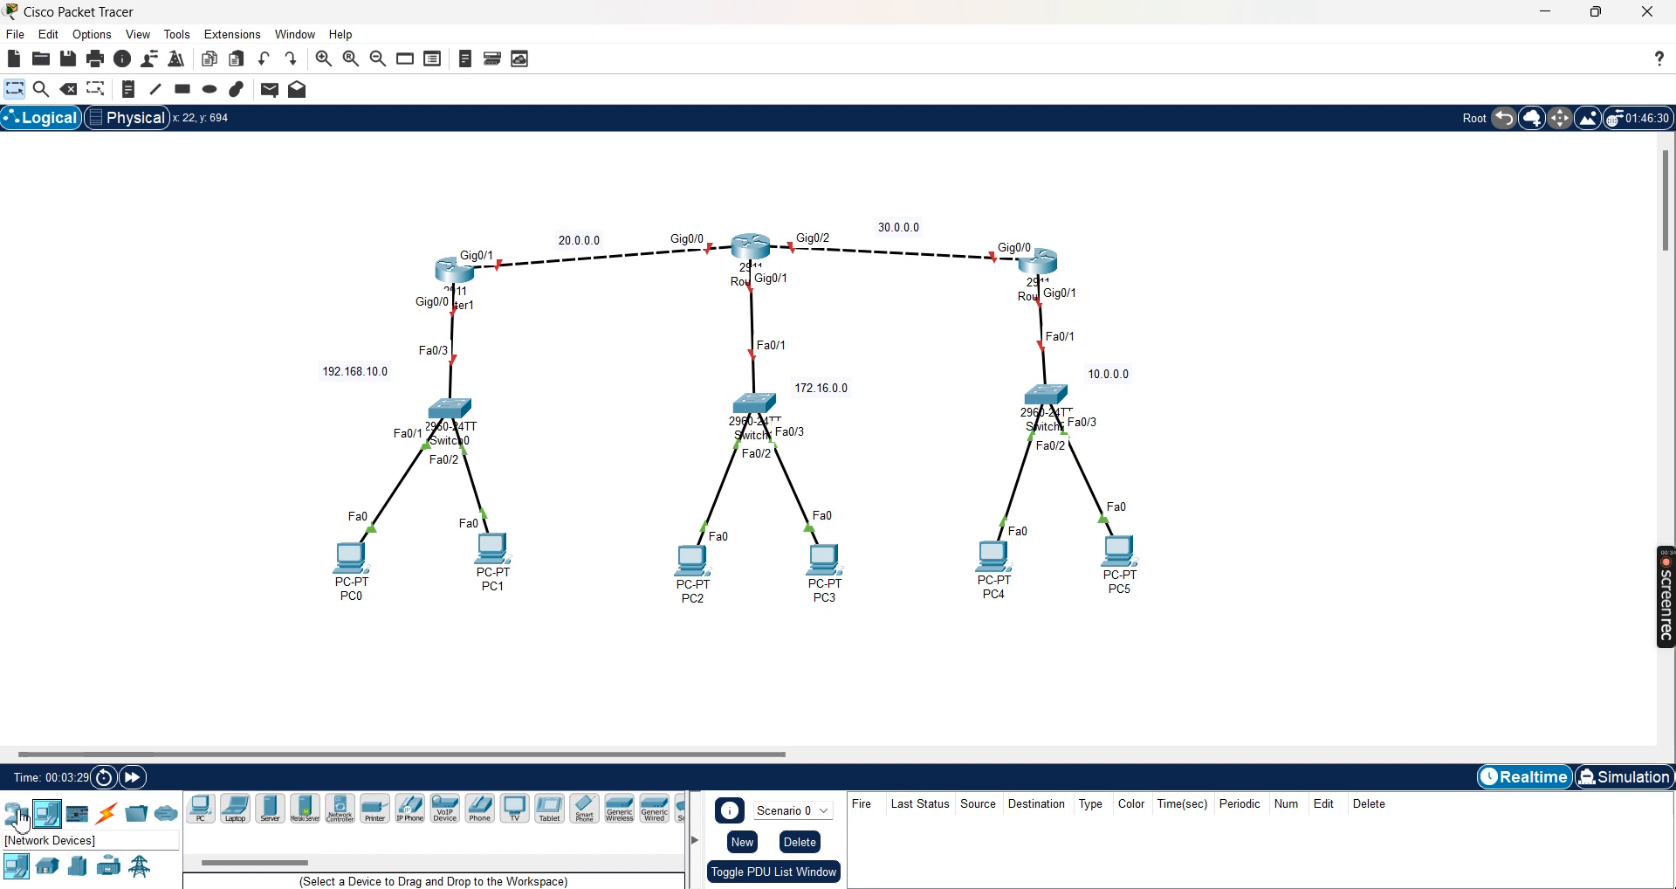
left_click(21, 815)
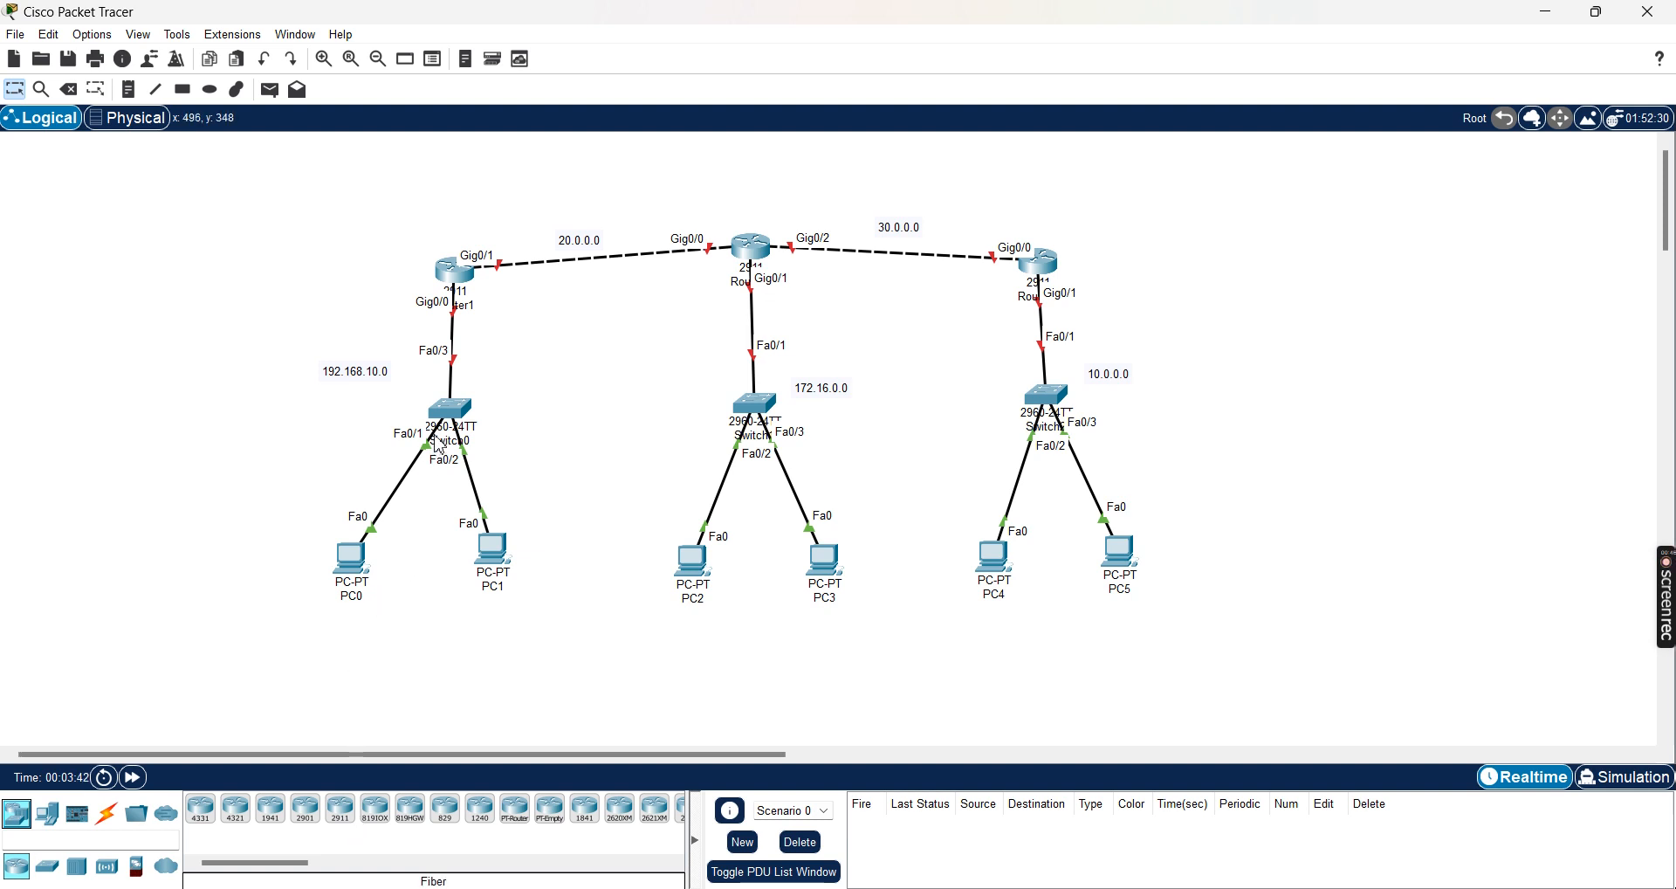
left_click(58, 868)
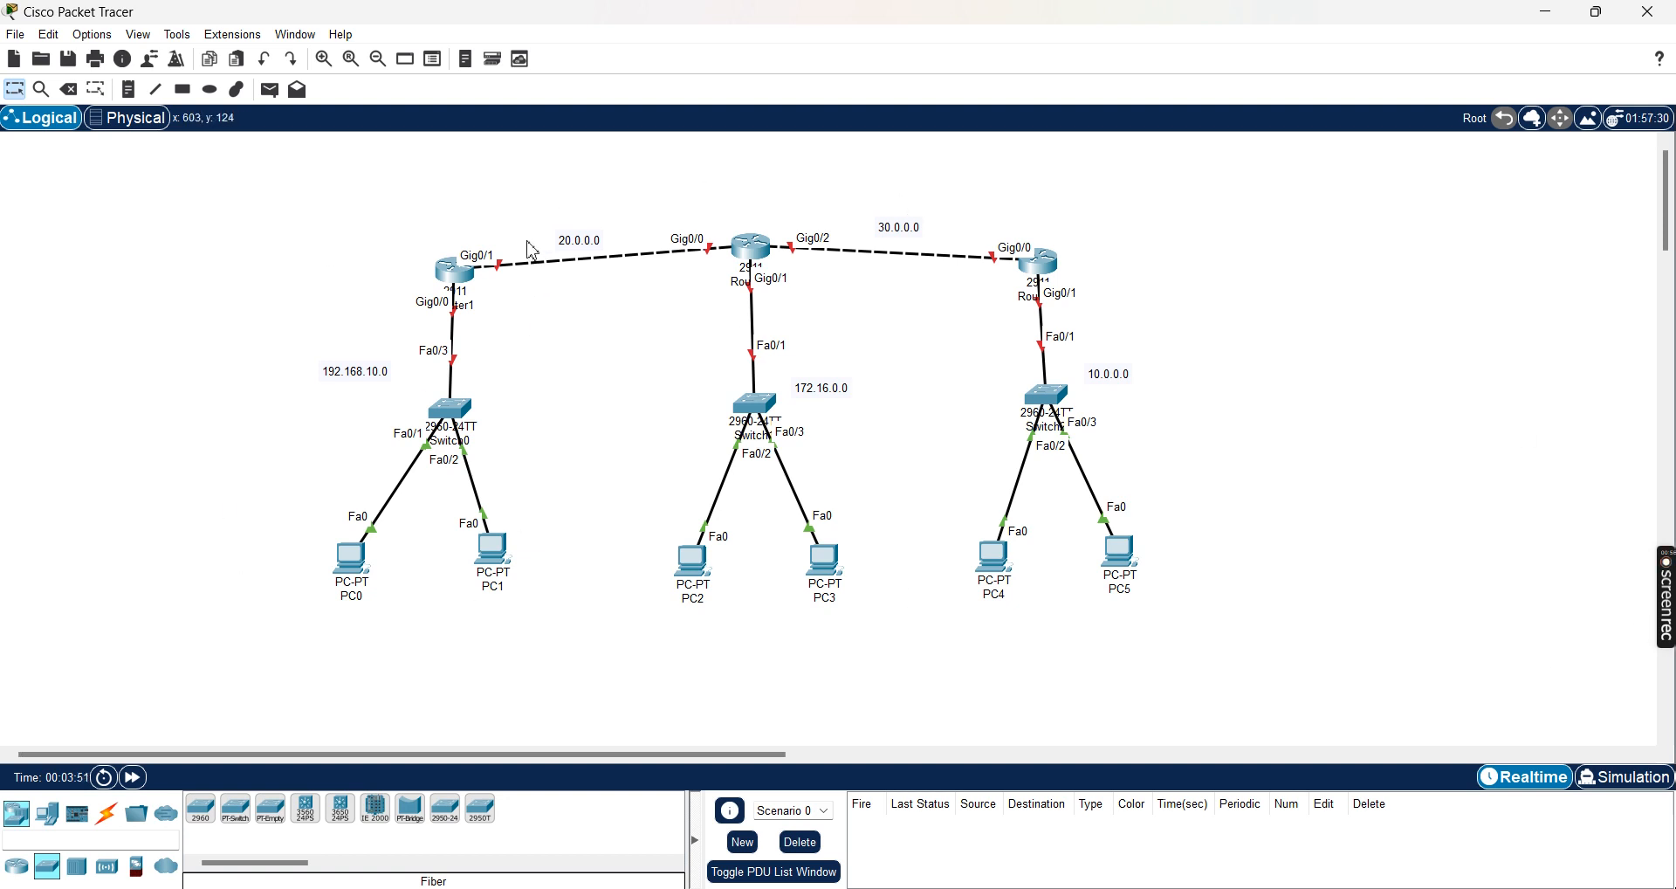
left_click_drag(267, 291, 560, 662)
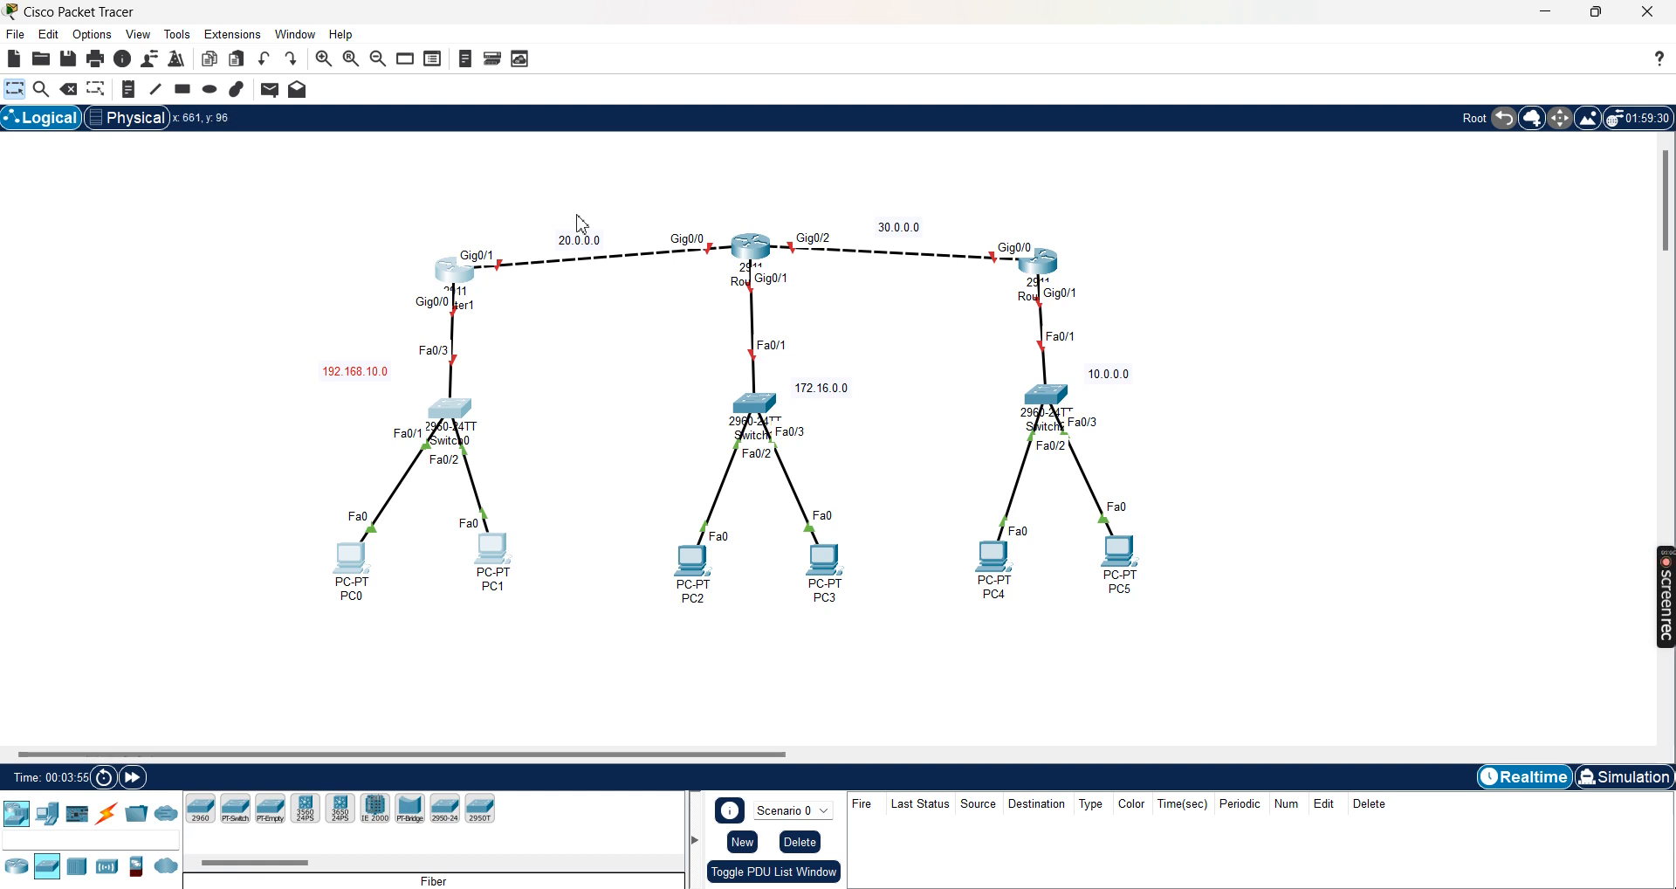
left_click_drag(503, 184, 872, 643)
left_click_drag(790, 201, 1203, 650)
left_click(1279, 511)
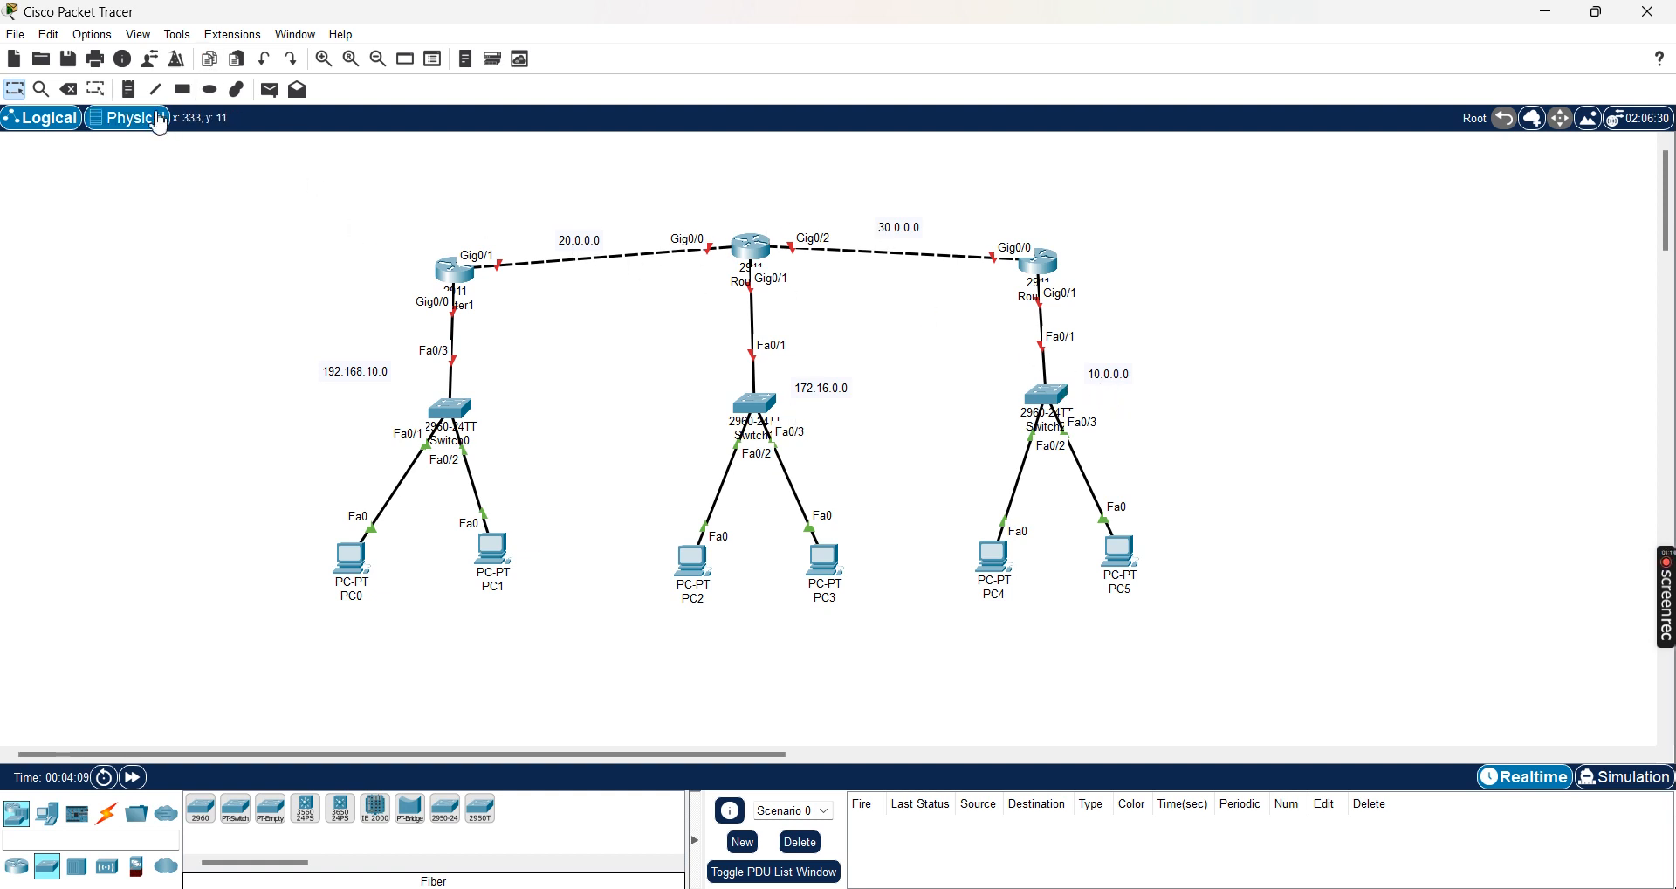
Add the text notes "Network 1" beneath the 192.168.10.0 label and "Network 2" beneath the 20.0.0.0 label.
left_click(128, 89)
left_click(309, 393)
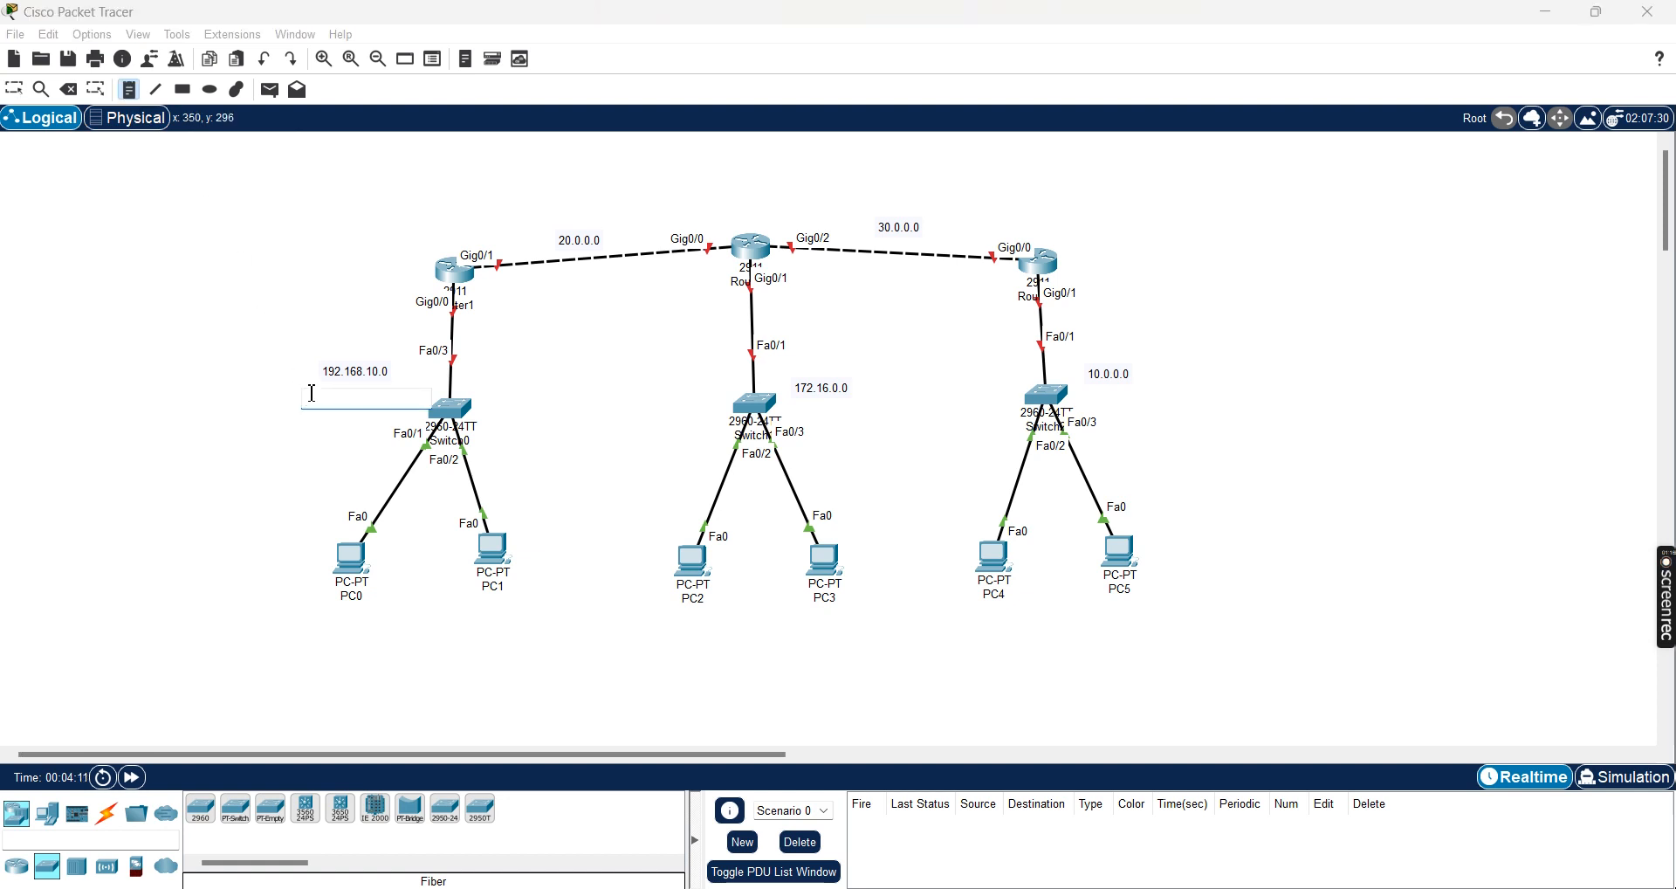
type("Network 1")
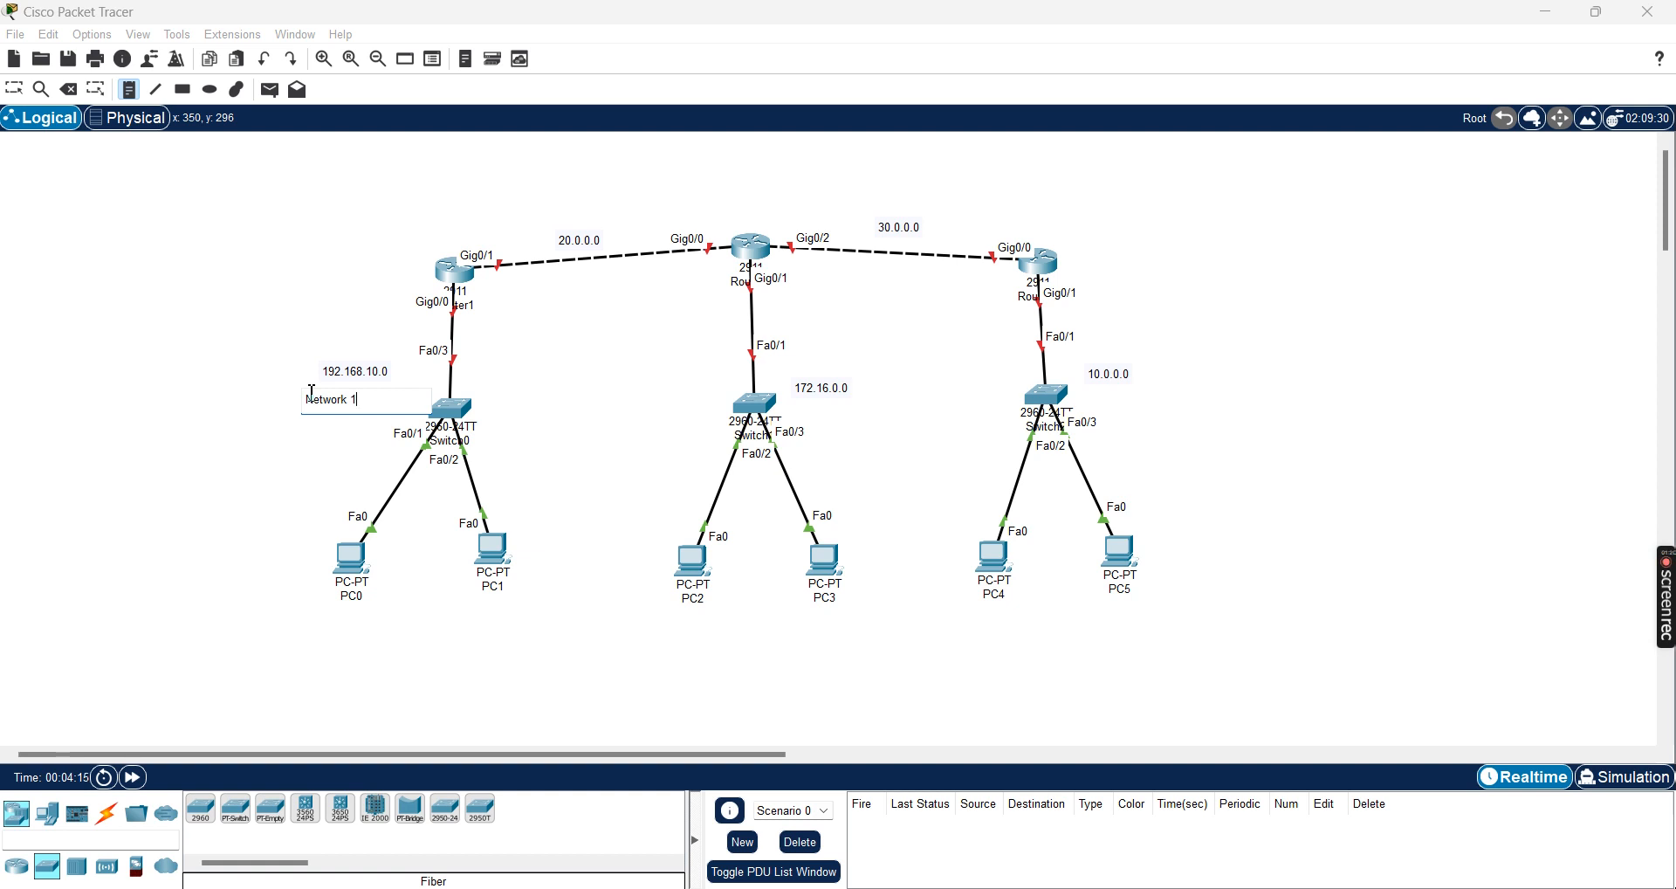
left_click(561, 286)
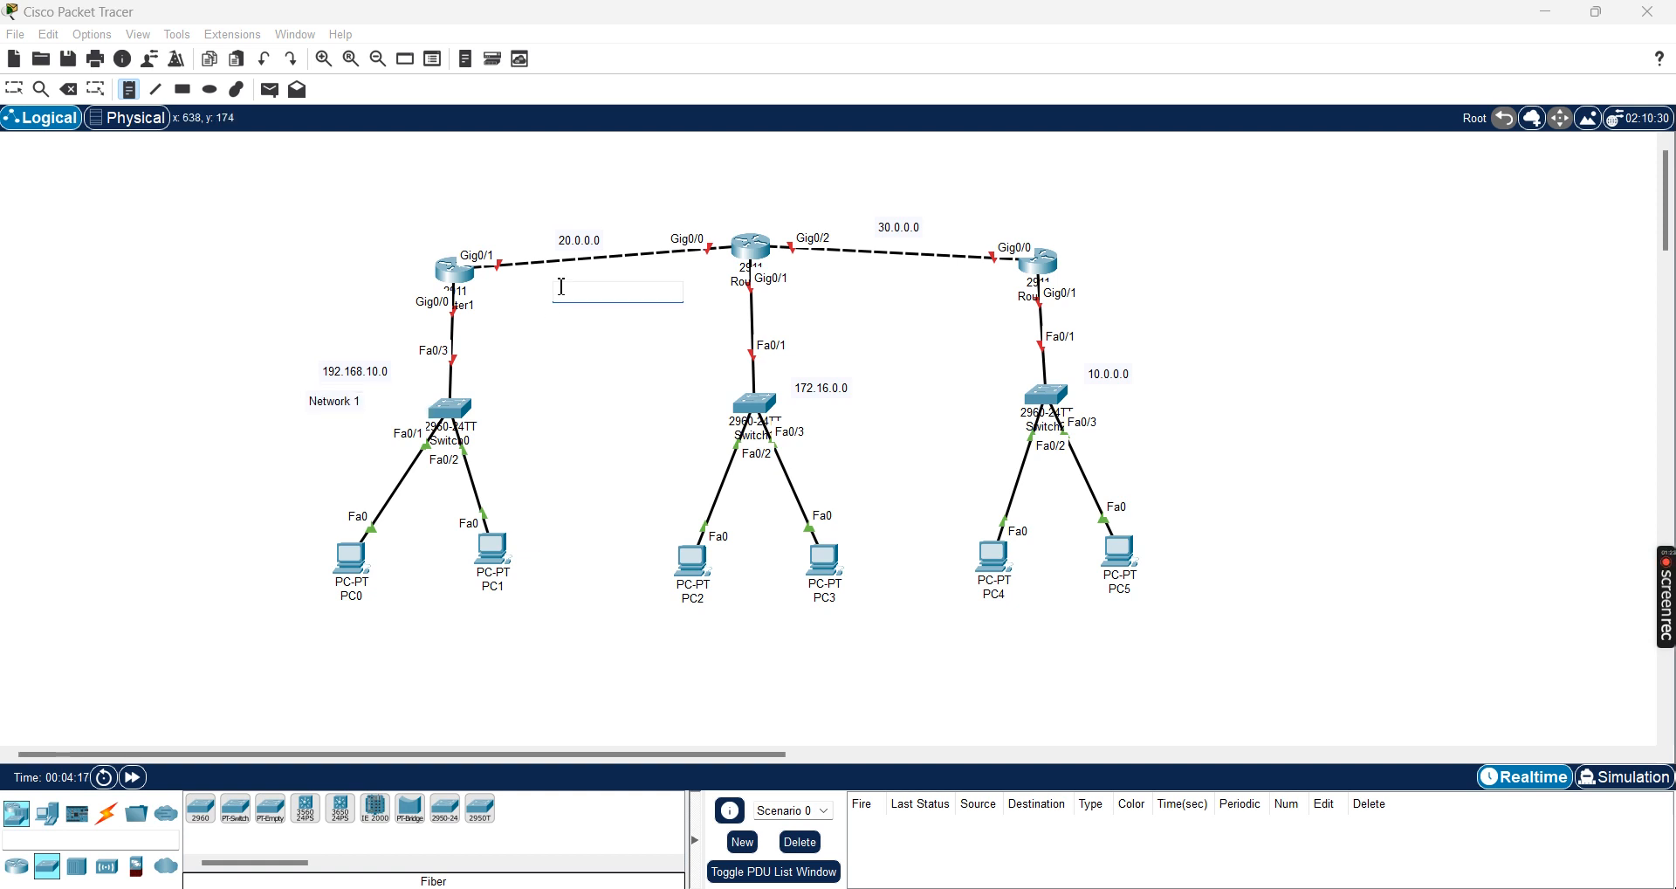
type("N")
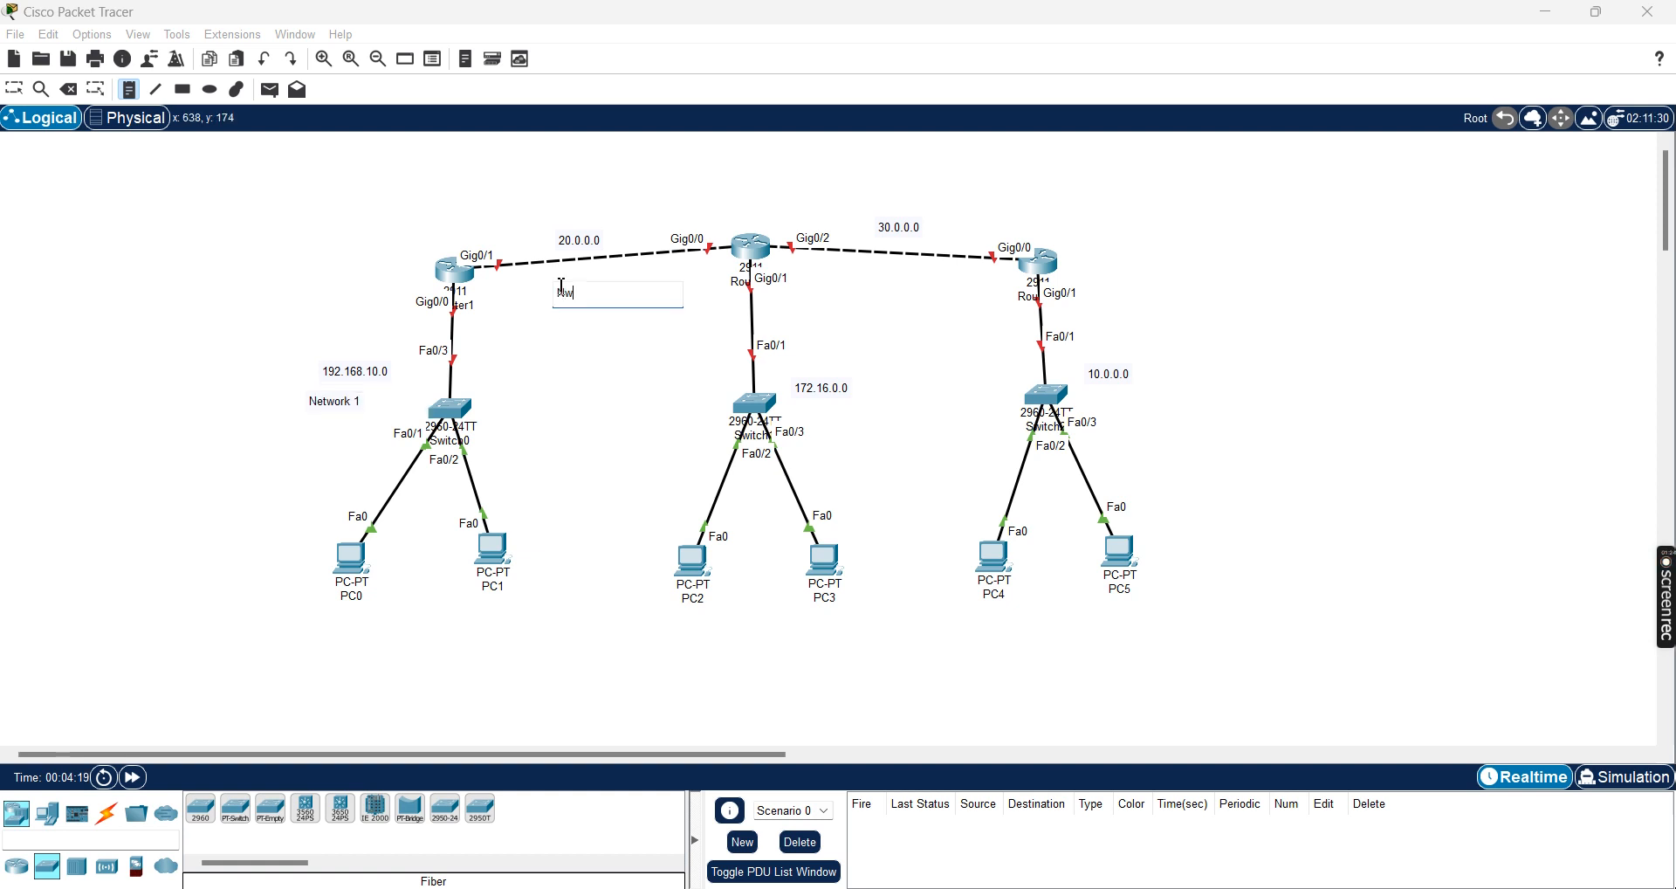
type("etwork 1")
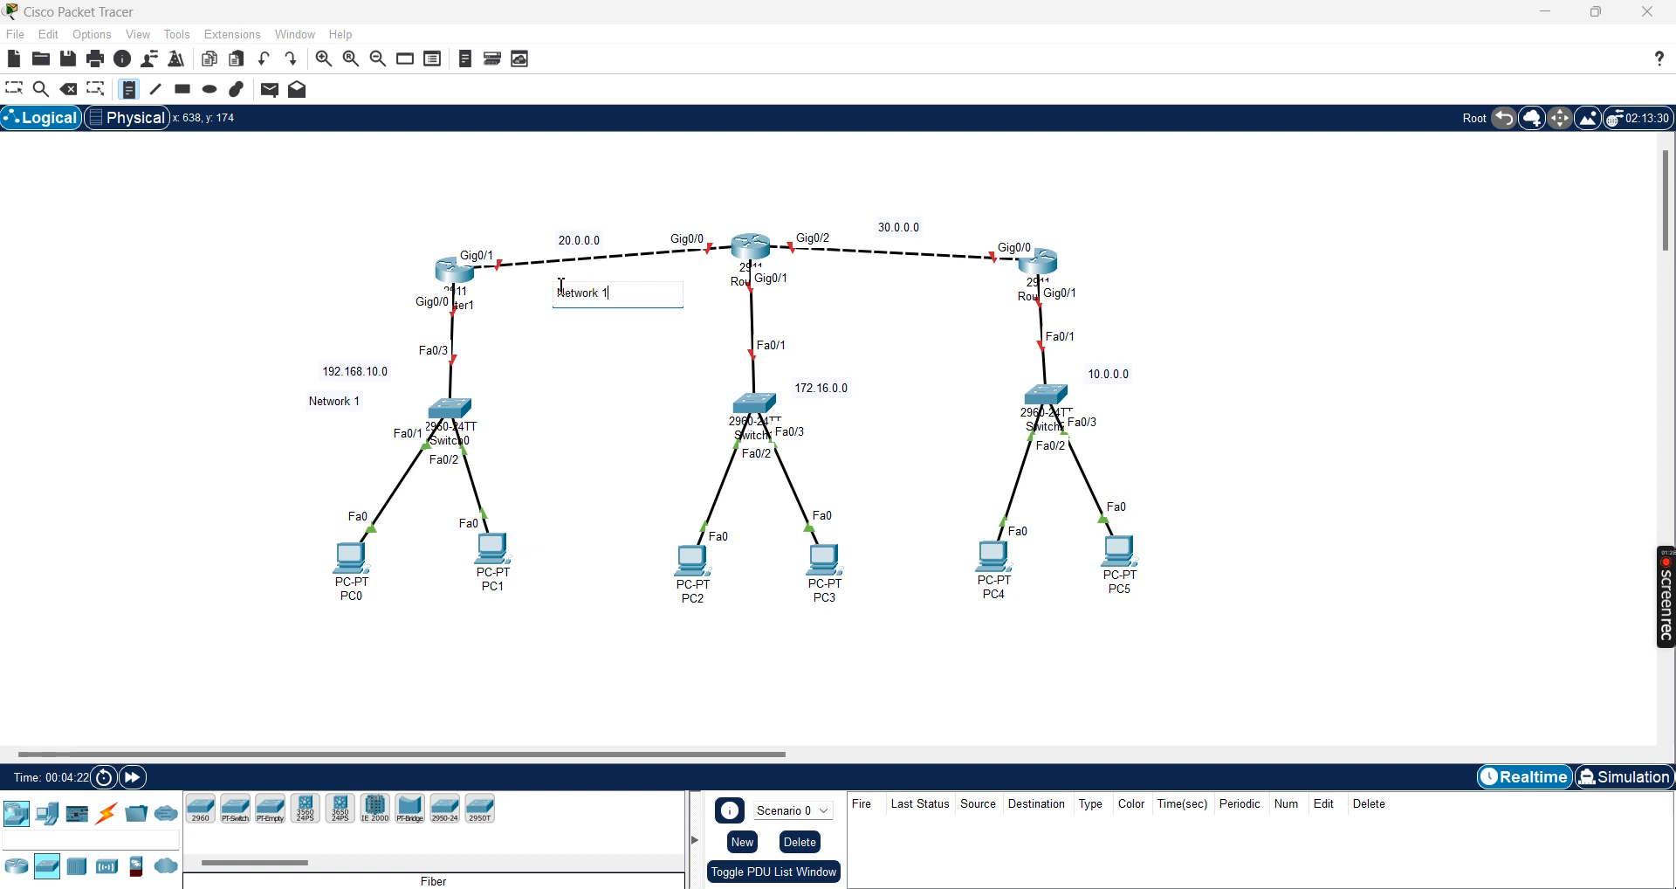
type("2")
key("BackSpace")
key("BackSpace")
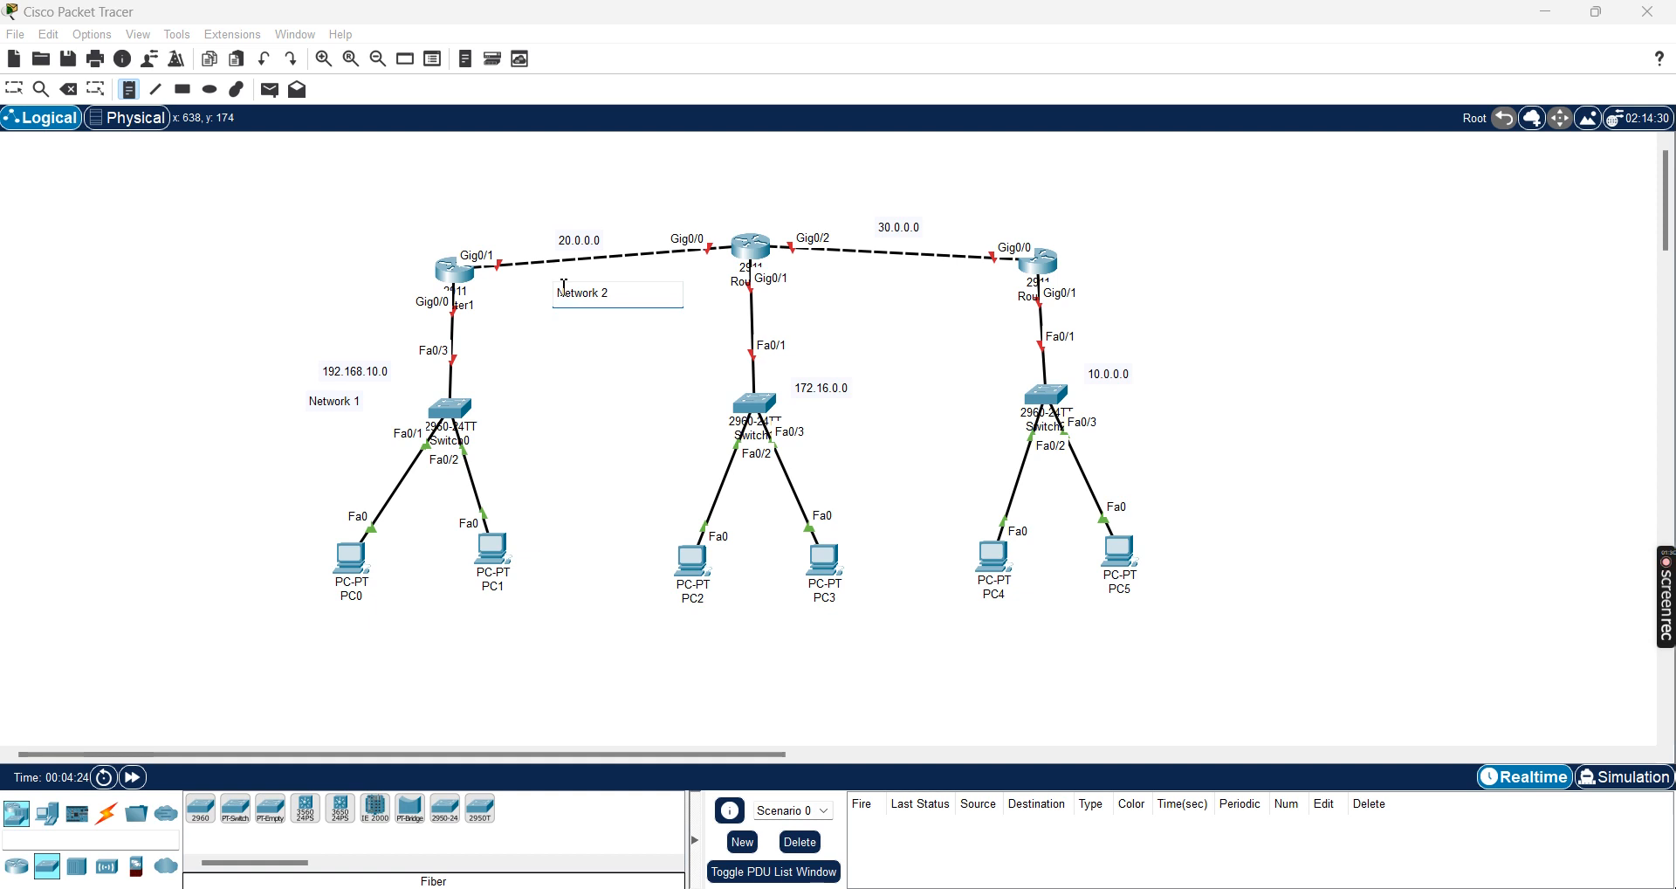
Add the text notes "Network 3" above the 172.16.0.0 label and "Network 4" above the 30.0.0.0 label.
left_click(798, 360)
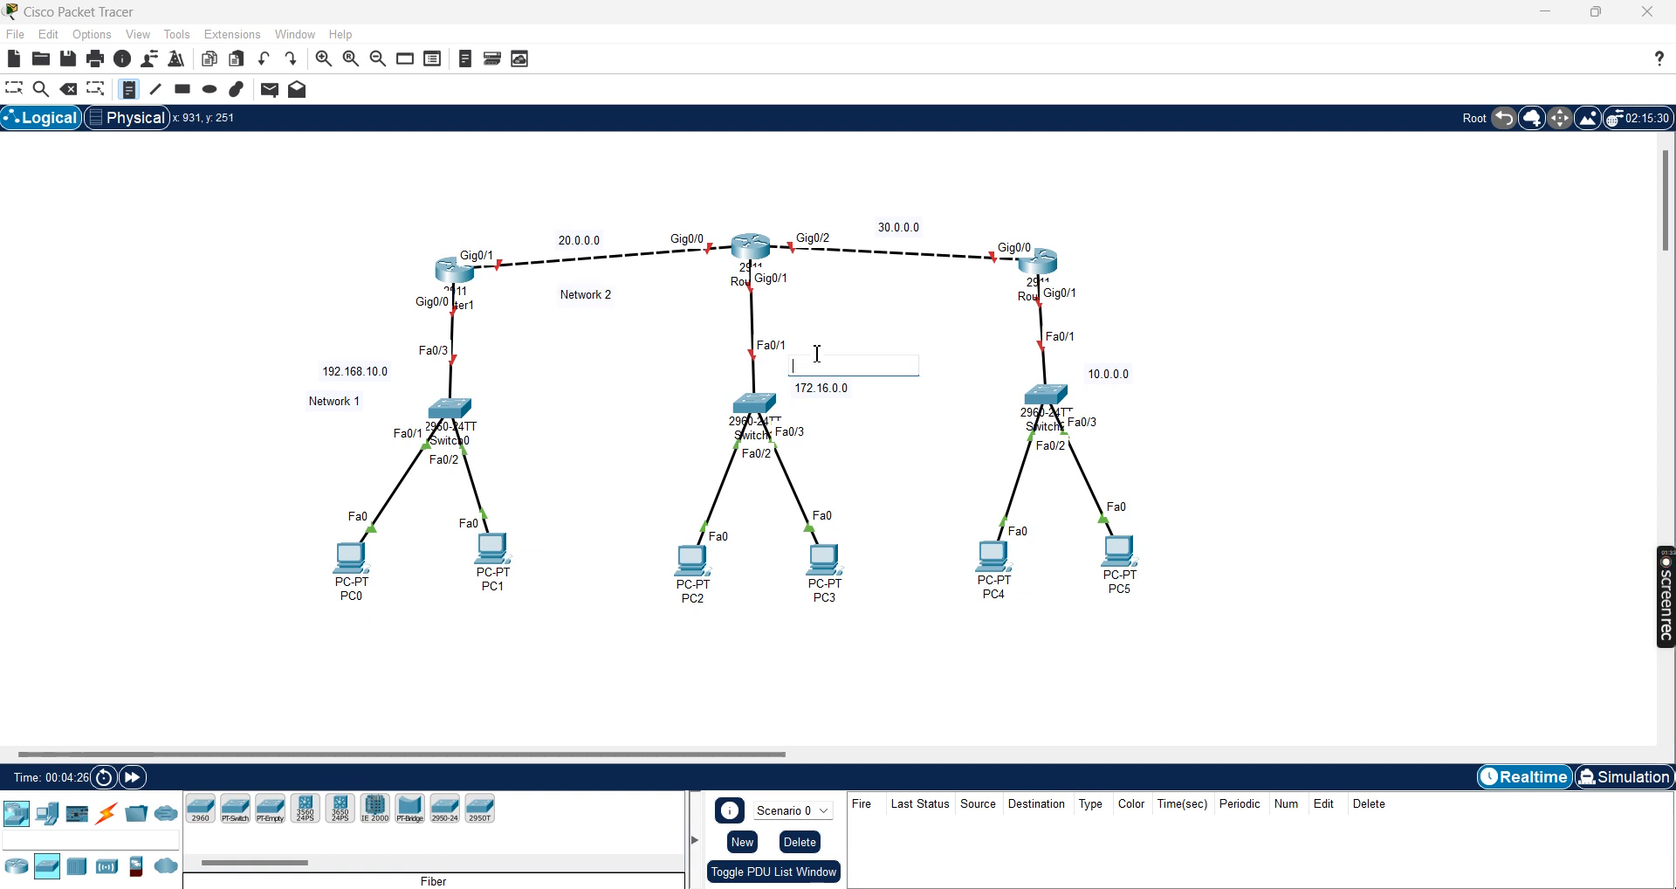
type("Network 3")
left_click(877, 199)
type("Network")
Add the text note "Network 5" beneath the 10.0.0.0 label.
left_click(1128, 397)
type("Nw")
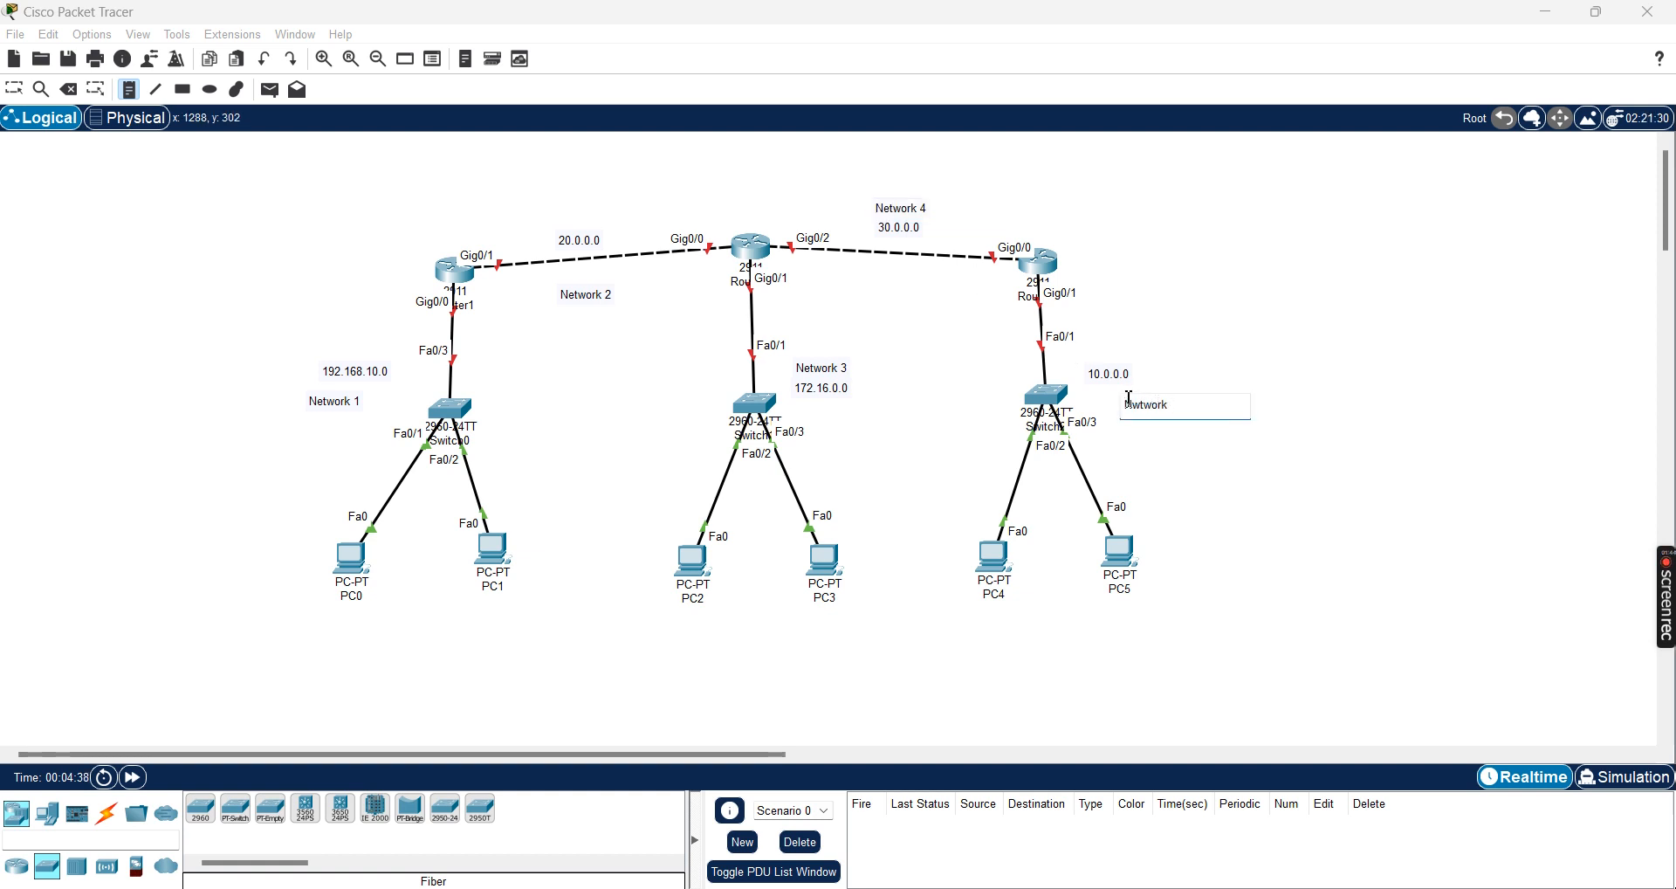
key("BackSpace")
key("BackSpace")
key("BackSpace")
key("BackSpace")
type("ork")
left_click(194, 812)
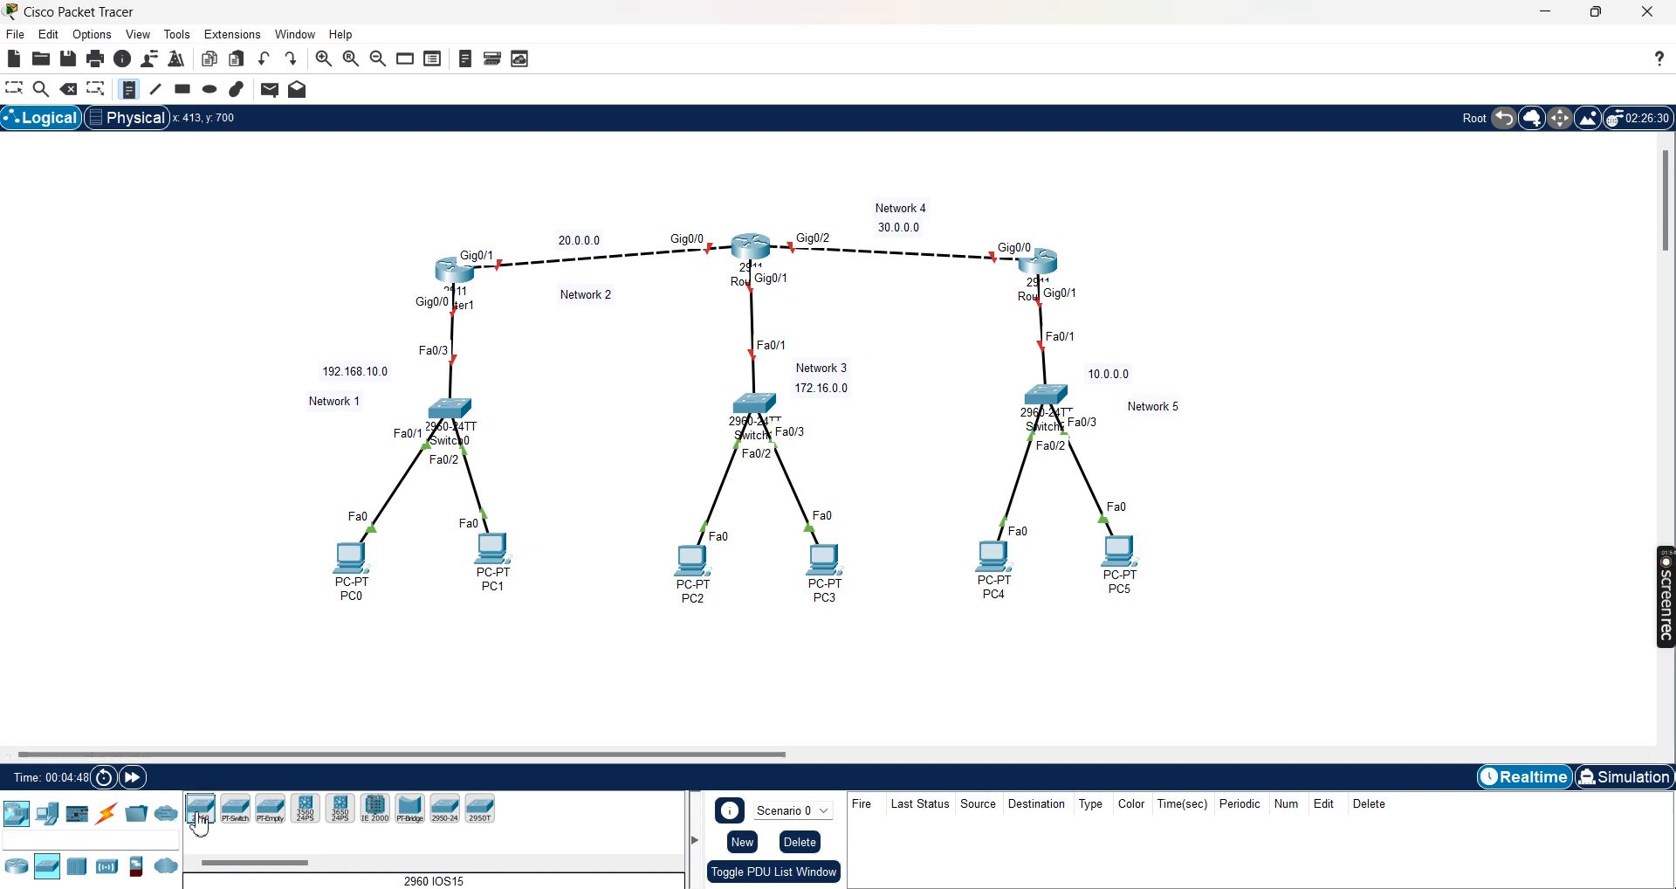
Give PC0 the static IPv4 address 192.168.10.2 with subnet mask 255.255.255.0.
left_click(361, 580)
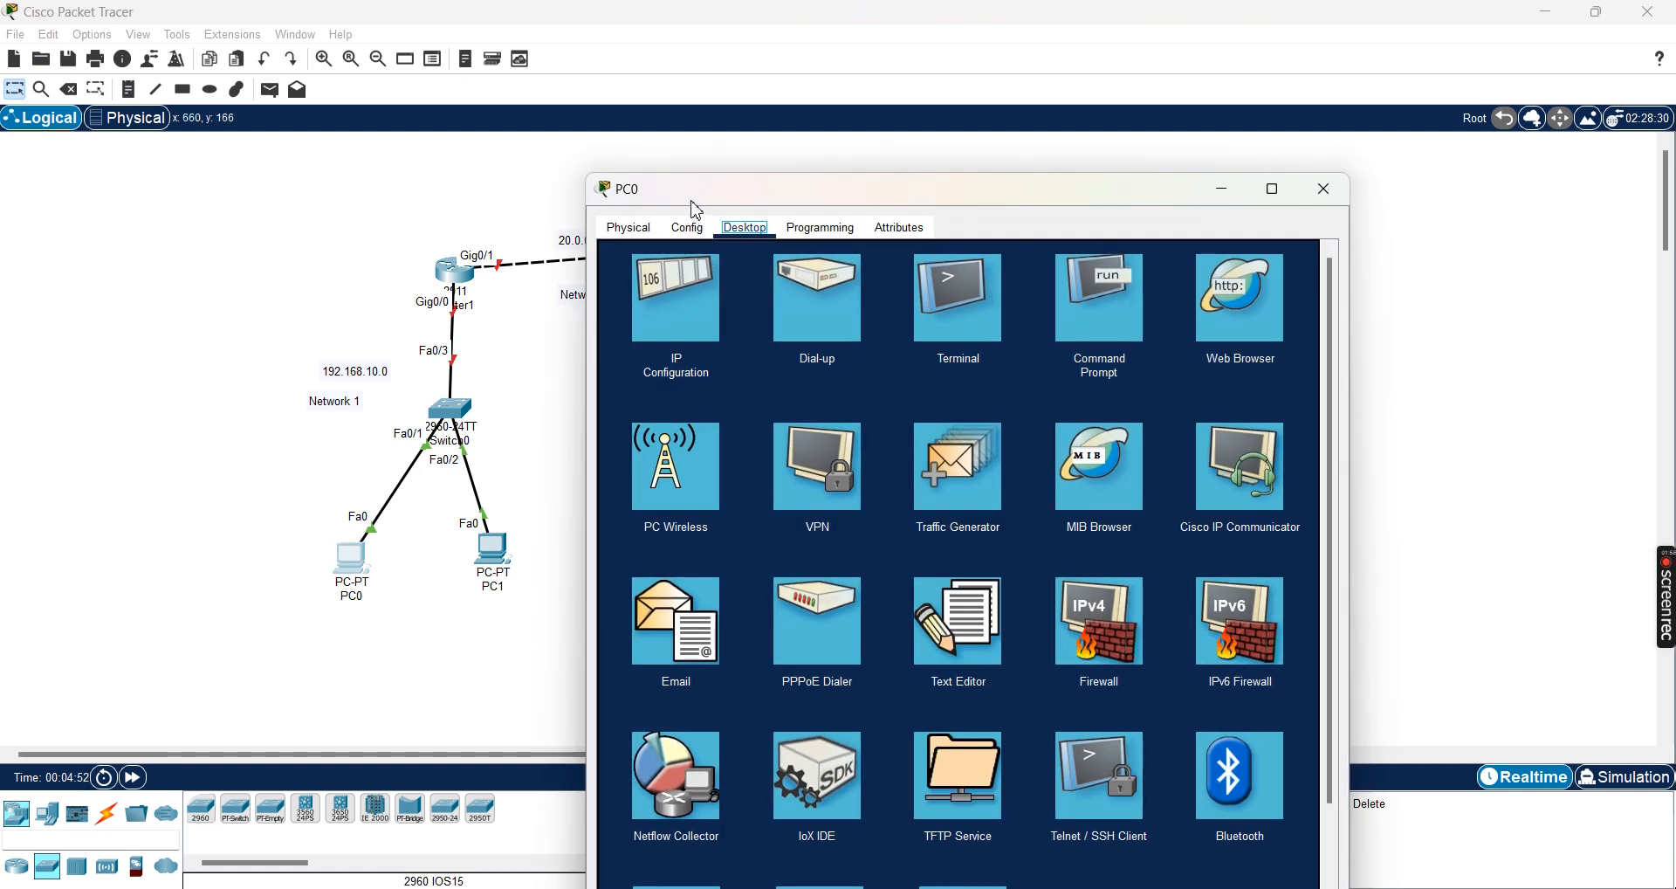
left_click_drag(693, 208, 836, 162)
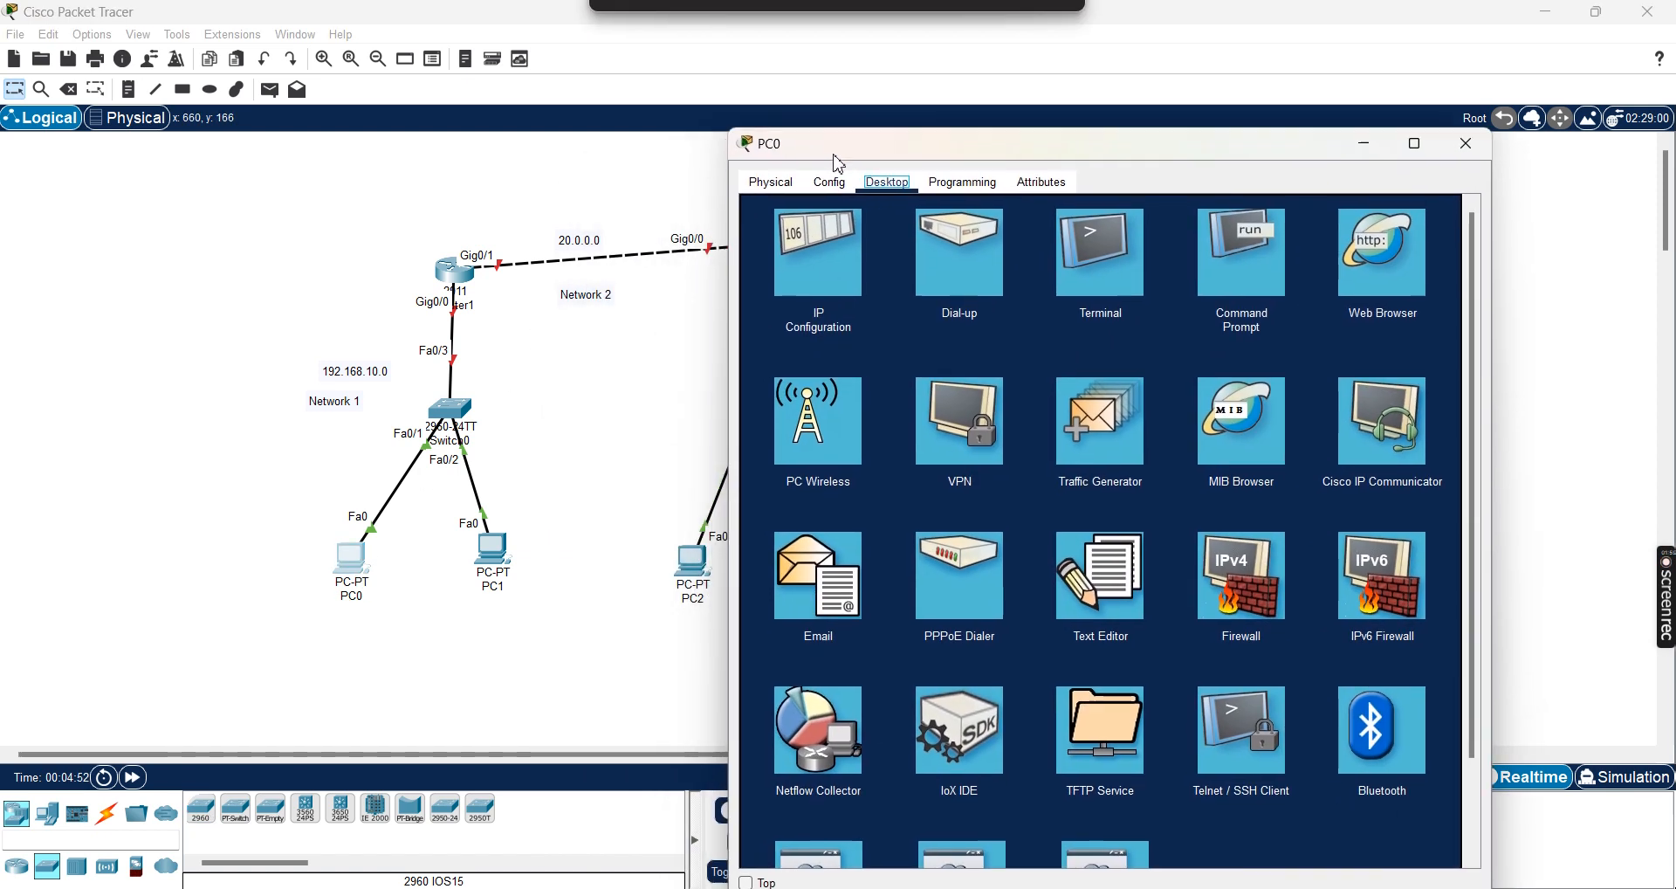
left_click(814, 275)
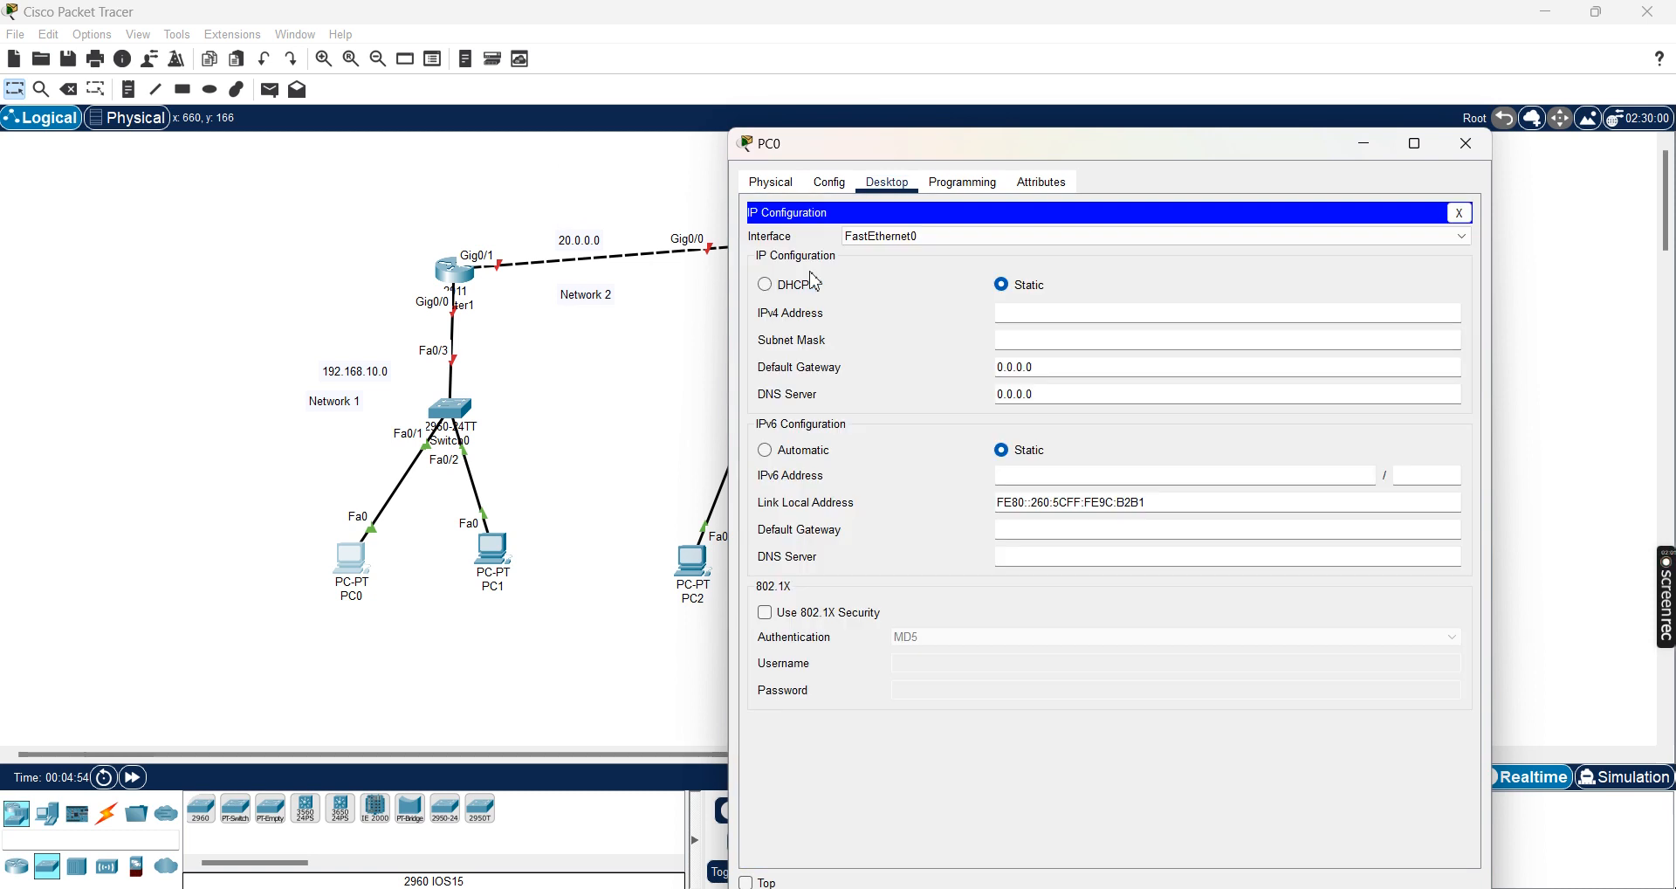
left_click(1061, 314)
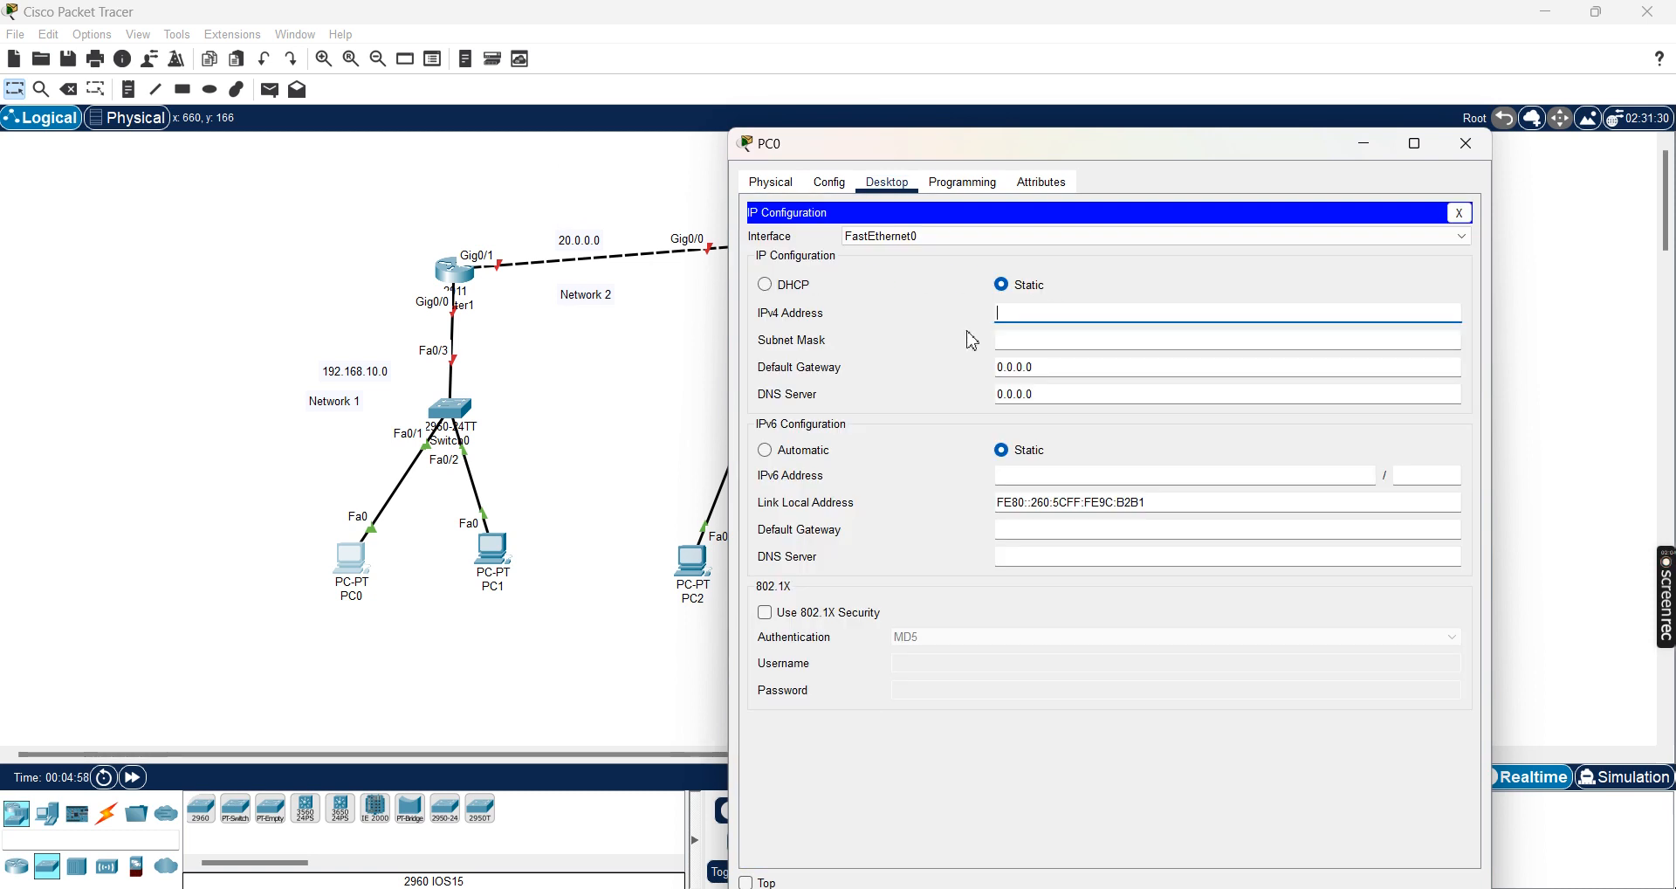
type("192.168.10.2")
key("Return")
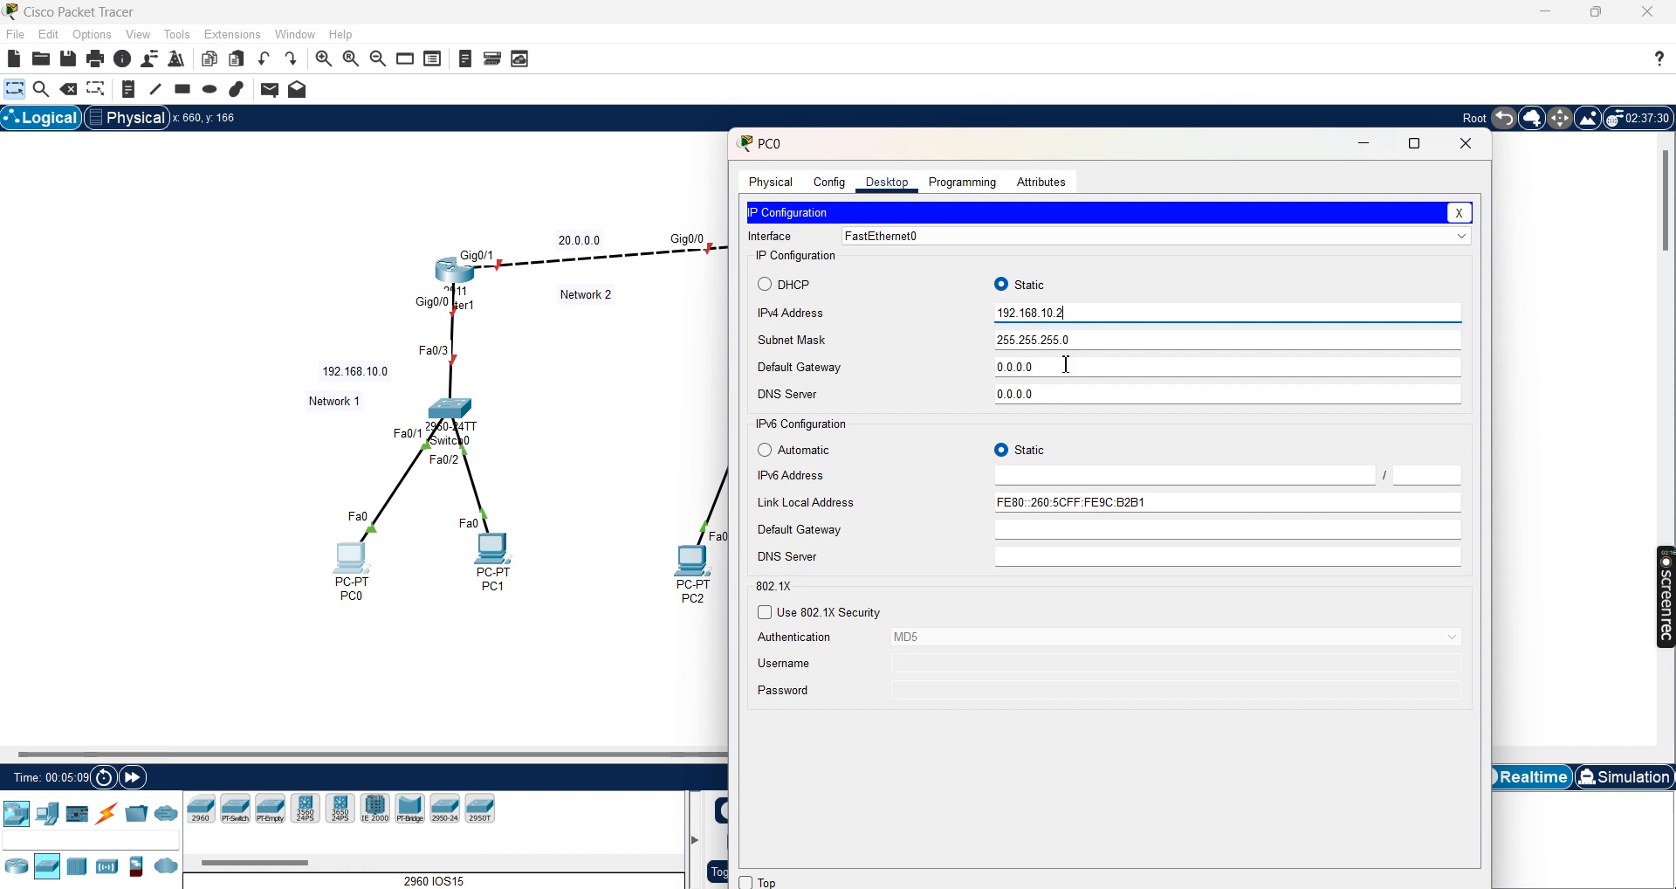
Set PC0's default gateway to 192.168.10.1 and close its configuration window.
left_click_drag(1051, 367, 967, 374)
key("BackSpace")
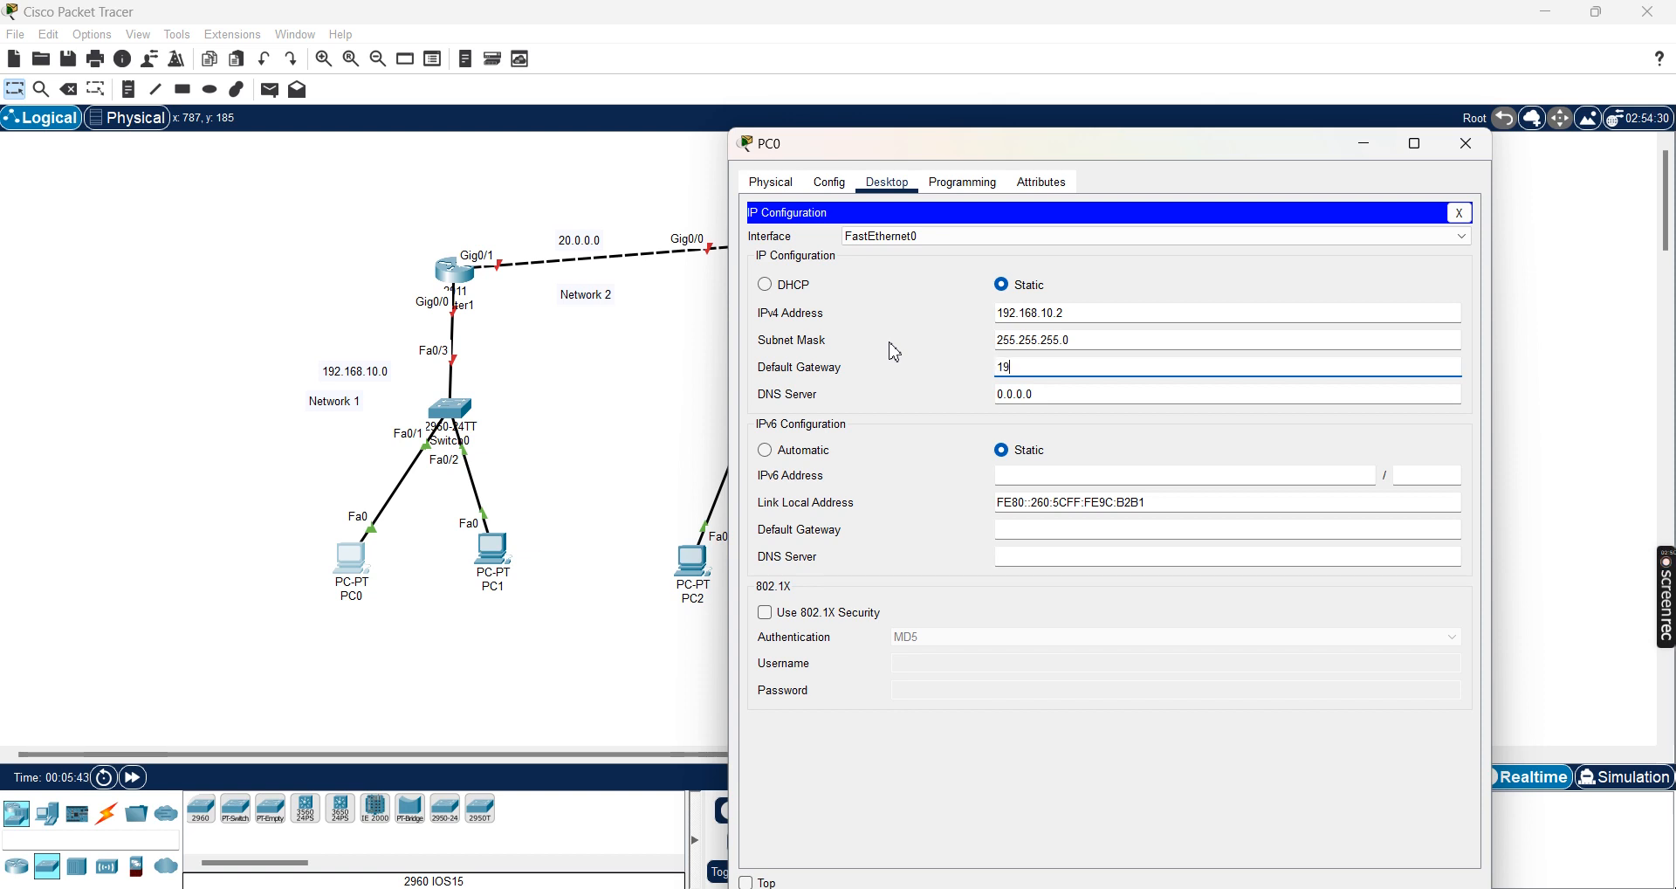
type(".168.10.1")
left_click(1466, 147)
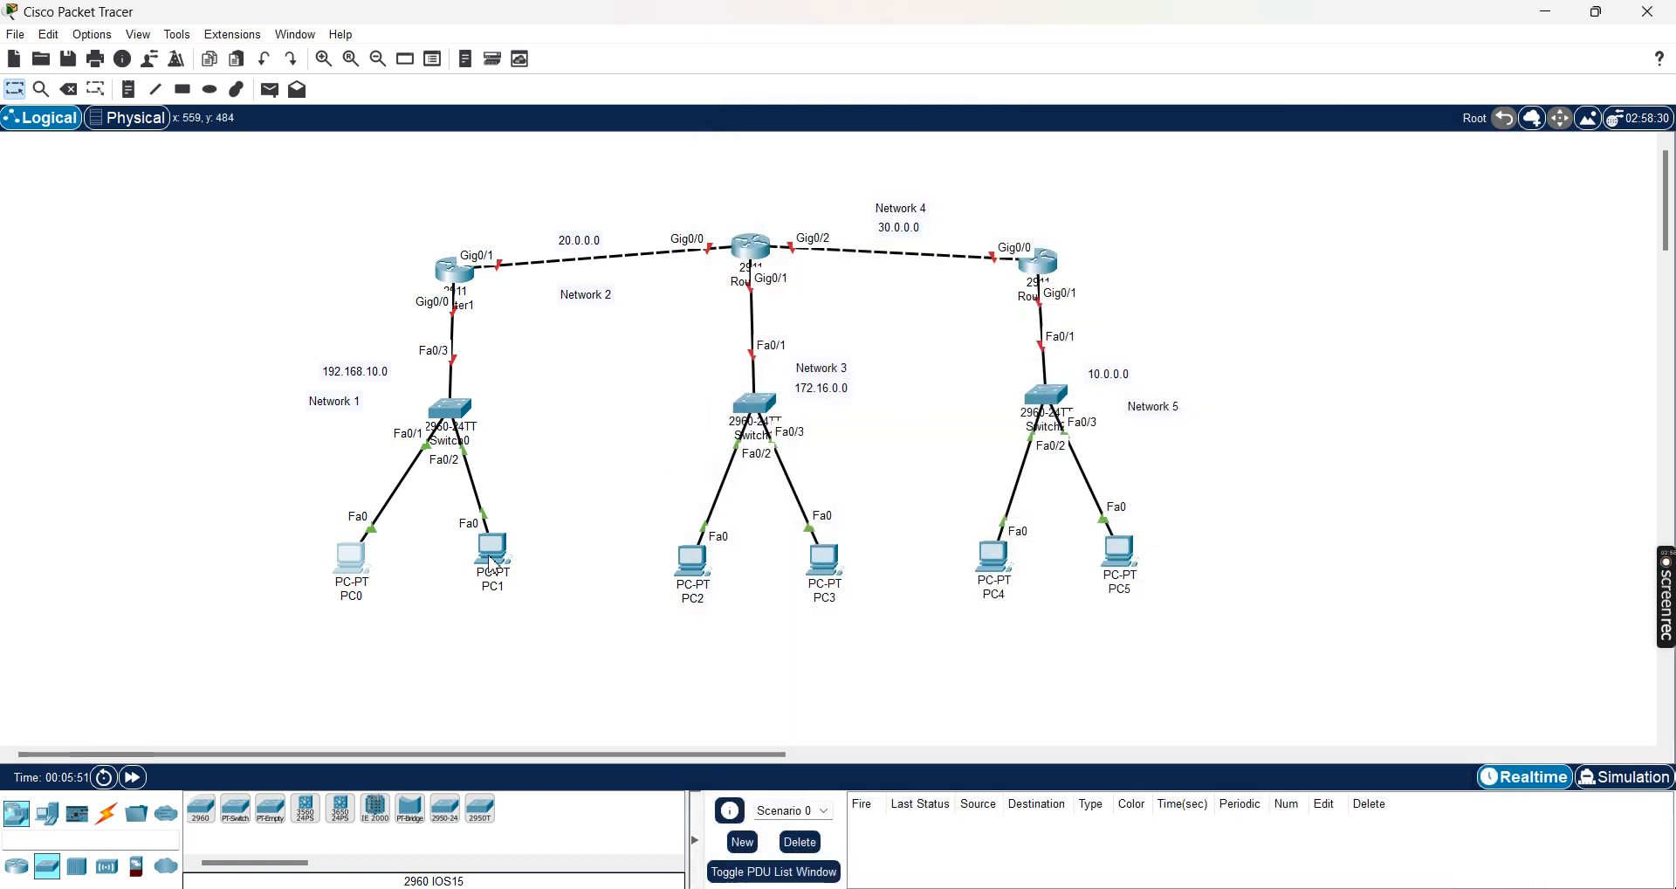
Give PC1 the static IPv4 address 192.168.10.3 with subnet mask 255.255.255.0.
left_click(493, 552)
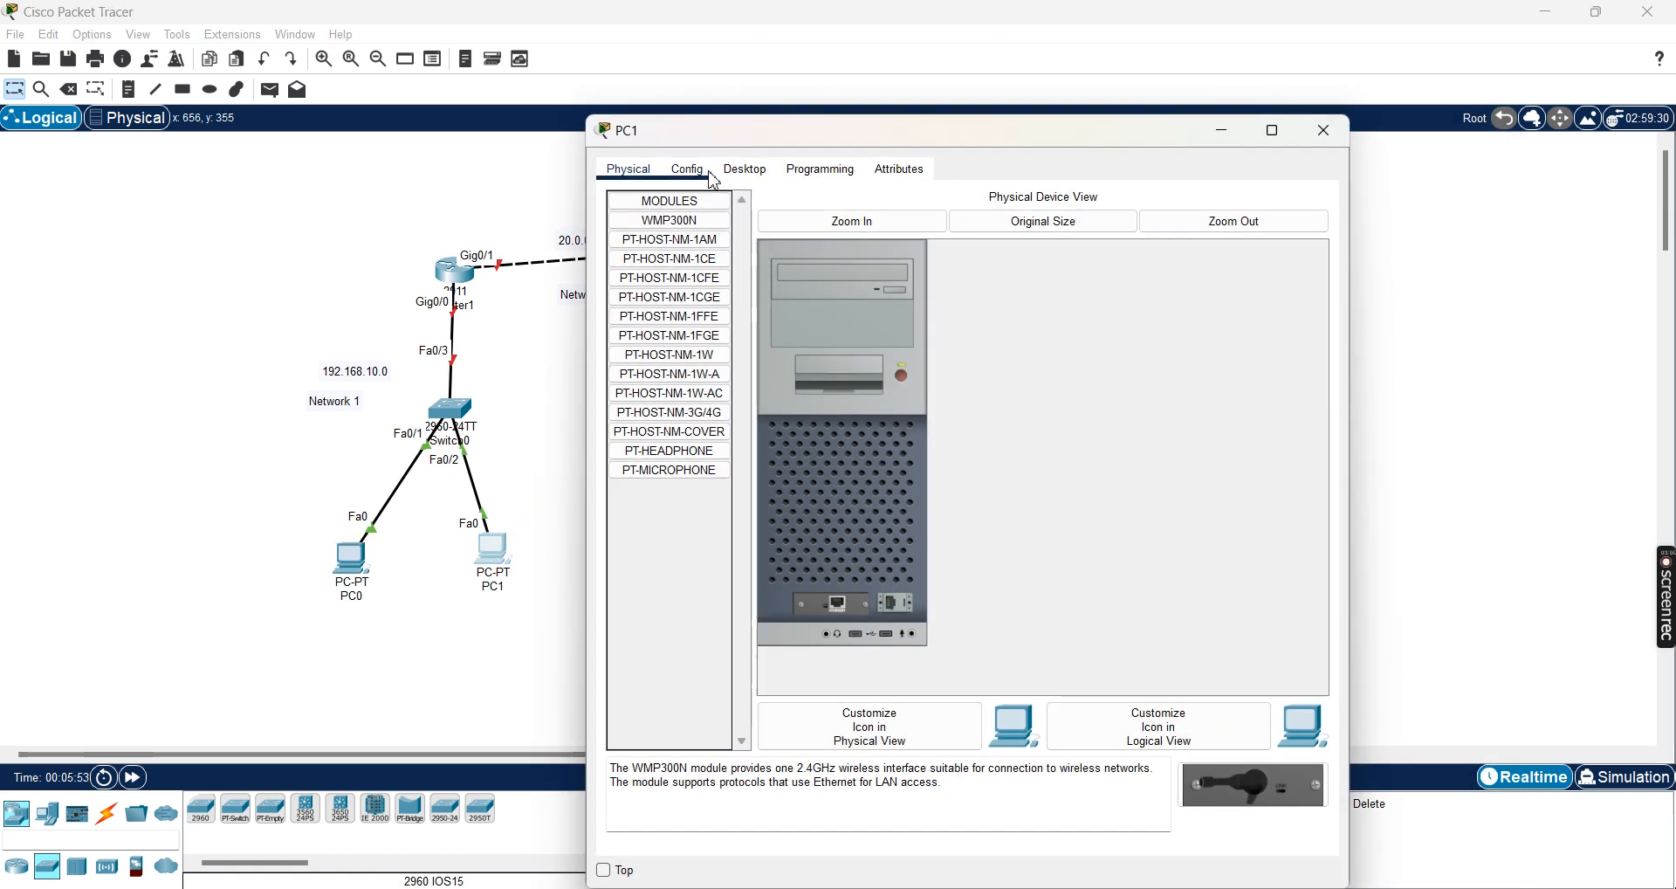
left_click(745, 168)
left_click(687, 257)
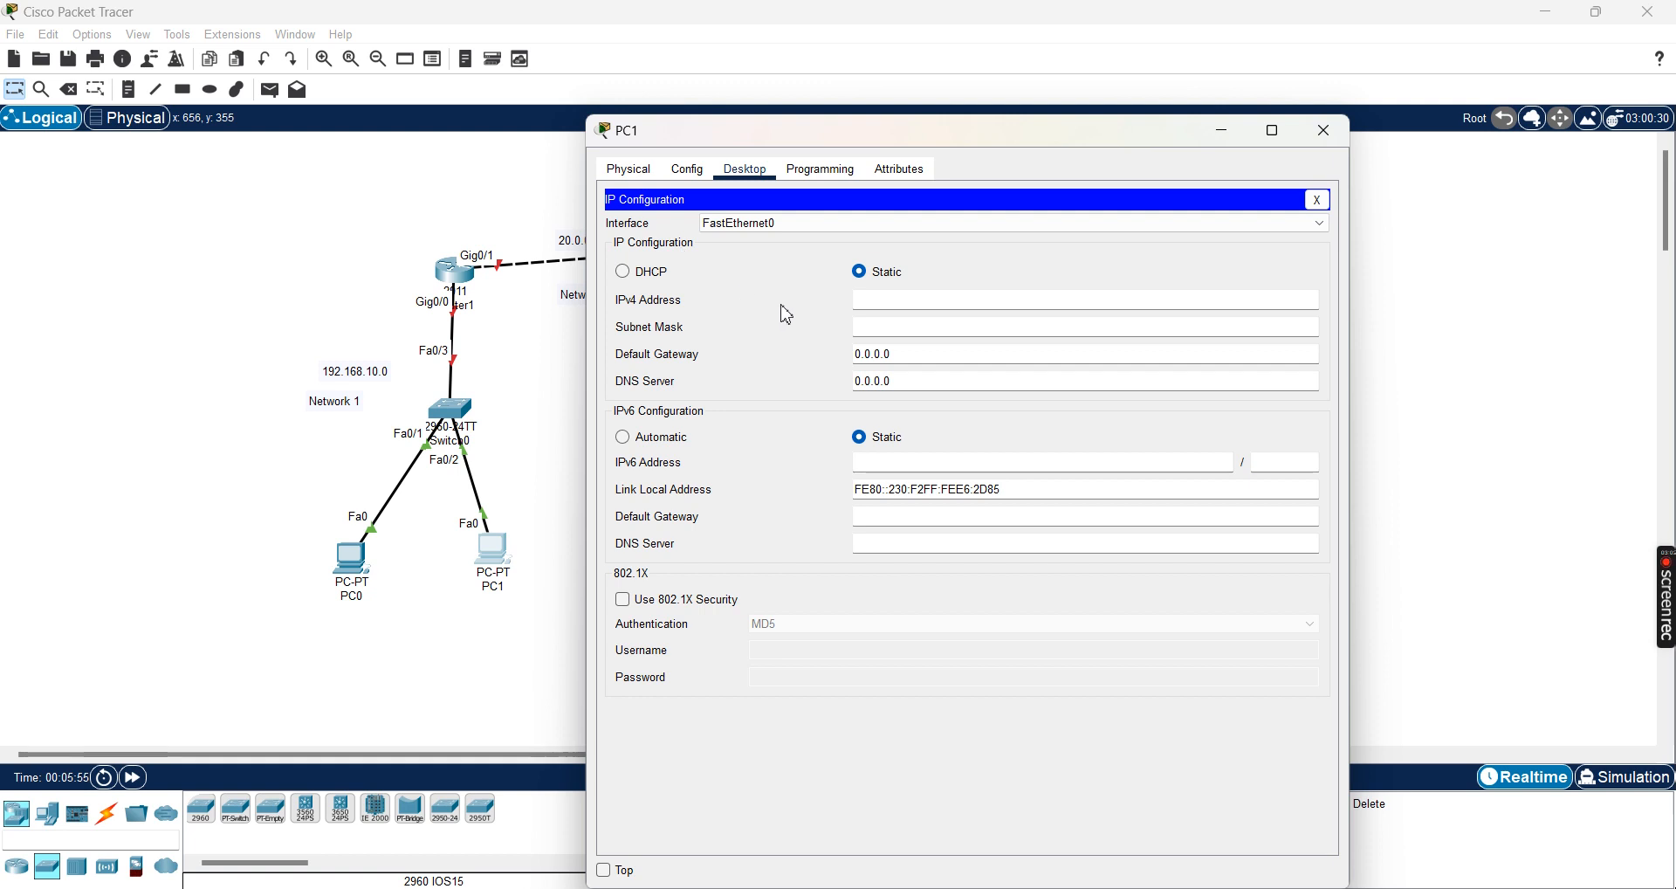
left_click(870, 300)
type("192.168.10.3")
key("Tab")
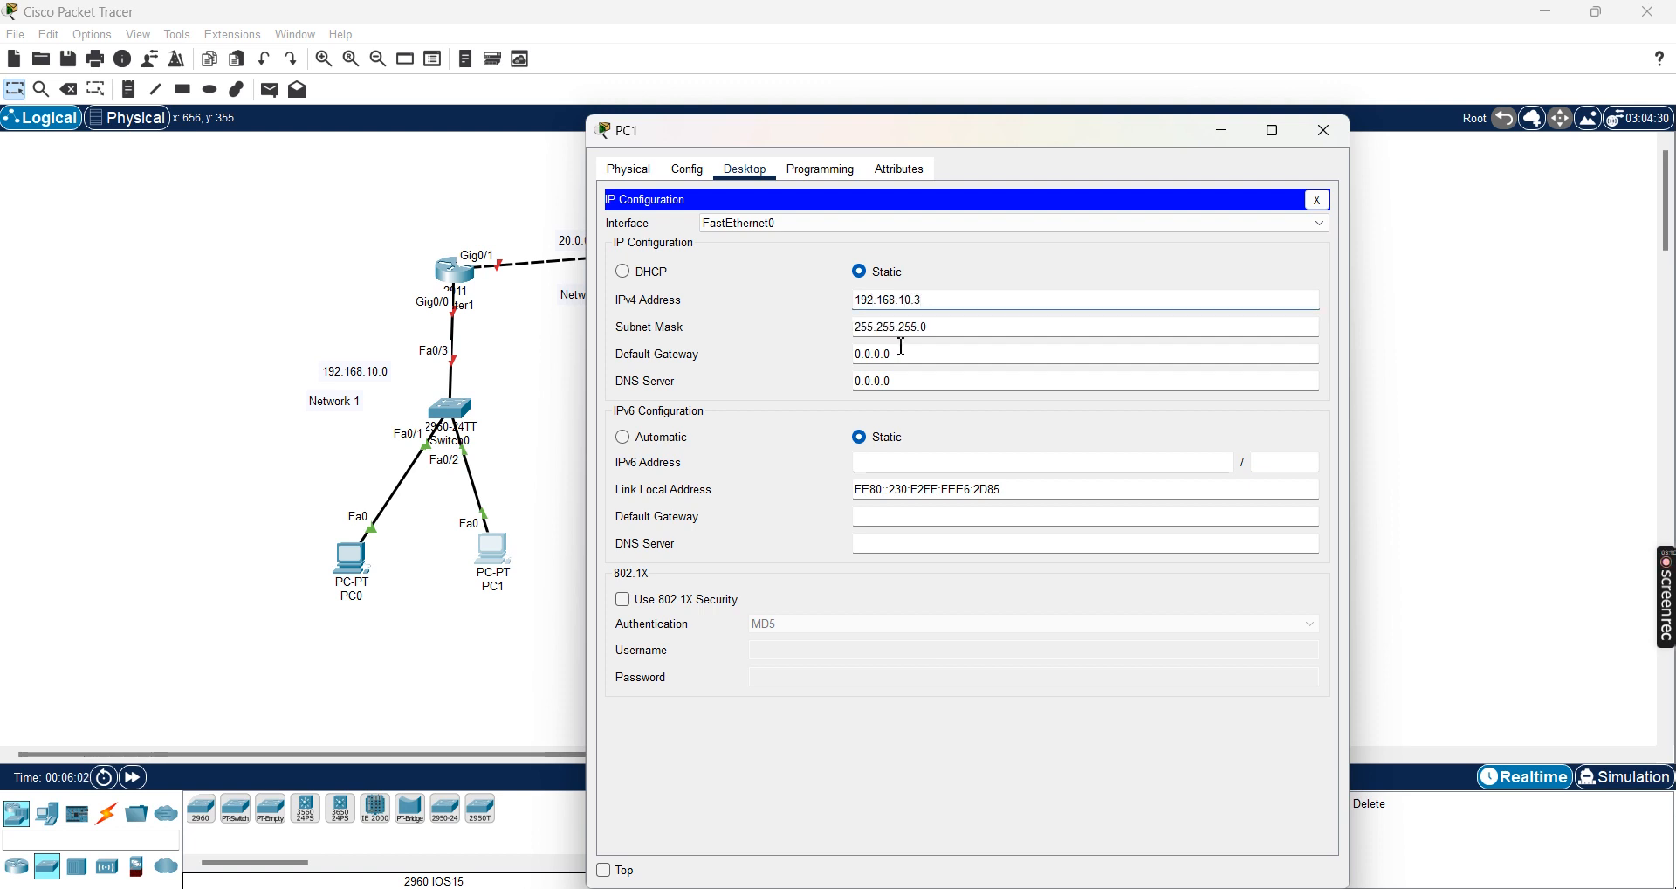
Set PC1's default gateway to 192.168.10.1 and close its configuration window.
left_click_drag(908, 353, 844, 351)
key("BackSpace")
type("192.168.10.1")
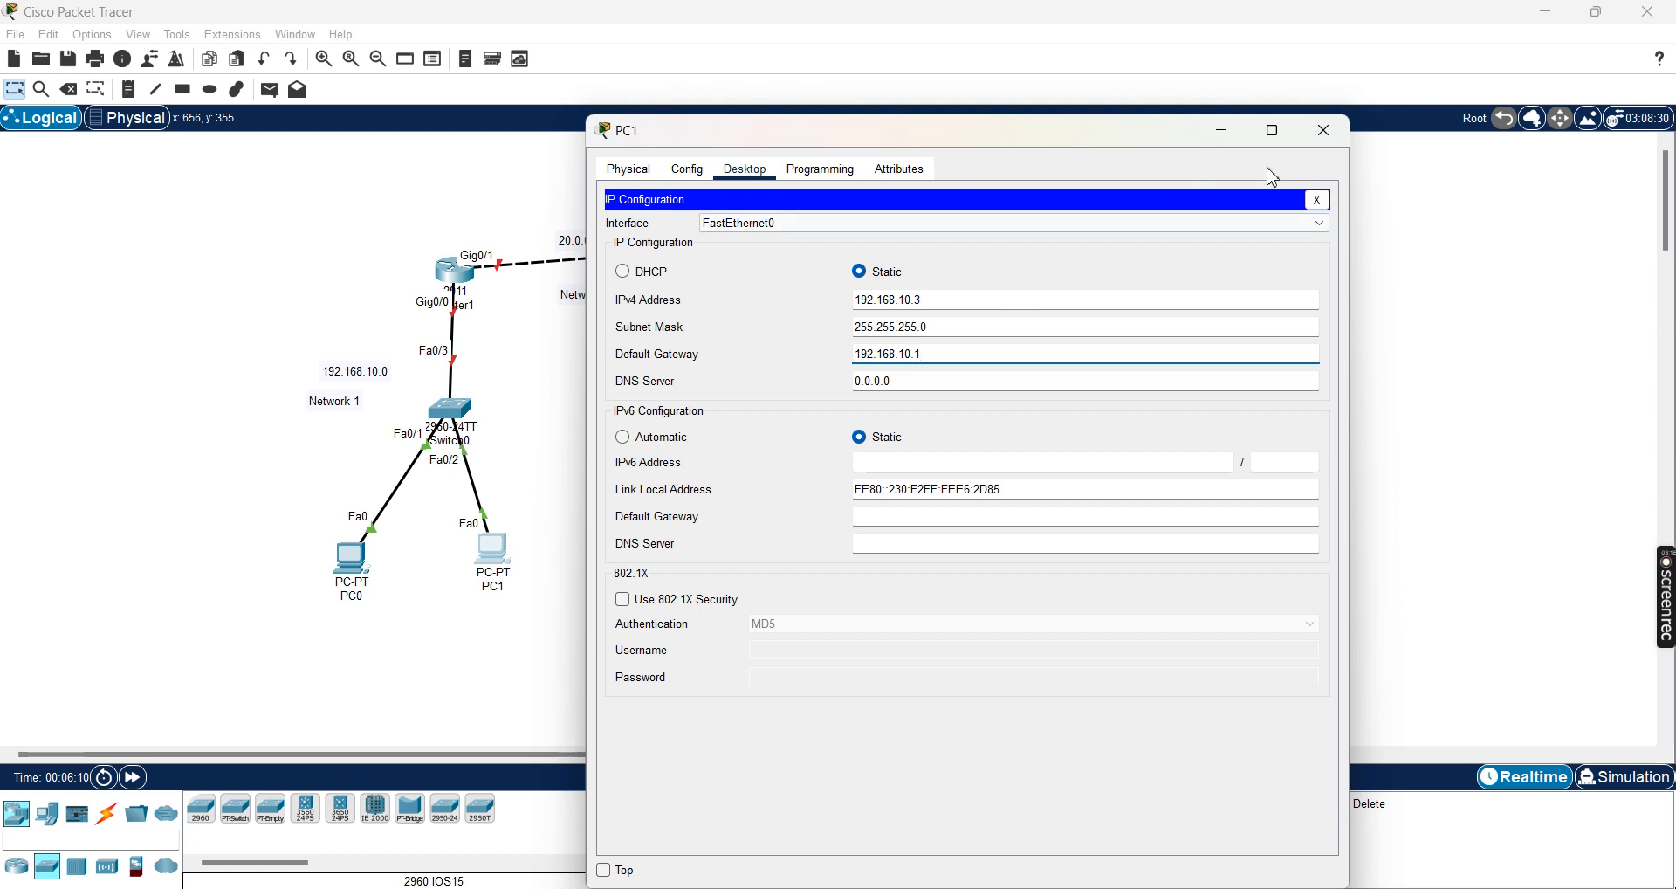
left_click(1322, 131)
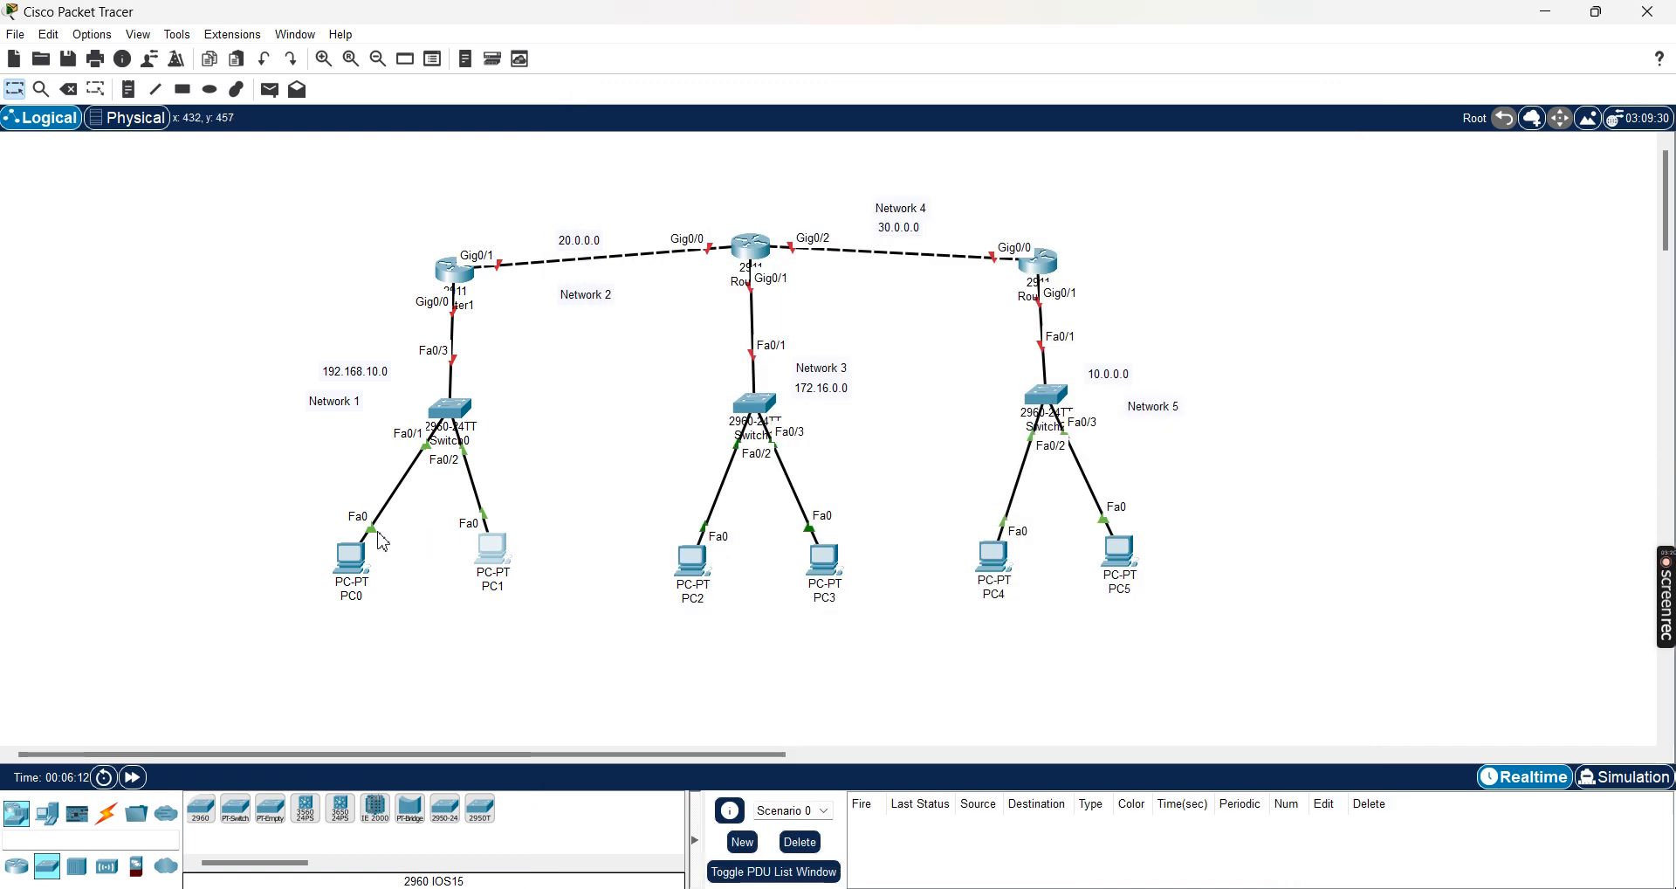
Turn on the GigabitEthernet0/0 port of Router1, the router above Switch0.
mouse_move(366, 564)
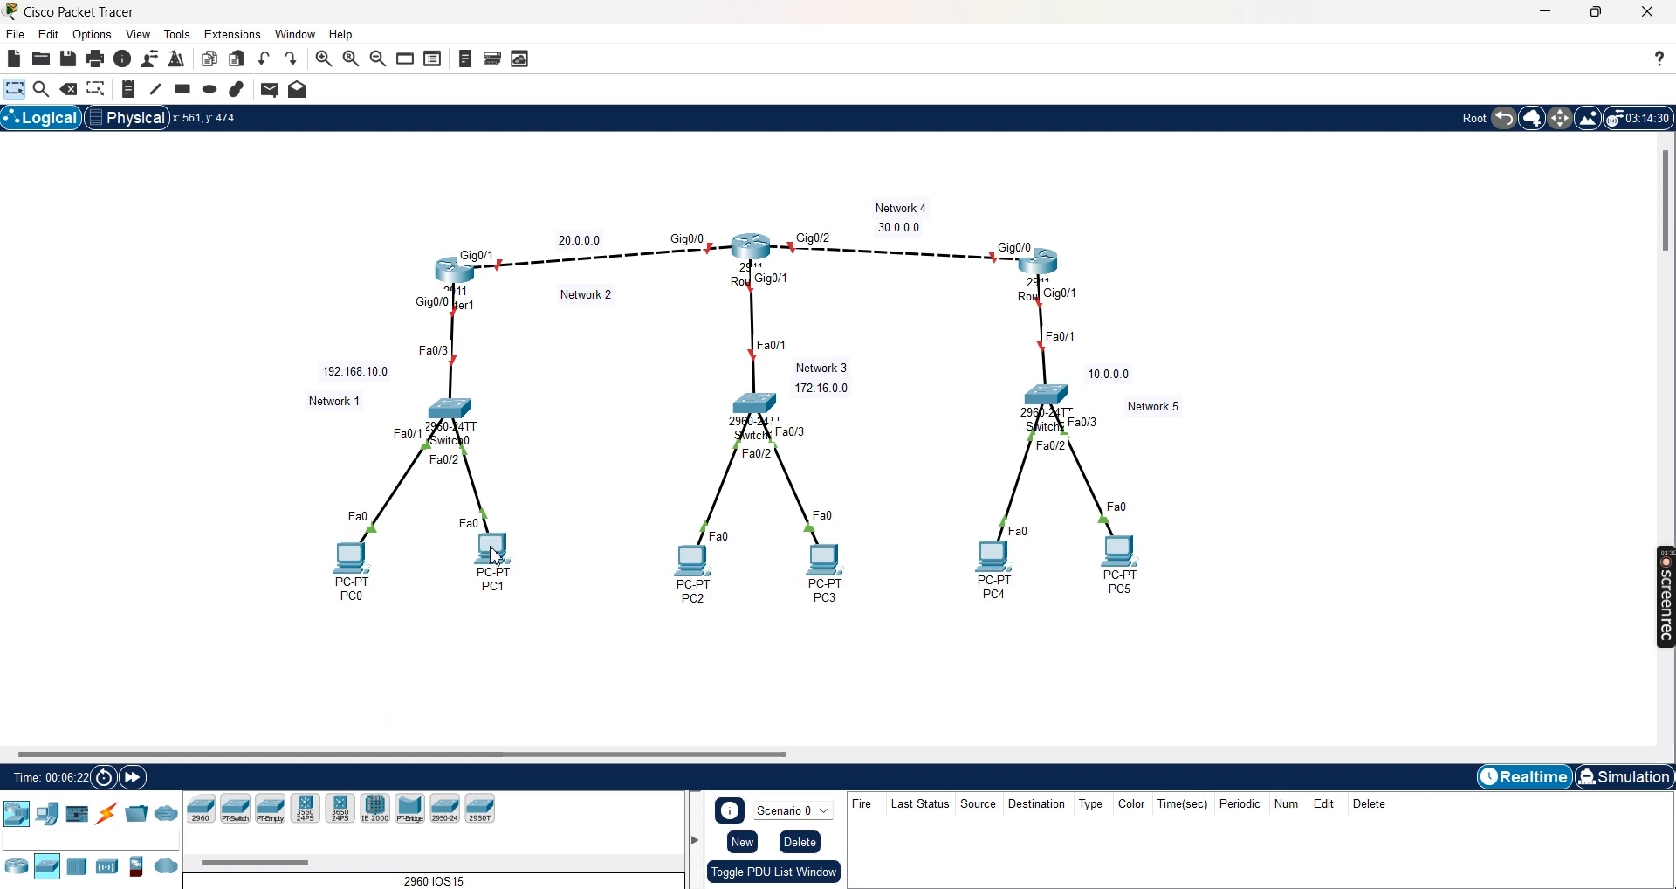
left_click(464, 280)
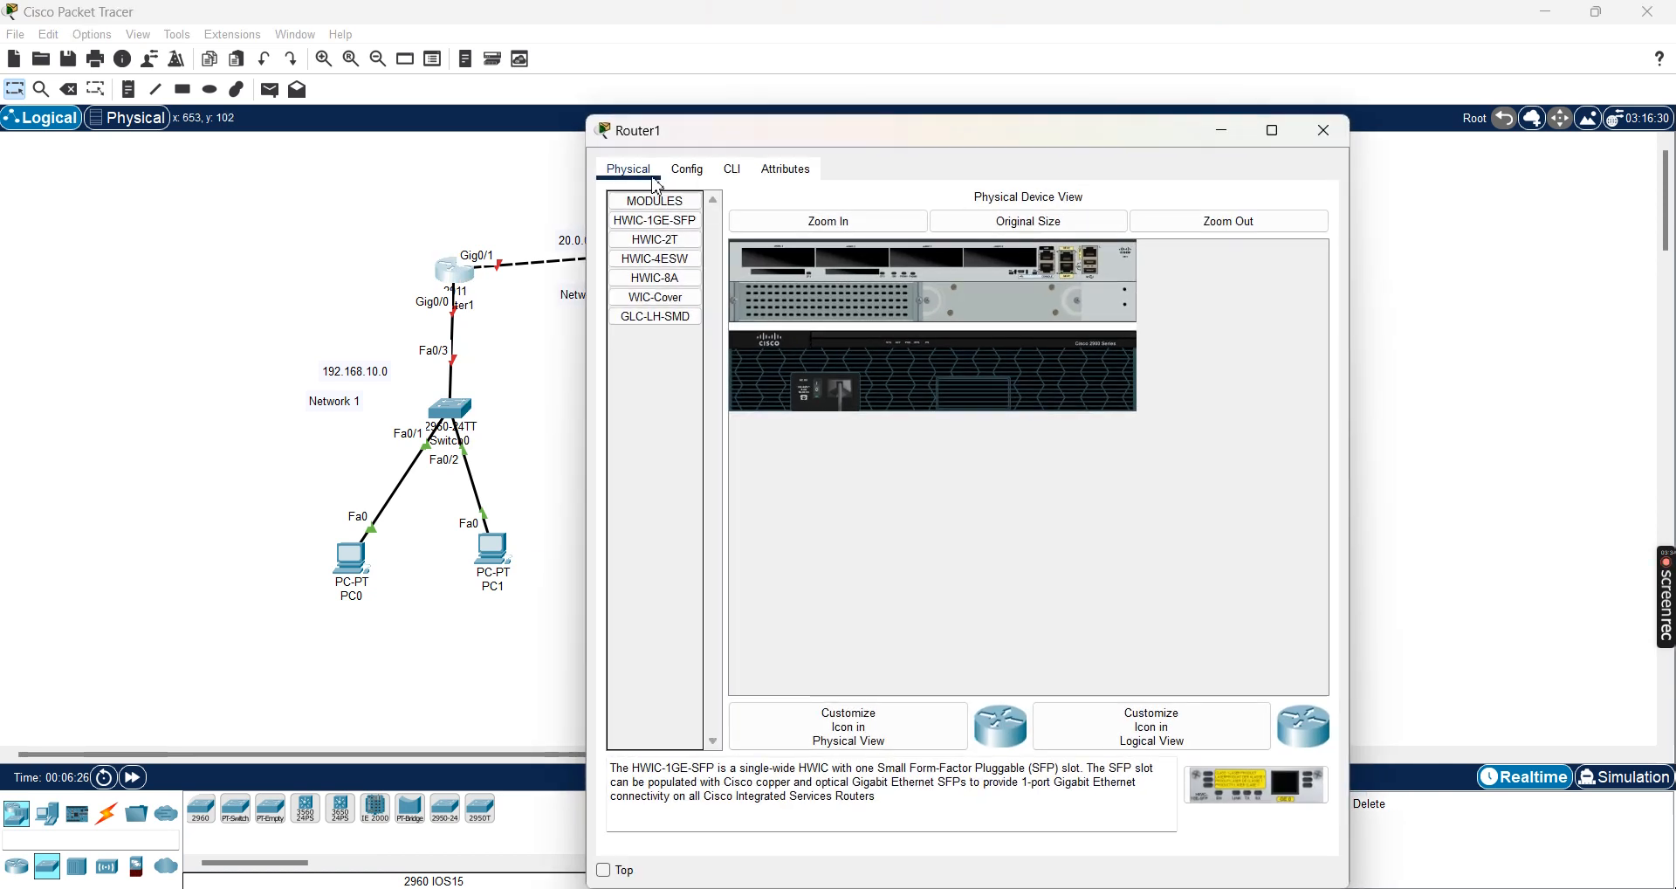
left_click_drag(723, 140, 908, 99)
left_click(881, 128)
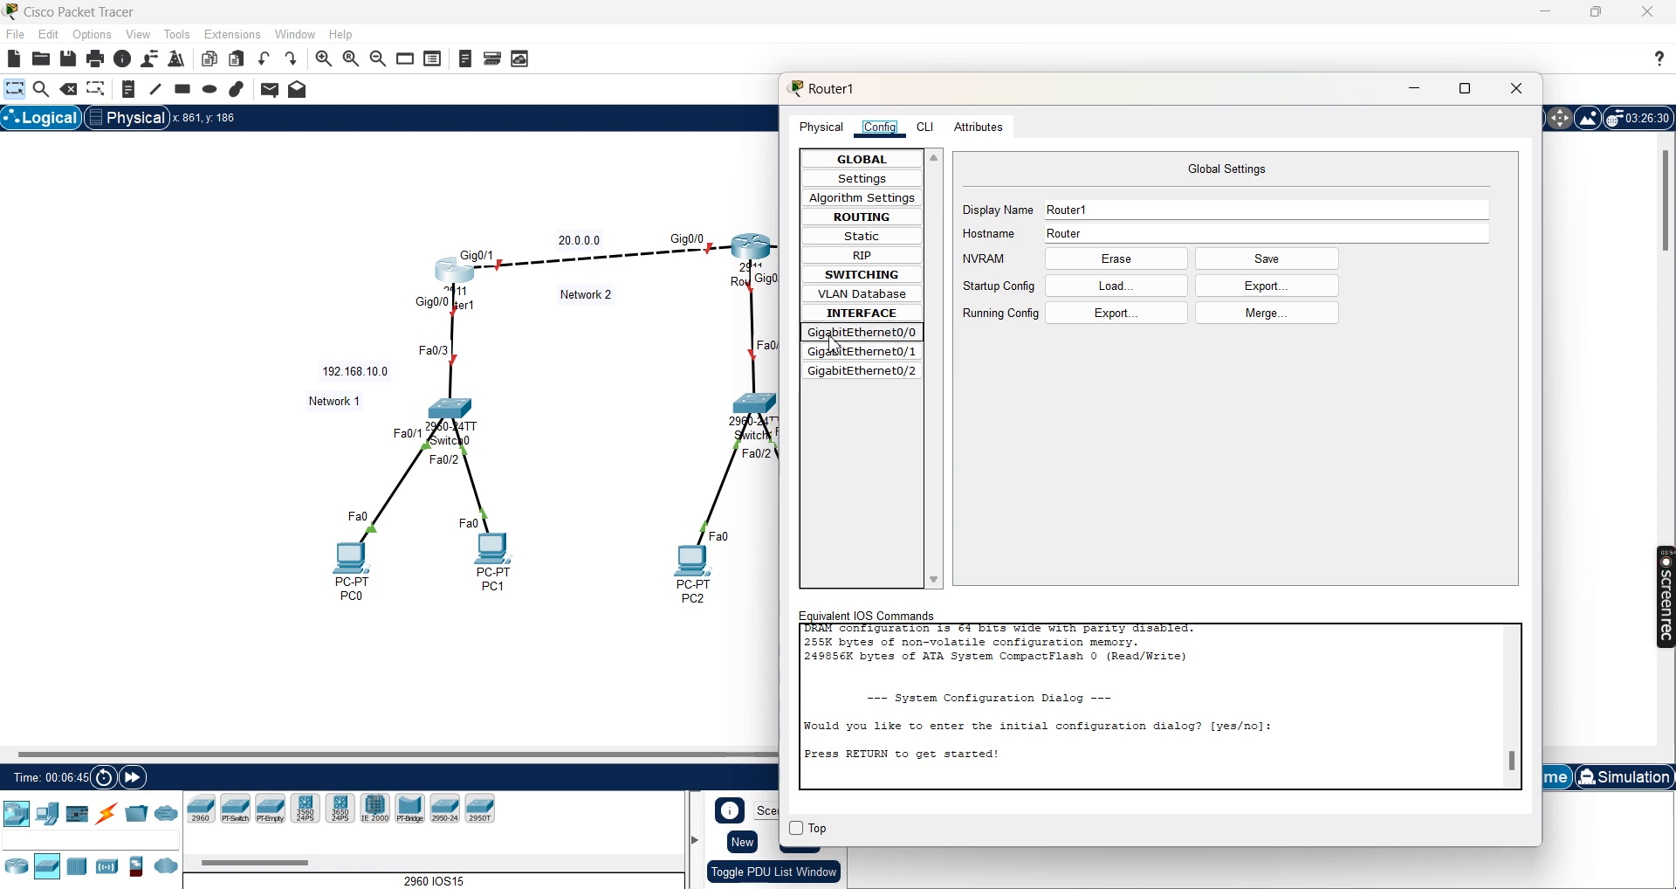
left_click(895, 337)
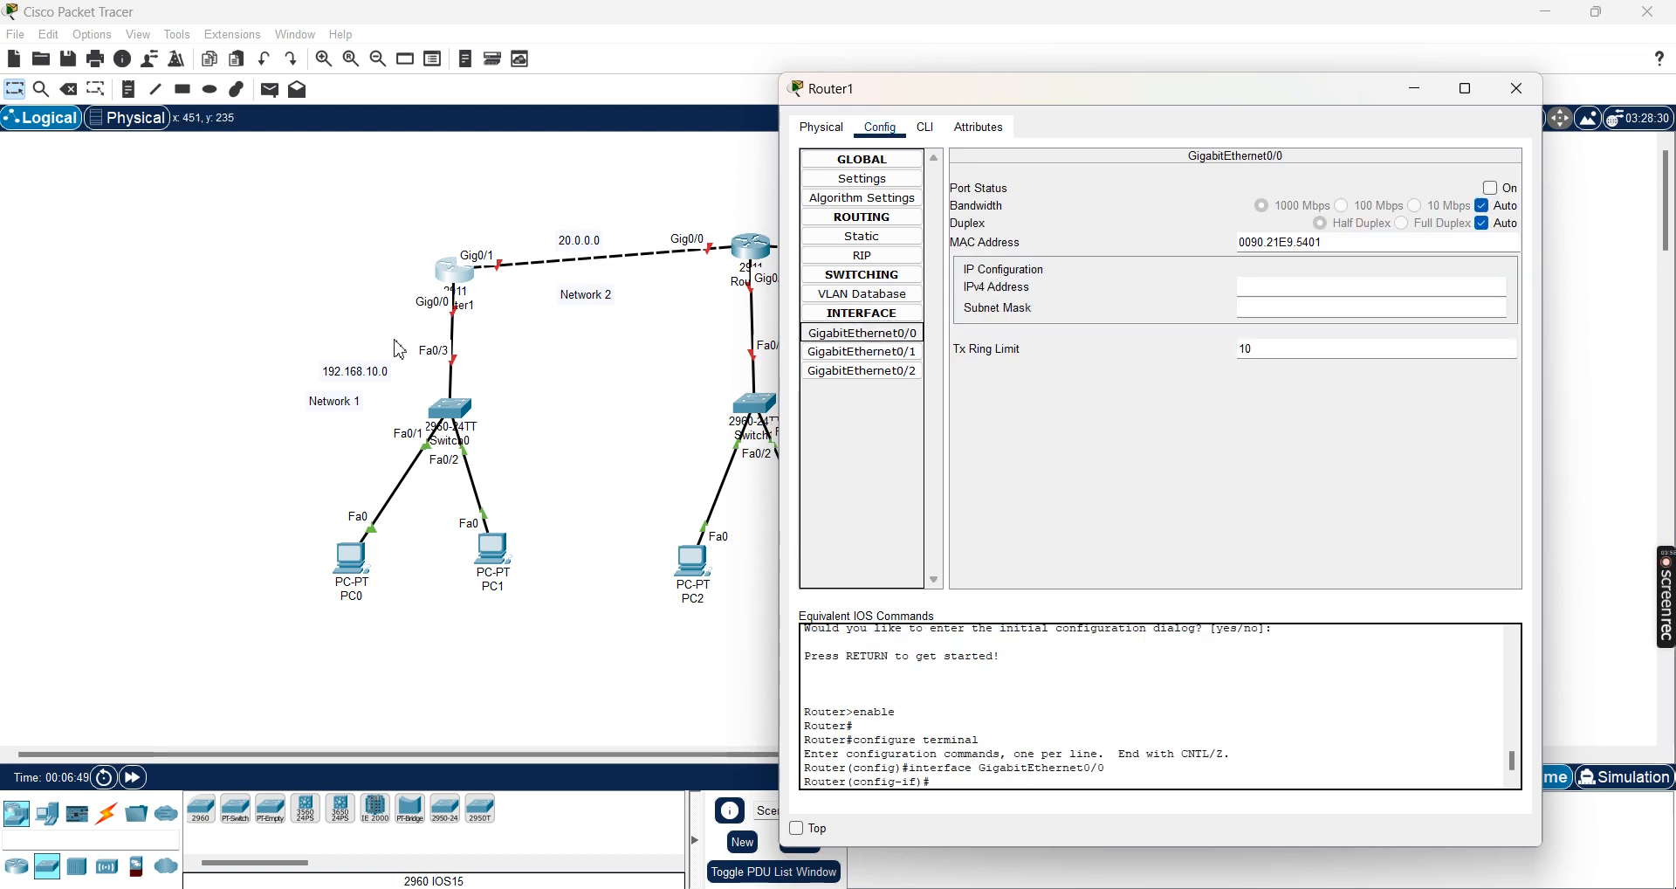
left_click(1506, 187)
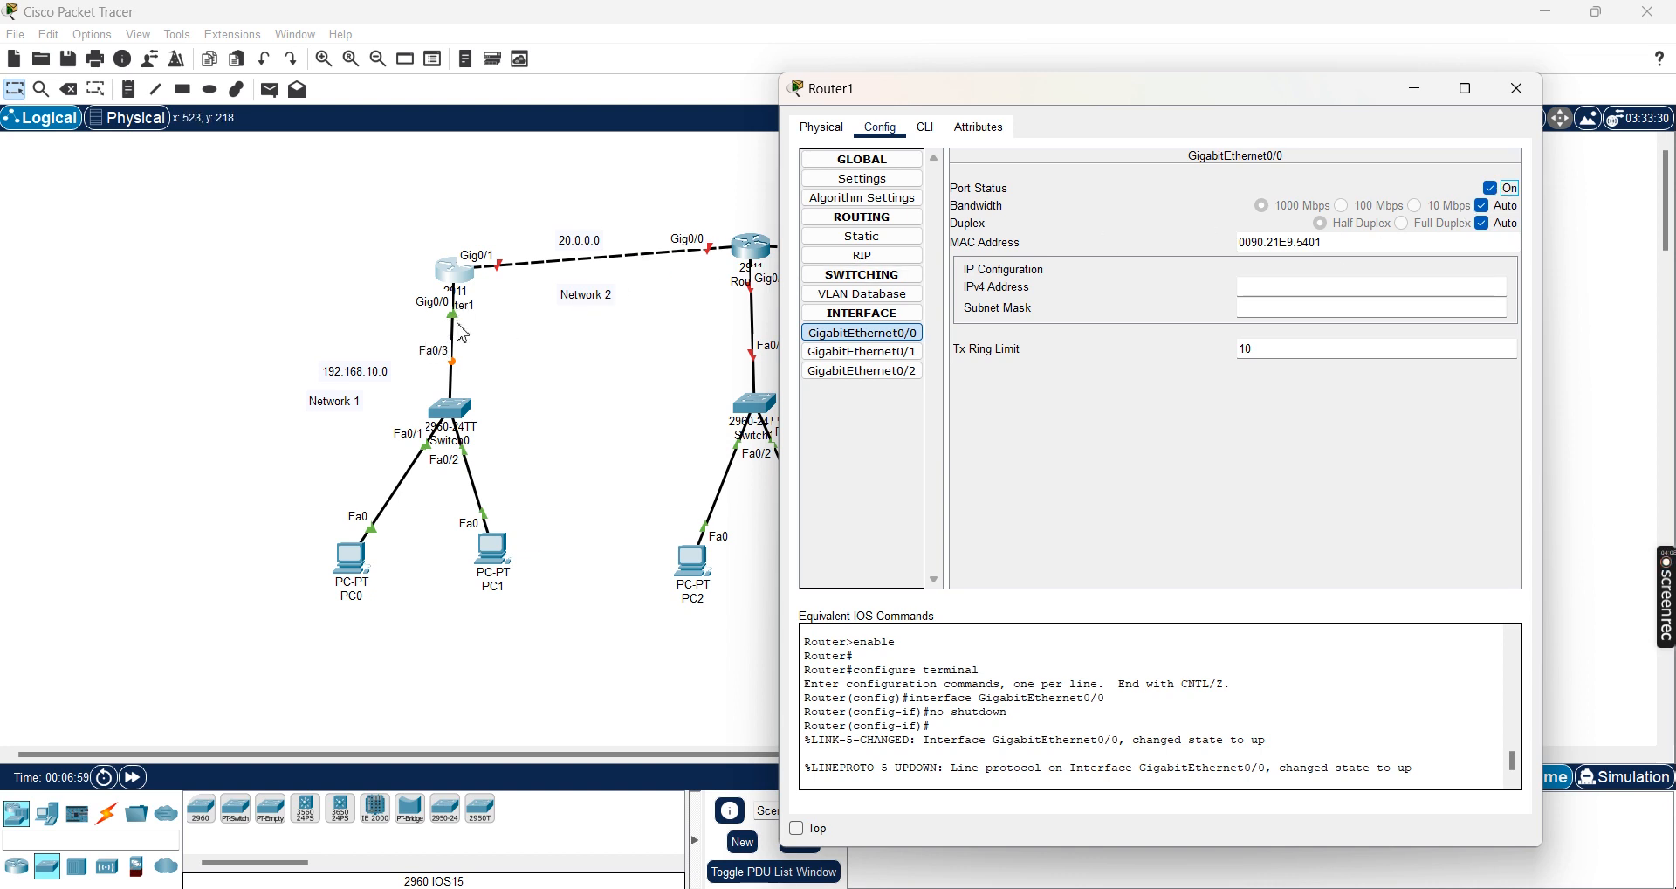
Assign IPv4 address 192.168.10.1 with subnet mask 255.255.255.0 to Router1's GigabitEthernet0/0 and close the router window.
left_click(1265, 289)
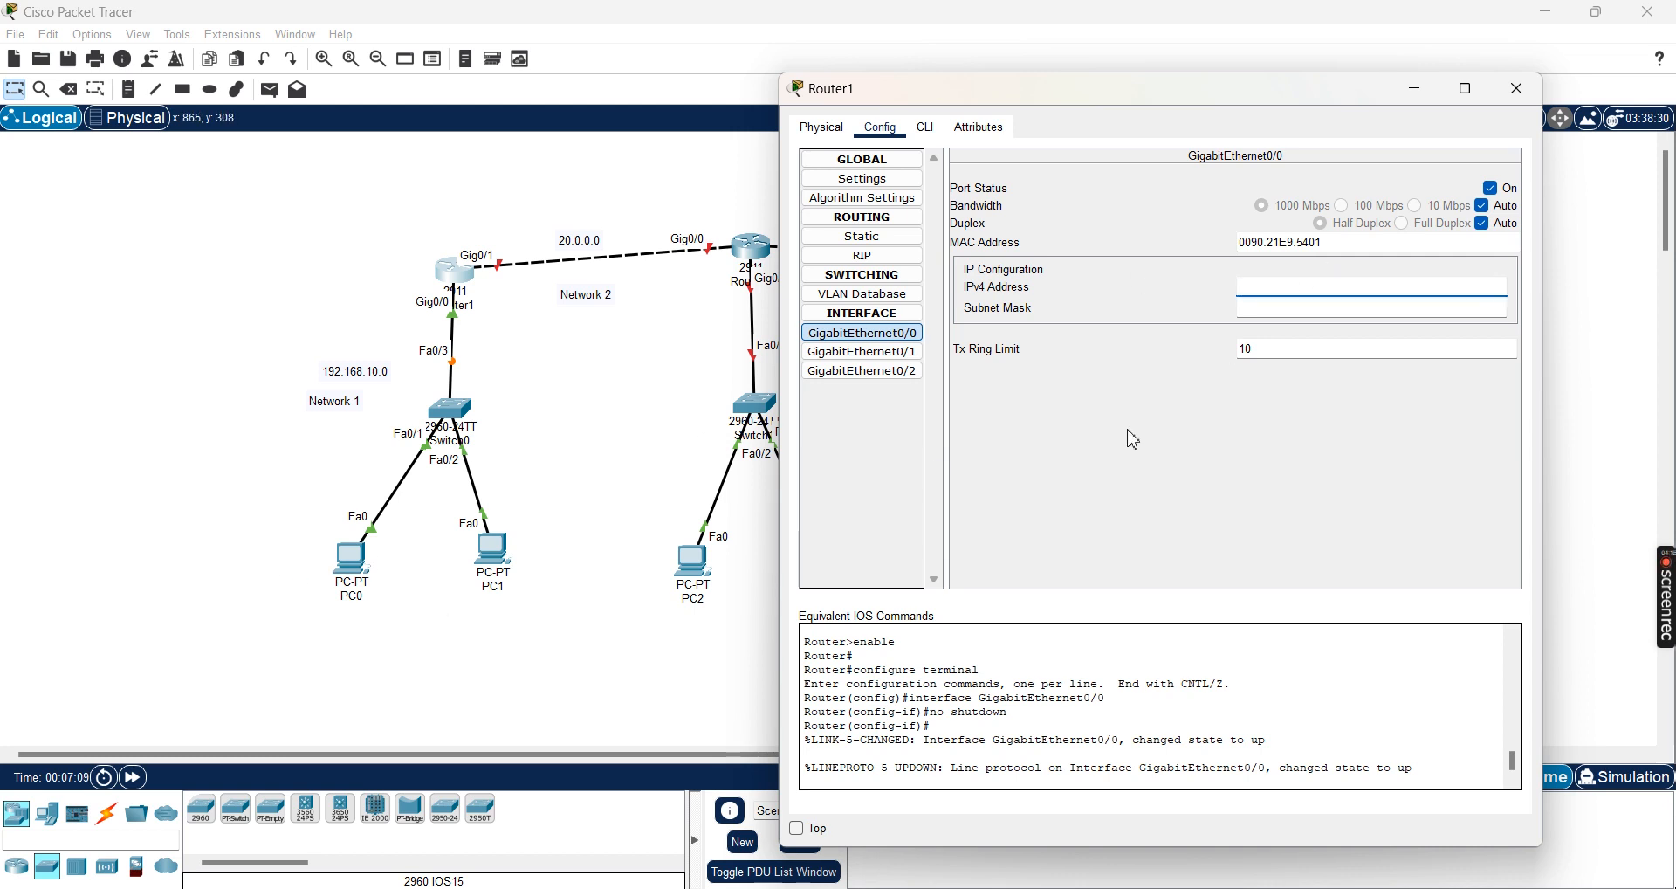
type("192.168.10.1")
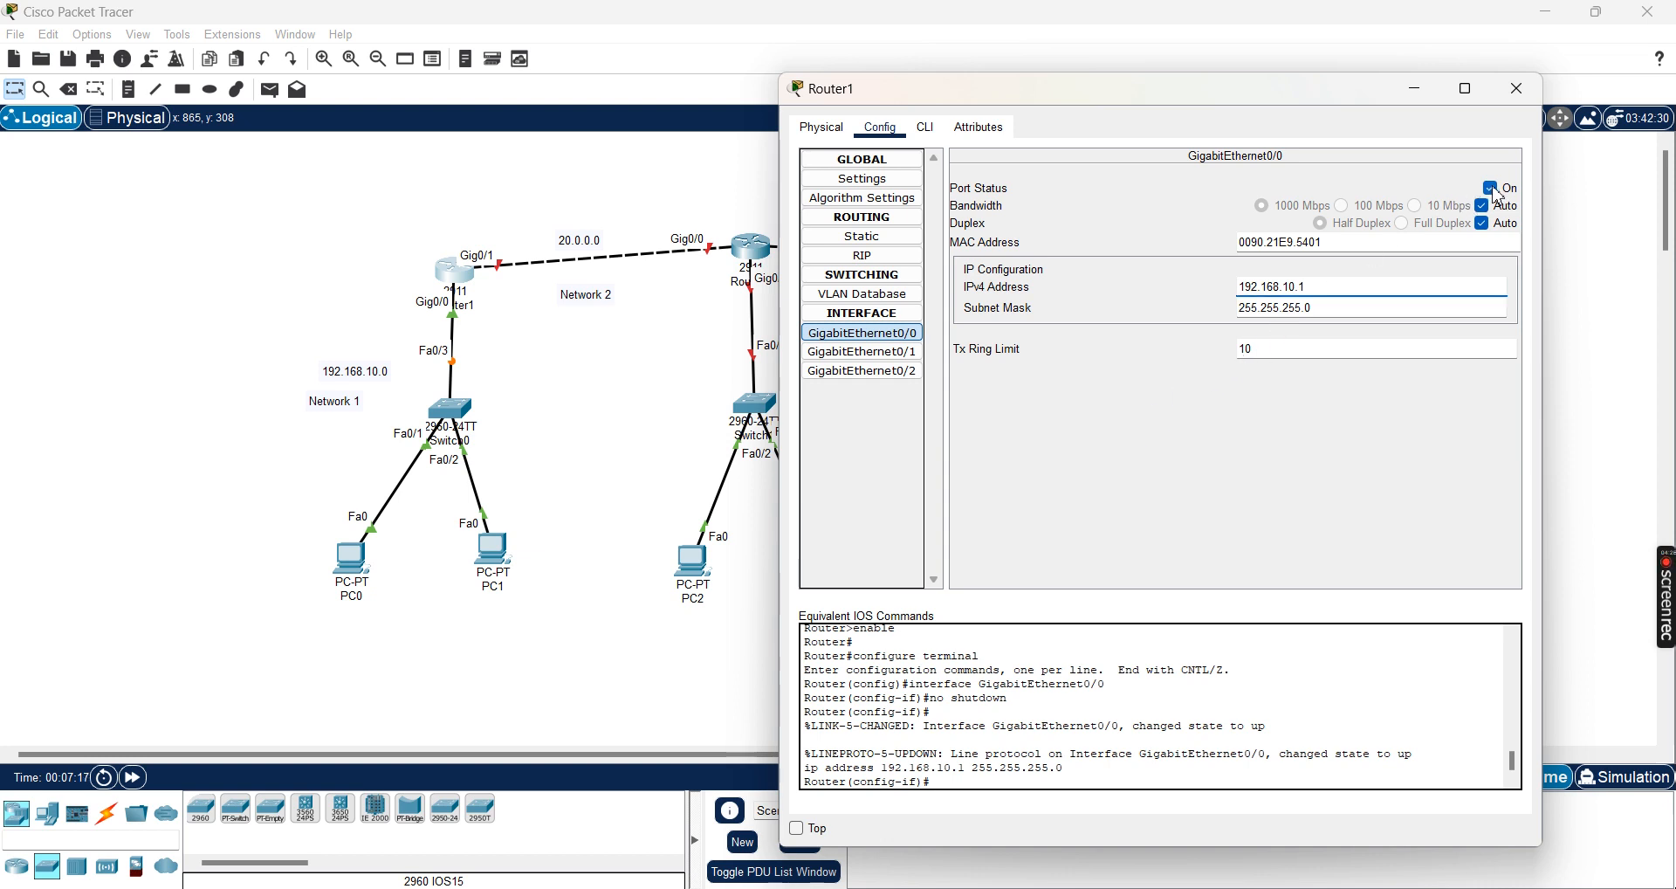
left_click(1534, 97)
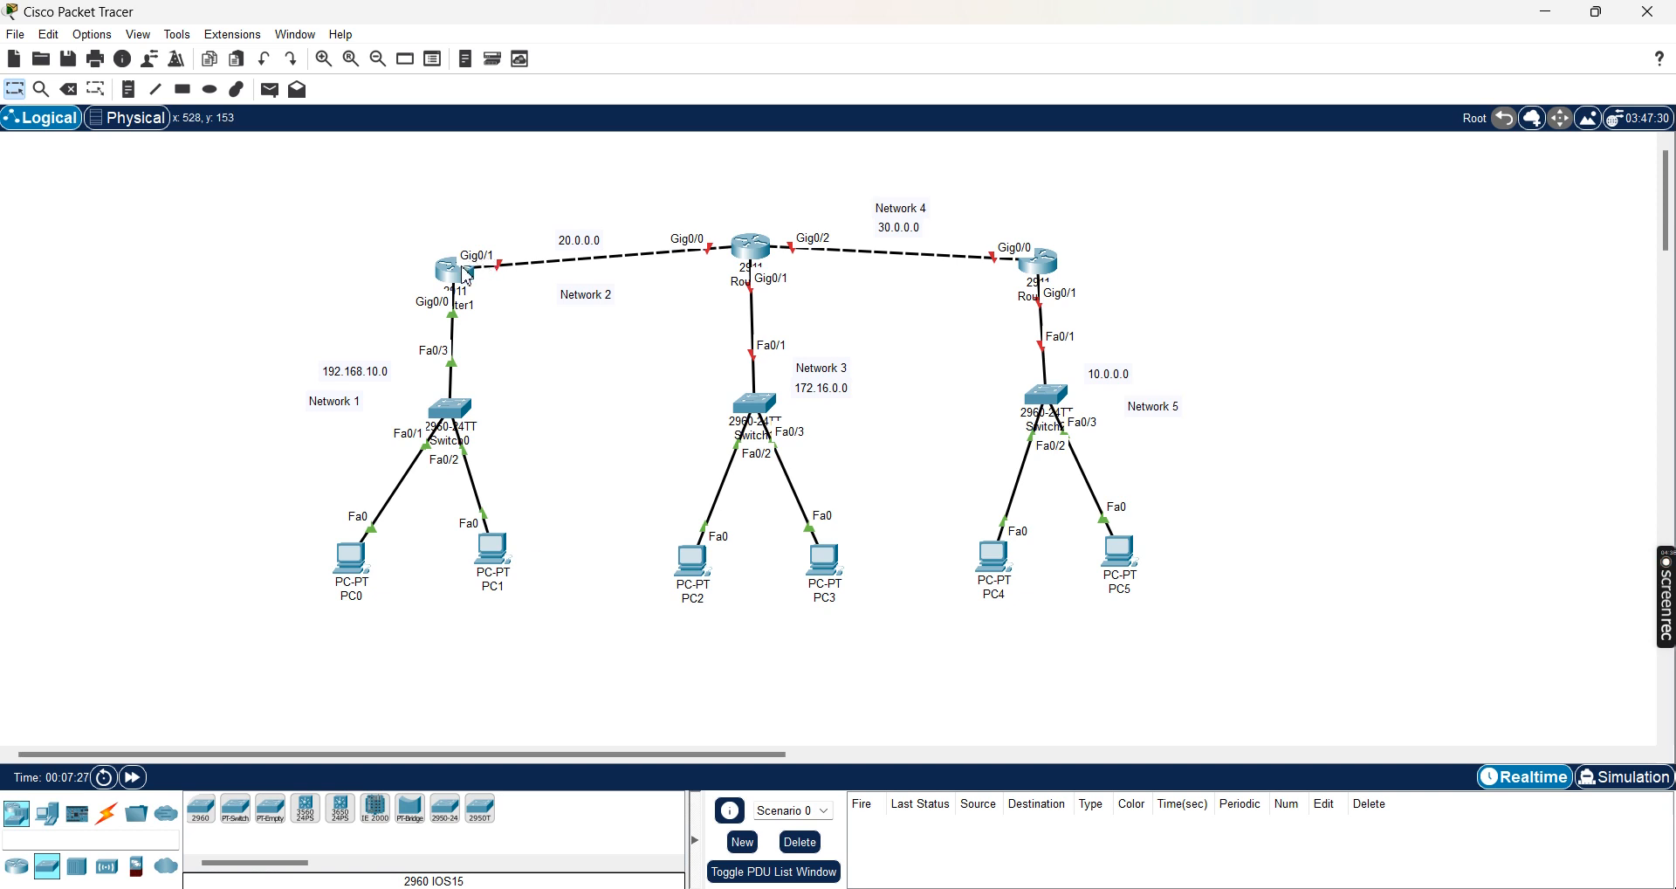
Open the GigabitEthernet0/1 settings of Router1, the router above Switch0, and switch to its command-line interface.
left_click(467, 270)
left_click_drag(796, 136, 1116, 108)
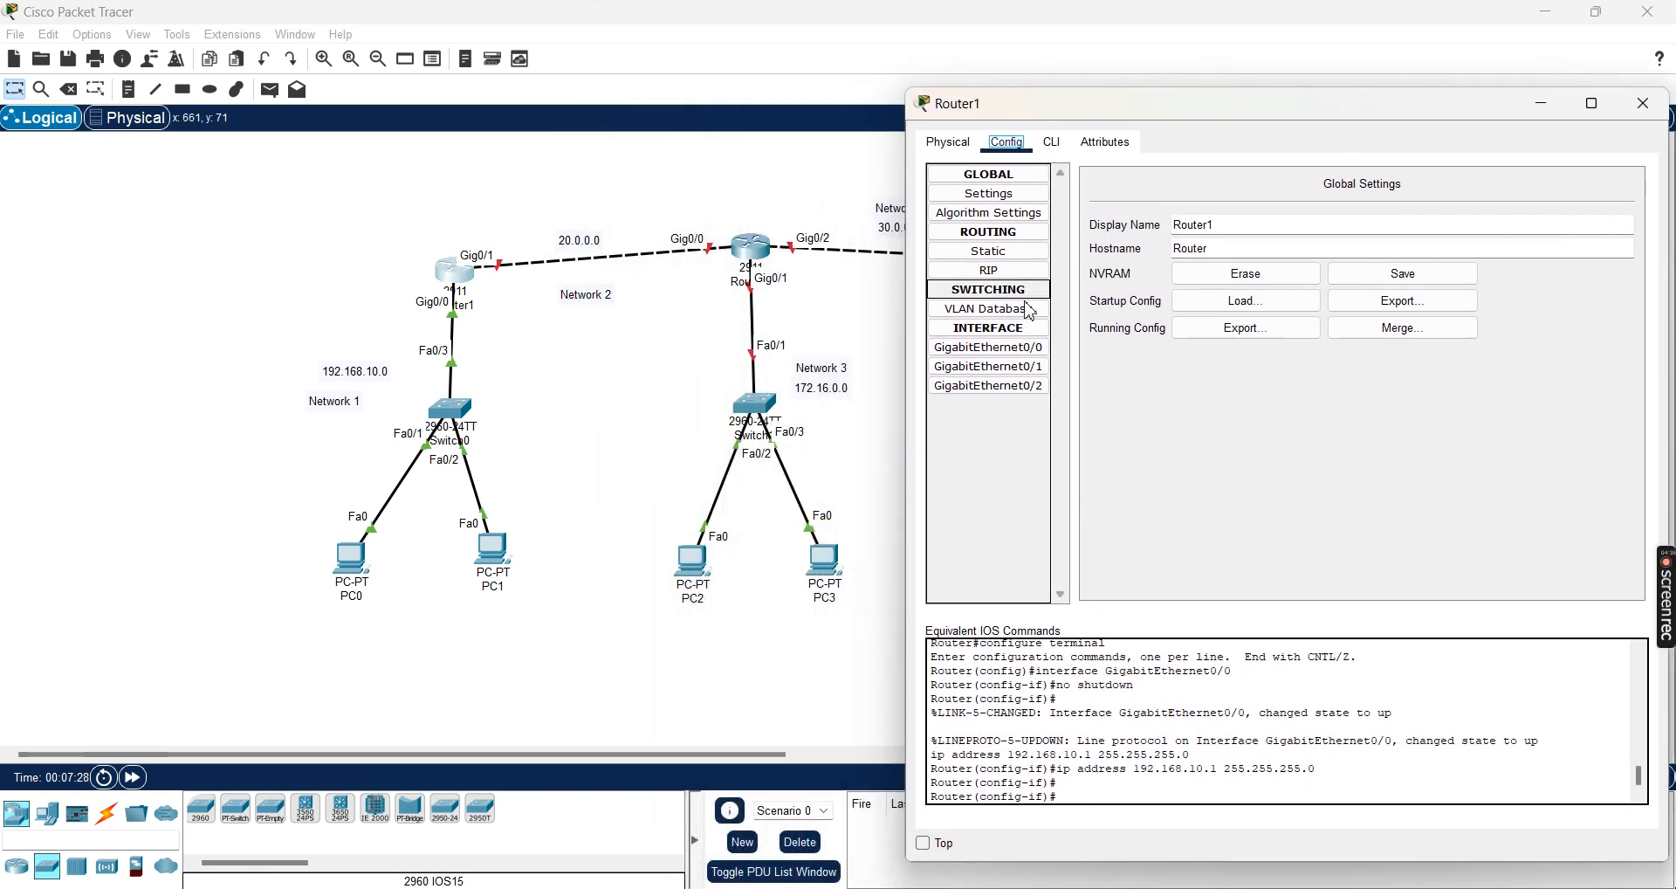
left_click(983, 374)
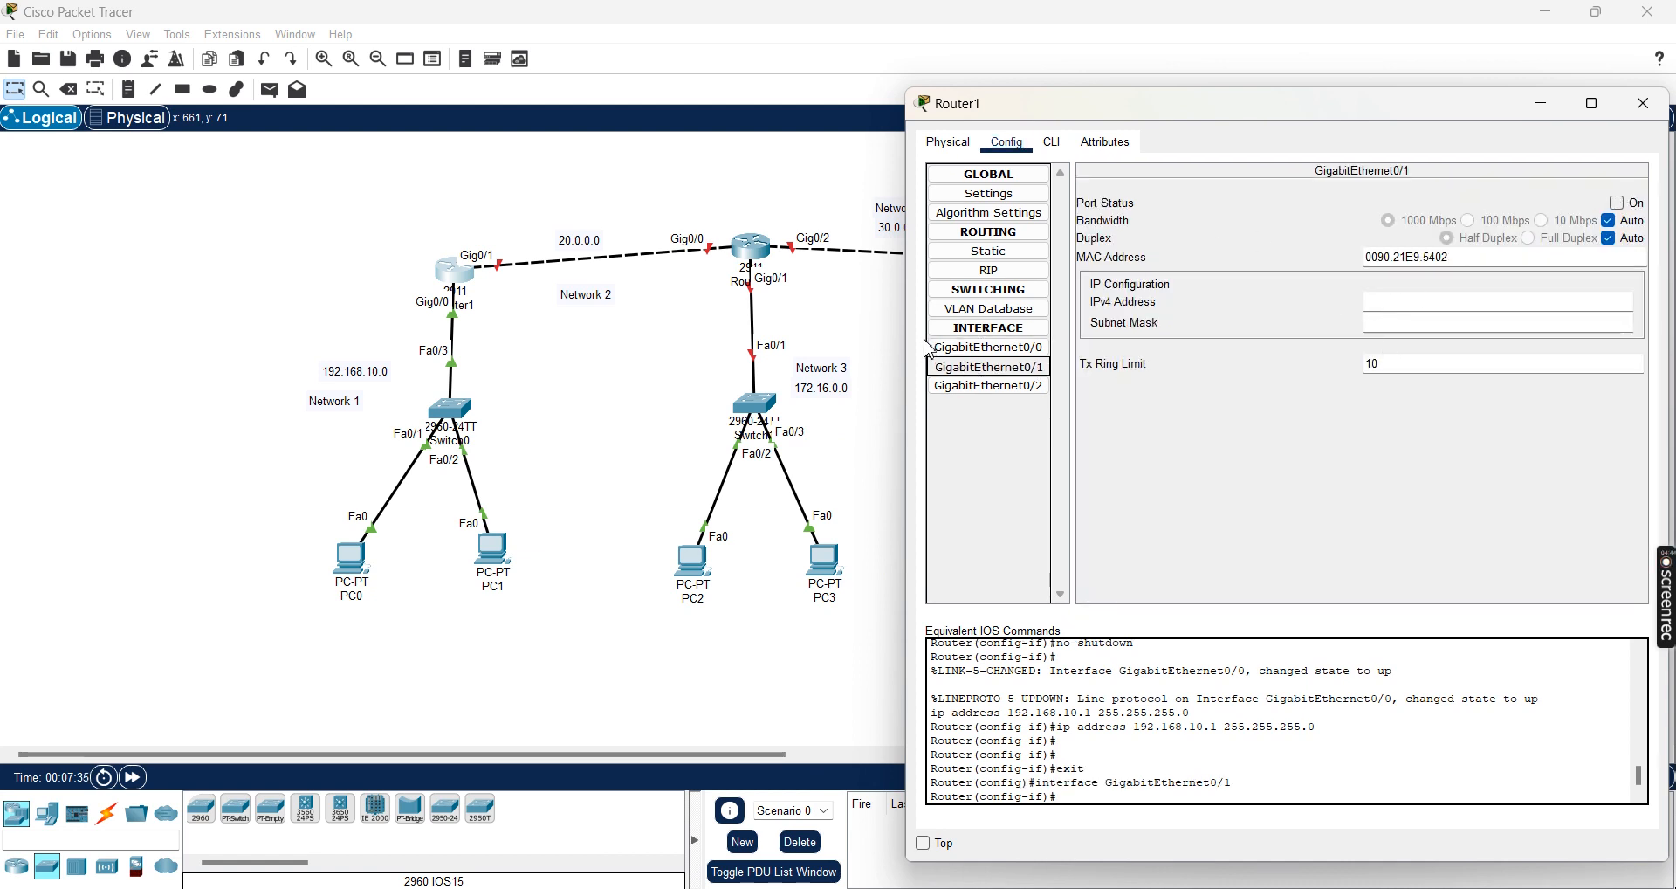
left_click(1057, 145)
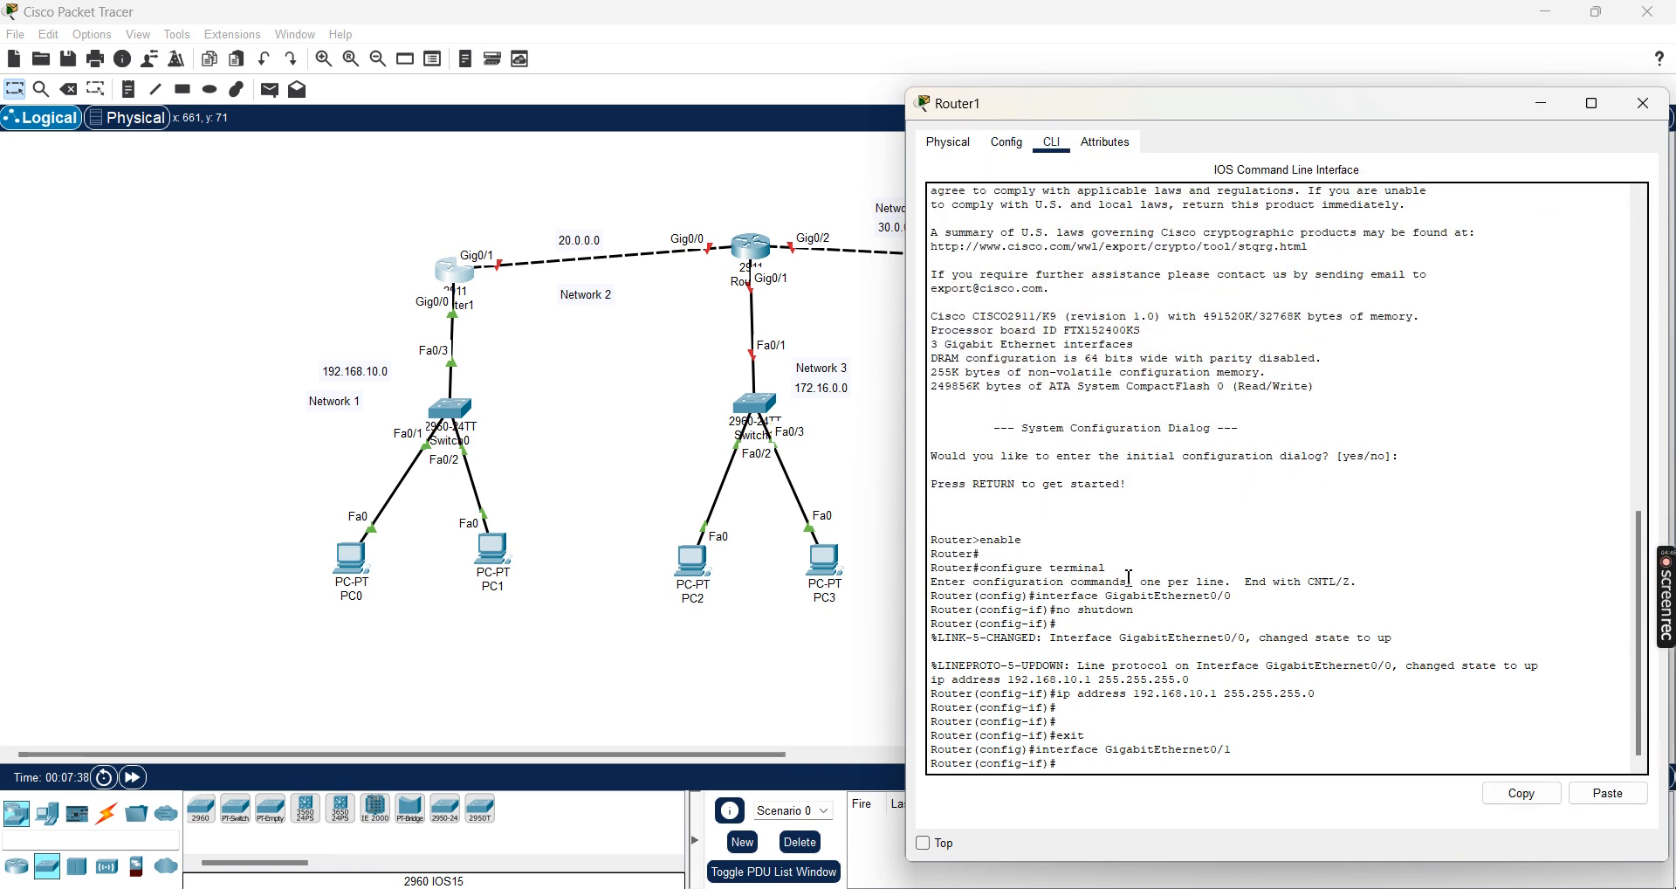
Exit Router1's configuration modes and console session, and start a new session at the user prompt.
type("exit")
key("Return")
type("exit")
key("Return")
type("exi")
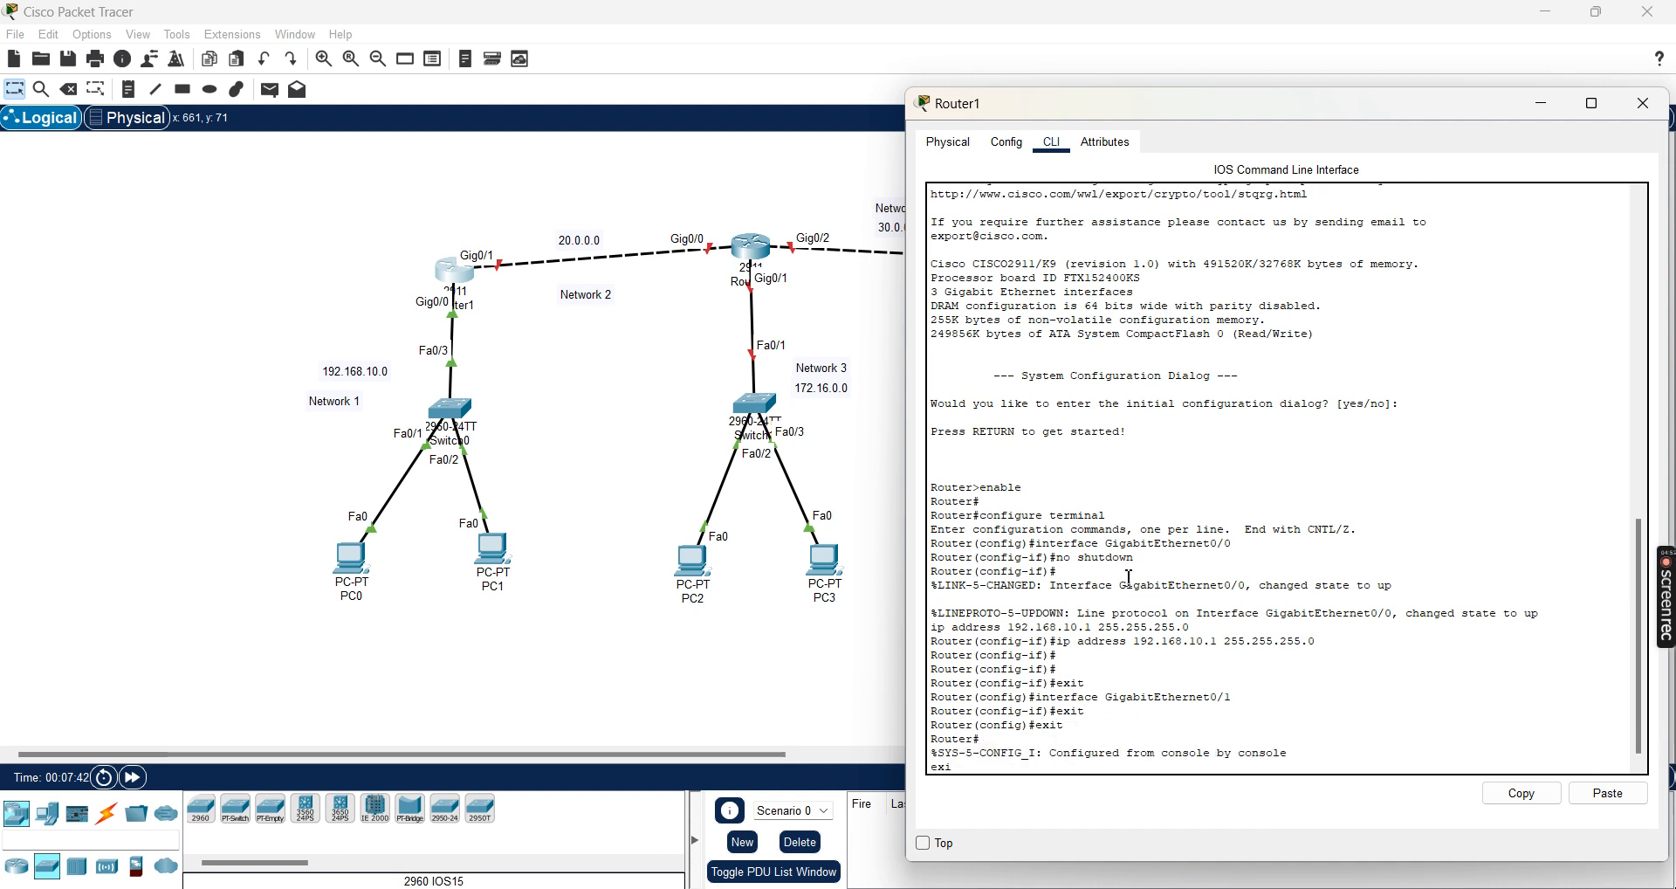
type("t")
key("Return")
key("Return")
key("Return")
key("Return")
key("Return")
key("Return")
key("Return")
key("Return")
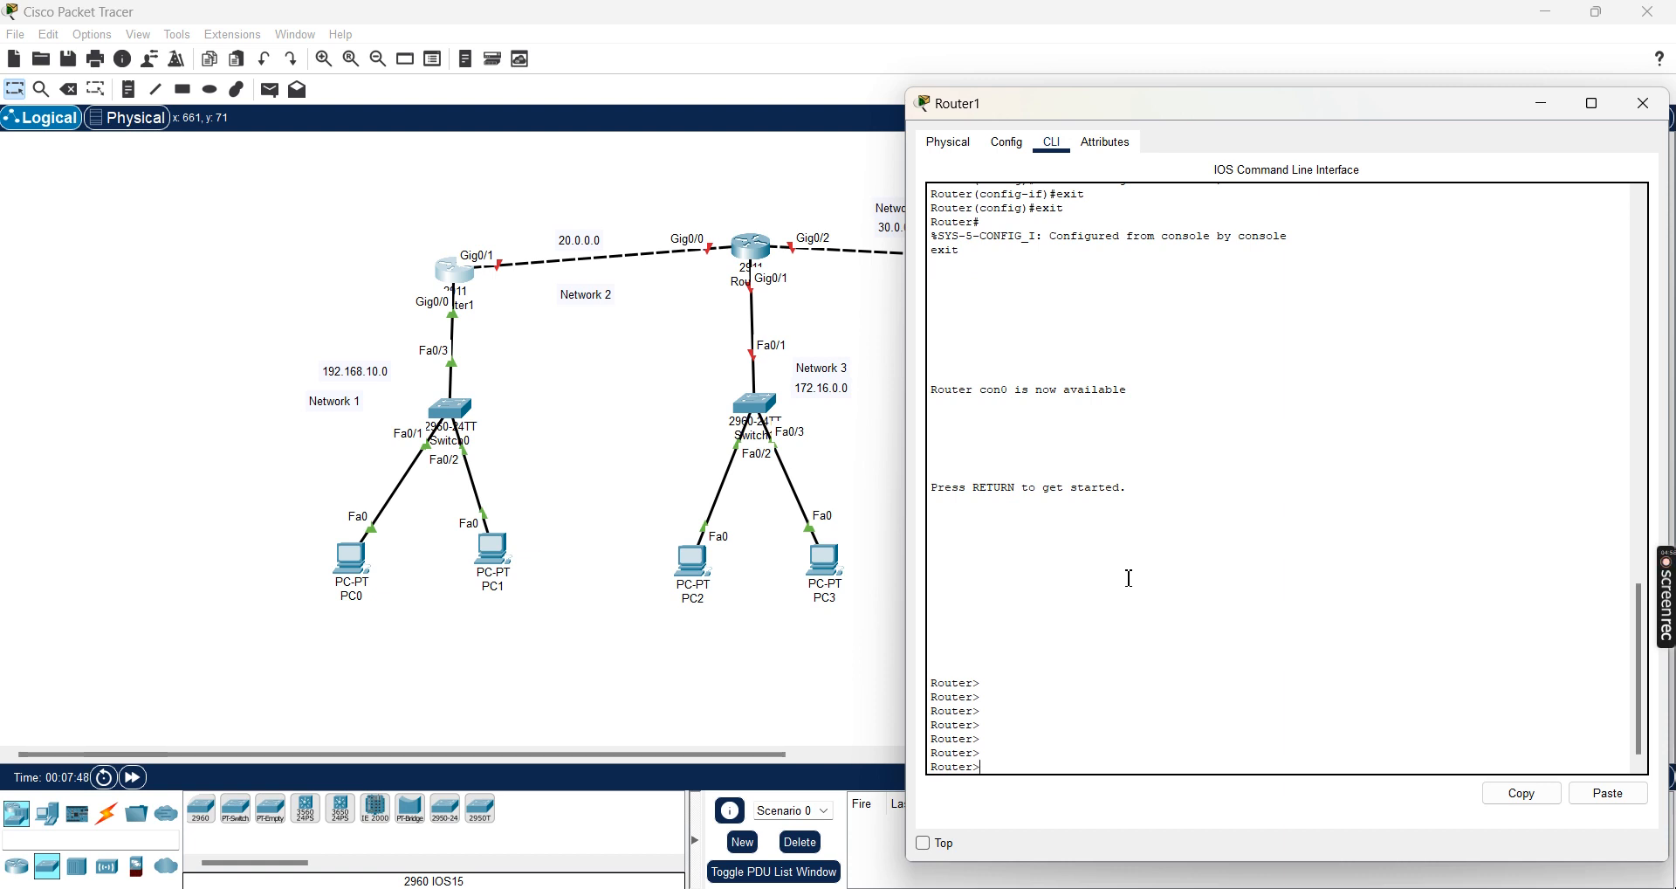
Enter Router1's privileged mode with en and its global configuration mode with config t.
type("en")
key("Return")
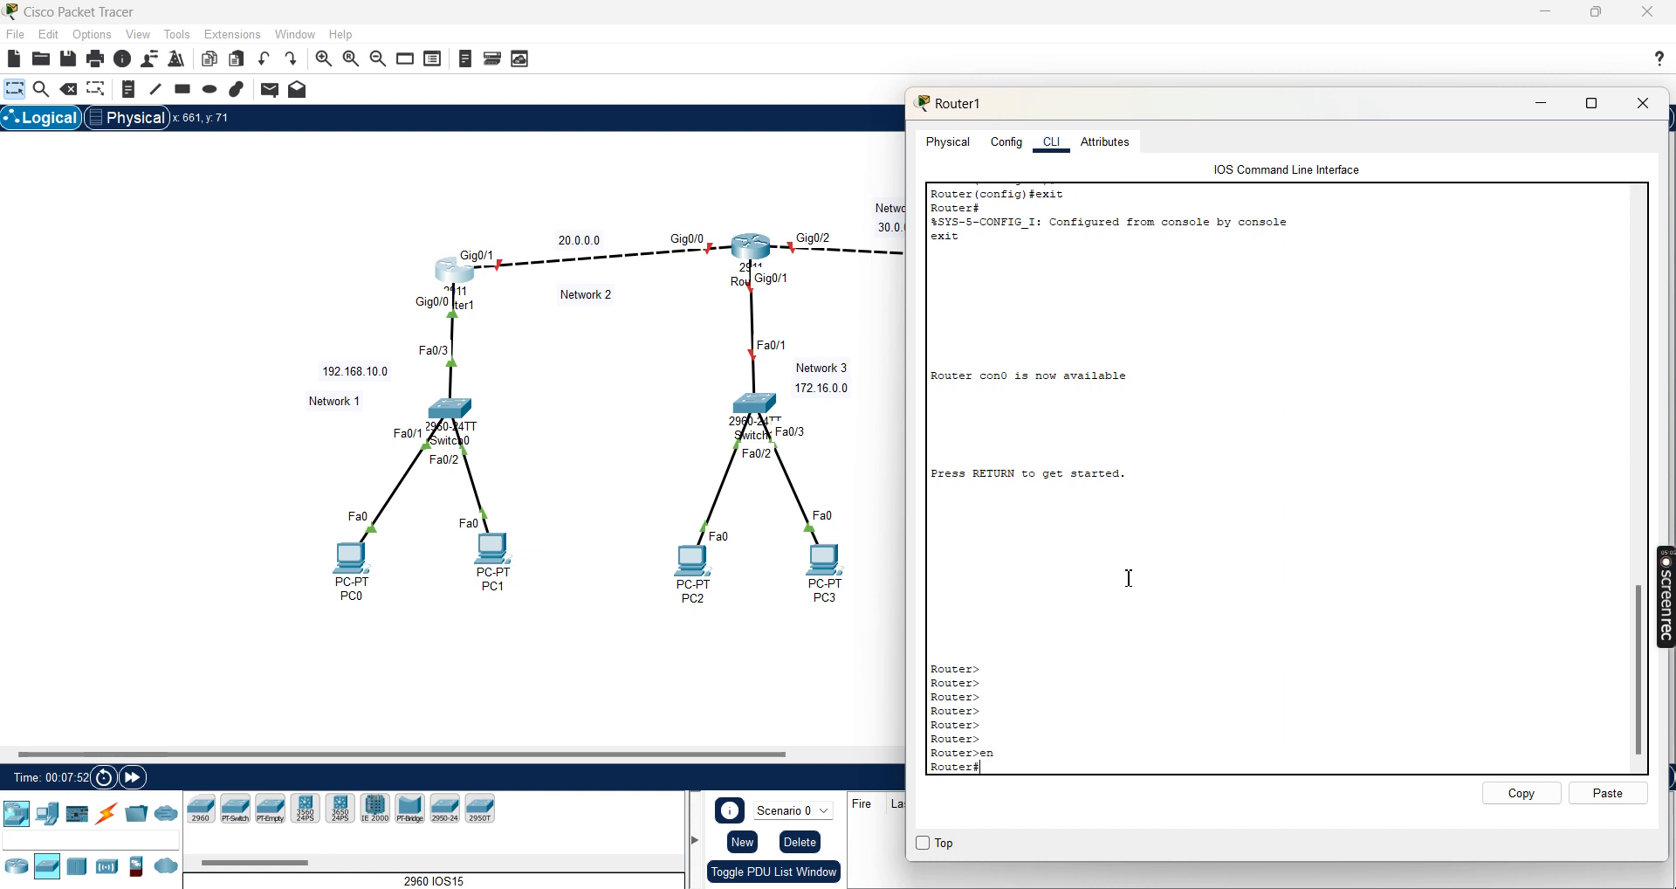
type("config")
key("BackSpace")
key("BackSpace")
key("BackSpace")
type("config t")
key("Return")
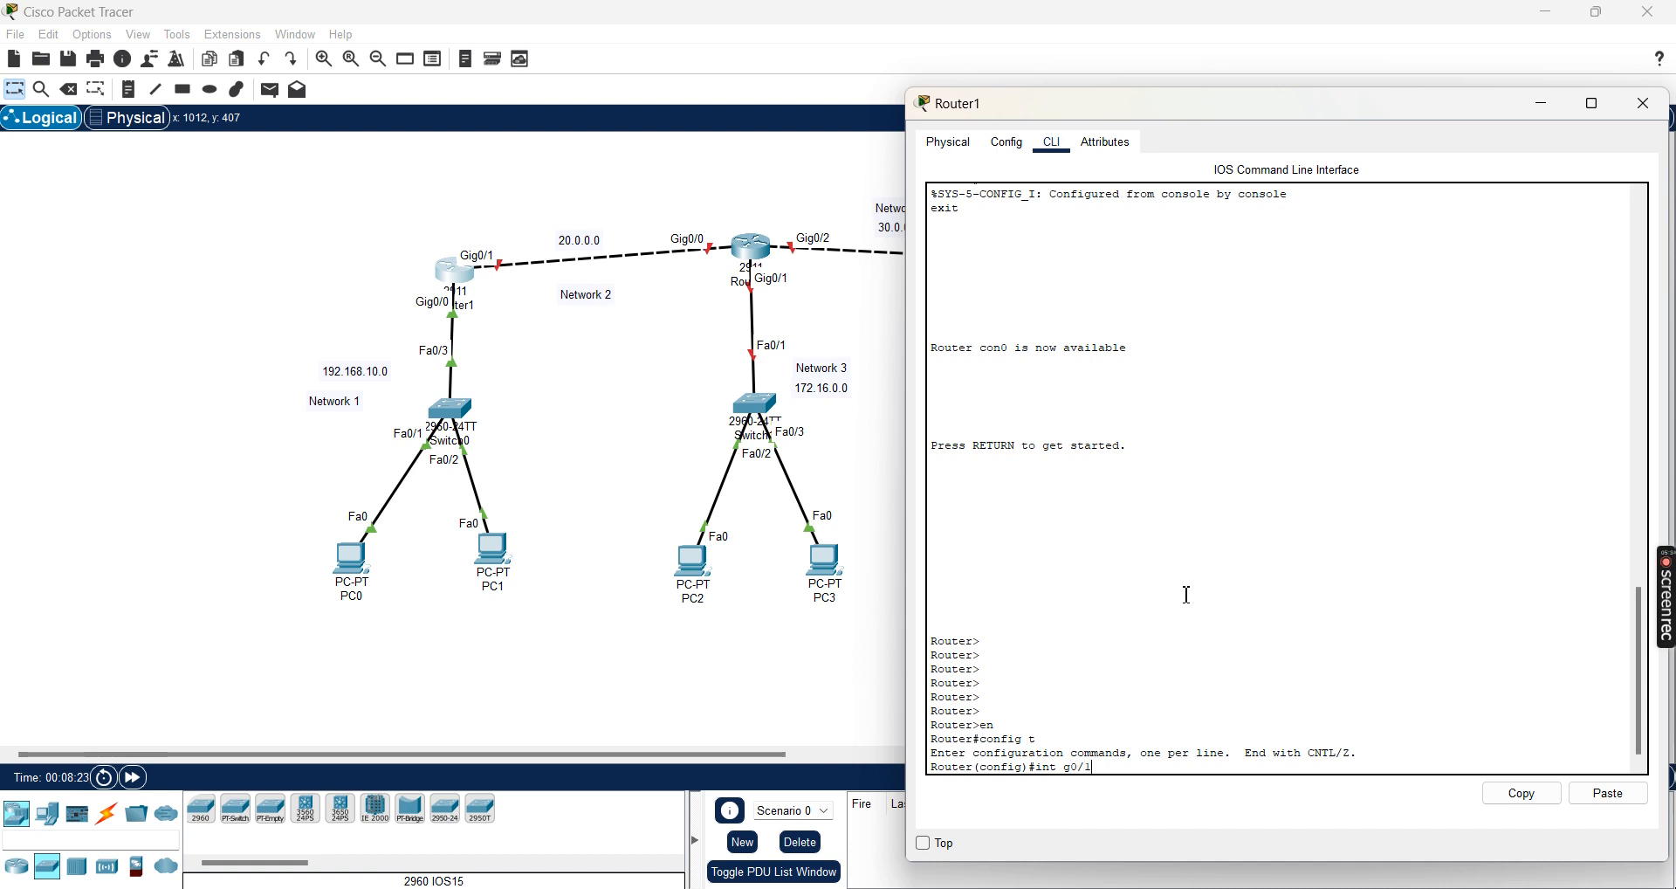
Enter interface g0/1 on Router1 and assign it IP address 20.0.0.1 with subnet mask 255.0.0.0.
key("Return")
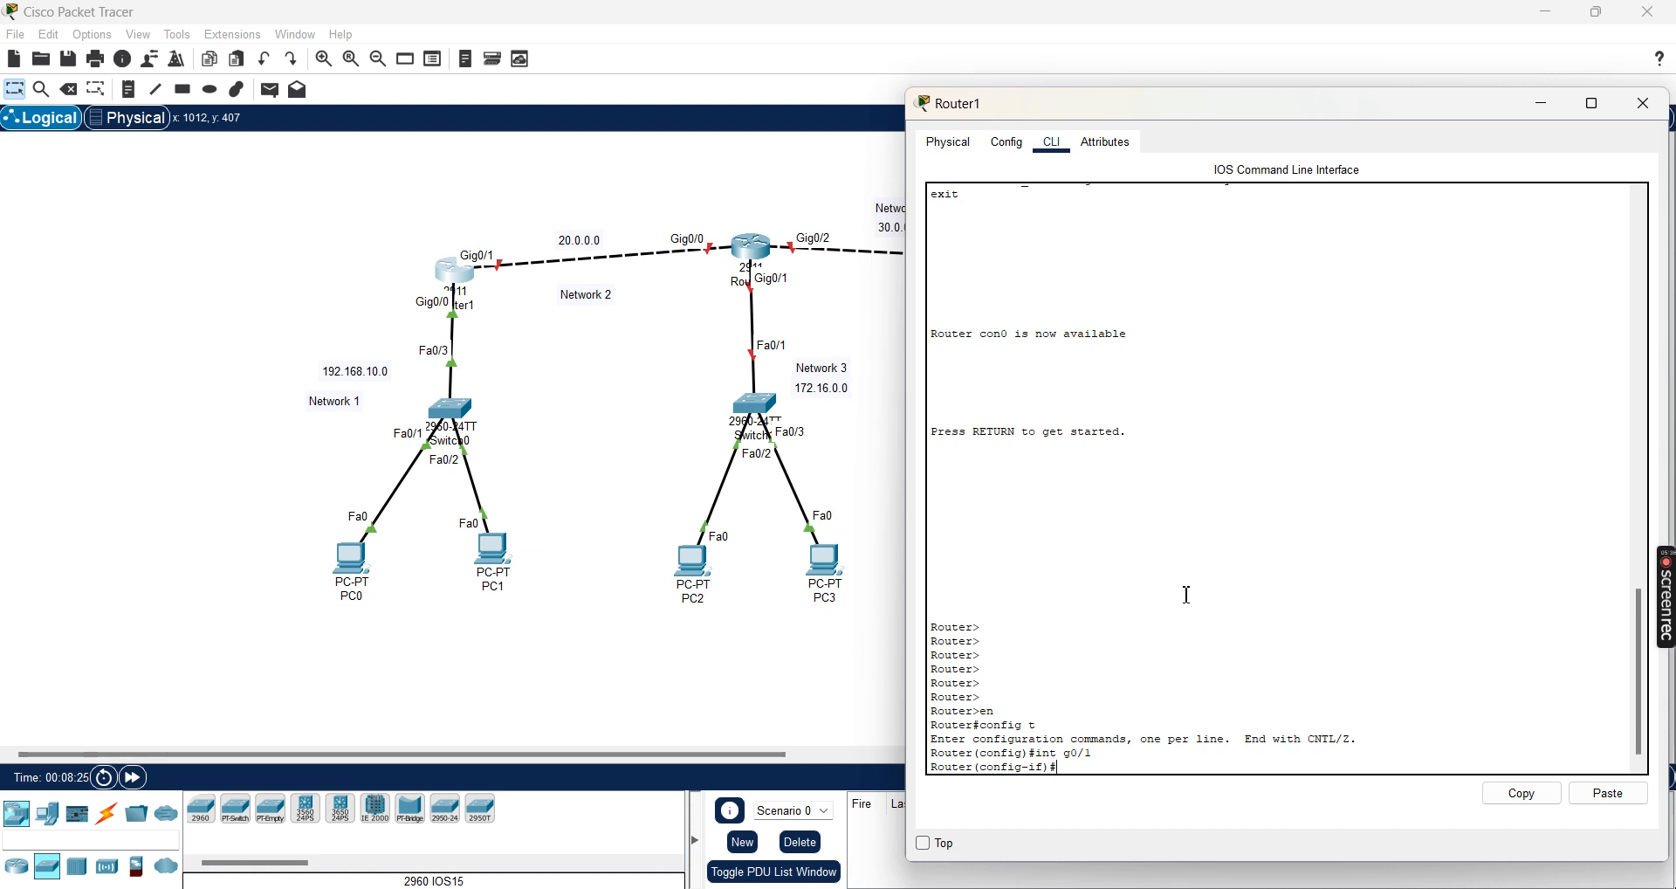
type("ip address")
key("Return")
key("Return")
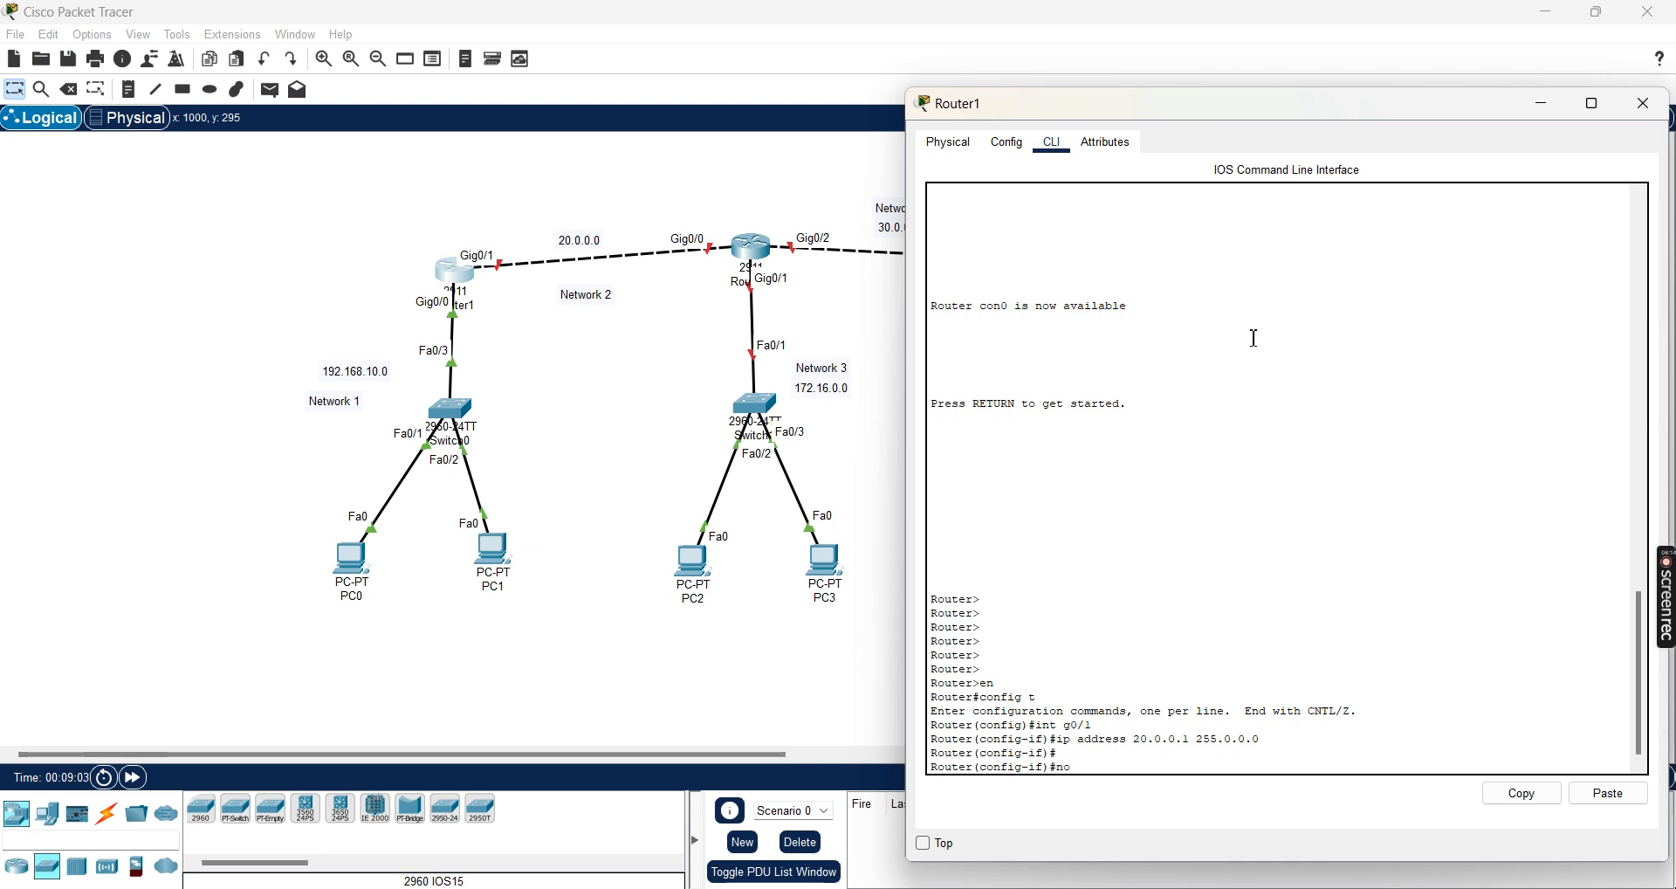
Enable Router1's g0/1 interface with no shut and close the router window.
key("Return")
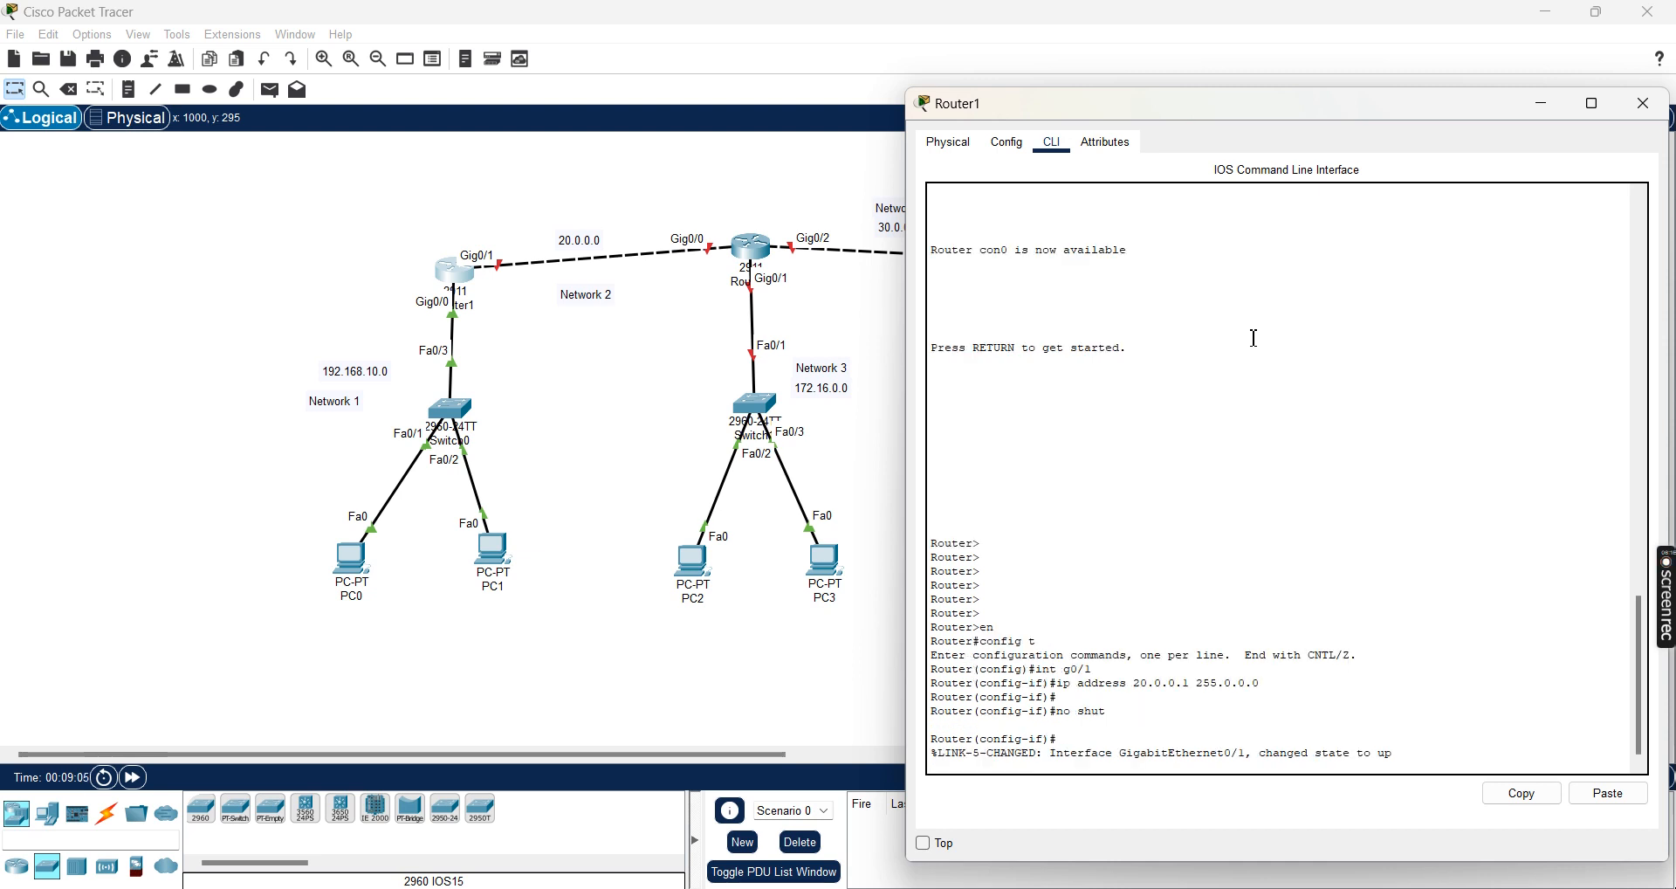
key("Return")
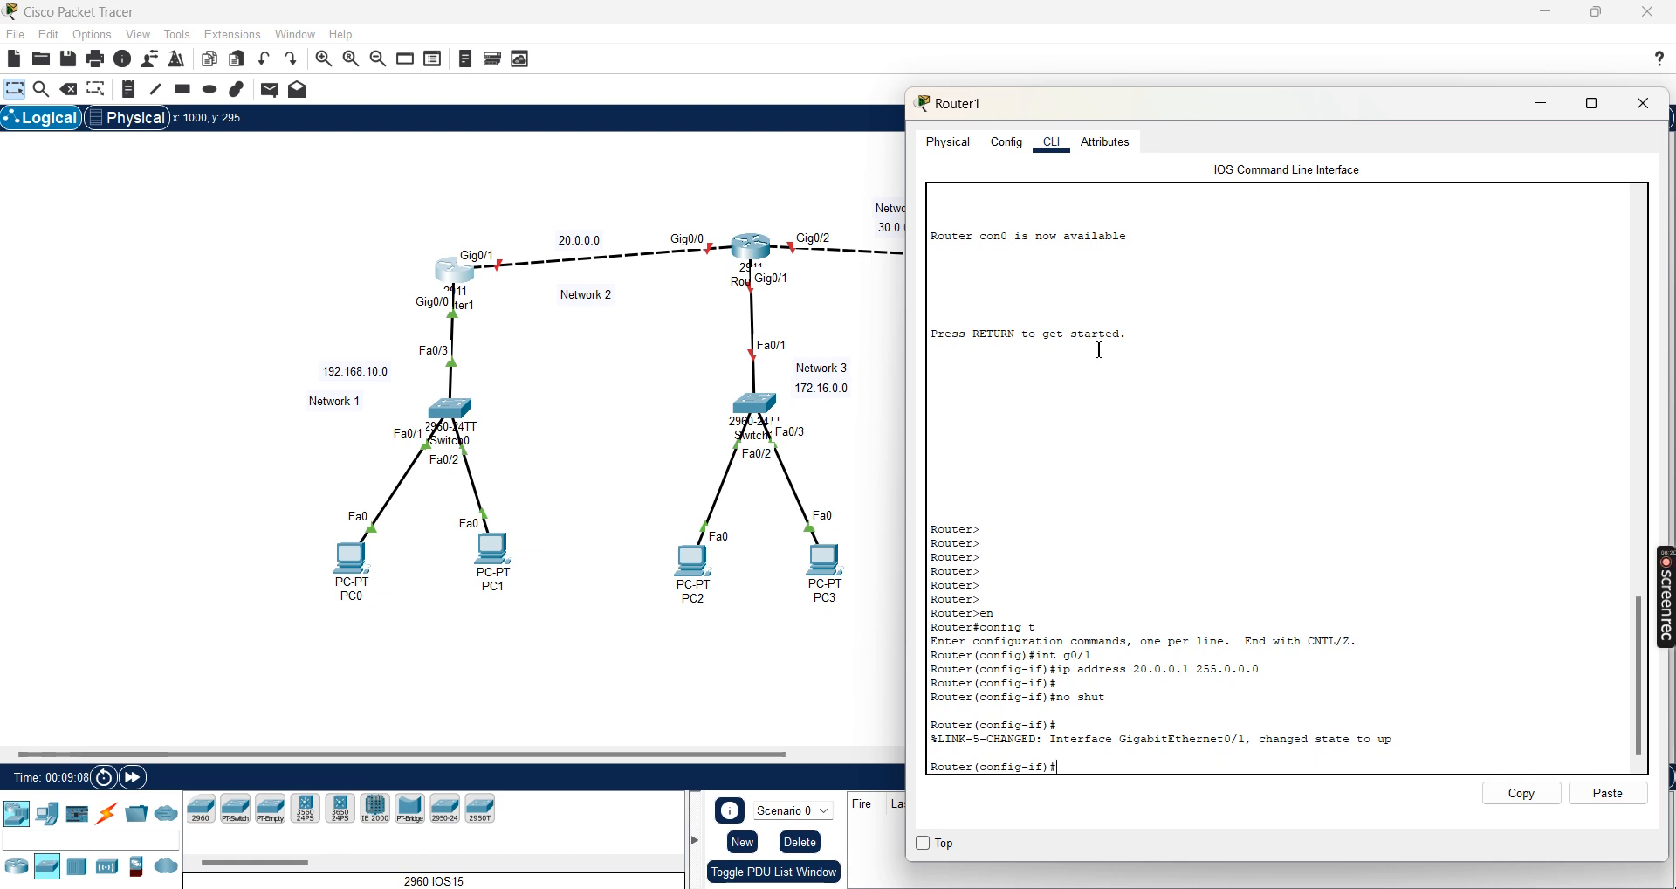
left_click(1643, 103)
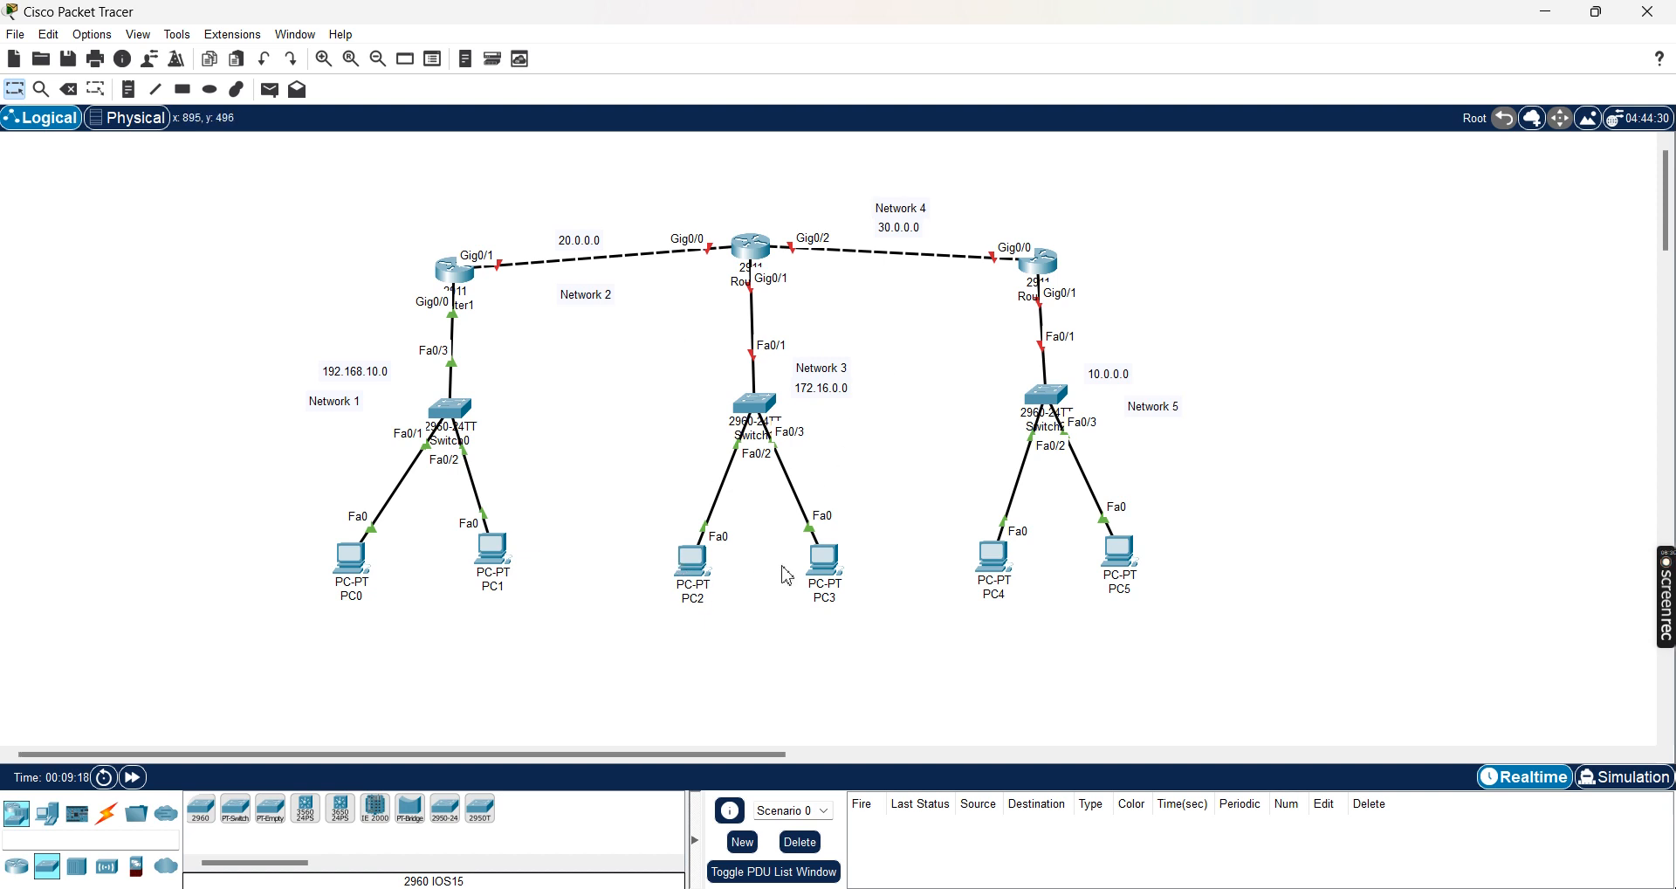
Give PC2 the static IPv4 address 172.16.0.2 with subnet mask 255.255.0.0.
left_click(704, 591)
left_click_drag(916, 125, 1183, 72)
left_click(968, 113)
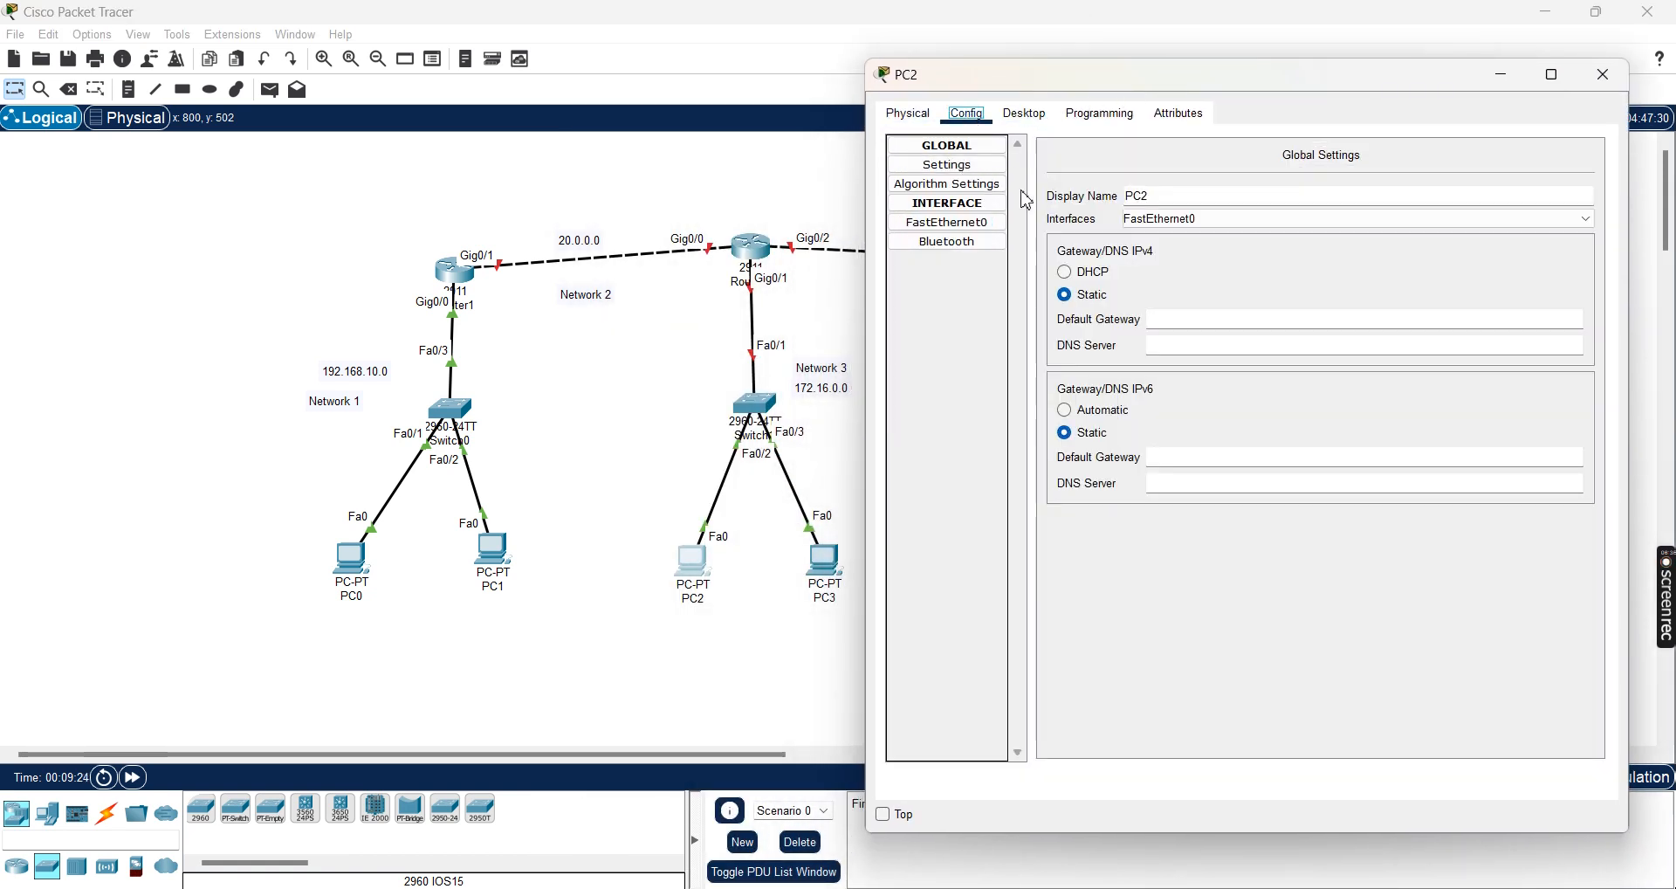
left_click(1026, 115)
left_click(983, 188)
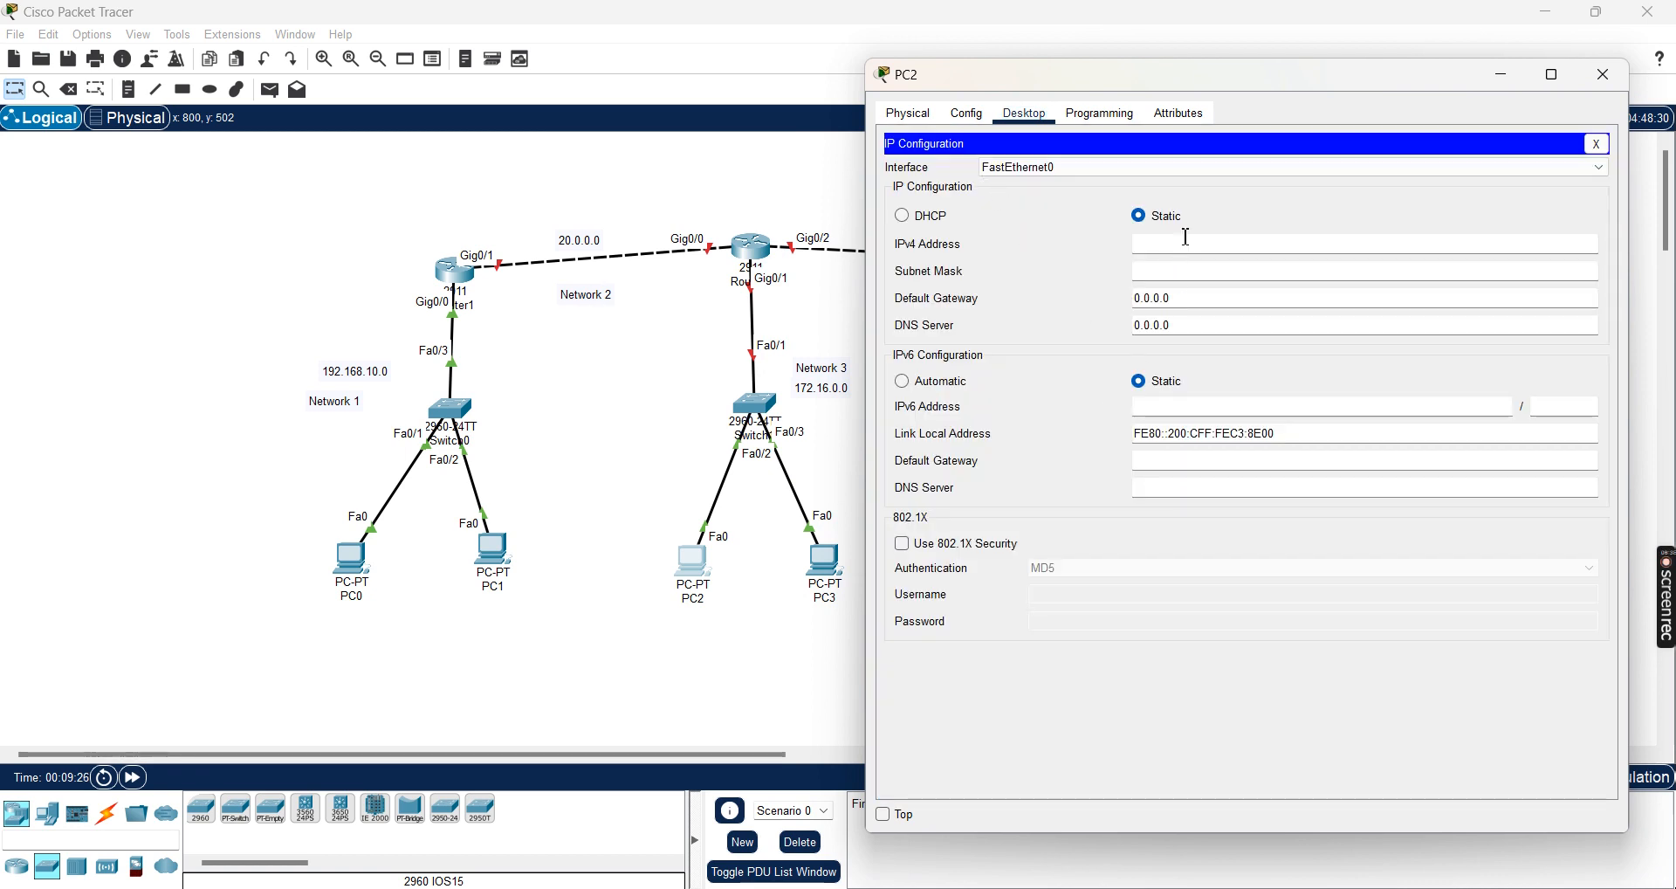
type("172.16.0.2")
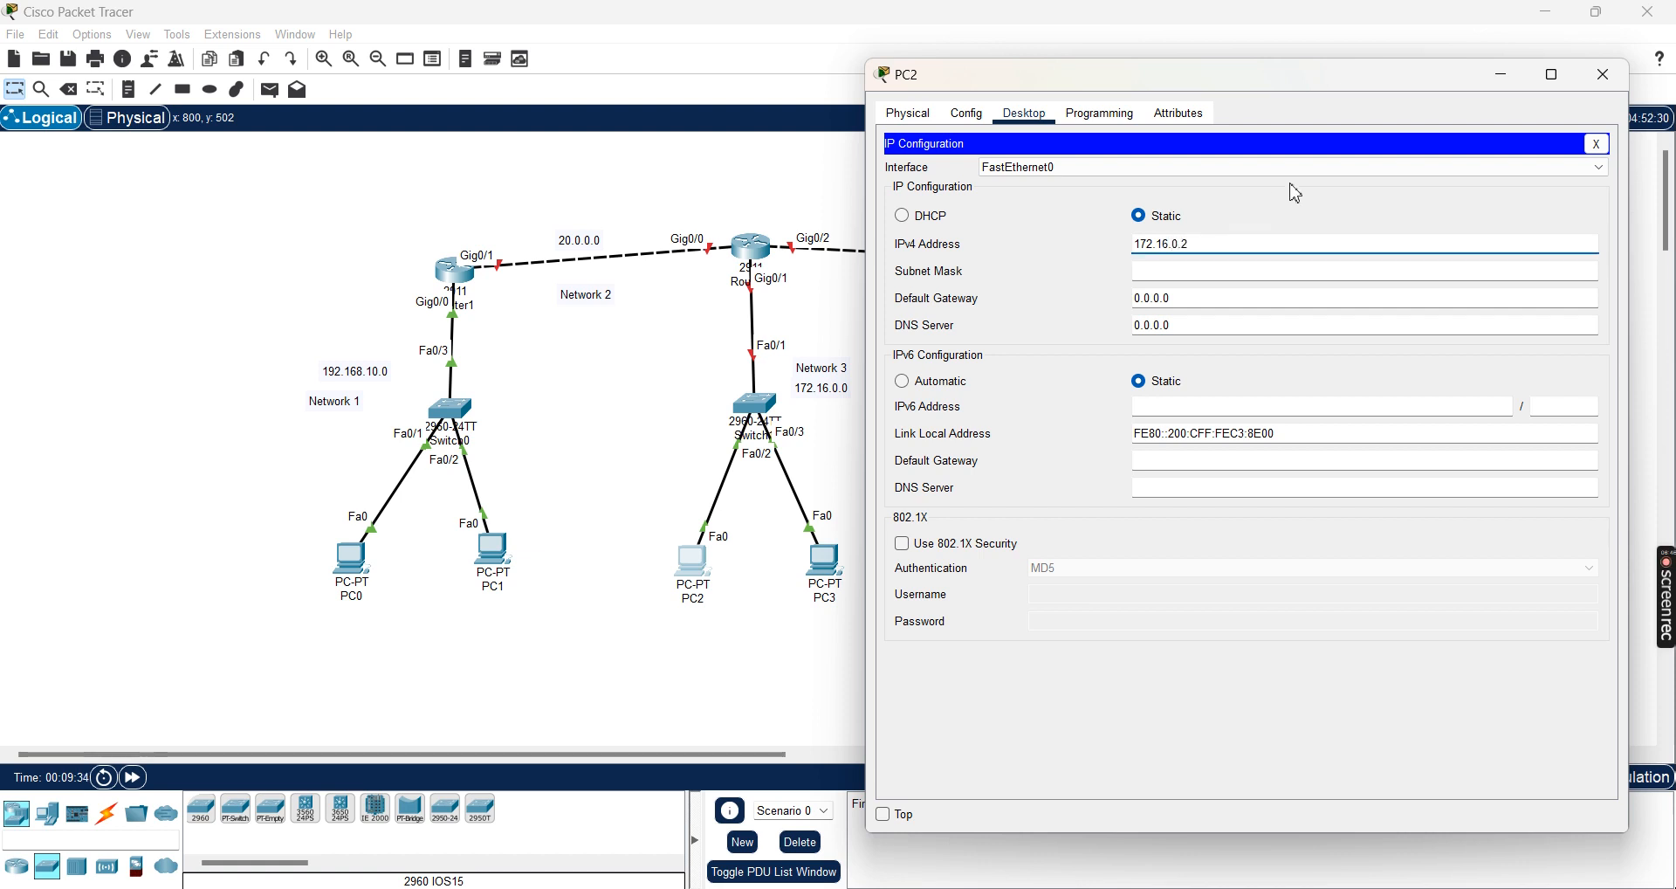
Set PC2's default gateway to 172.16.0.1 and close its configuration window.
left_click_drag(1249, 301, 1113, 315)
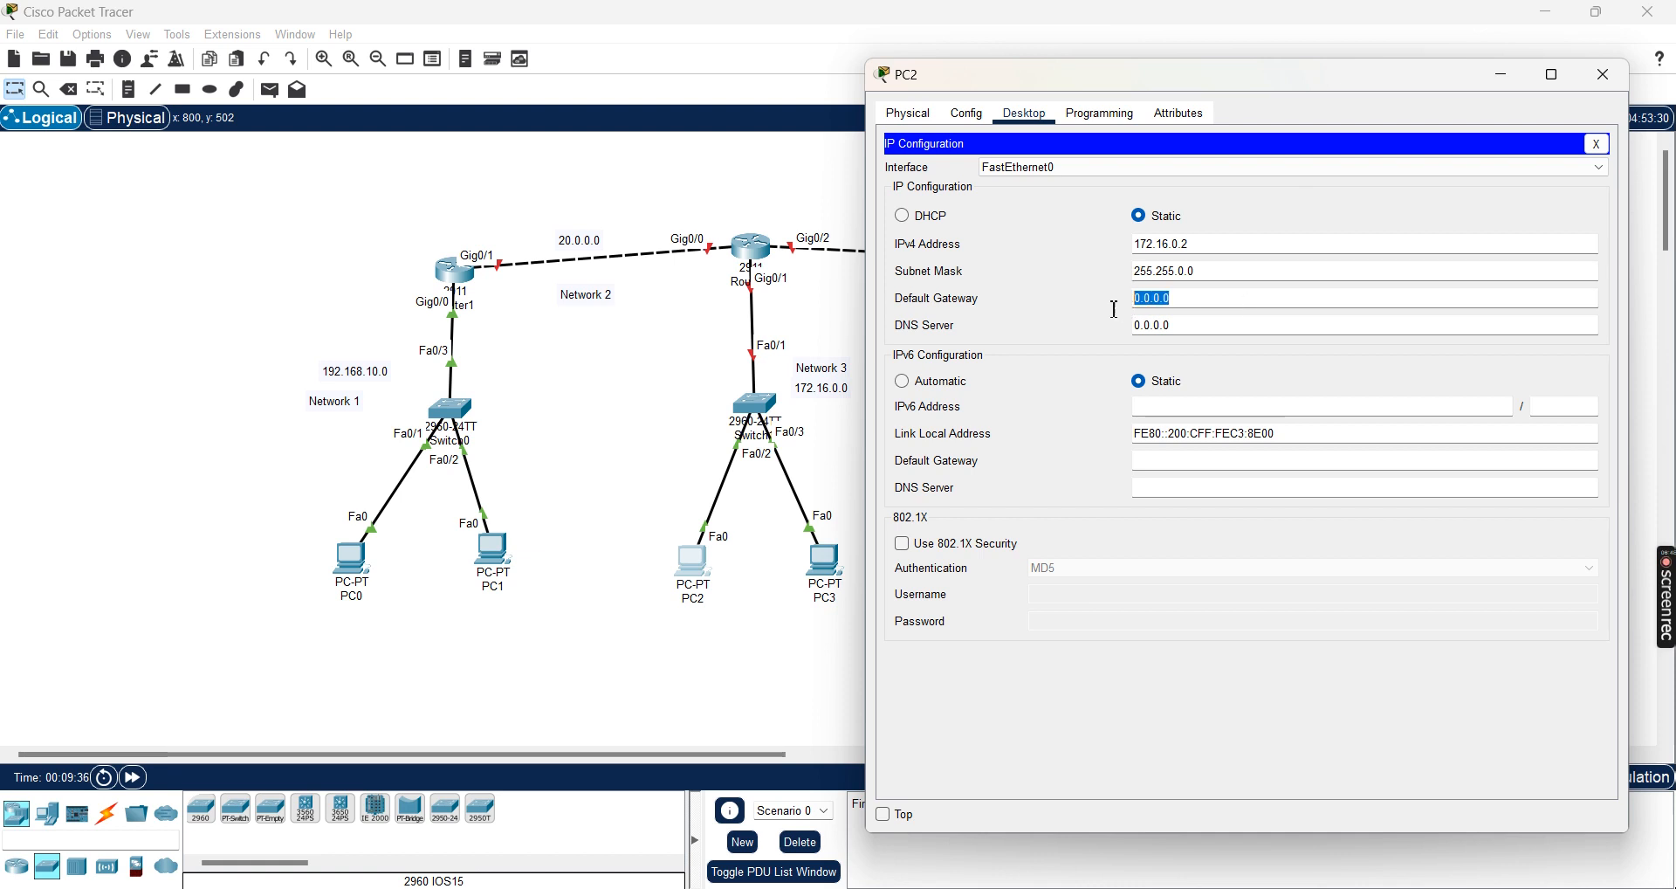
key("BackSpace")
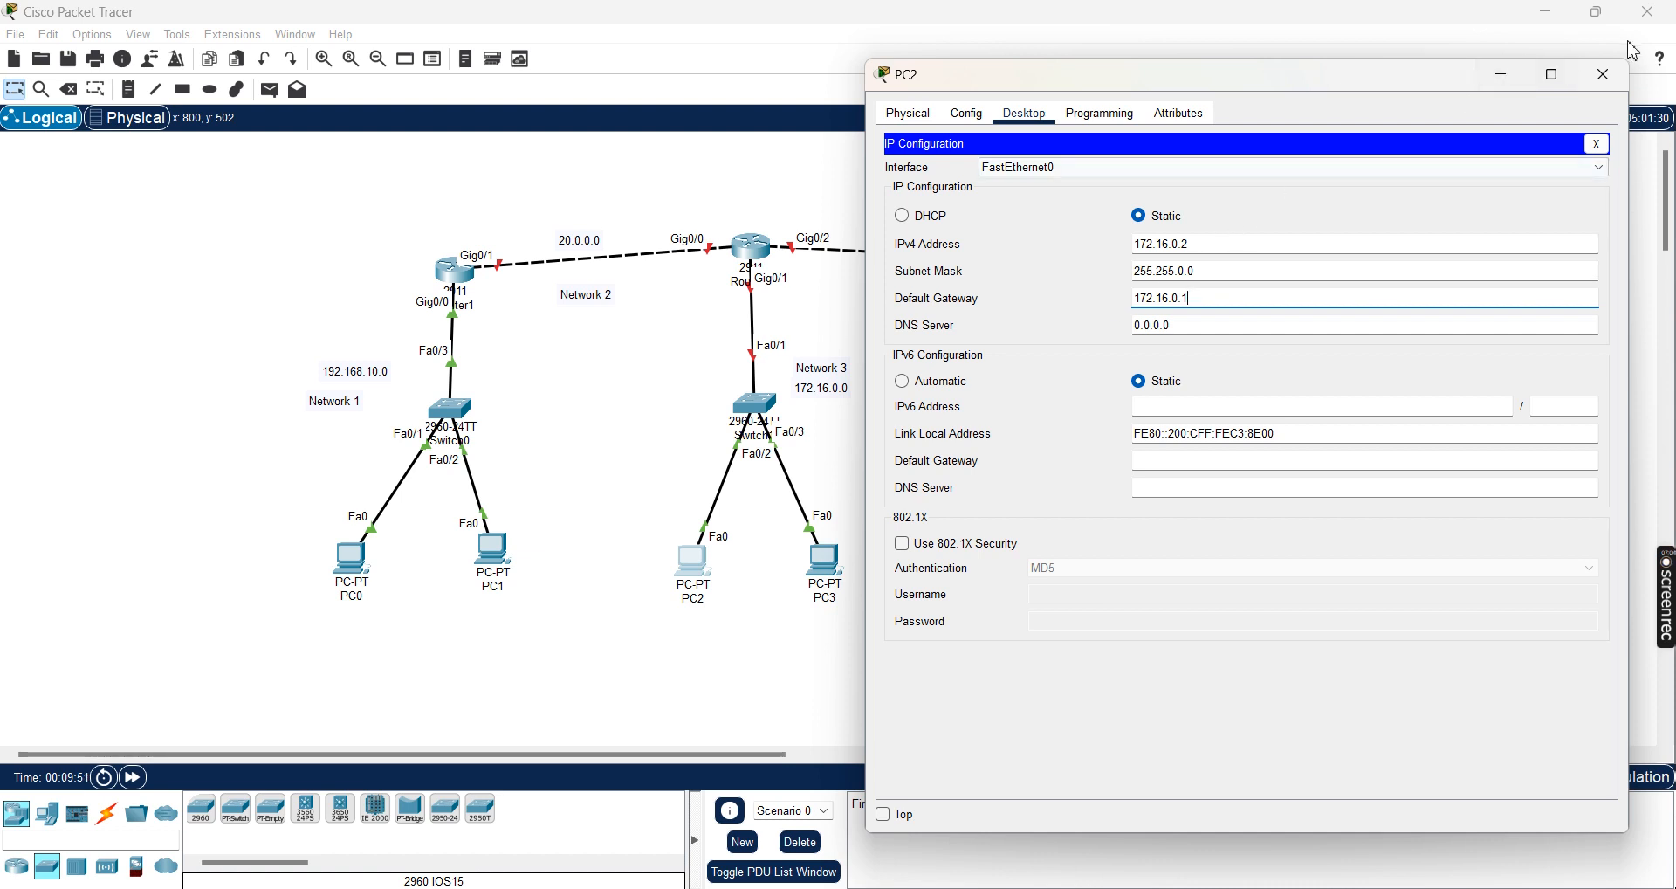
left_click(1604, 74)
Give PC3 the static IPv4 address 172.16.0.3 with subnet mask 255.255.0.0.
left_click(825, 560)
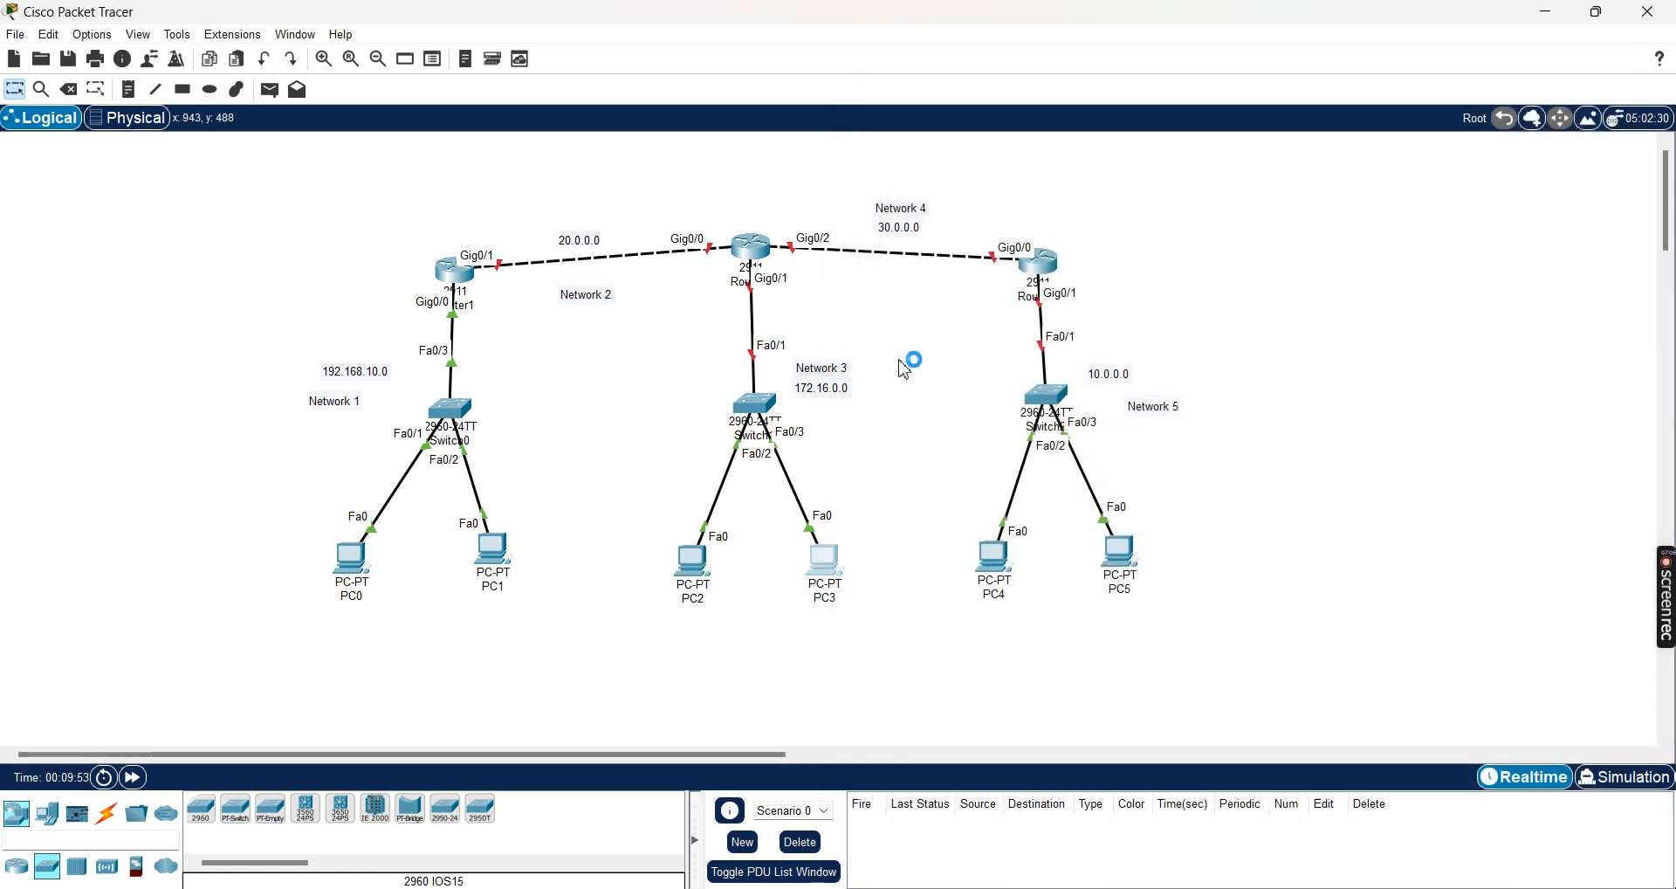
left_click_drag(961, 203, 1245, 67)
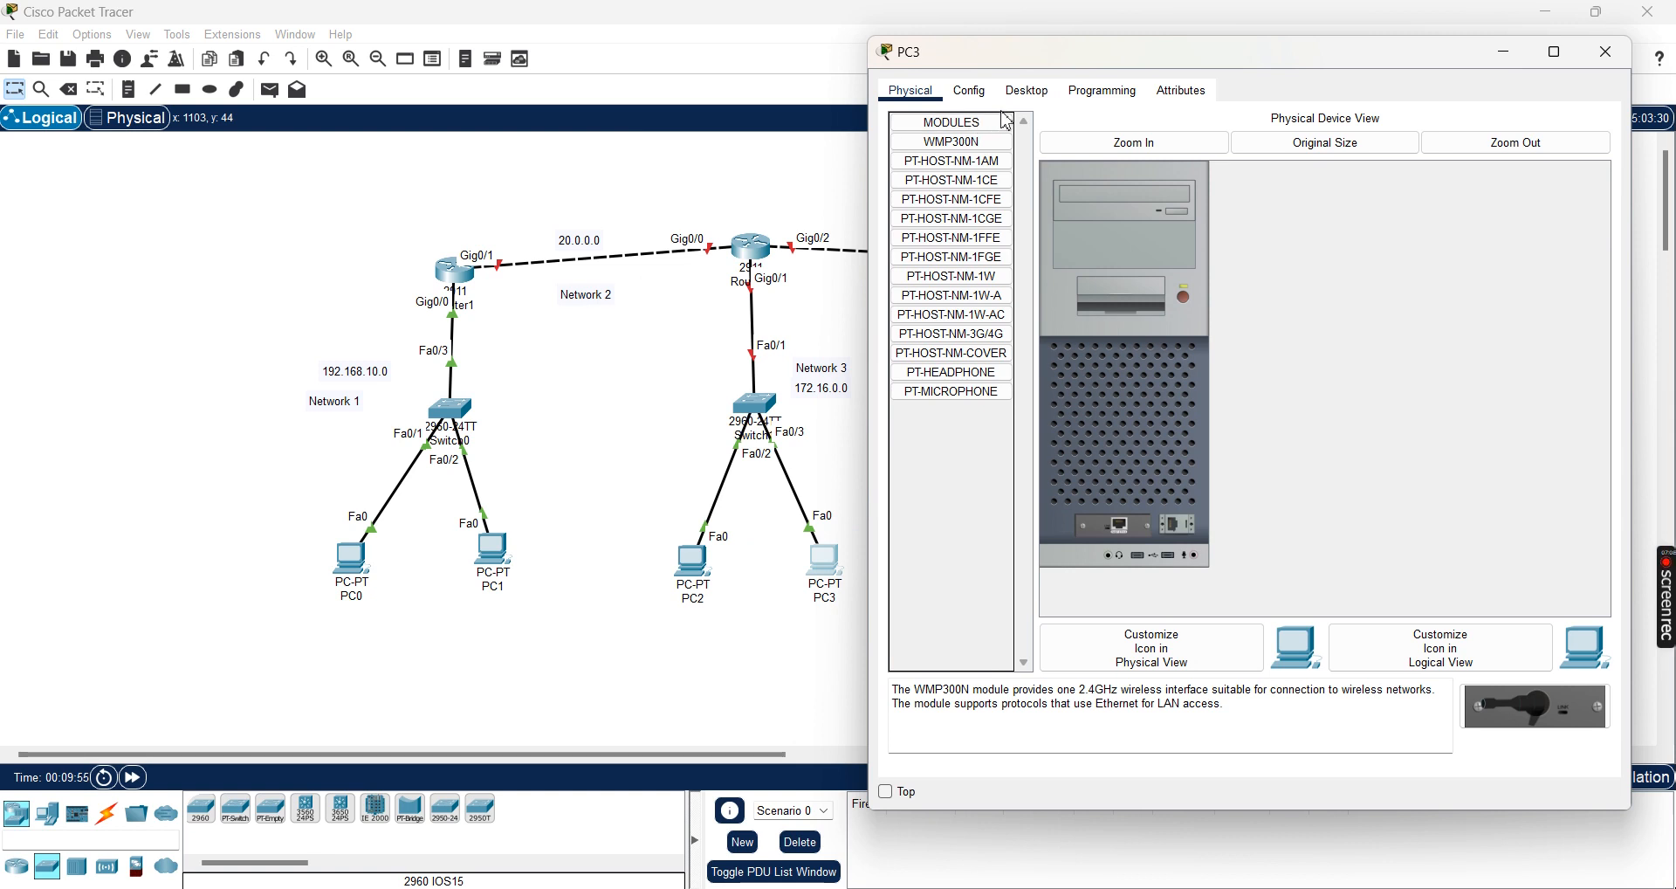
left_click(1026, 90)
left_click(969, 169)
left_click(1216, 224)
type("172.16.0.3")
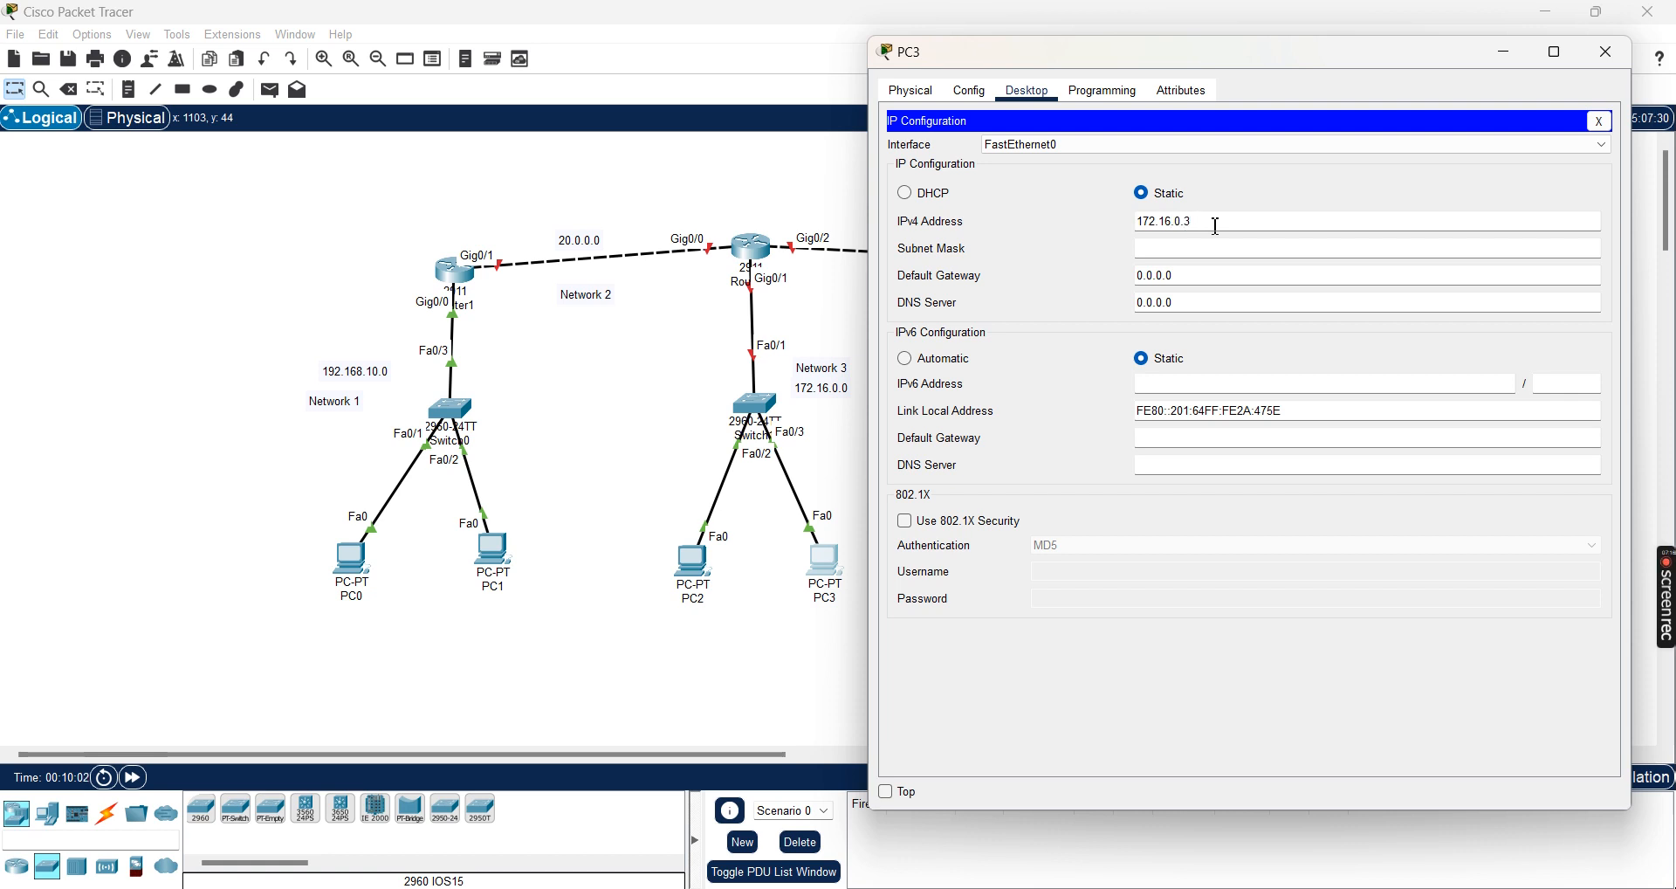
key("Tab")
Set PC3's default gateway to 172.16.0.1 and close its configuration window.
left_click_drag(1204, 273, 1145, 281)
key("BackSpace")
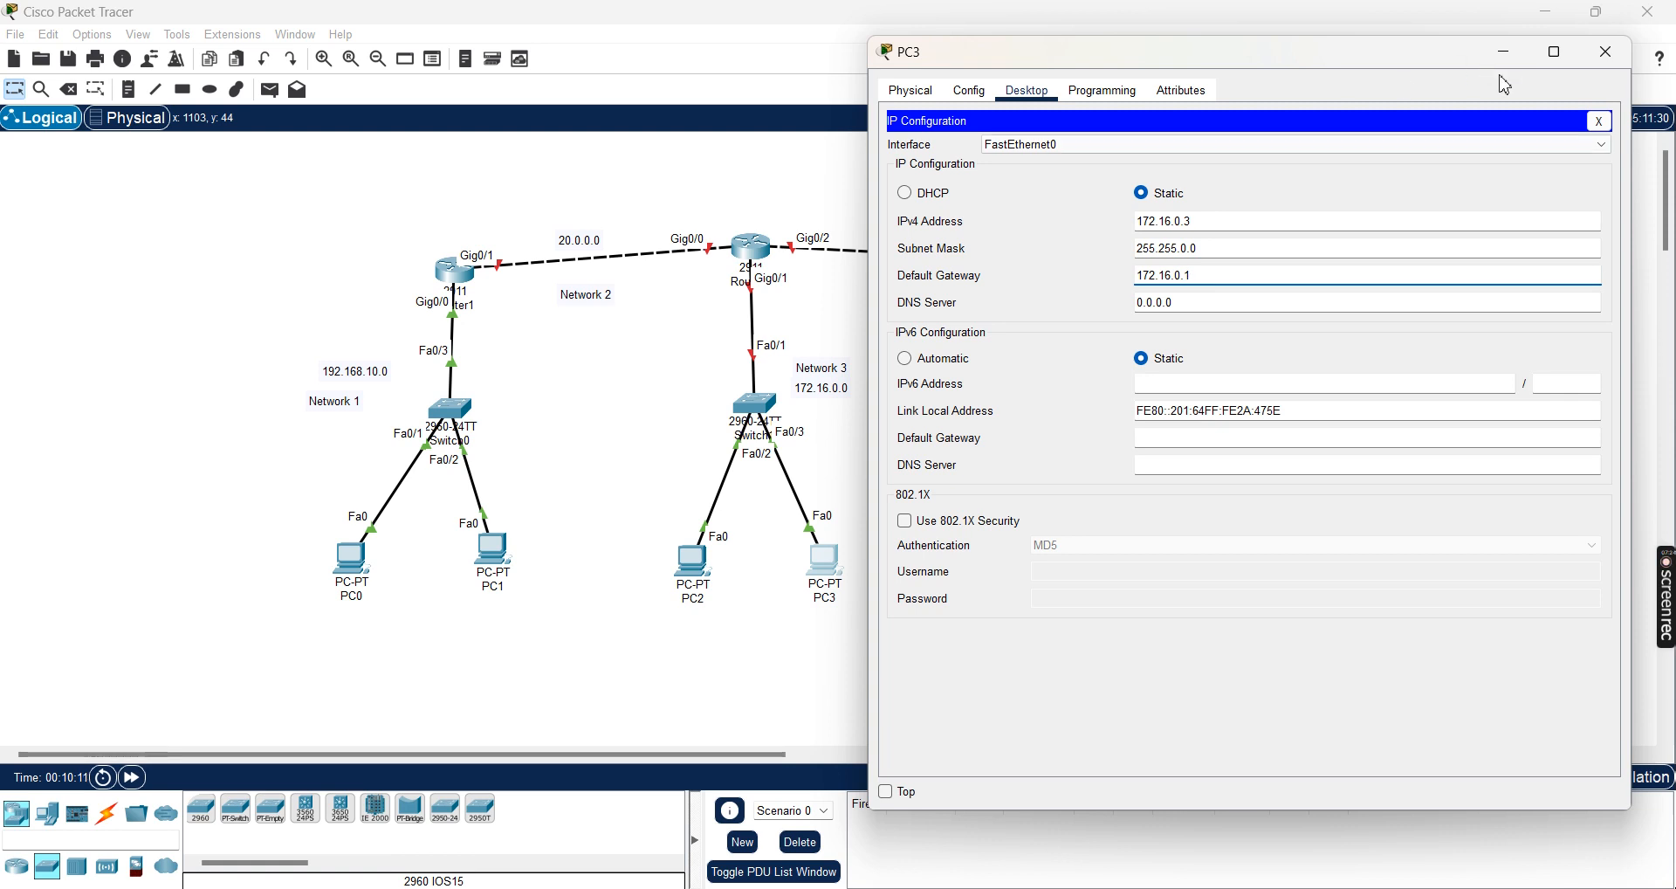
left_click(1606, 52)
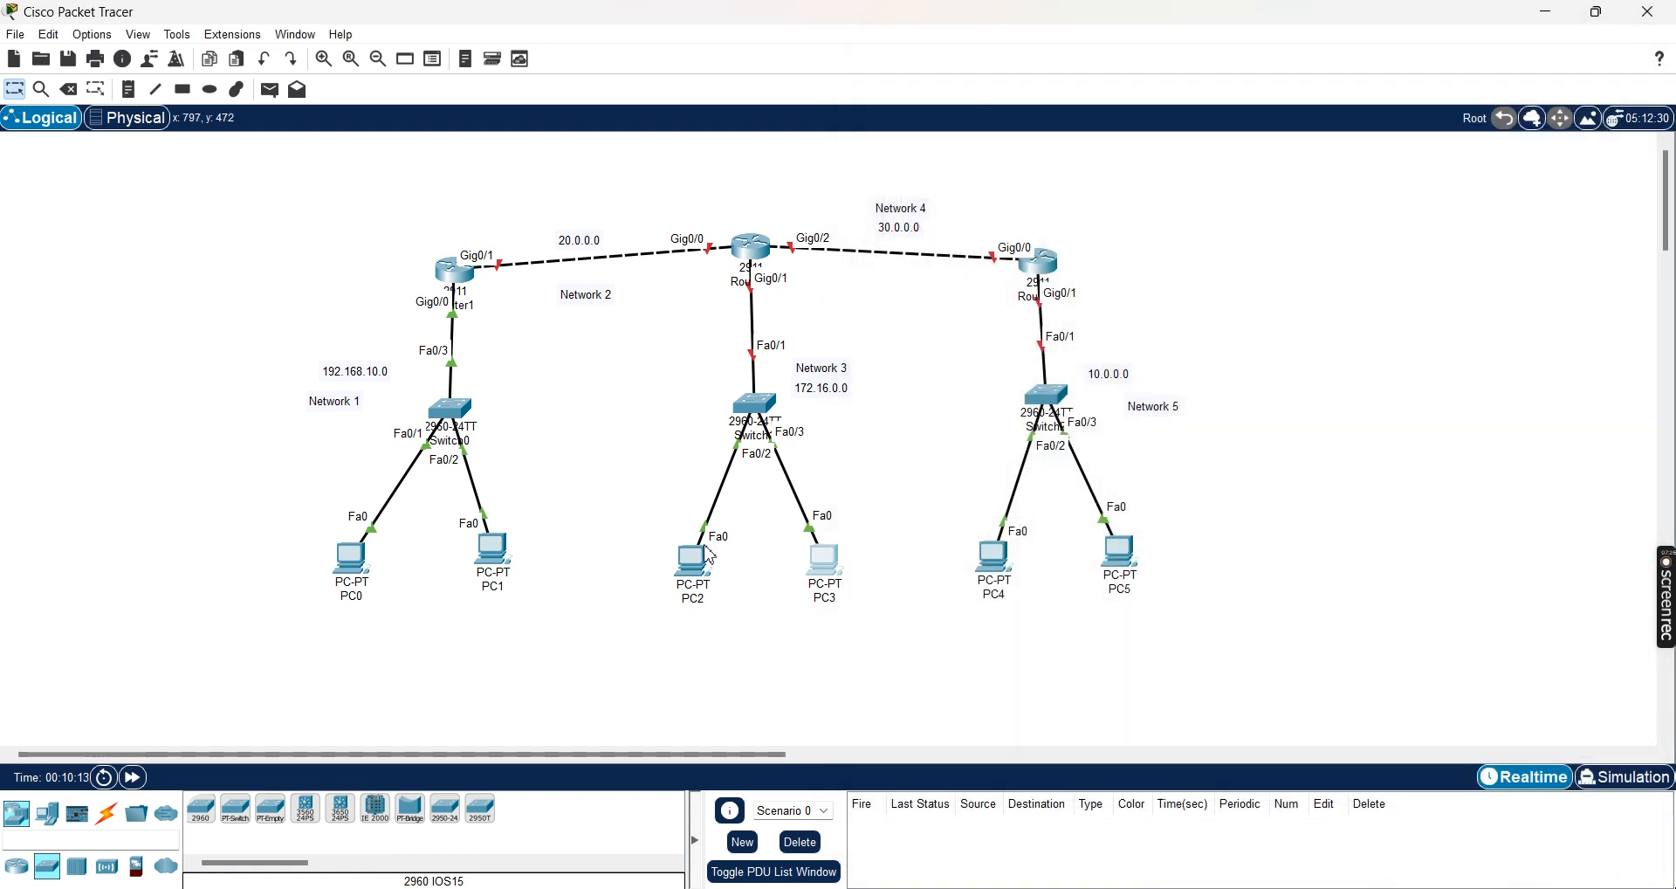
Turn on the GigabitEthernet0/0 port of Router0, the middle router.
mouse_move(701, 567)
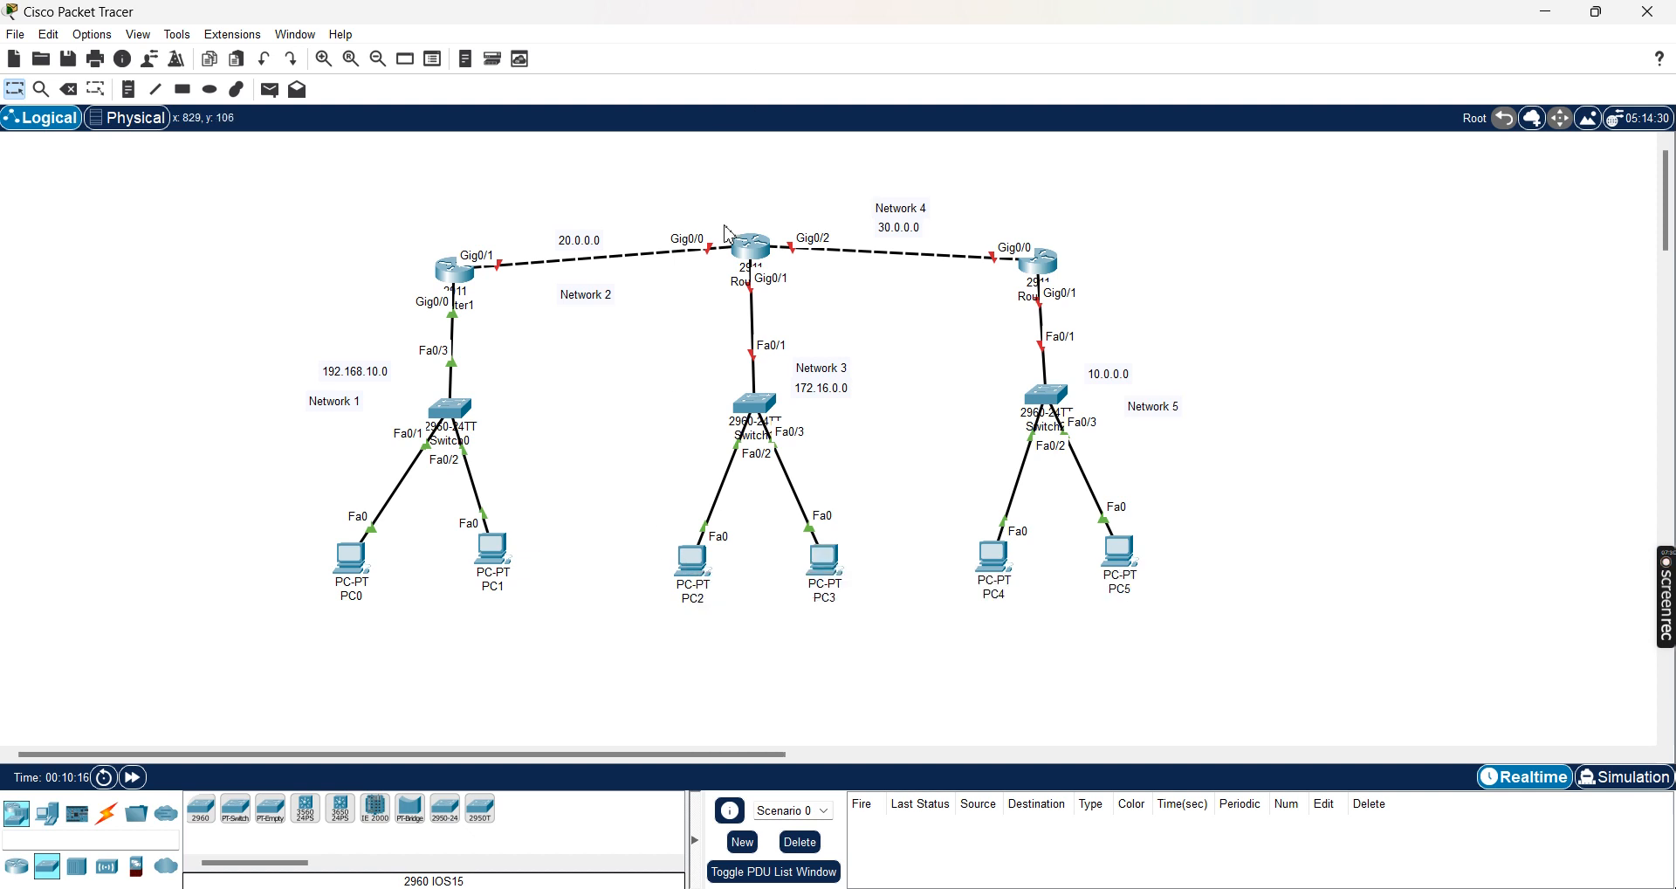
left_click(753, 249)
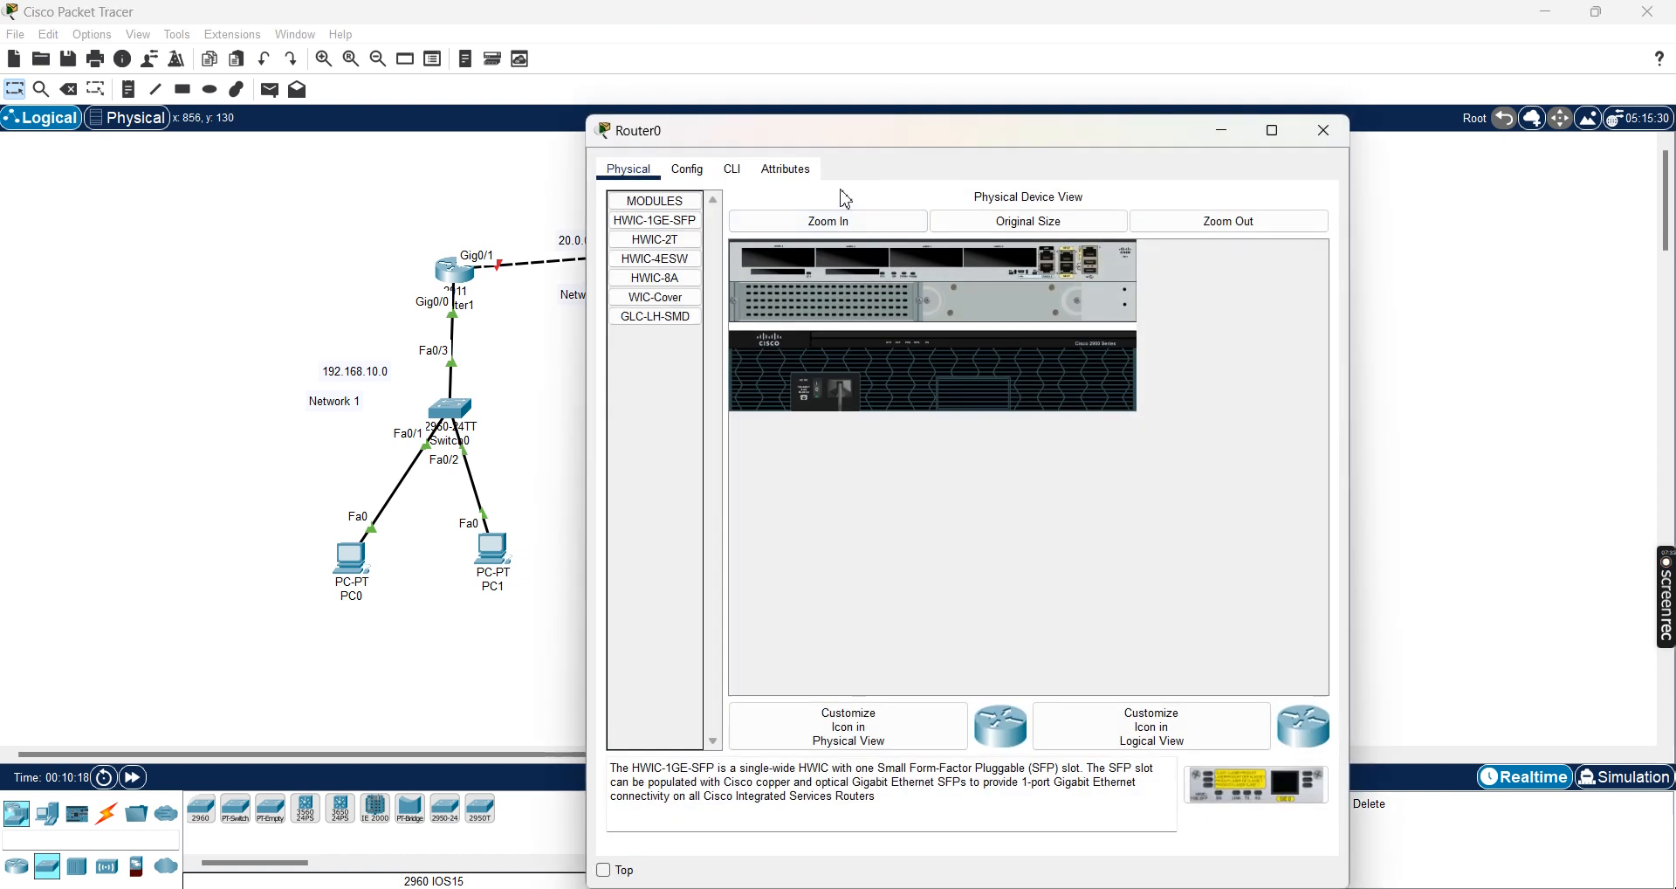
left_click_drag(857, 142, 1240, 101)
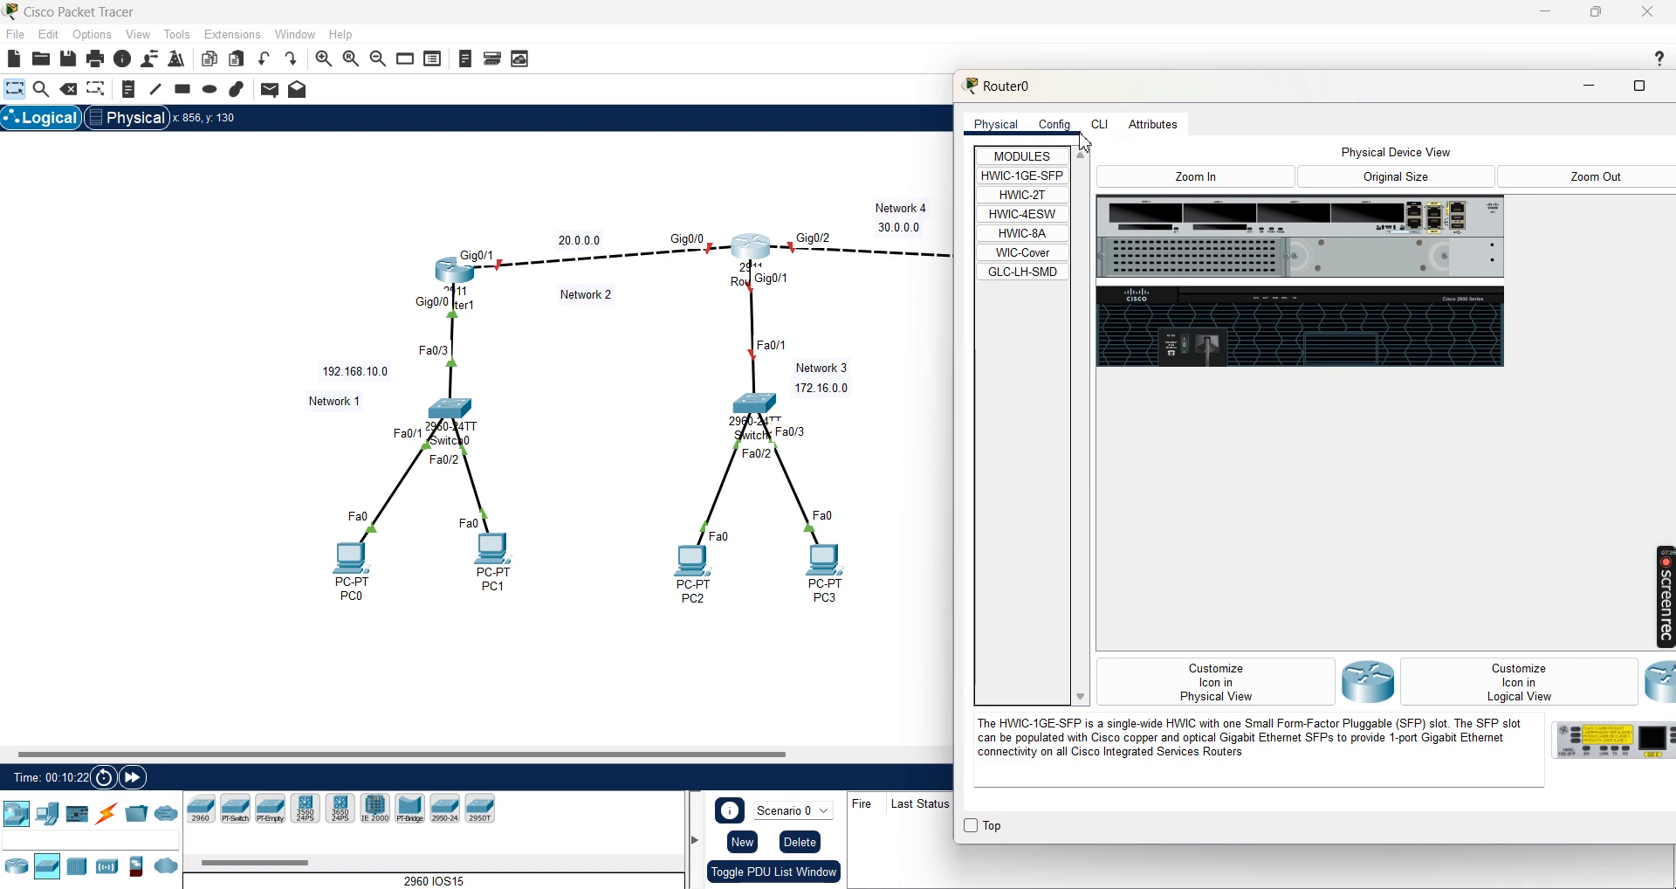
left_click(1055, 125)
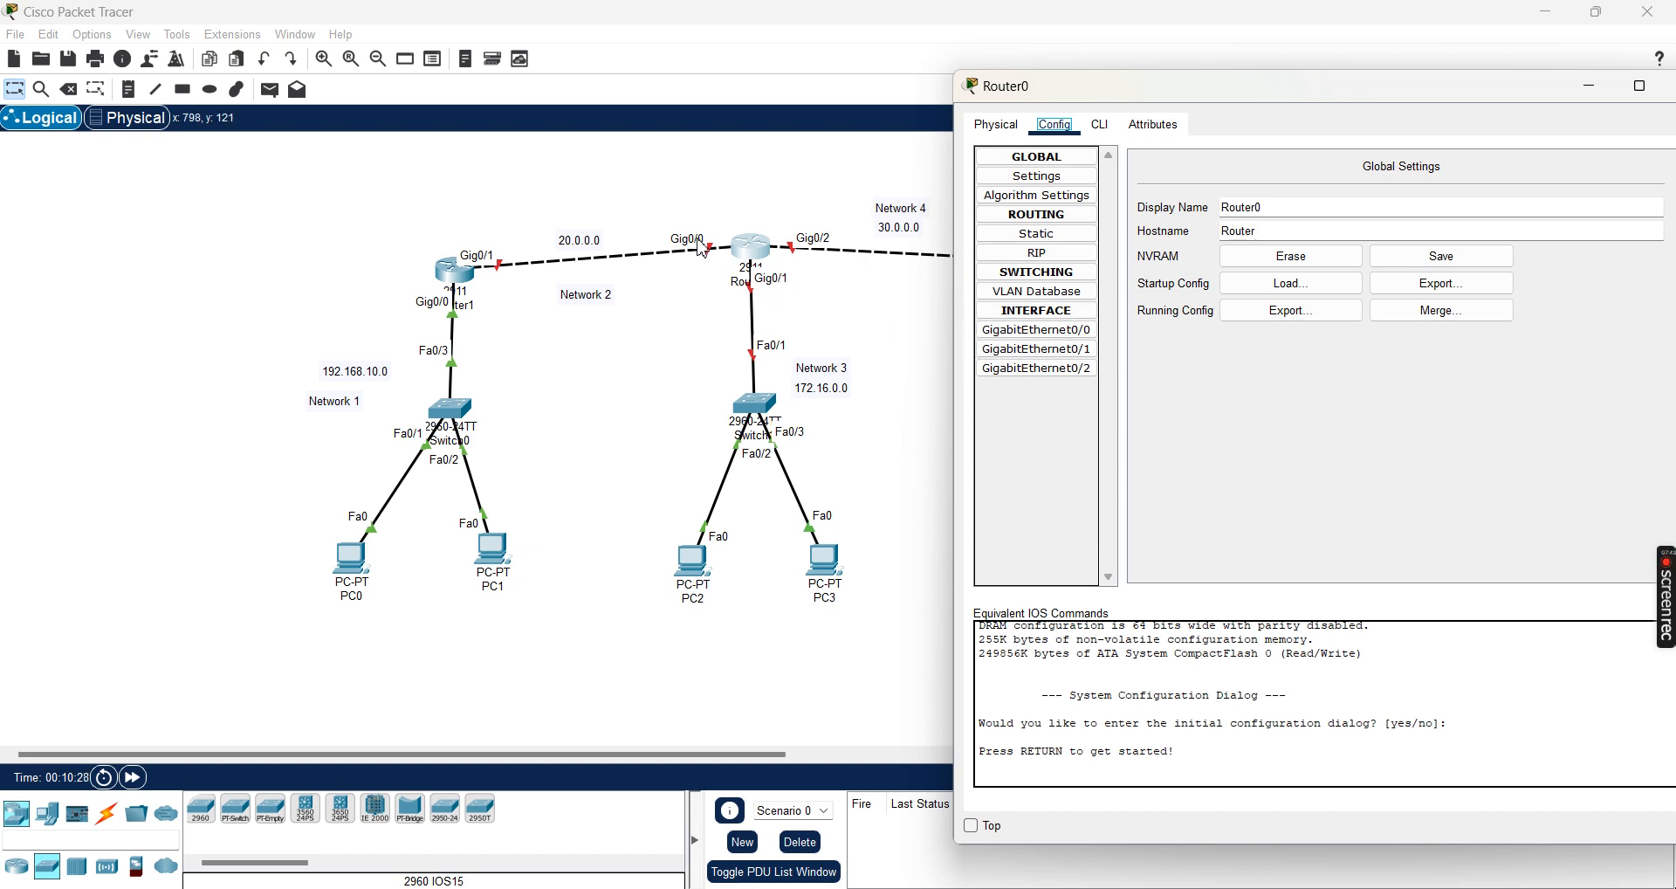
left_click(1037, 329)
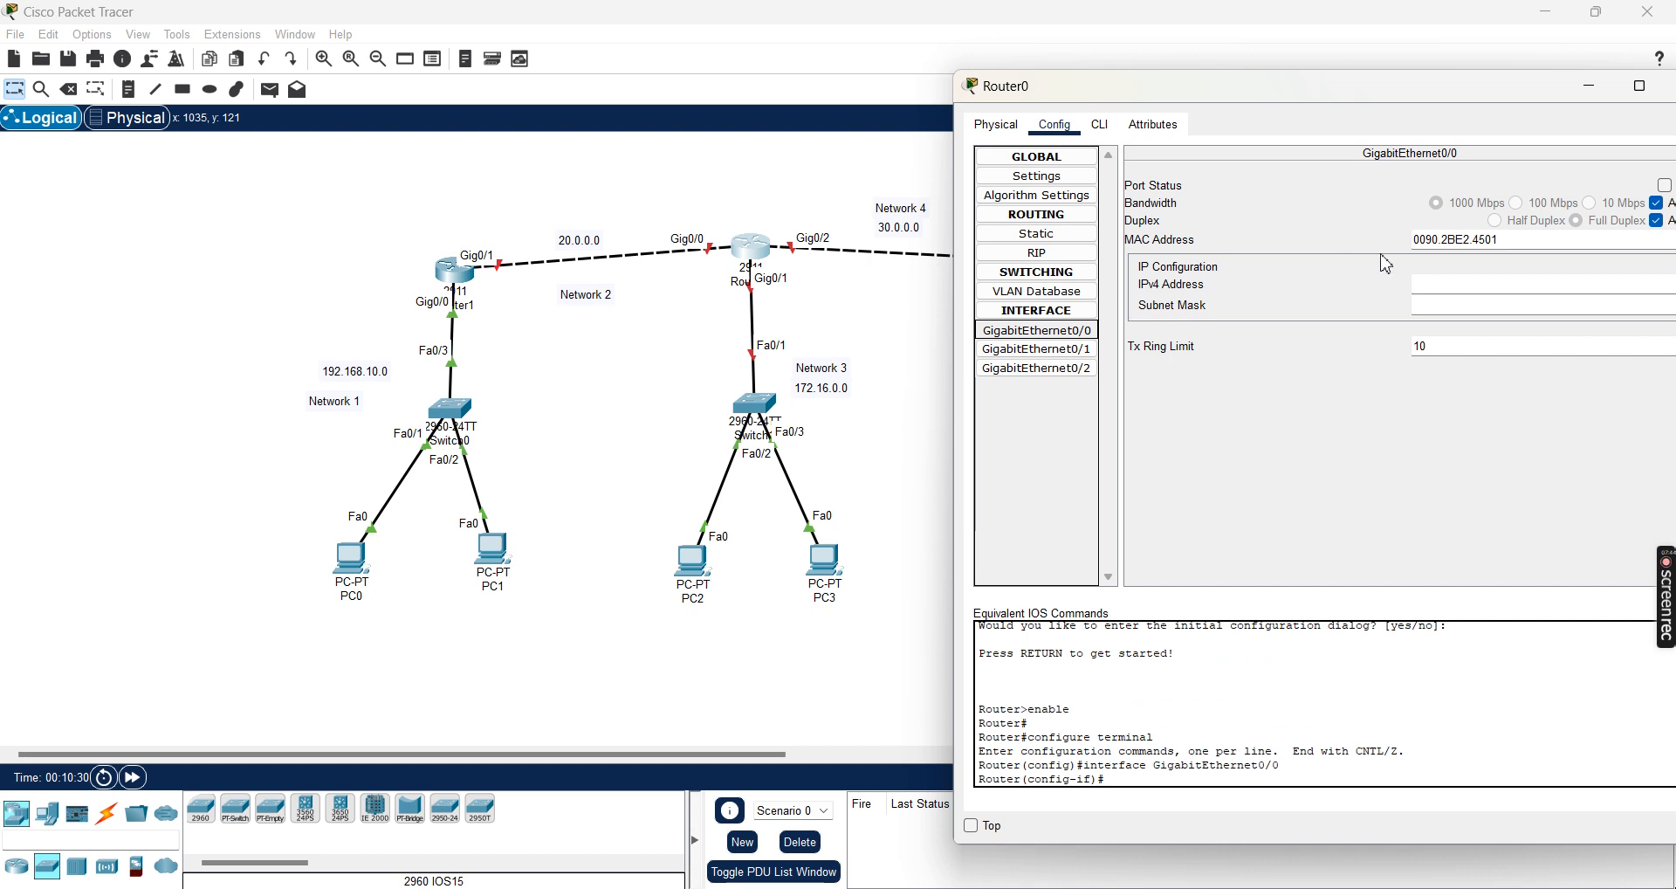
left_click_drag(1323, 96, 1259, 102)
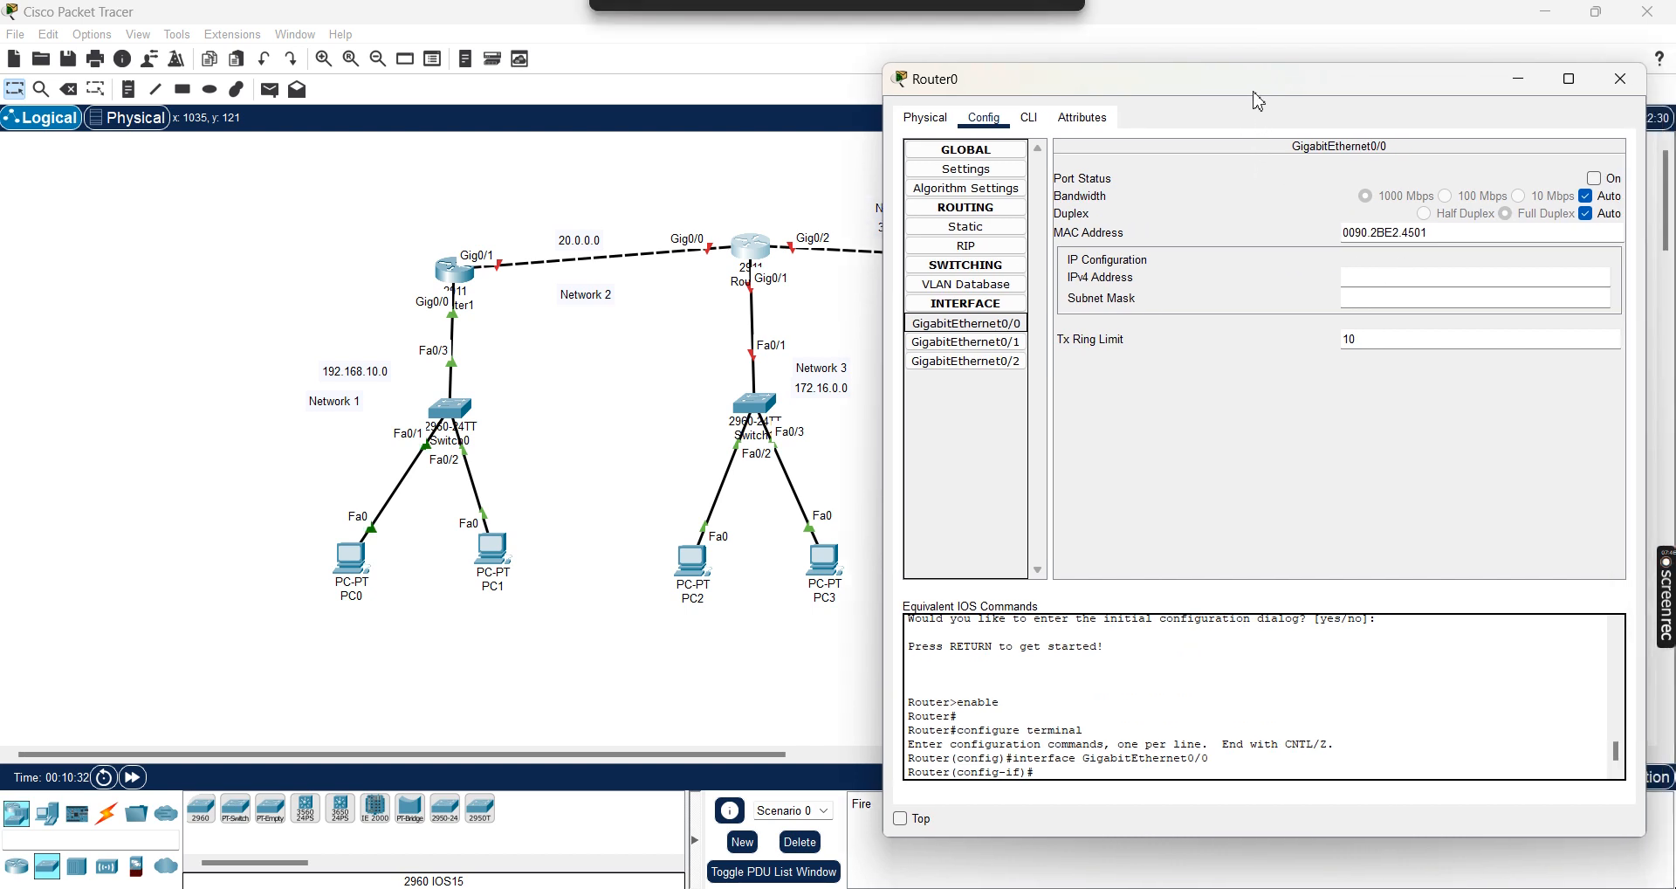
left_click(1595, 178)
Assign IPv4 address 20.0.0.2 with subnet mask 255.0.0.0 to Router0's GigabitEthernet0/0.
left_click(1400, 285)
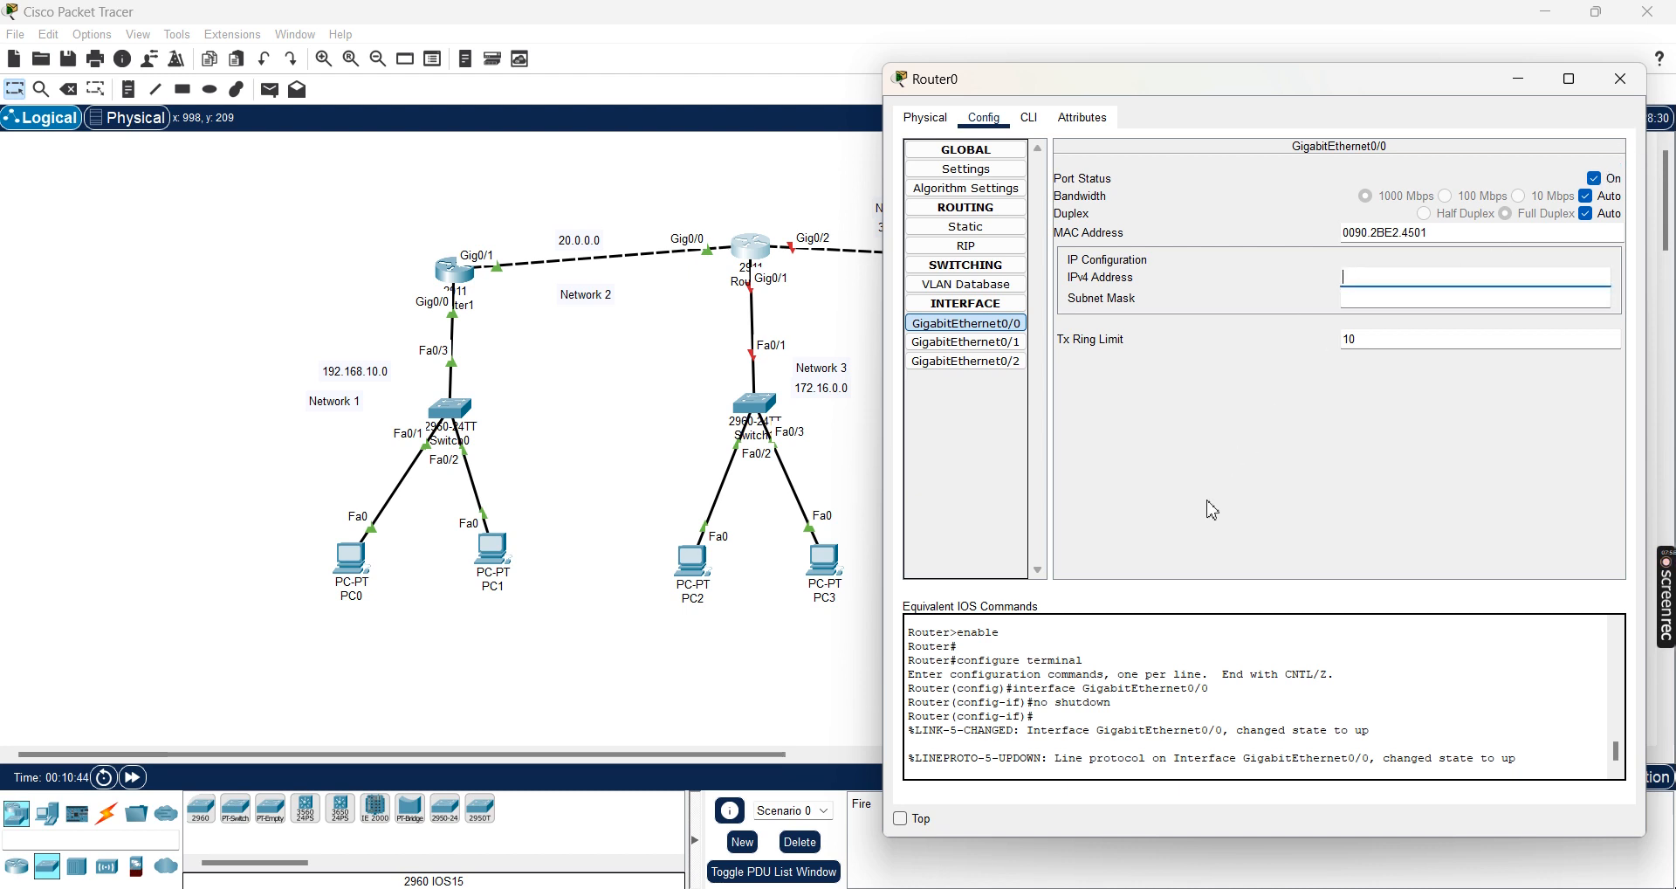
type(".0.0.2")
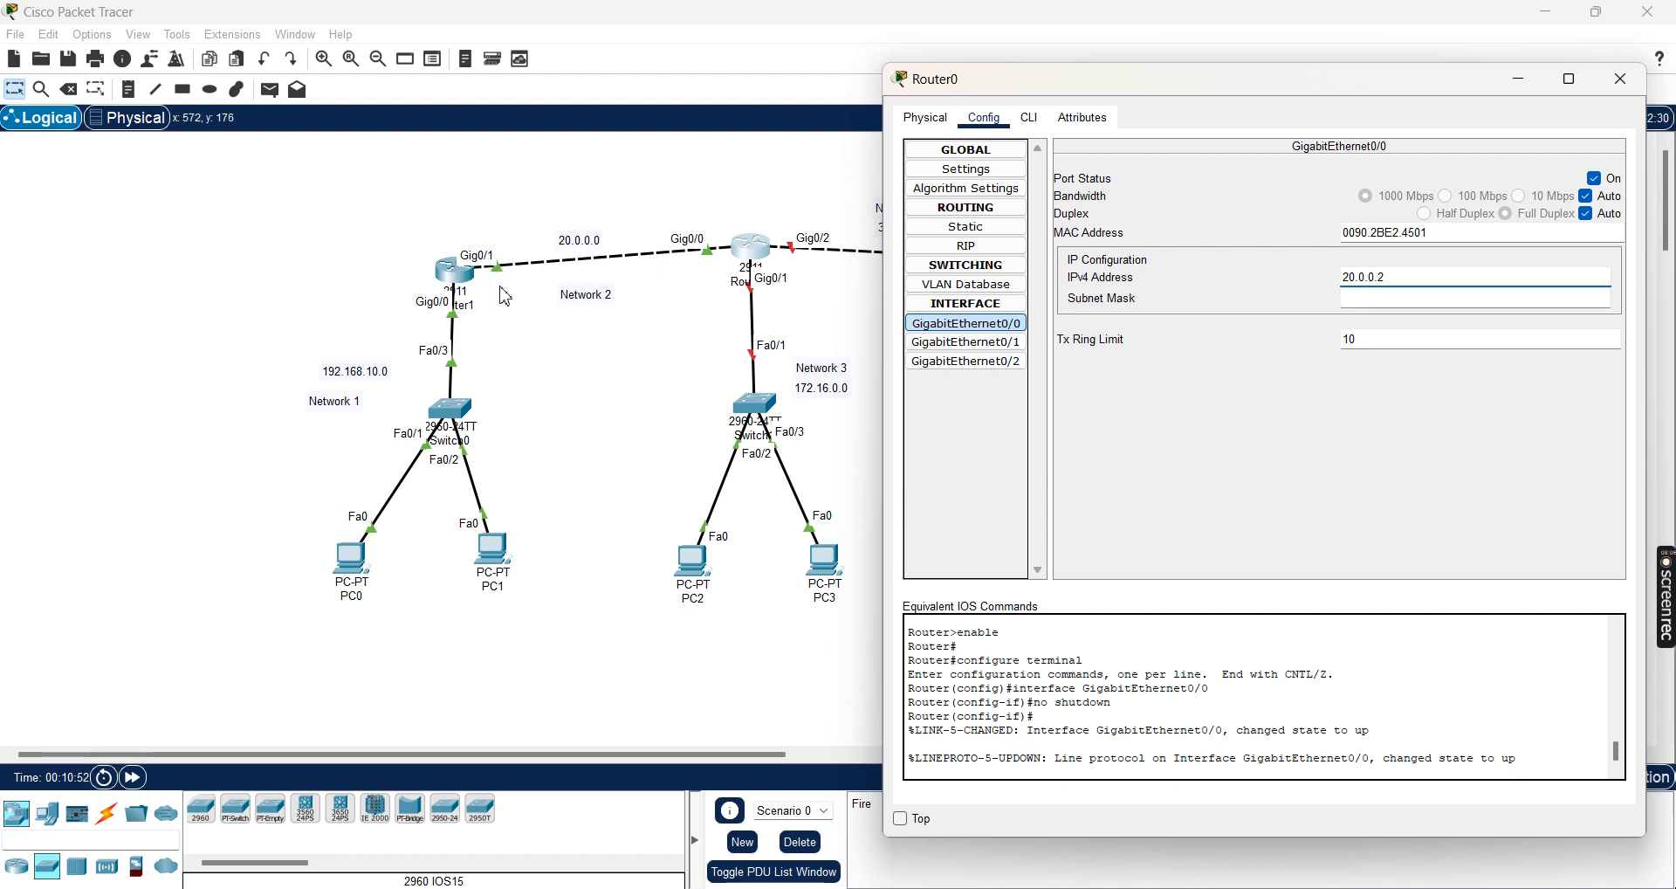
left_click(1395, 301)
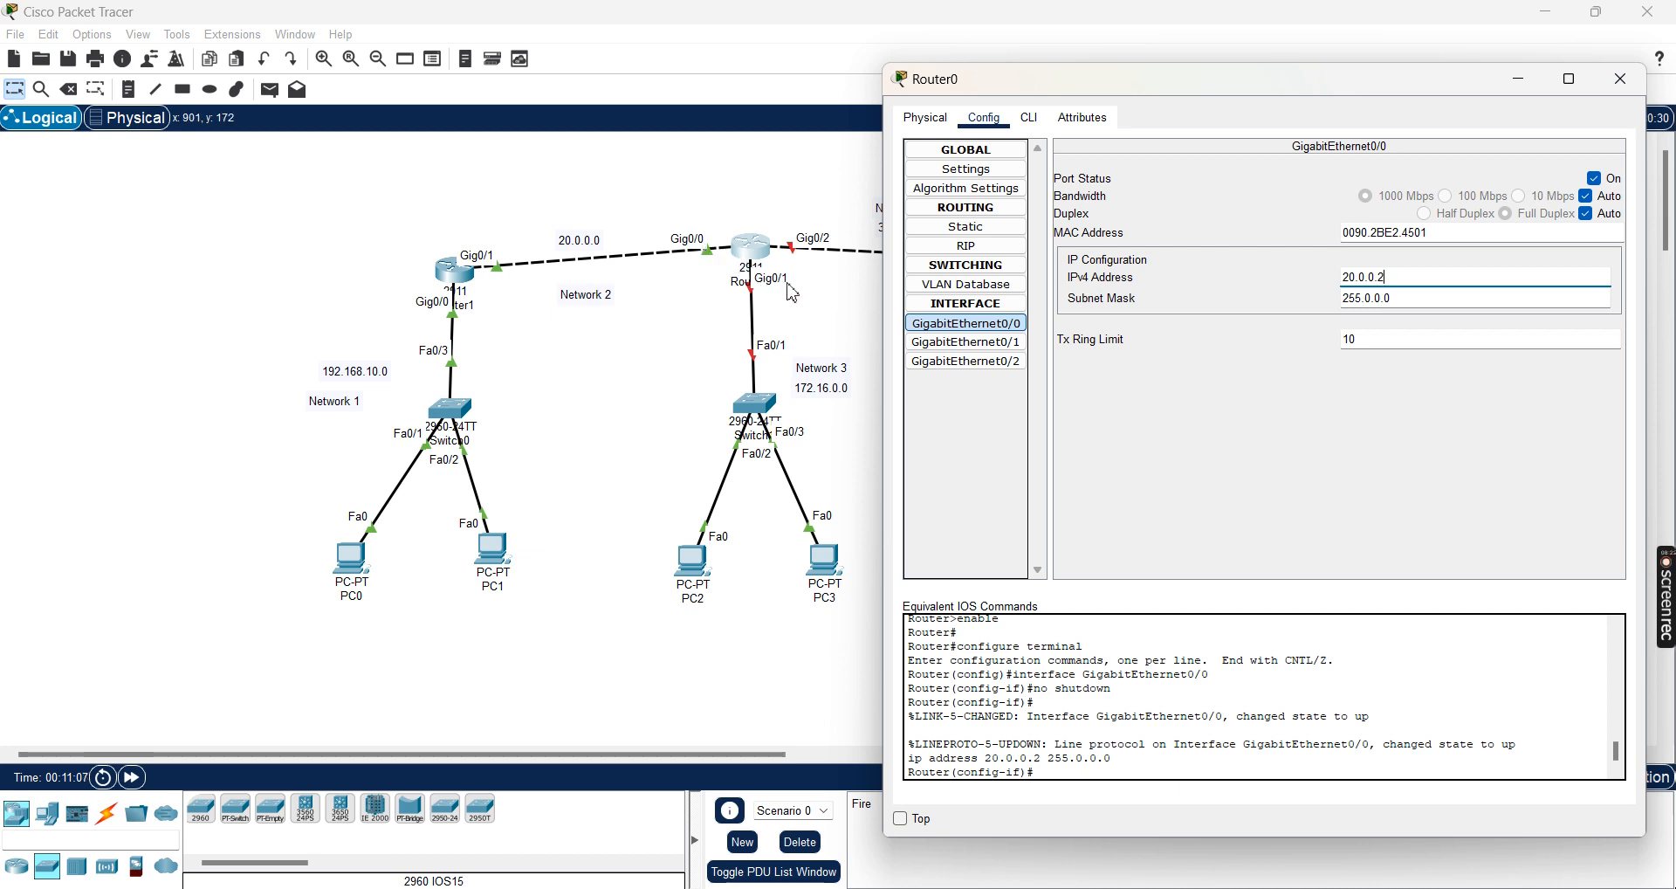
Turn on Router0's GigabitEthernet0/1 port, which leads to the middle switch.
left_click(974, 350)
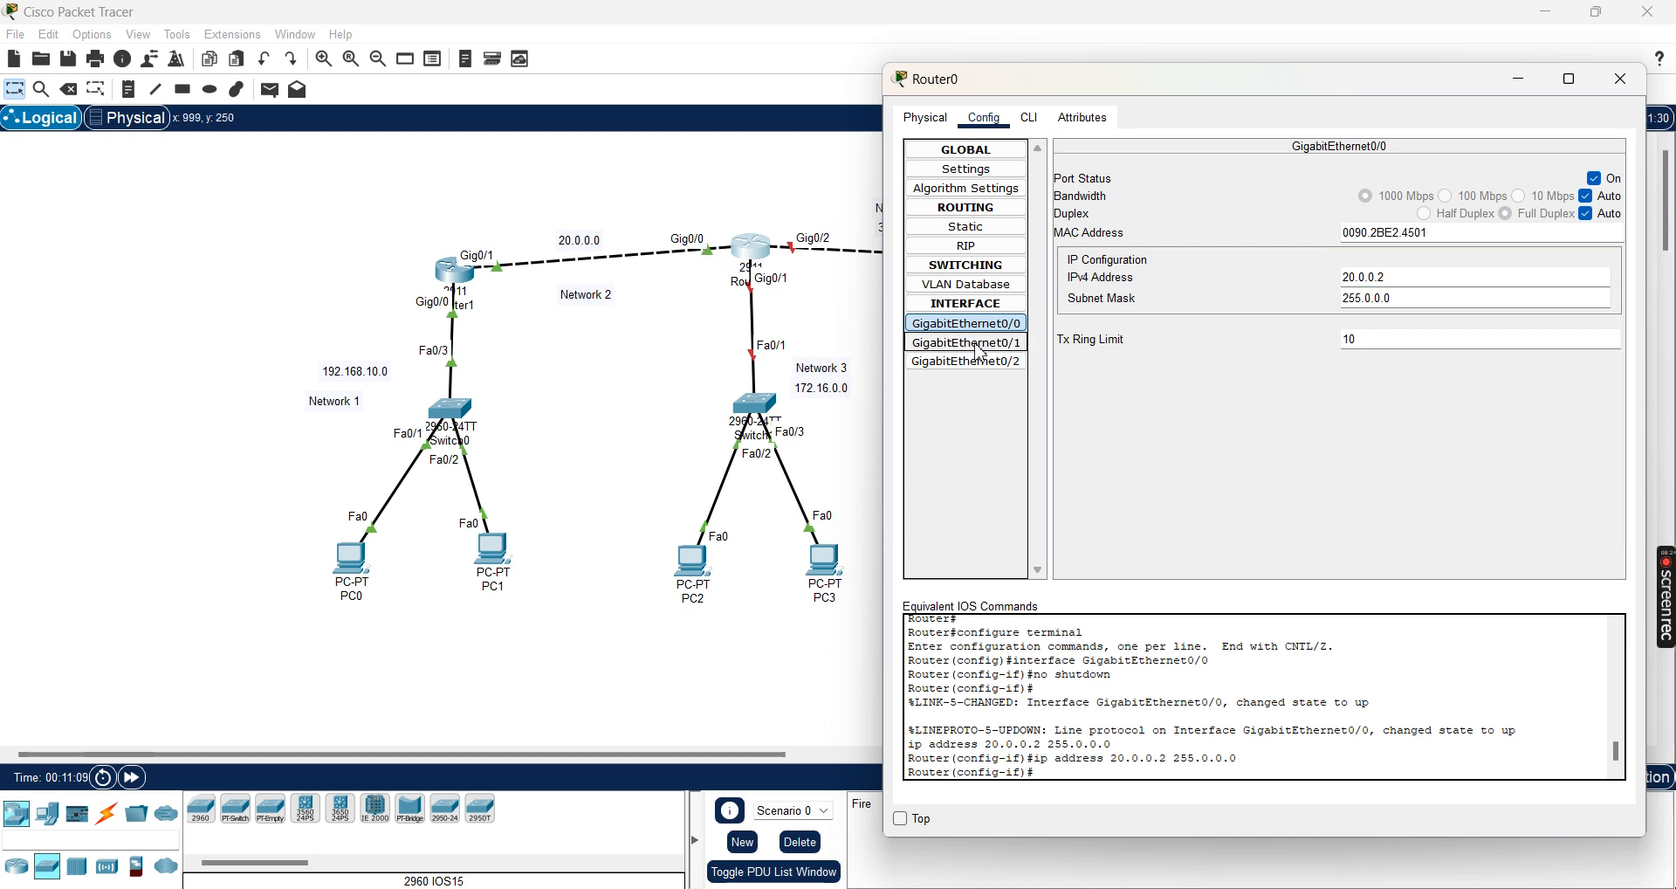
left_click(1367, 279)
left_click(1594, 178)
Assign IPv4 address 172.16.0.1 with subnet mask 255.255.0.0 to Router0's GigabitEthernet0/1.
left_click(1367, 283)
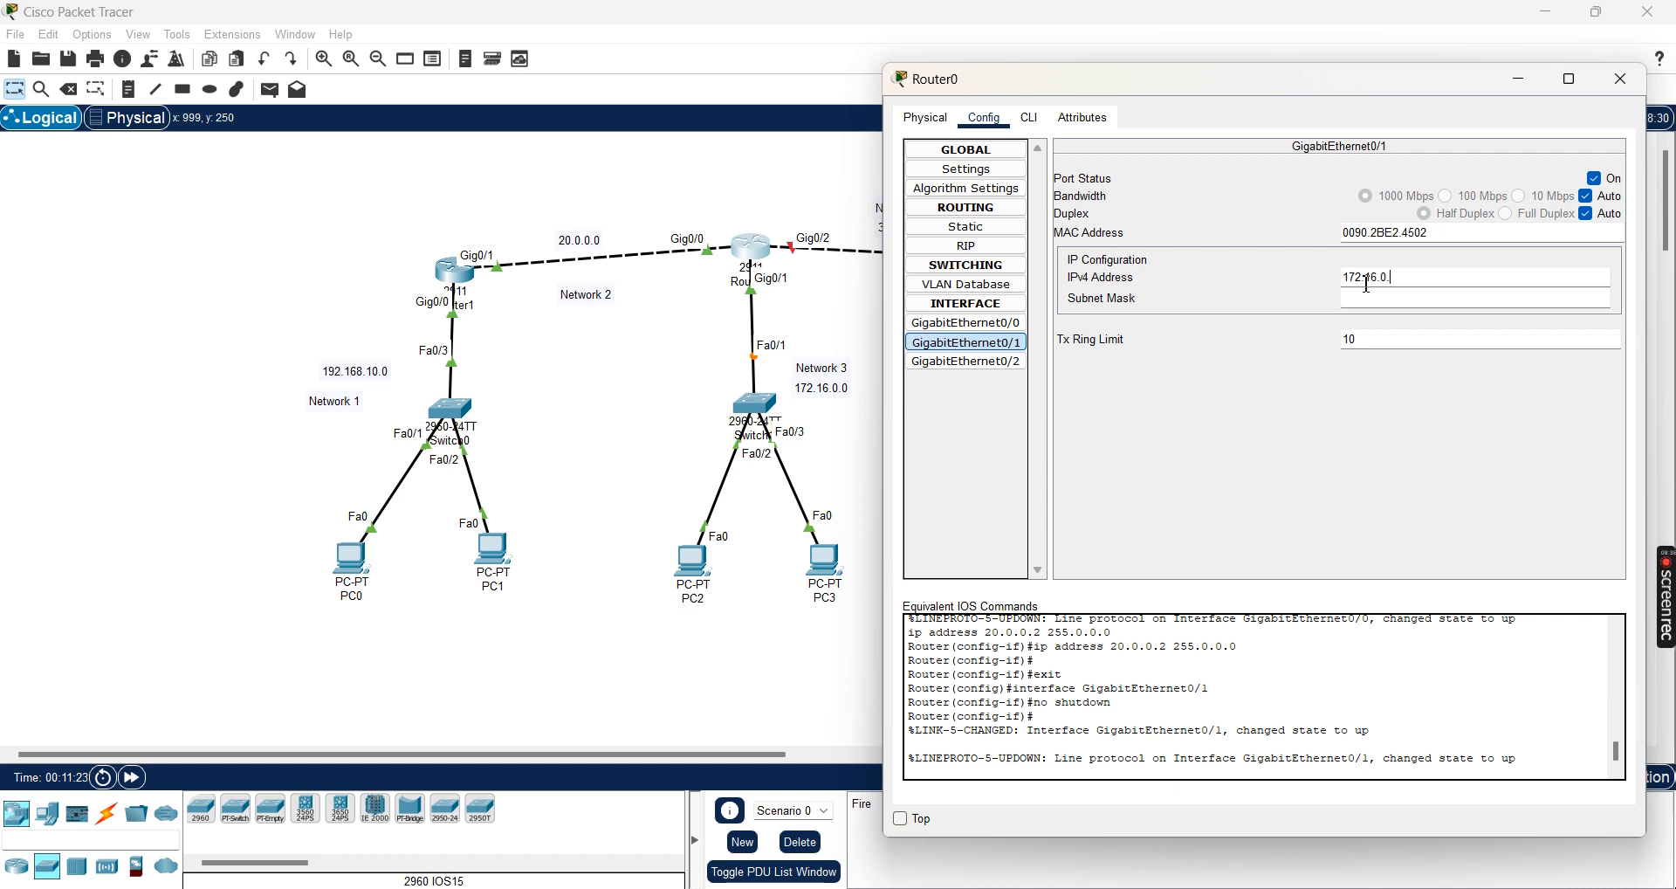
left_click(1369, 293)
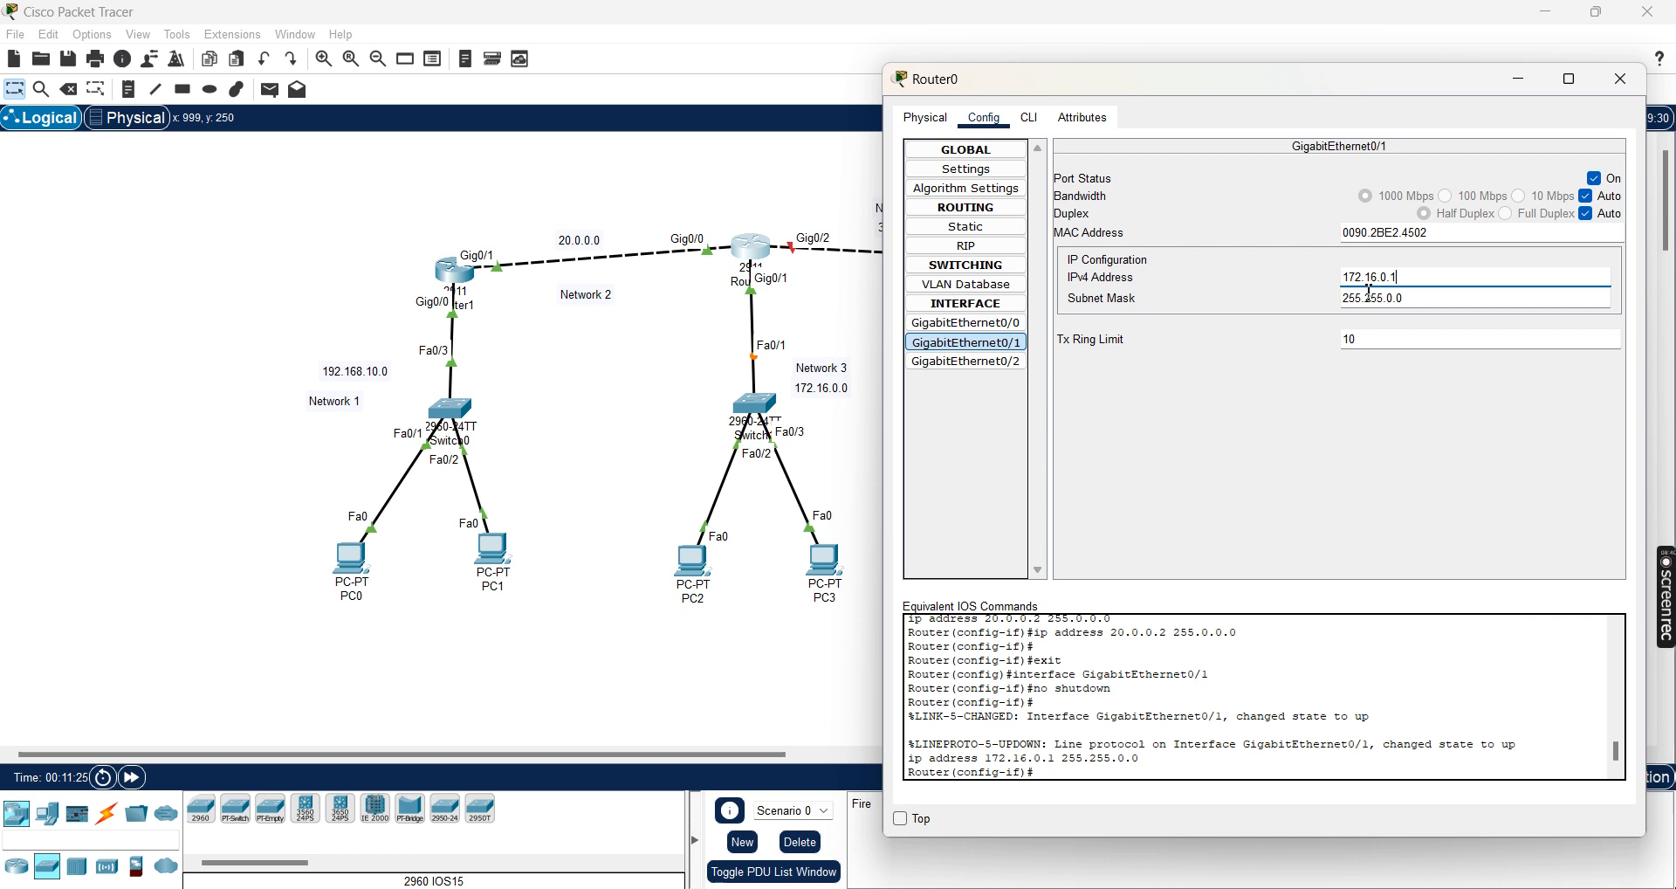
left_click(1477, 276)
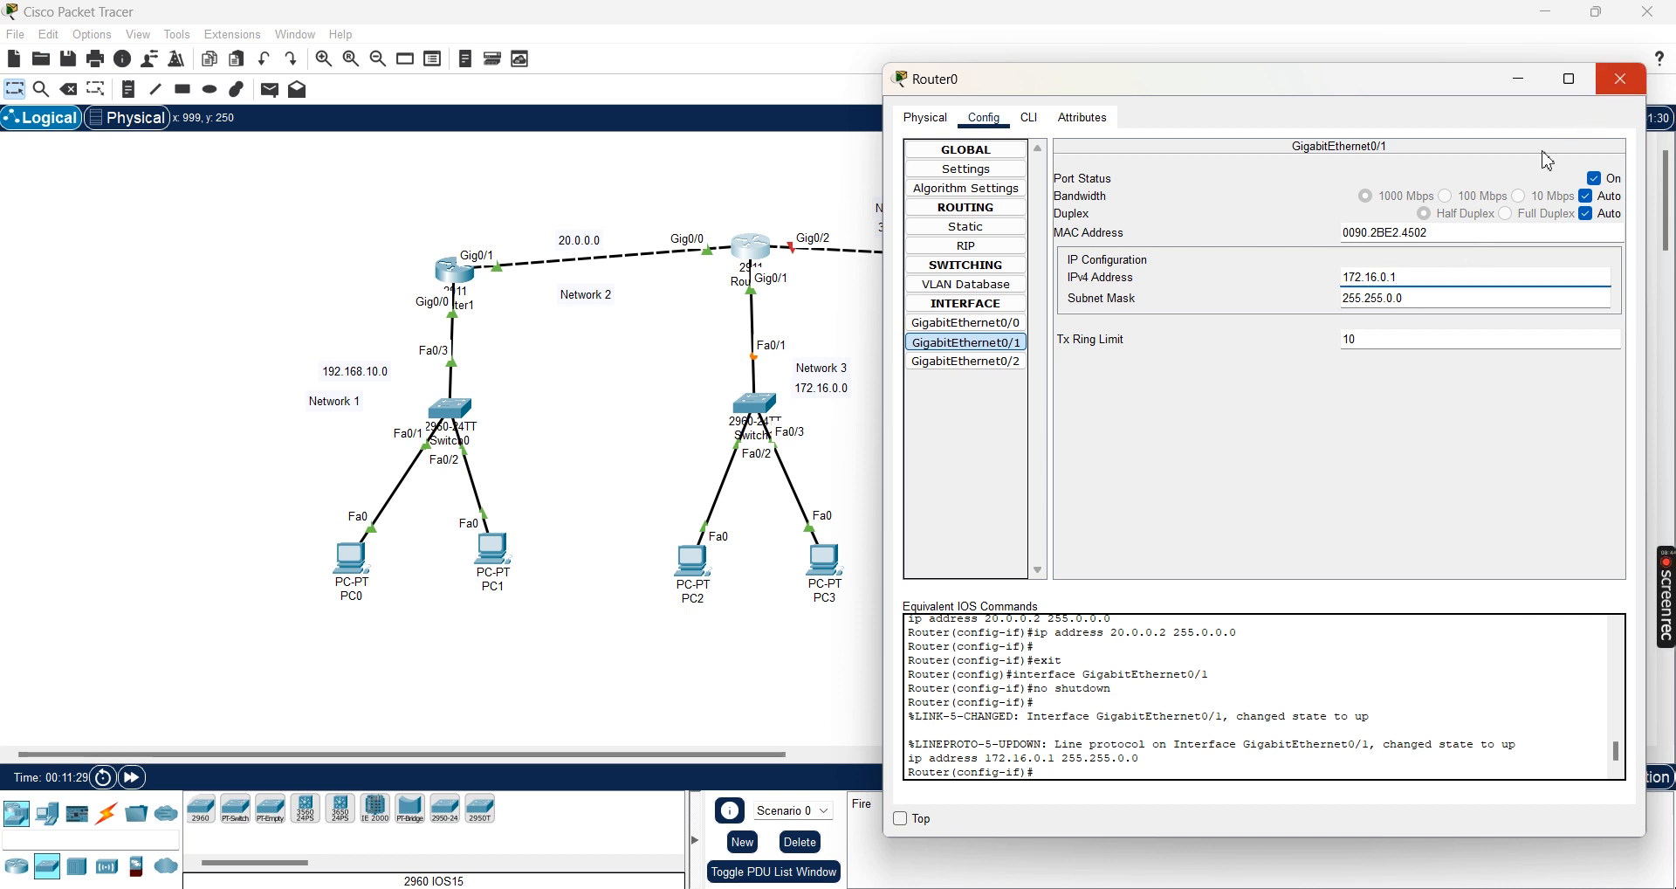
Assign IPv4 address 30.0.0.1 with subnet mask 255.0.0.0 to Router0's GigabitEthernet0/2 and turn on the port.
left_click(969, 360)
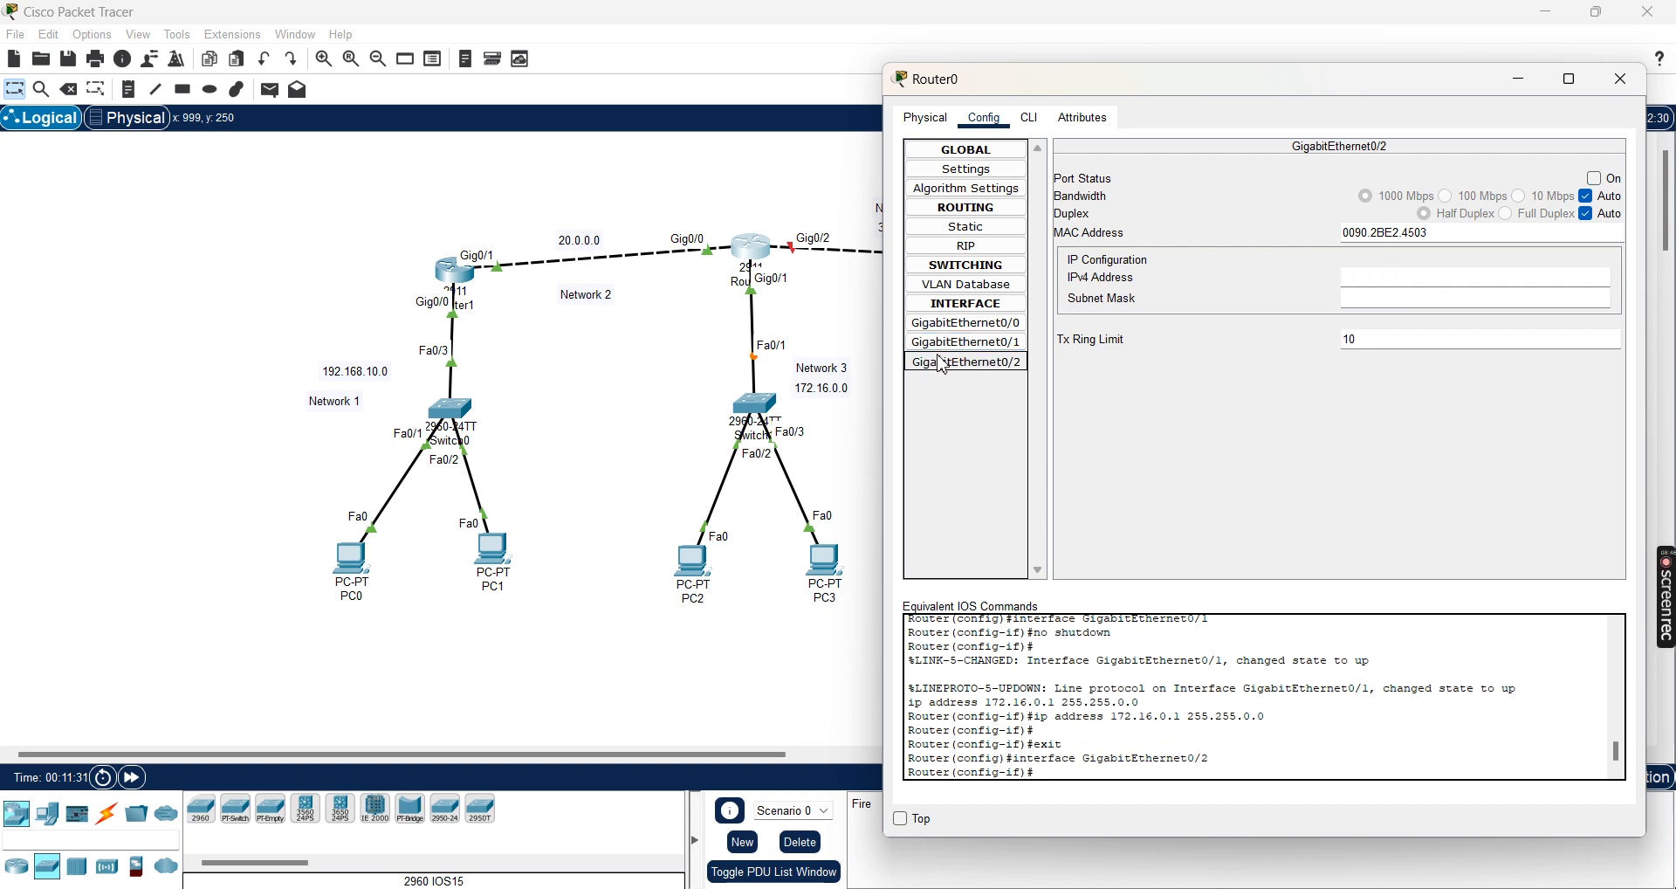
left_click_drag(1124, 96, 1132, 90)
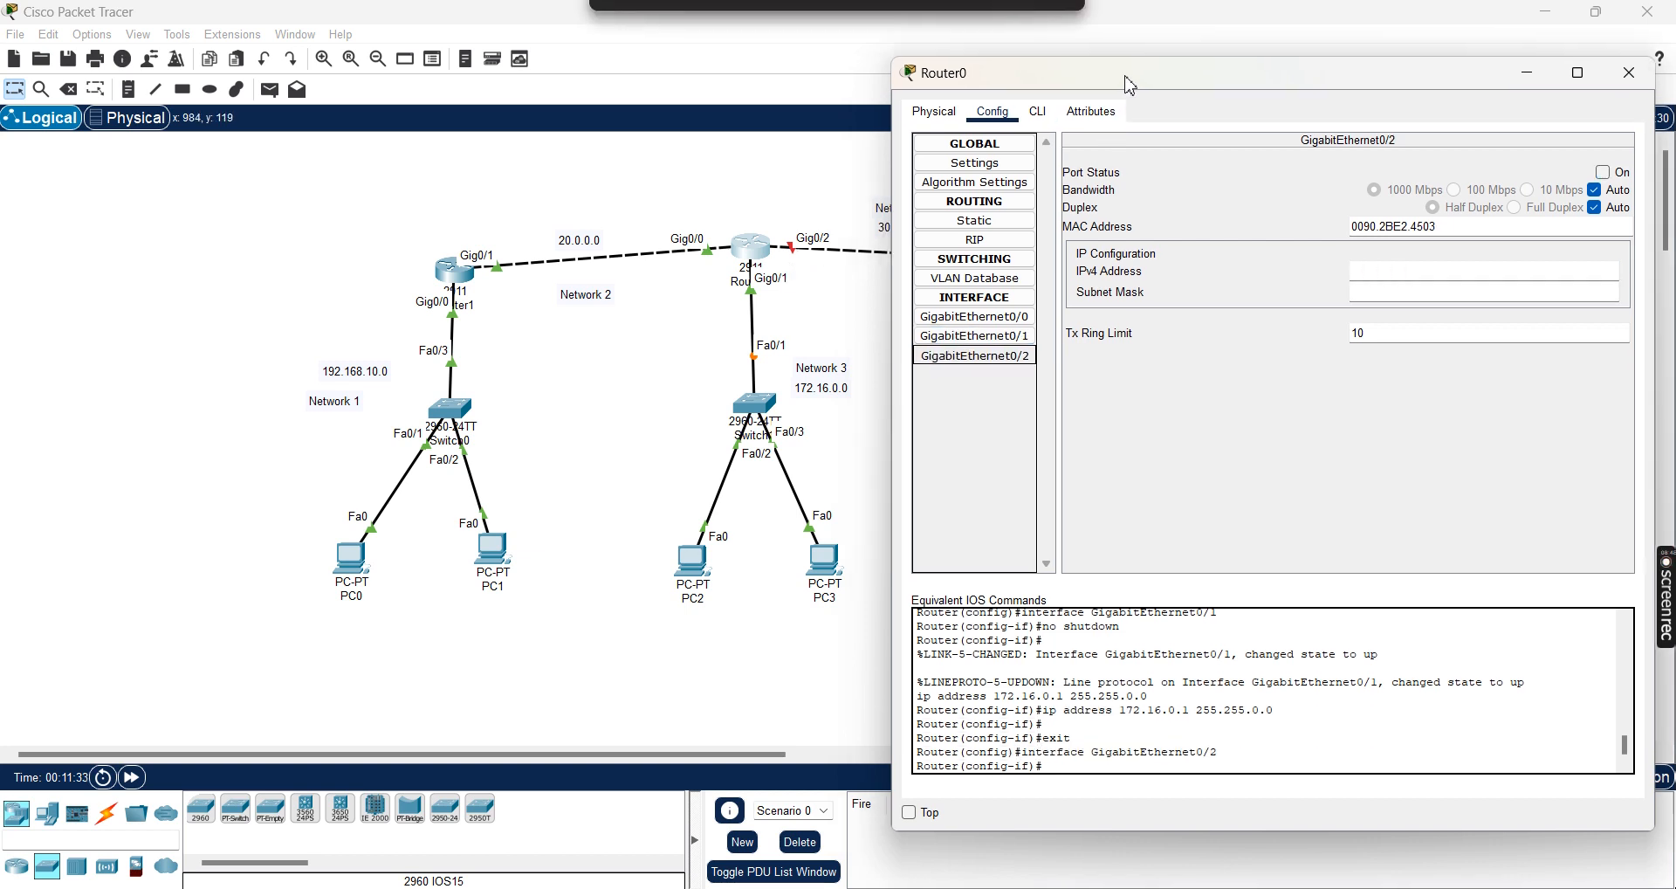
left_click_drag(1030, 77, 128, 112)
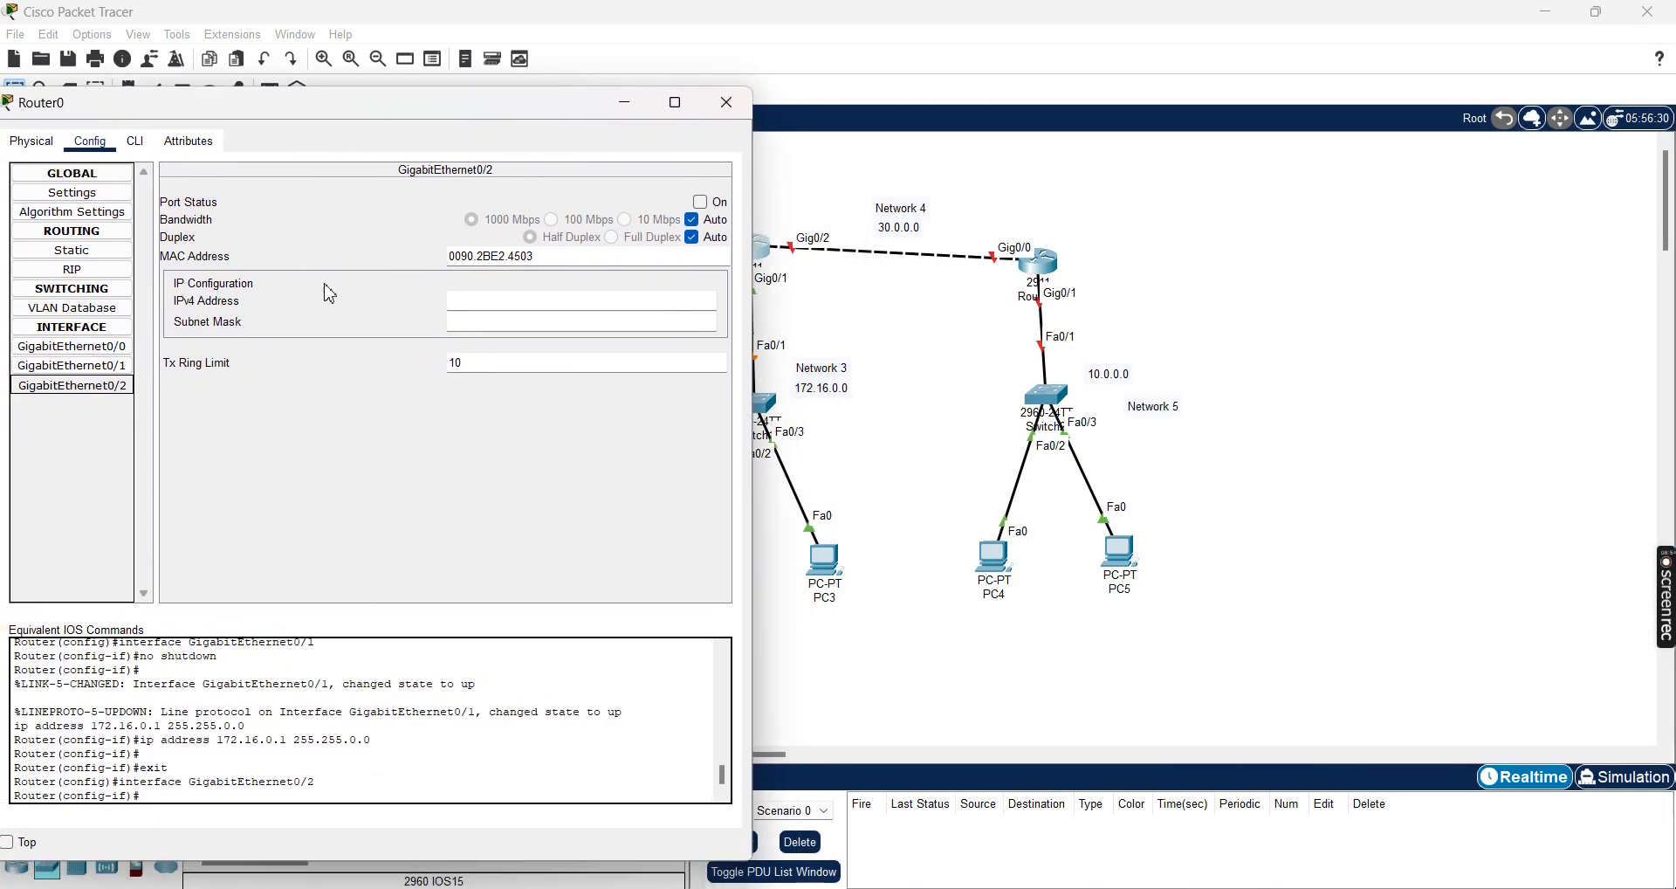
left_click(519, 297)
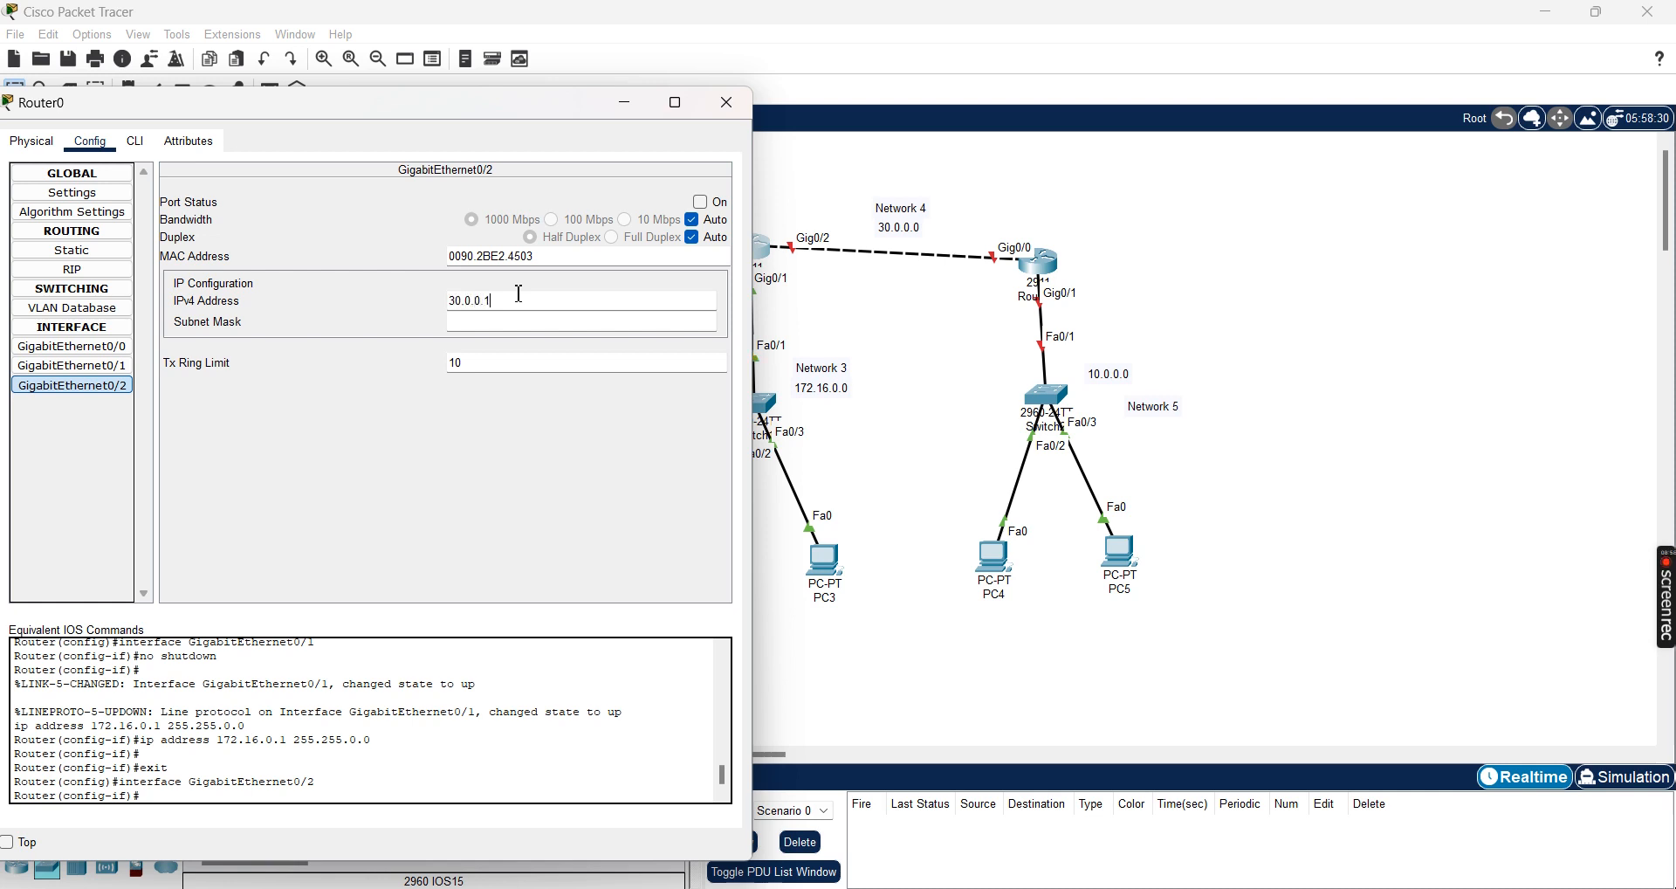
left_click(517, 323)
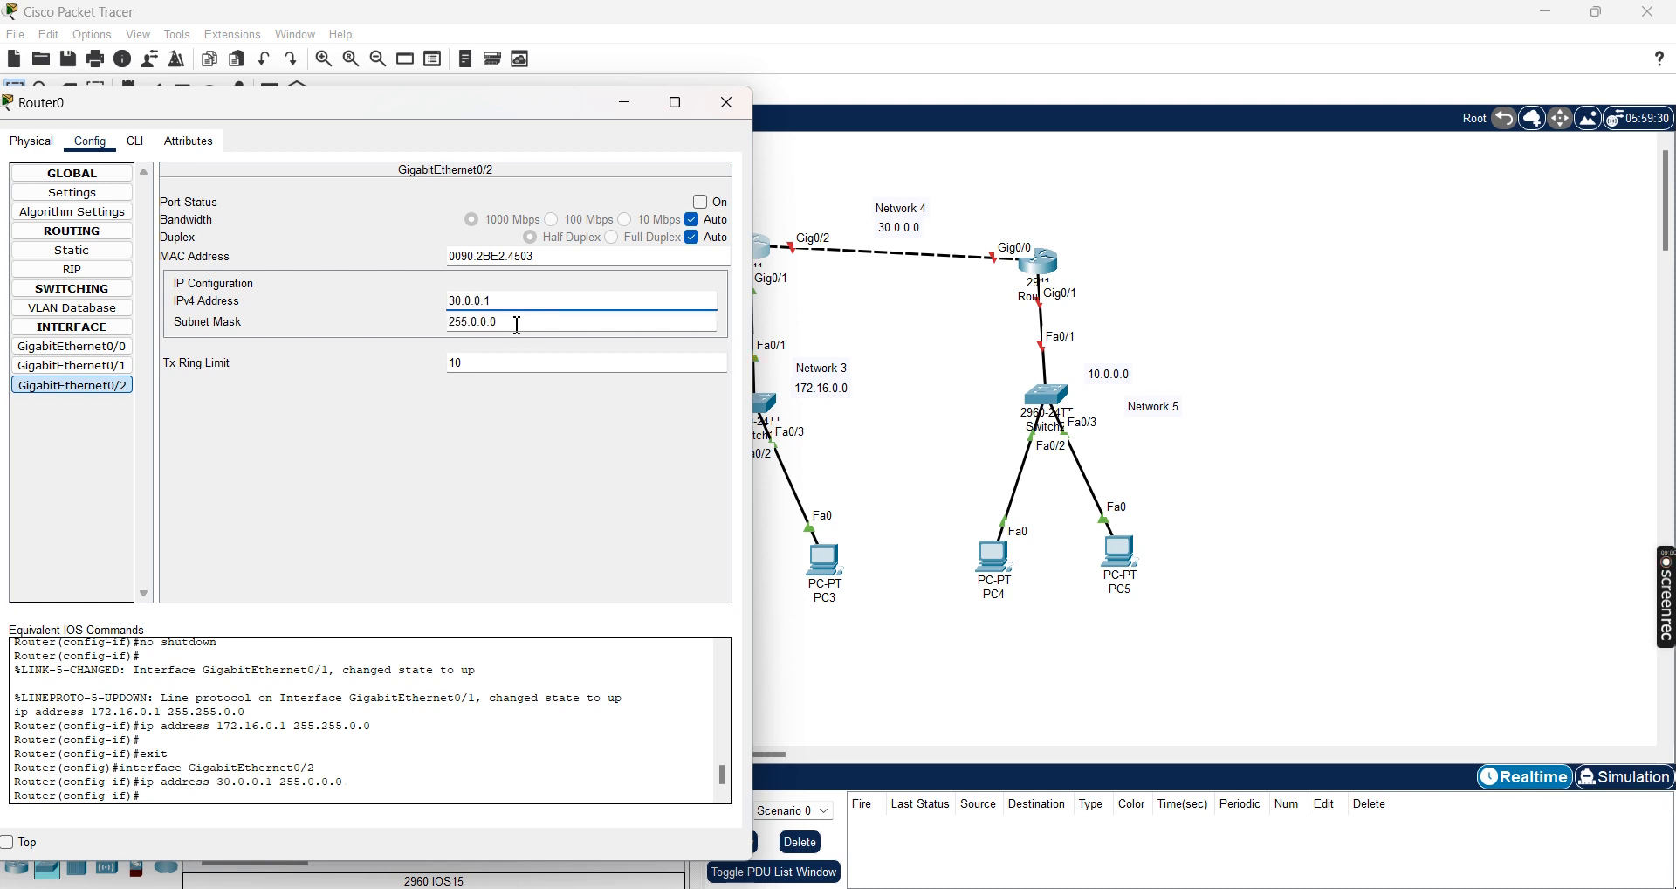
left_click(702, 202)
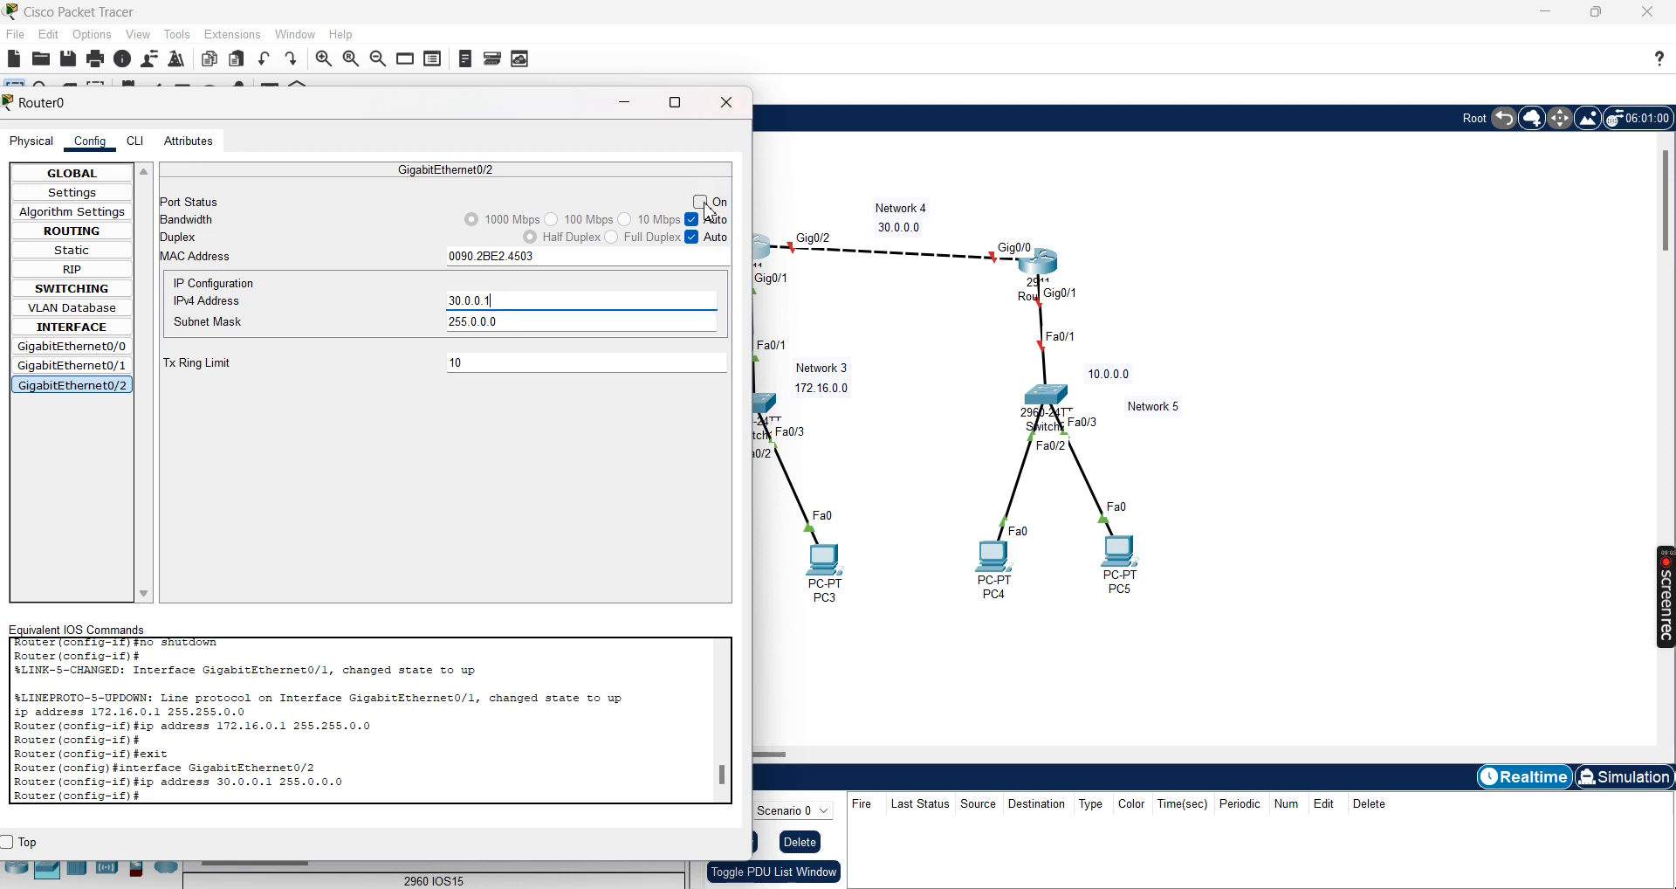
left_click(727, 104)
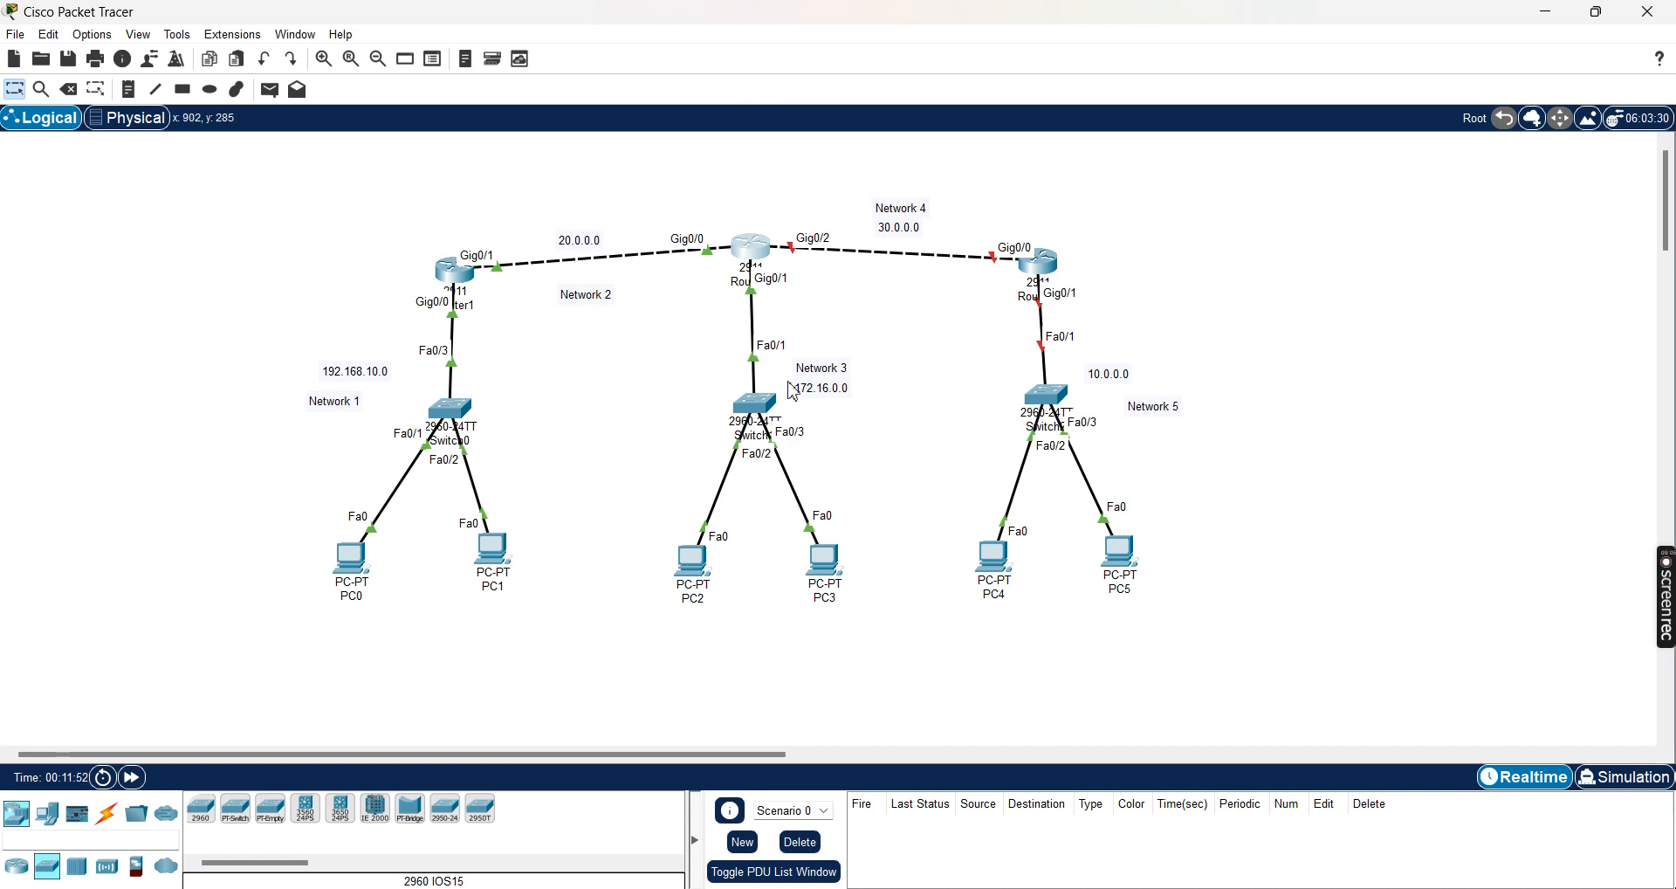
Give PC4 the static IPv4 address 10.0.0.2 with subnet mask 255.0.0.0.
left_click(995, 561)
left_click_drag(963, 139, 462, 79)
left_click(250, 107)
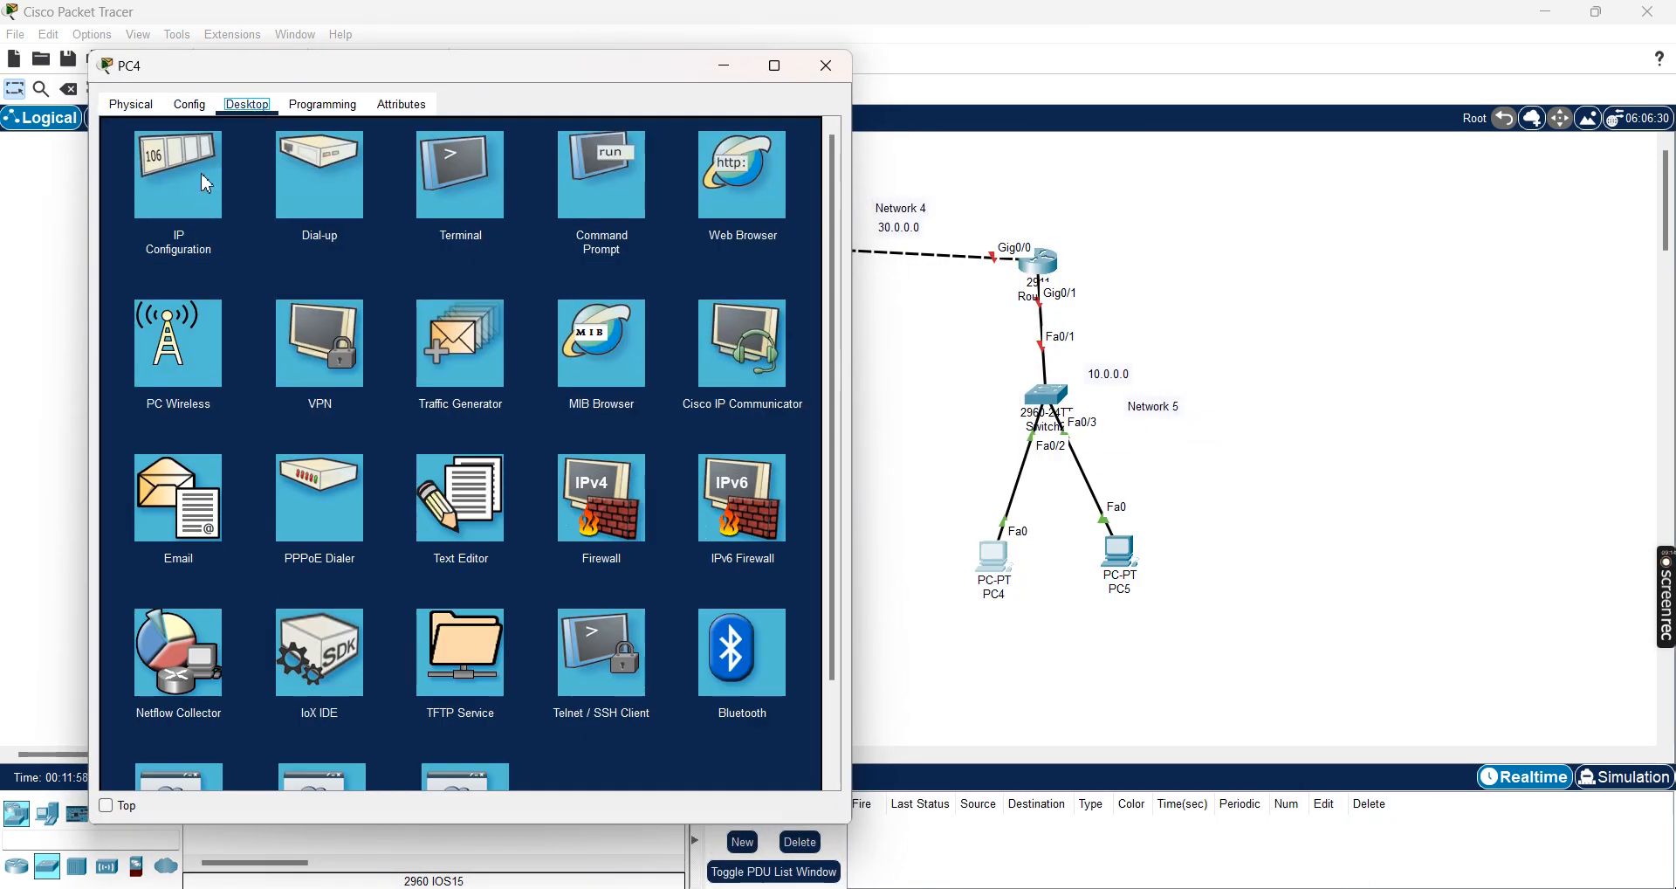
left_click(207, 185)
left_click(382, 241)
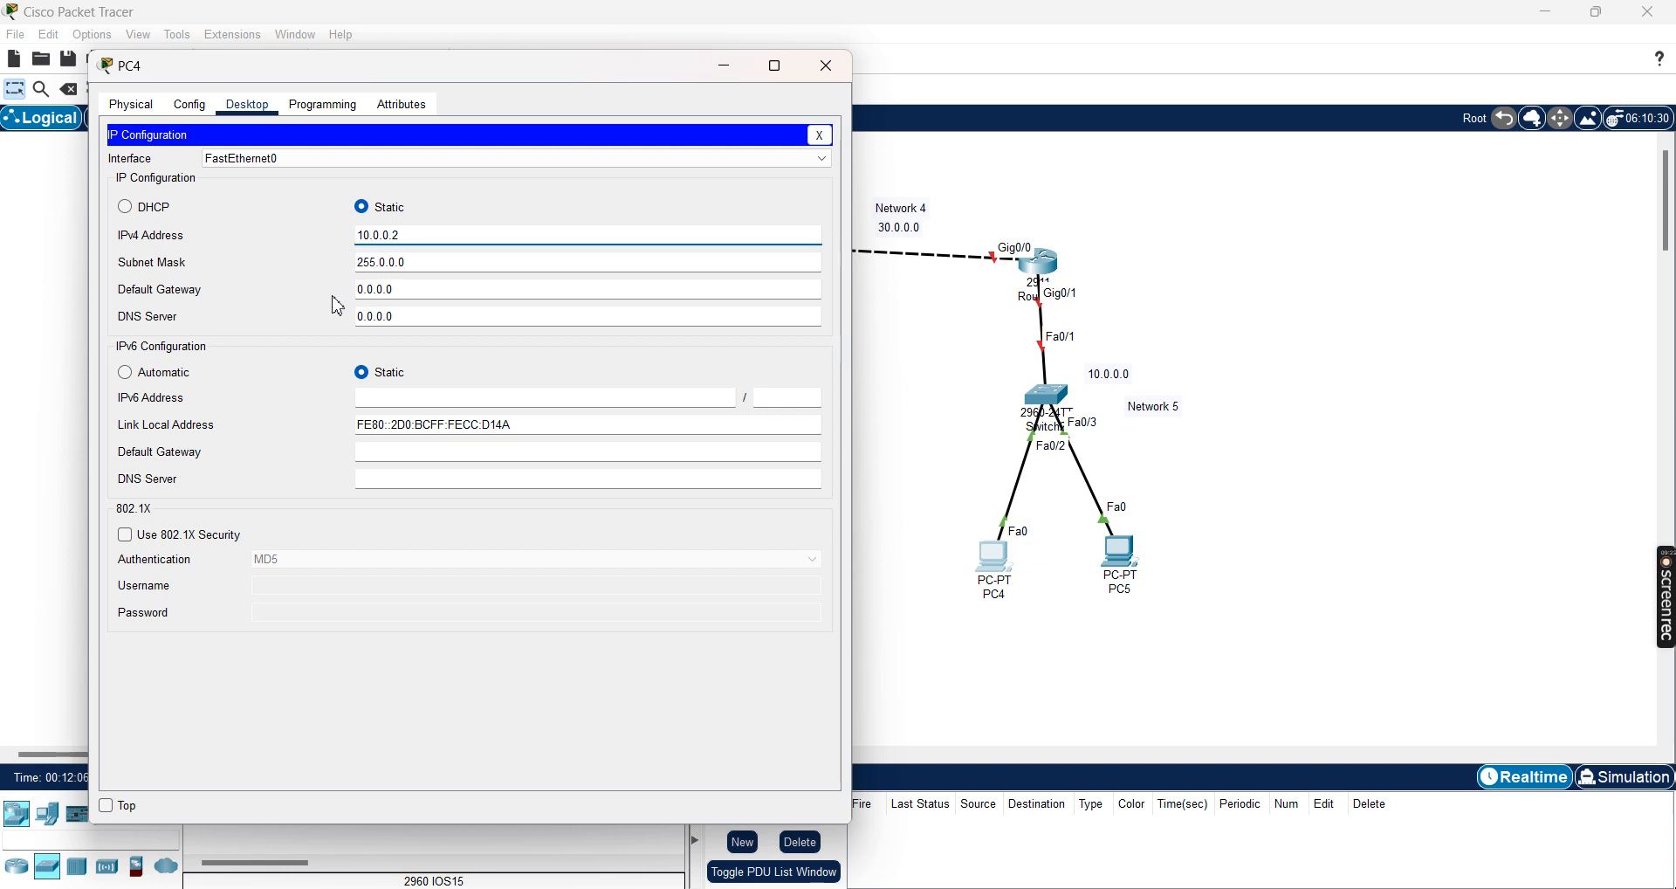
Set PC4's default gateway to 10.0.0.1 and close its configuration.
left_click_drag(449, 293, 352, 294)
key("BackSpace")
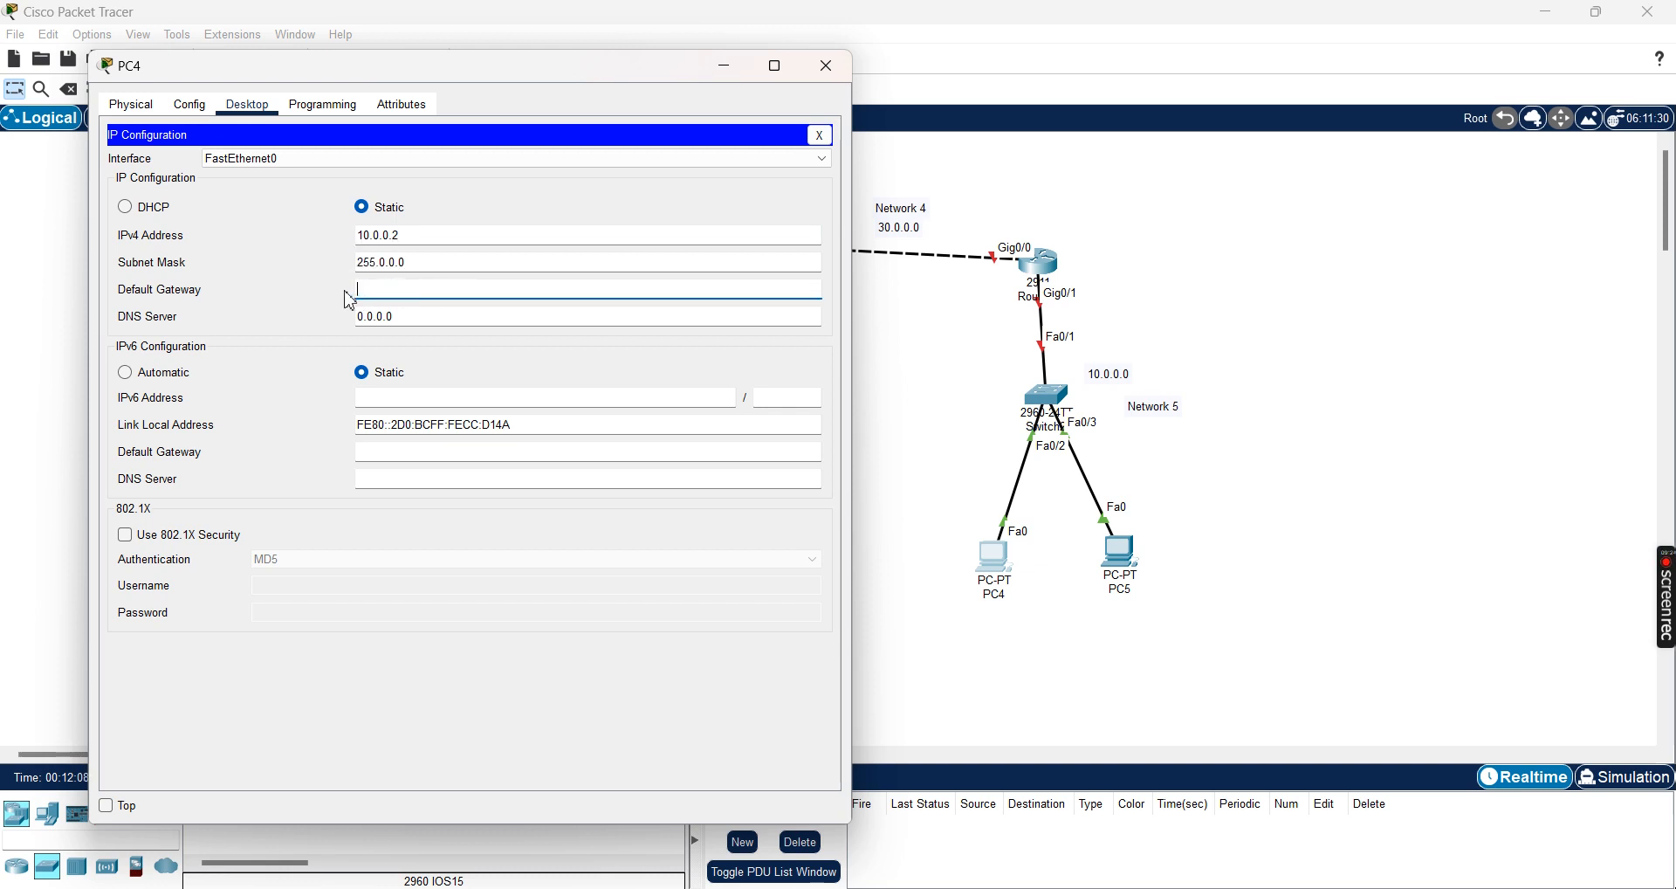
type("10.0.0.1")
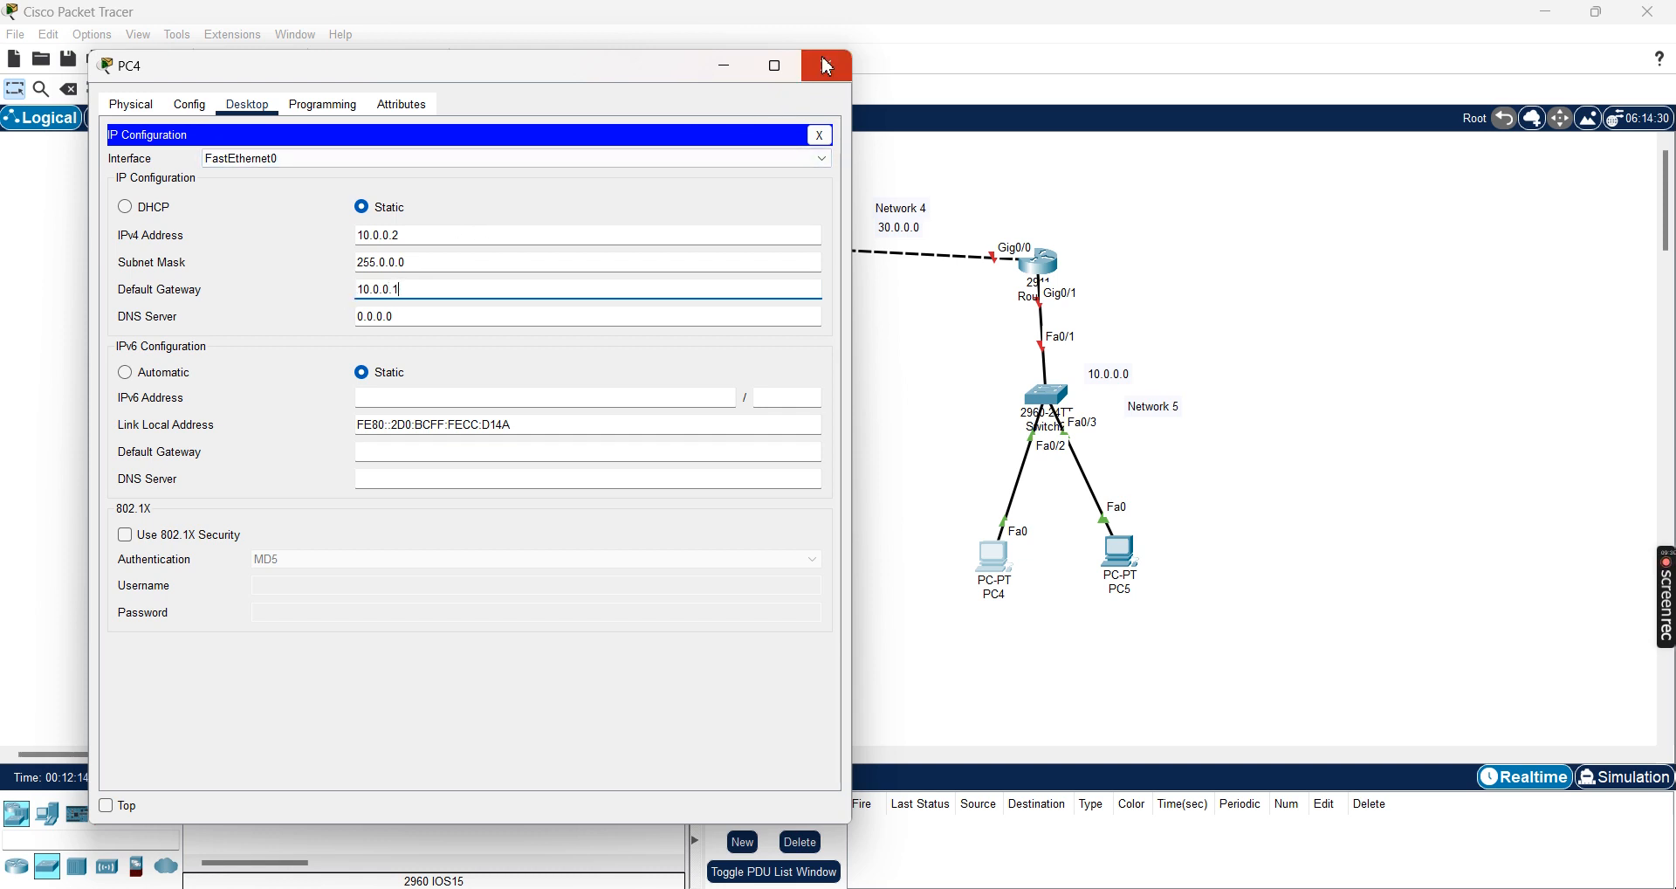
left_click(828, 66)
Give PC5 the static IPv4 address 10.0.0.3 with subnet mask 255.0.0.0.
left_click(1120, 551)
left_click_drag(830, 122, 279, 68)
left_click(192, 105)
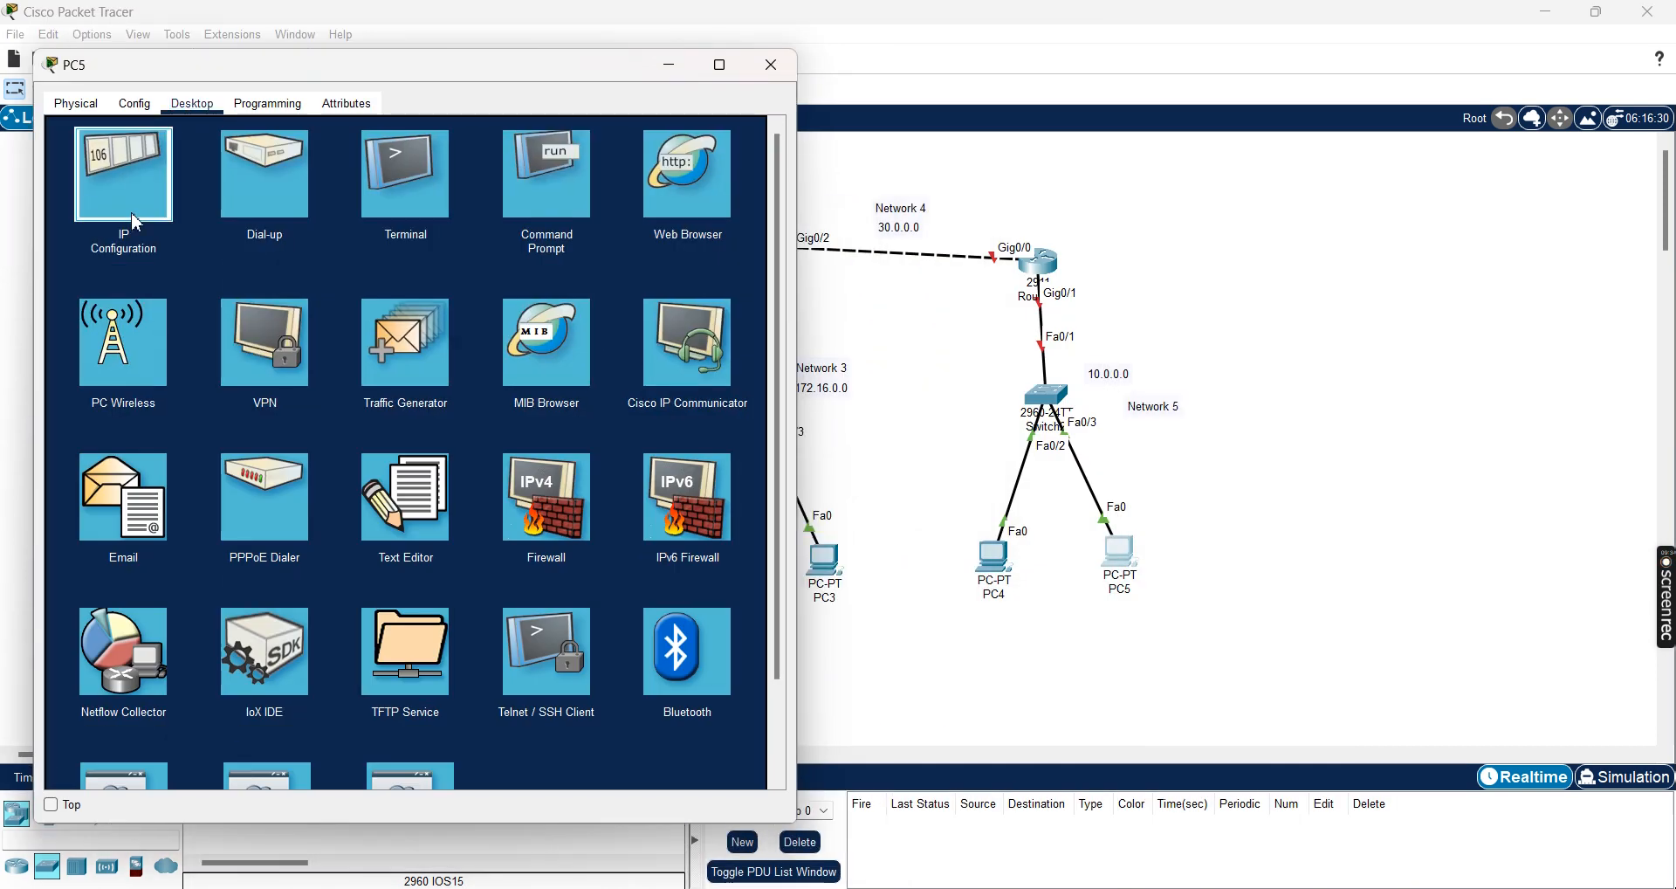
left_click(125, 179)
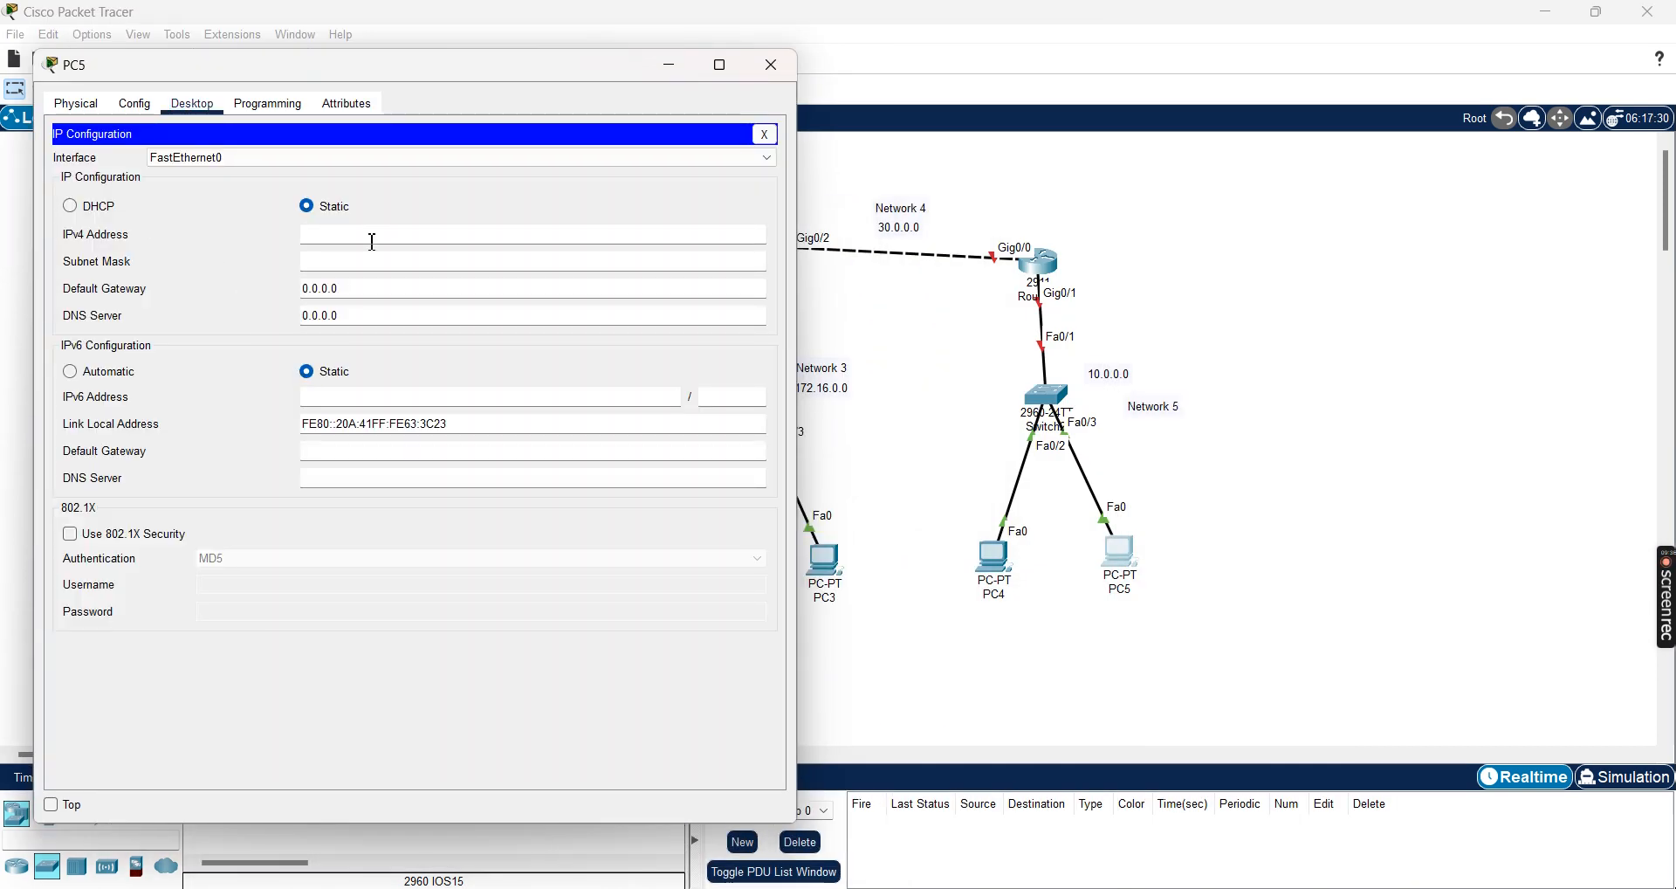
type("10.0.0.3")
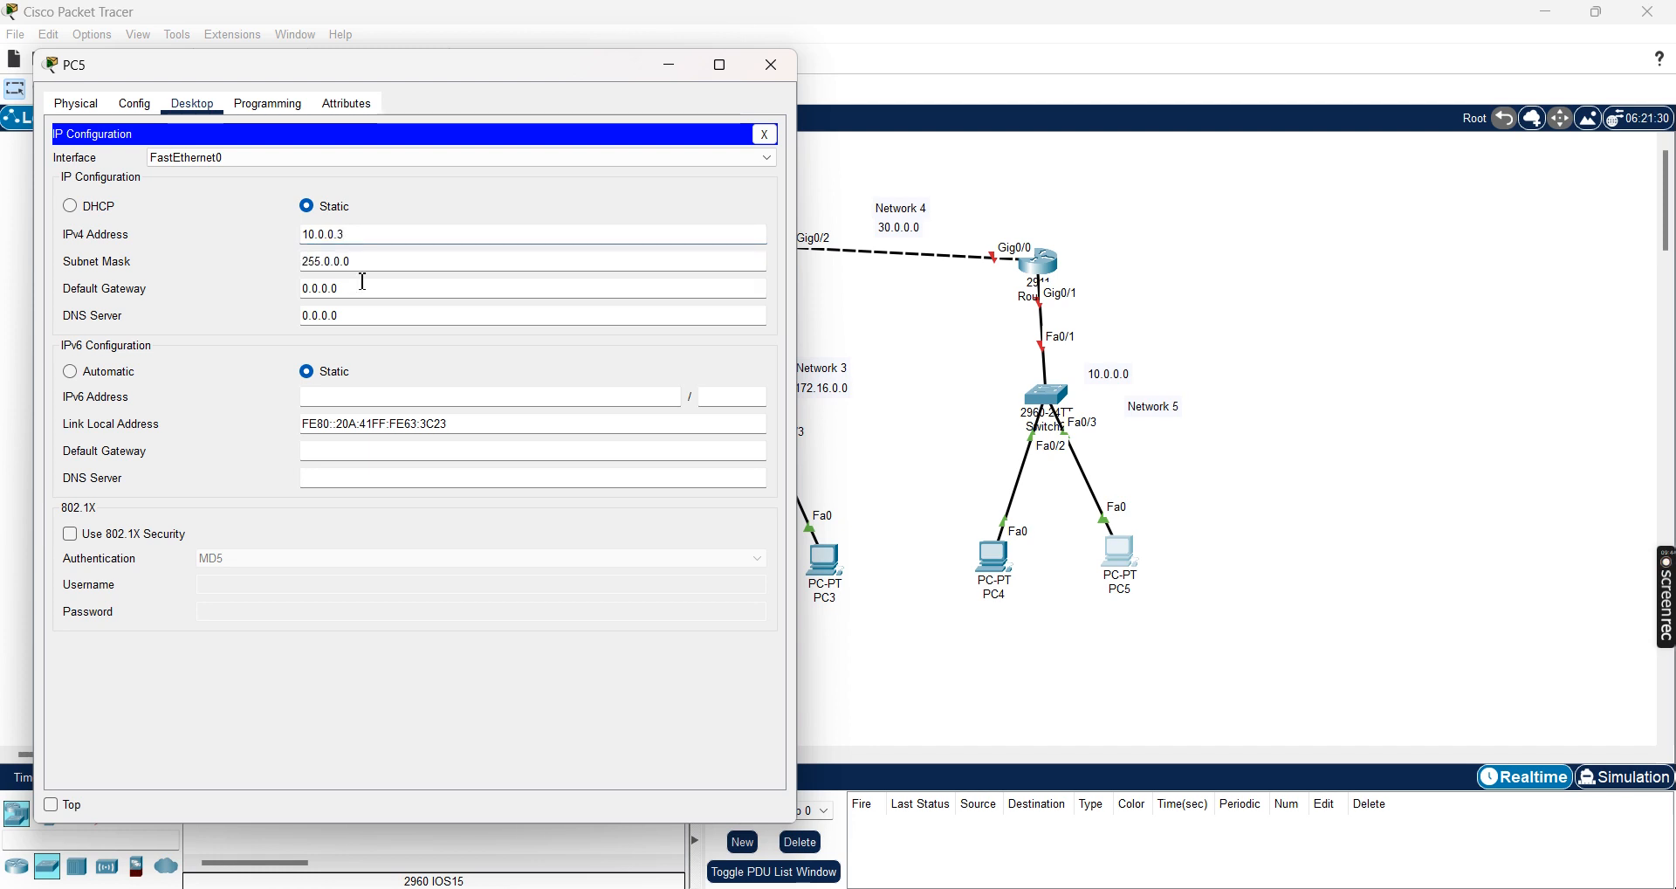
Set PC5's default gateway to 10.0.0.1 and close its configuration.
left_click_drag(363, 281, 292, 287)
key("BackSpace")
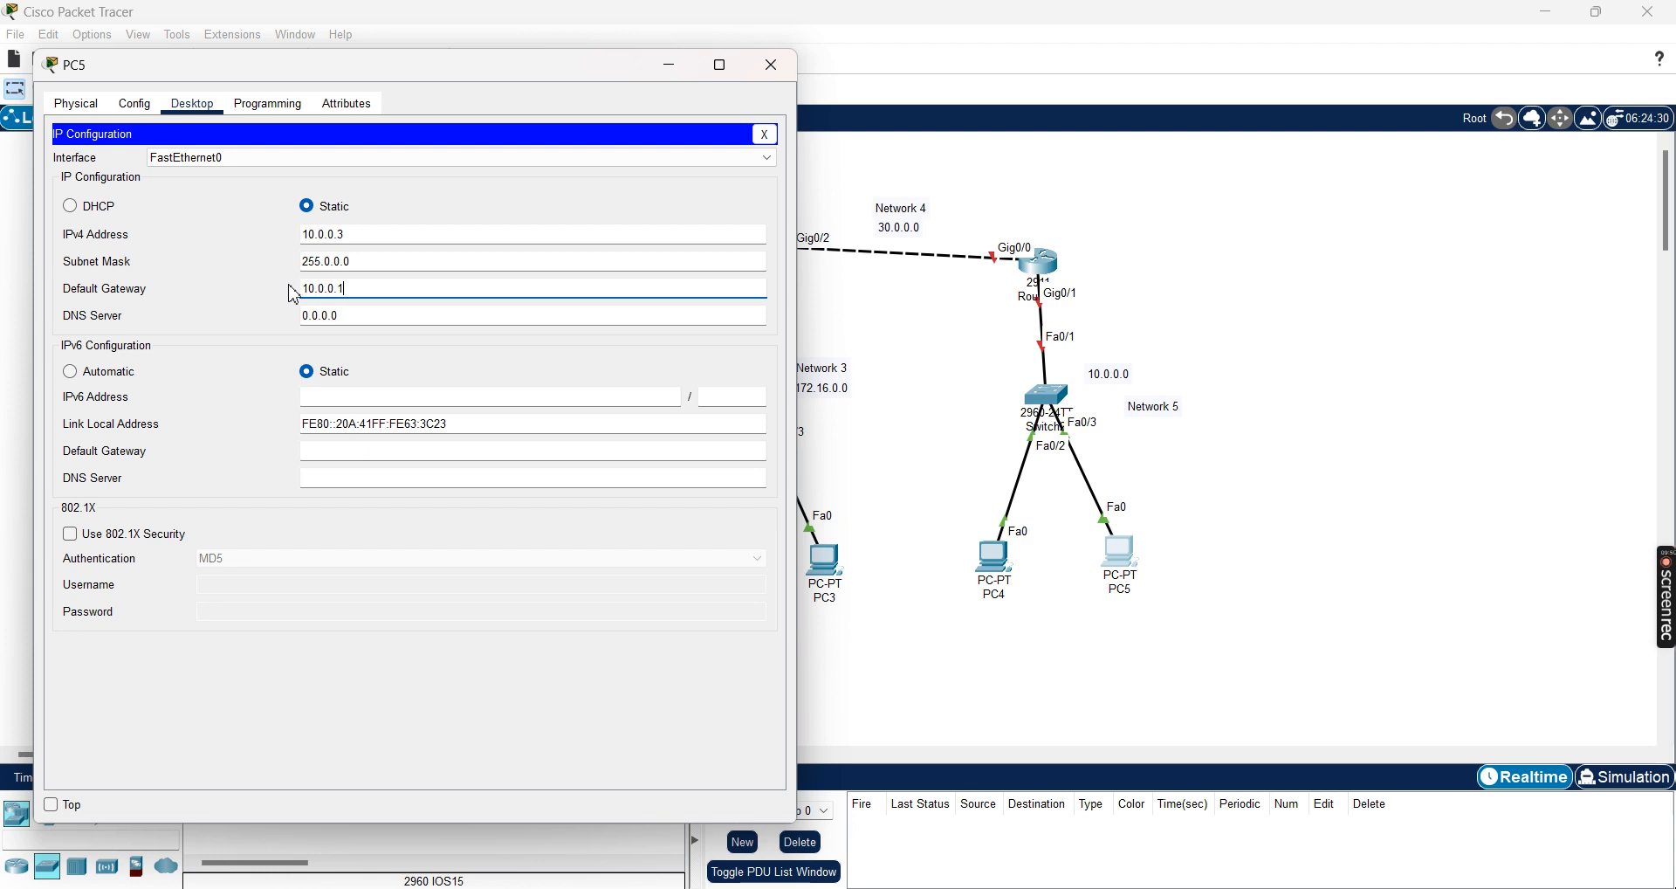
left_click(771, 65)
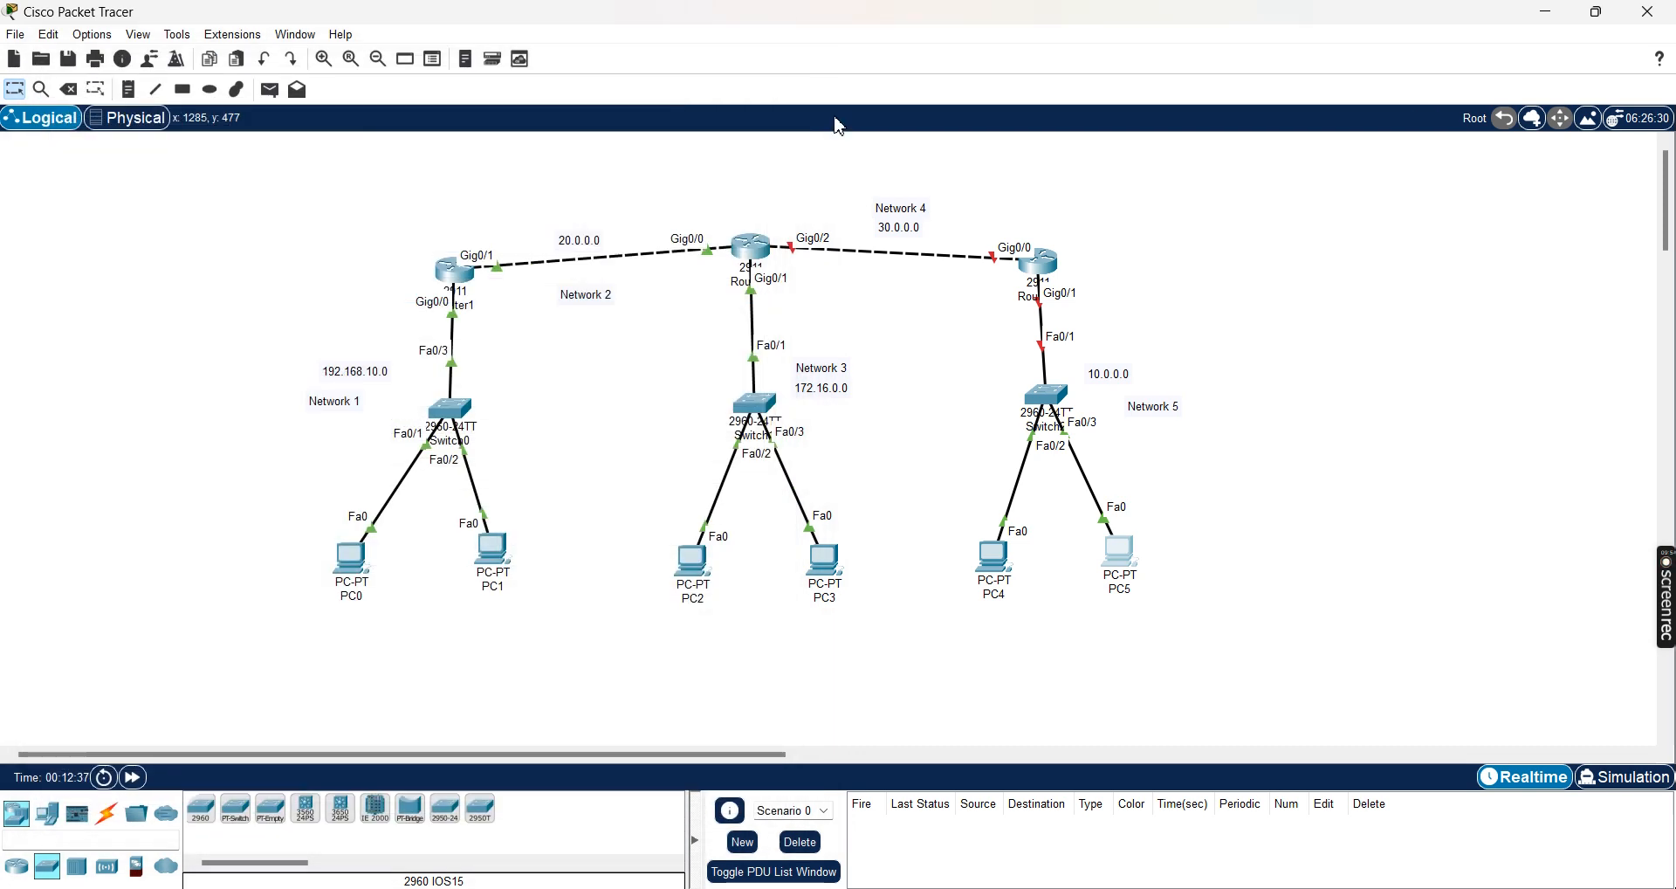
Turn on Router2's GigabitEthernet0/0 port and assign it IPv4 address 30.0.0.2 with subnet mask 255.0.0.0.
left_click(1037, 262)
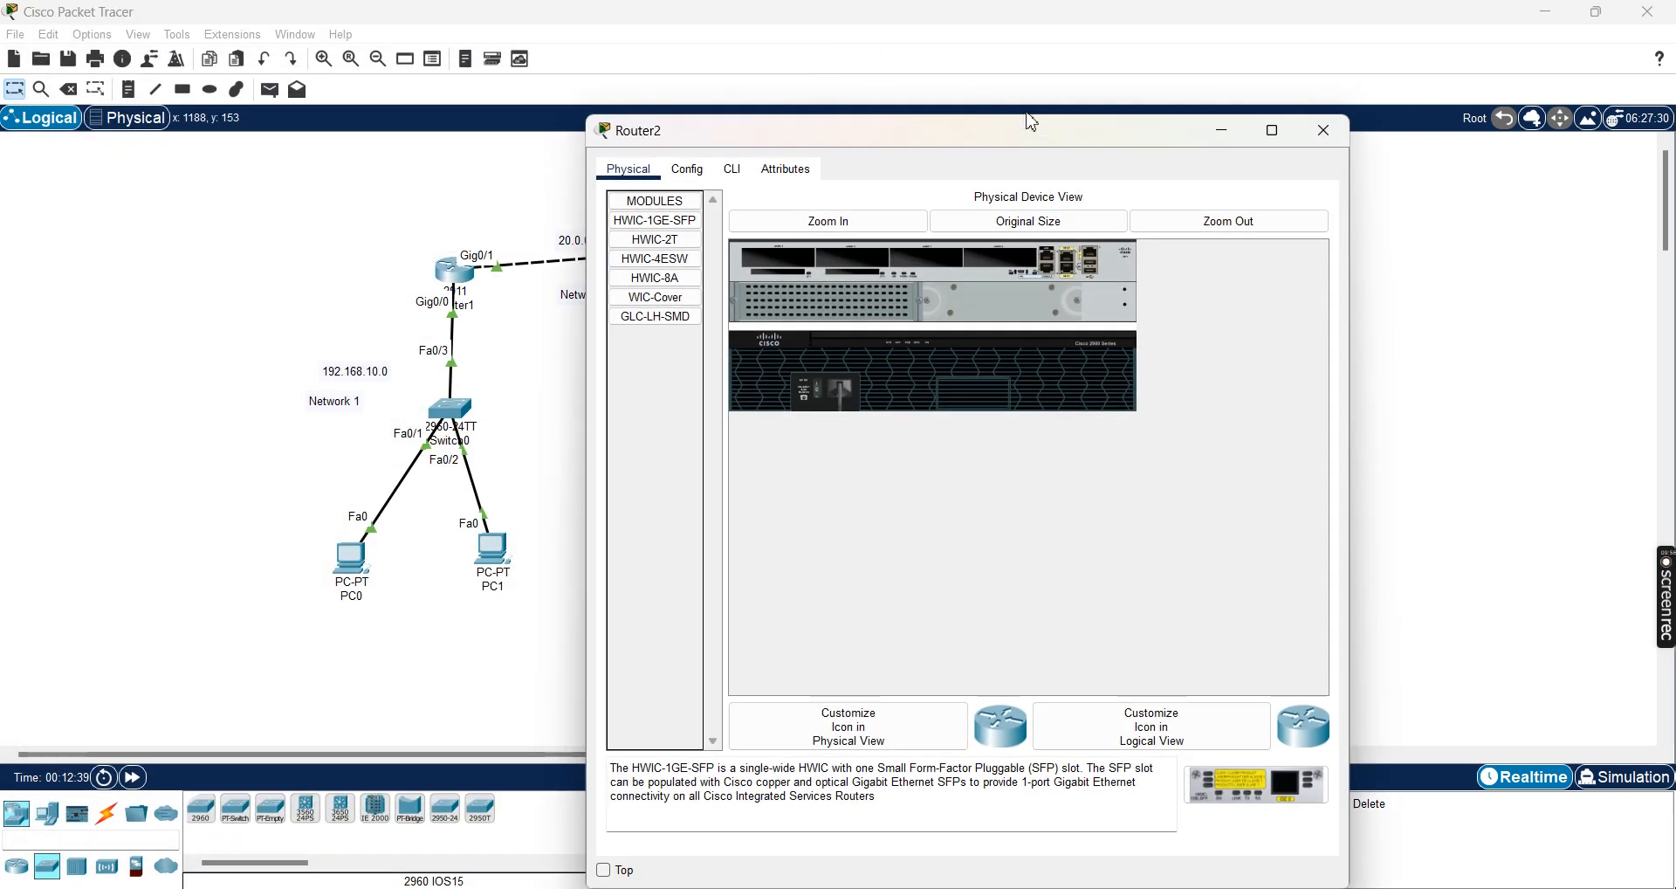
left_click_drag(1033, 144, 497, 126)
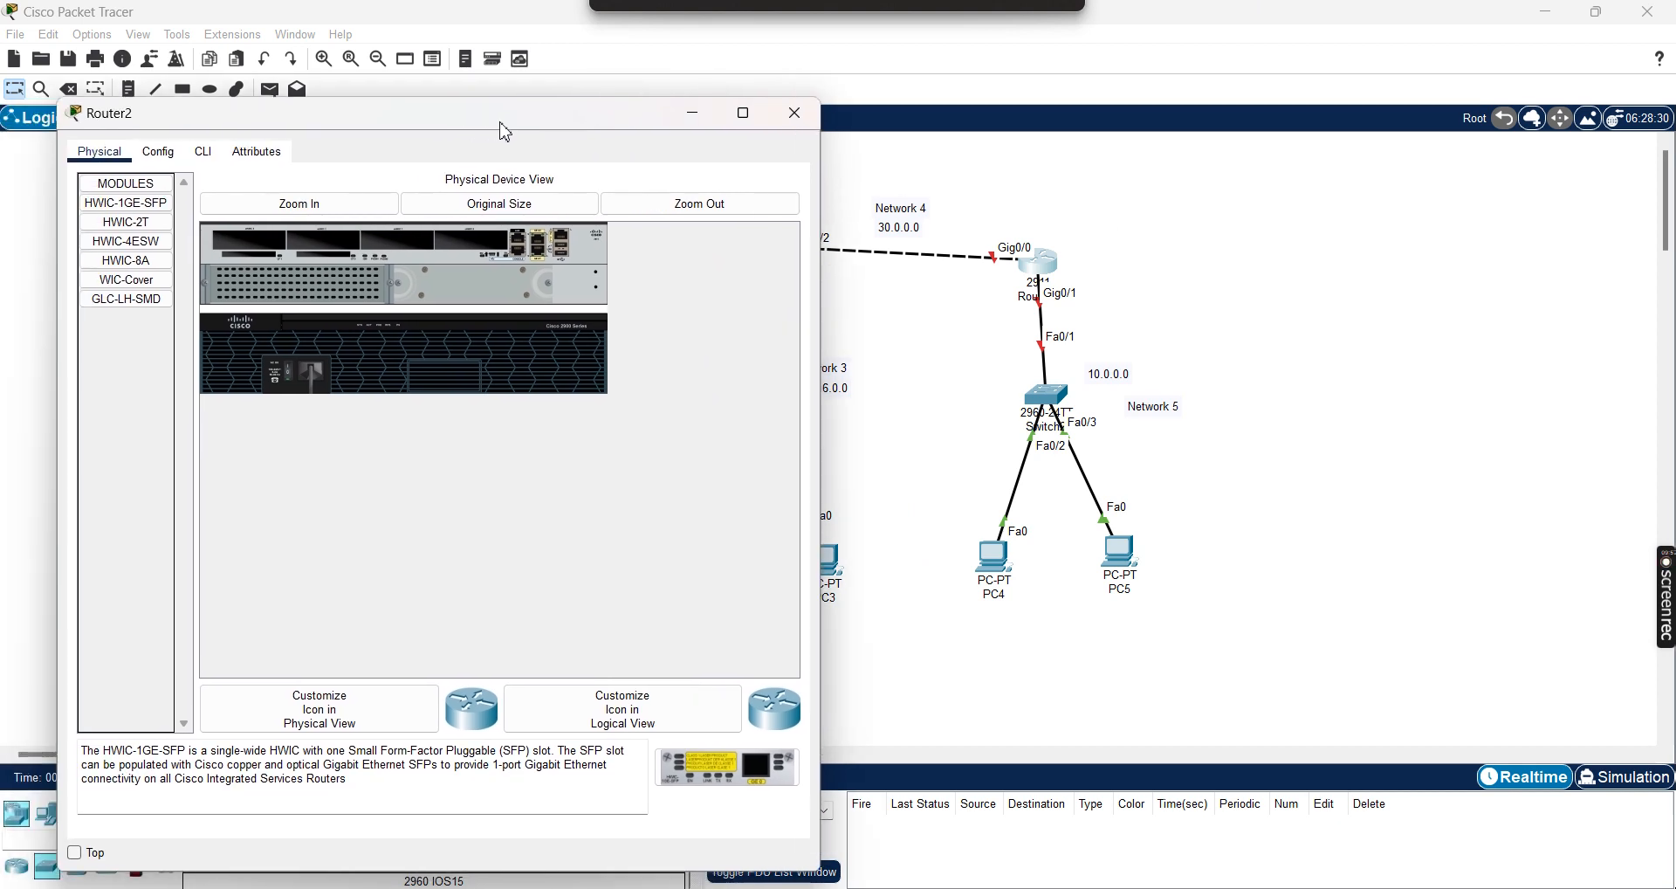
left_click(174, 154)
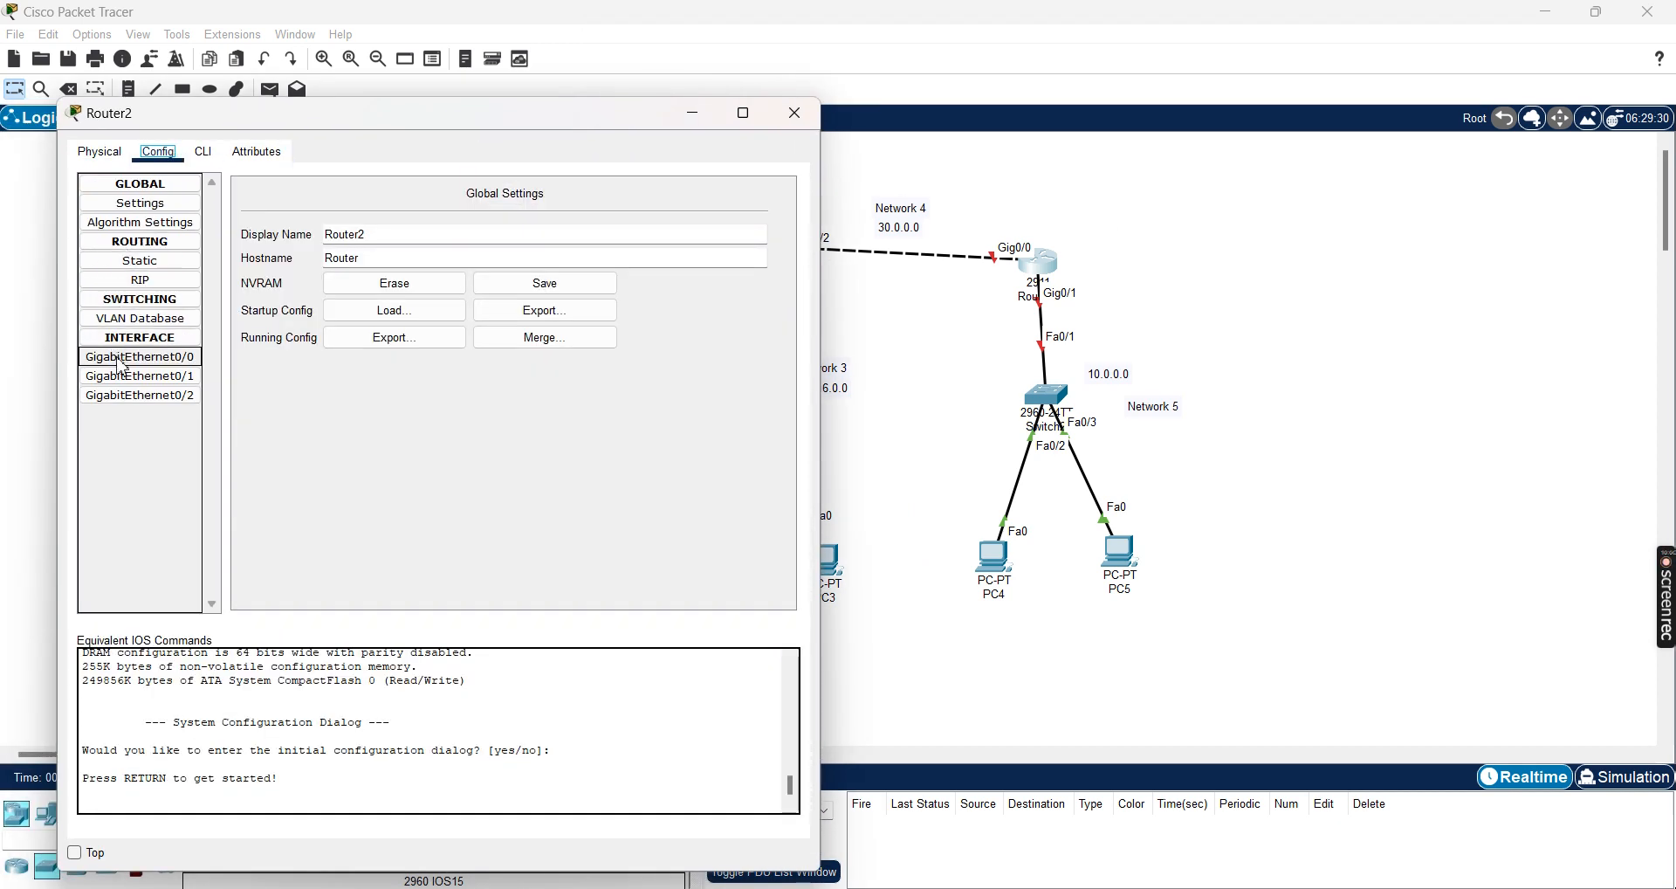
left_click(182, 362)
left_click(769, 212)
left_click(626, 311)
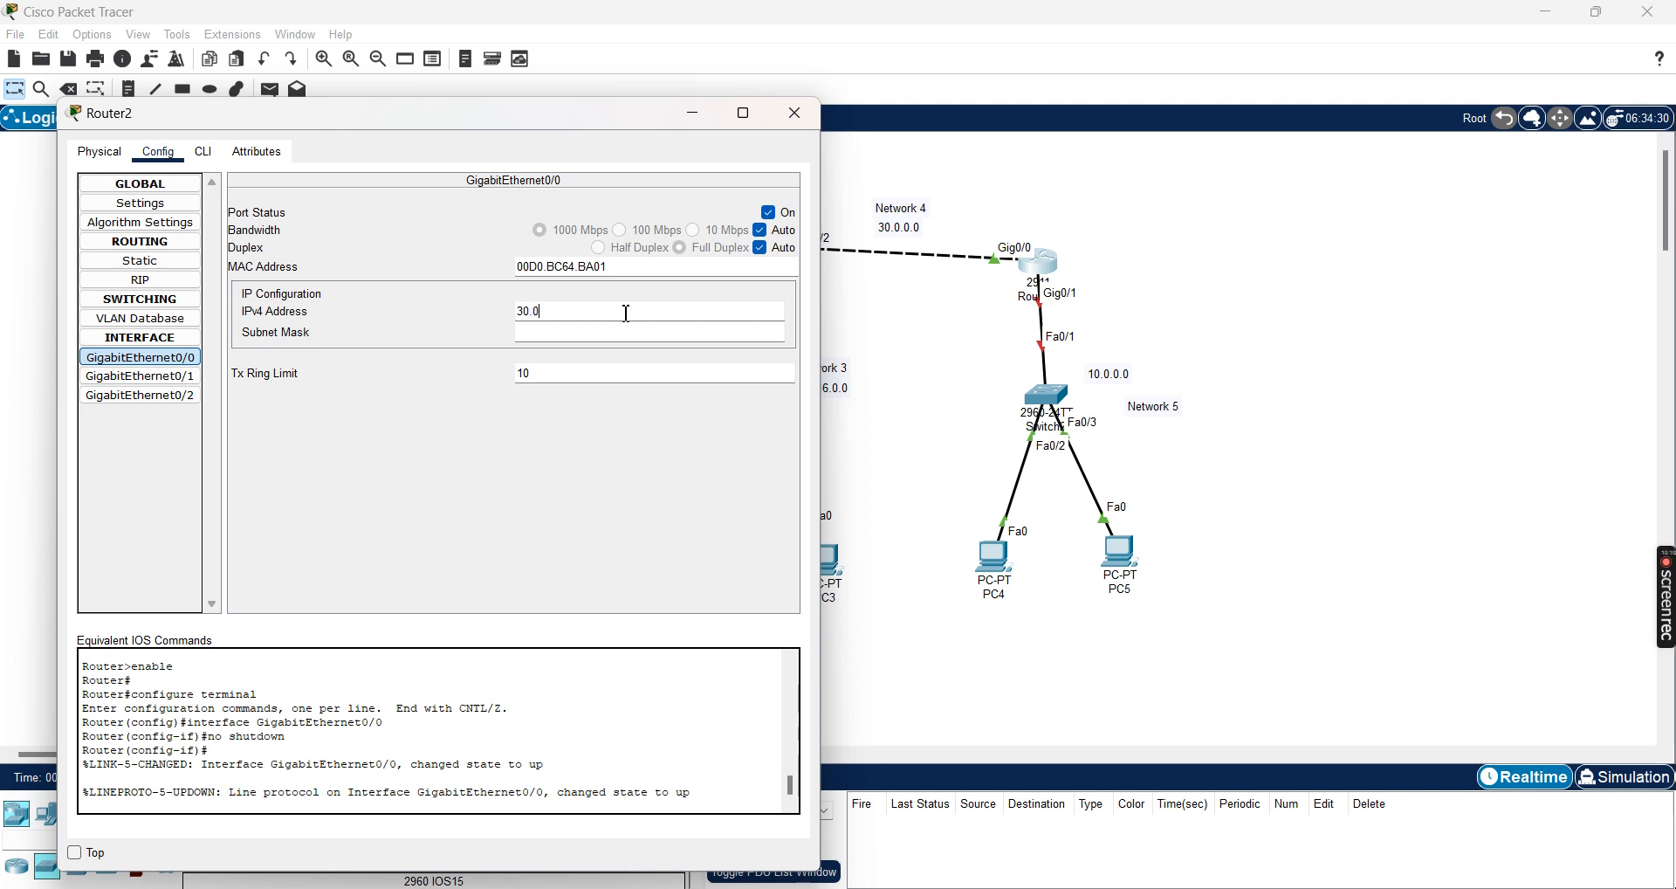
key("Return")
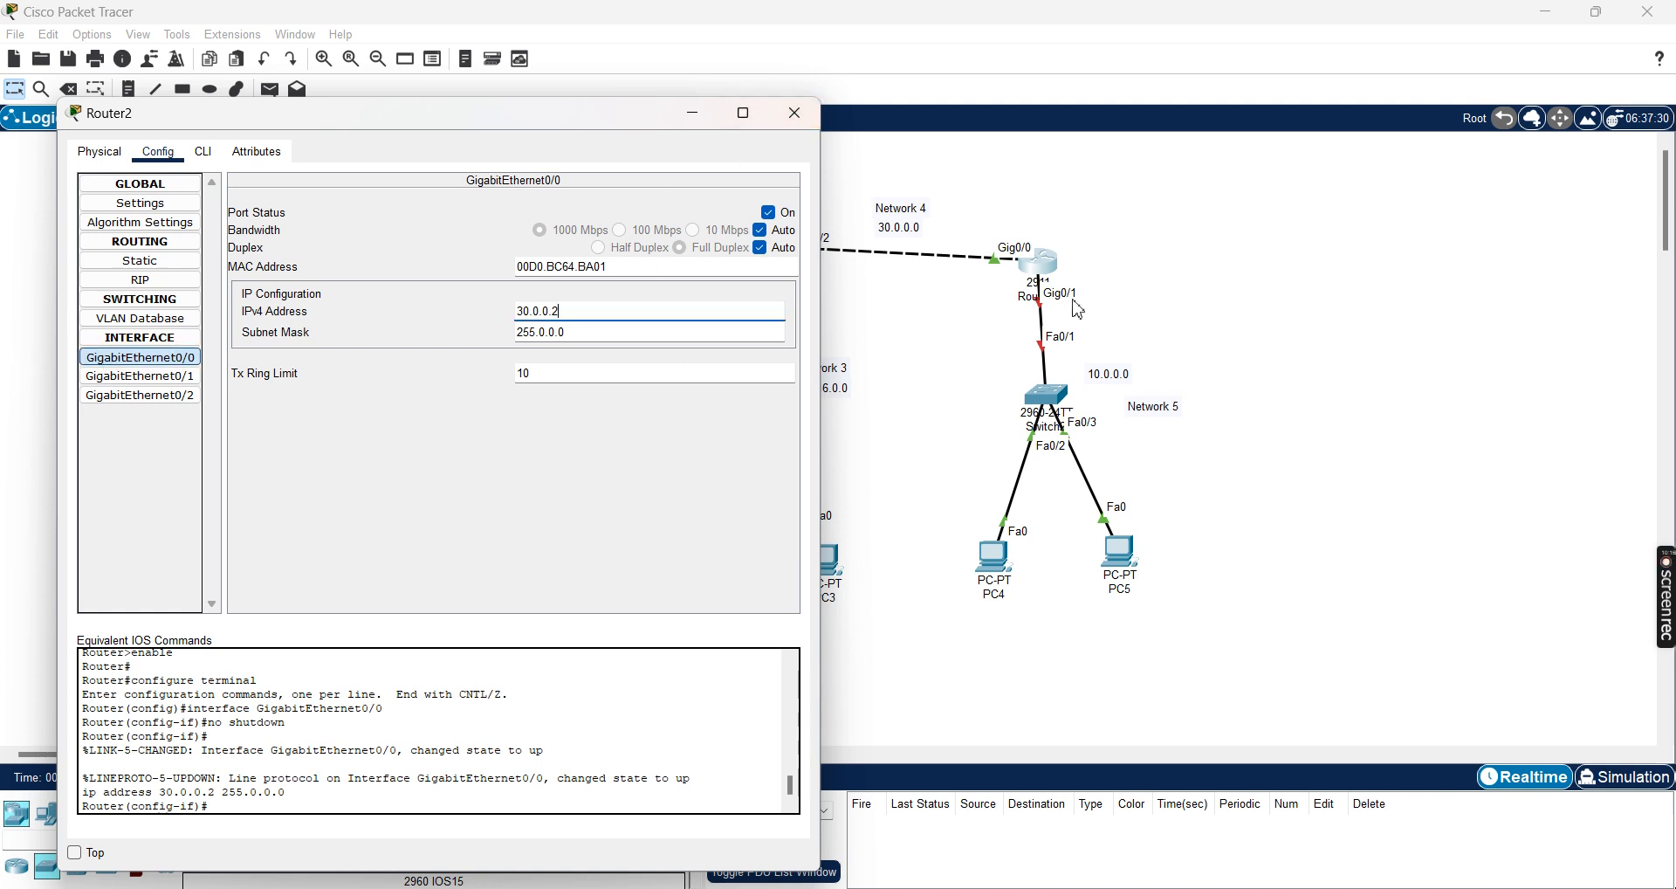
Turn on Router2's GigabitEthernet0/1 port and assign it IPv4 address 10.0.0.1 with subnet mask 255.0.0.0.
left_click(174, 377)
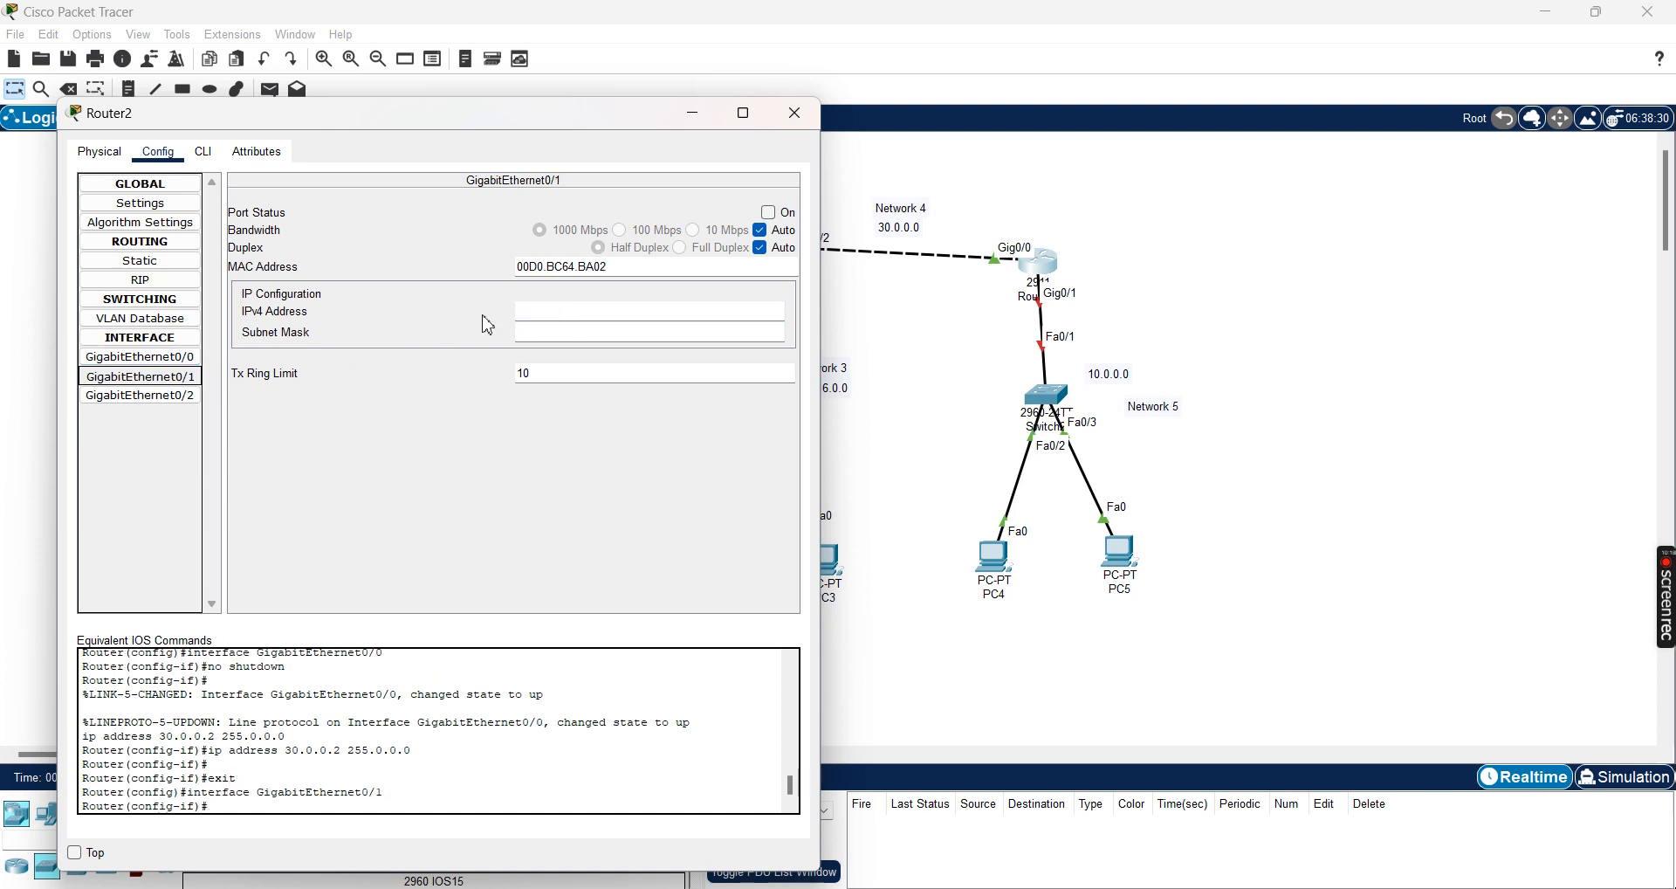
left_click(769, 213)
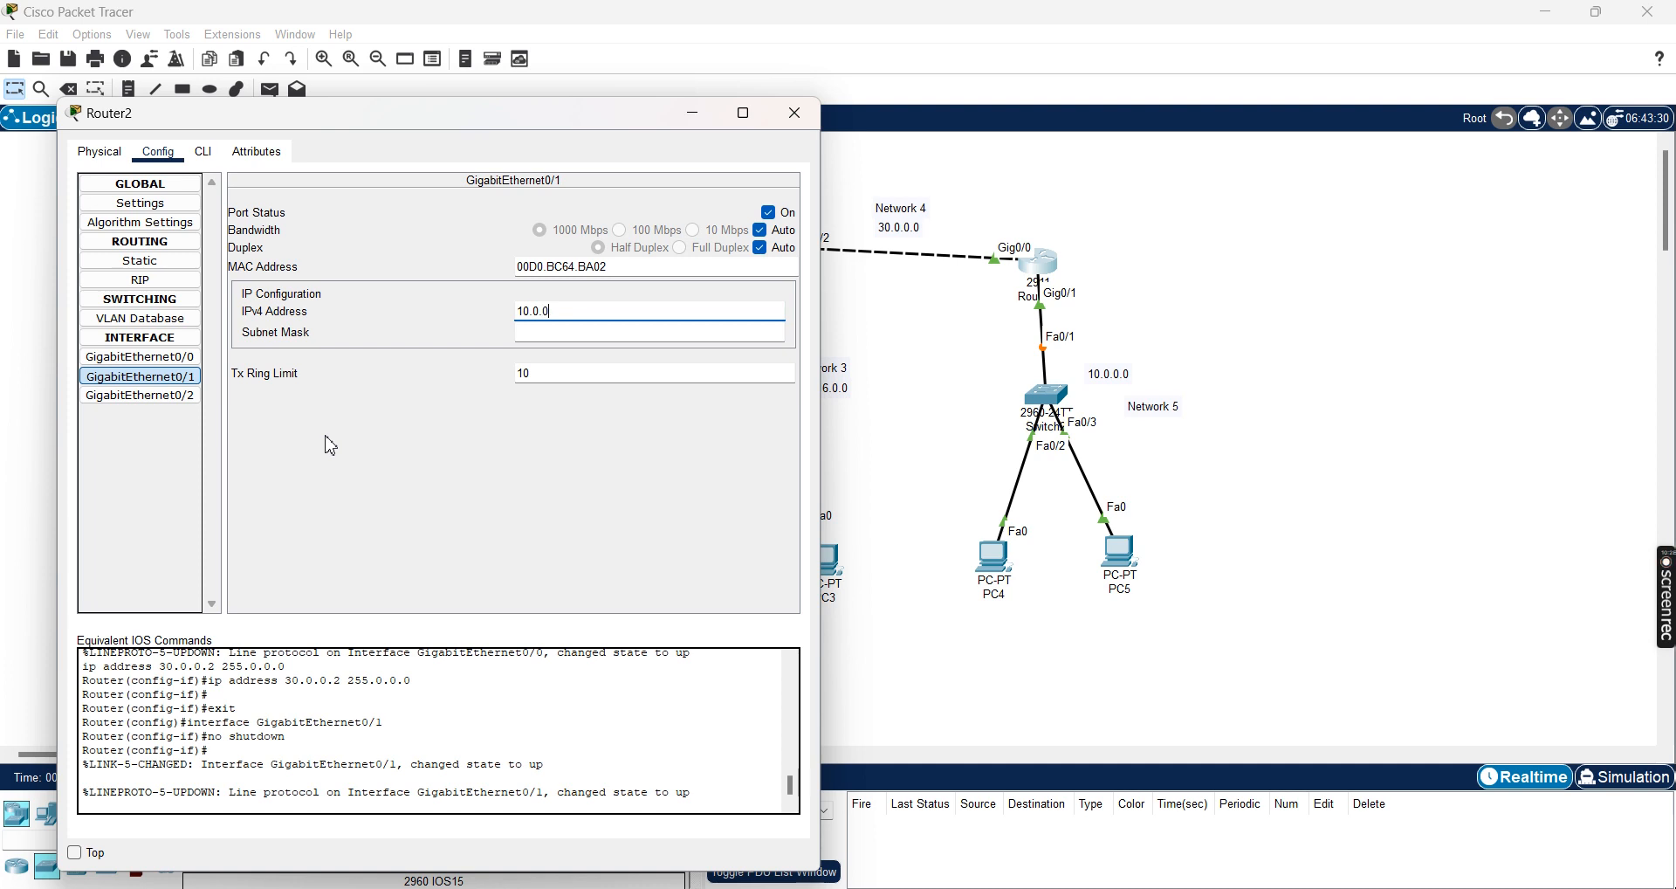
key("Return")
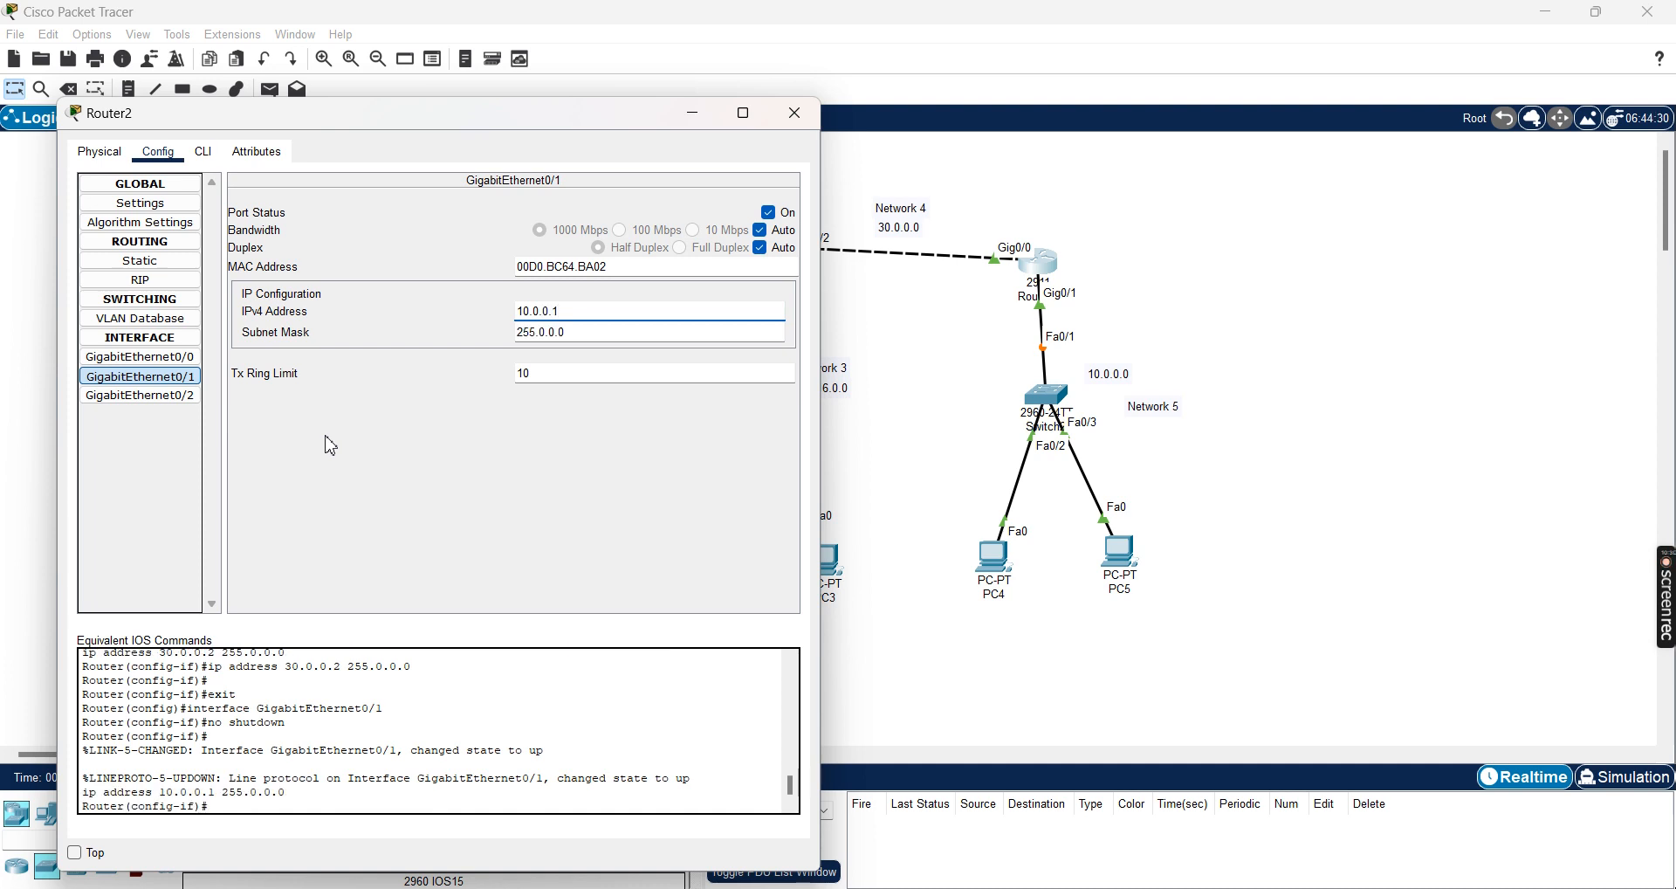
left_click(795, 113)
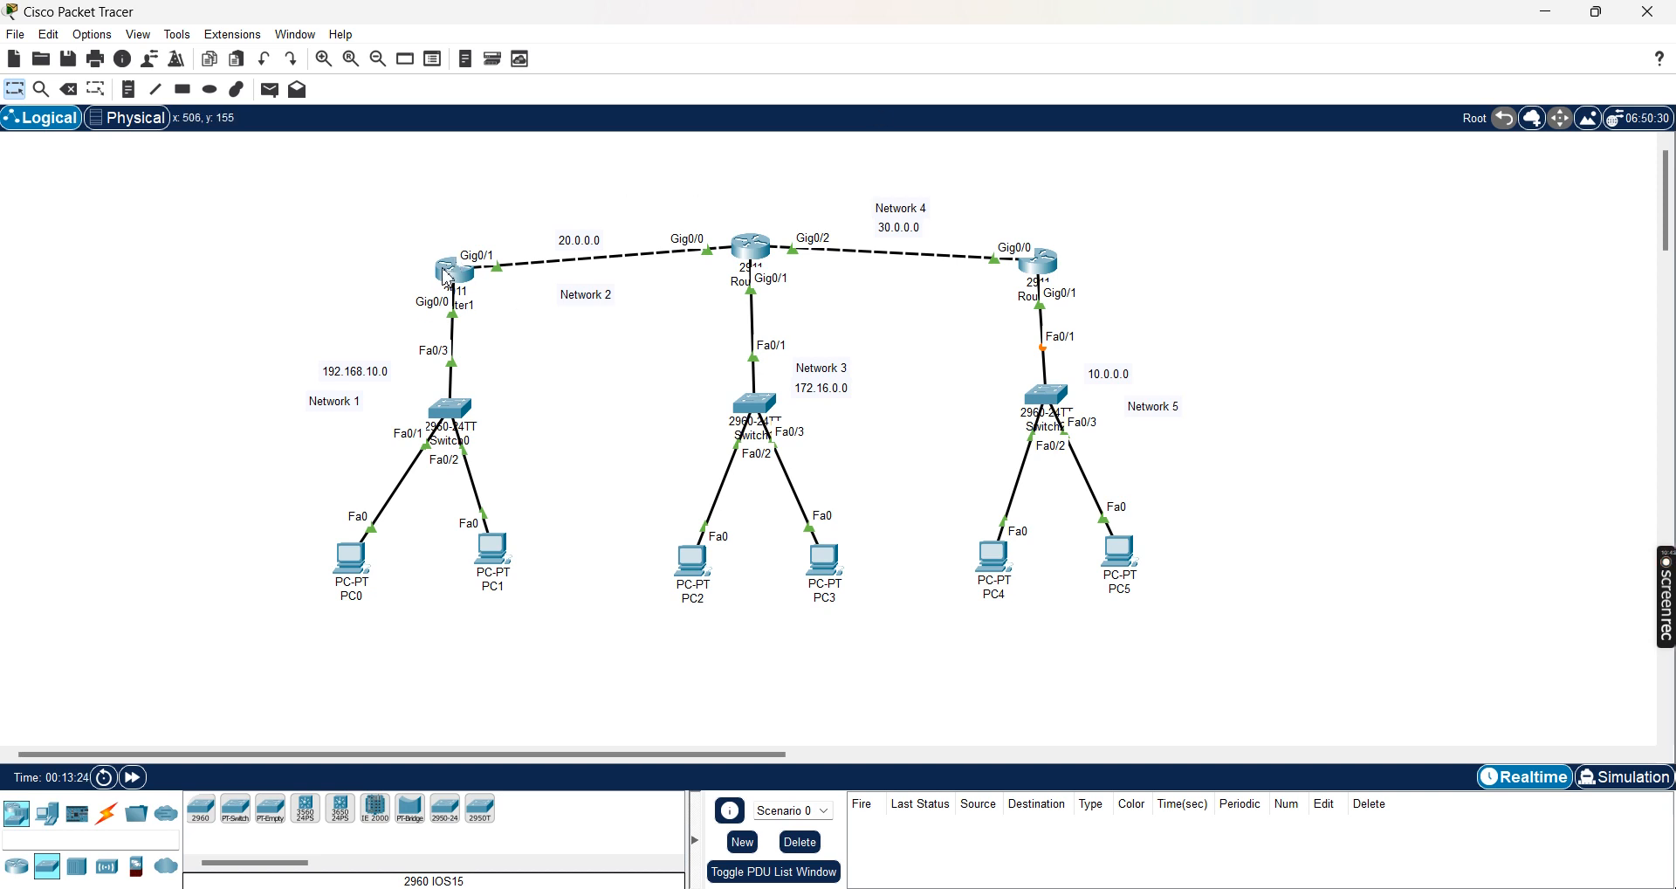
Examine which of the five networks are directly connected to each of the three routers in the topology.
mouse_move(447, 278)
left_click_drag(230, 296, 563, 666)
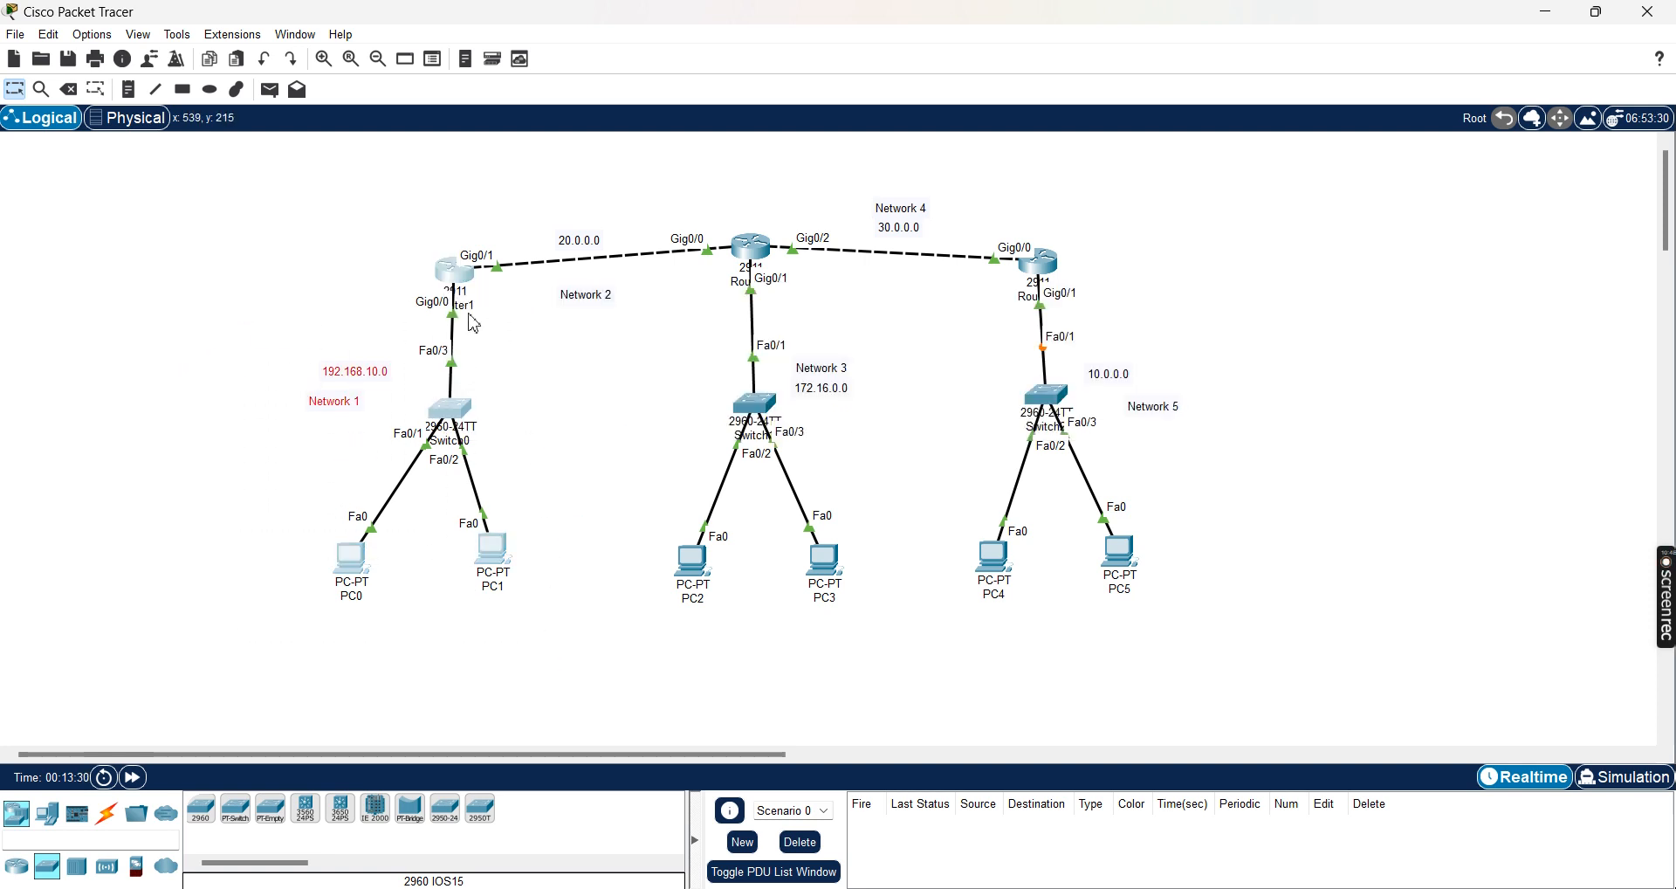
left_click_drag(494, 211, 712, 325)
left_click_drag(419, 214, 489, 306)
left_click(337, 262)
left_click_drag(672, 176, 825, 325)
left_click_drag(531, 201, 906, 653)
left_click_drag(833, 155, 973, 335)
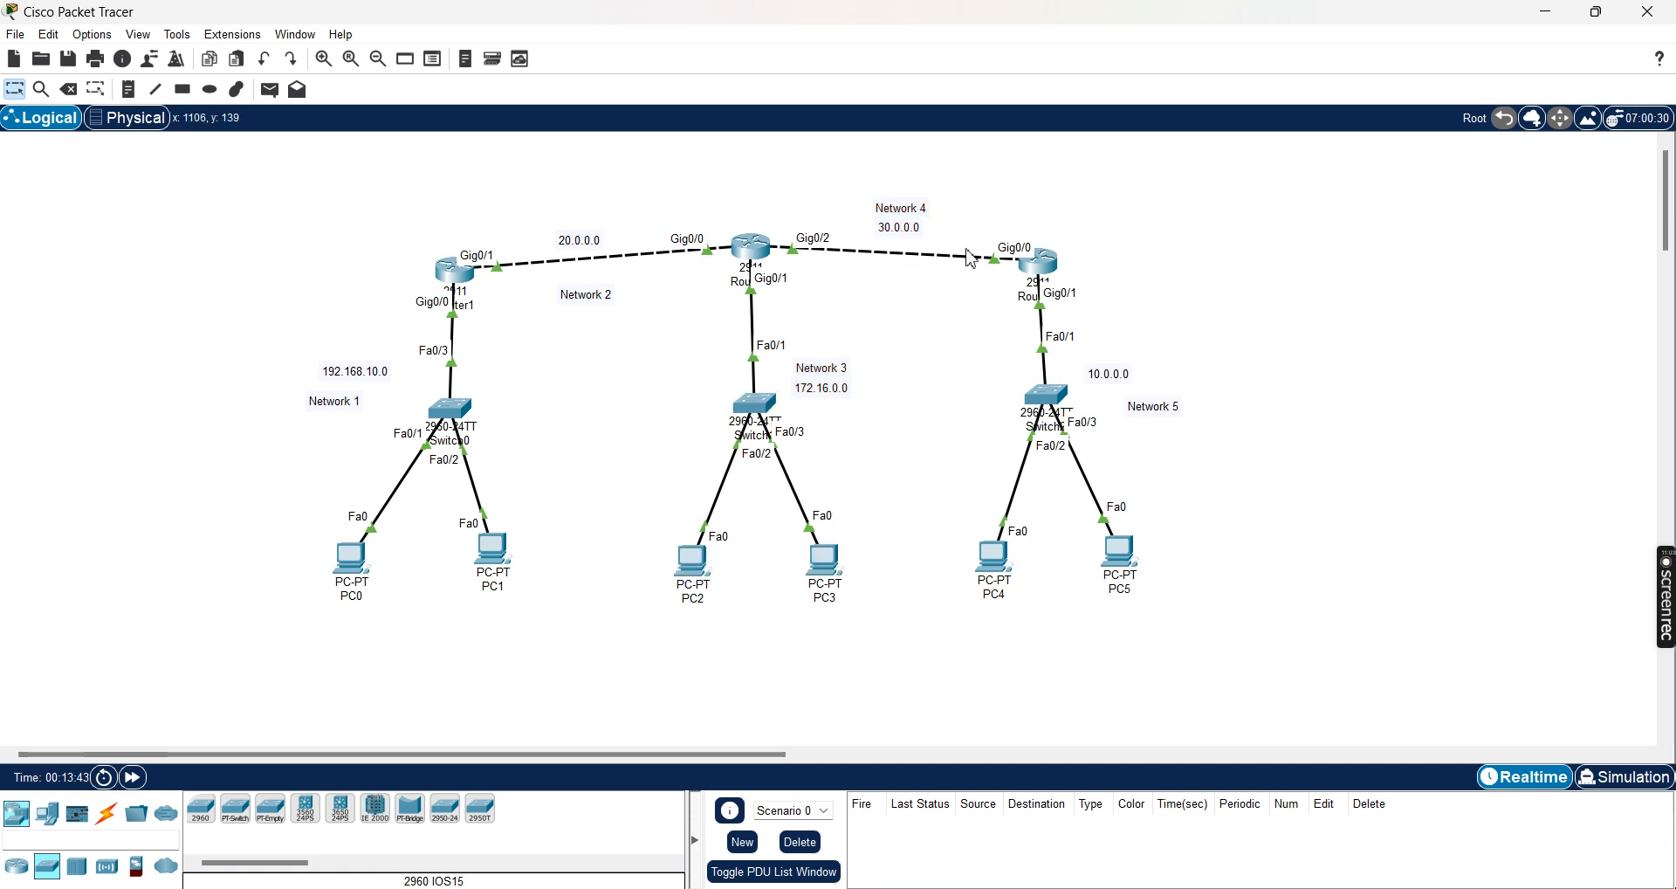
left_click_drag(968, 211, 1119, 335)
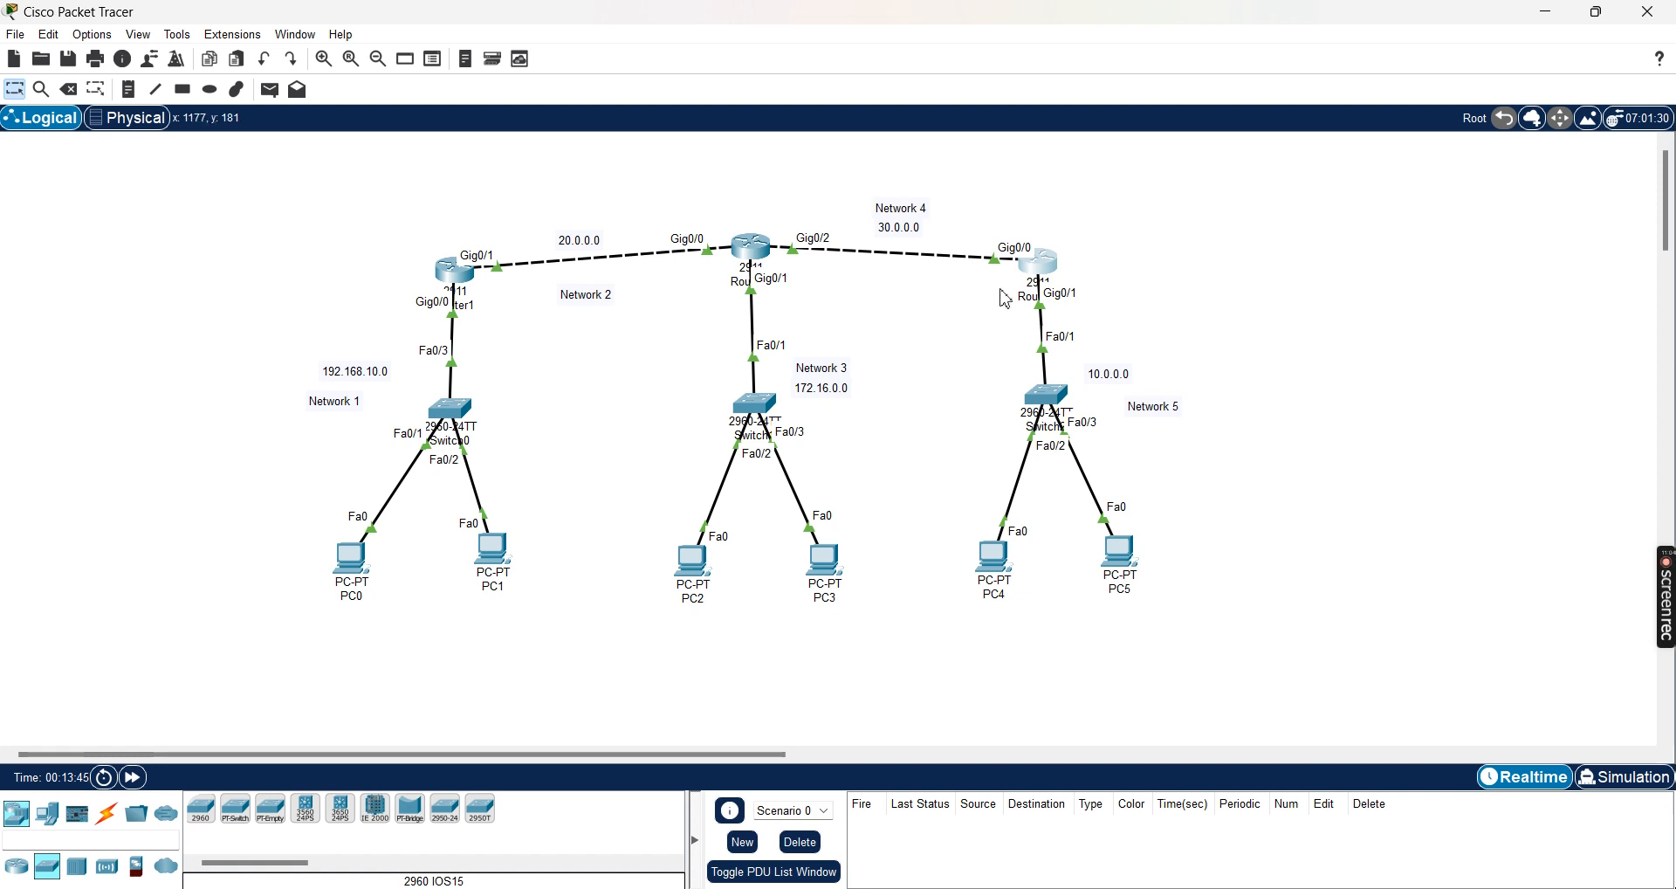
left_click_drag(829, 193, 1222, 672)
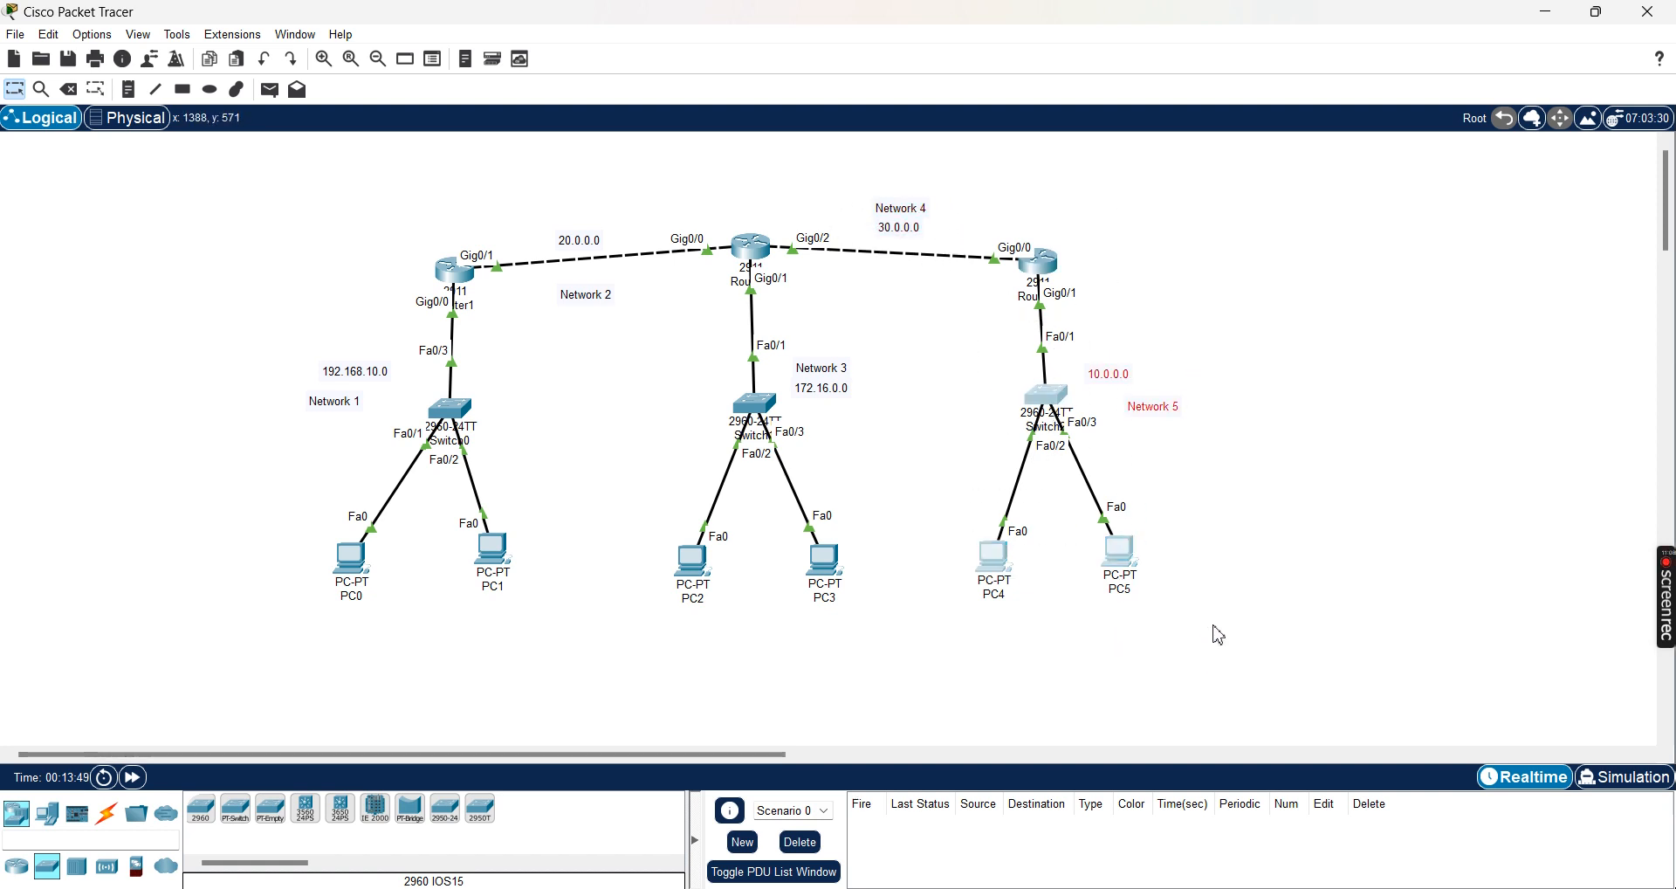
left_click(1266, 359)
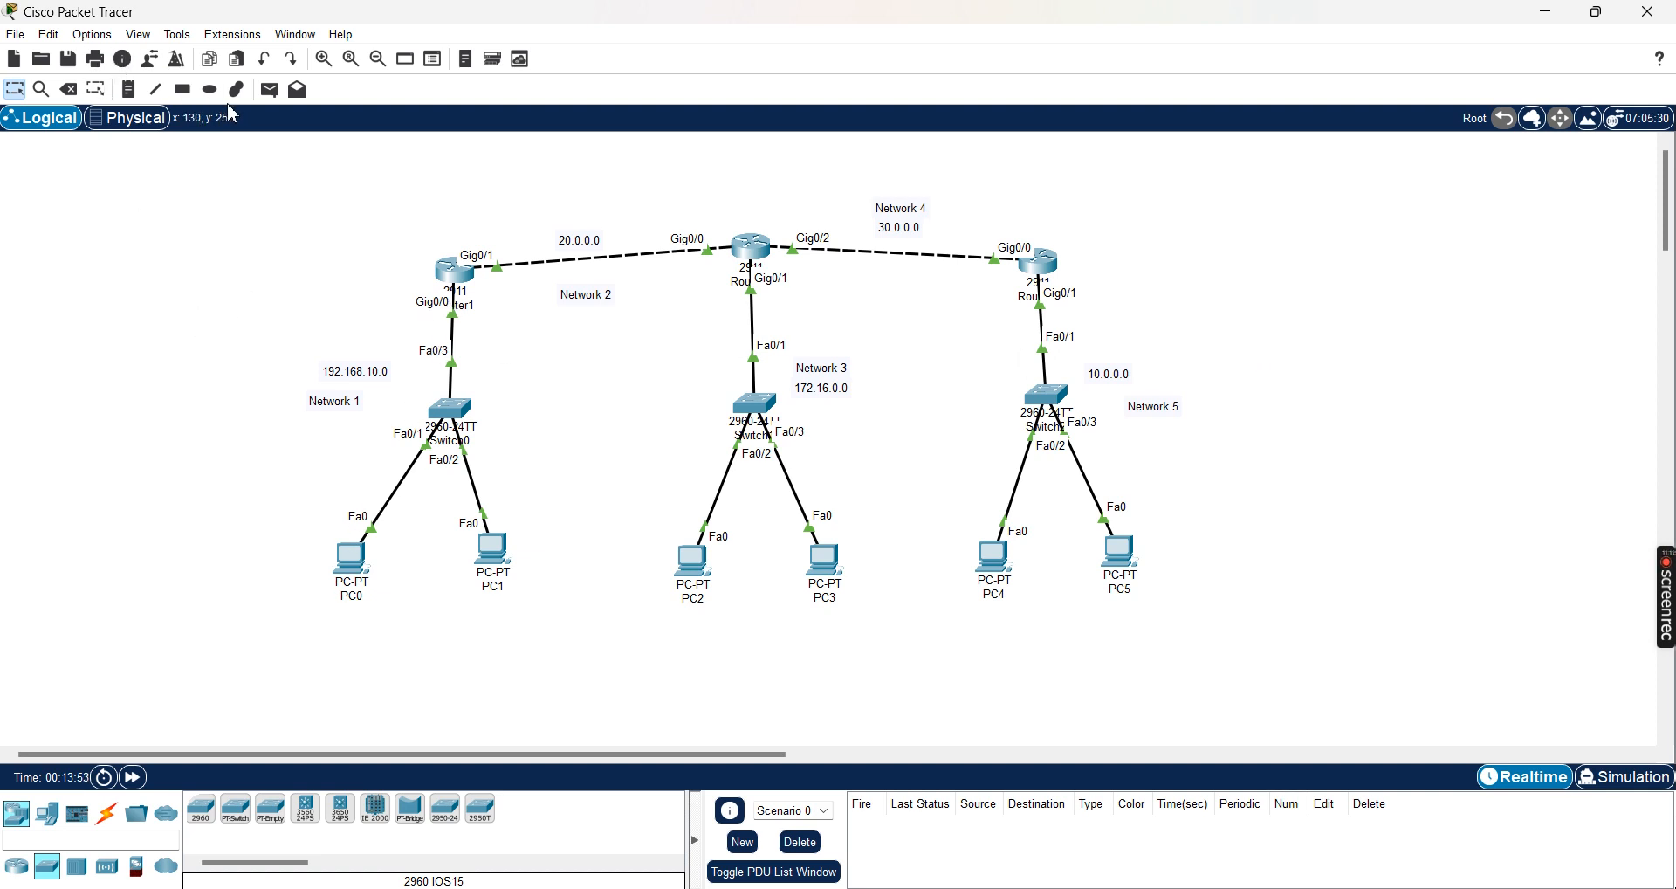
Test connectivity by sending a simple PDU from PC0 to PC4, and delete the test scenario.
left_click(270, 89)
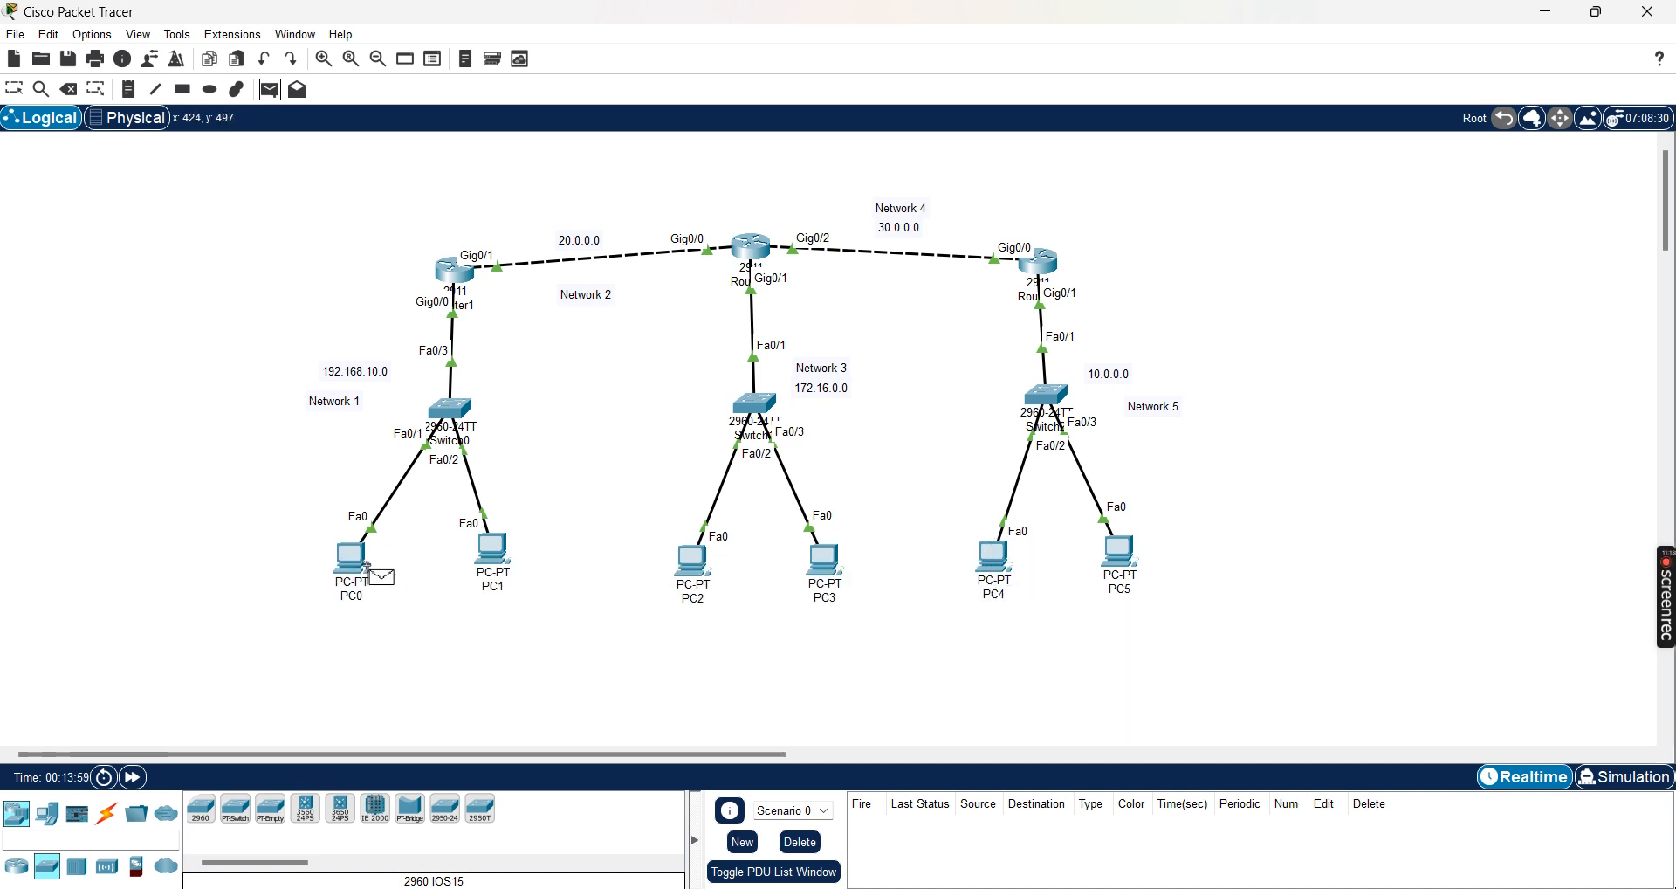
left_click(342, 554)
left_click(989, 561)
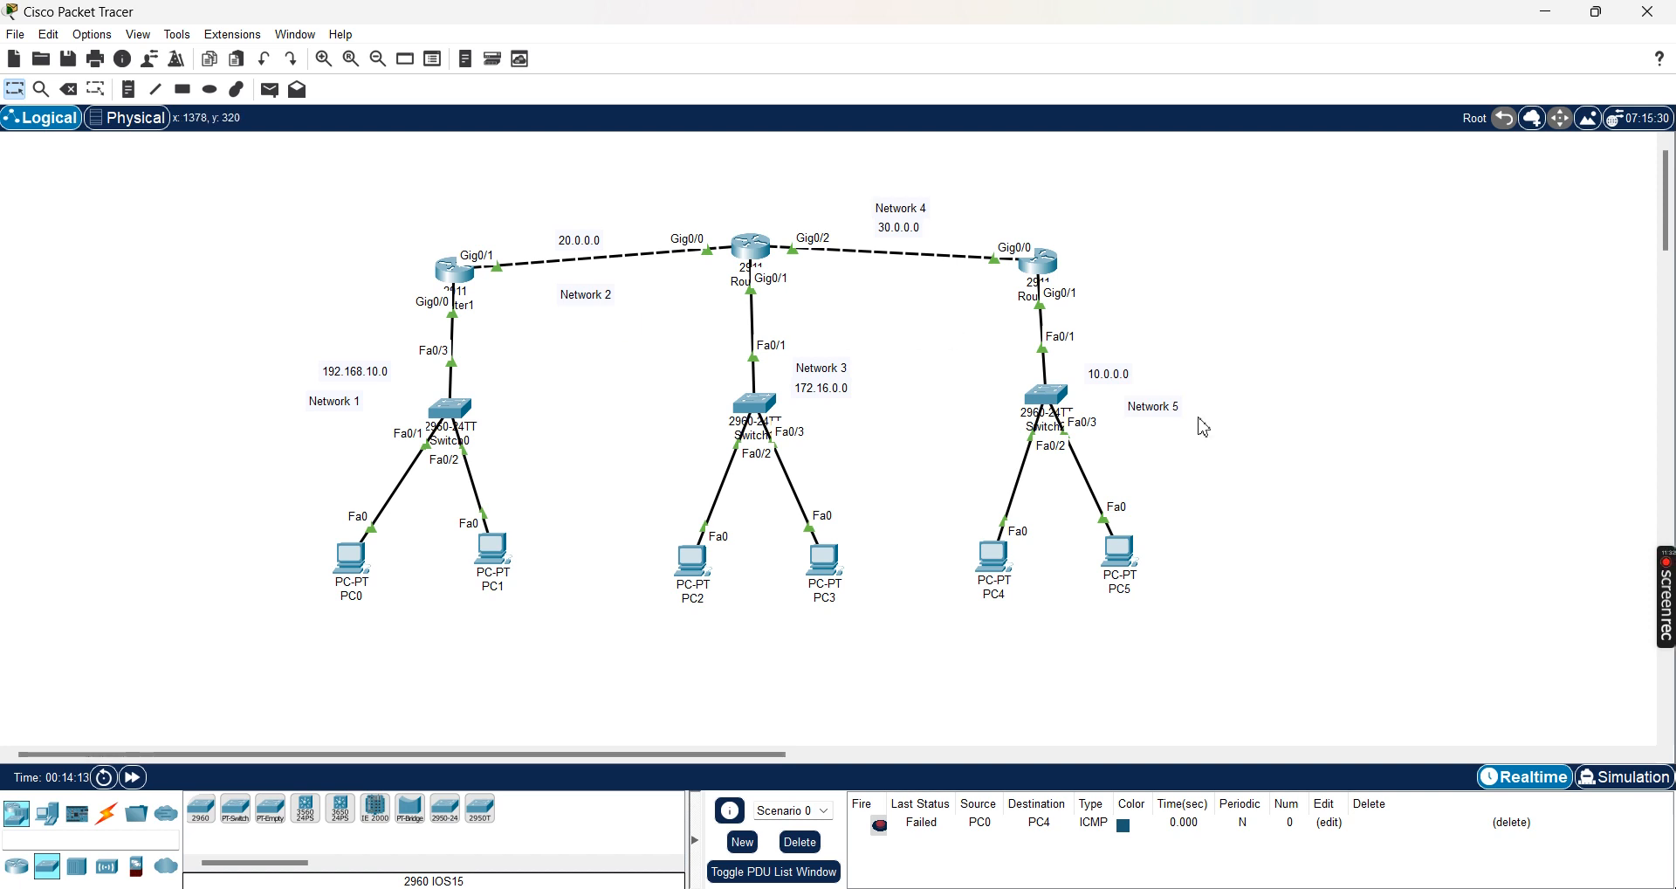
left_click(809, 846)
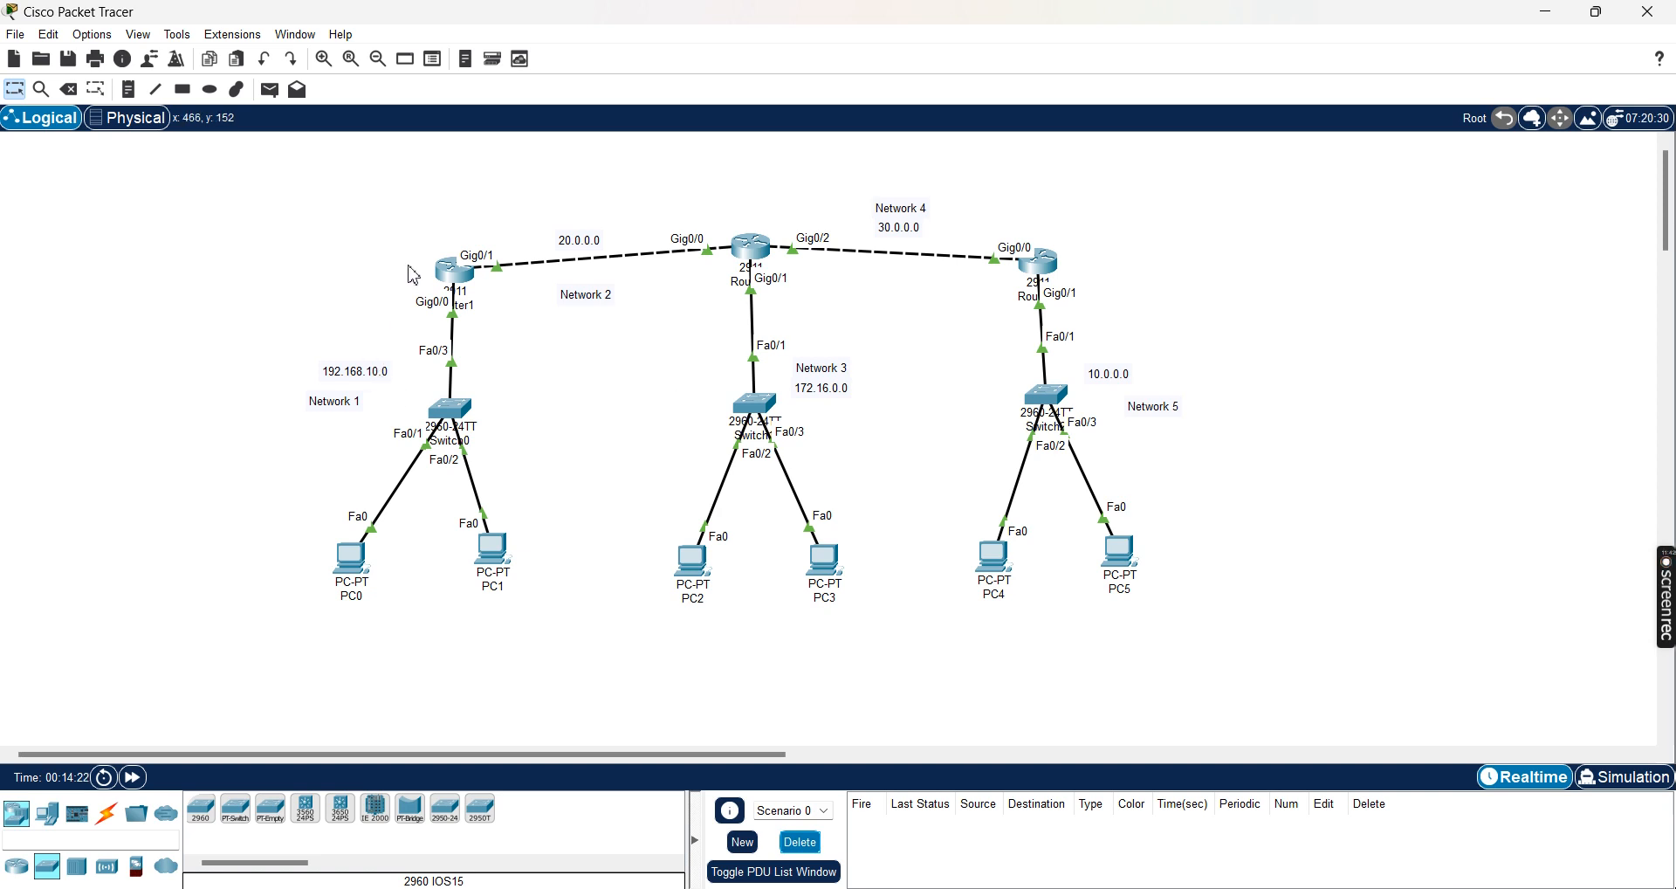
Open Router1's command line, exit interface and global configuration modes, and restart the console session at the user prompt.
left_click(458, 276)
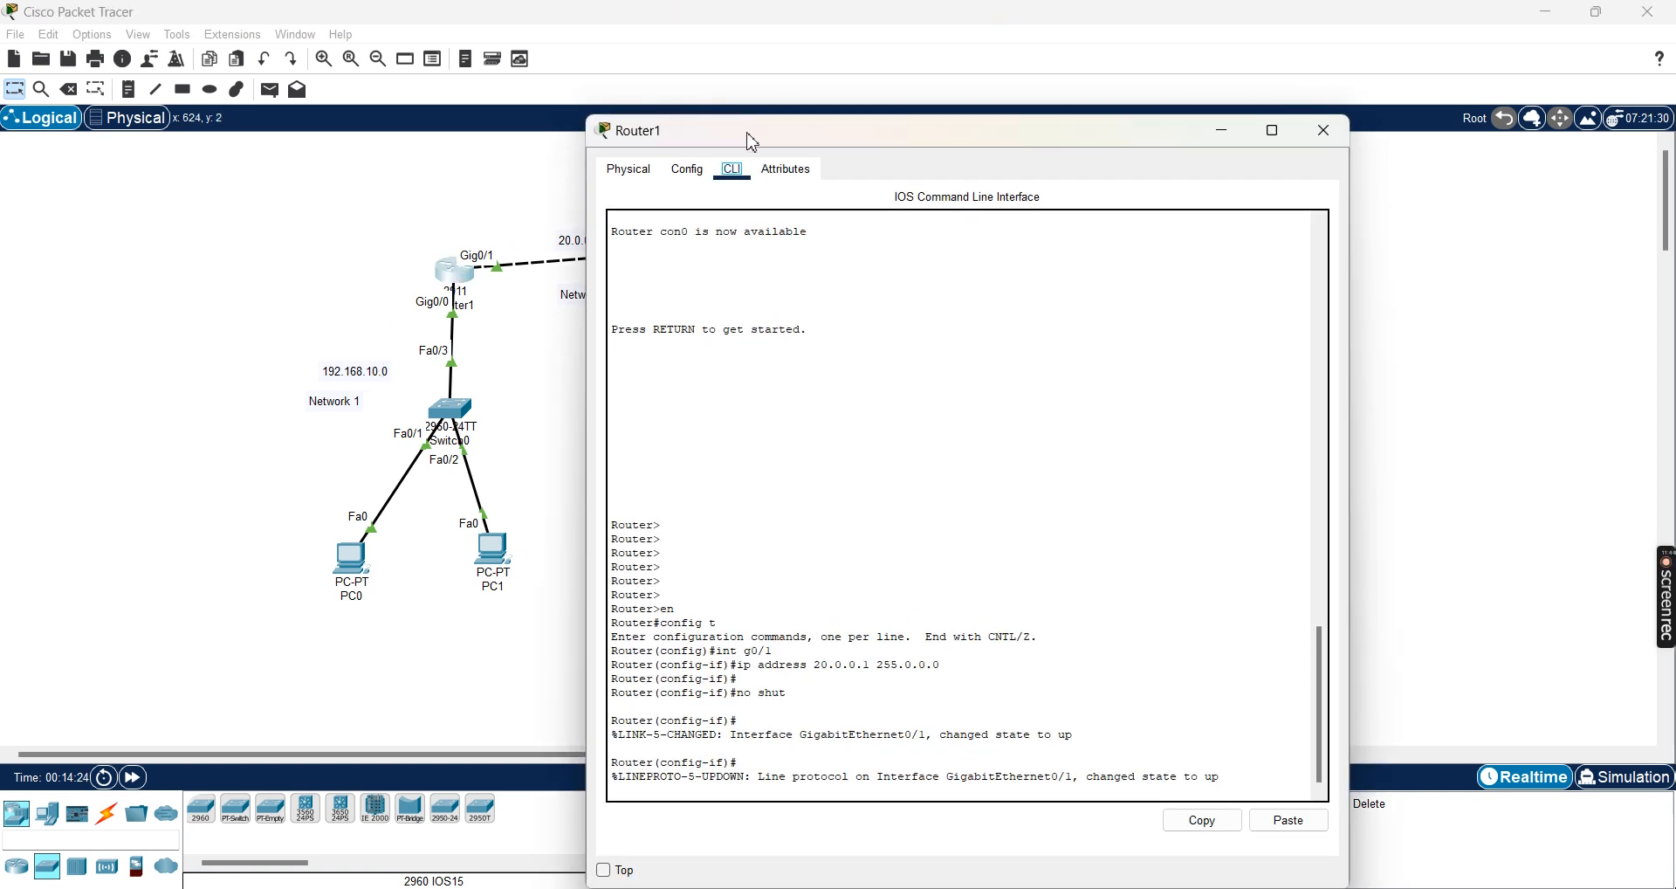
left_click_drag(749, 138, 935, 105)
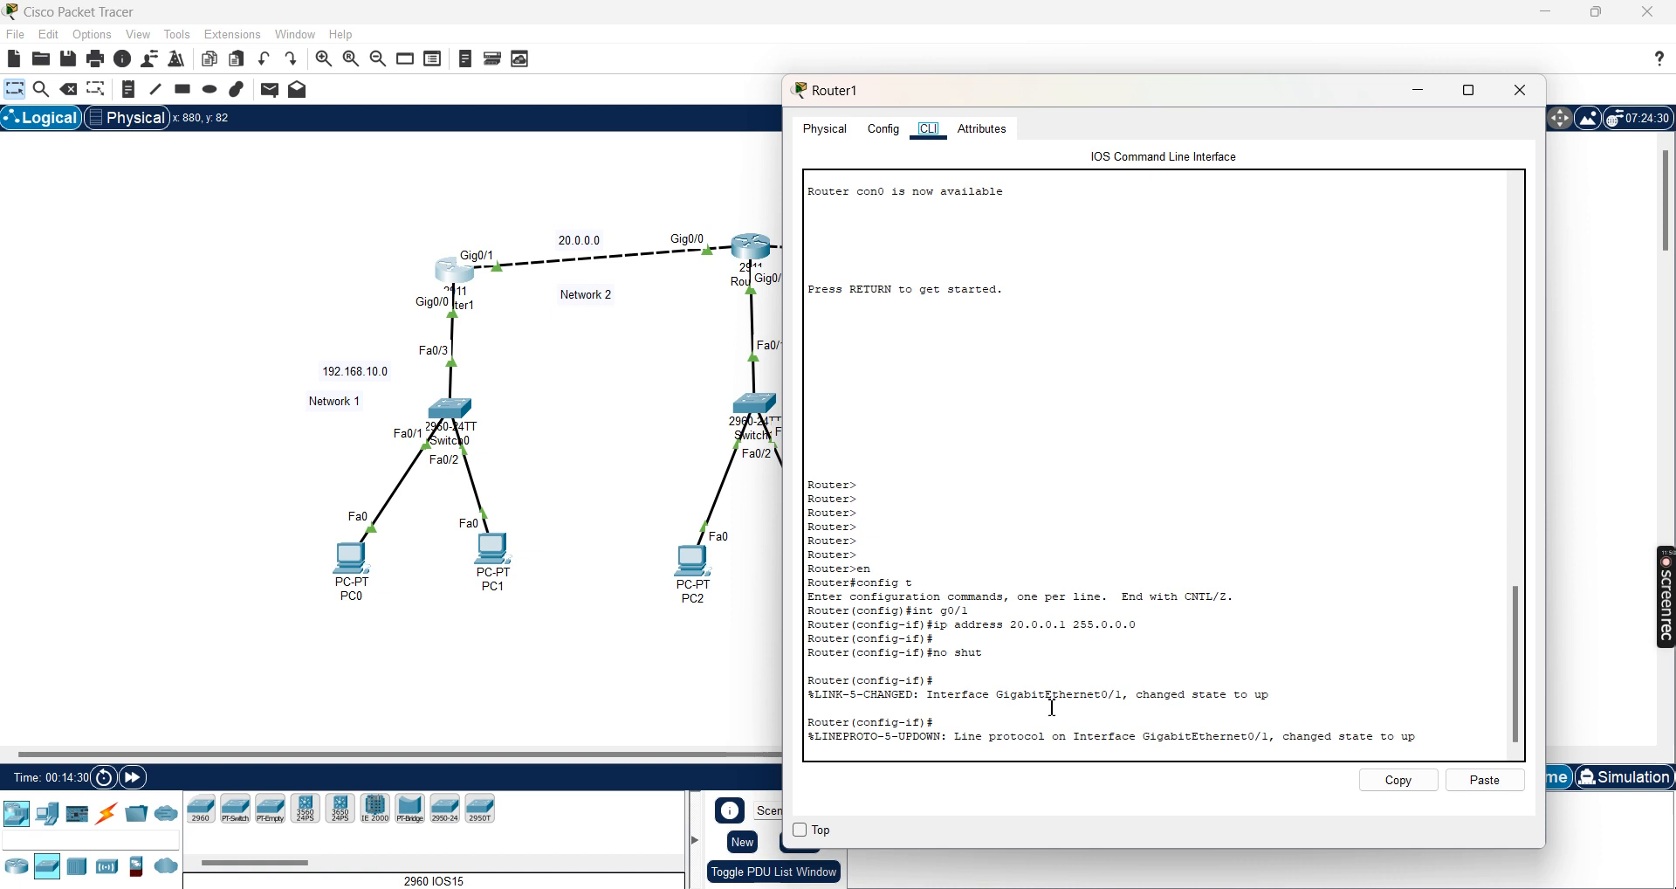
scroll(997, 753, "up", 1)
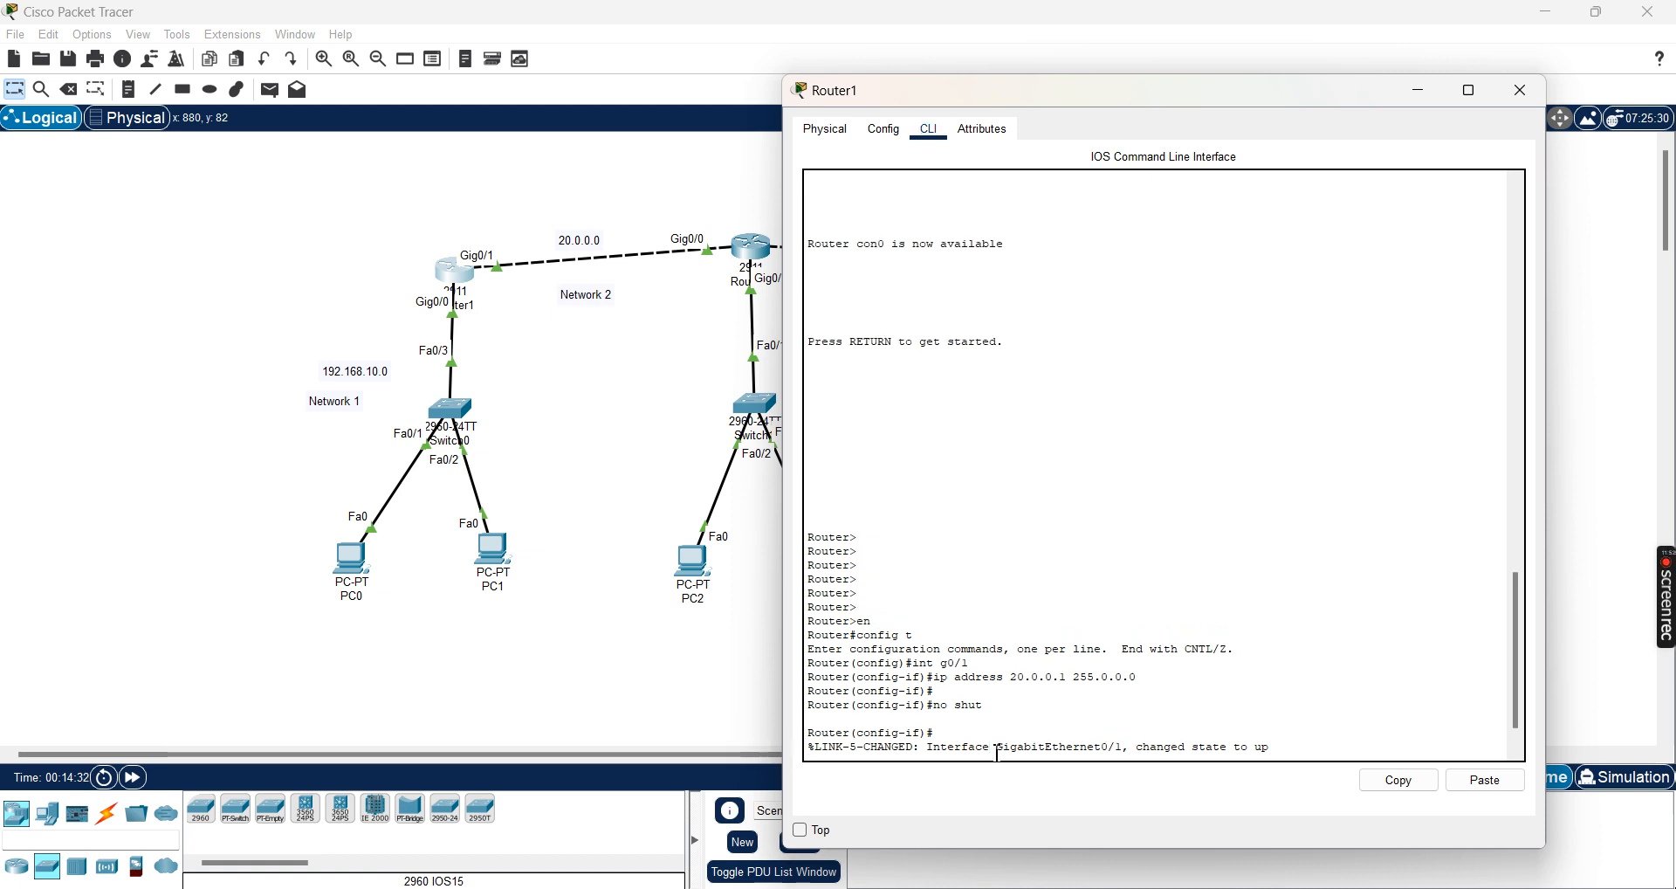
scroll(1367, 753, "down", 1)
key("Return")
key("Return")
key("Return")
key("Return")
key("Return")
type("ex")
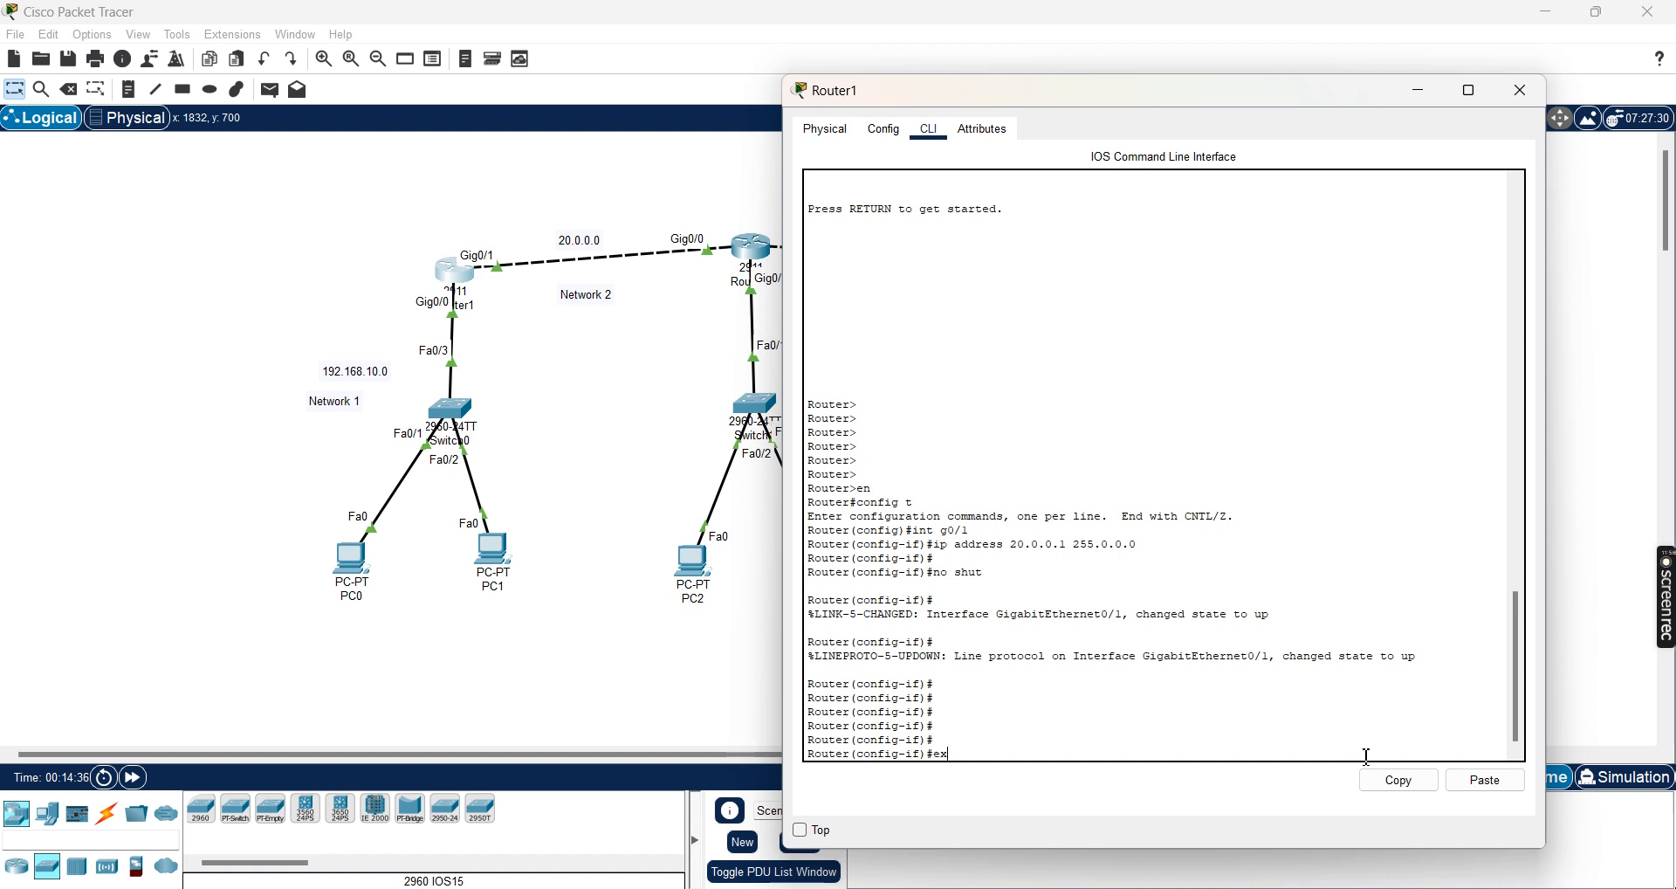
type("it")
key("Return")
type("exit")
key("Return")
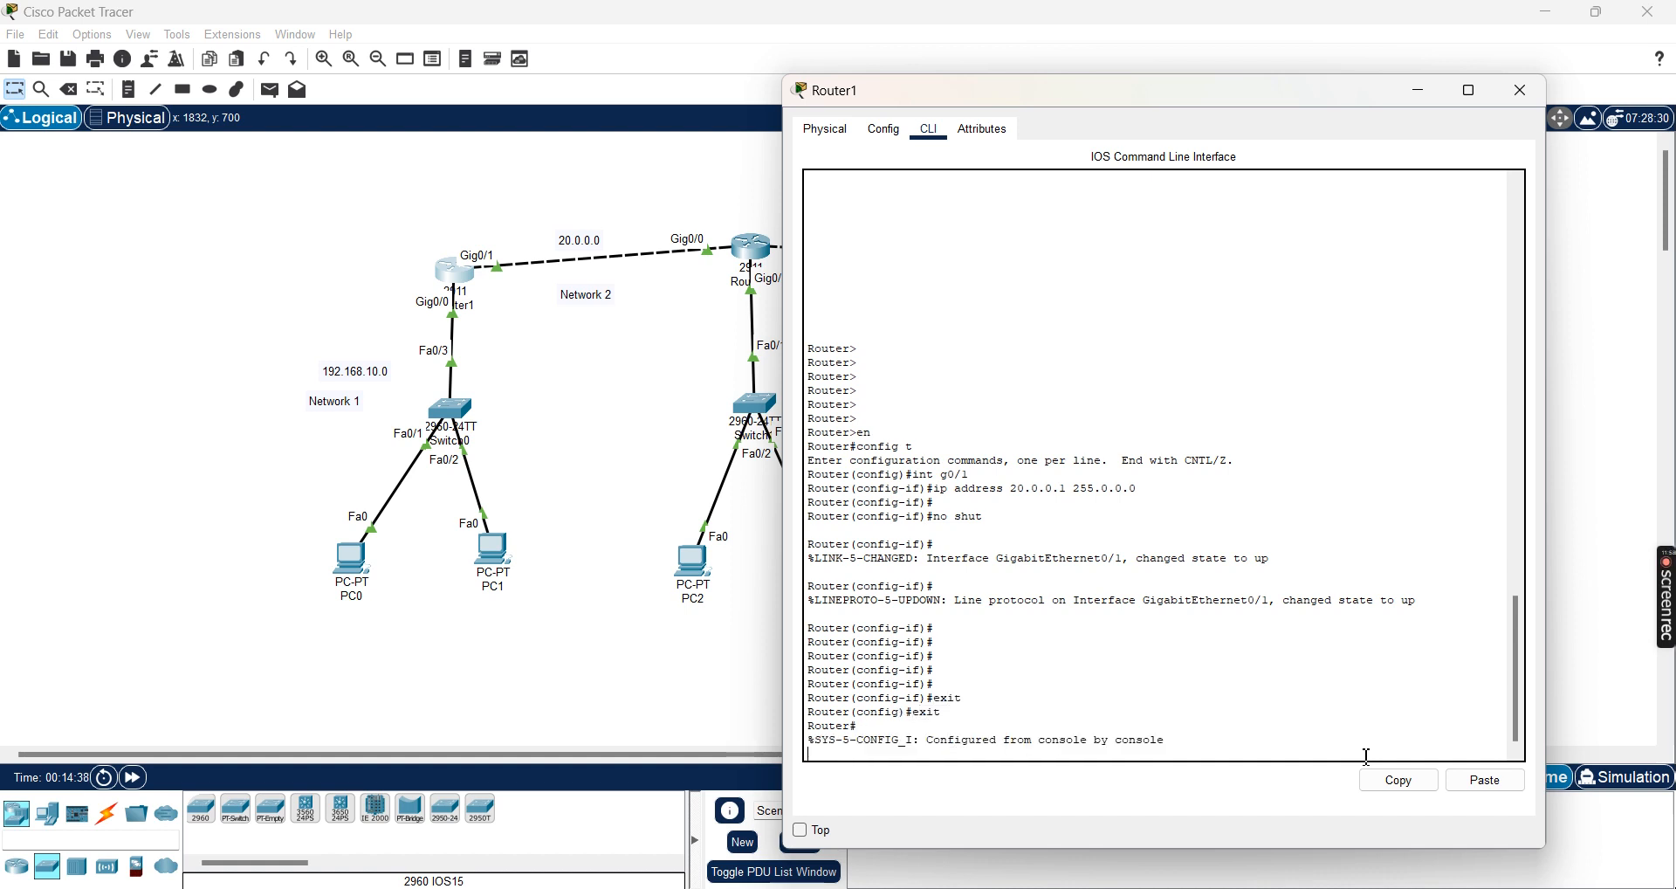
type("exit")
key("Return")
key("Return")
key("Return")
key("Return")
key("Return")
key("Return")
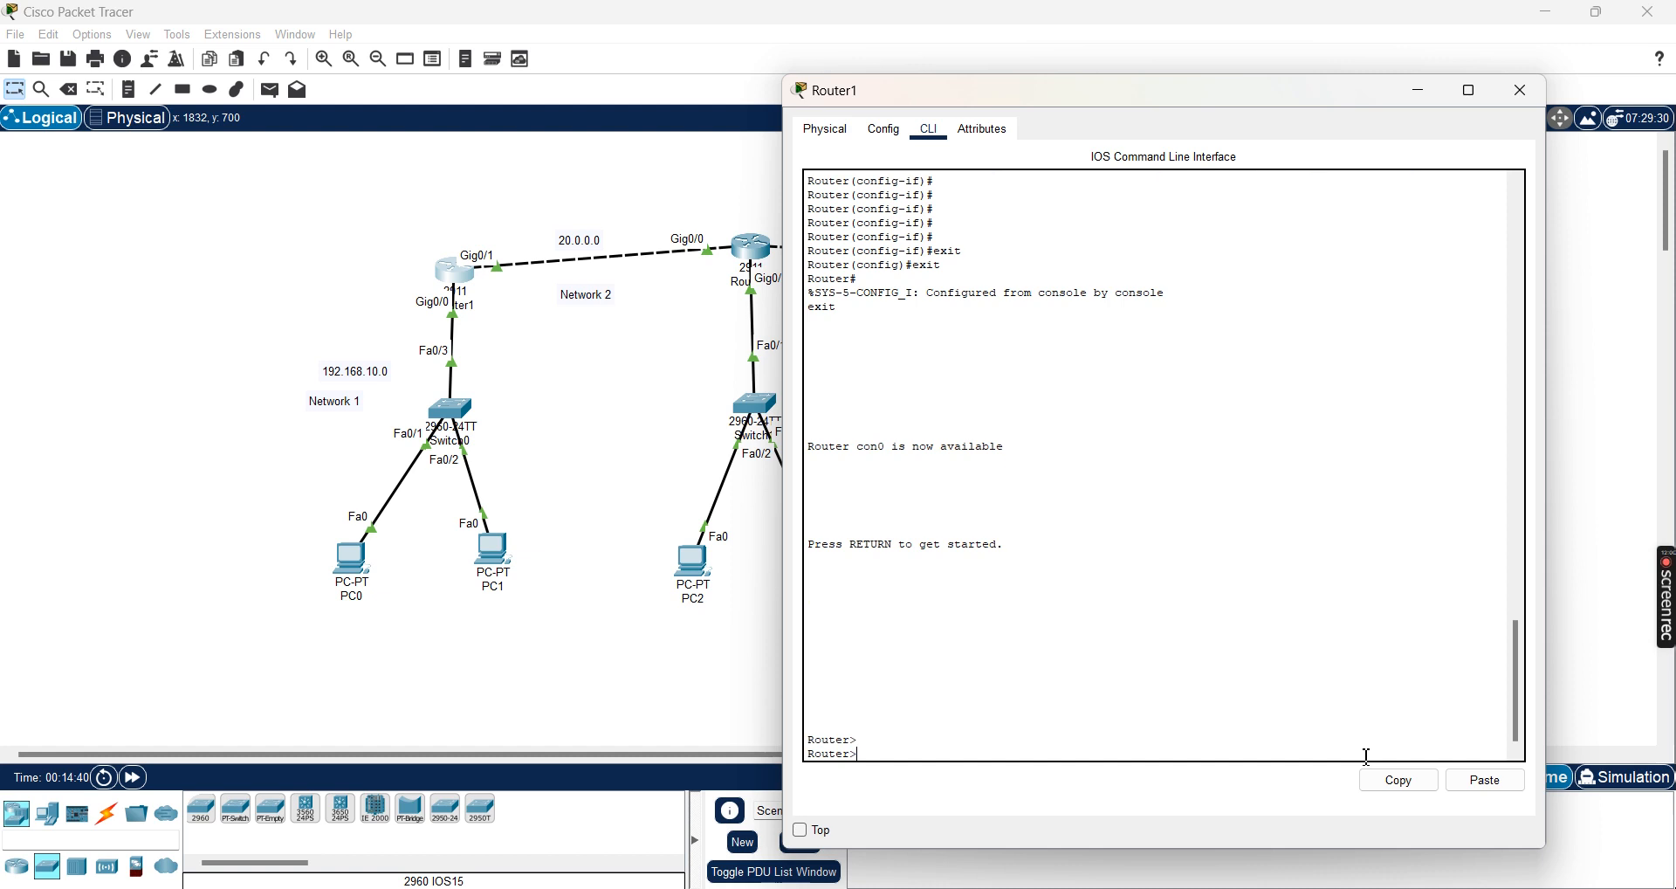
Enter privileged mode on Router1 and display its routing table with show ip route.
type("en")
key("Return")
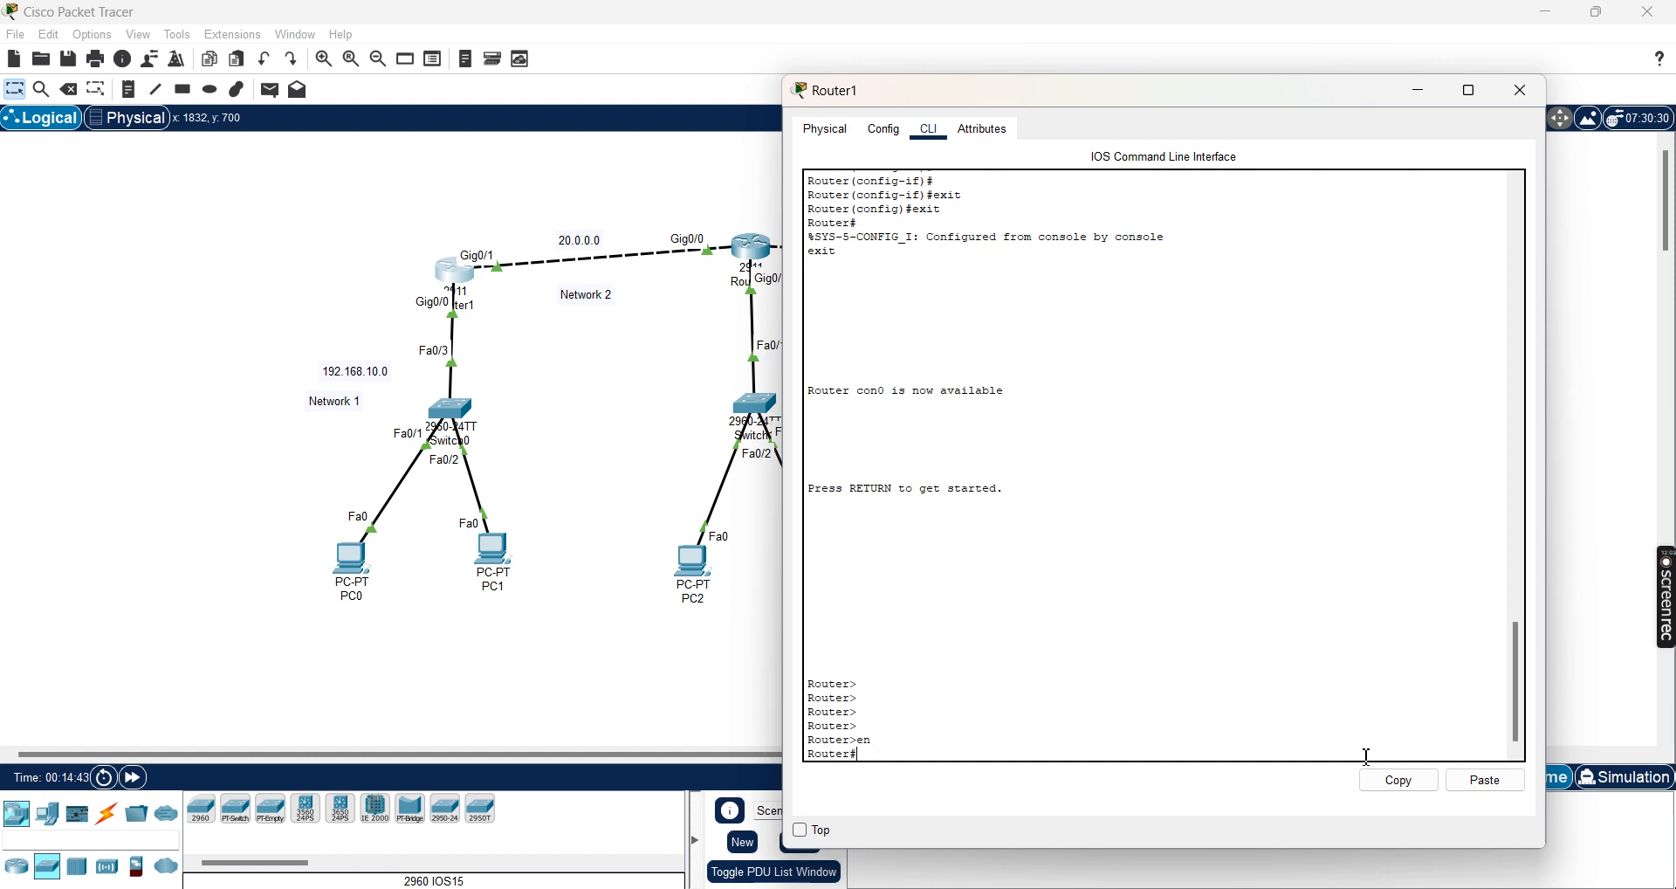
key("Return")
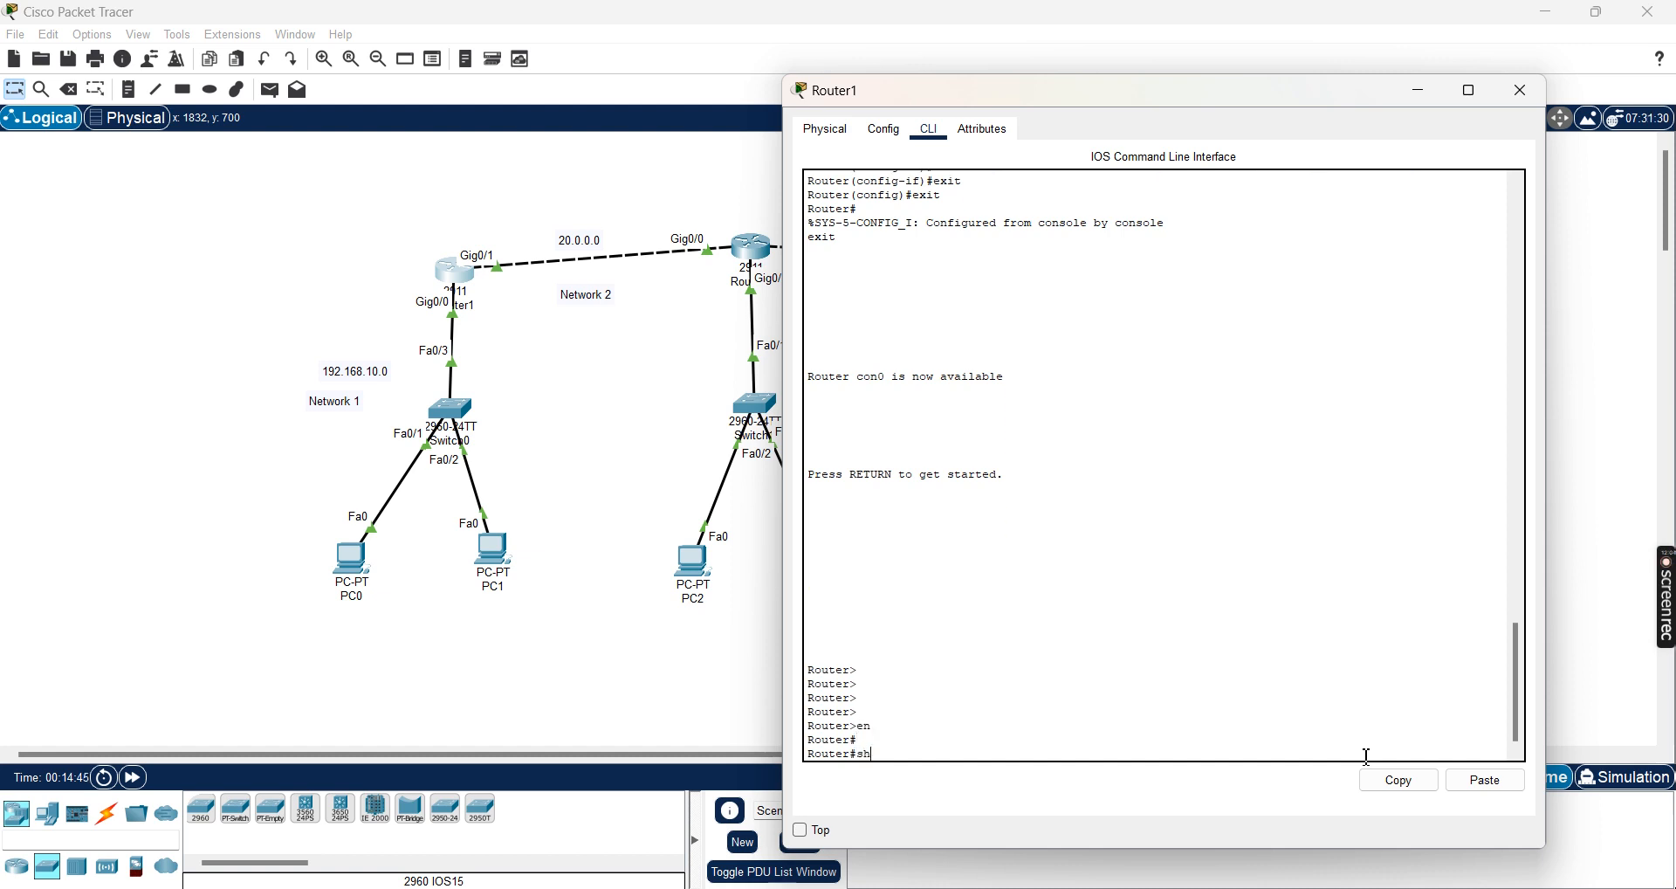
type("show ip route")
key("Return")
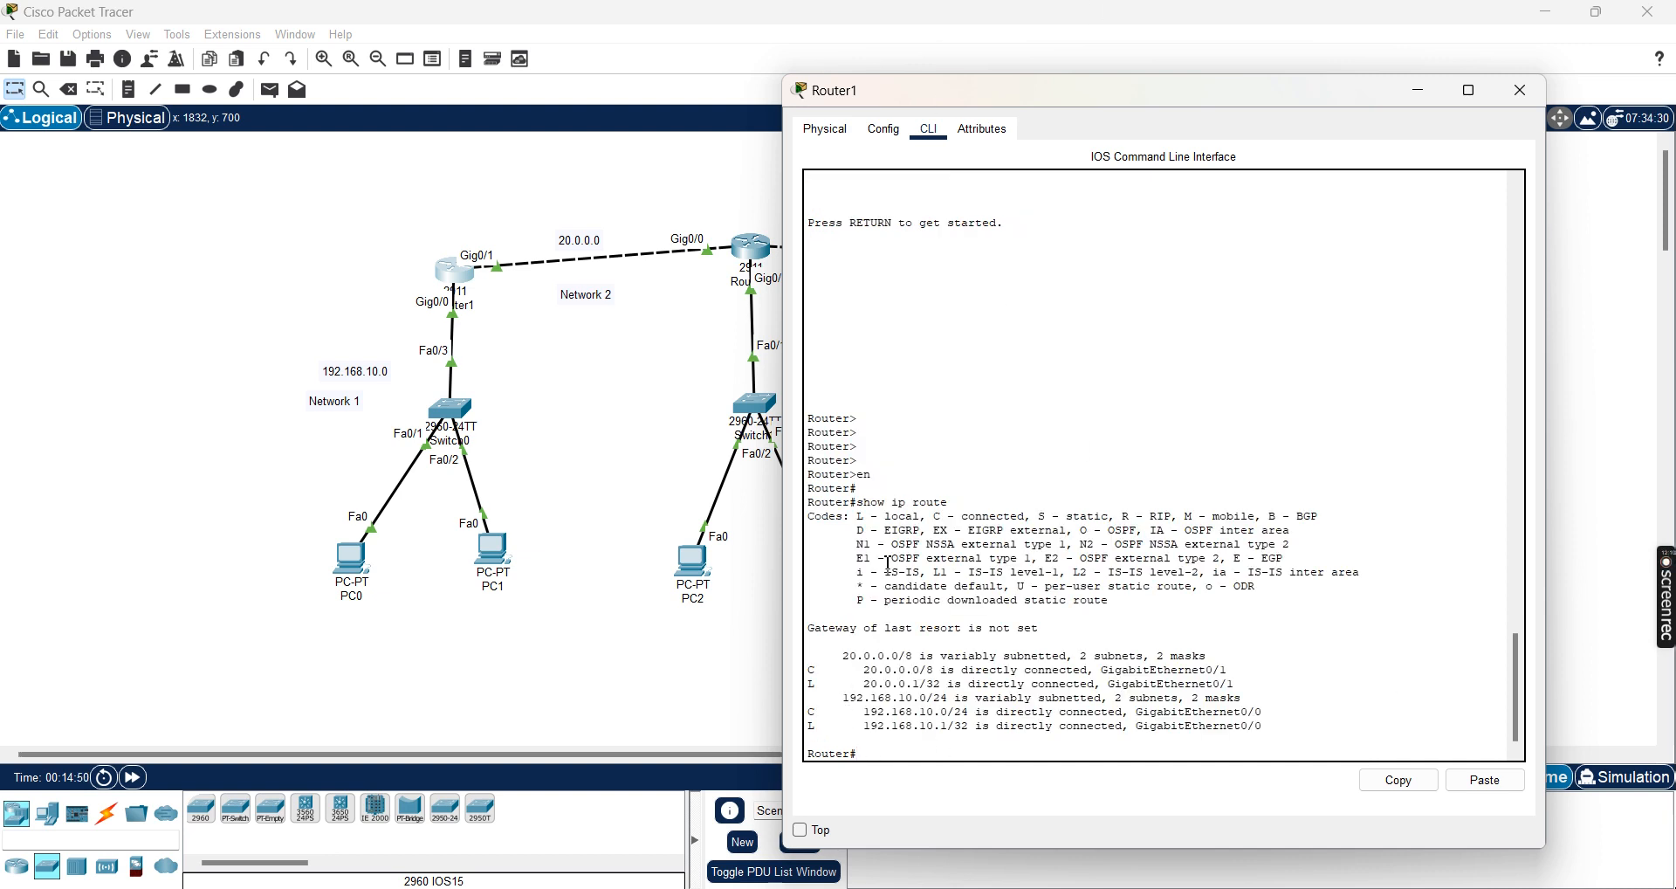
Examine the connected and local entries in Router1's routing table against the topology, and close the router's window.
left_click_drag(896, 98, 1010, 65)
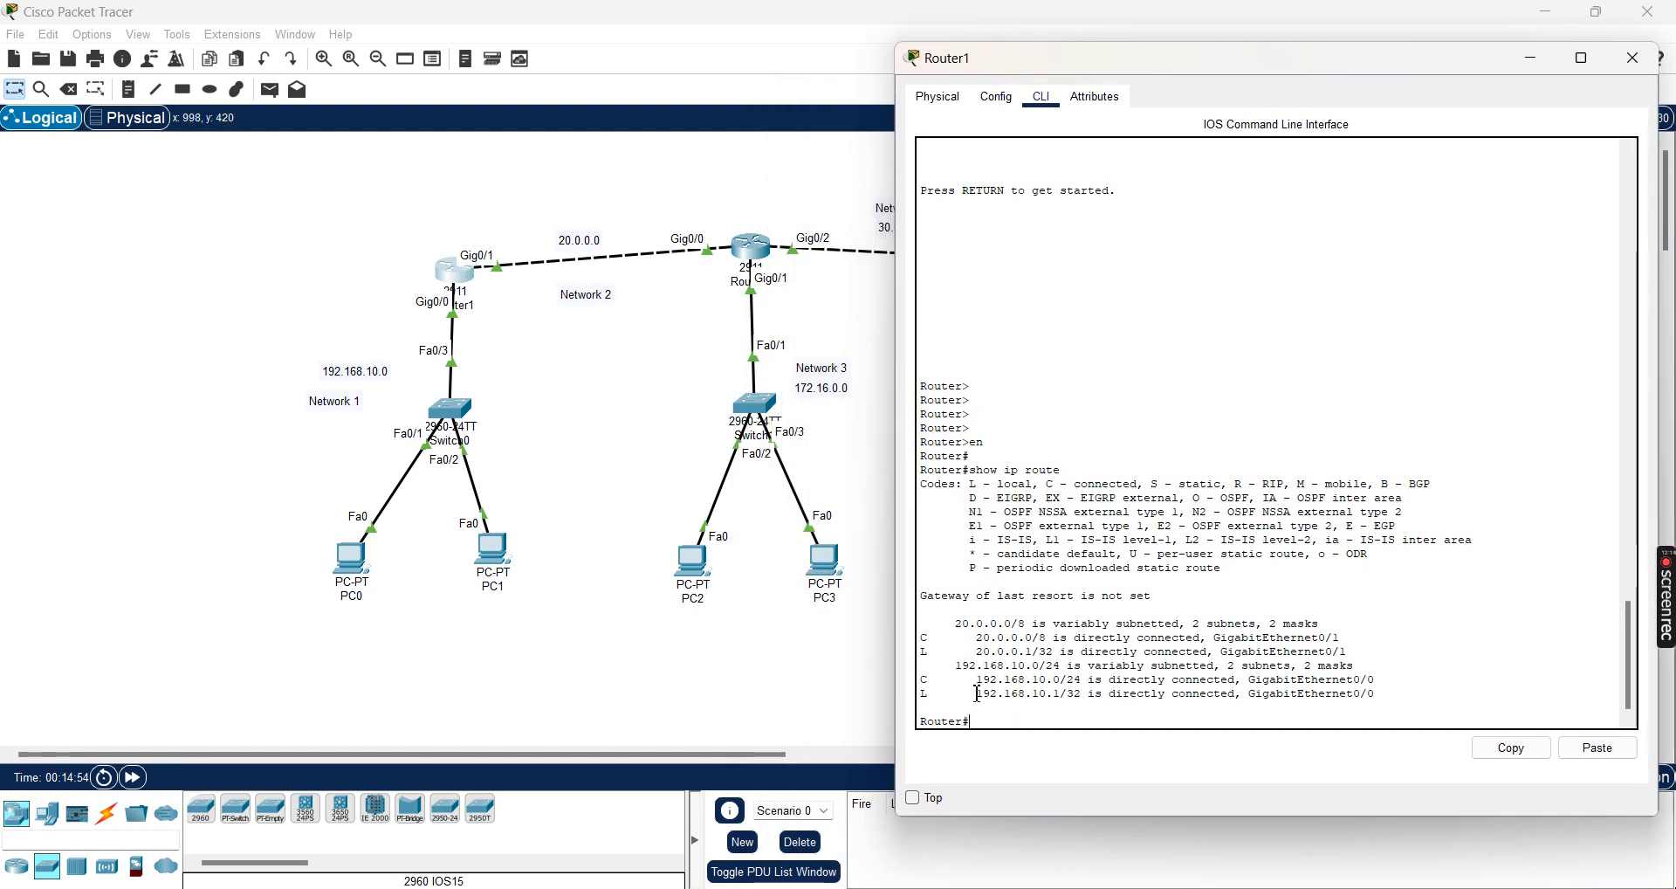
left_click_drag(994, 702, 1082, 698)
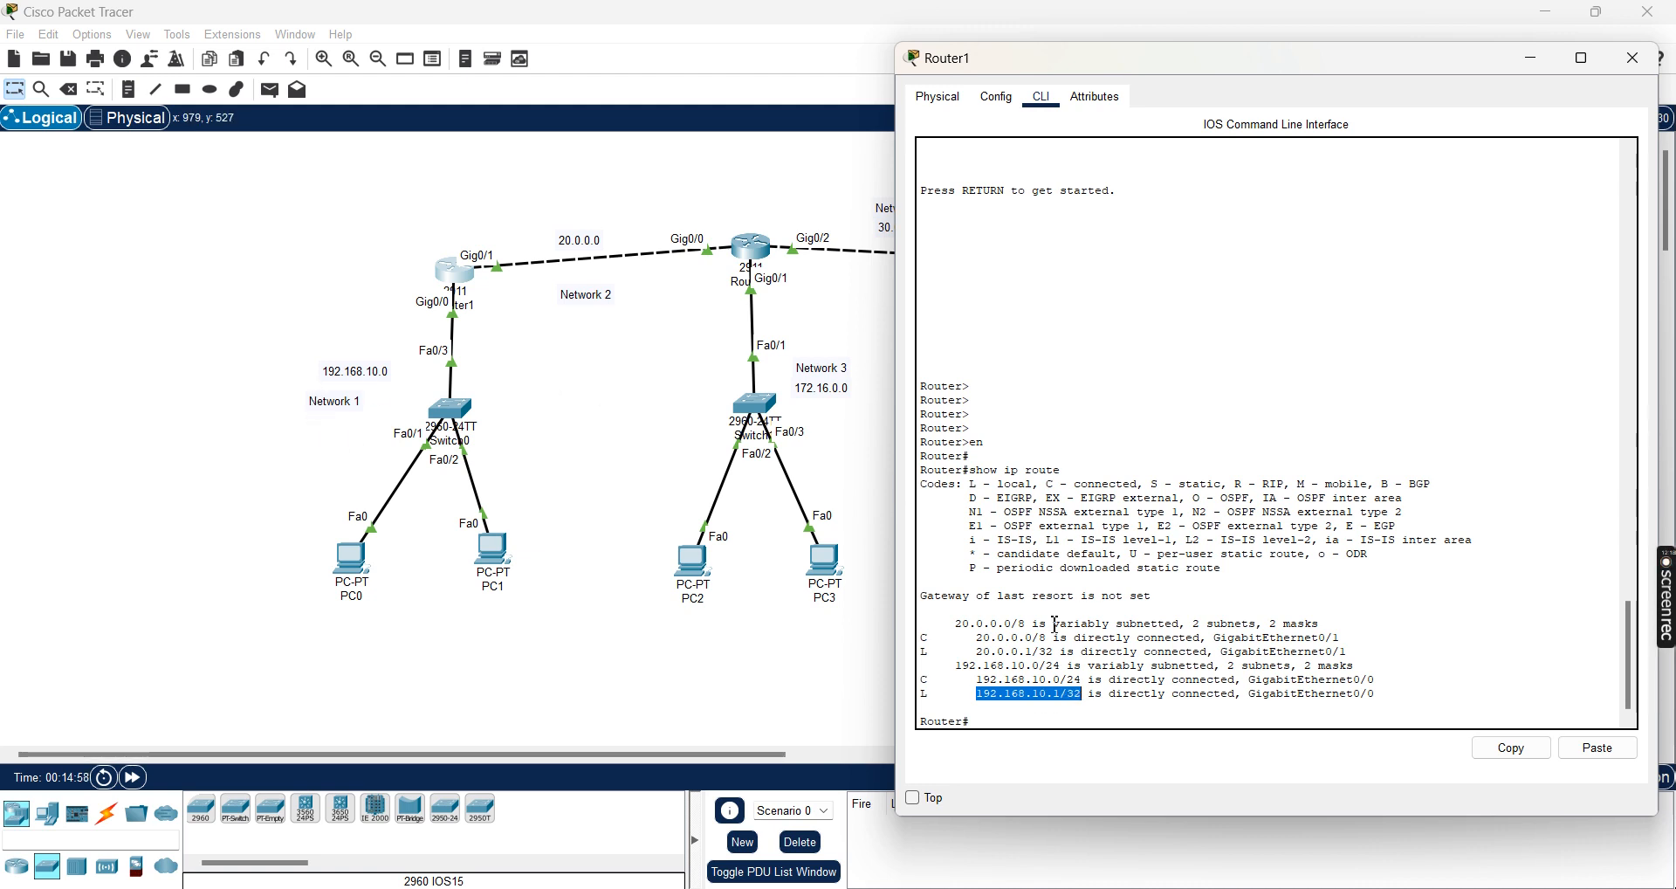
left_click_drag(977, 653, 1056, 657)
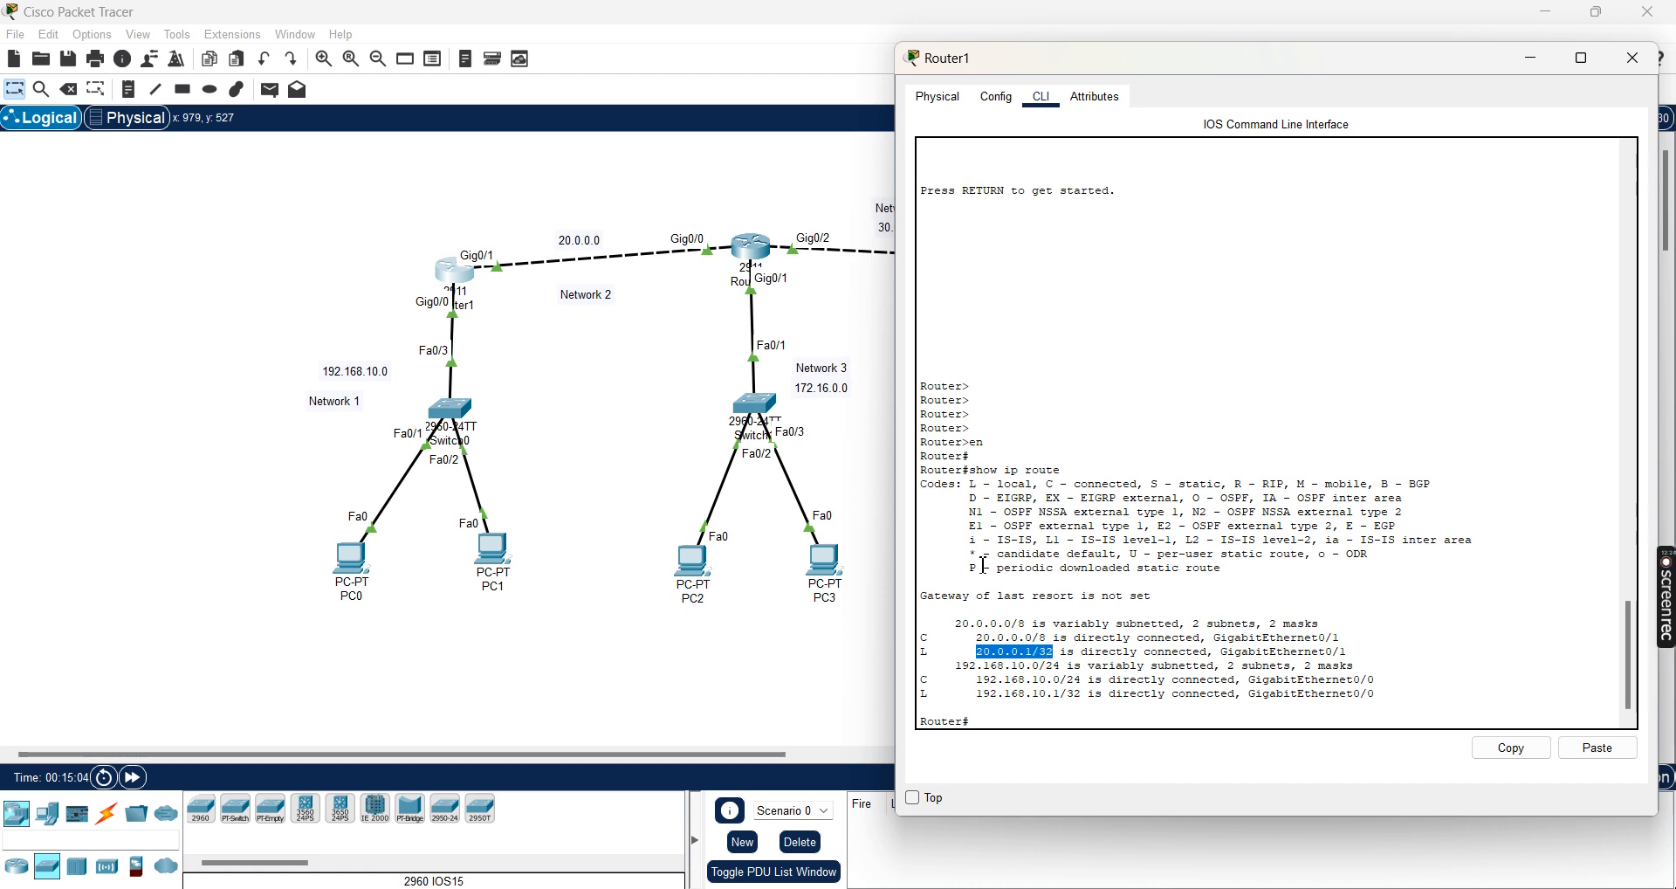
left_click_drag(1007, 67, 1093, 74)
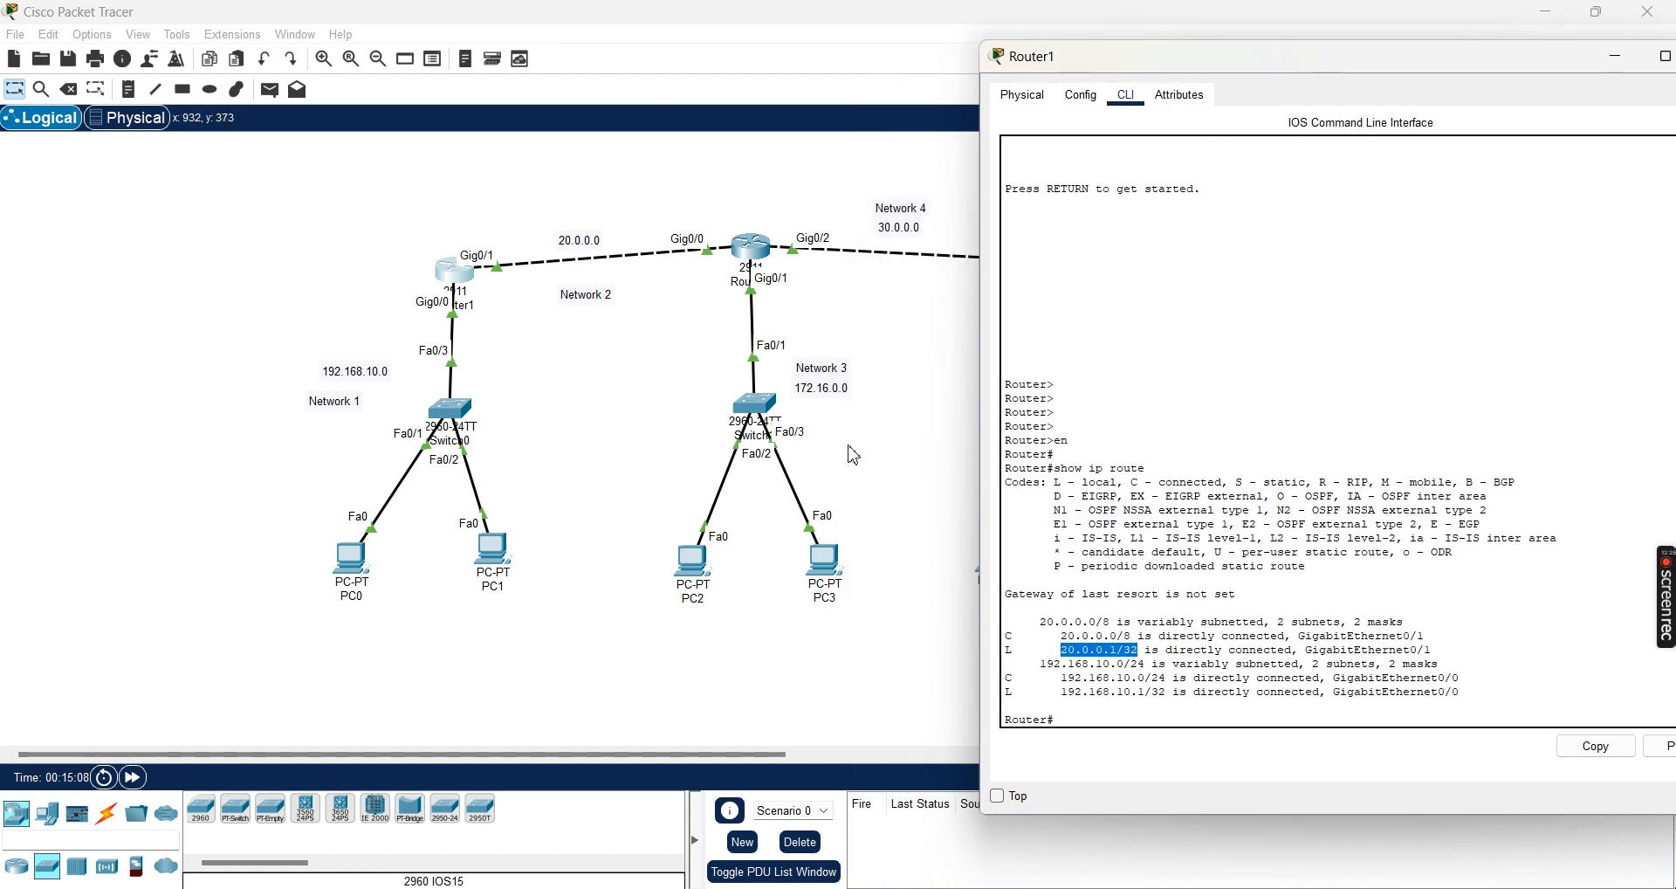
left_click(1086, 727)
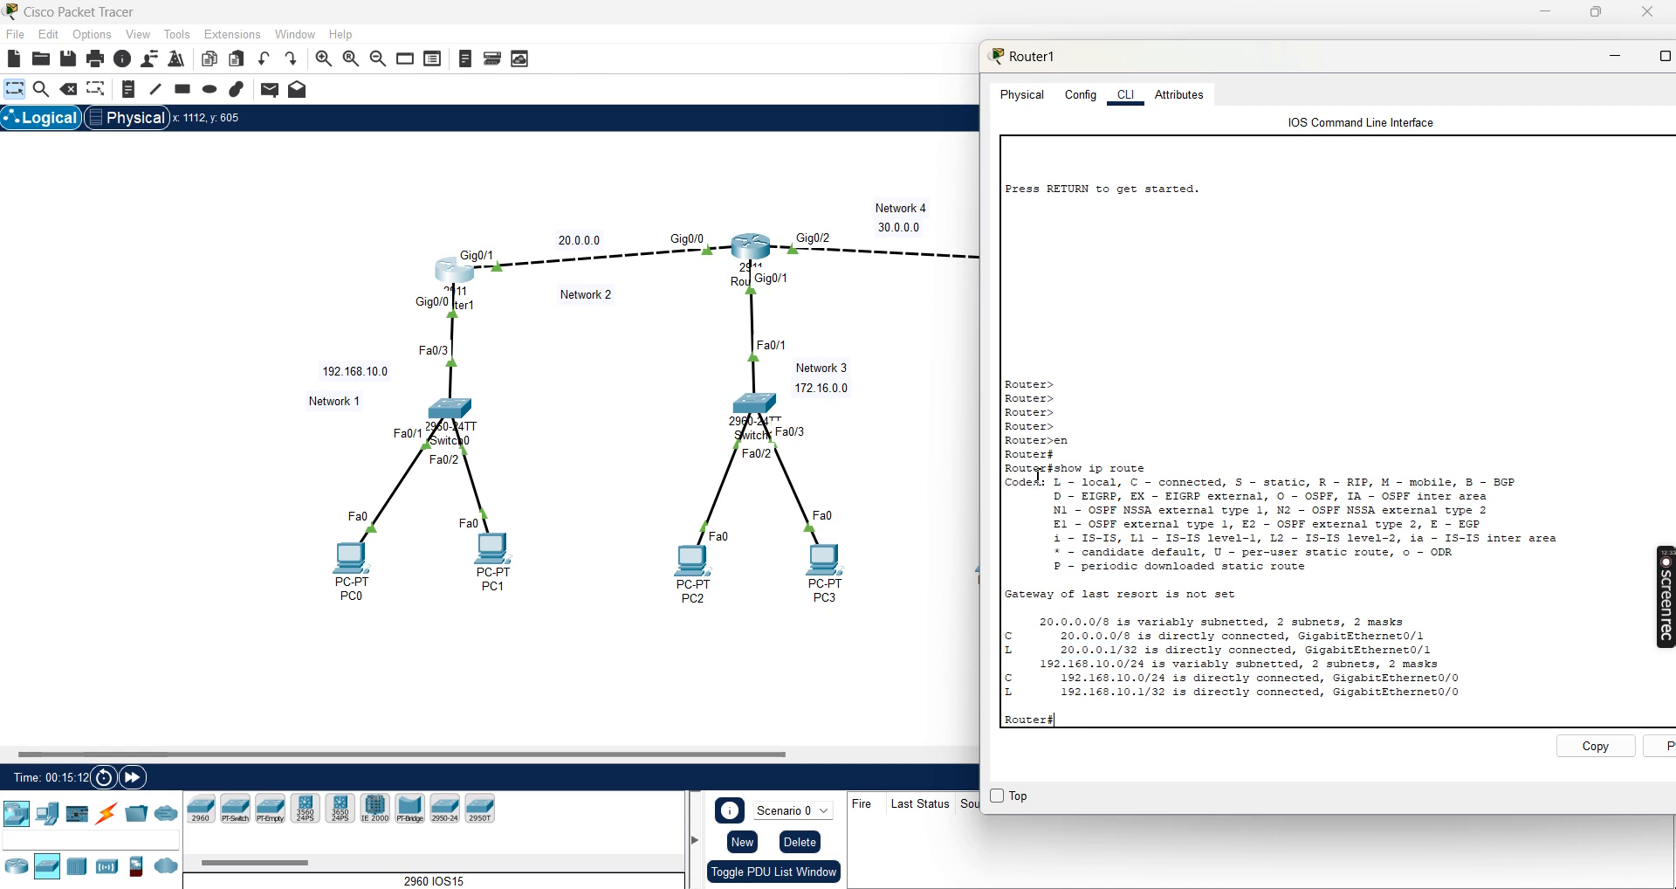
left_click_drag(1057, 472, 1152, 472)
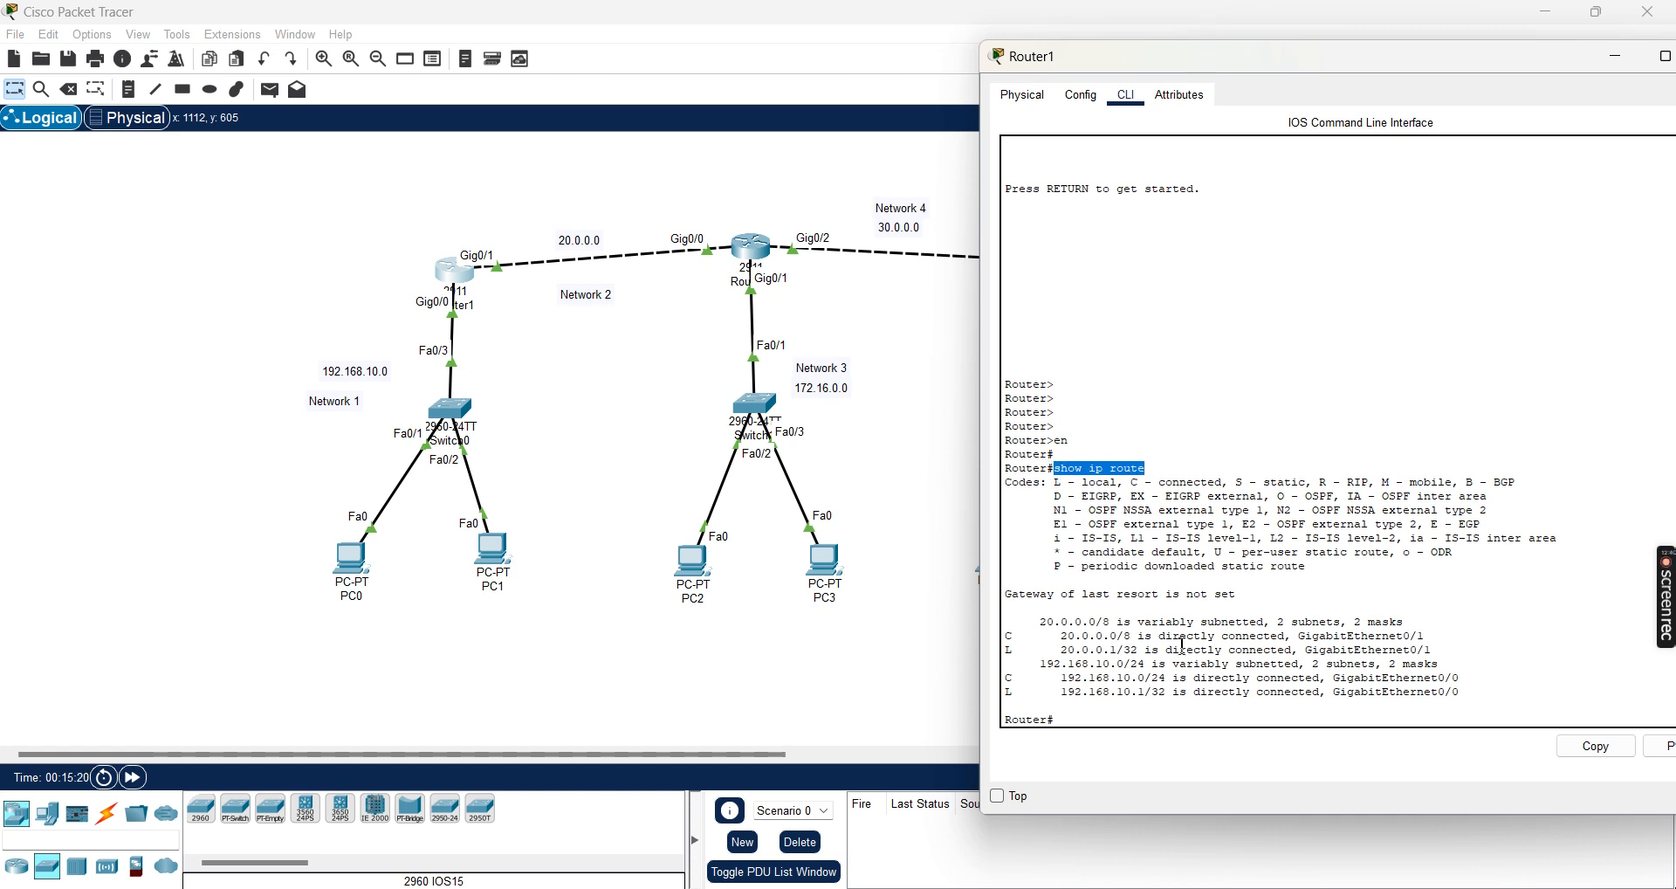
double_click(1182, 56)
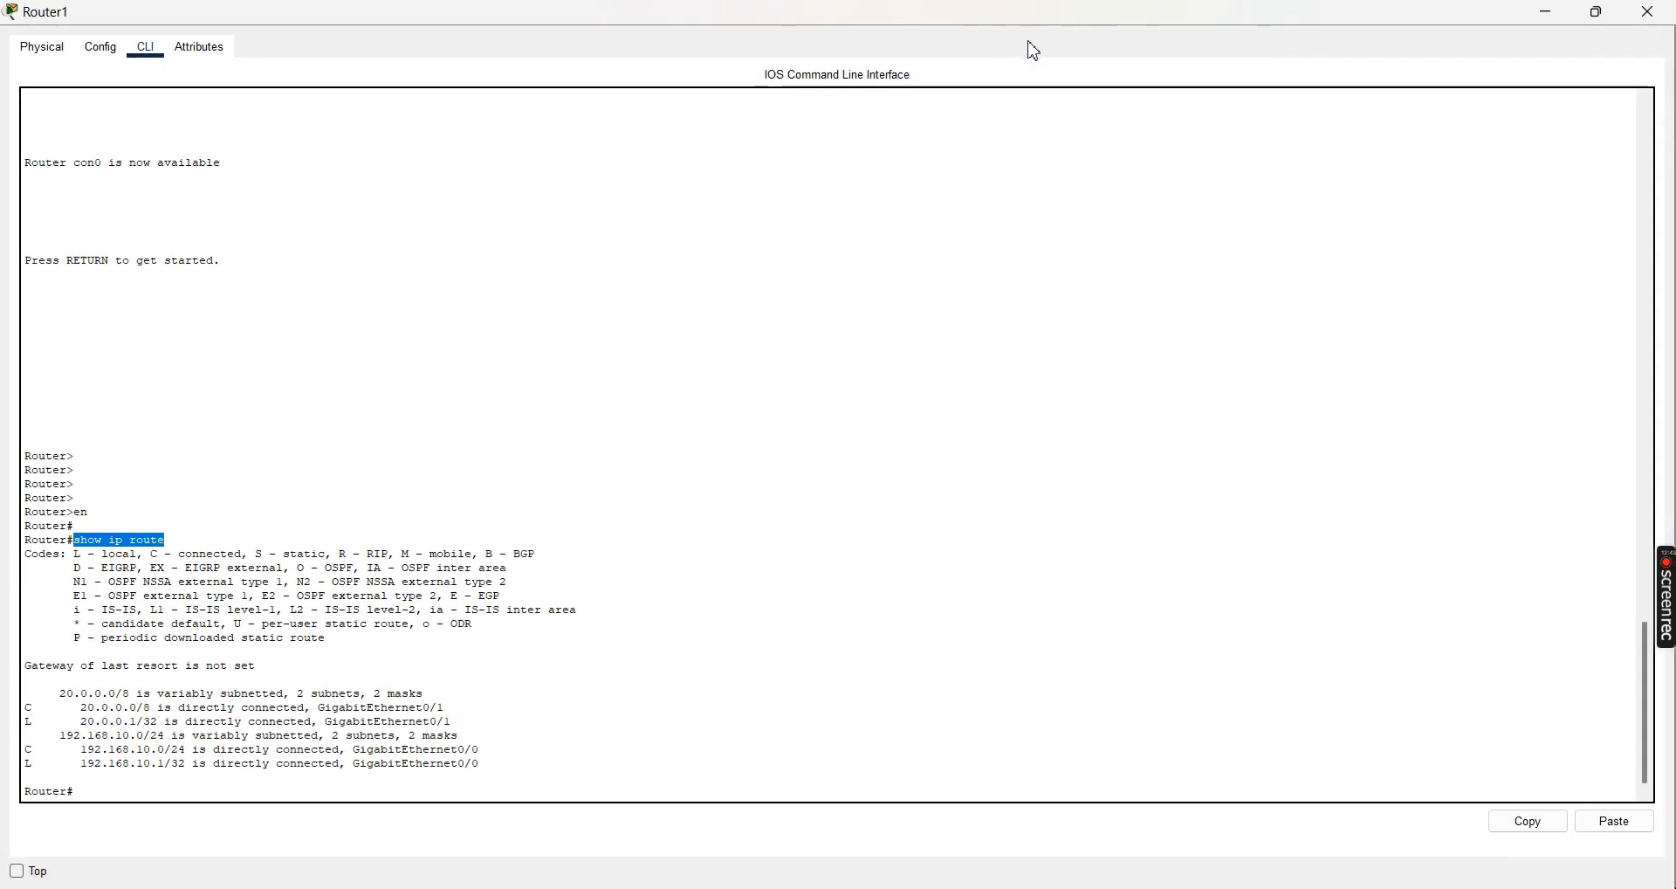
left_click(1595, 11)
left_click_drag(1379, 55, 1220, 63)
left_click(1045, 618)
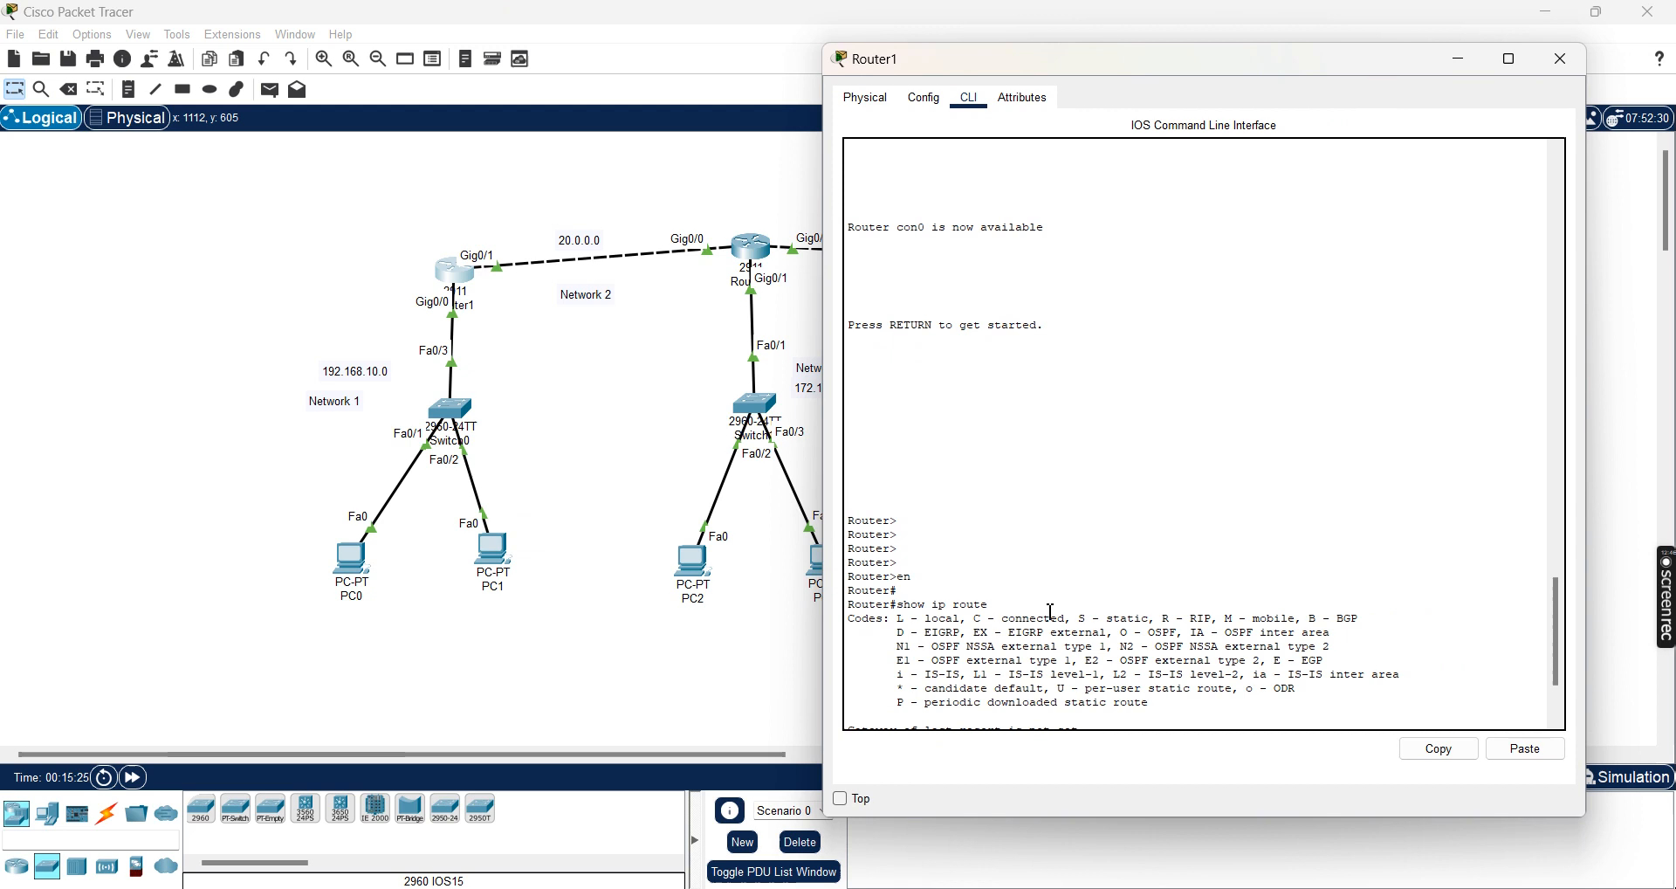
left_click(1561, 58)
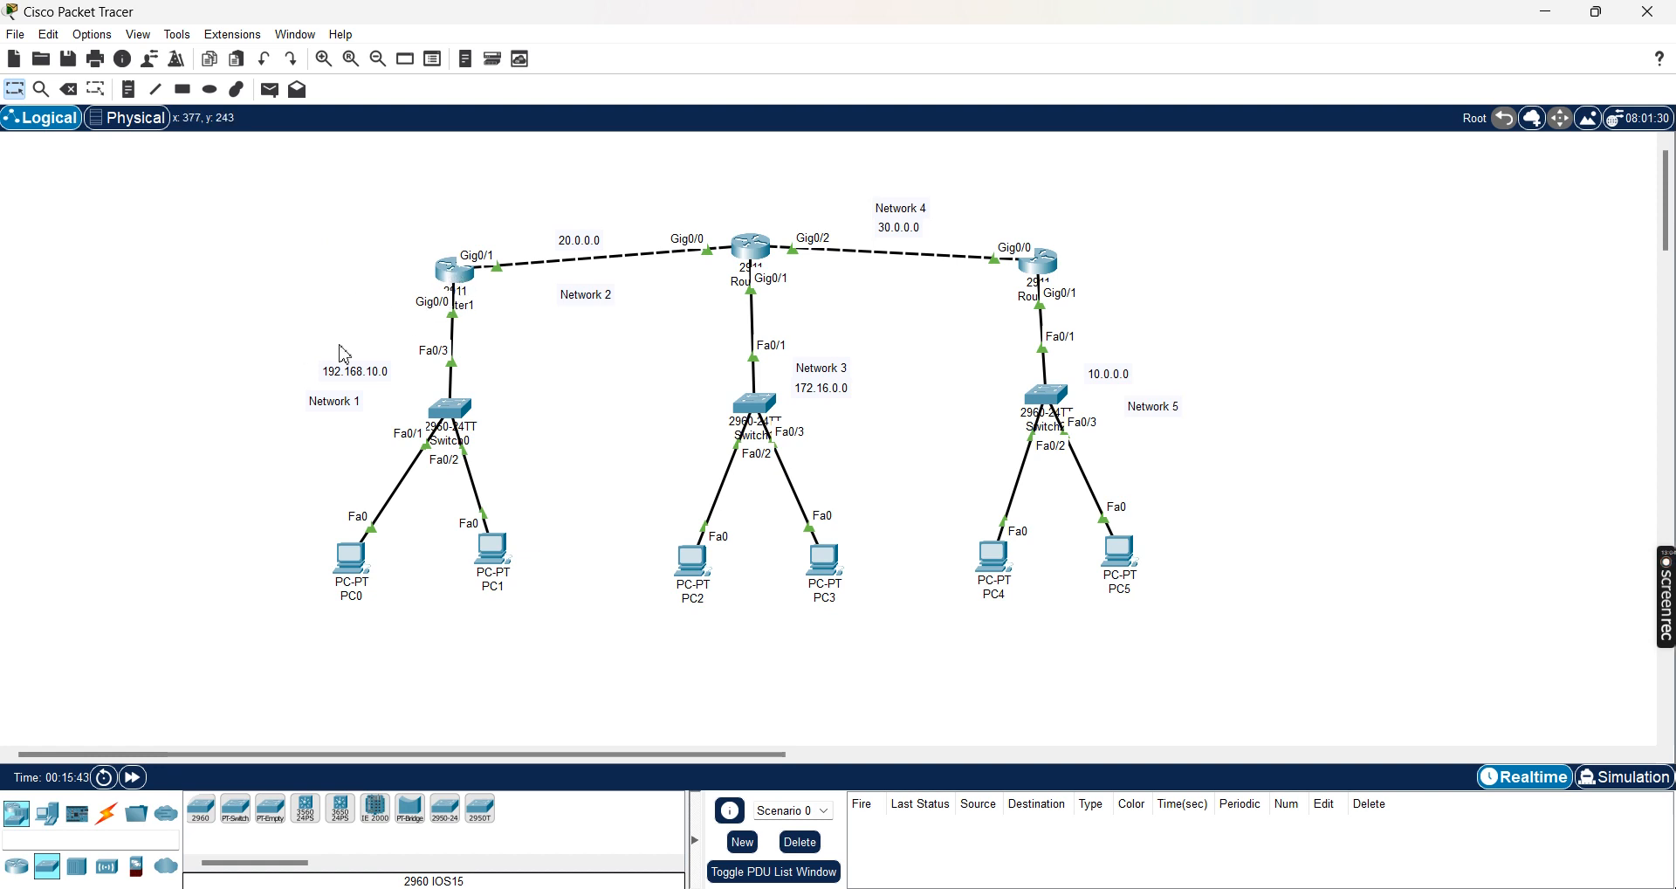
Examine which networks in the topology are remote from Router1 and which neighbouring router interface leads to them.
left_click_drag(253, 359, 541, 592)
left_click_drag(517, 199, 951, 618)
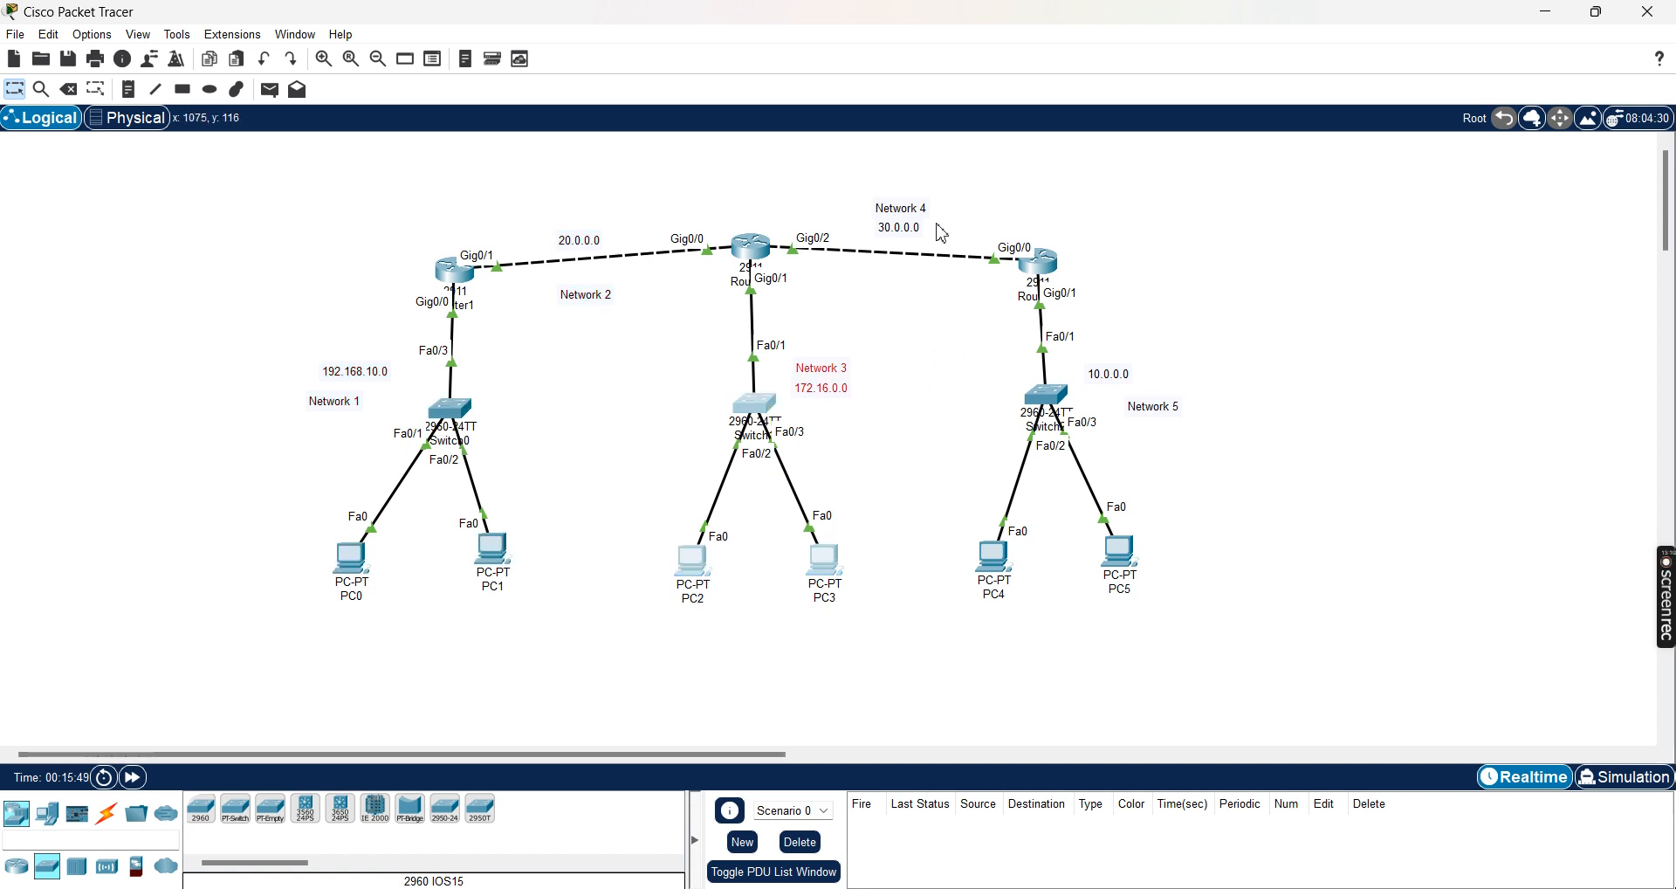
left_click_drag(828, 182, 1210, 671)
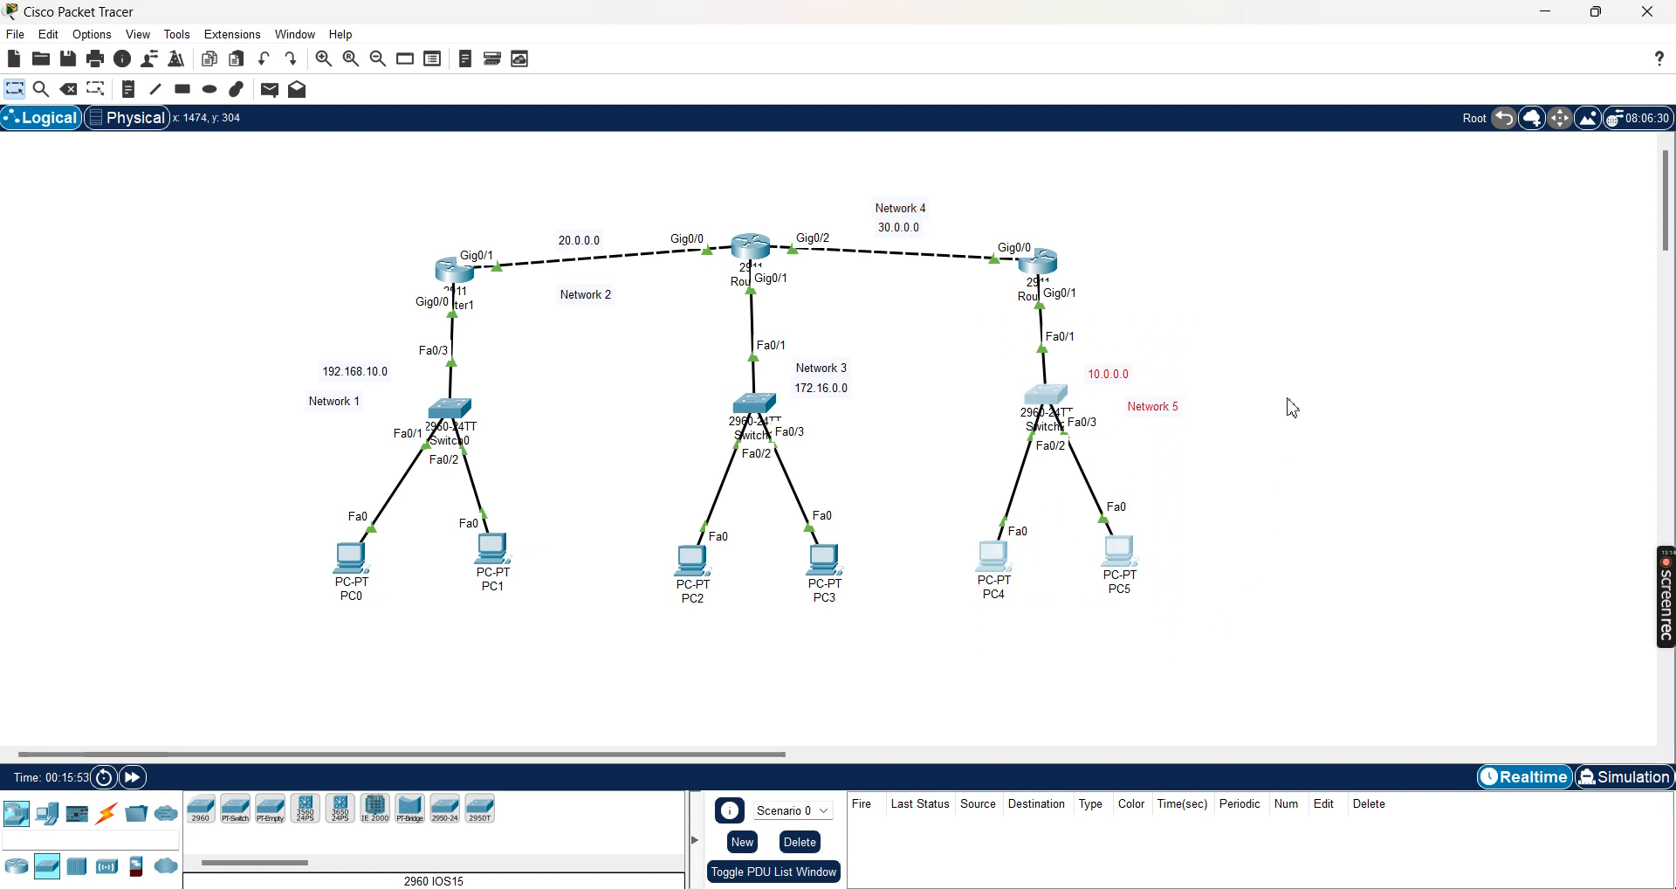
left_click(1292, 407)
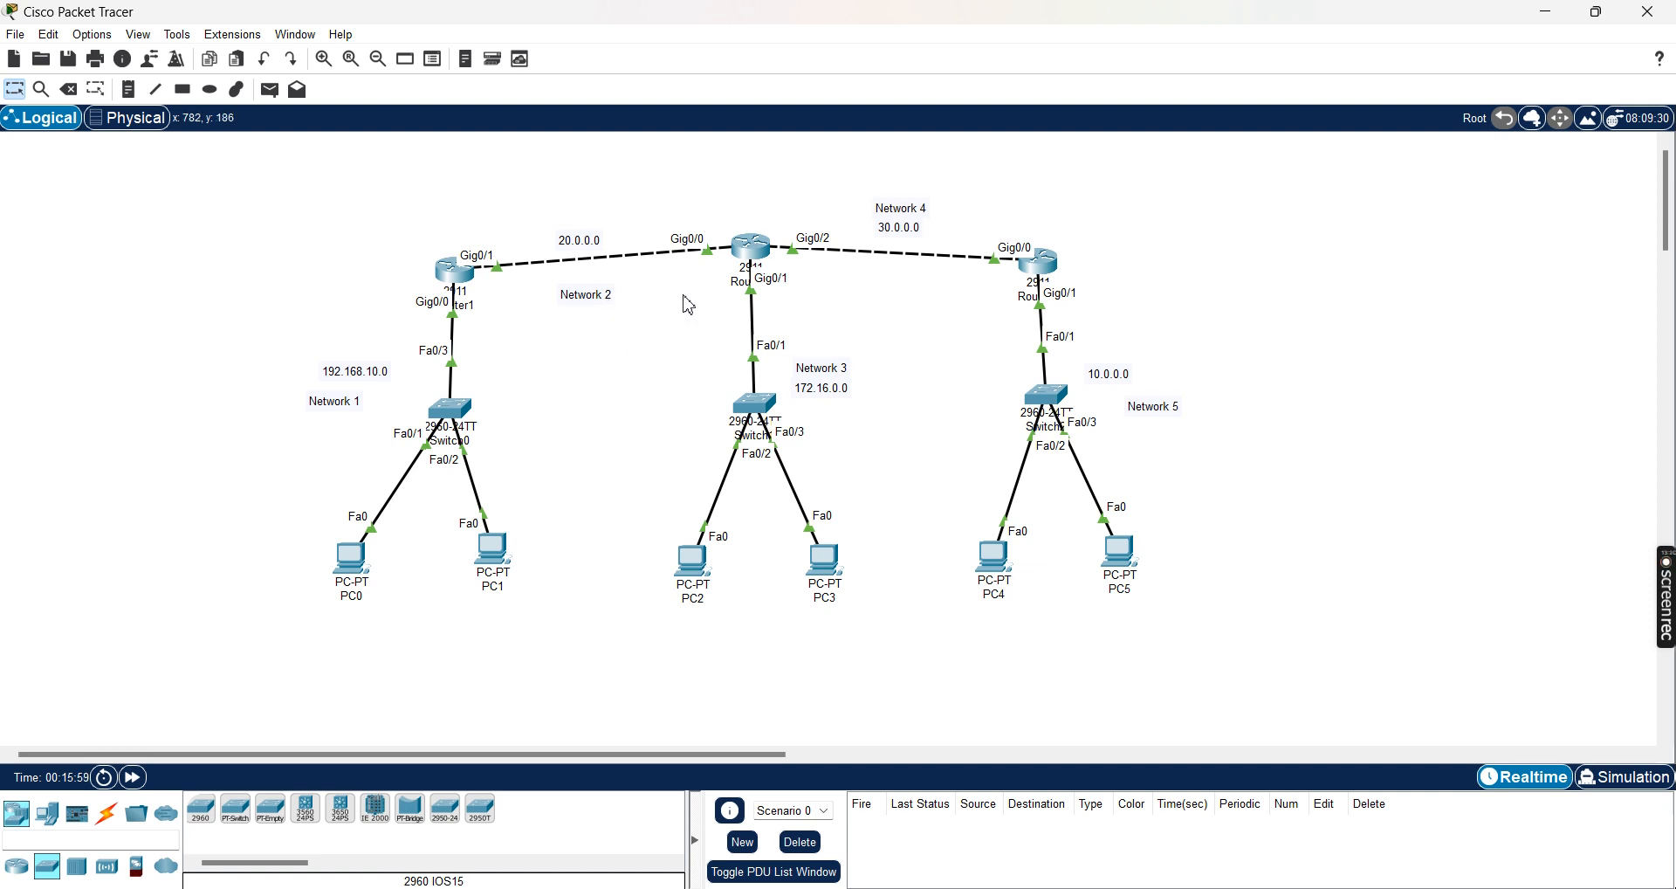
left_click_drag(724, 194, 1179, 661)
left_click_drag(649, 206, 728, 288)
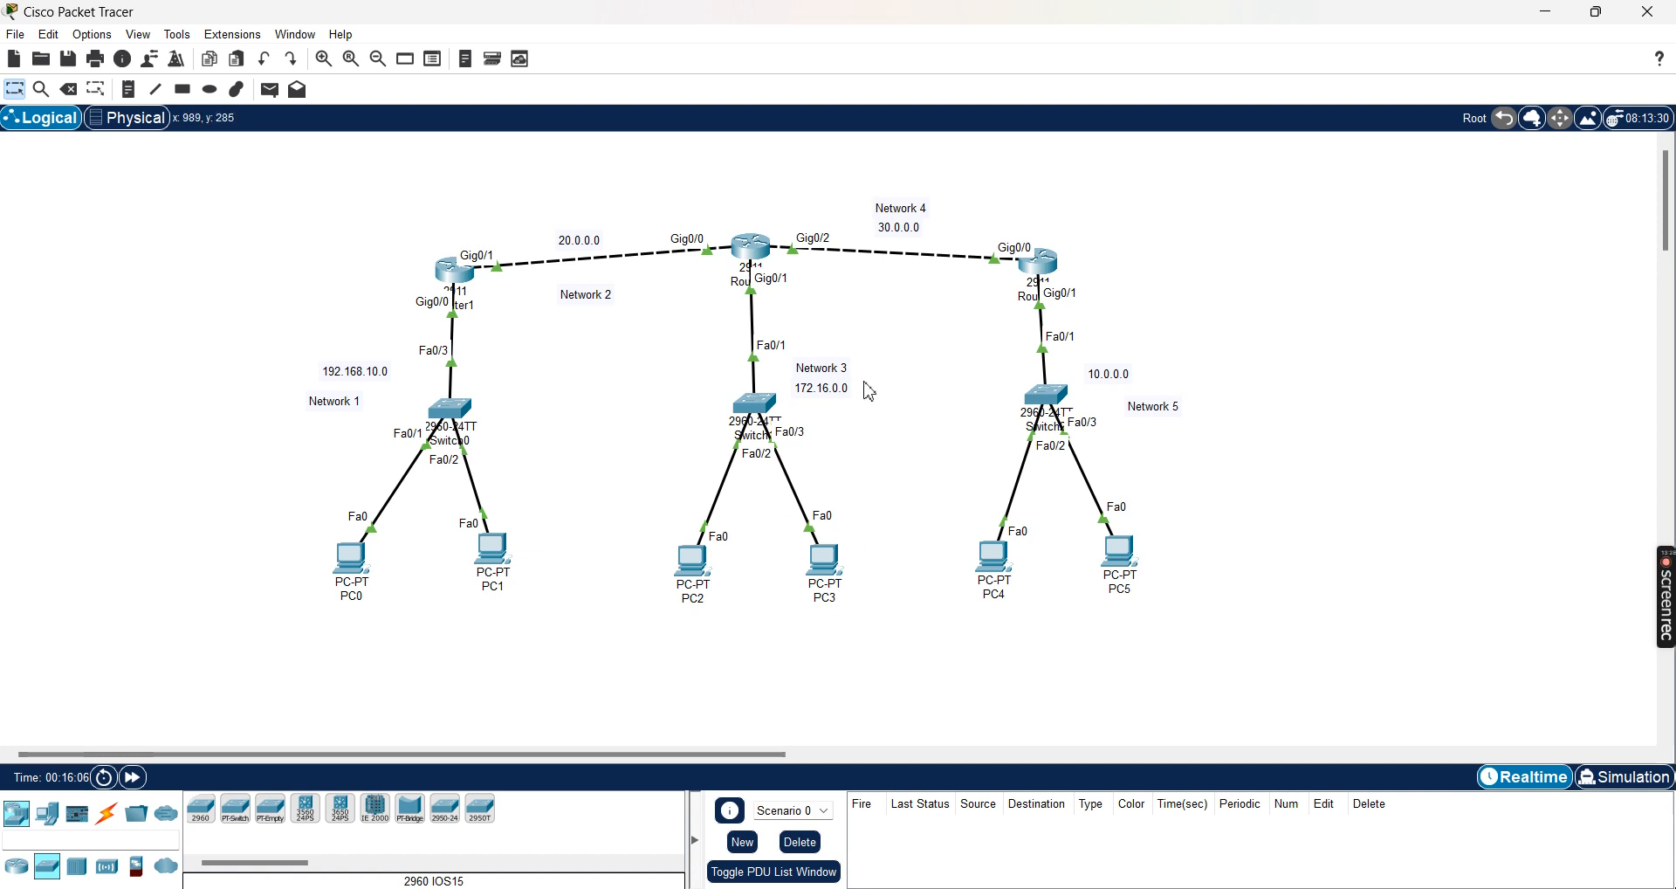
left_click_drag(657, 223, 723, 278)
left_click_drag(647, 206, 722, 279)
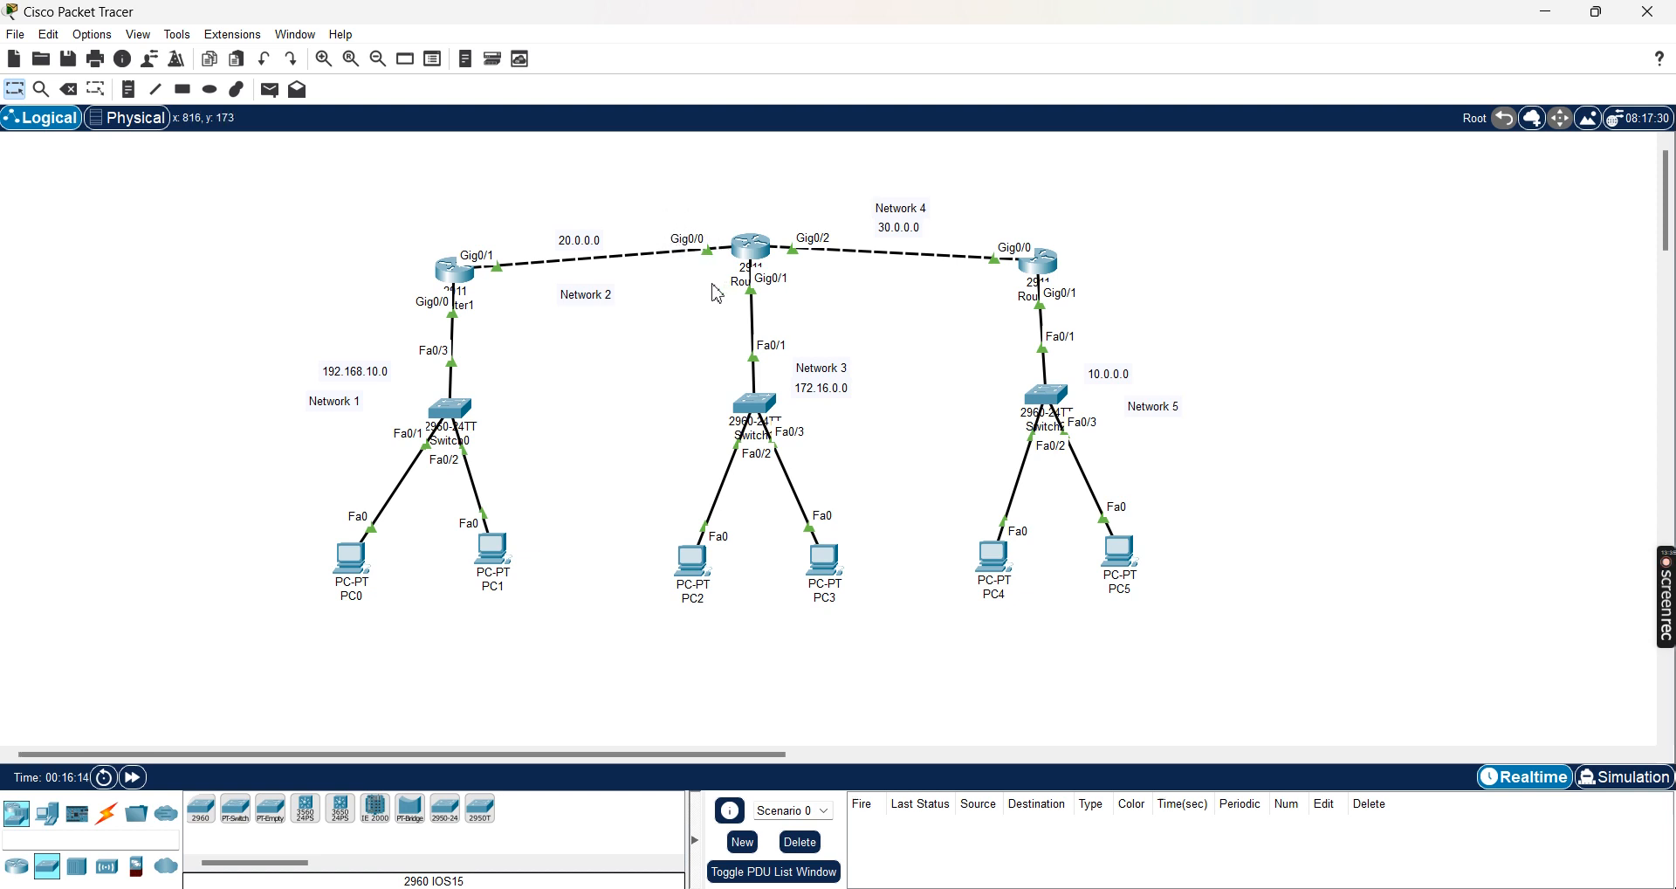
Open Router1's static routing configuration and place its window so the topology stays readable.
left_click(470, 274)
left_click_drag(786, 133, 1052, 76)
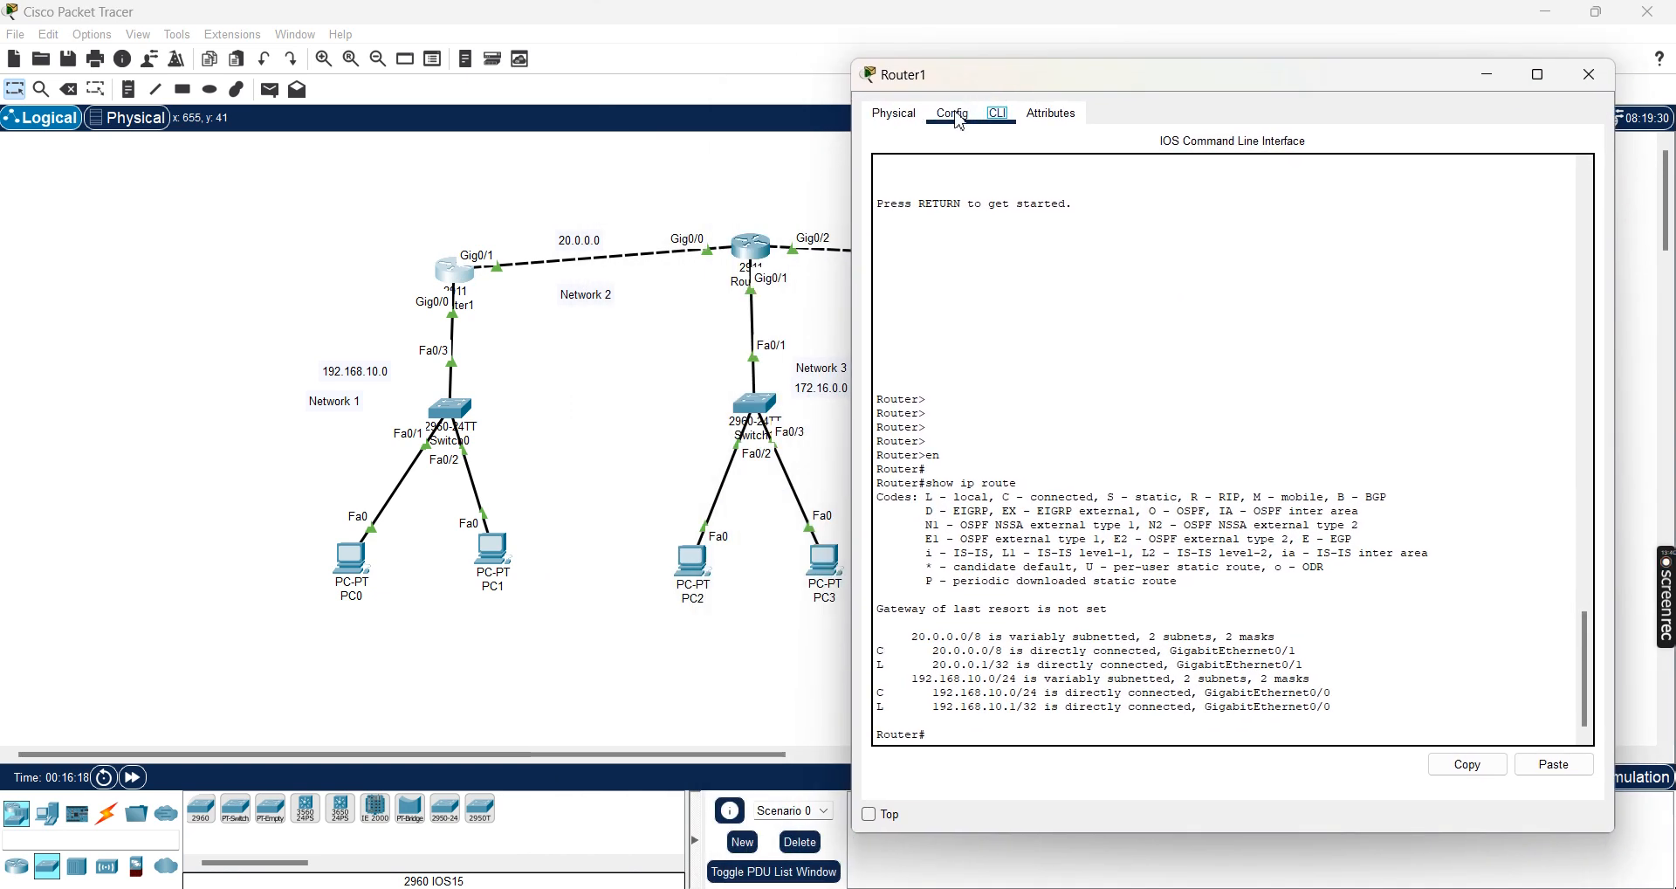
left_click(956, 115)
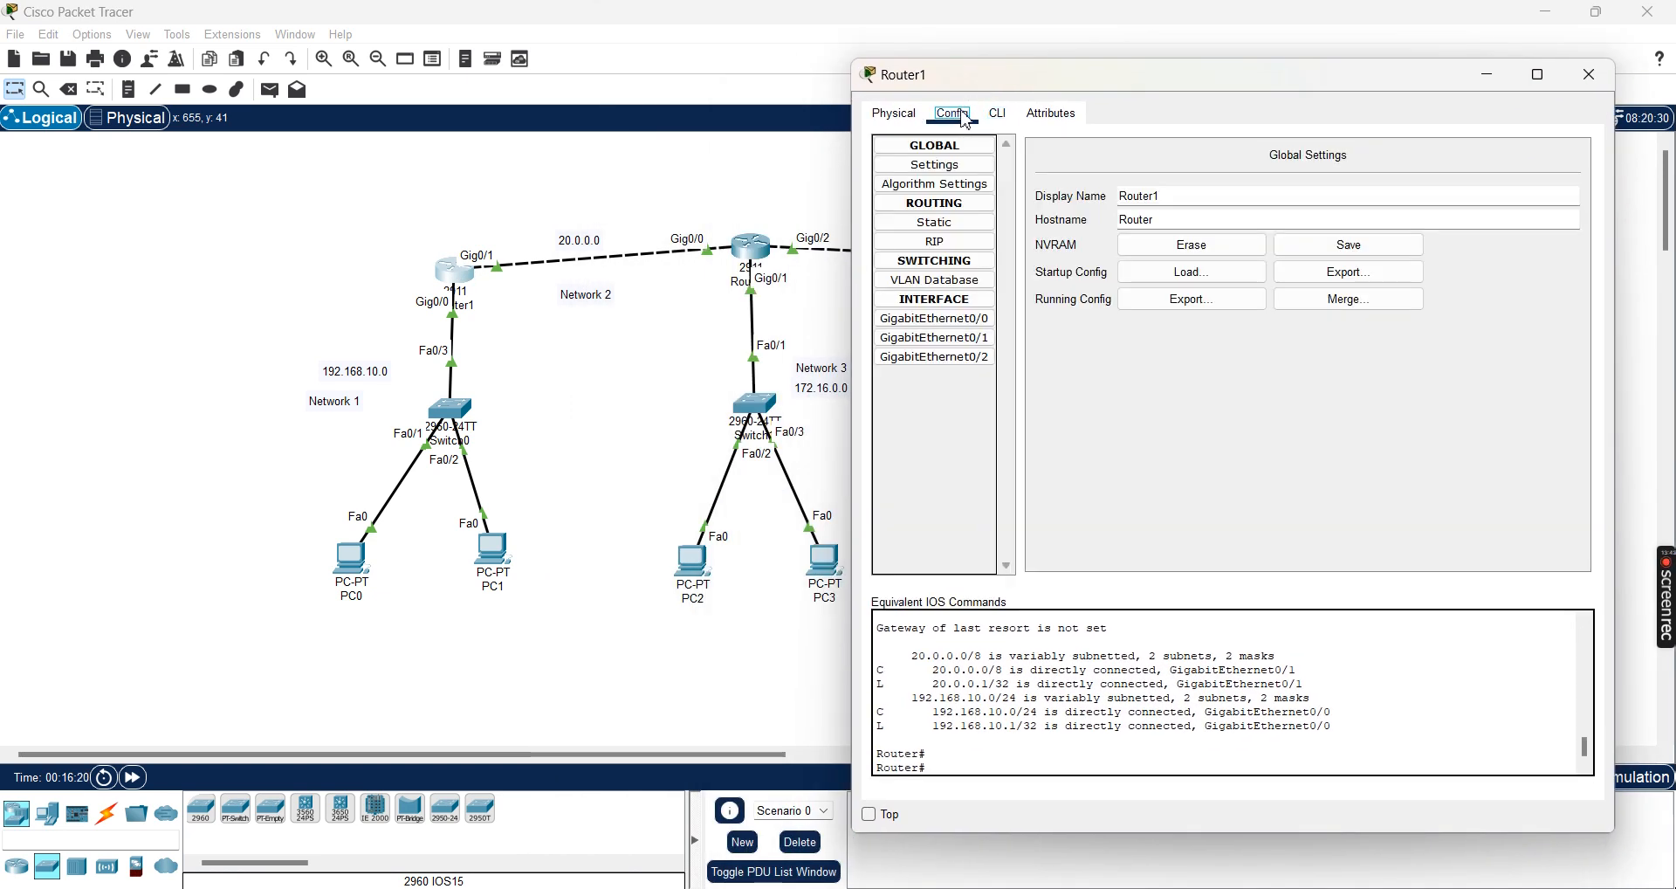
left_click(935, 223)
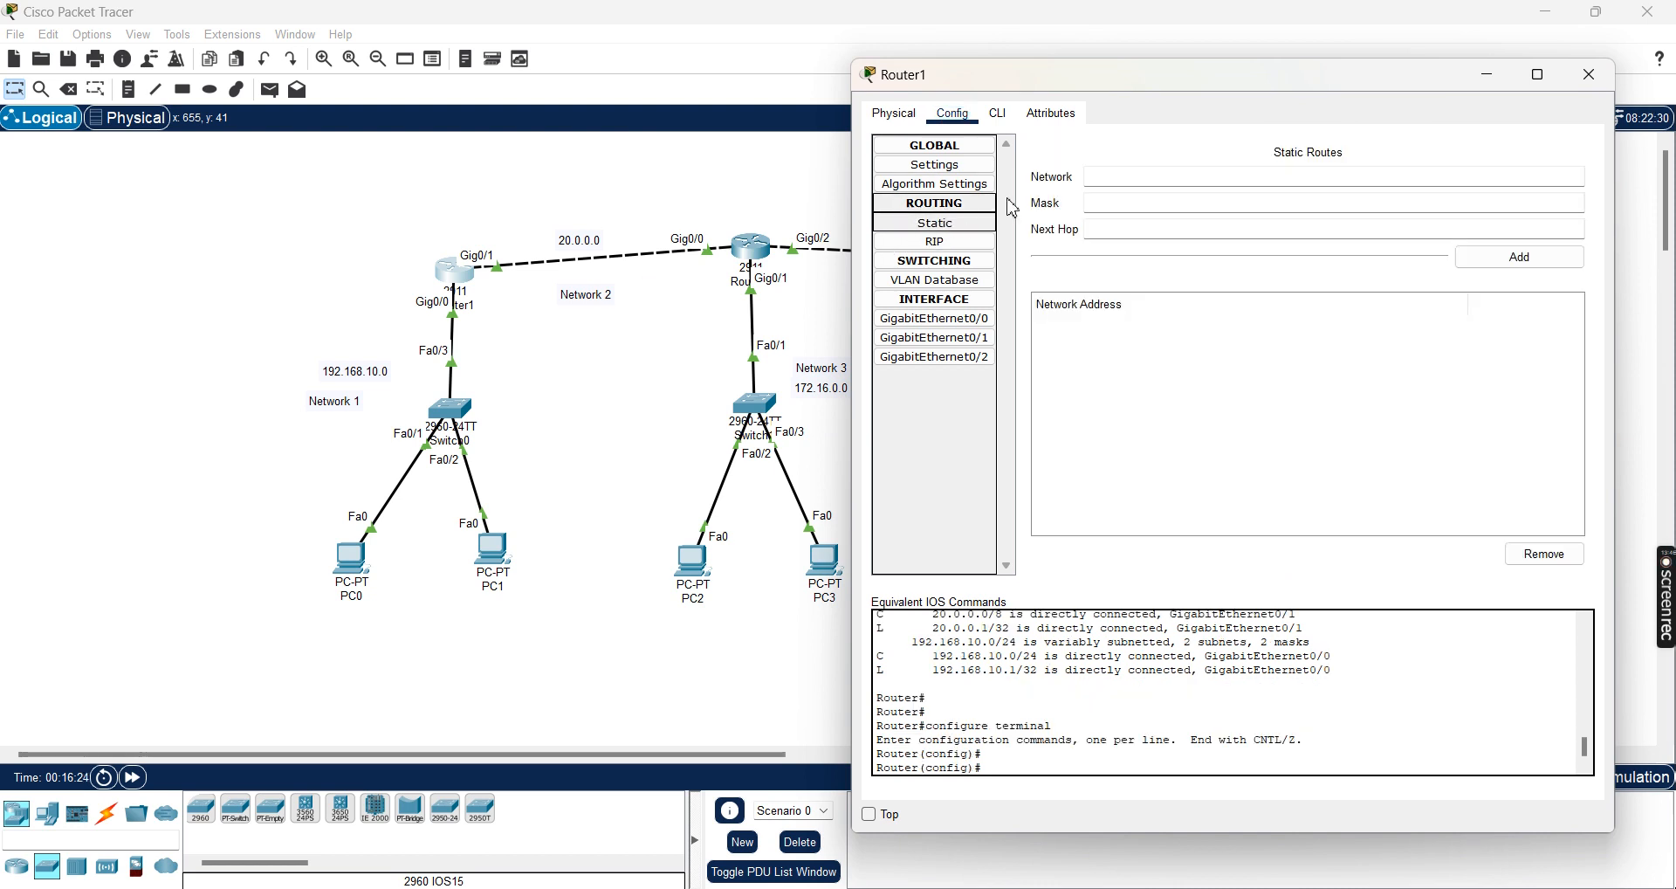
left_click(1104, 179)
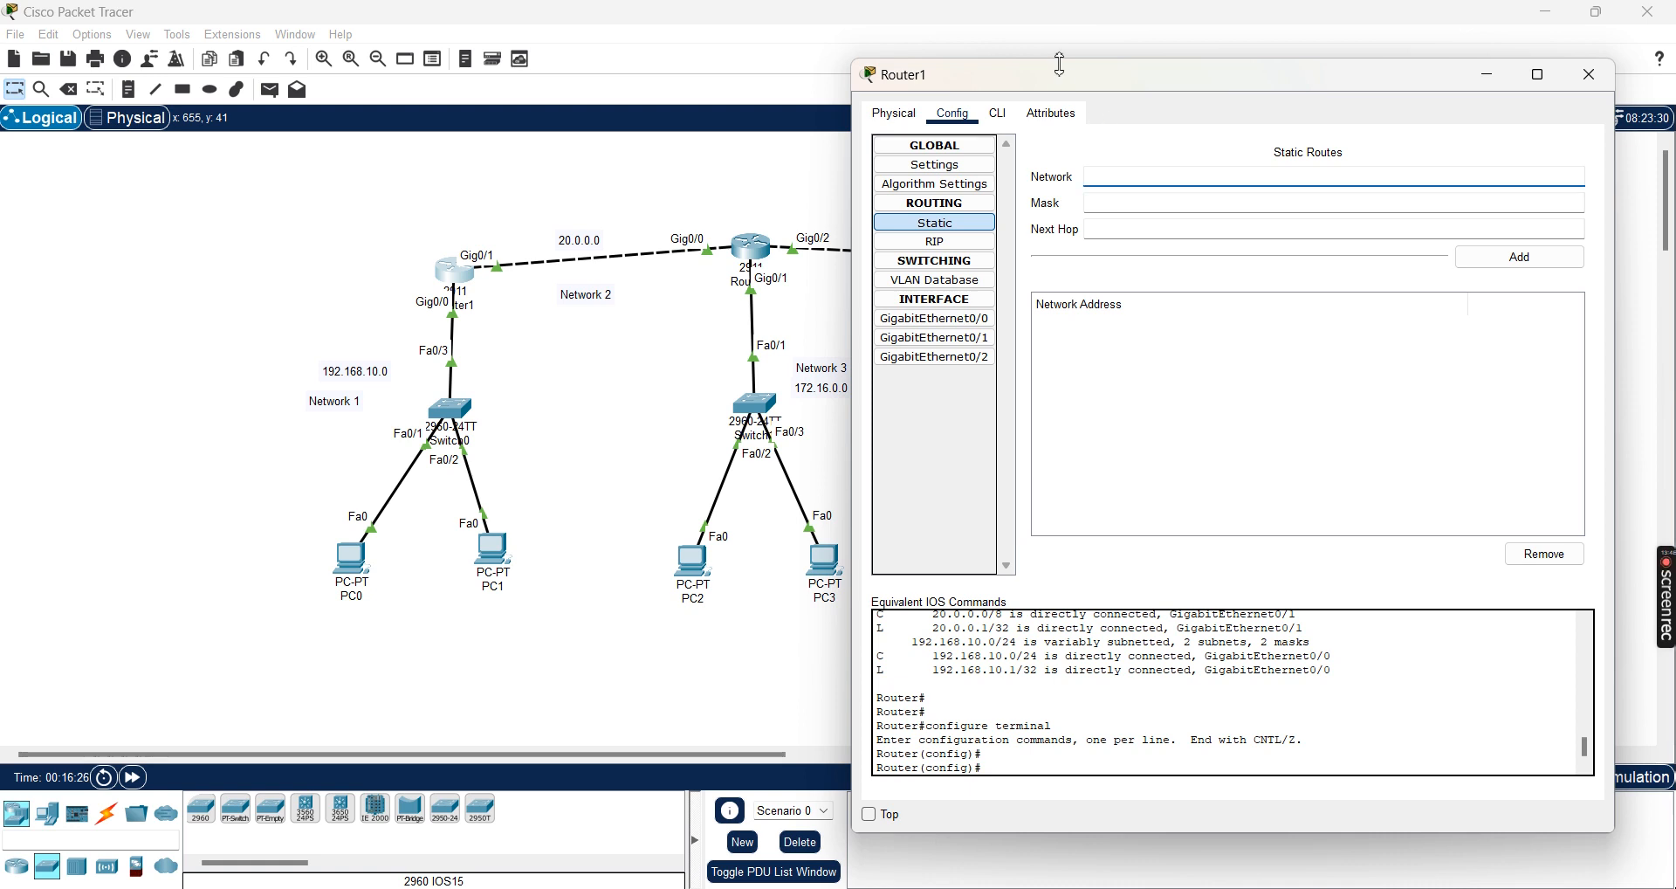
left_click_drag(1061, 75, 1137, 72)
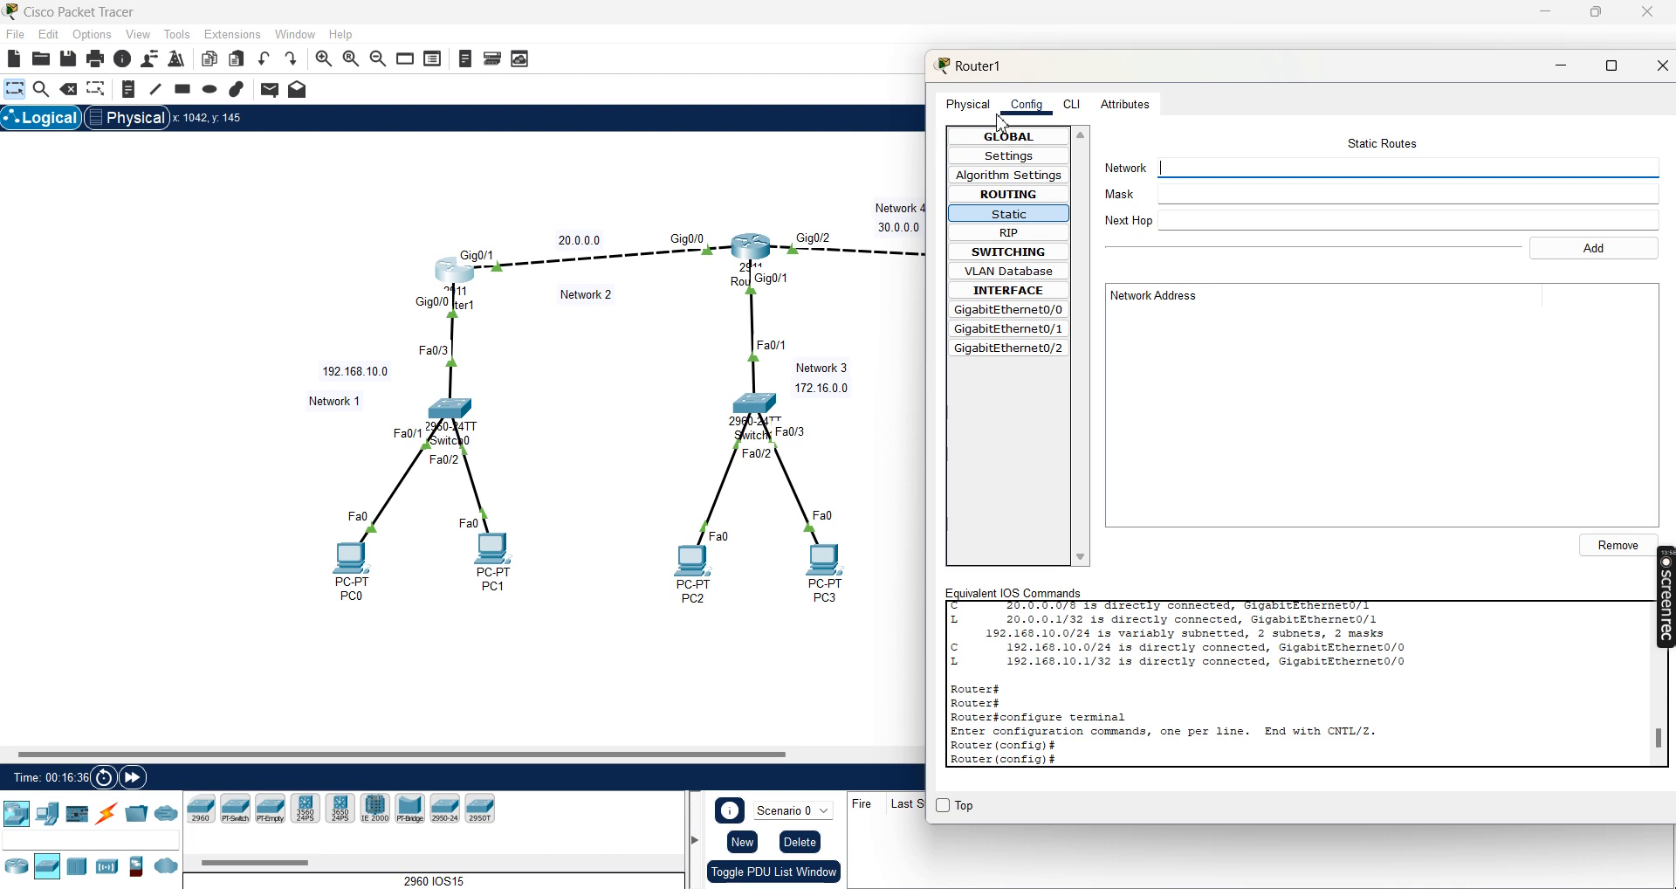
left_click_drag(1042, 66, 1161, 61)
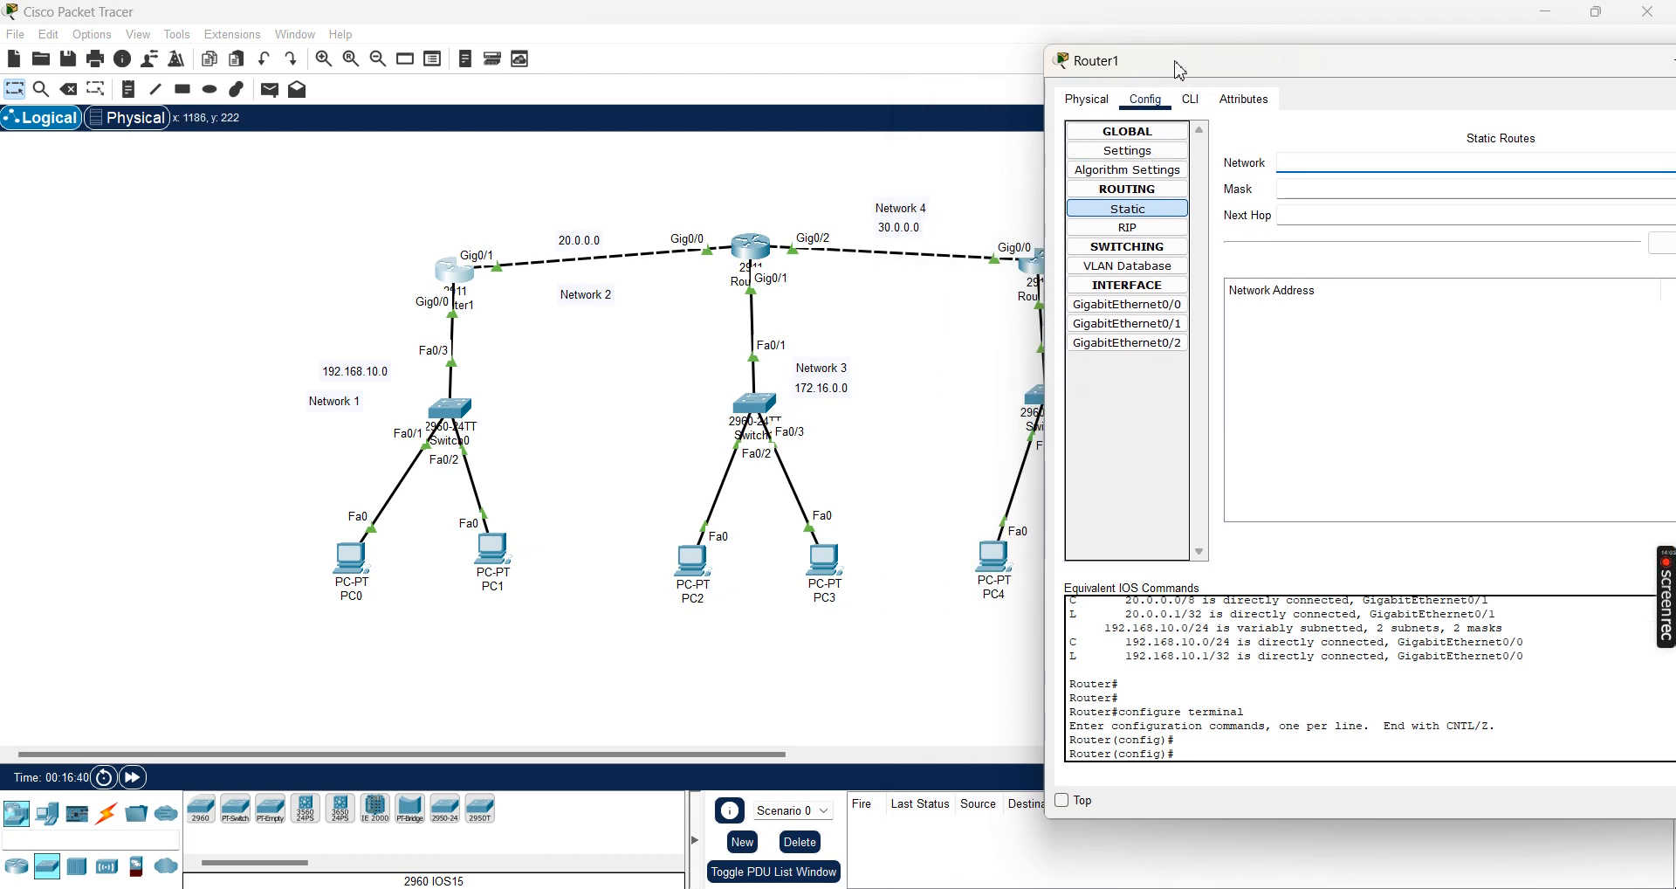
left_click_drag(1181, 70, 1057, 97)
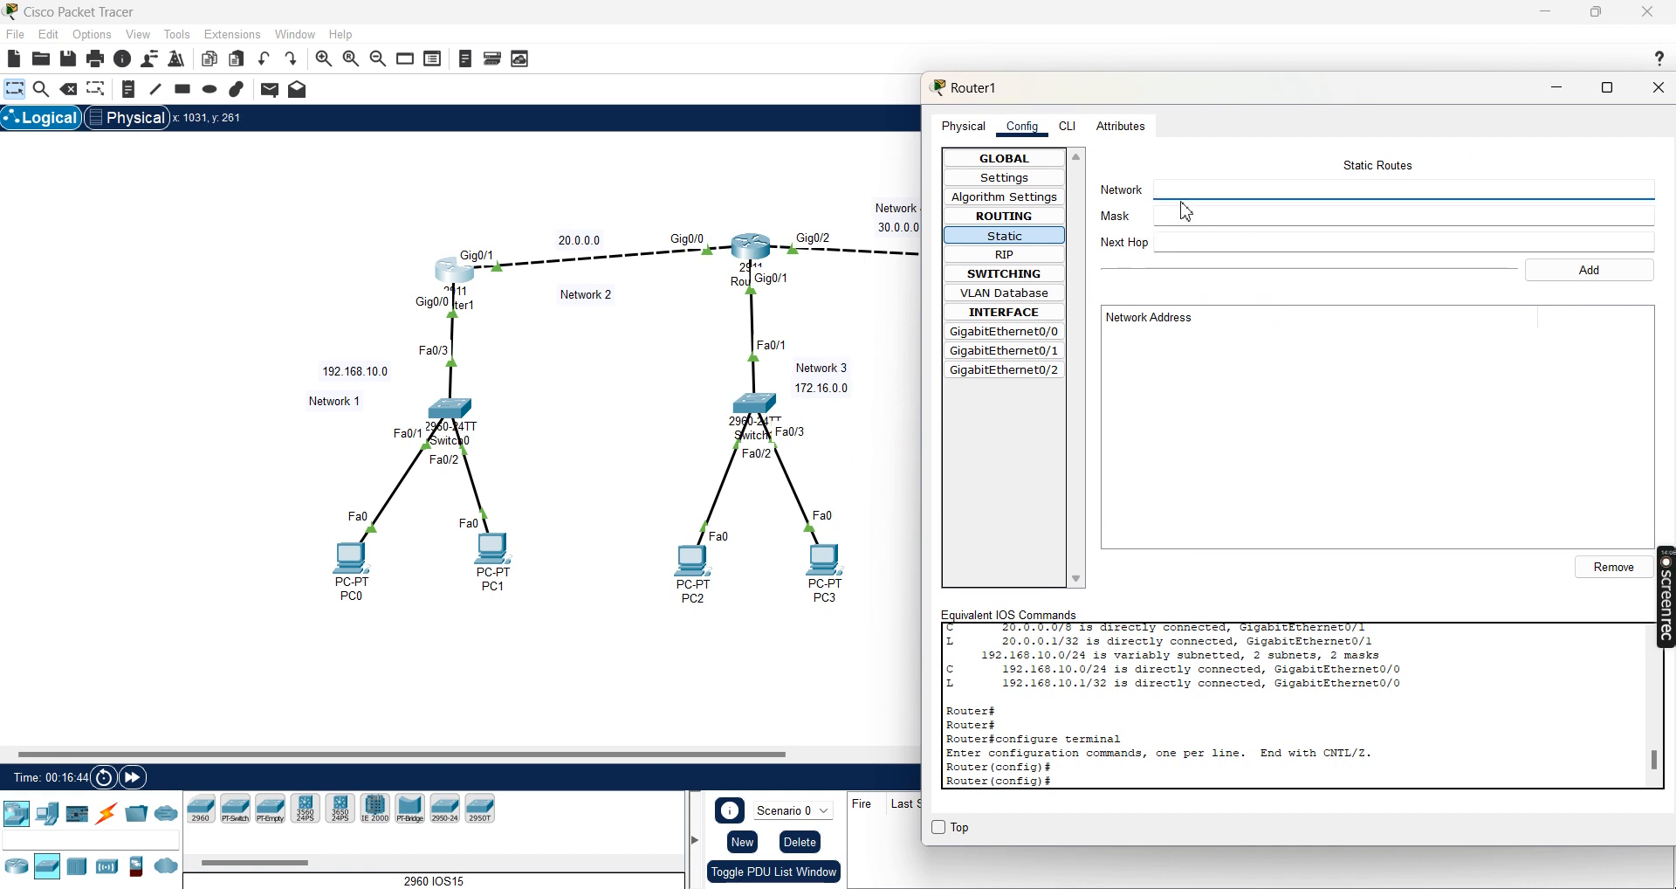
Fill in a static route on Router1 for network 172.16.0.0, mask 255.255.0.0 and next hop 20.0.0.2.
type("2.16.0.0")
left_click(1168, 214)
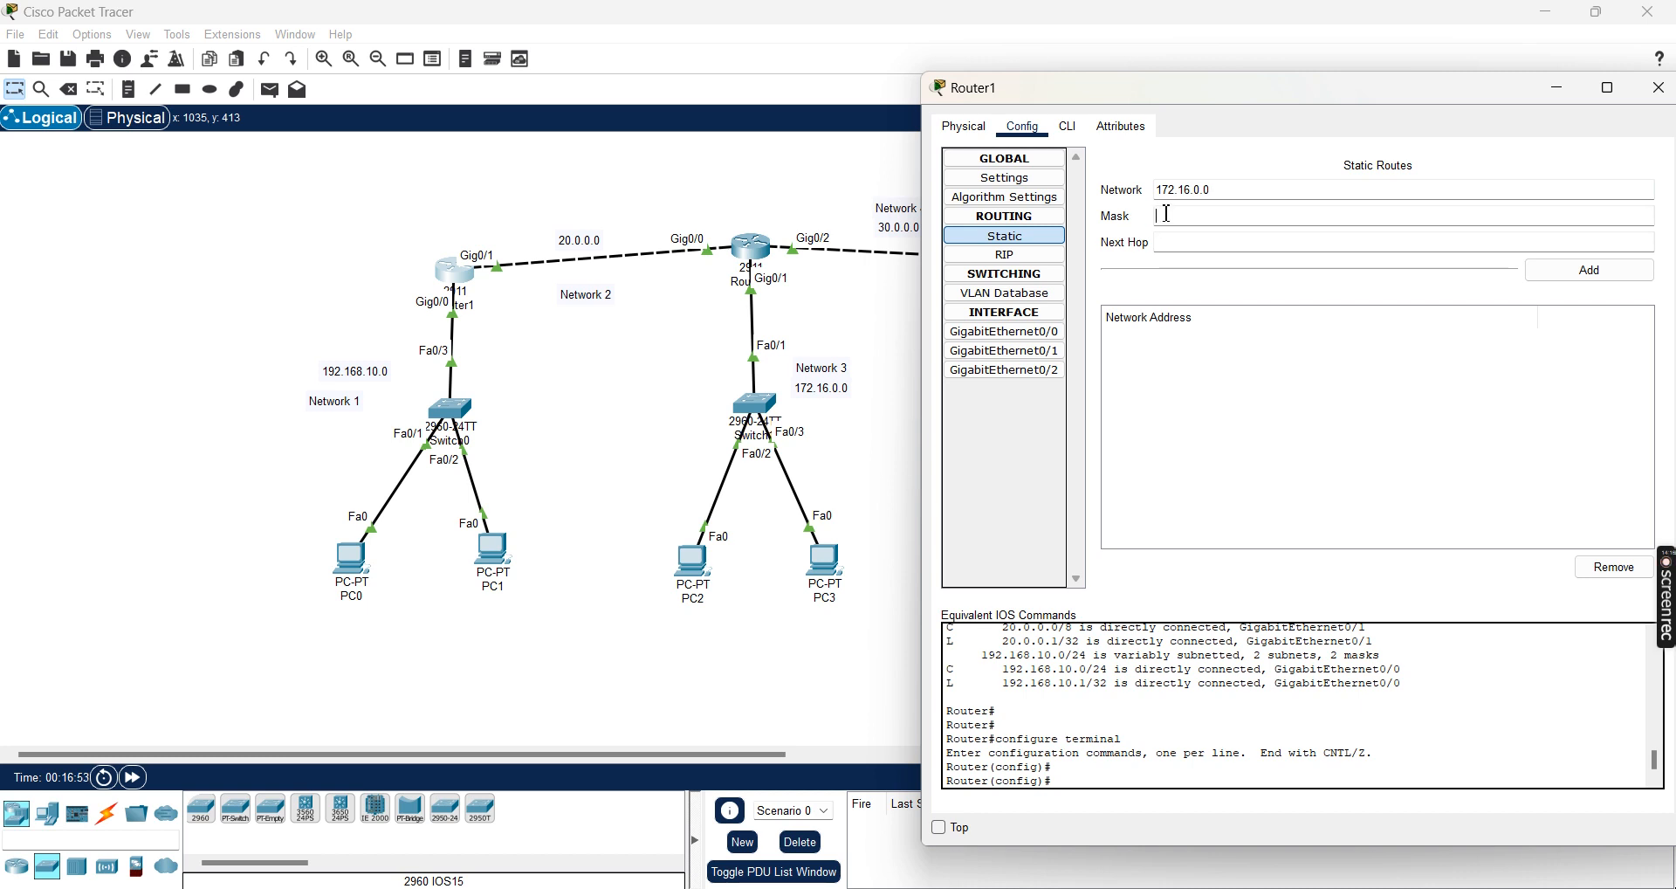
type("255.255.0.0")
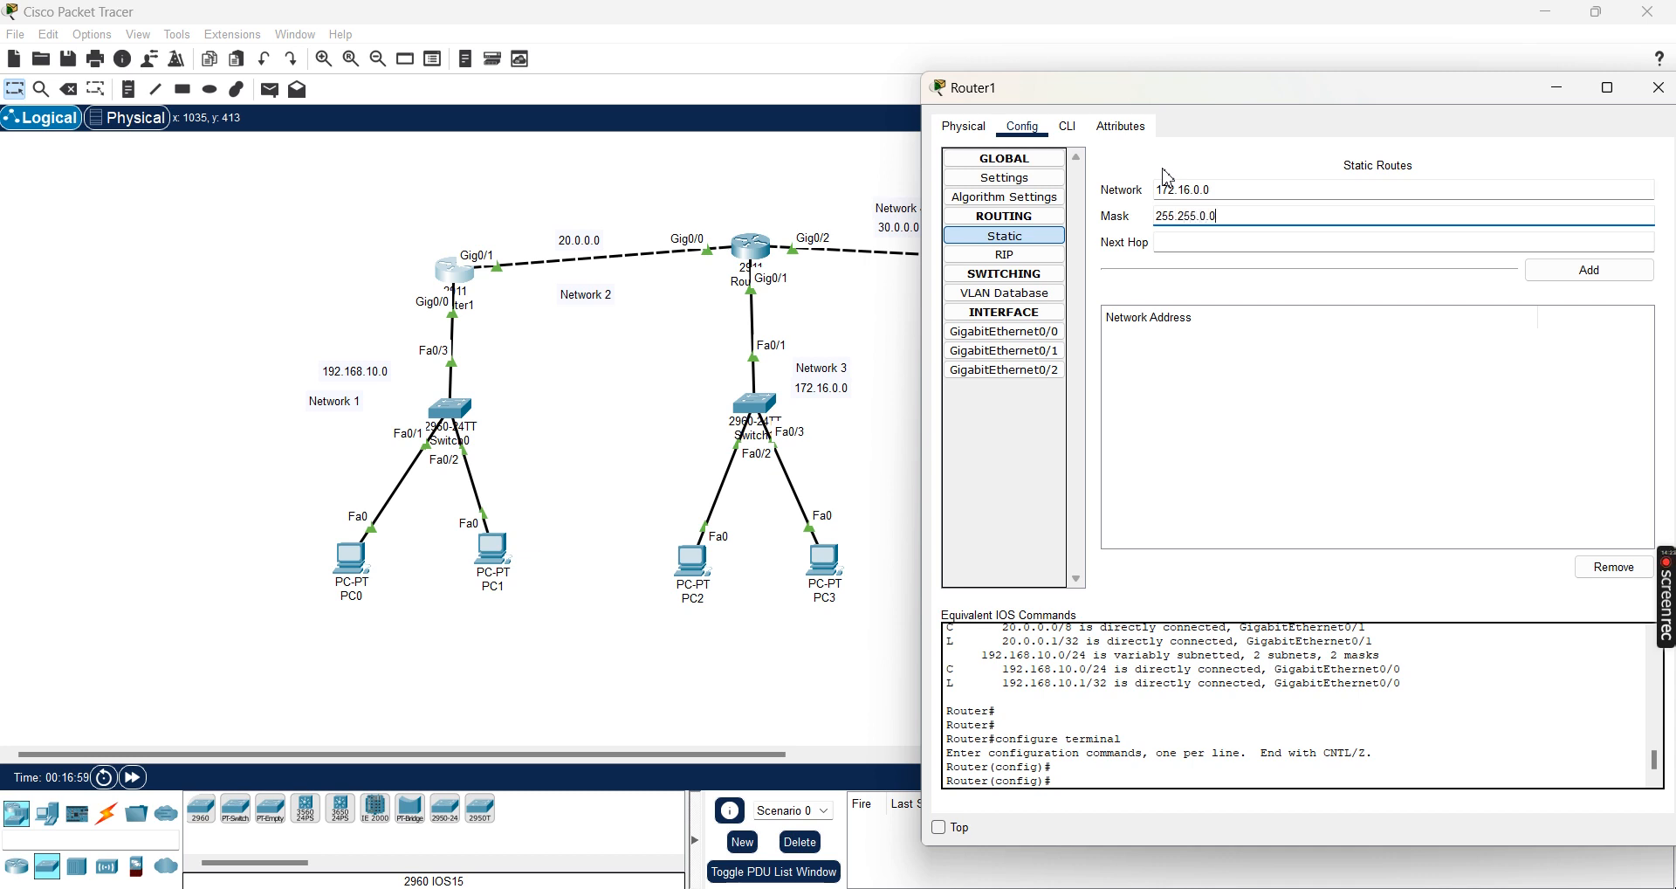
left_click(1166, 244)
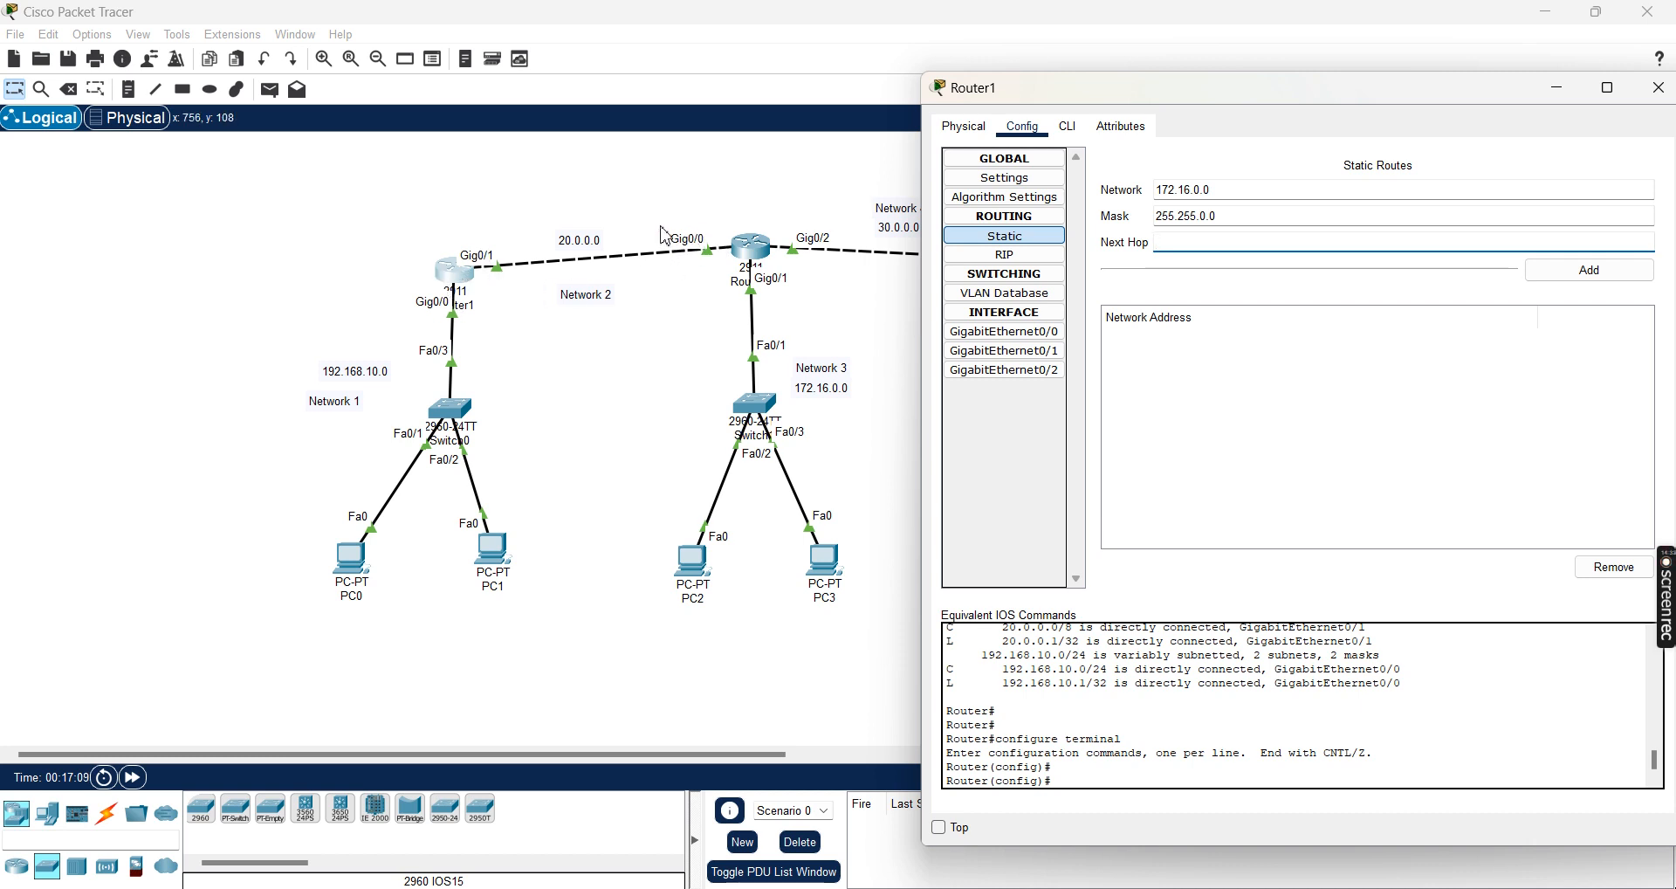
left_click_drag(1115, 107, 1272, 86)
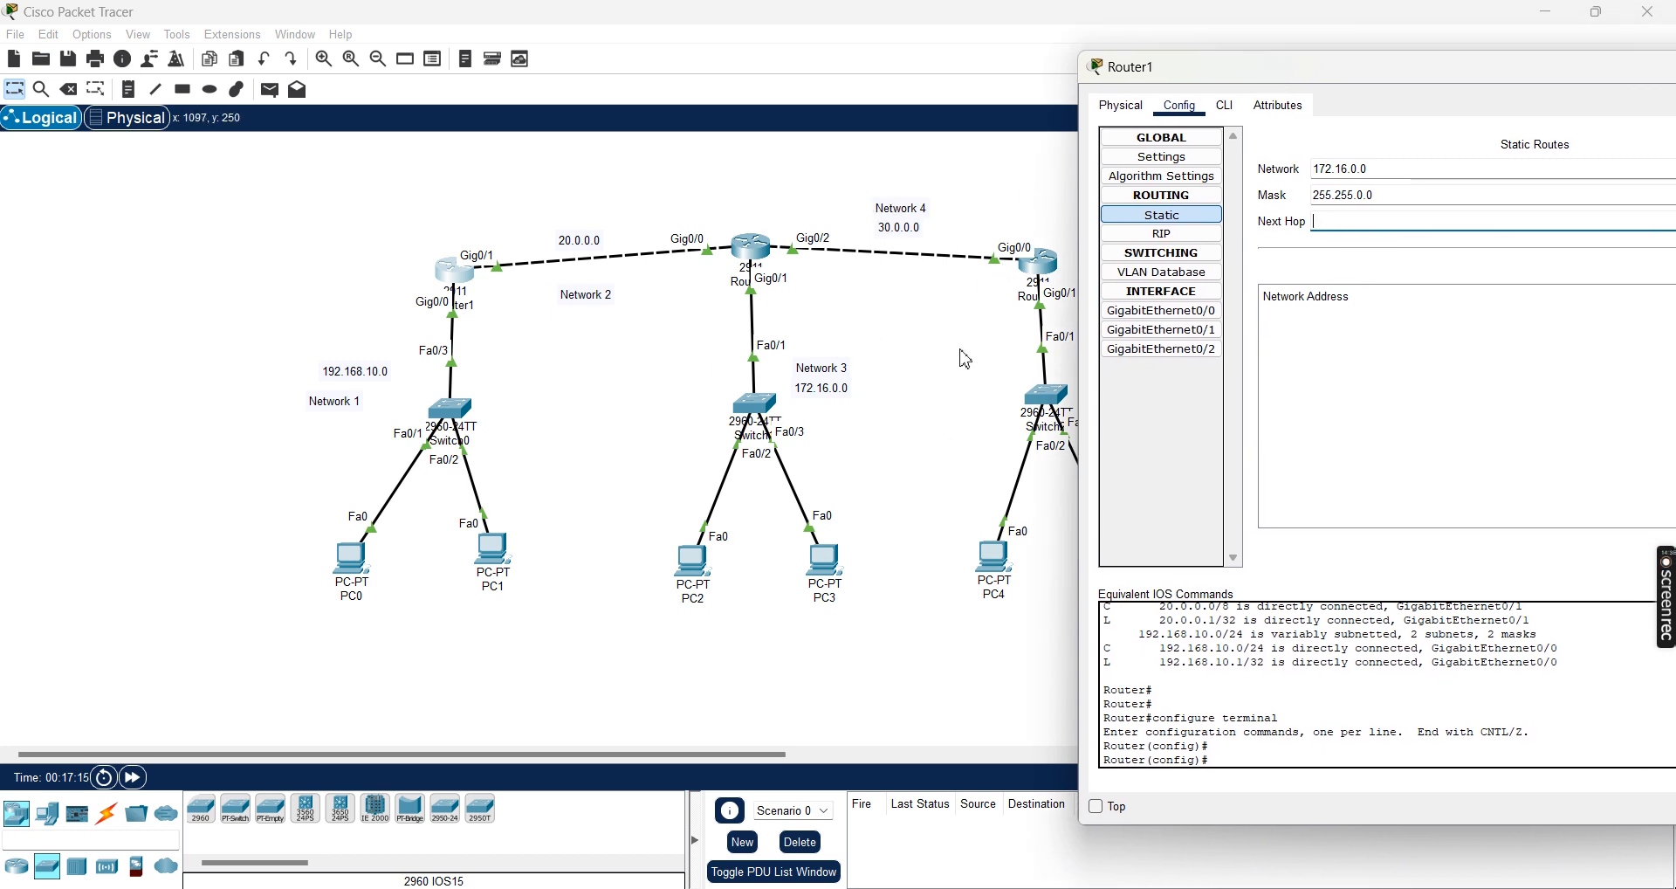
left_click_drag(661, 209, 710, 272)
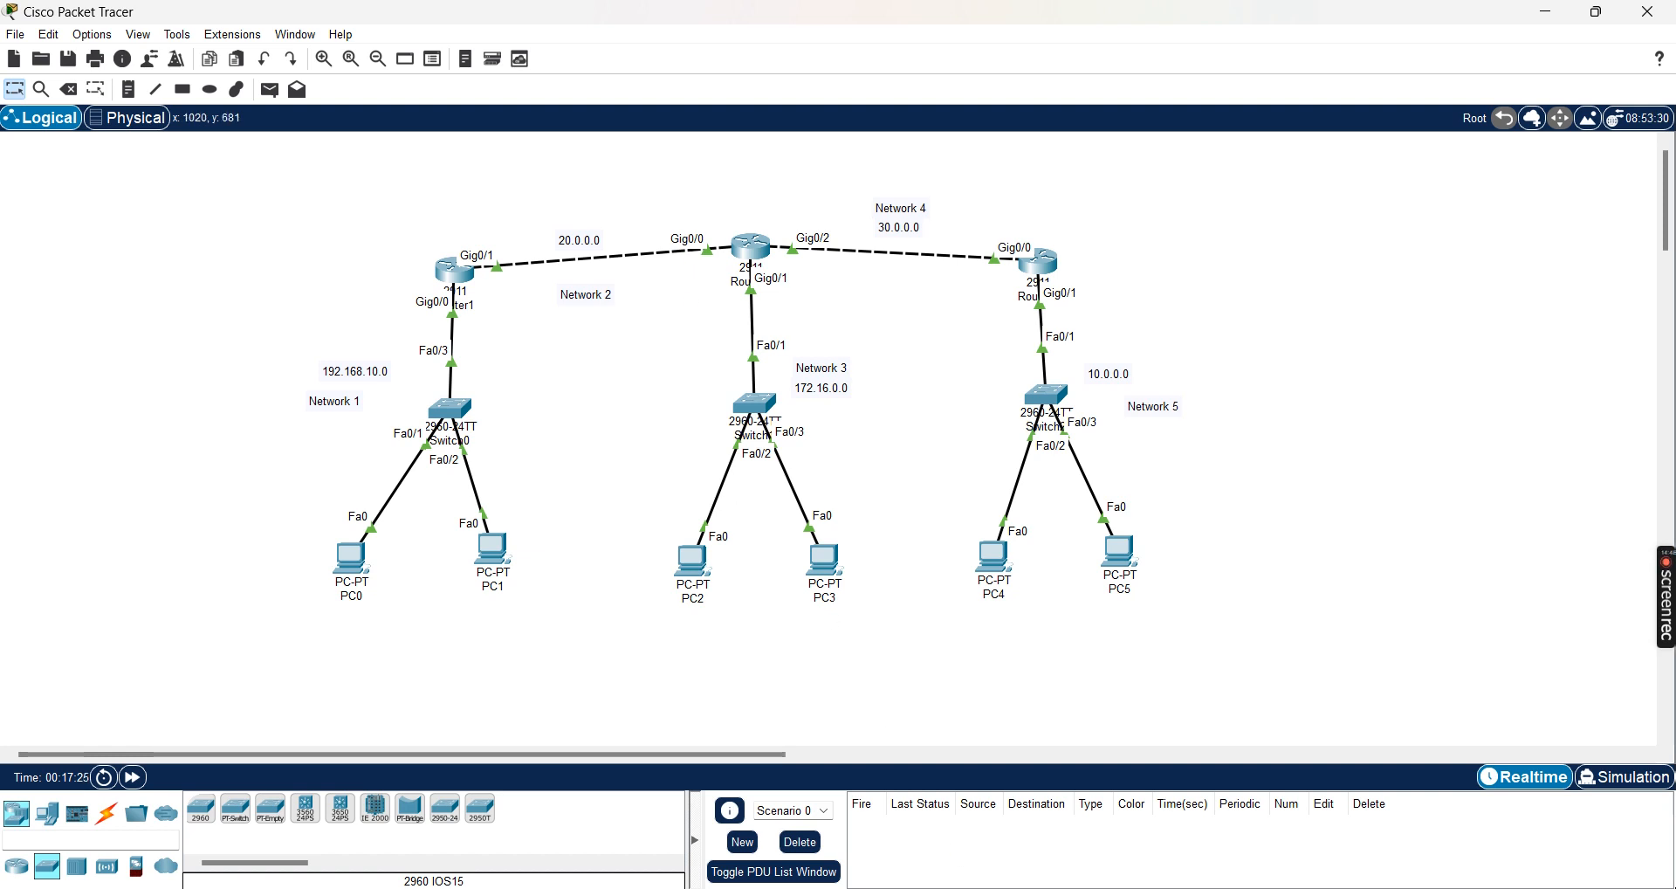
left_click(1345, 785)
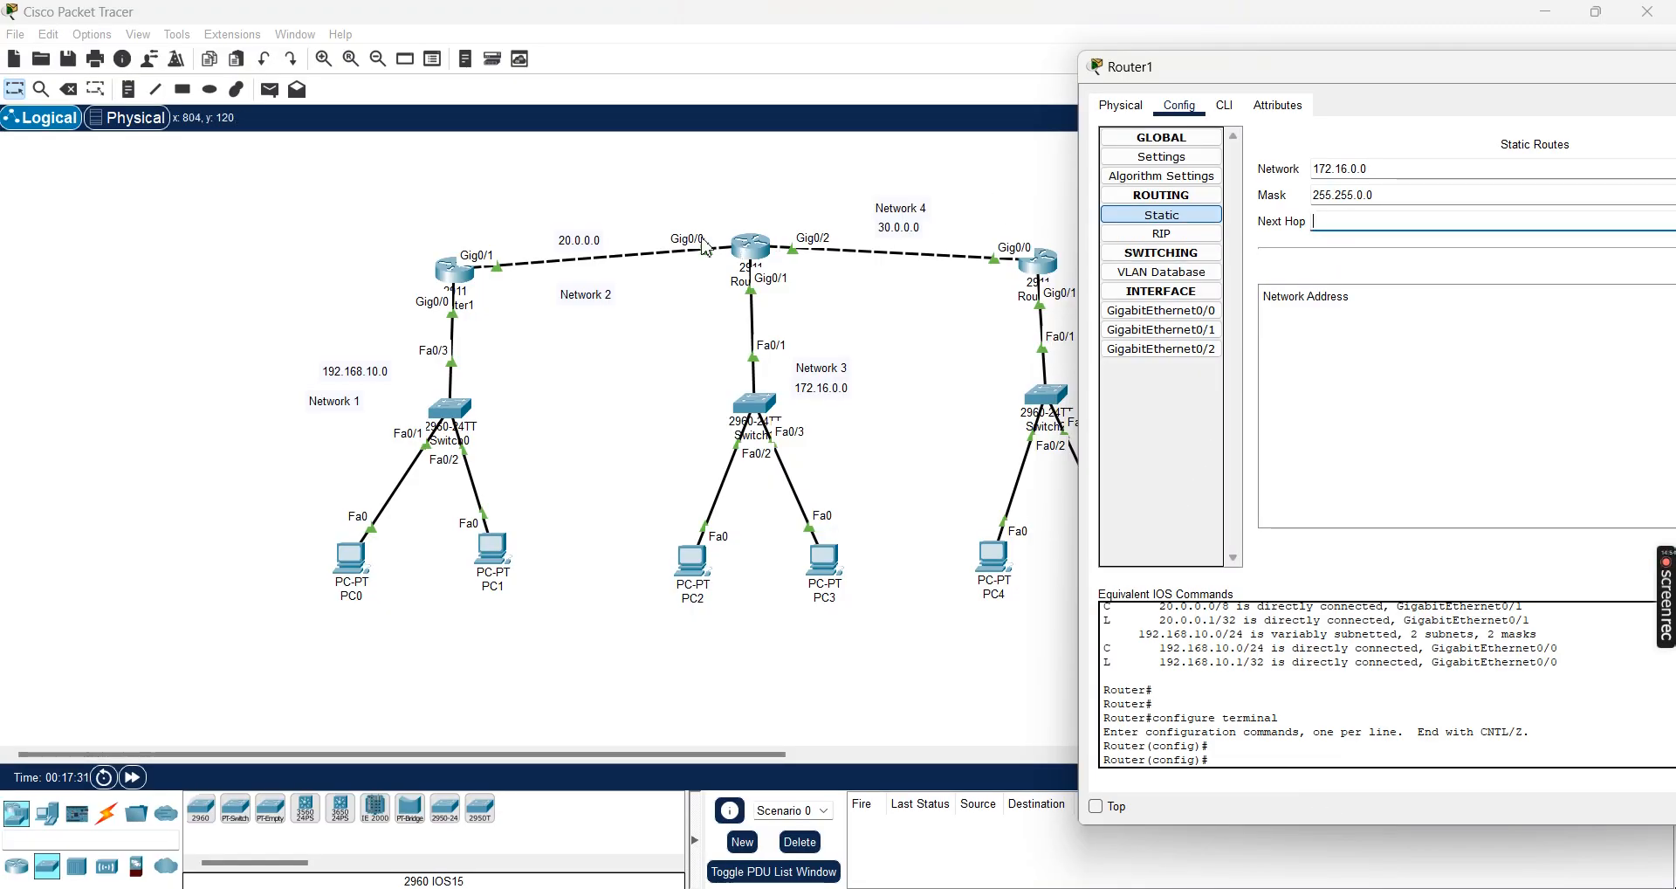
type("20.0.0.2")
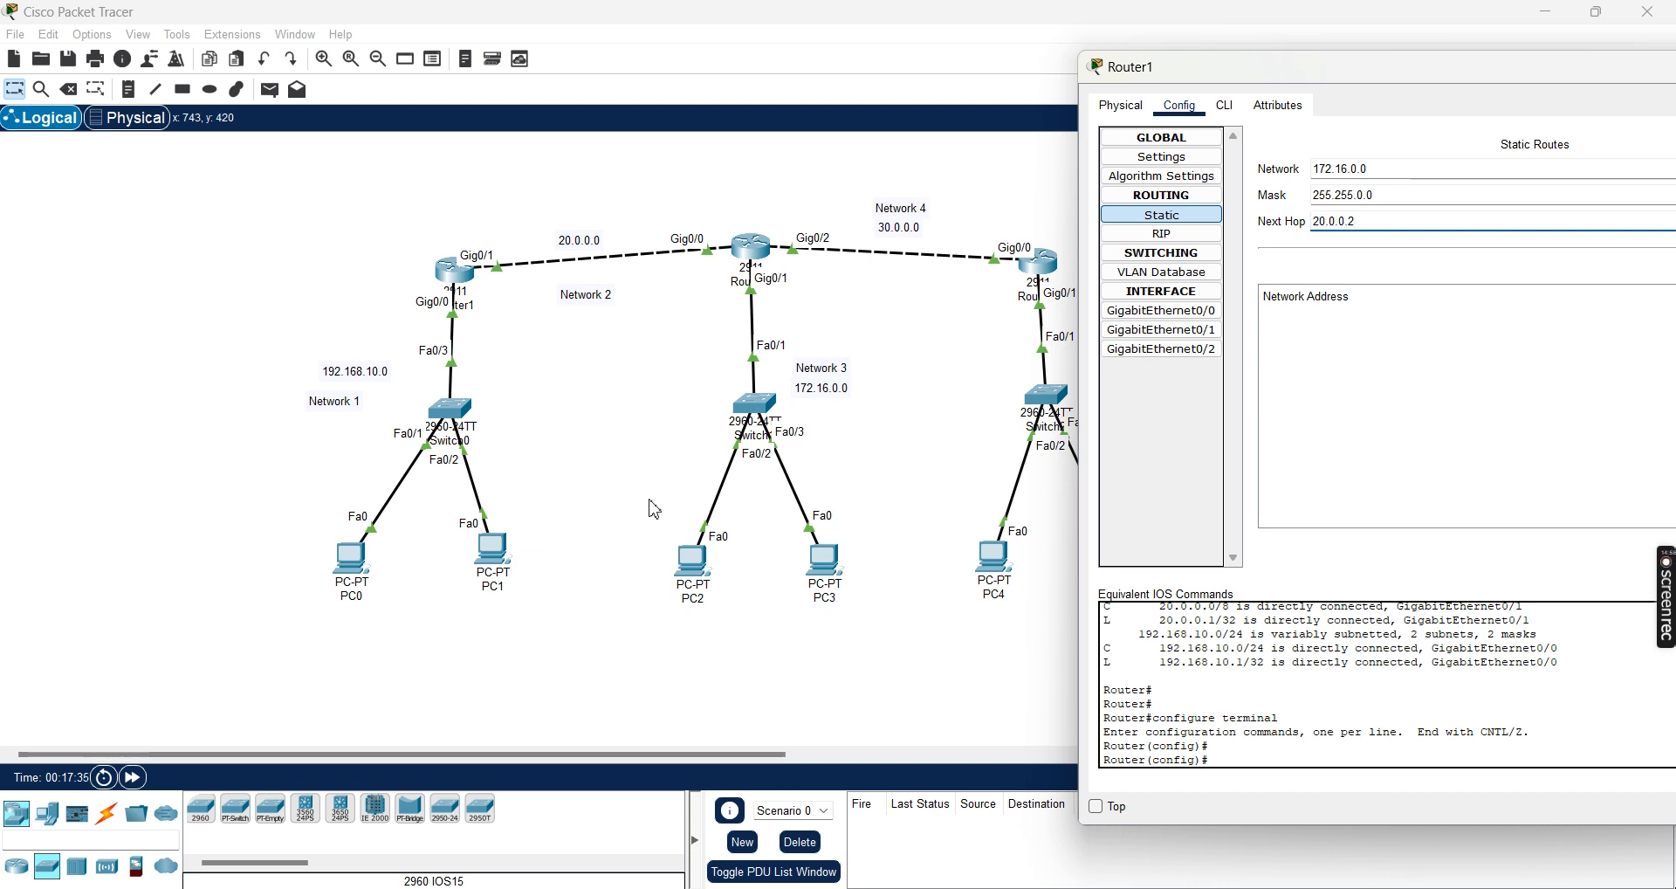
Check the next-hop router in the topology, return to Router1's window and add the filled-in 172.16.0.0 route.
left_click(685, 355)
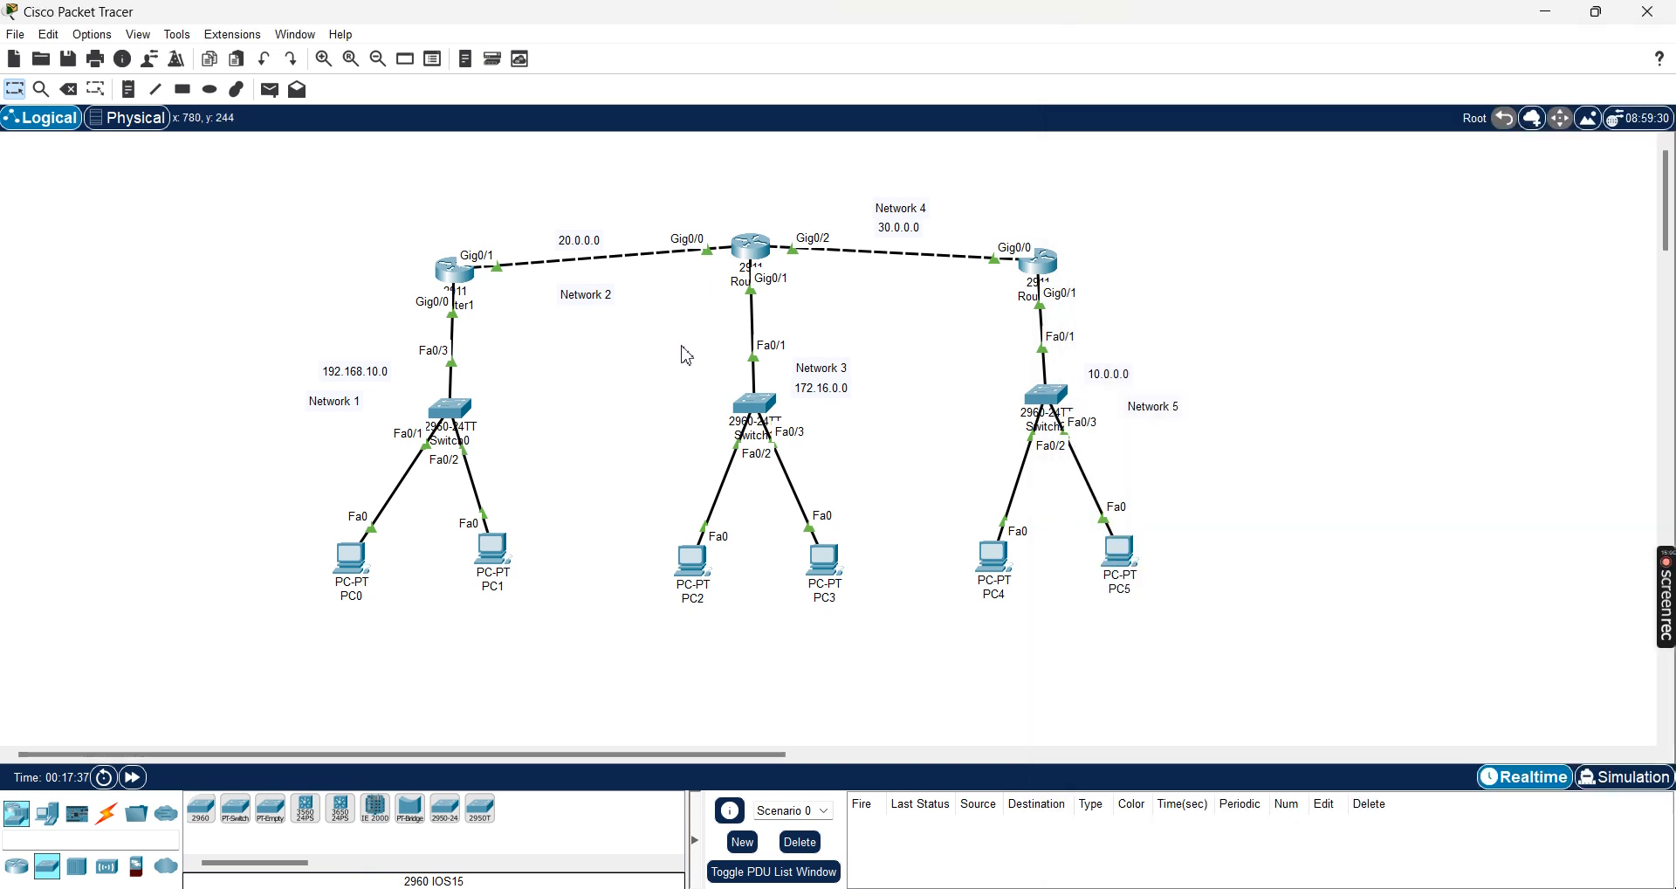
mouse_move(761, 247)
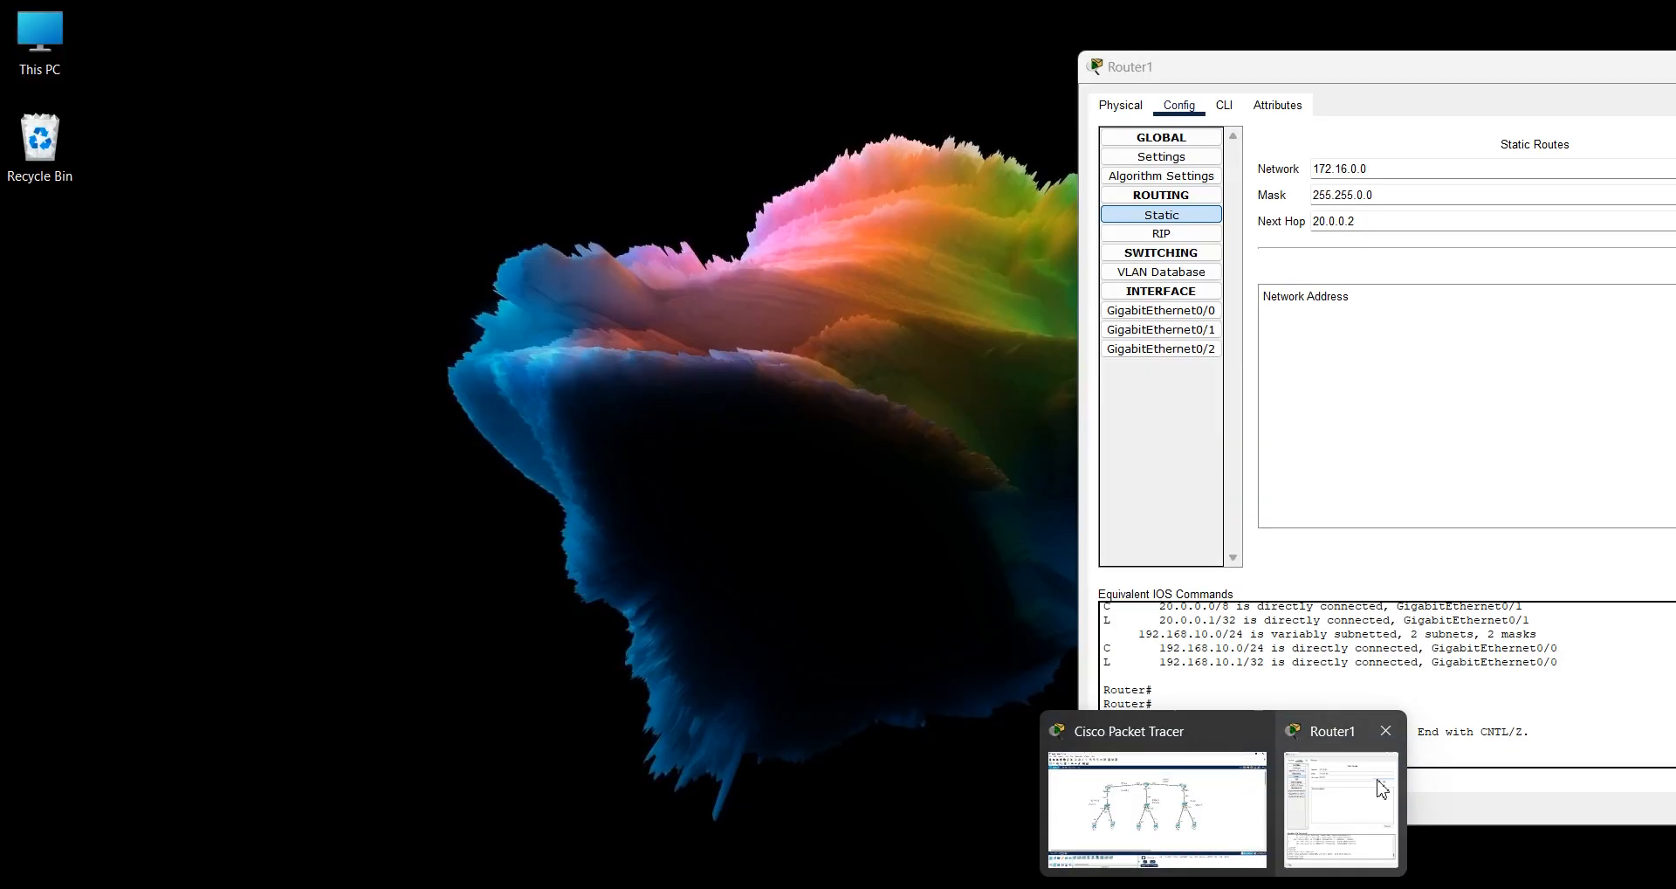
left_click(1336, 803)
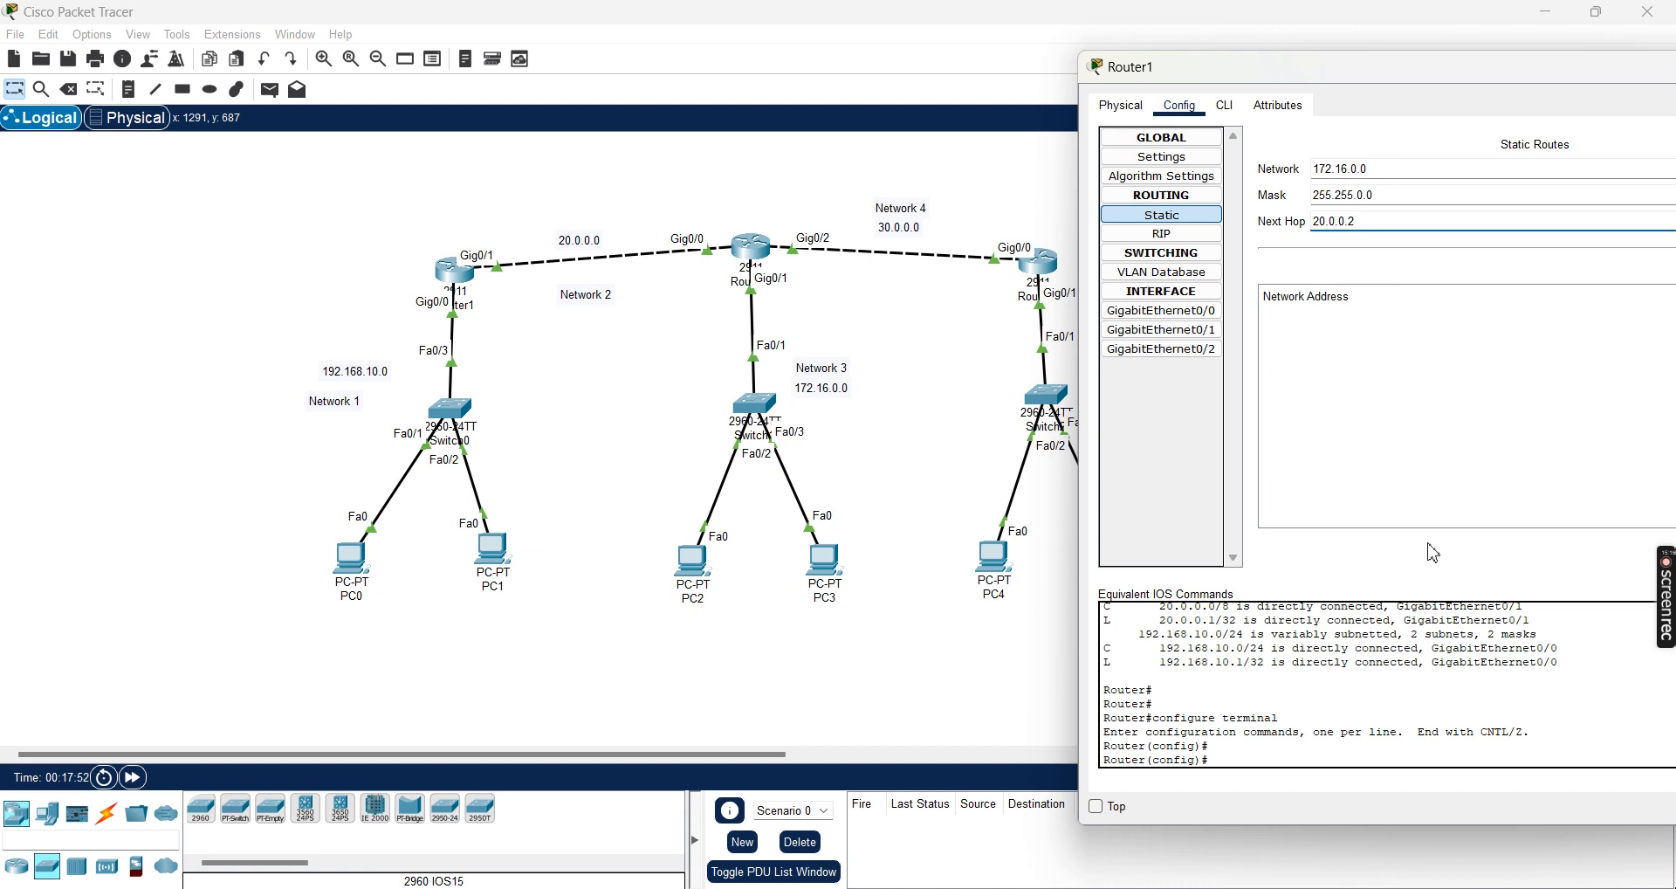
left_click_drag(1411, 67, 992, 67)
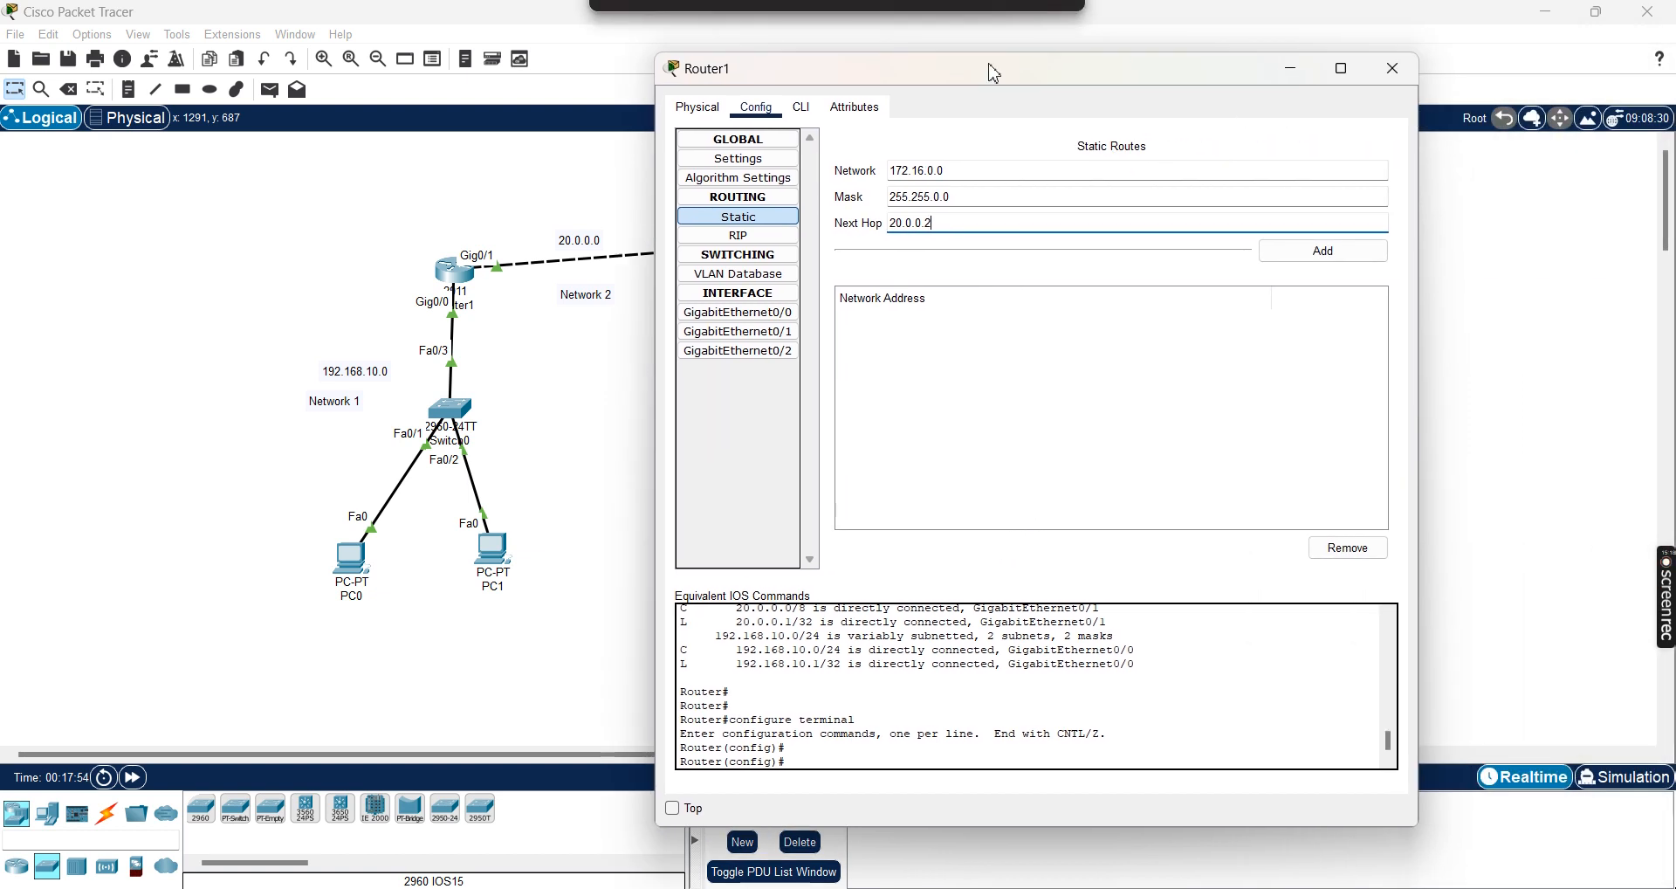
left_click(1280, 261)
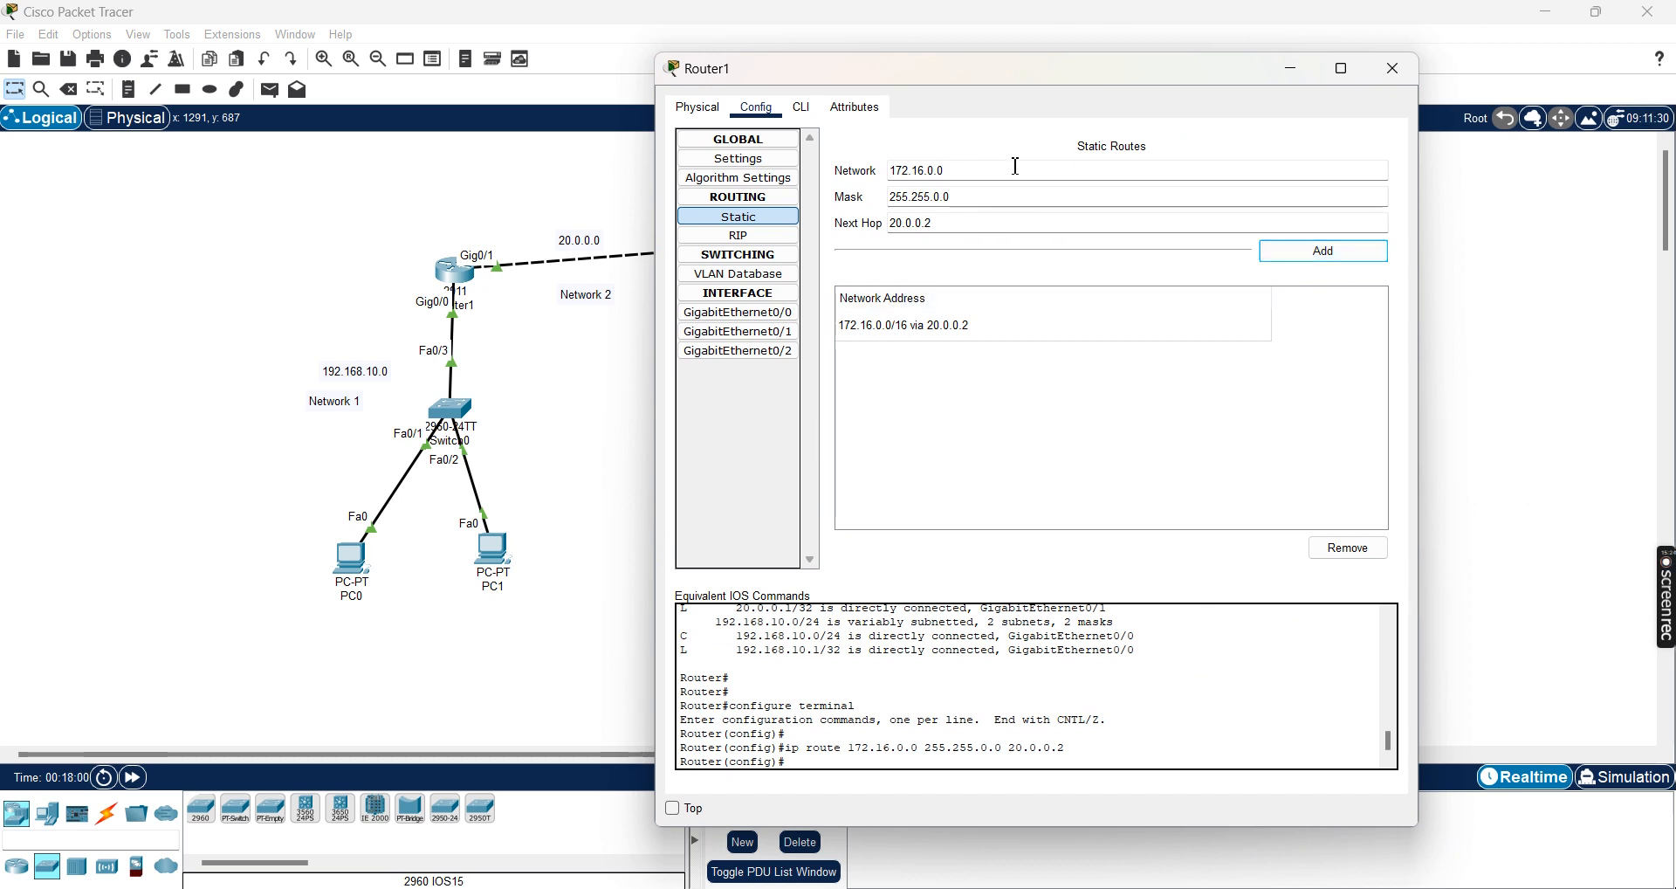
Add a static route on Router1 to network 30.0.0.0 with mask 255.0.0.0, keeping next hop 20.0.0.2.
left_click_drag(864, 74, 200, 95)
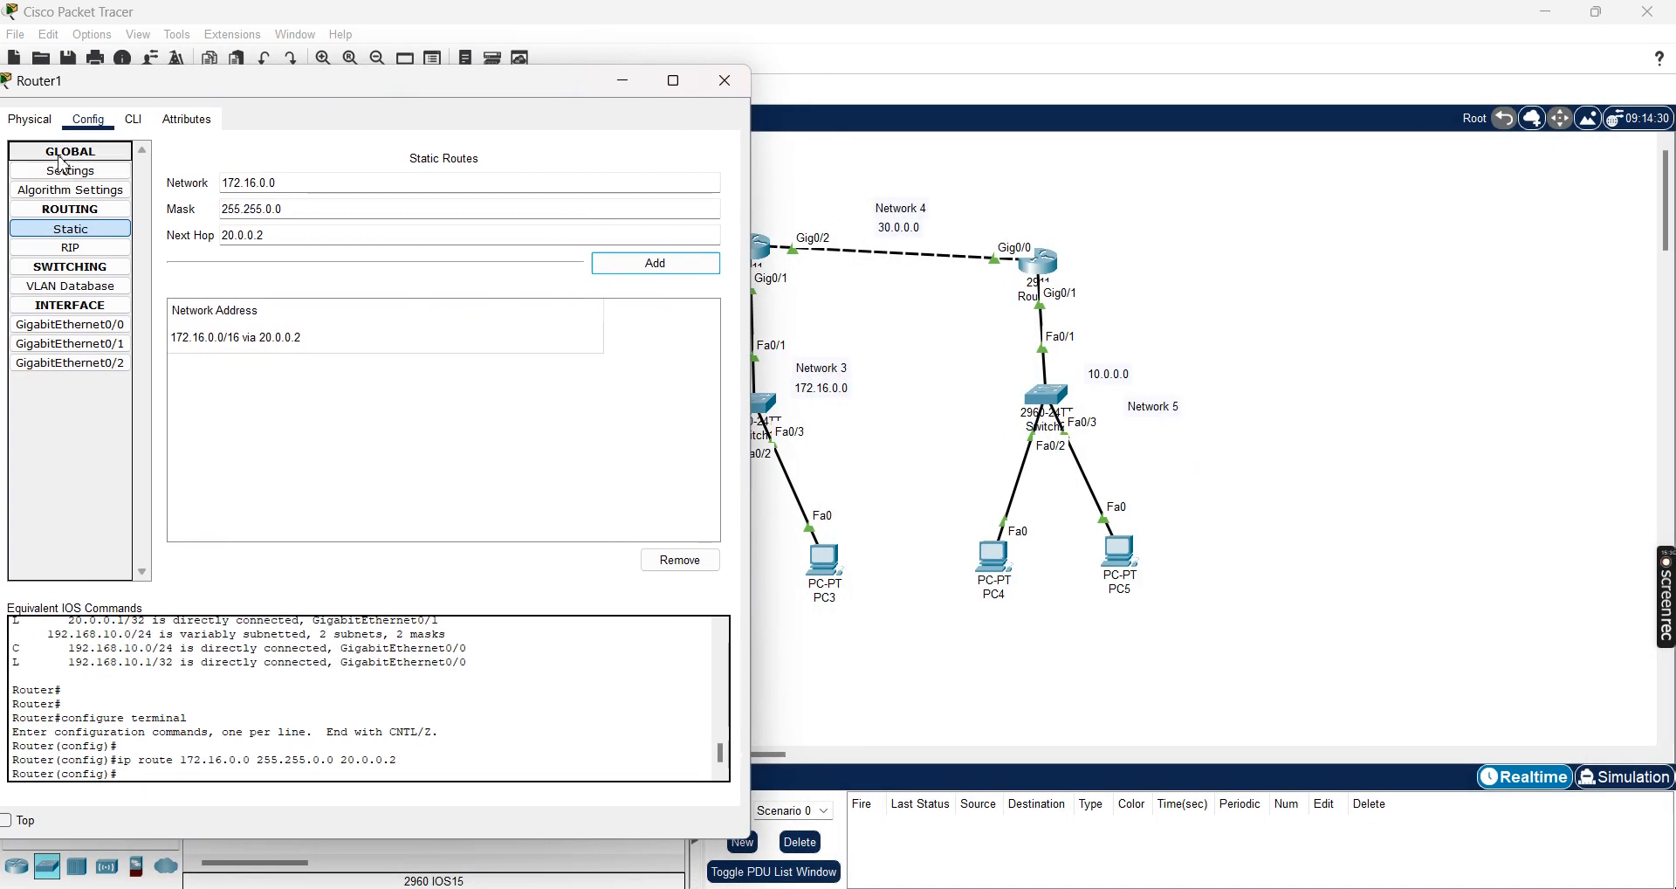
left_click_drag(293, 181, 220, 182)
key("BackSpace")
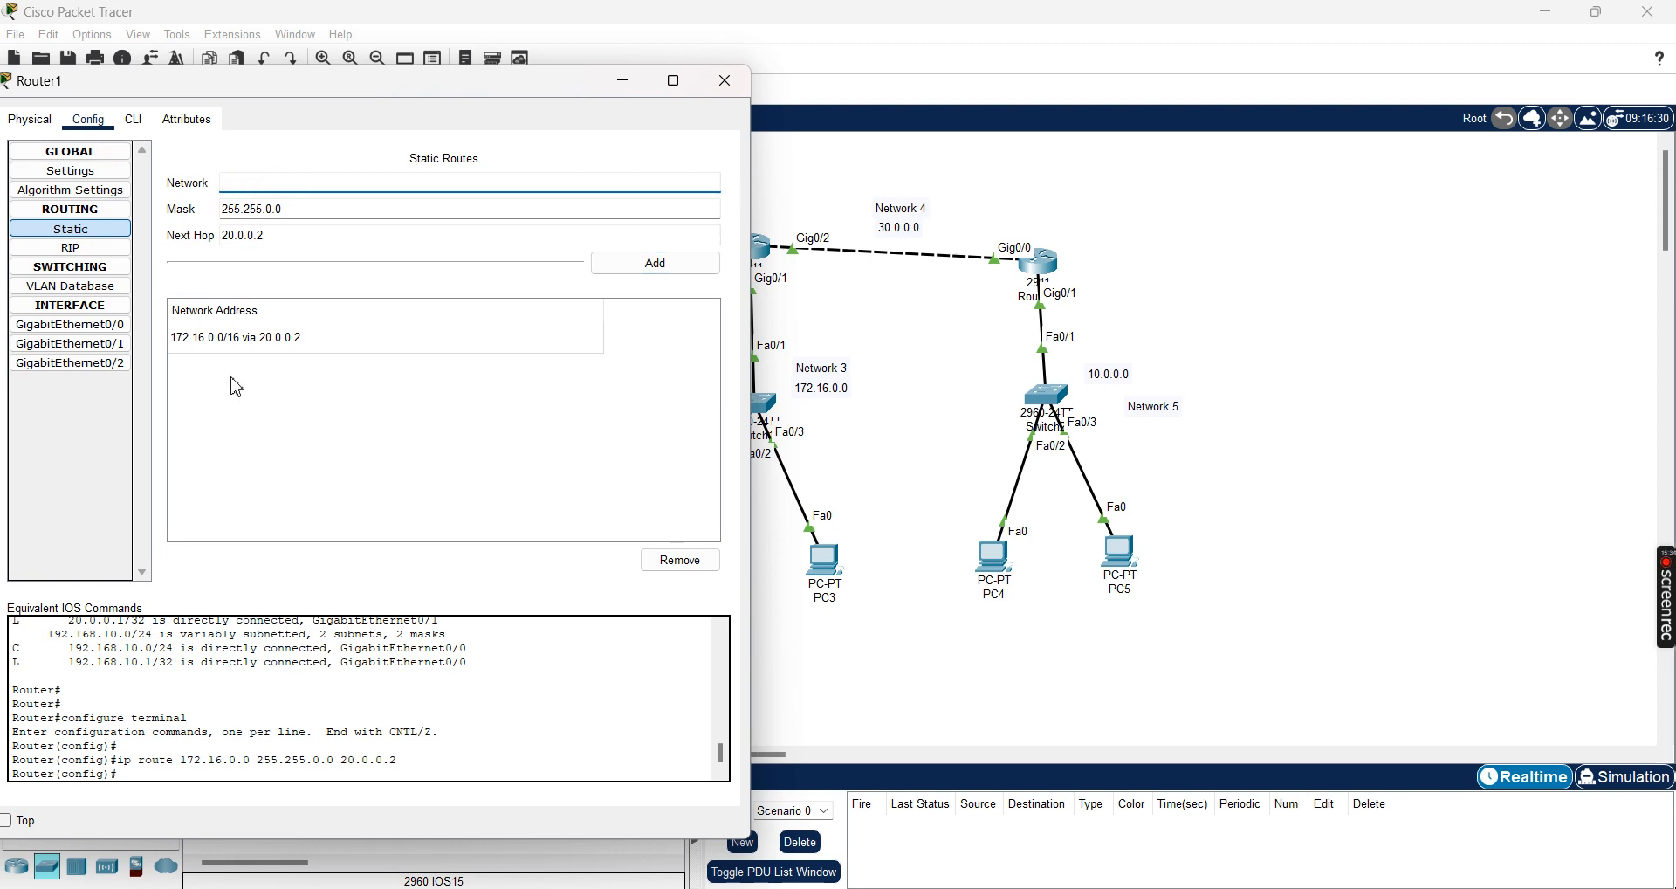
type("30.0.0.0")
left_click_drag(334, 206, 209, 206)
key("BackSpace")
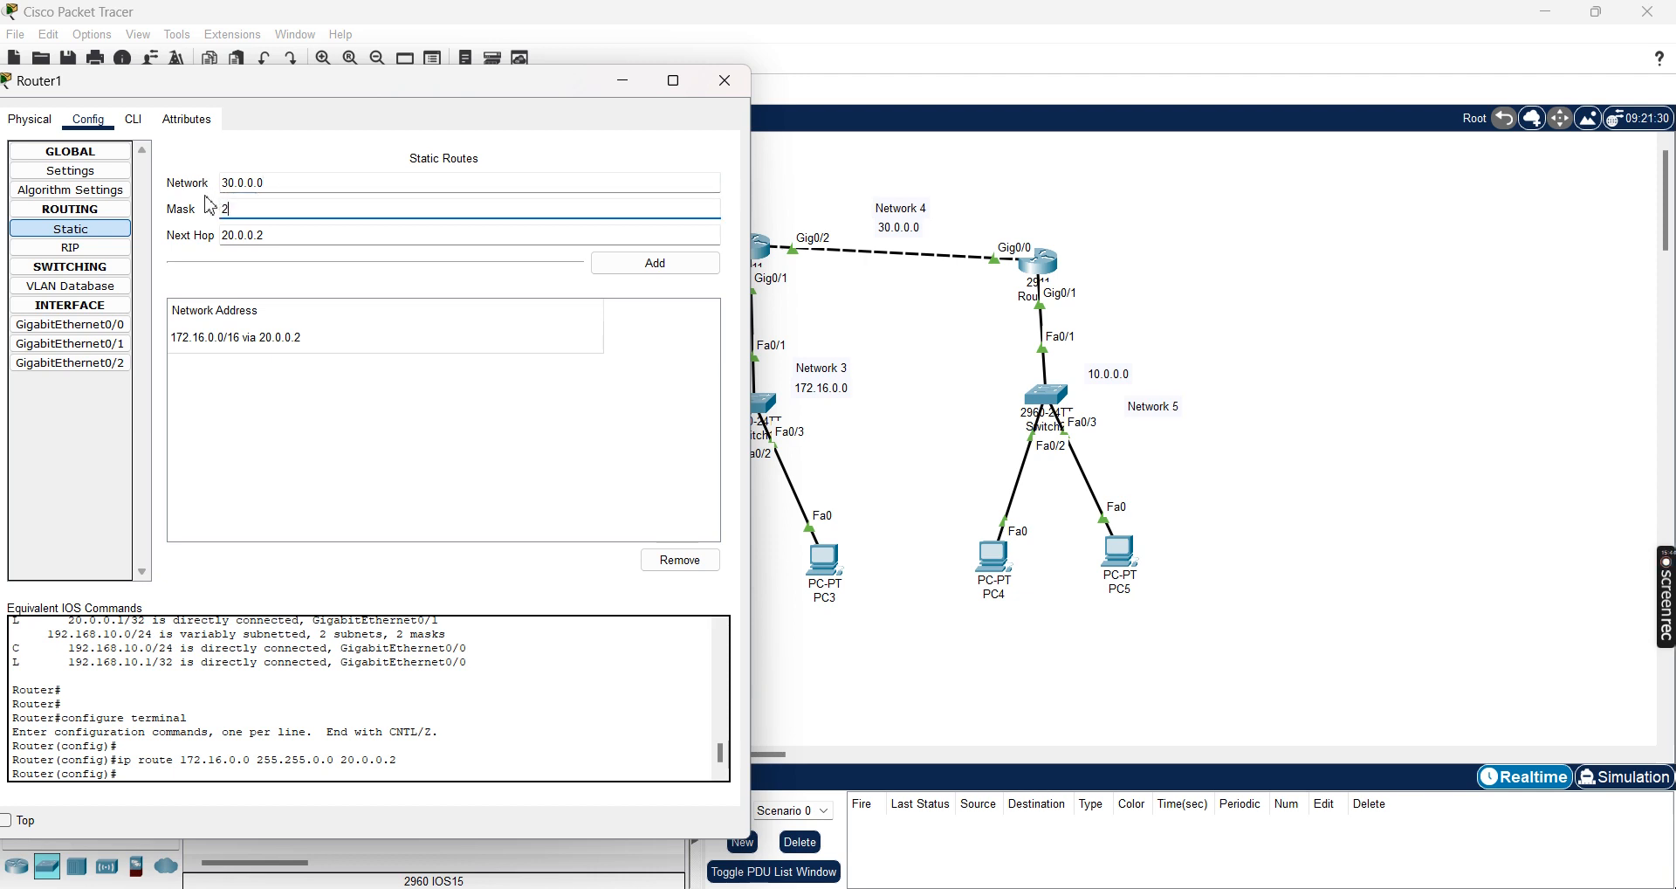
type("255.0.0.0")
left_click(704, 267)
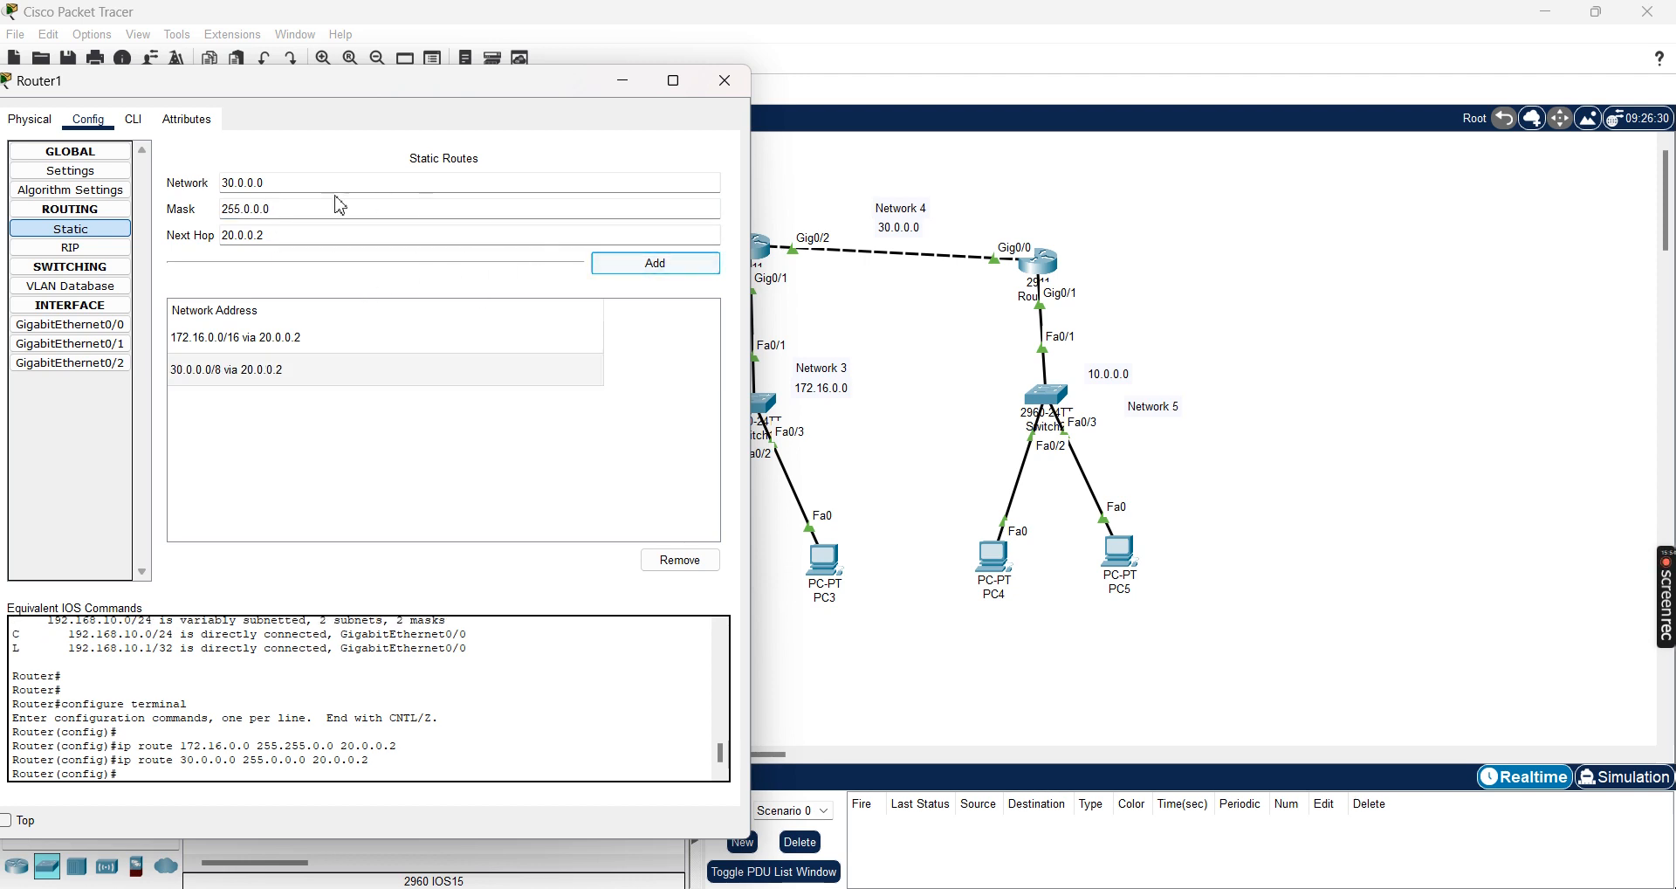
Add a static route on Router1 to network 10.0.0.0 with the same mask and next hop, and close the router's window.
left_click_drag(266, 183, 214, 189)
key("BackSpace")
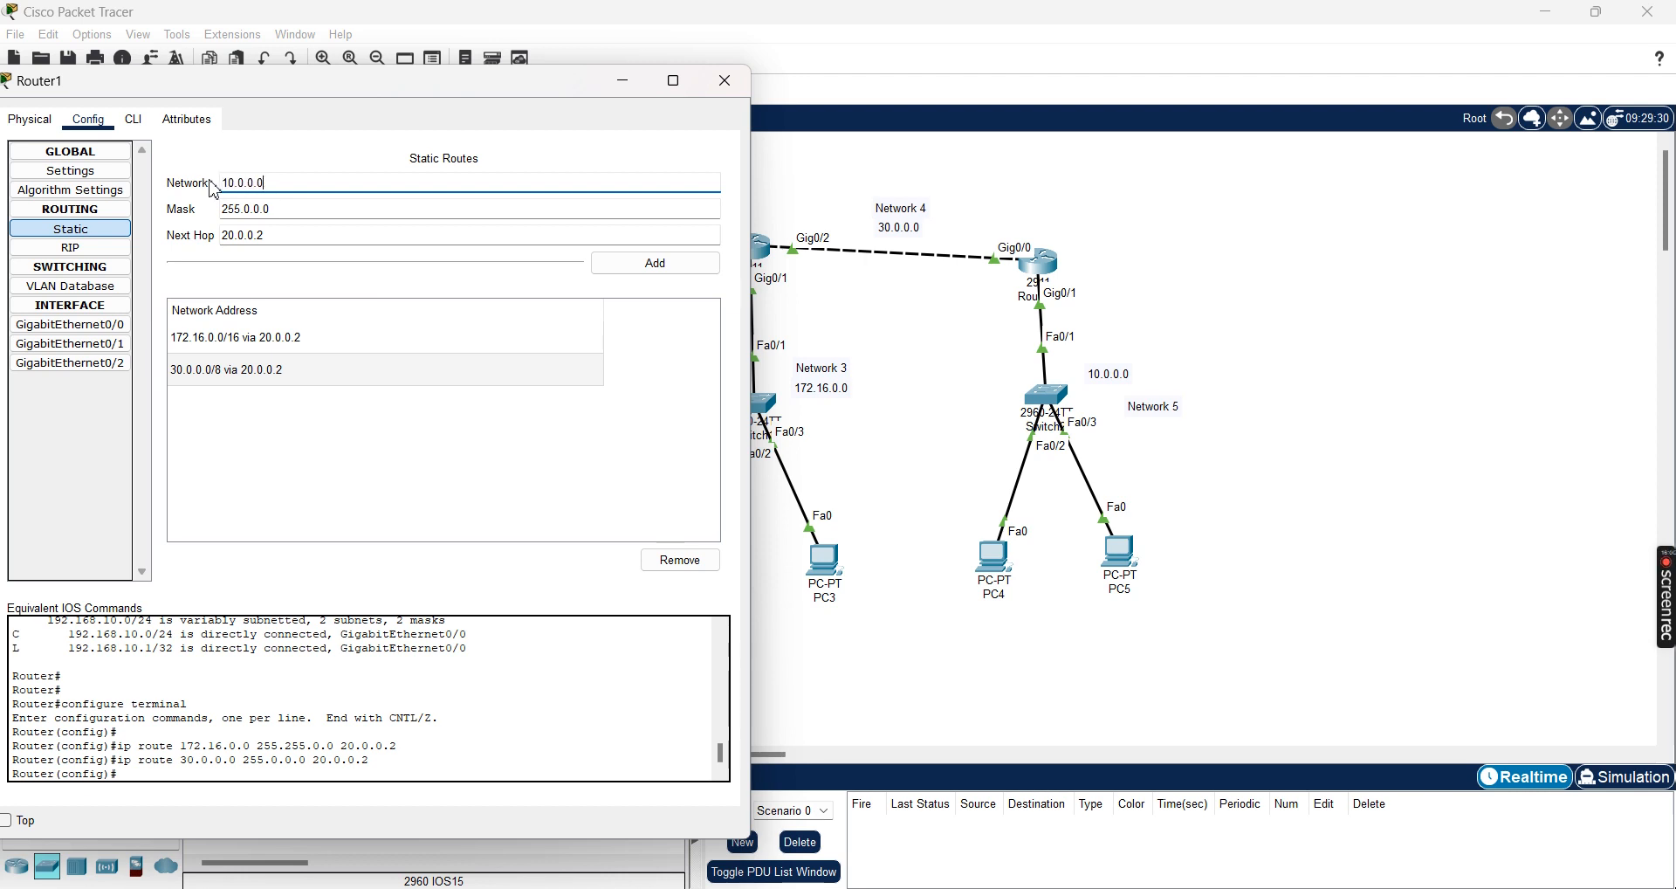
left_click(268, 183)
left_click(636, 277)
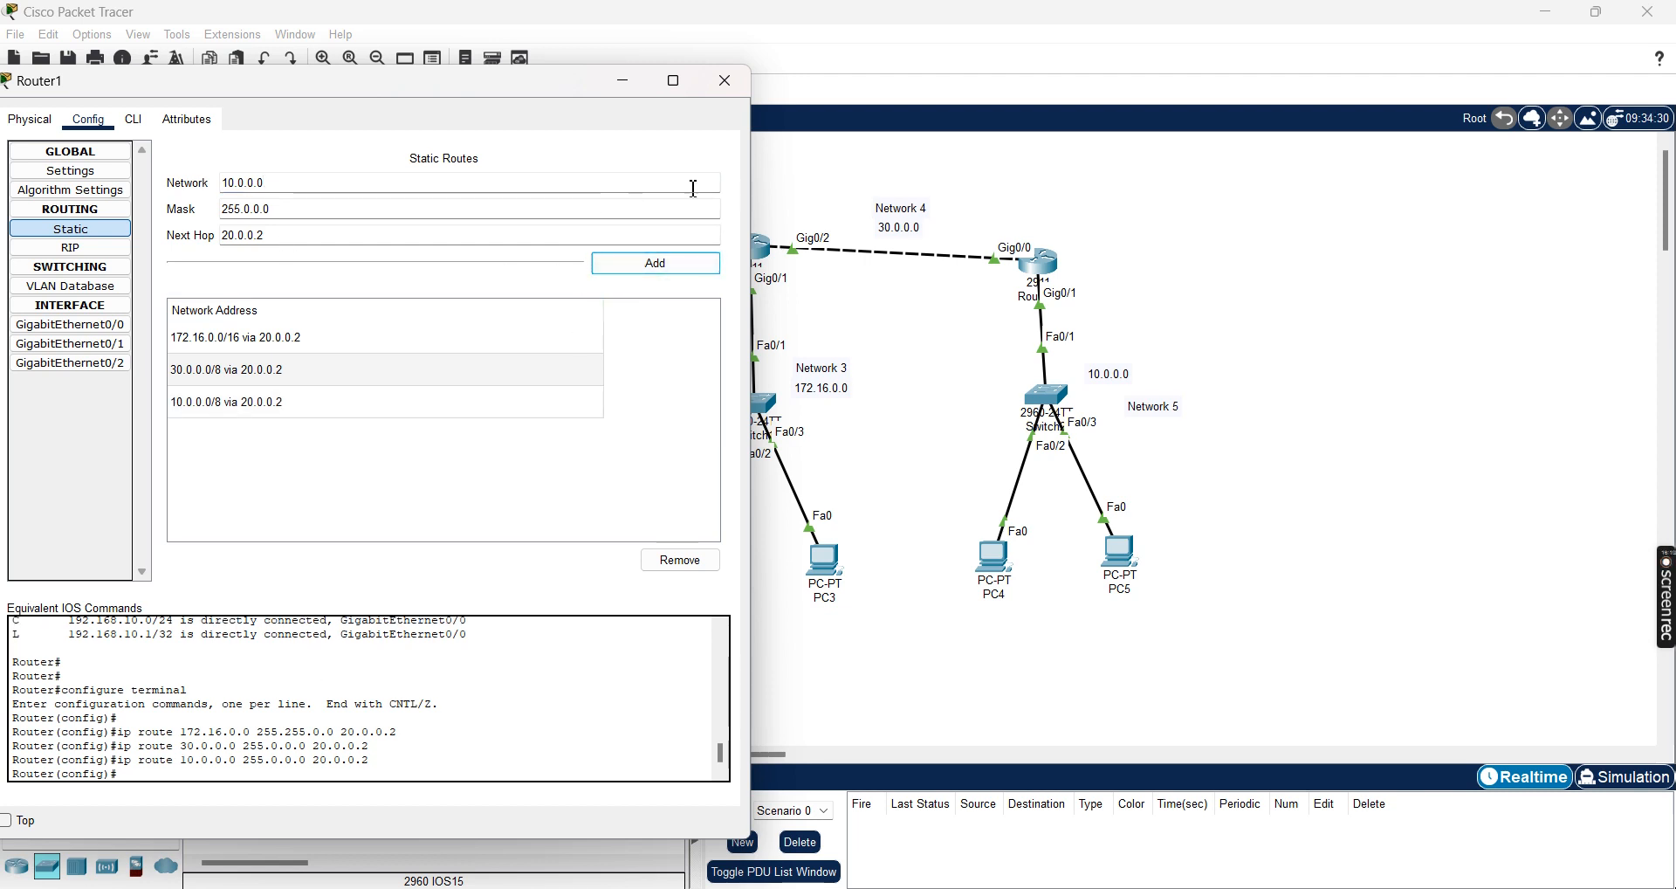
left_click_drag(494, 90, 877, 95)
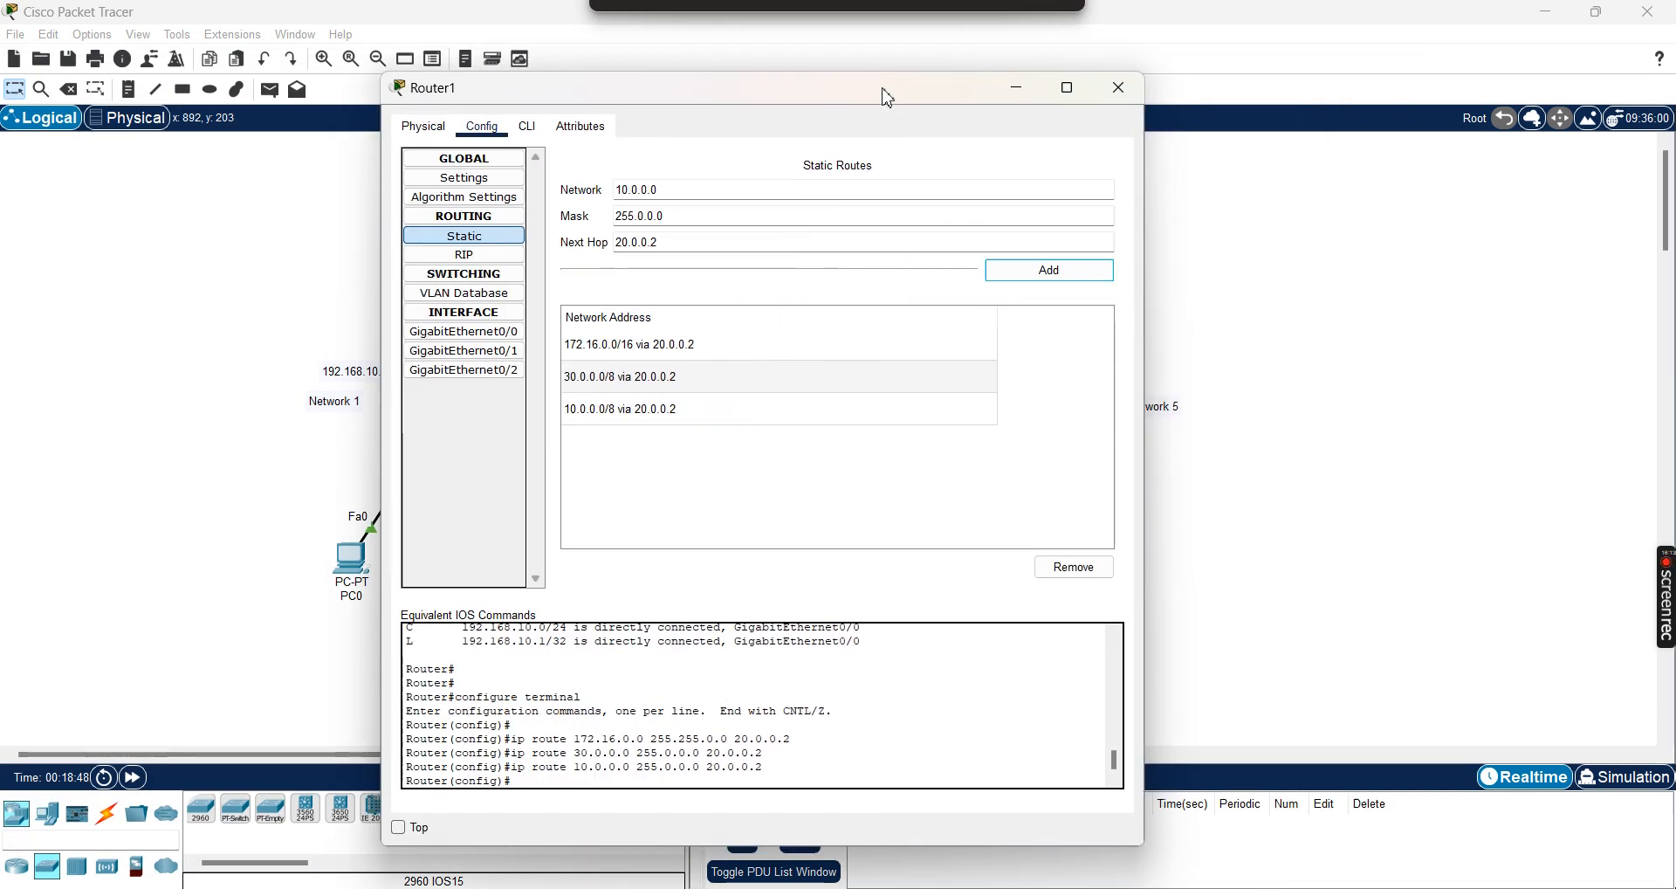
left_click(1116, 86)
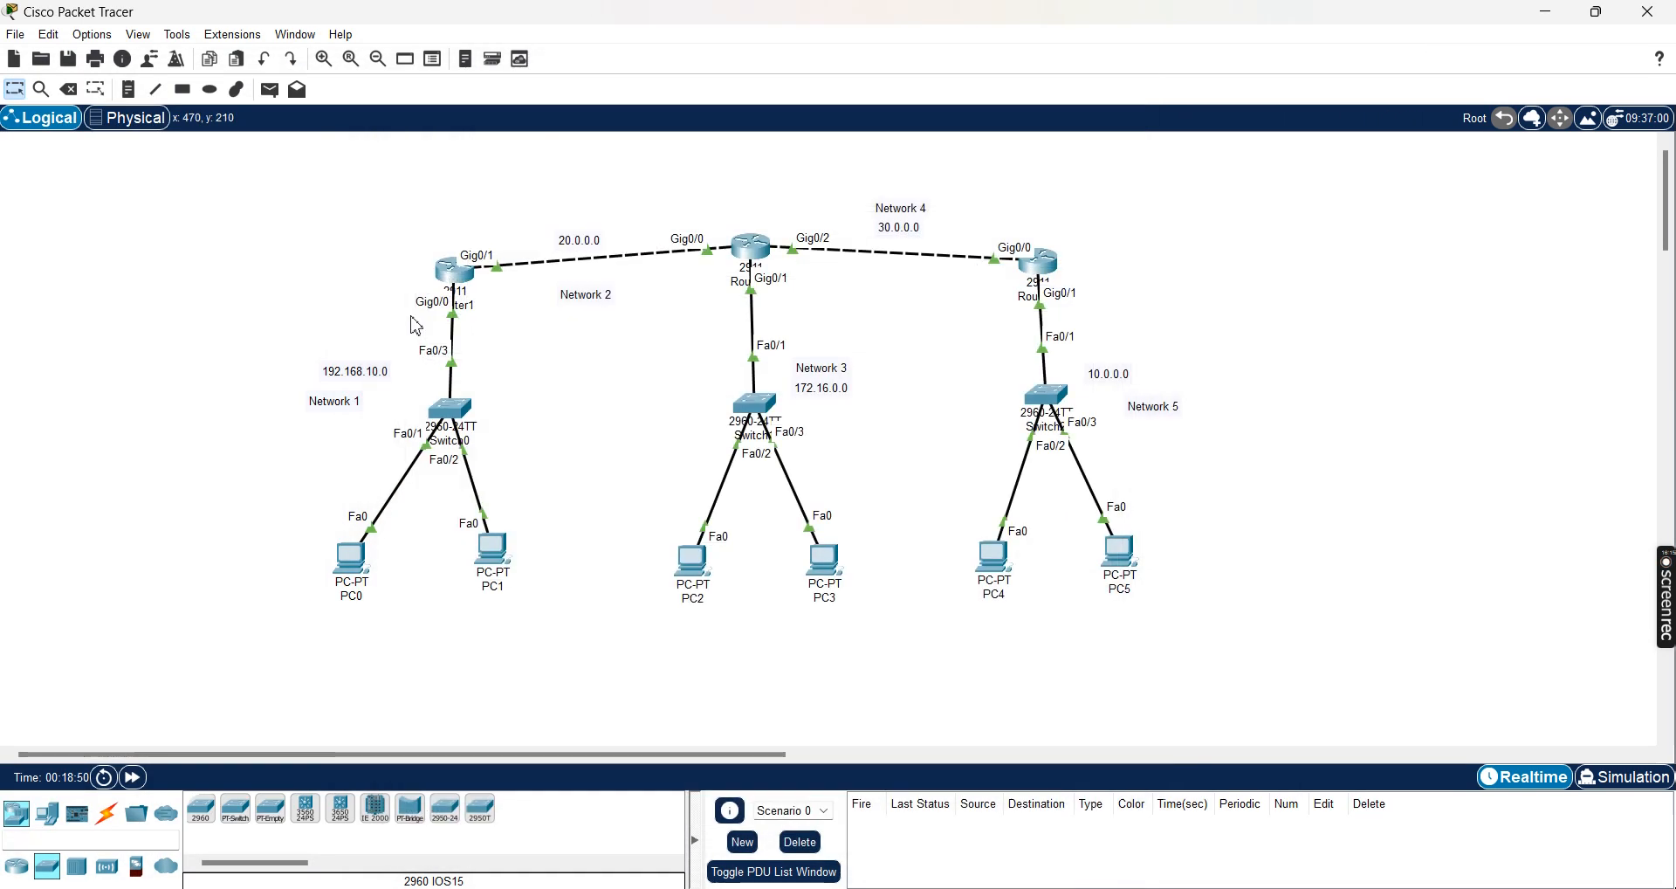
Open Router1's command line and exit global configuration mode to the privileged prompt.
left_click(455, 276)
left_click_drag(791, 131, 899, 61)
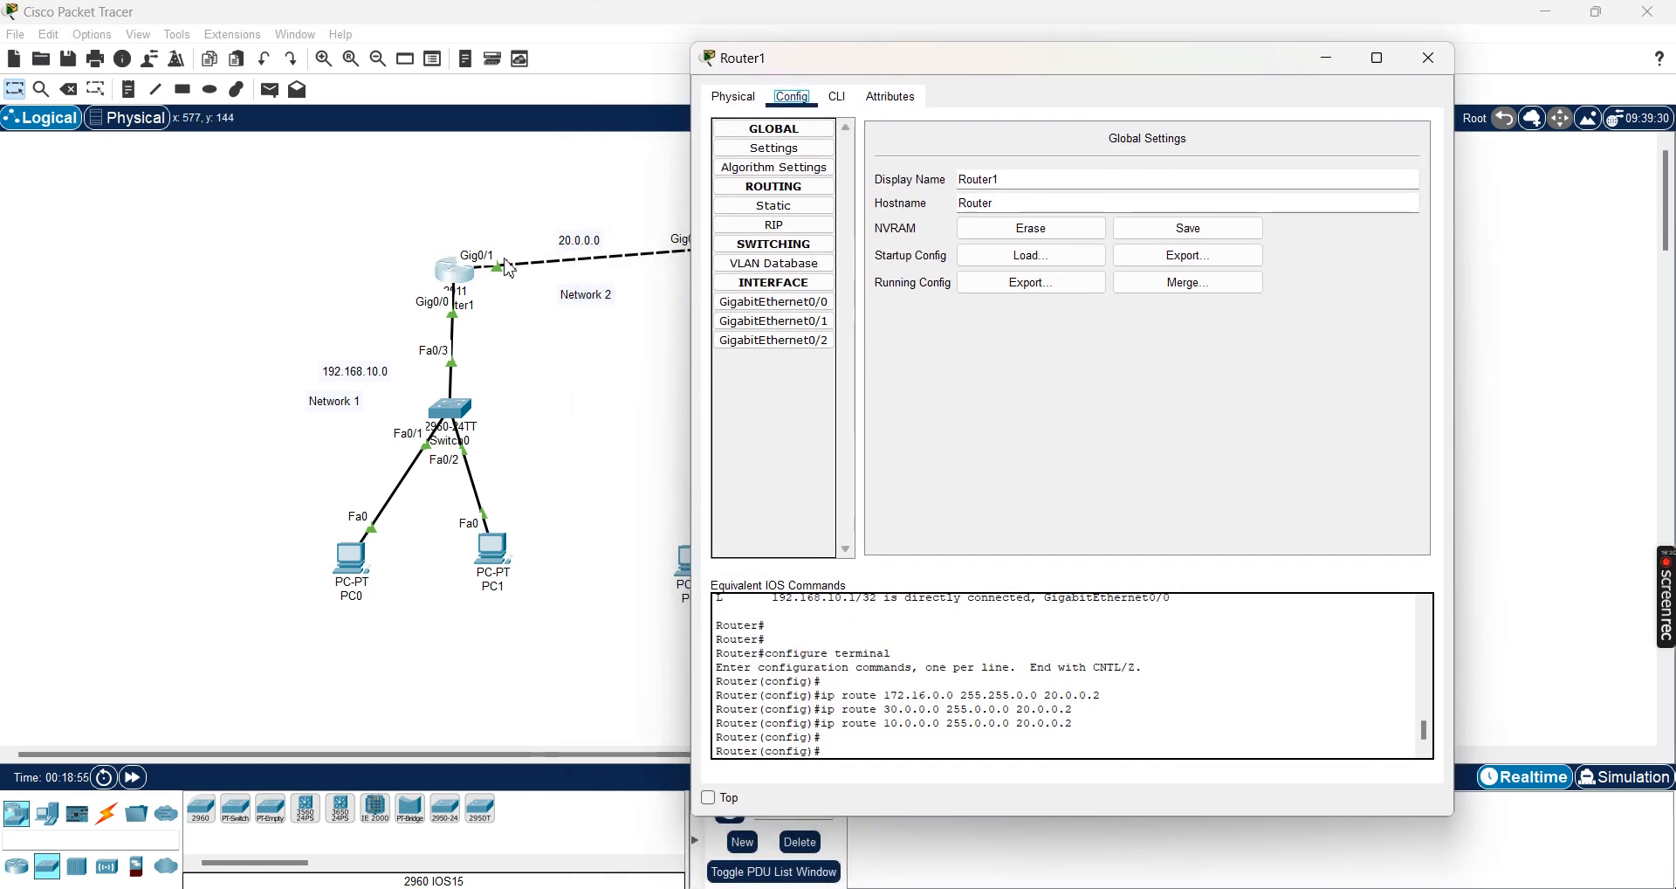
left_click(840, 95)
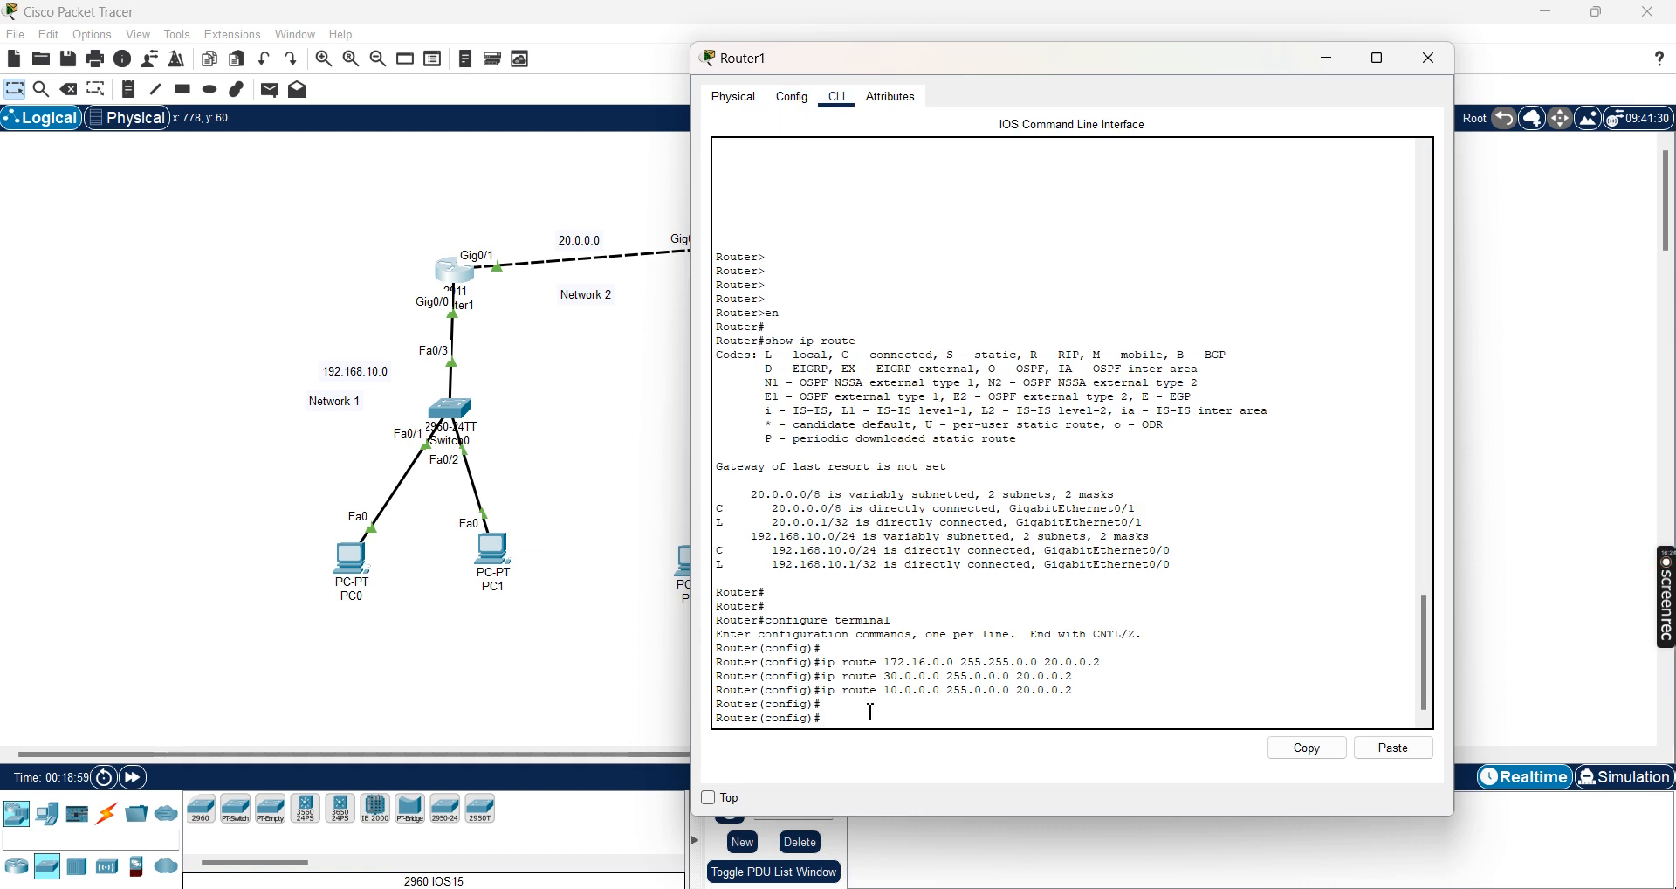
type("exir")
key("Return")
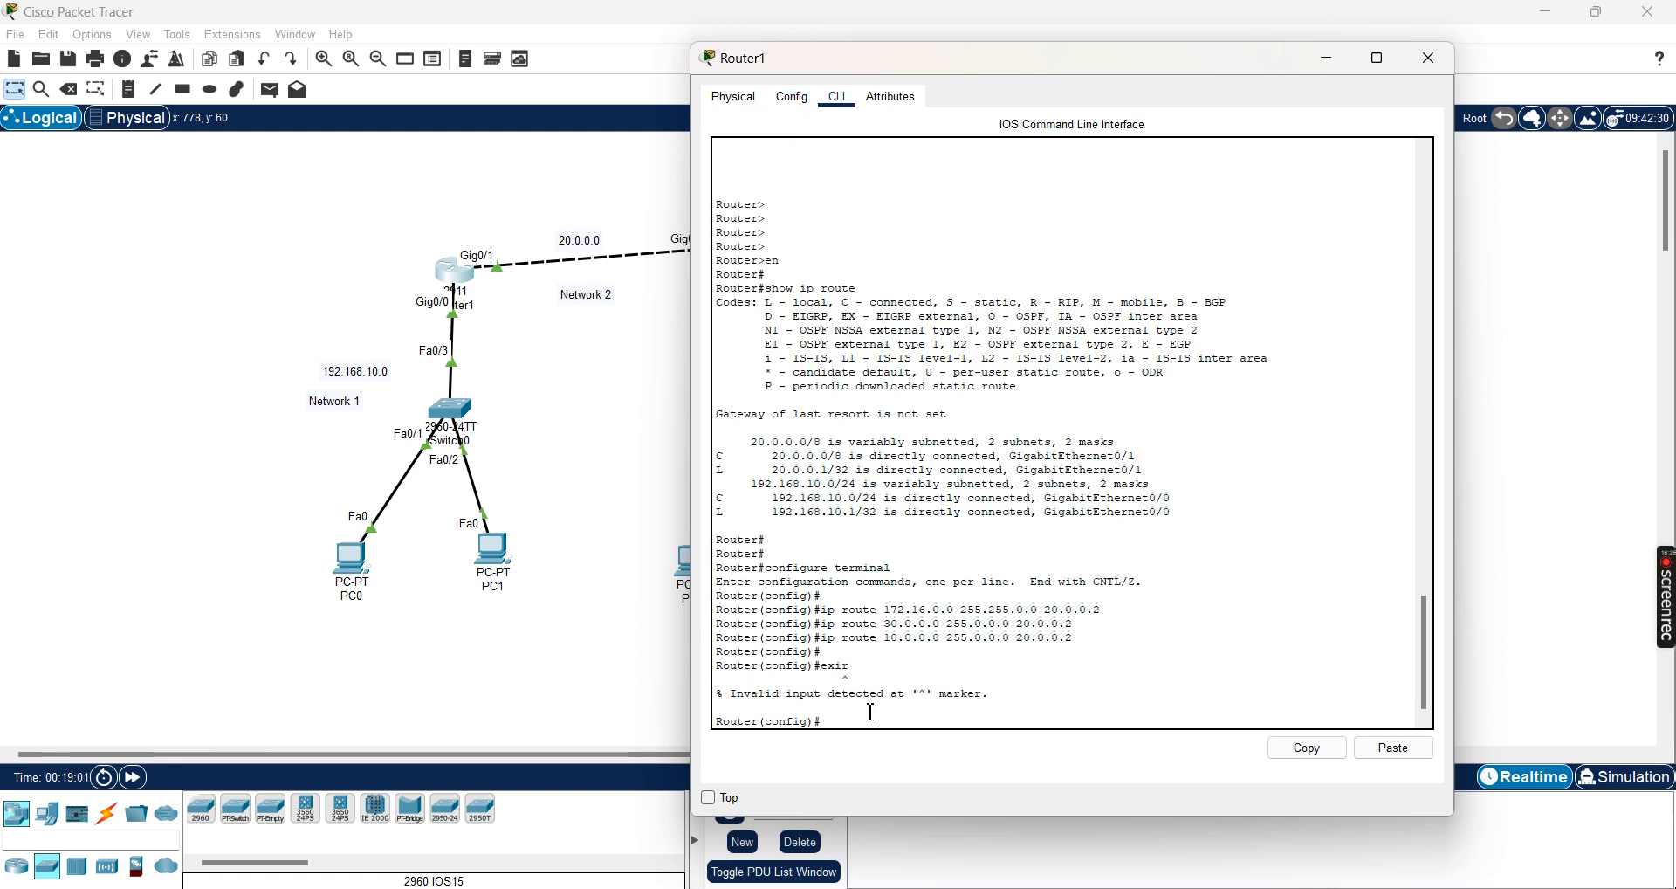
type("exit")
key("Return")
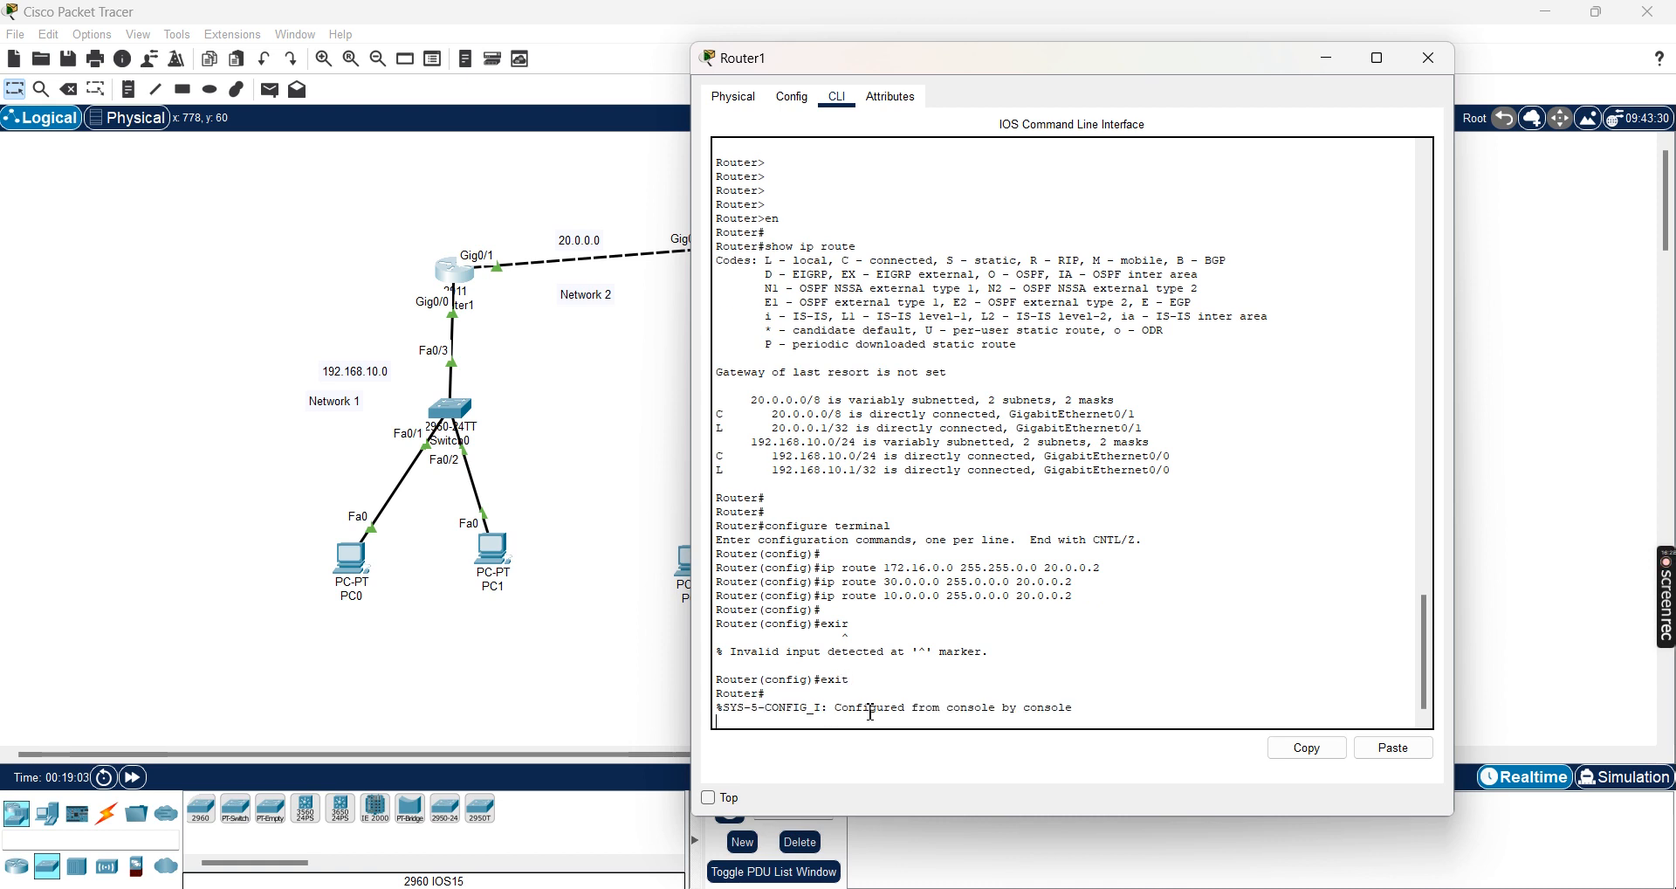
key("Return")
key("Return")
key("Return")
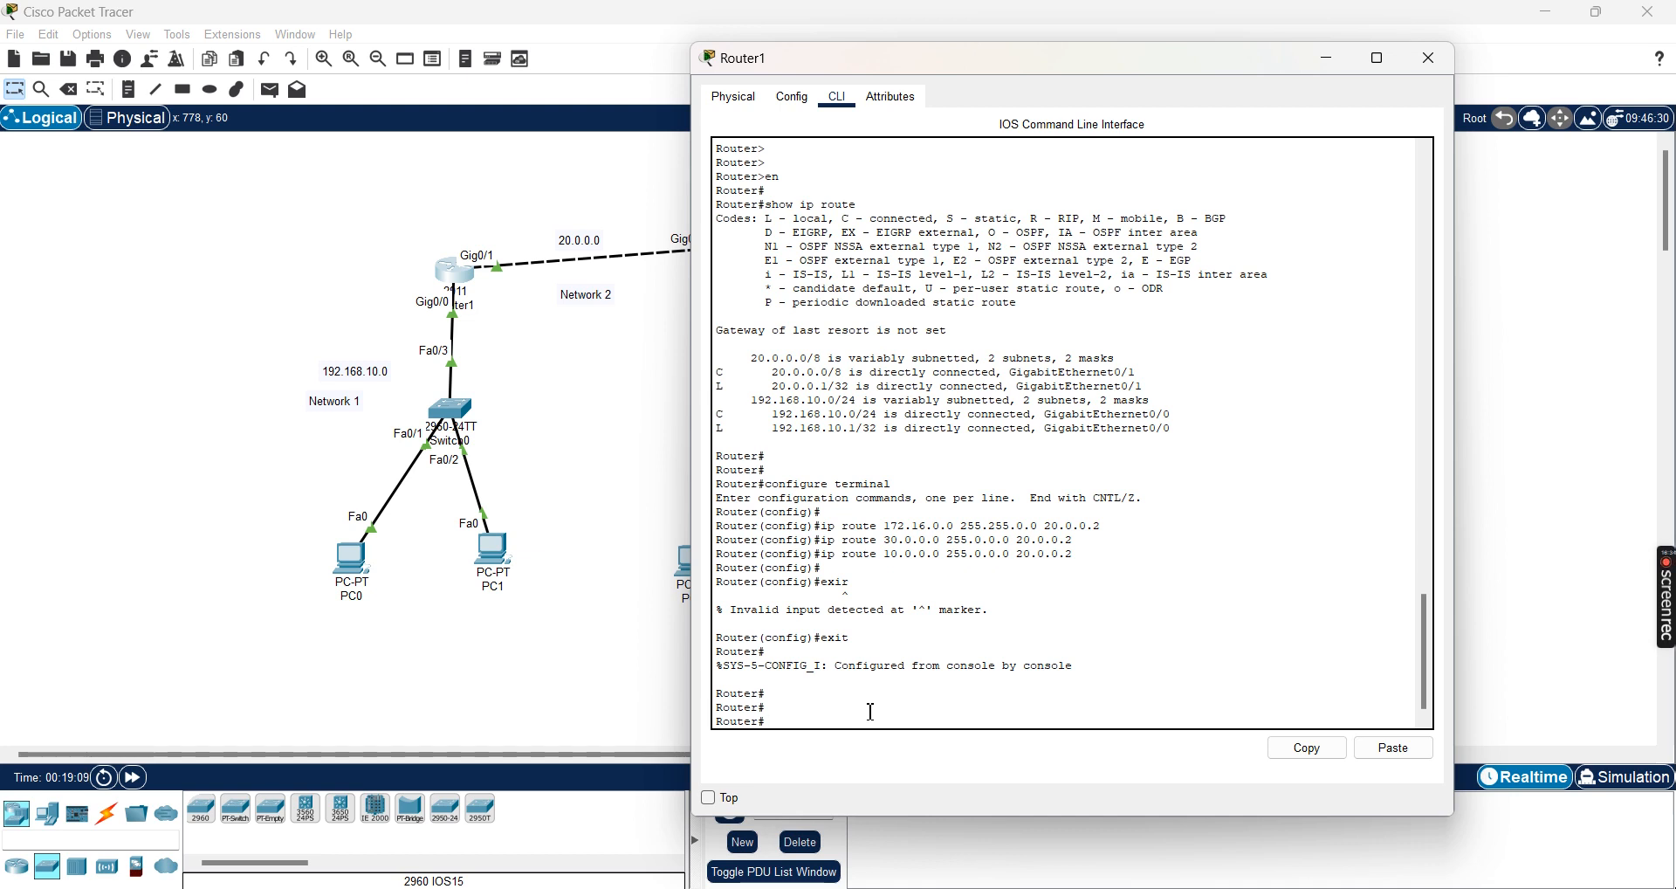
Display Router1's routing table with show ip route and examine the static entry for 10.0.0.0 and its next hop.
type("show ip route")
key("Return")
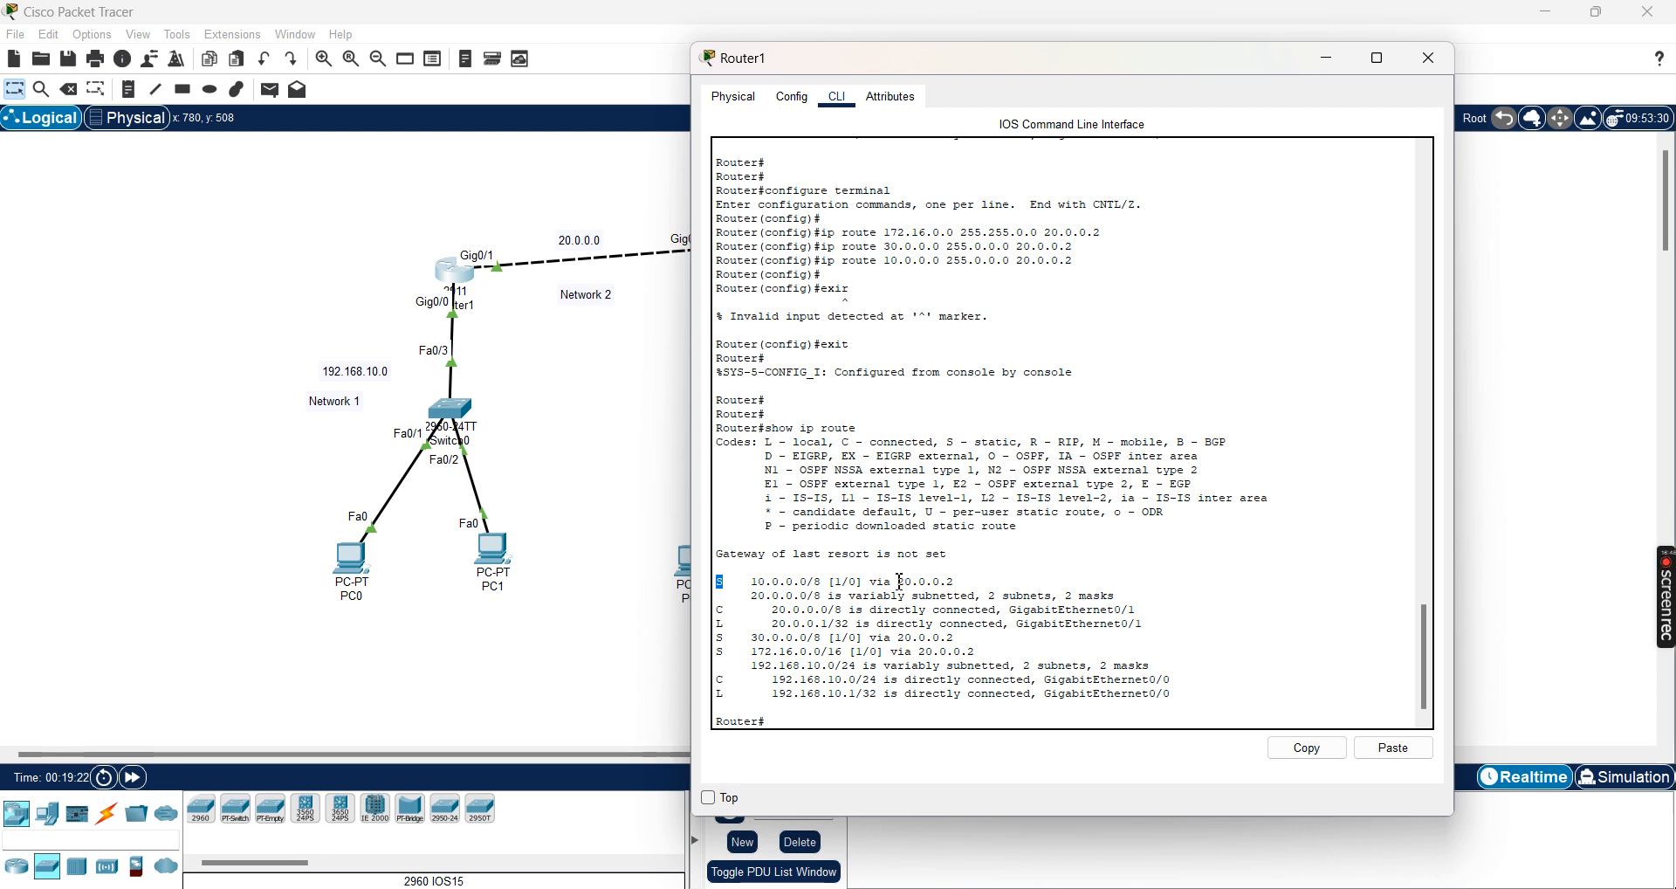
left_click_drag(900, 581, 963, 588)
left_click_drag(912, 63, 1071, 32)
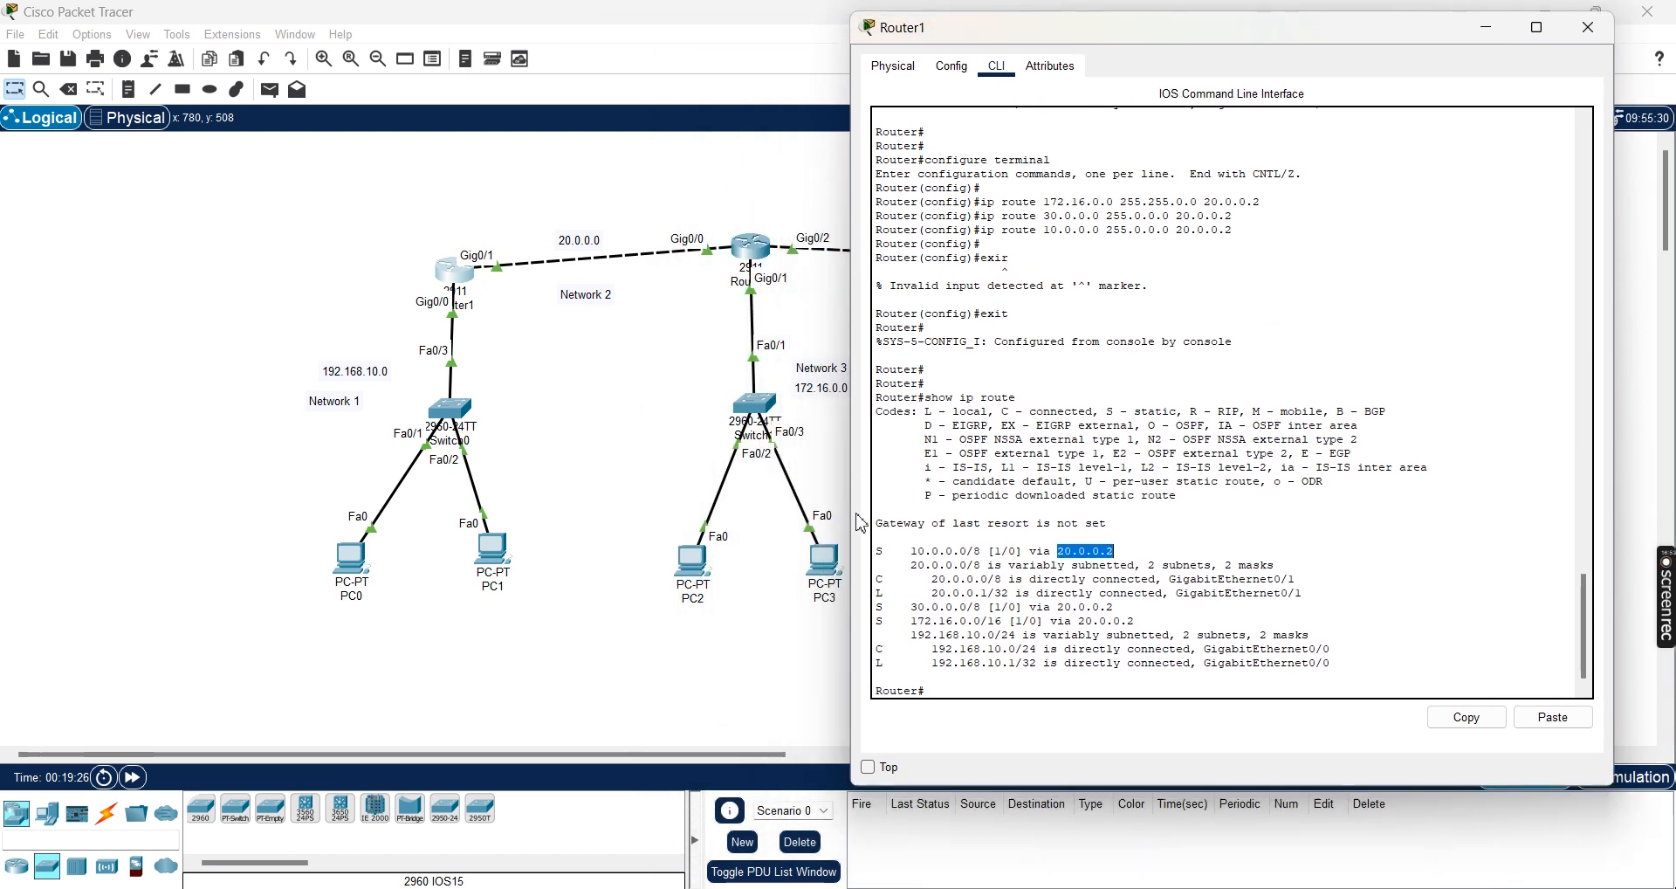
left_click_drag(902, 555, 970, 556)
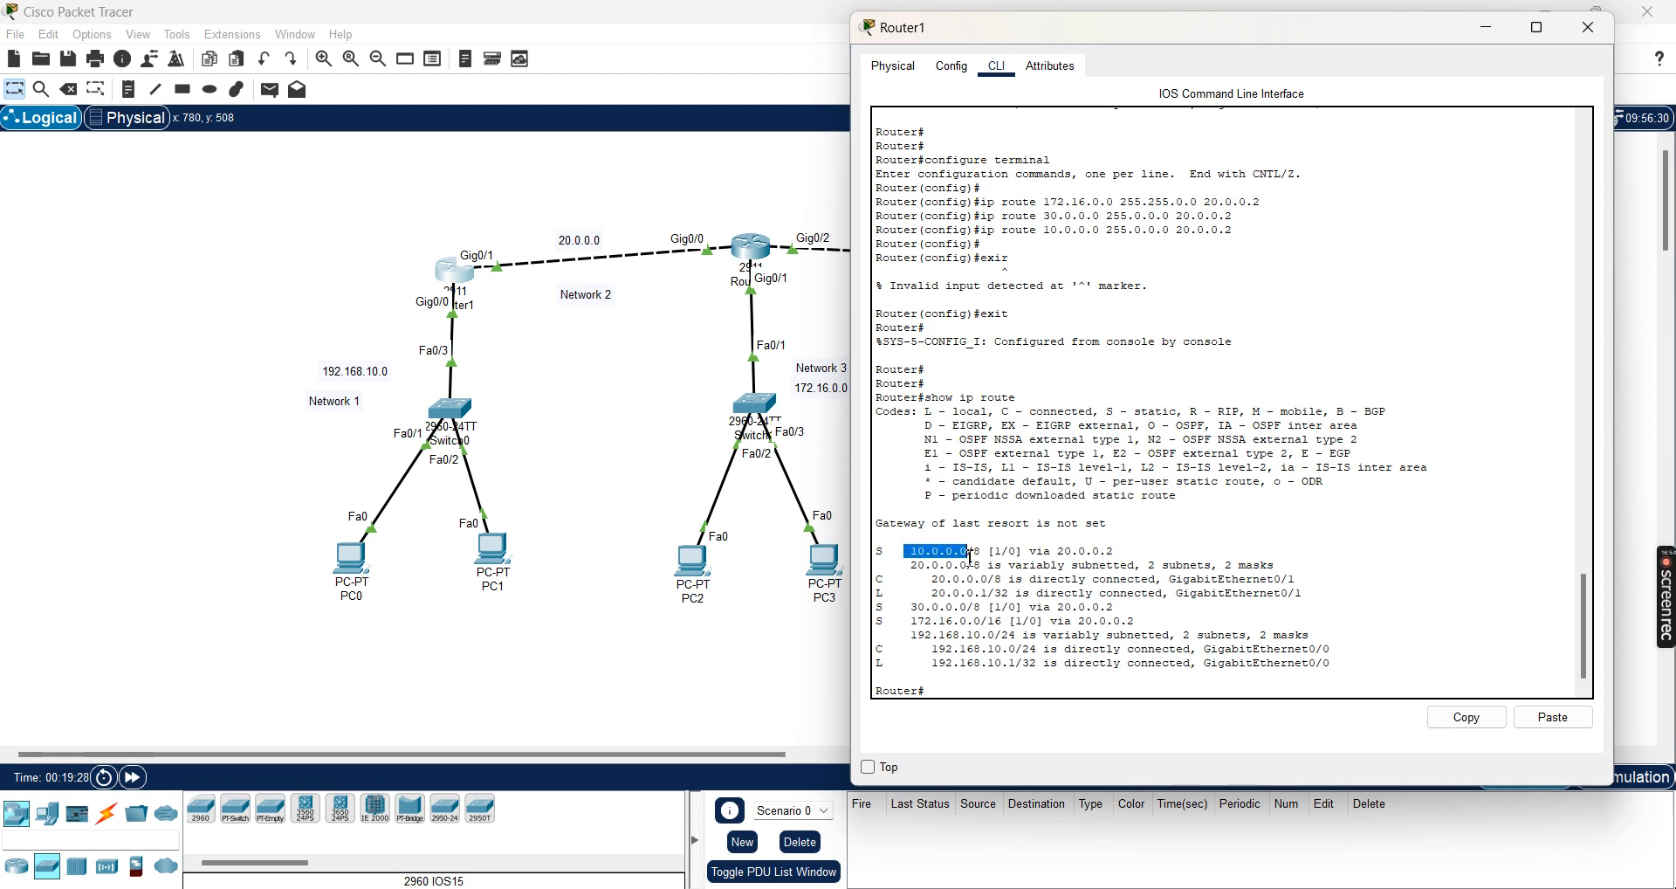
Examine the remaining entries and next hops in Router1's routing table, including 30.0.0.0 and 192.168.10.0, and close the router's window.
left_click_drag(986, 25, 378, 88)
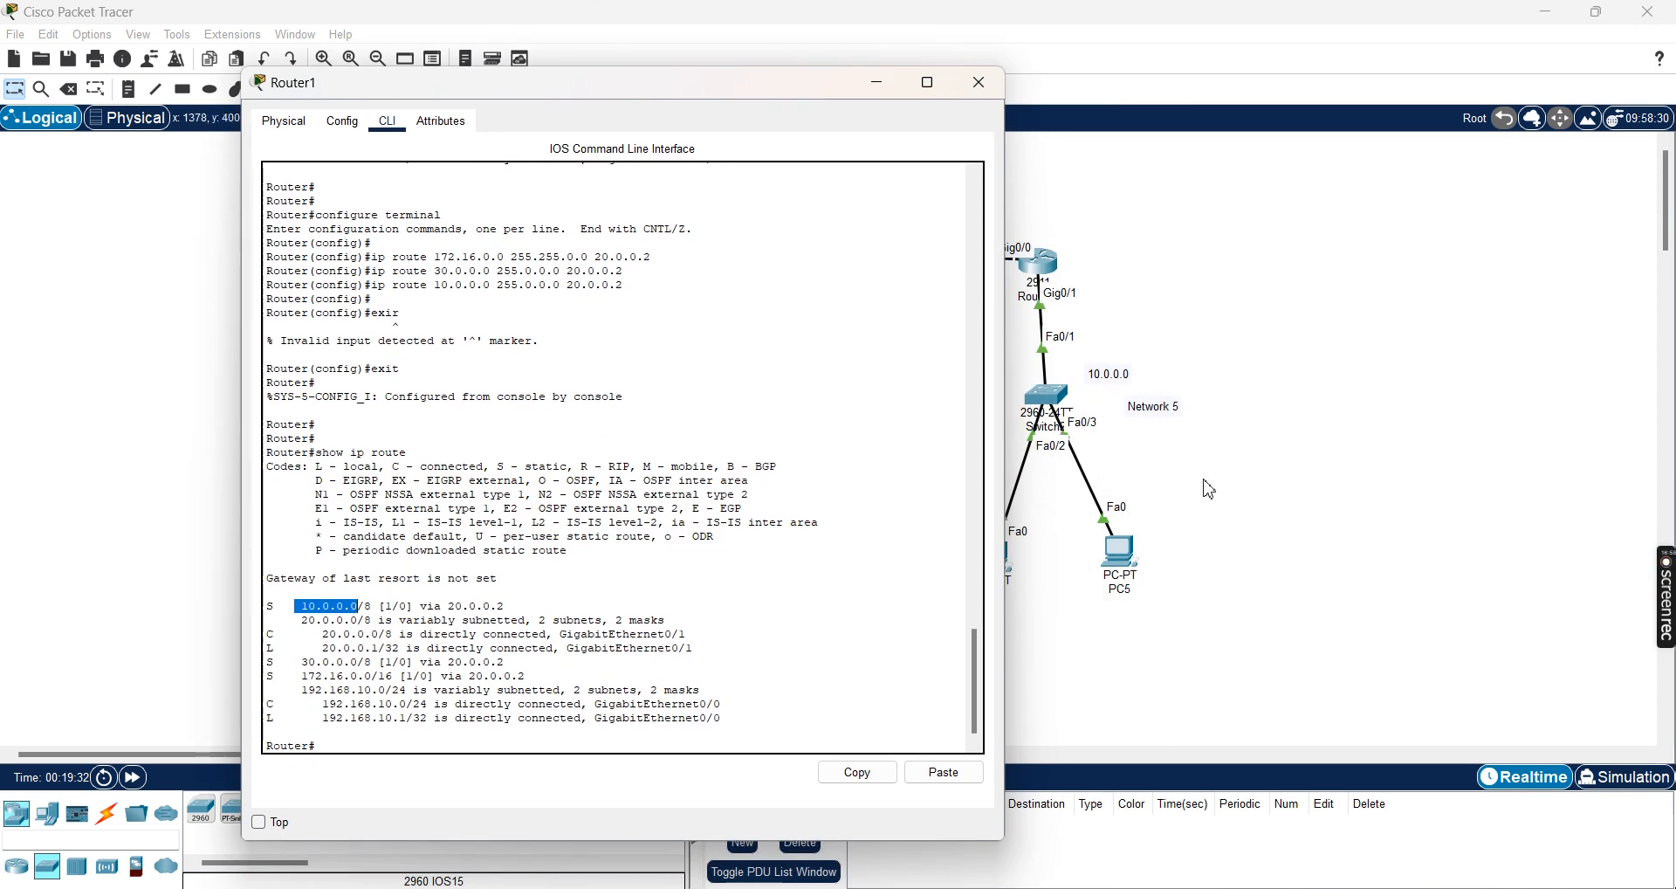
left_click_drag(421, 606, 518, 608)
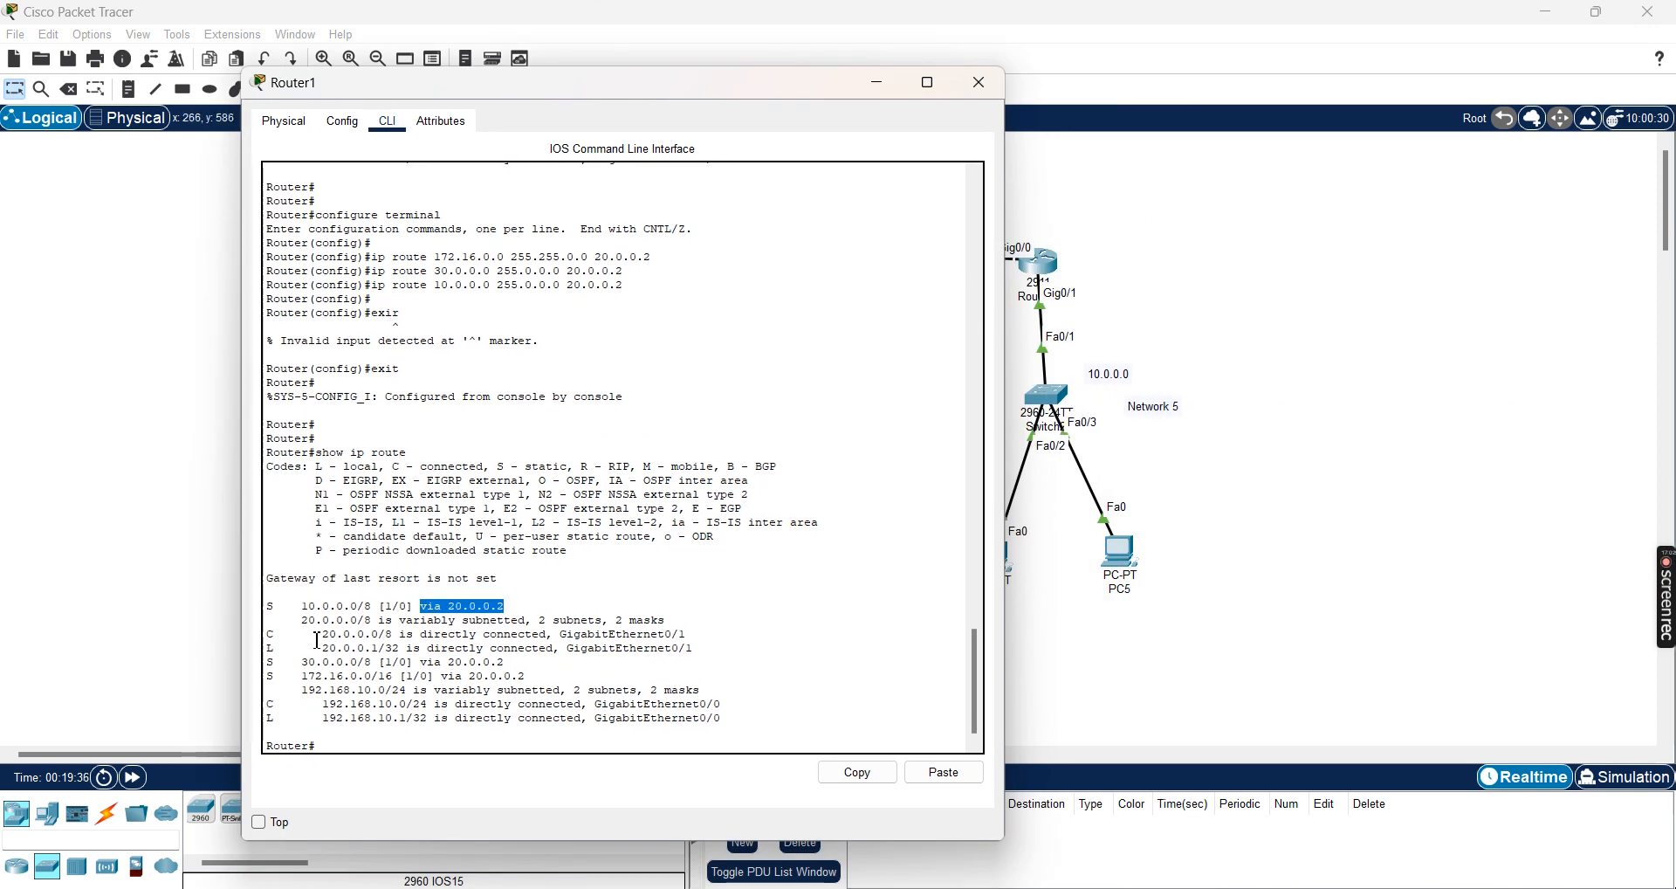
left_click_drag(307, 663, 347, 664)
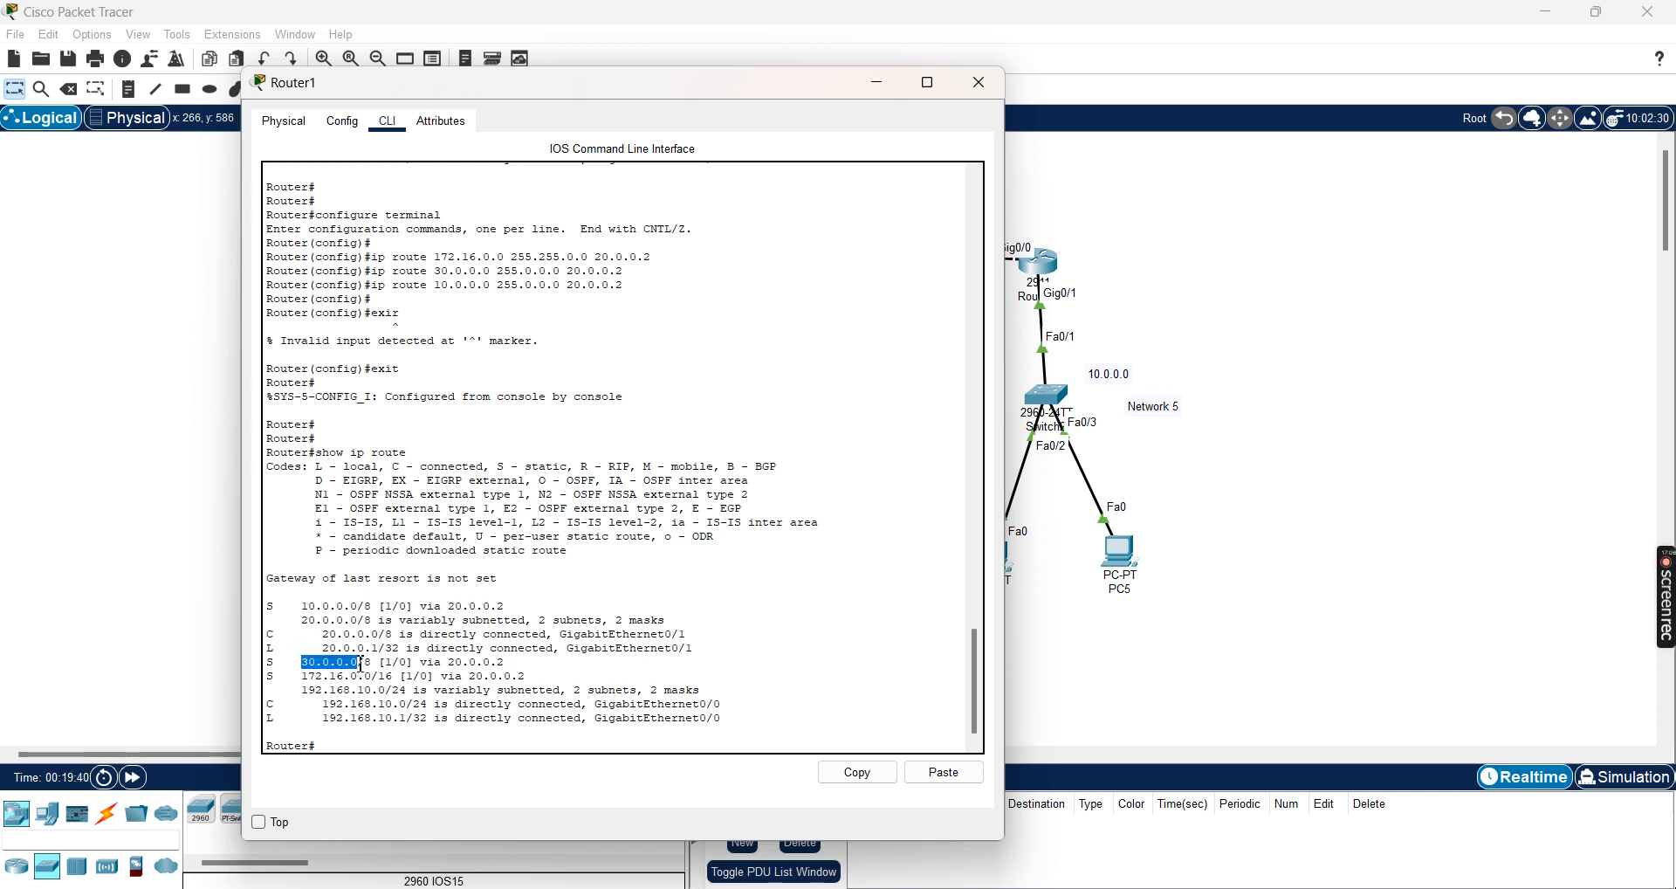
left_click(295, 685)
left_click_drag(296, 605, 378, 690)
left_click(302, 686)
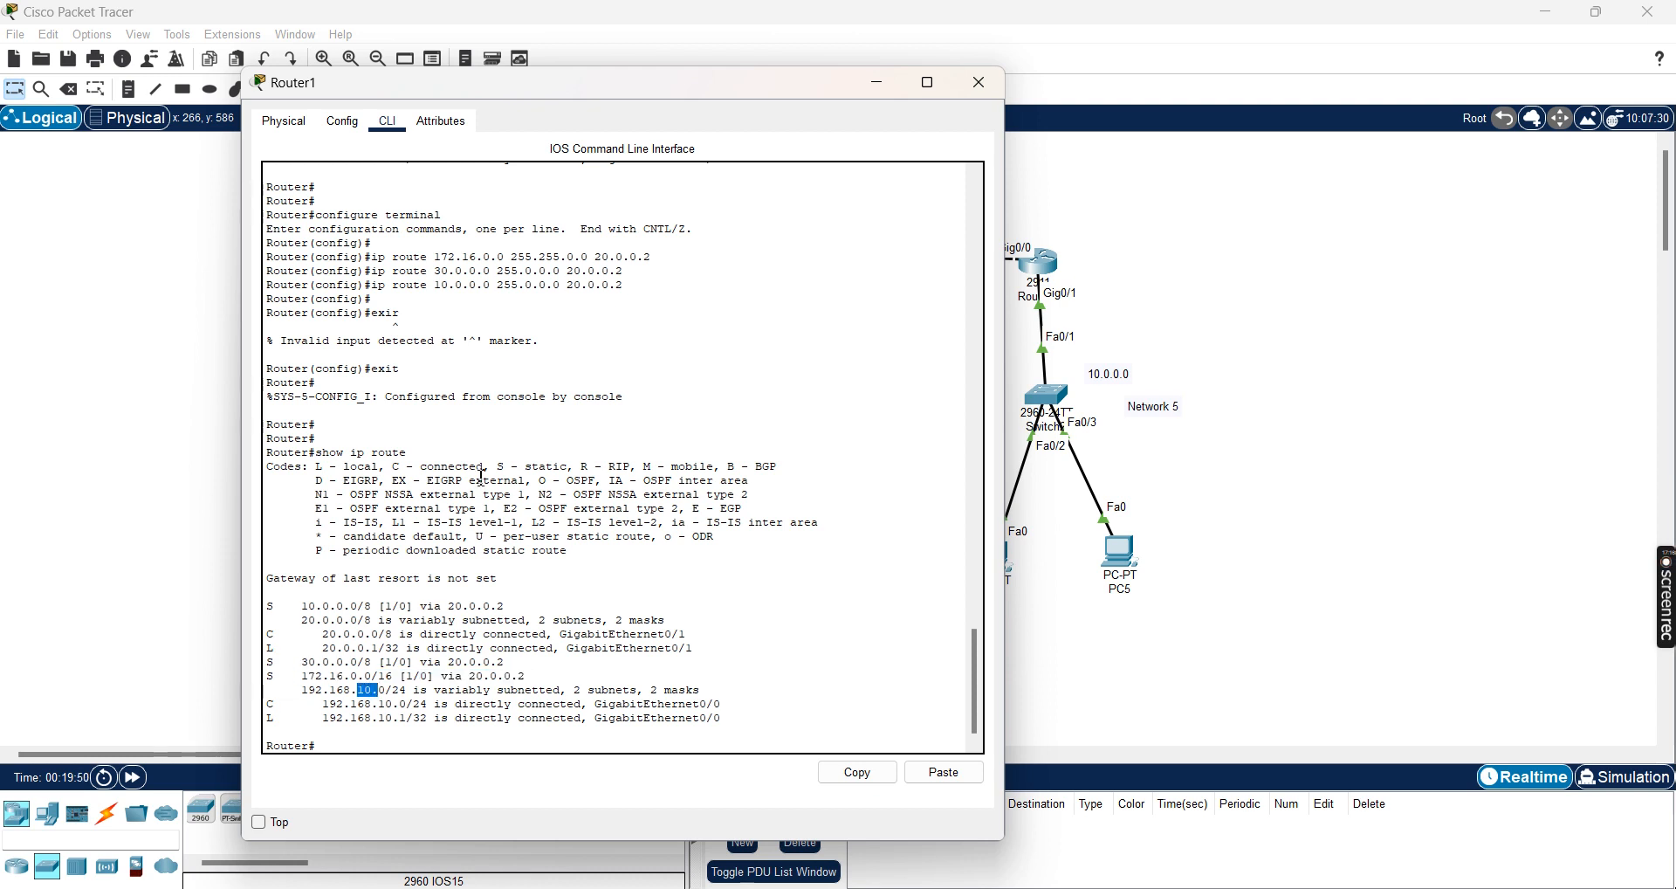
left_click_drag(592, 91, 1002, 82)
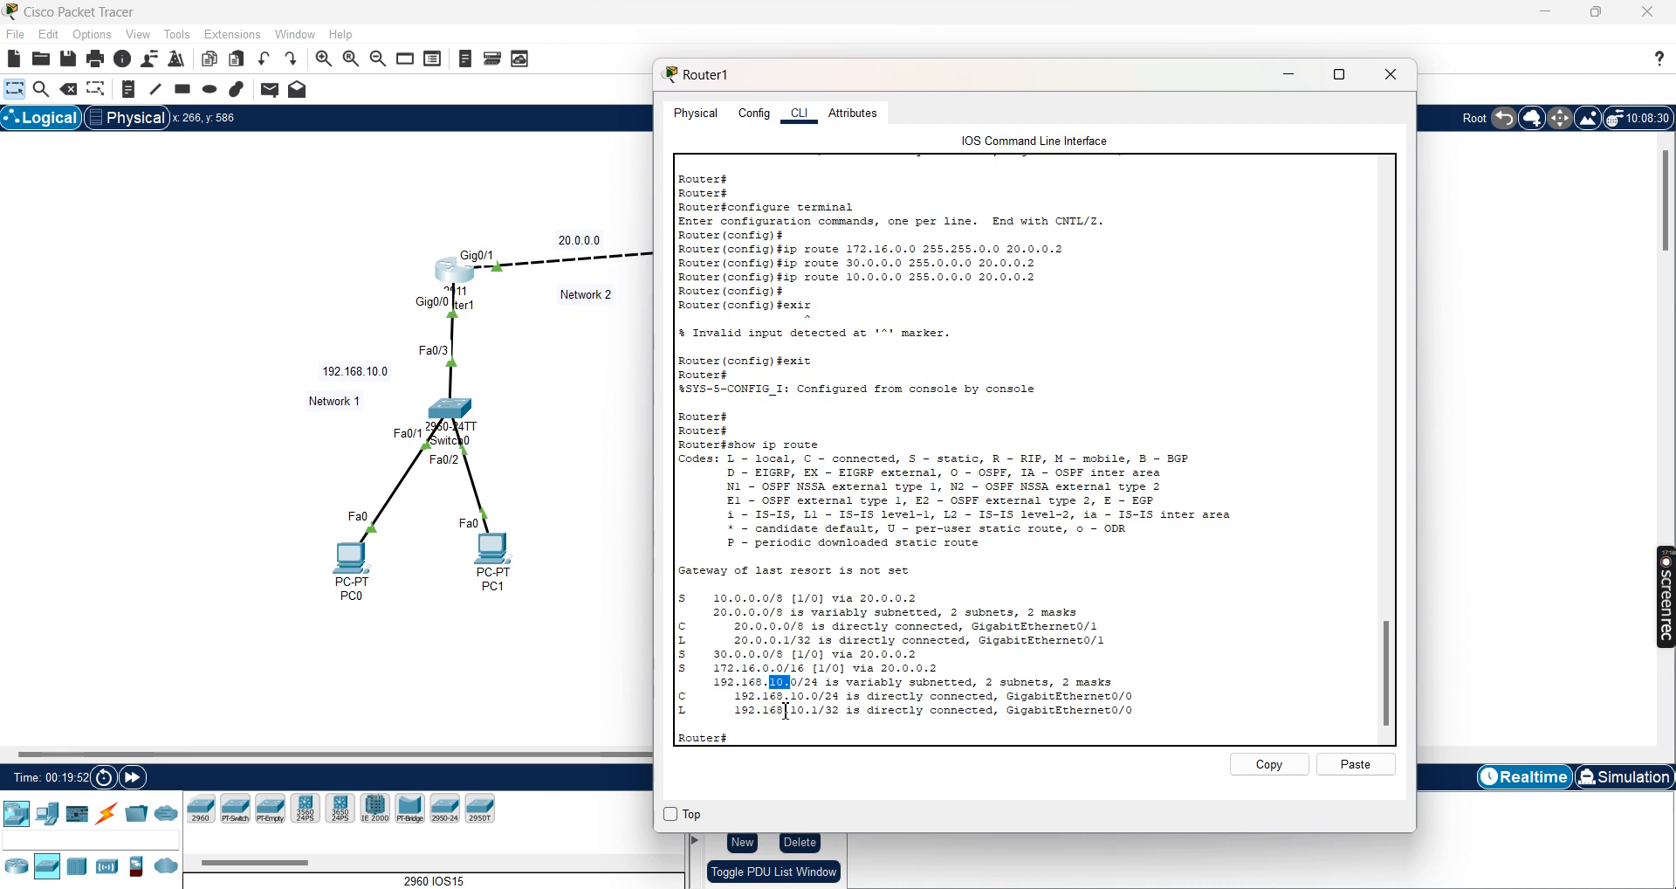
left_click(752, 740)
scroll(822, 628, "down", 1)
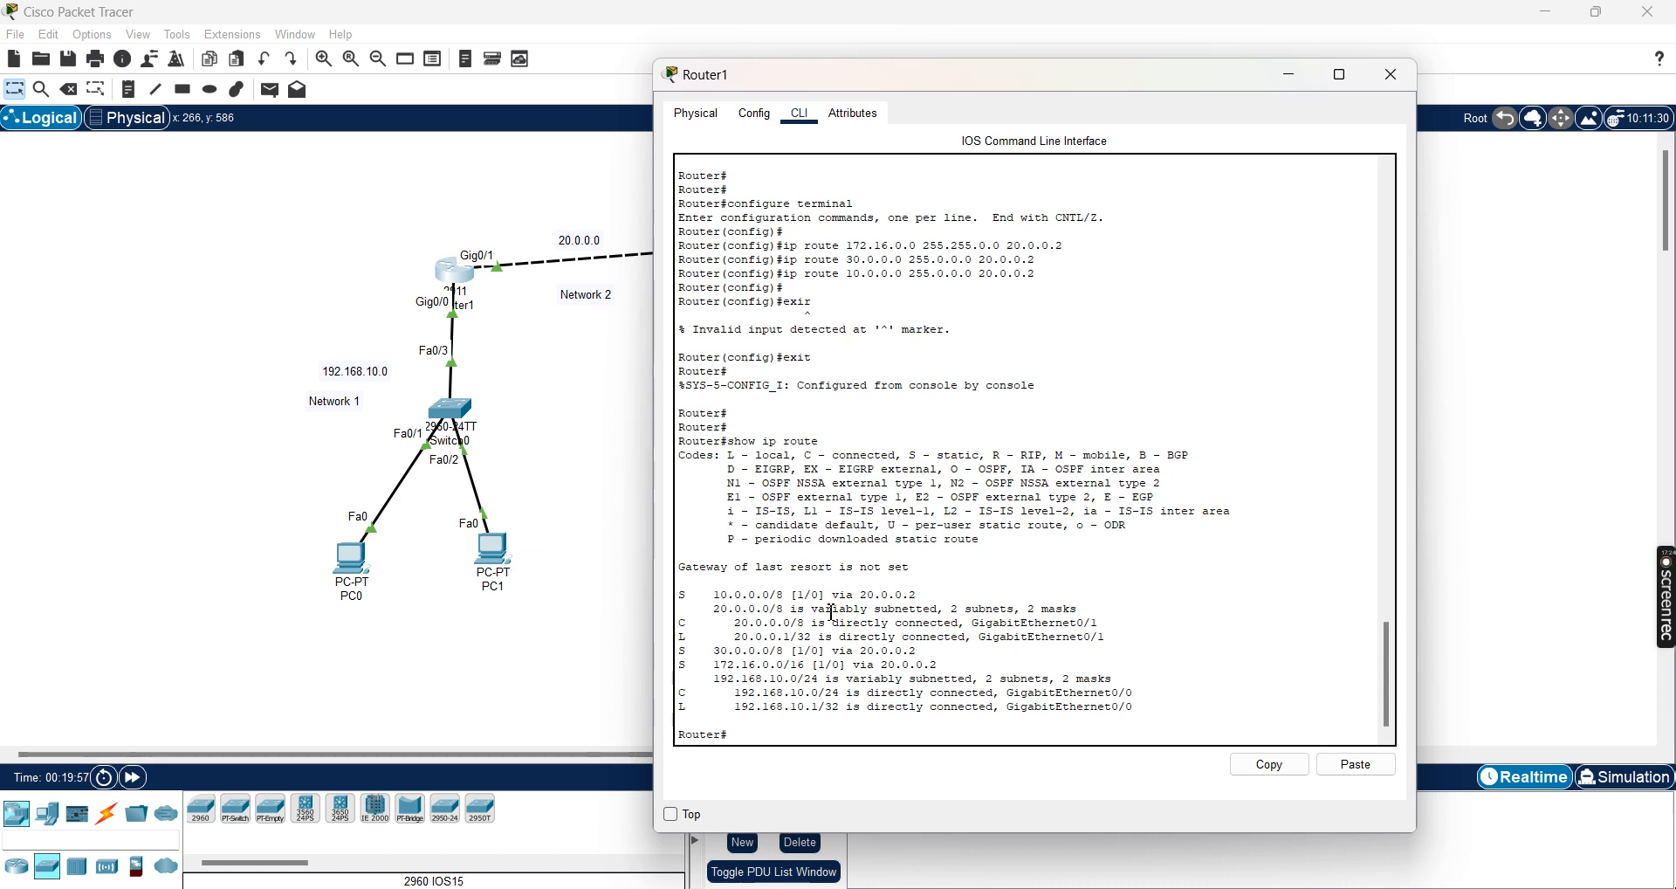
key("Return")
key("Return")
key("Return")
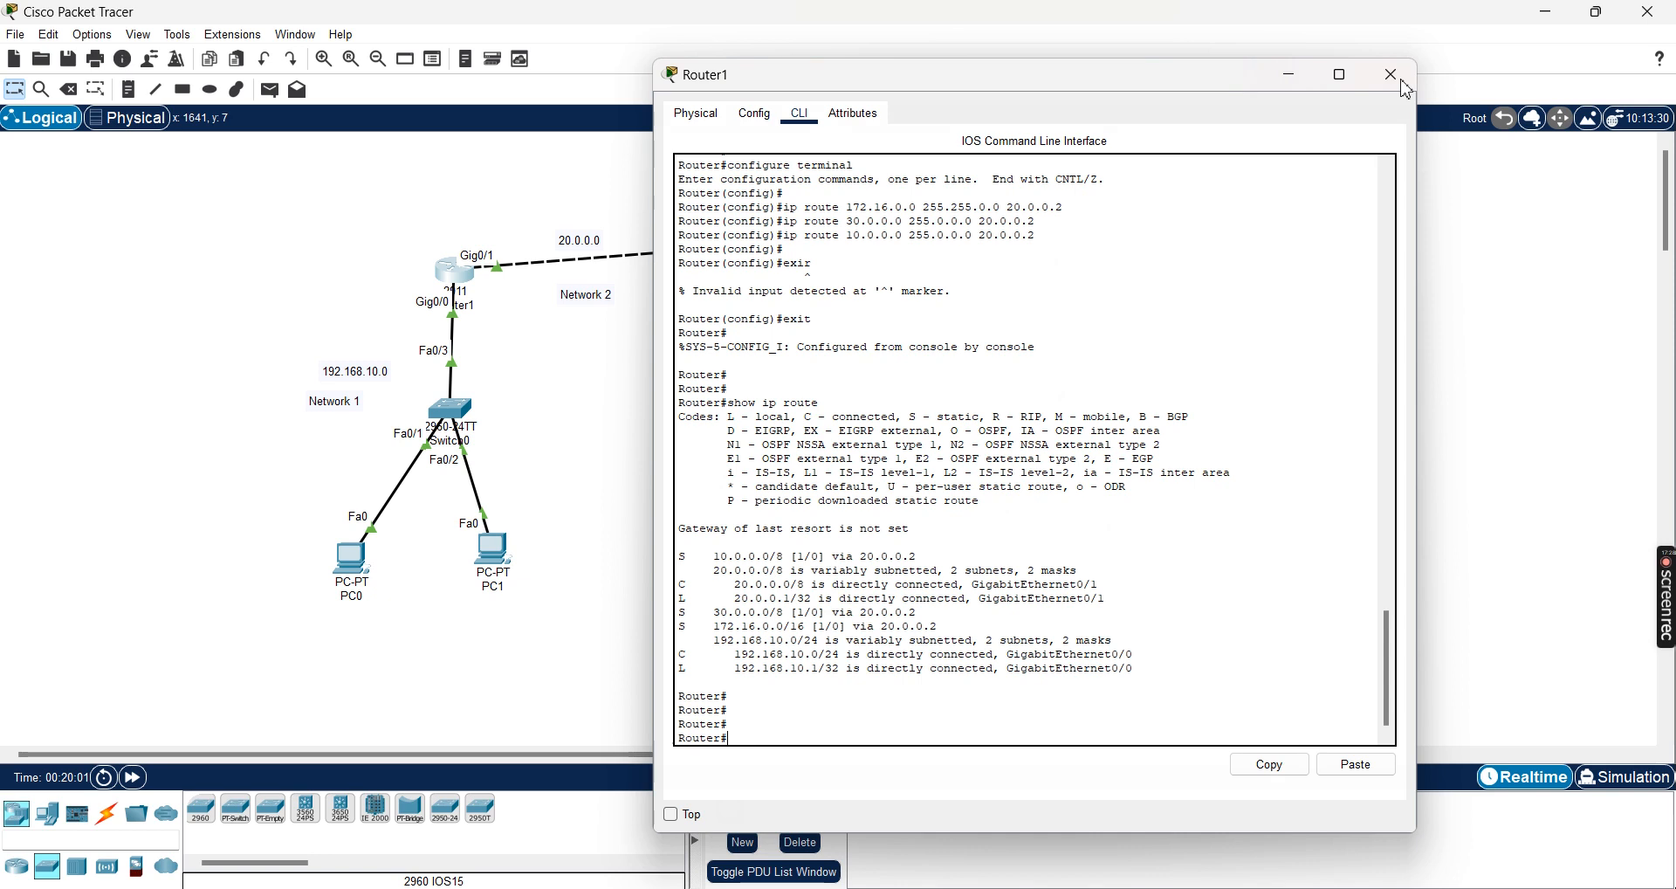
left_click(1392, 74)
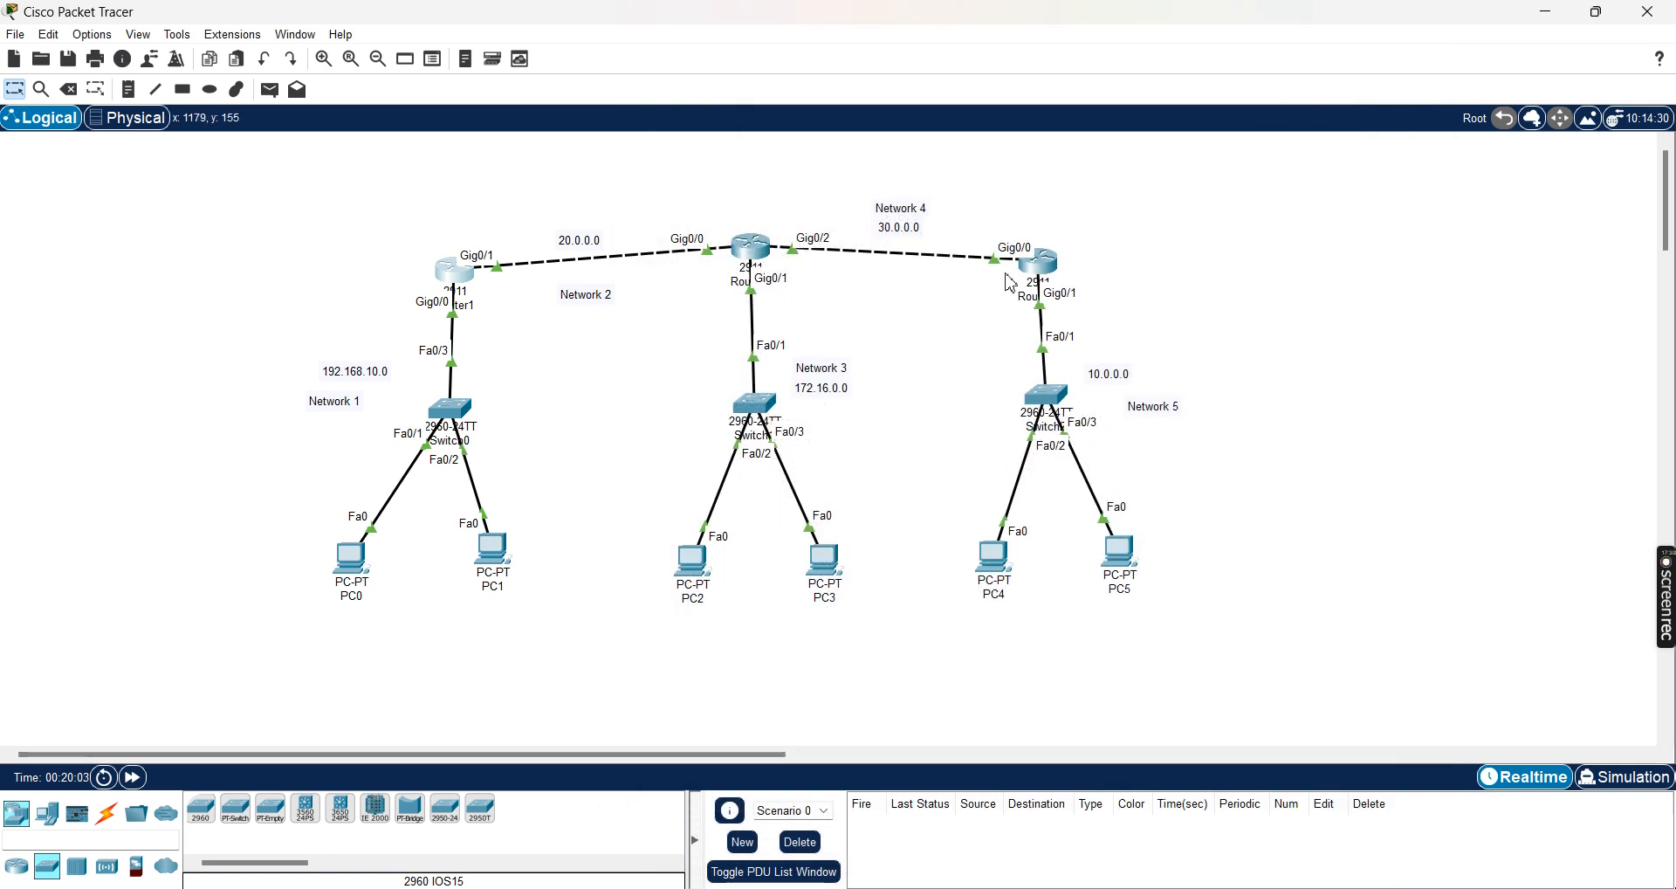
left_click(750, 251)
left_click_drag(782, 140, 1111, 68)
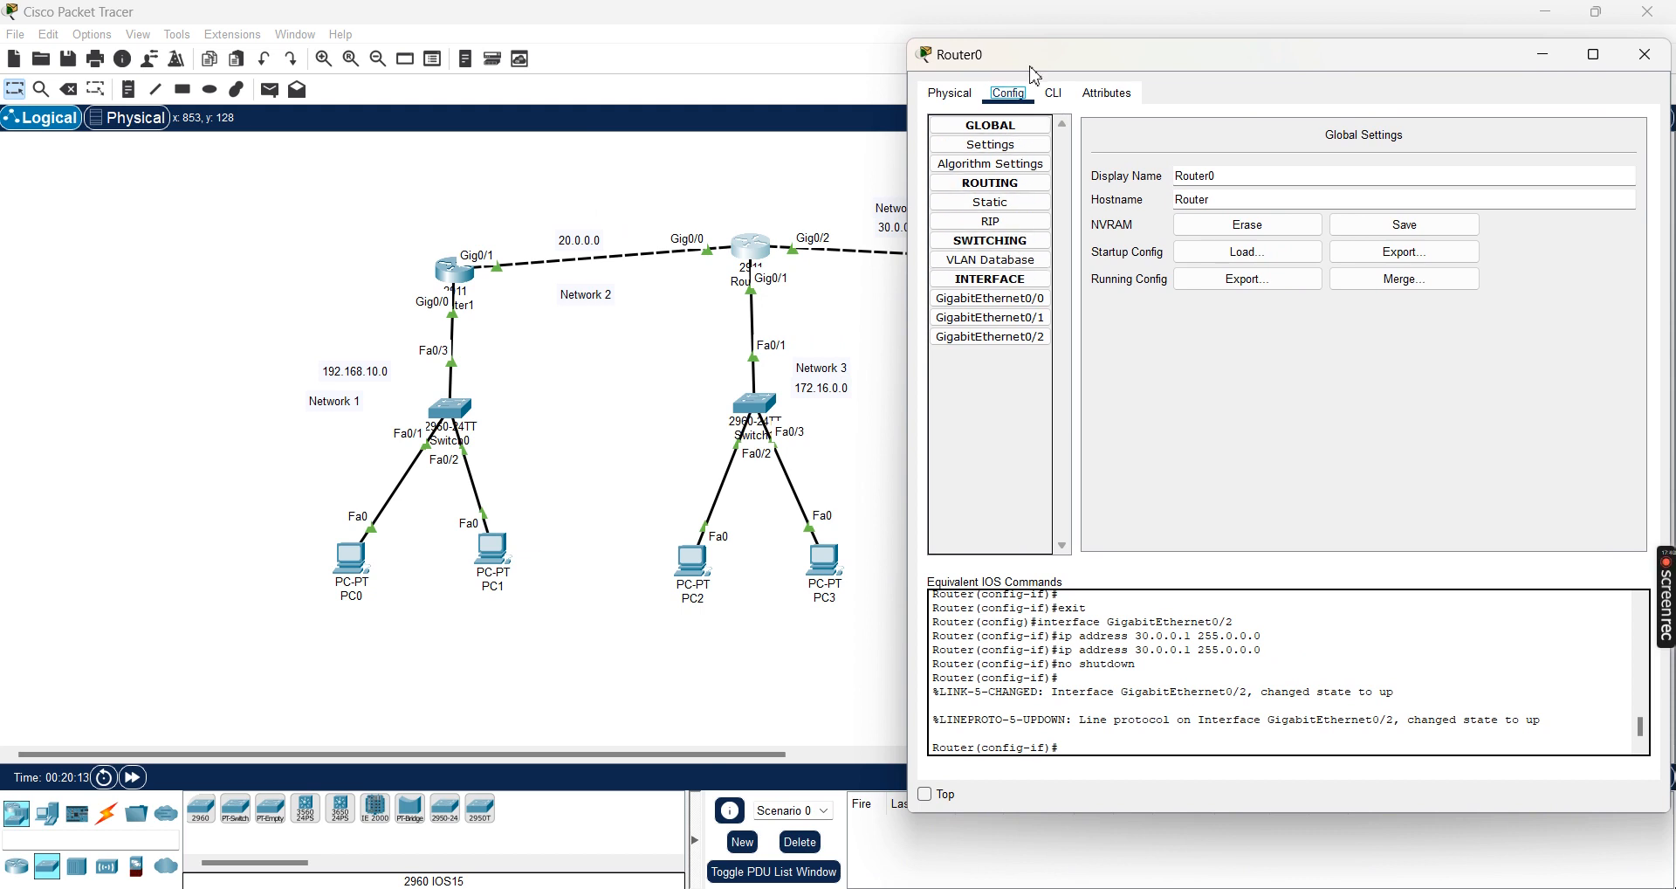
left_click(1013, 204)
left_click(1175, 158)
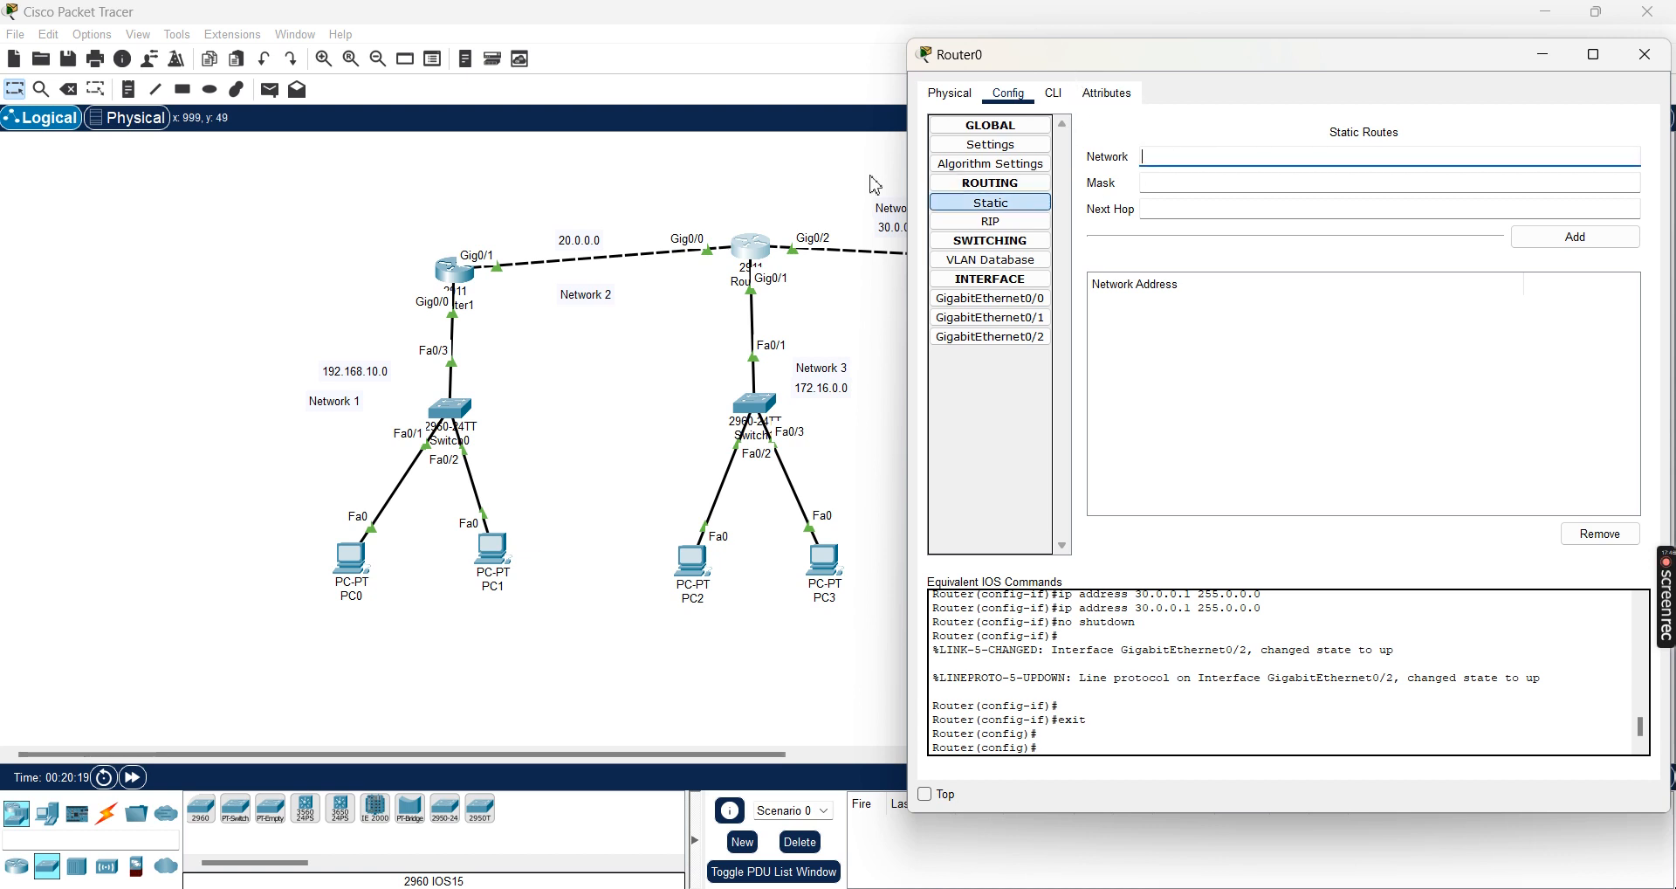
left_click(561, 365)
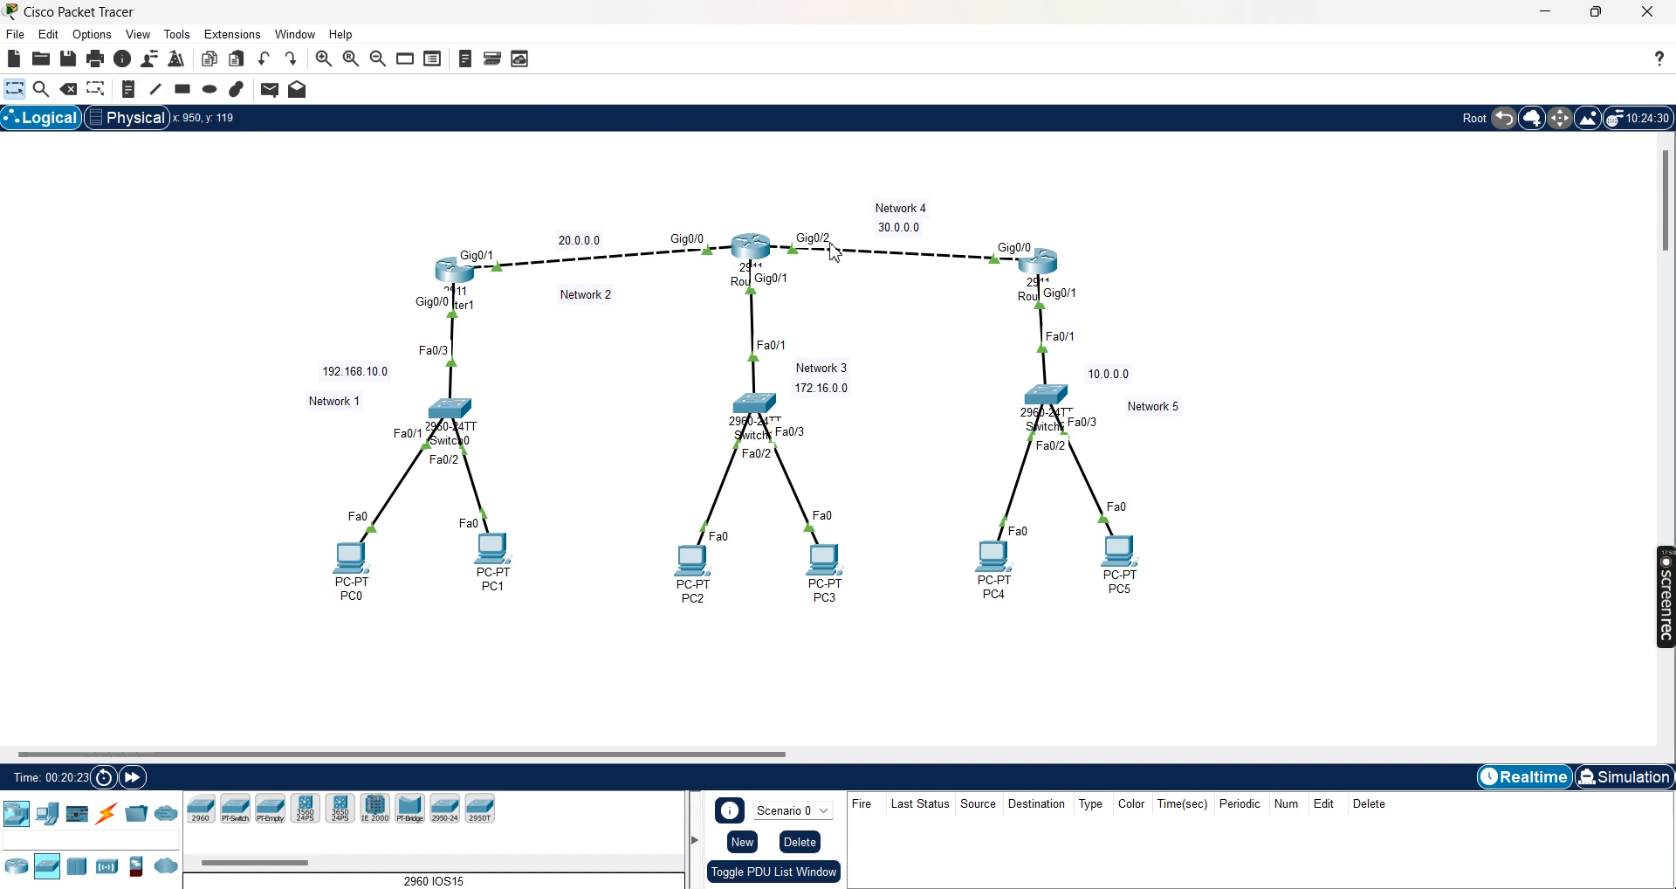
Open Router0's command line and exit global configuration mode to the privileged prompt.
left_click(764, 248)
left_click(1055, 95)
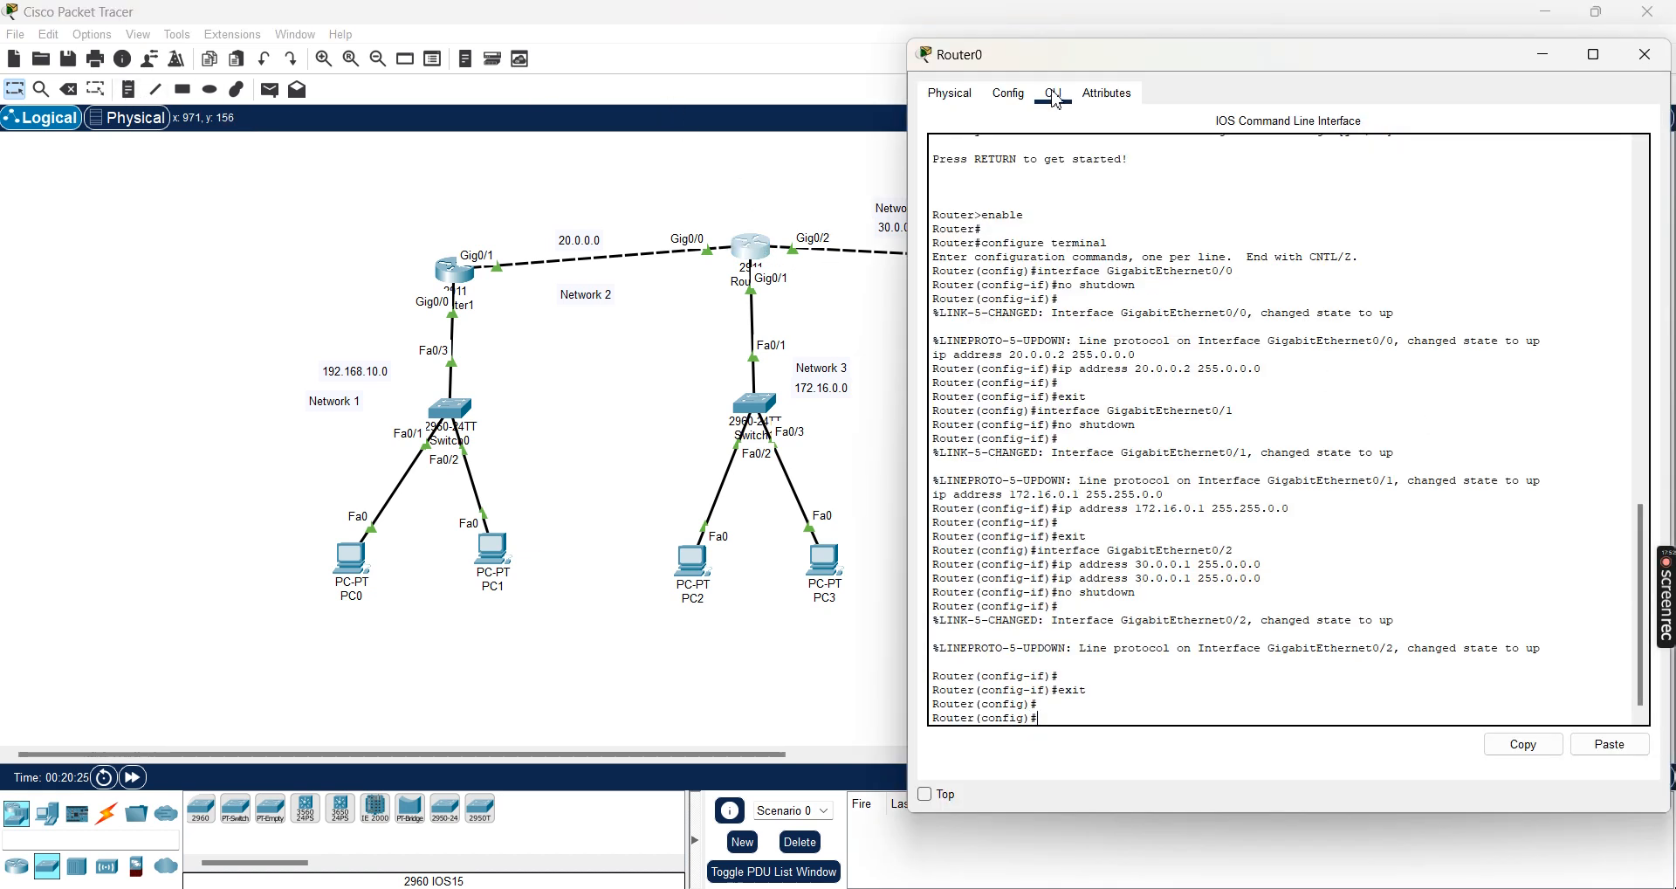
key("Return")
key("Return")
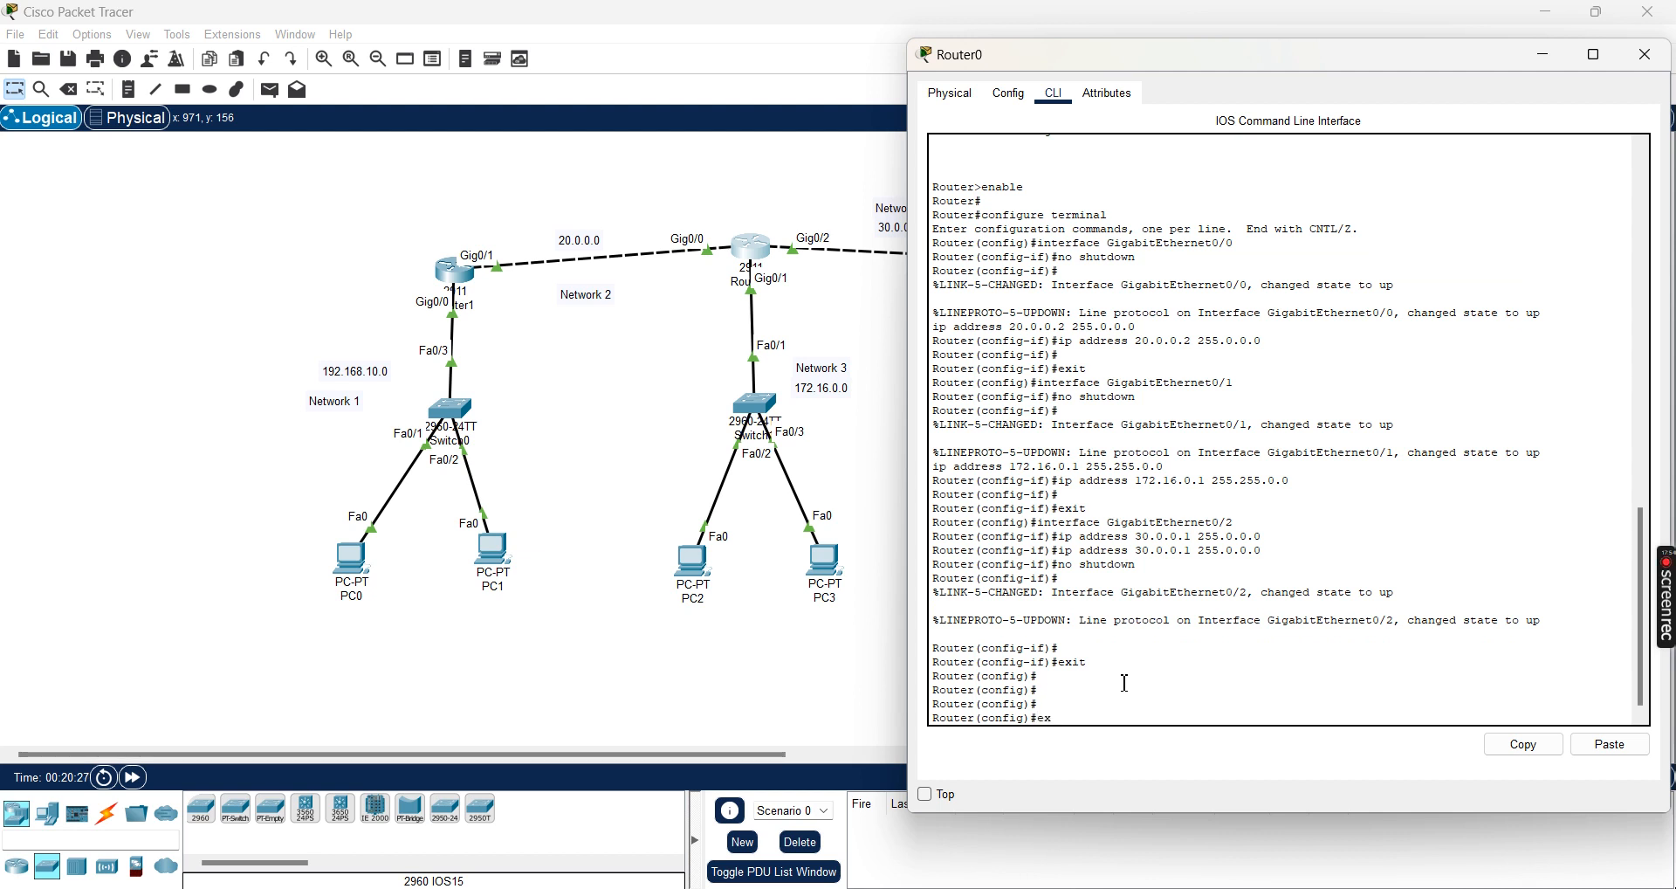
type("exit")
key("Return")
key("Return")
key("Return")
key("Return")
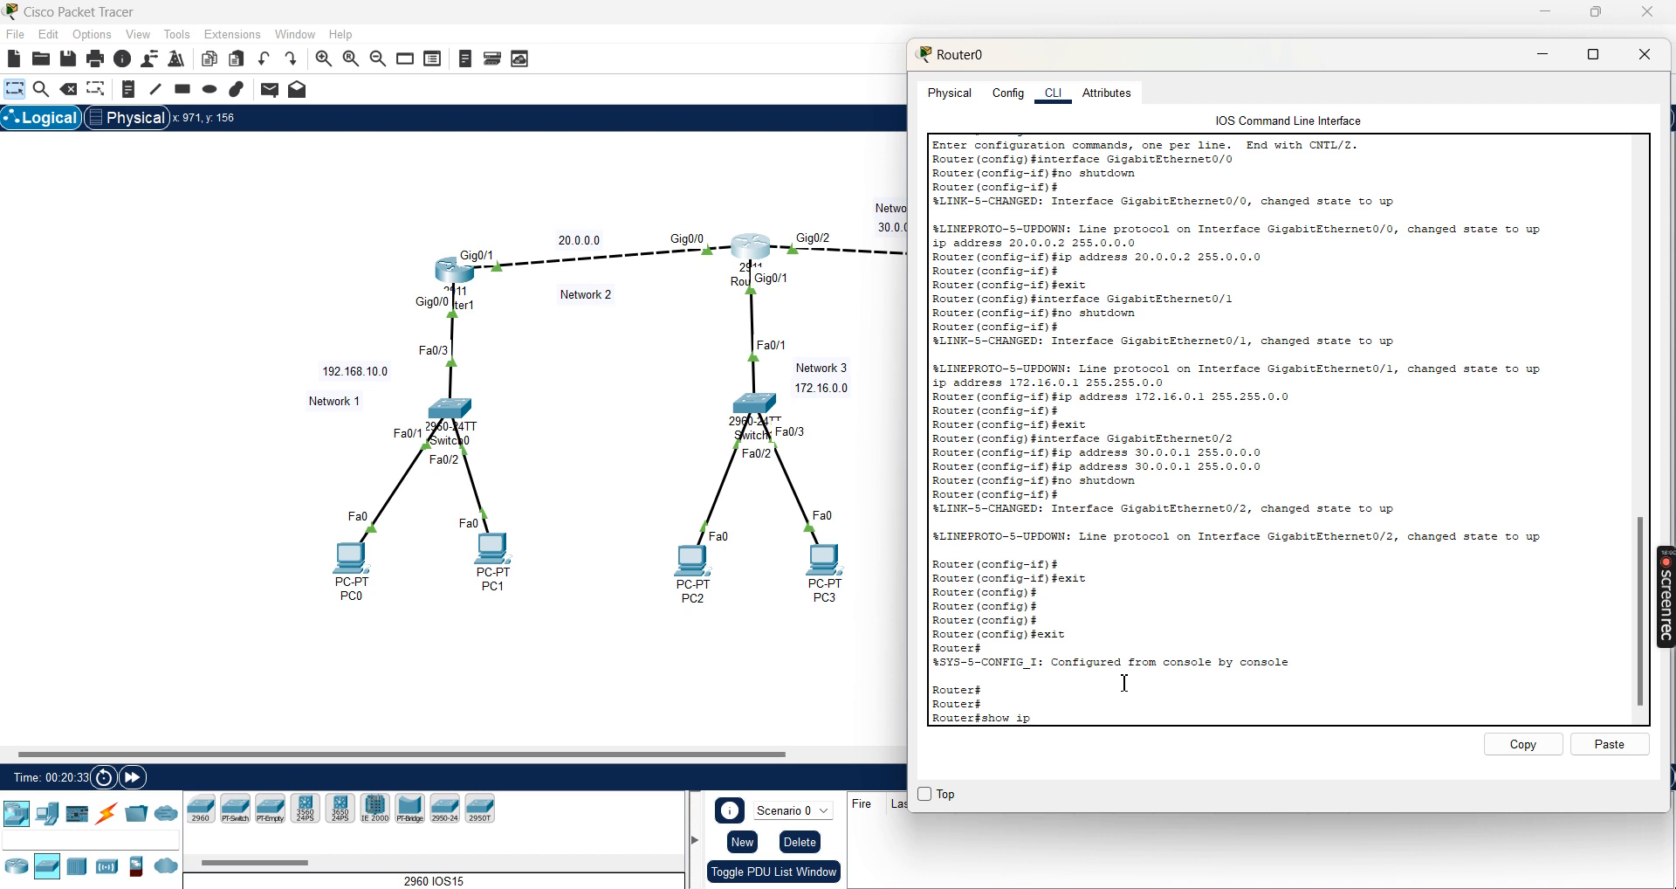
Display Router0's routing table with show ip route, examine its directly connected networks, and close the router's window.
type("show ip route")
key("Return")
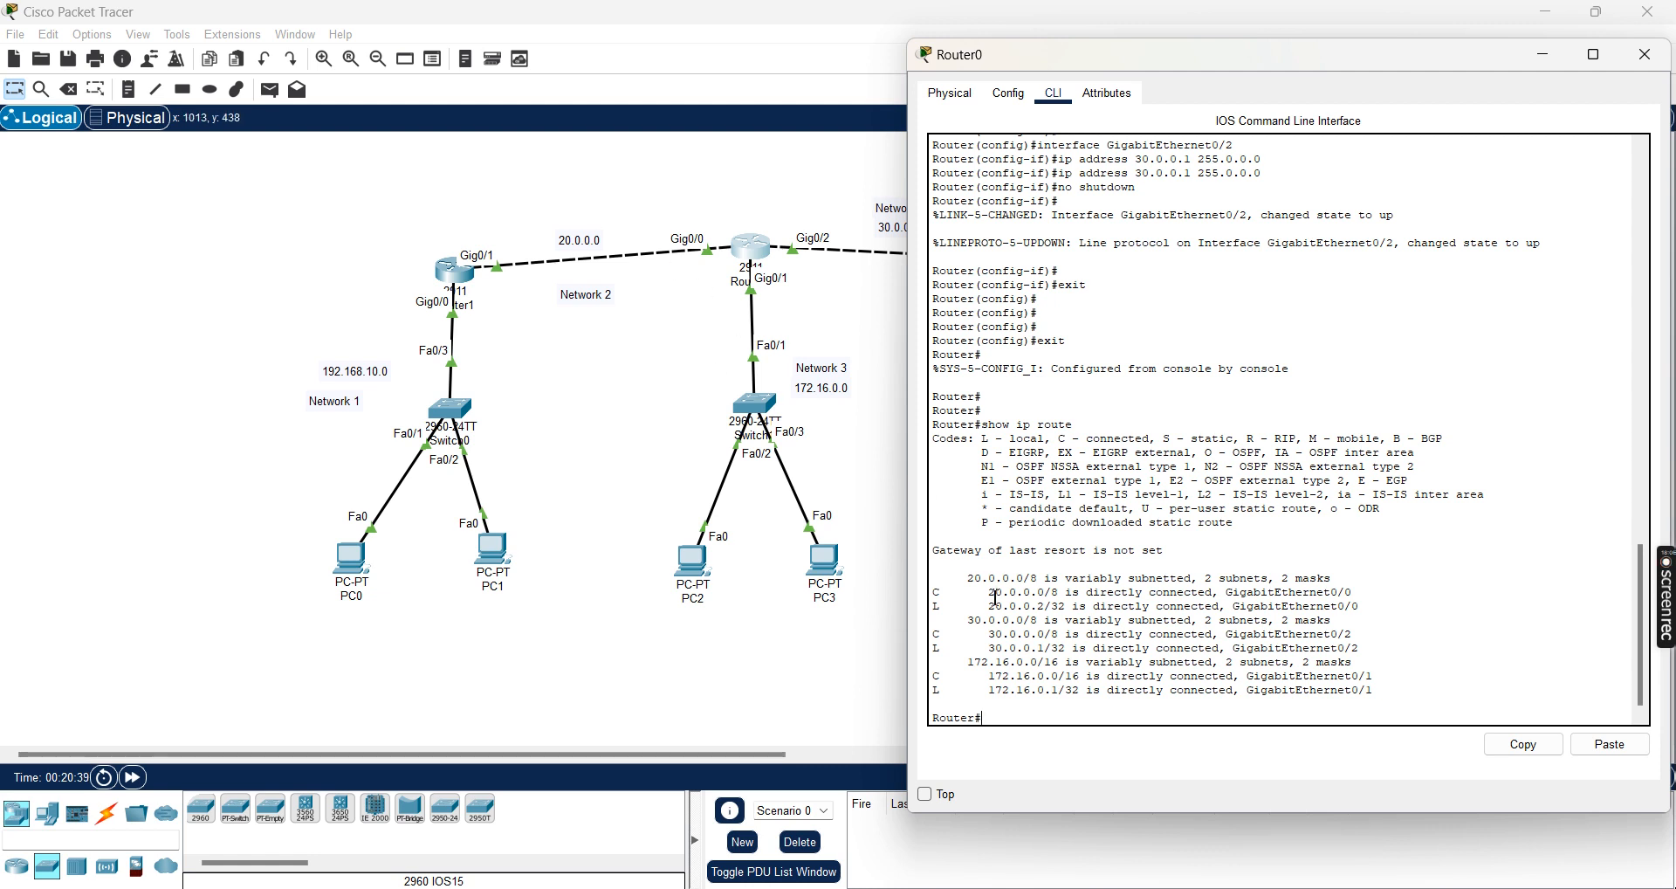
left_click_drag(990, 594, 1044, 595)
left_click_drag(989, 634, 1045, 638)
left_click_drag(989, 677, 1058, 675)
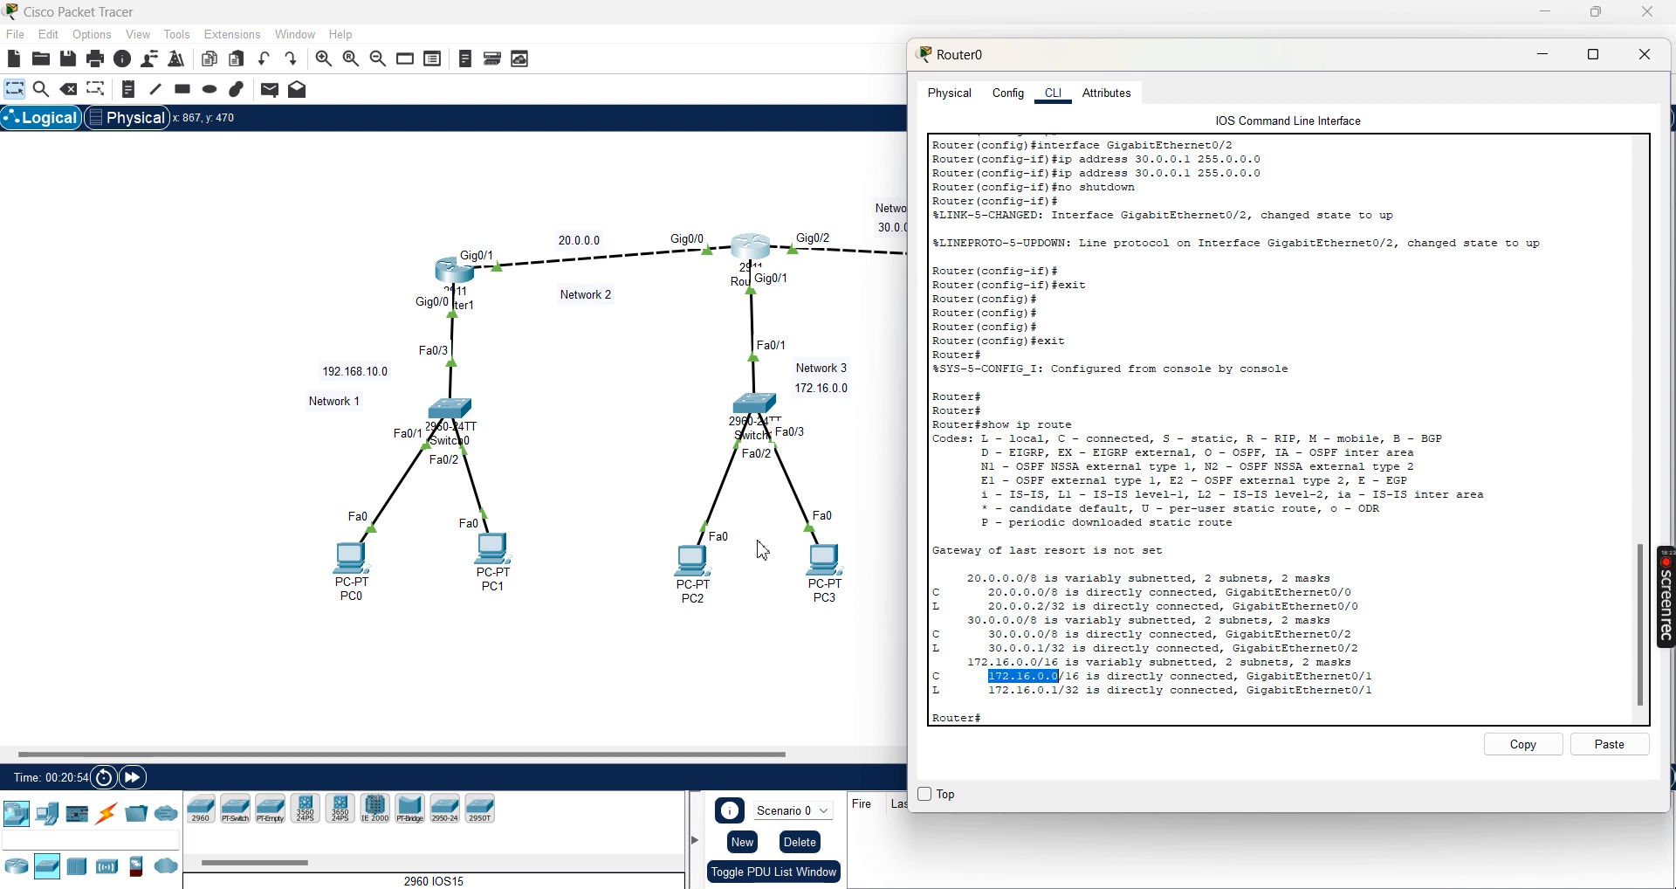
left_click(1644, 56)
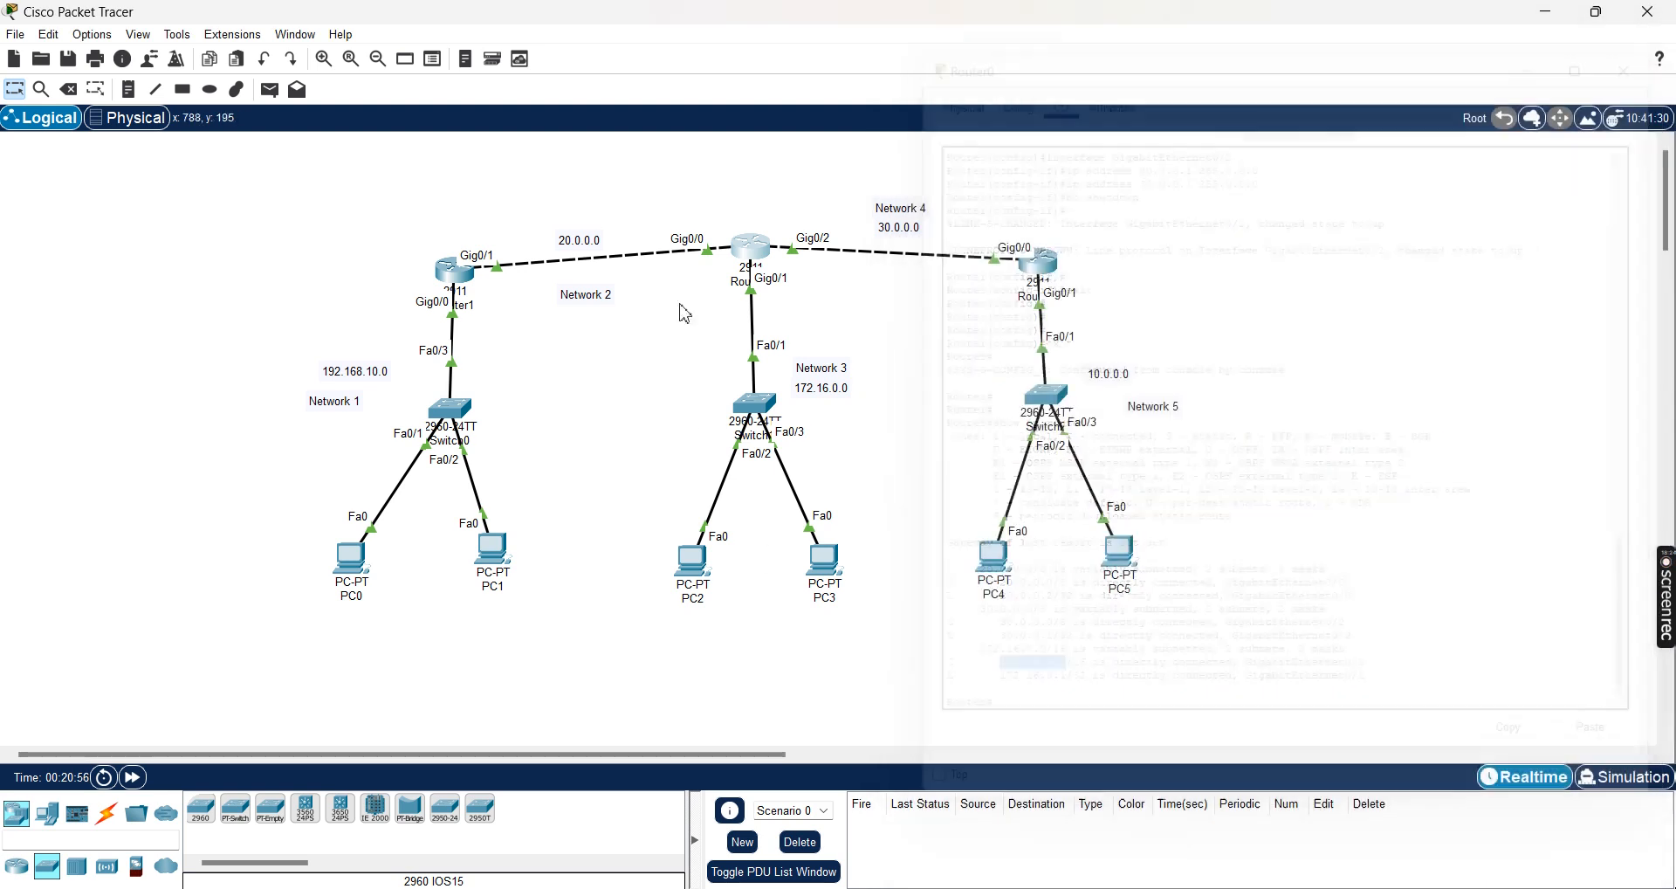
left_click_drag(253, 306, 525, 656)
left_click_drag(966, 321, 1215, 660)
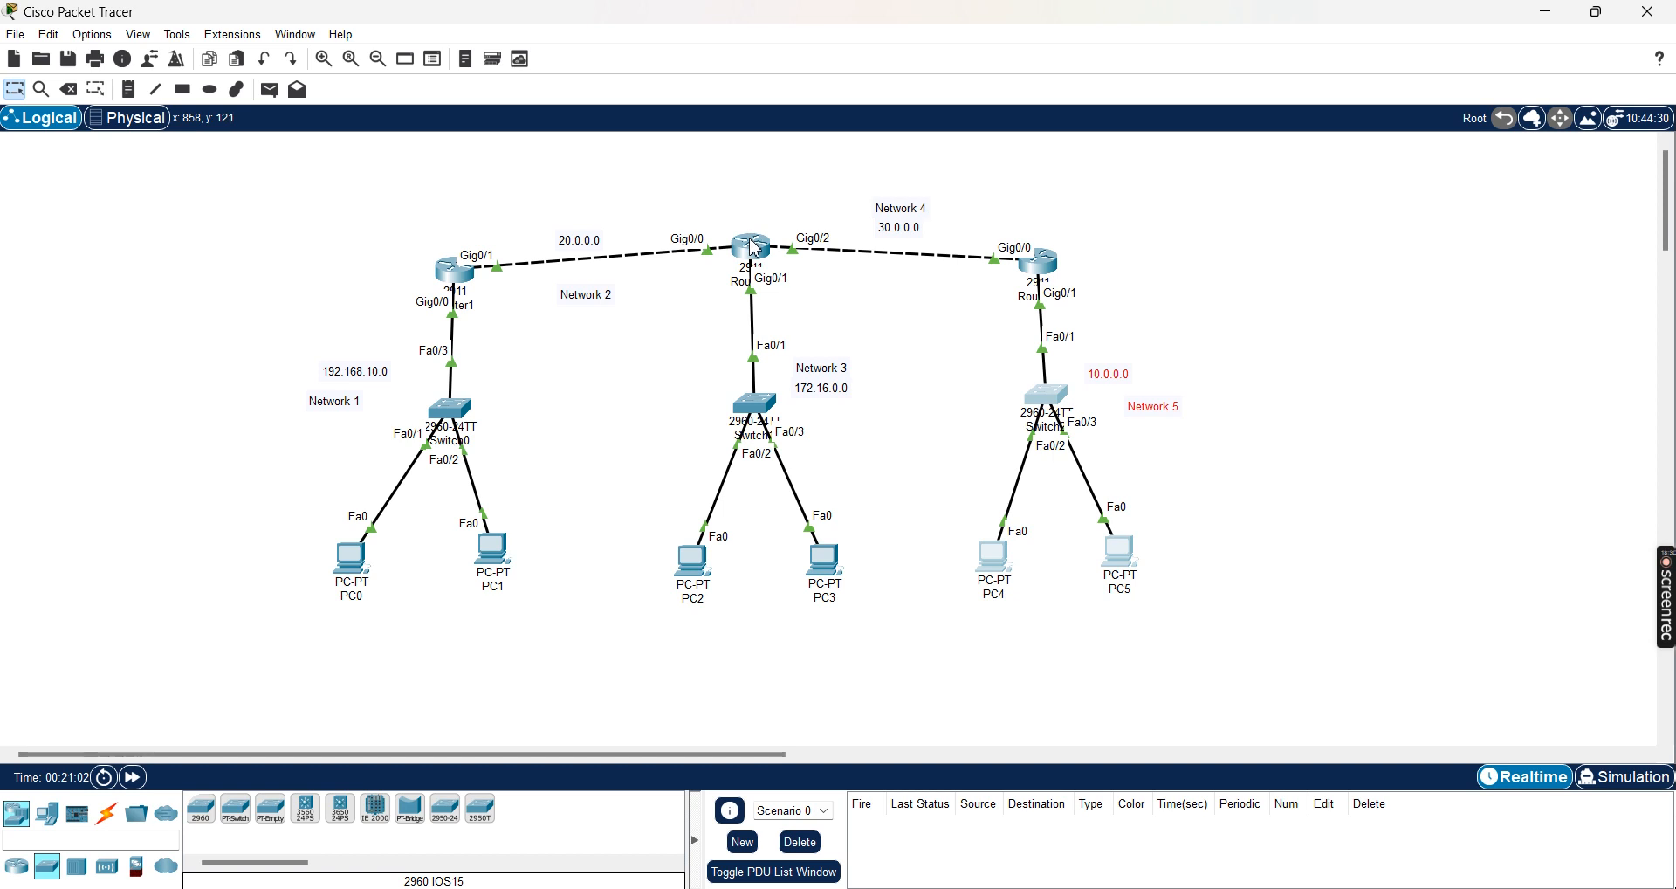
left_click(539, 477)
Add a static route on Router0 to network 192.168.10.0 with mask 255.255.255.0 and next hop 20.0.0.1.
left_click(751, 246)
left_click_drag(891, 144, 1135, 94)
left_click(932, 115)
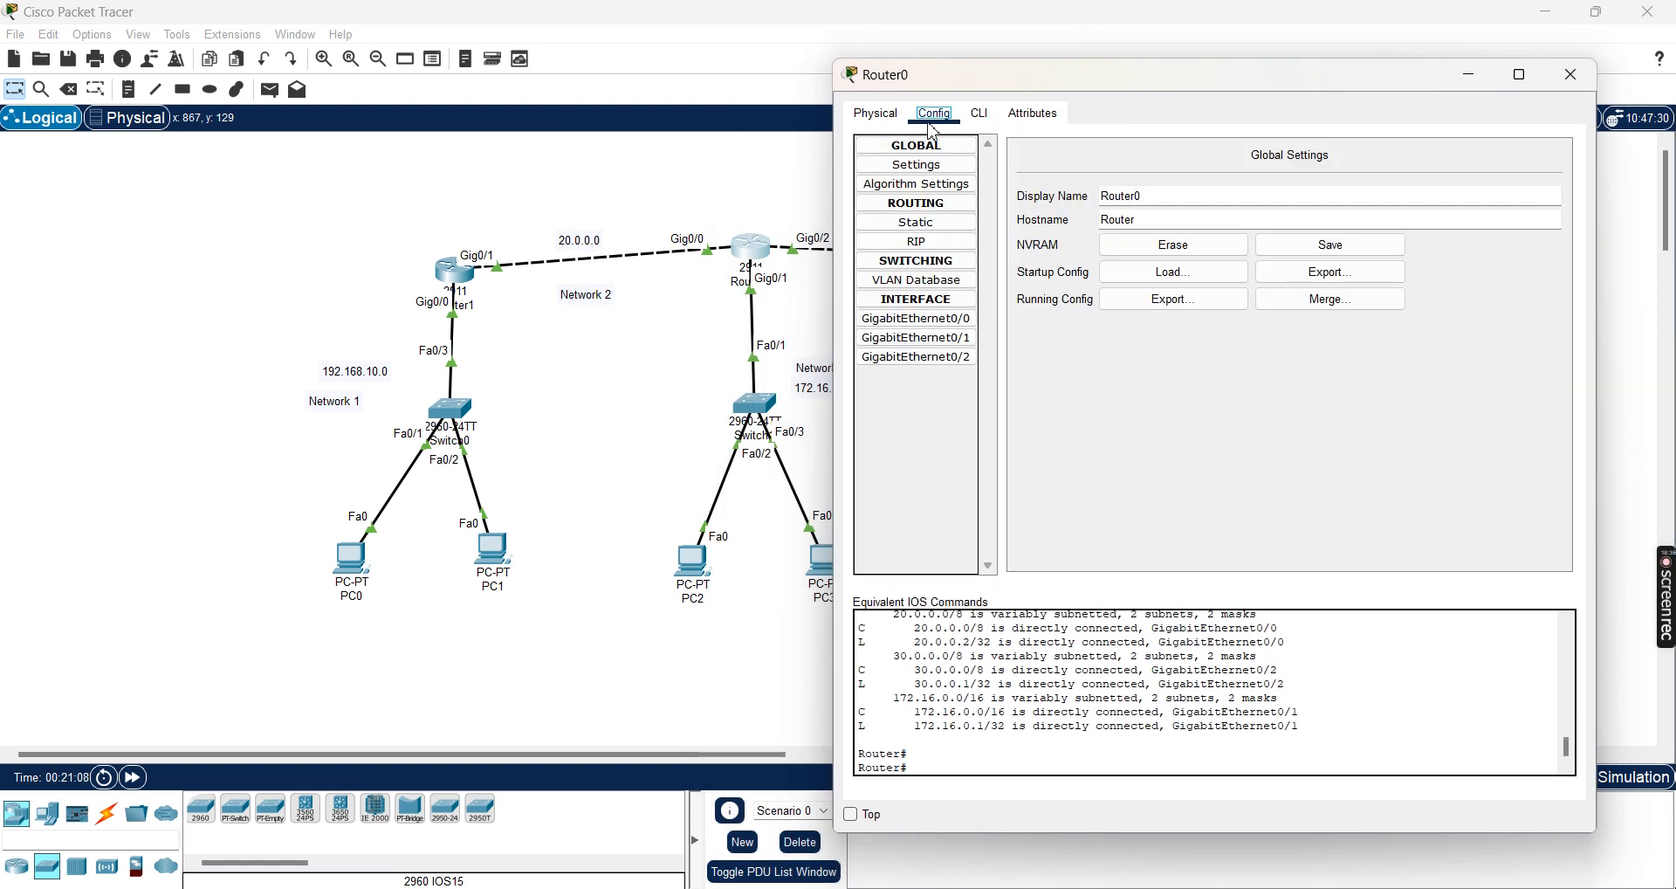
left_click(917, 222)
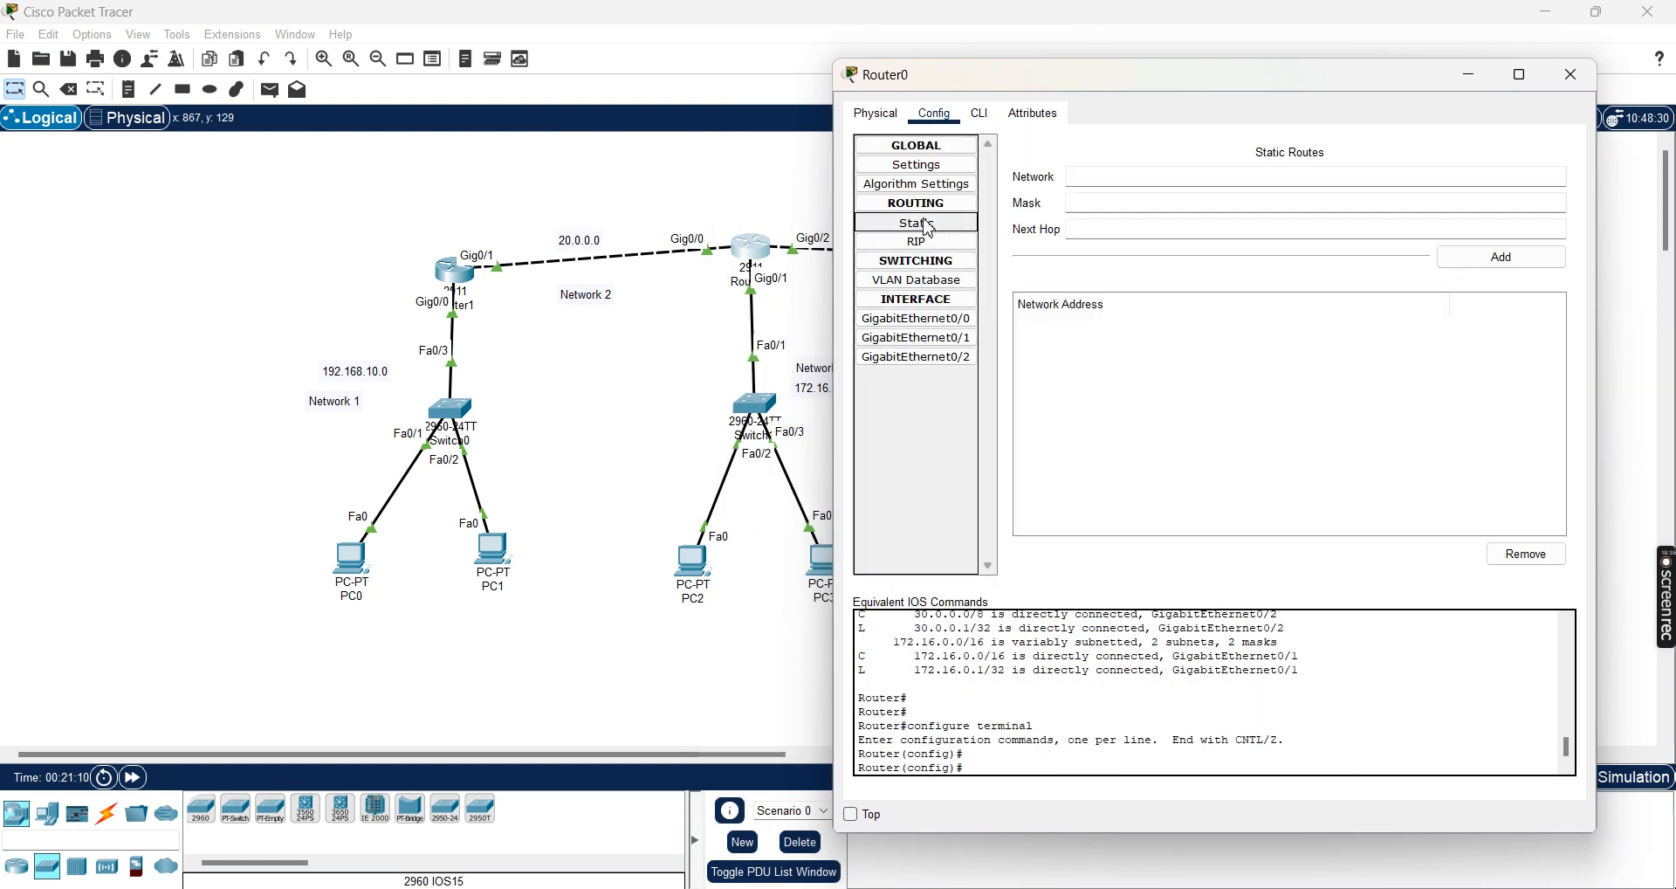
left_click(1121, 179)
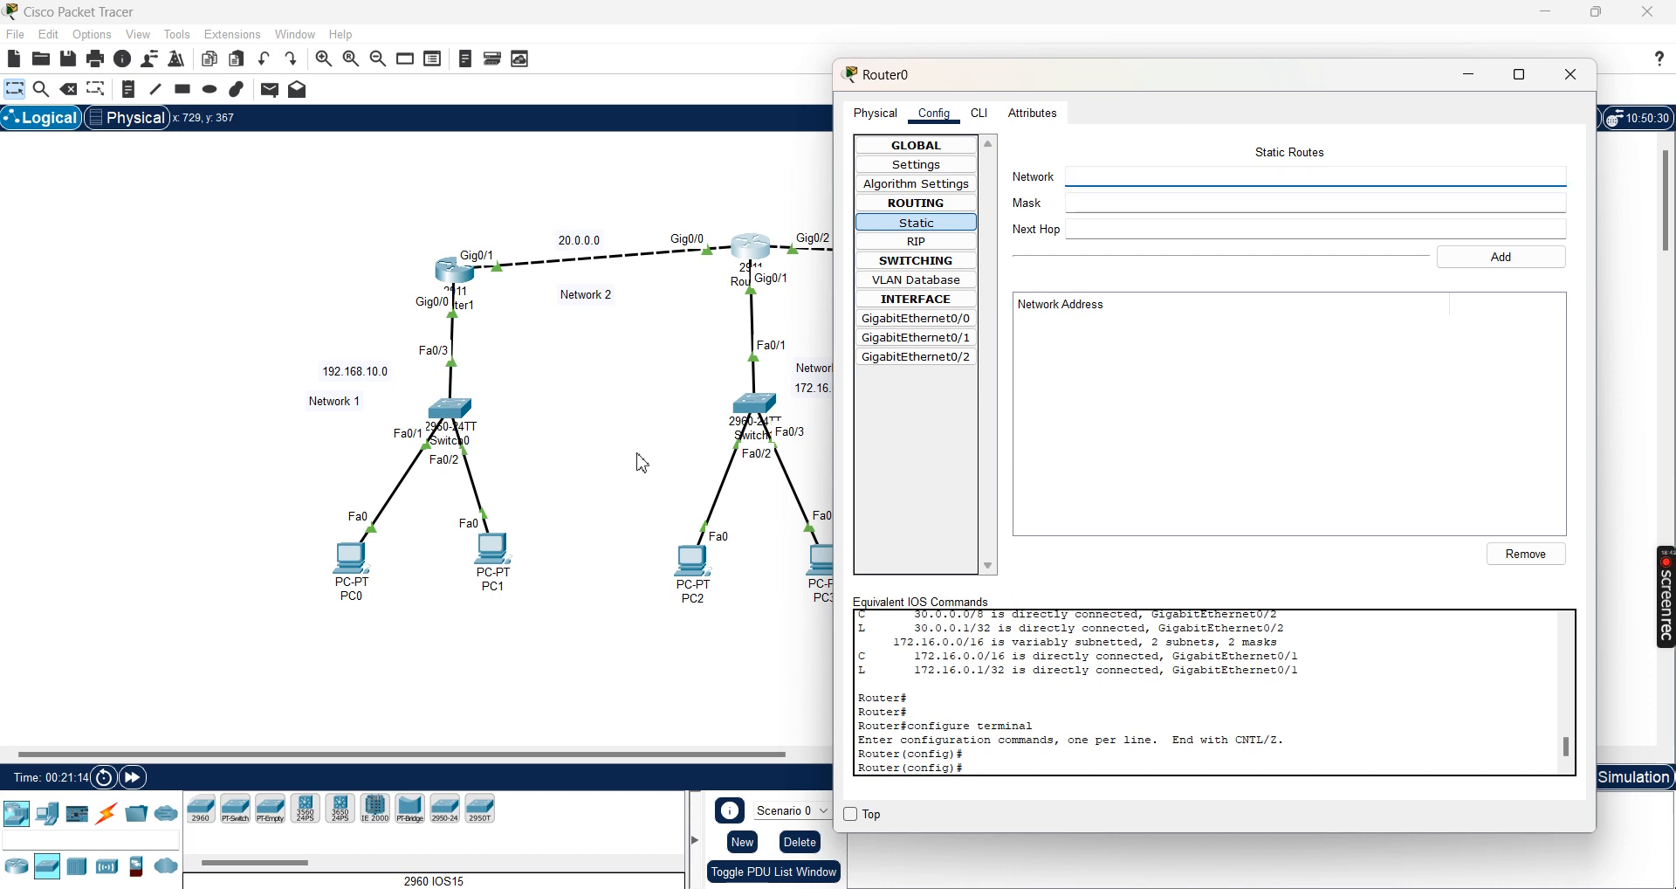
type("192.168.10.0")
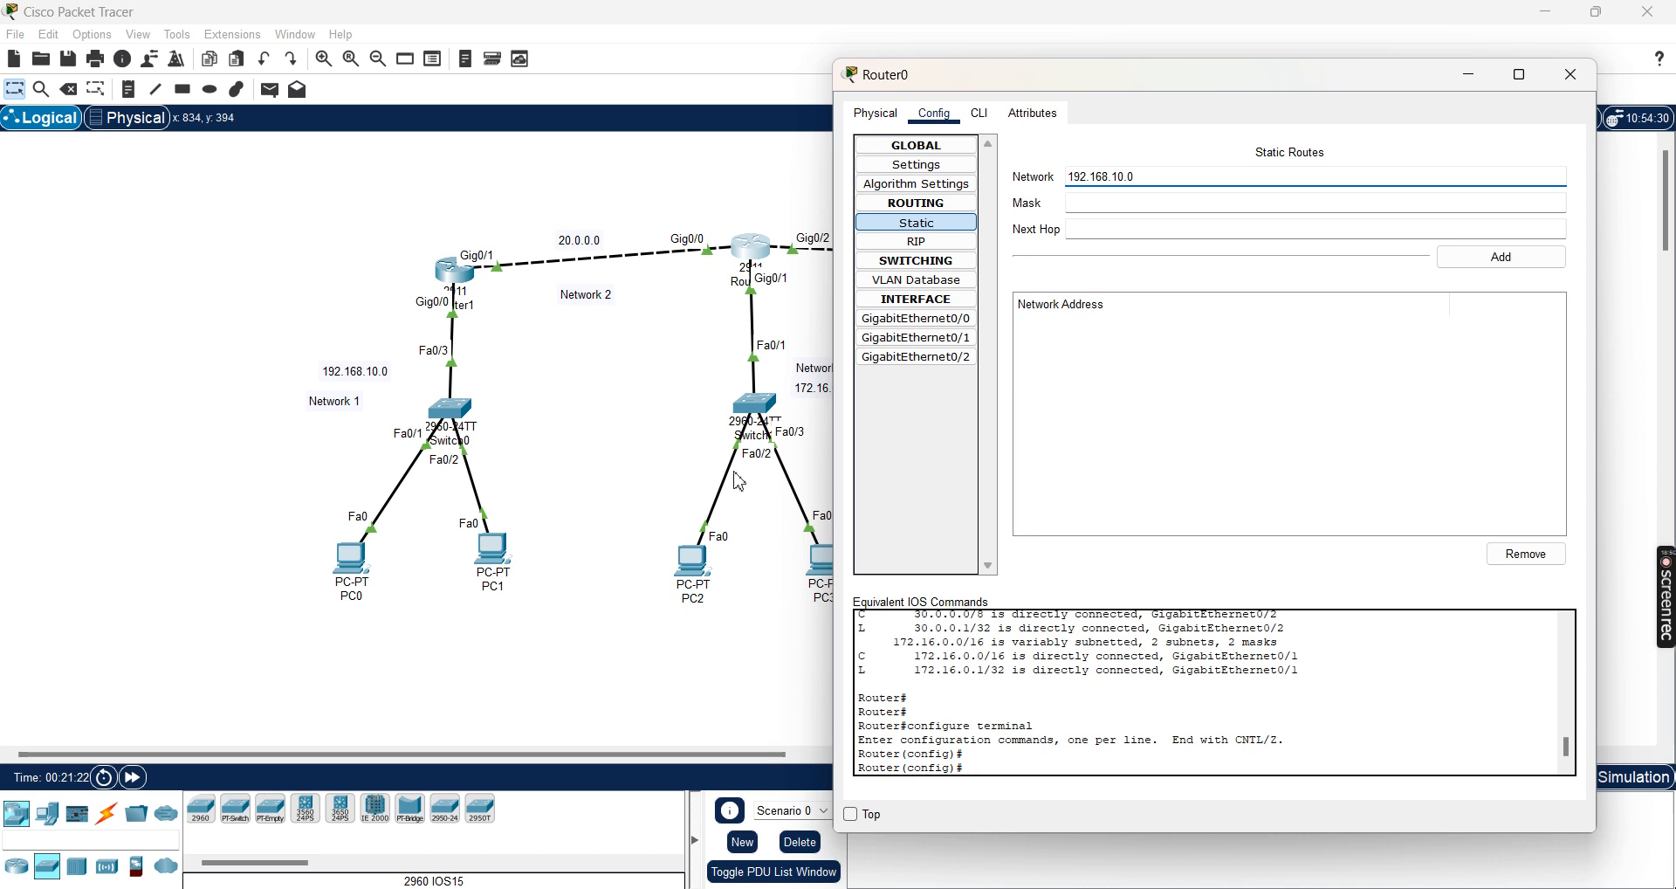
left_click(1086, 201)
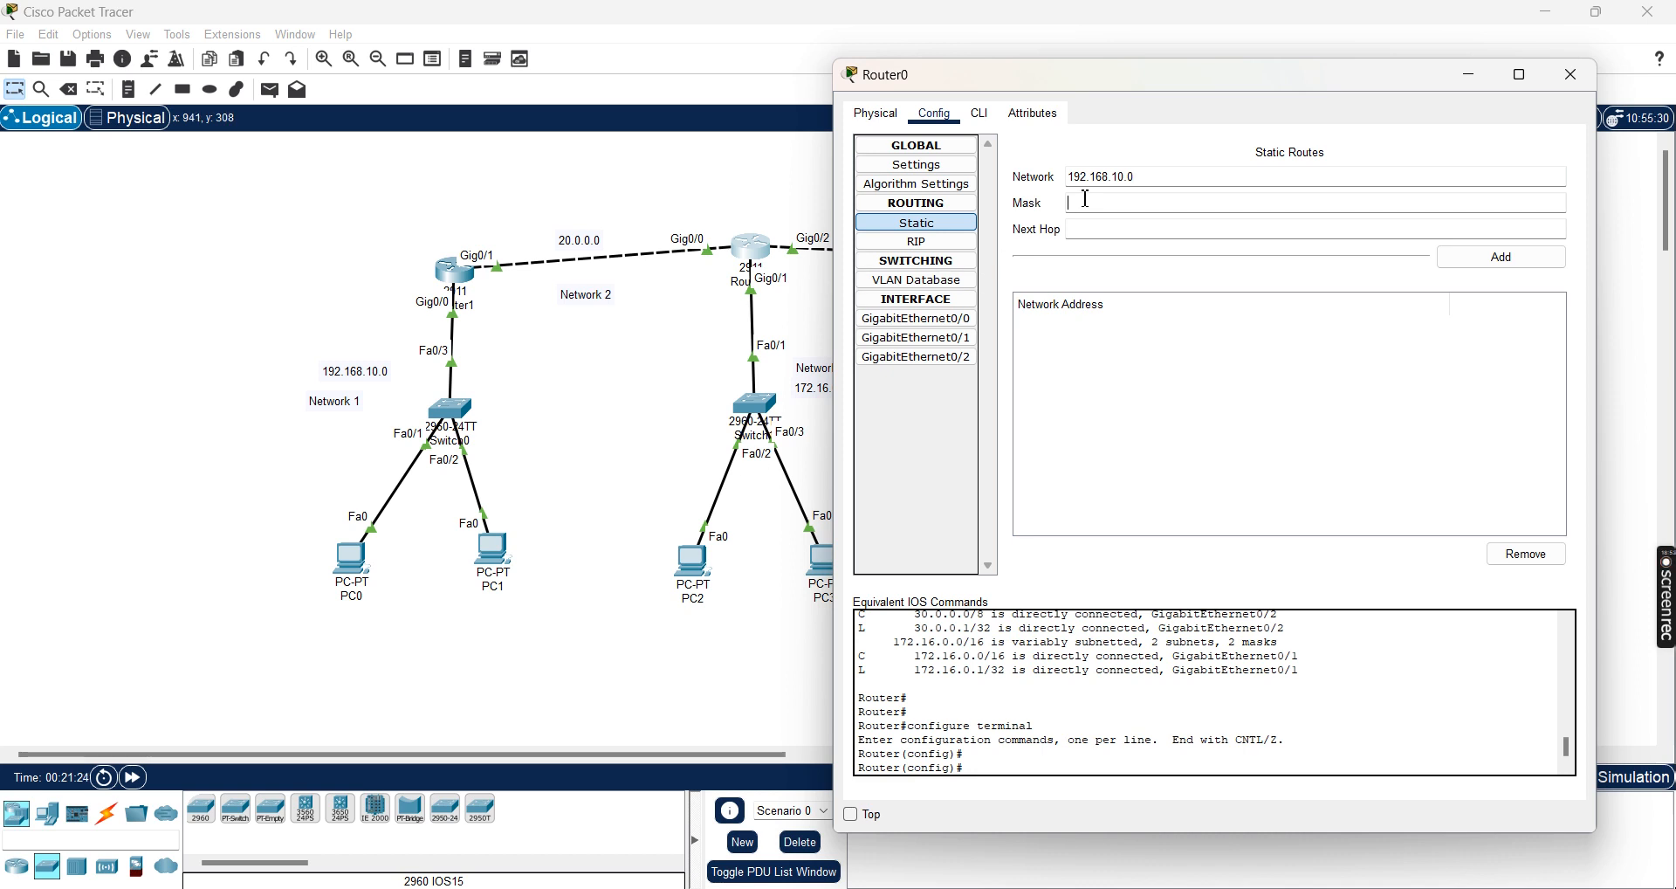
type("255.255.255.0")
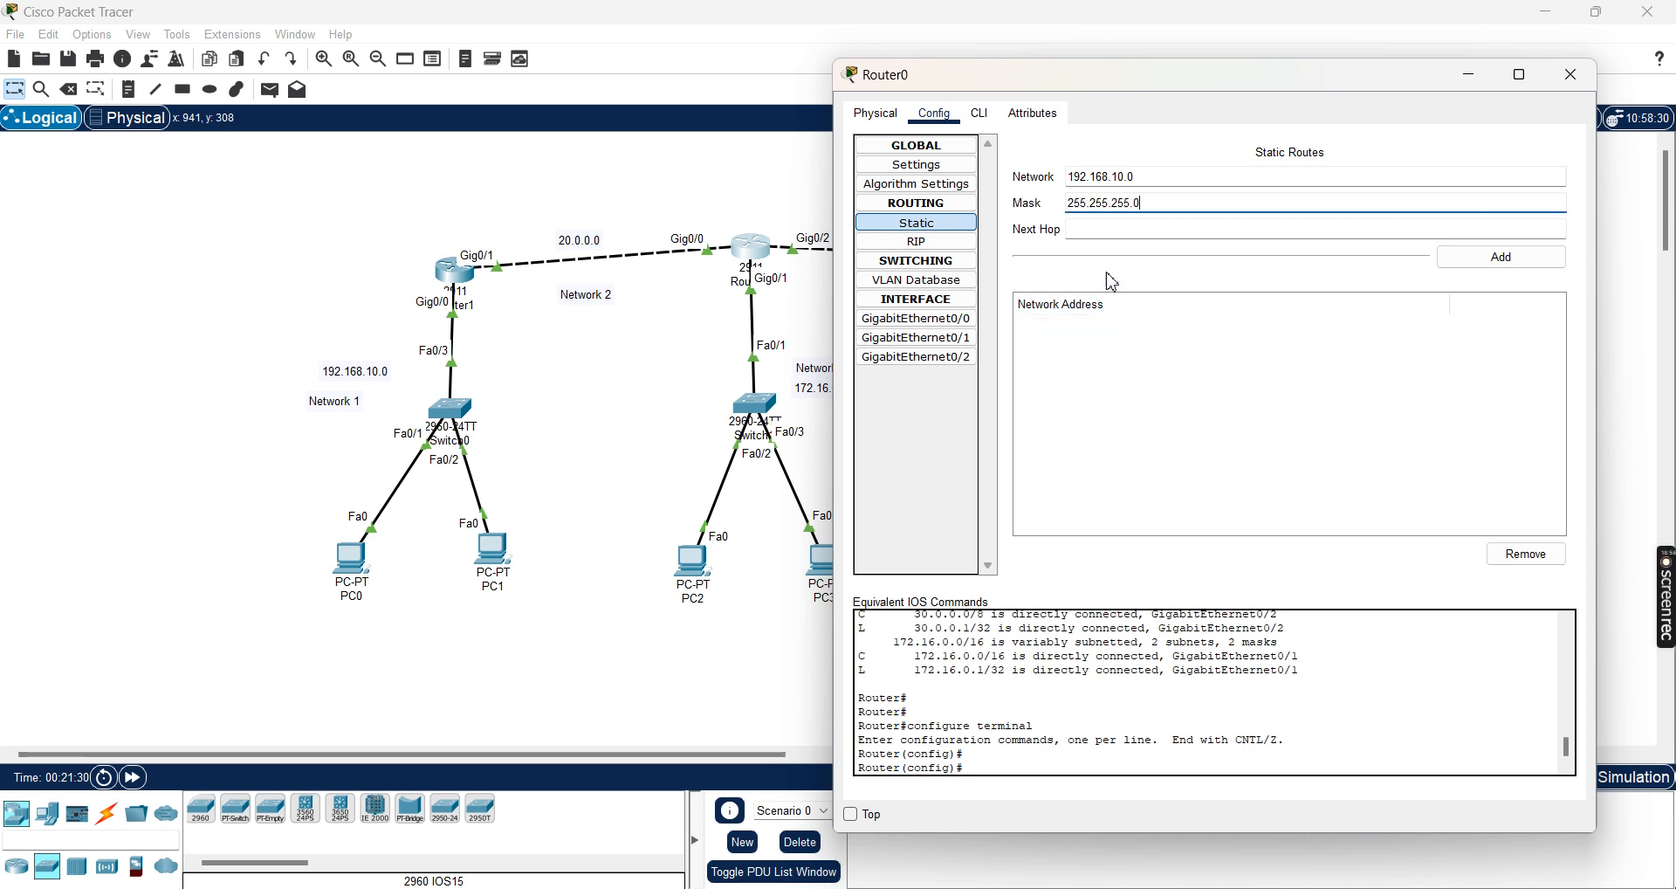
left_click(1139, 225)
left_click_drag(1041, 87, 1052, 85)
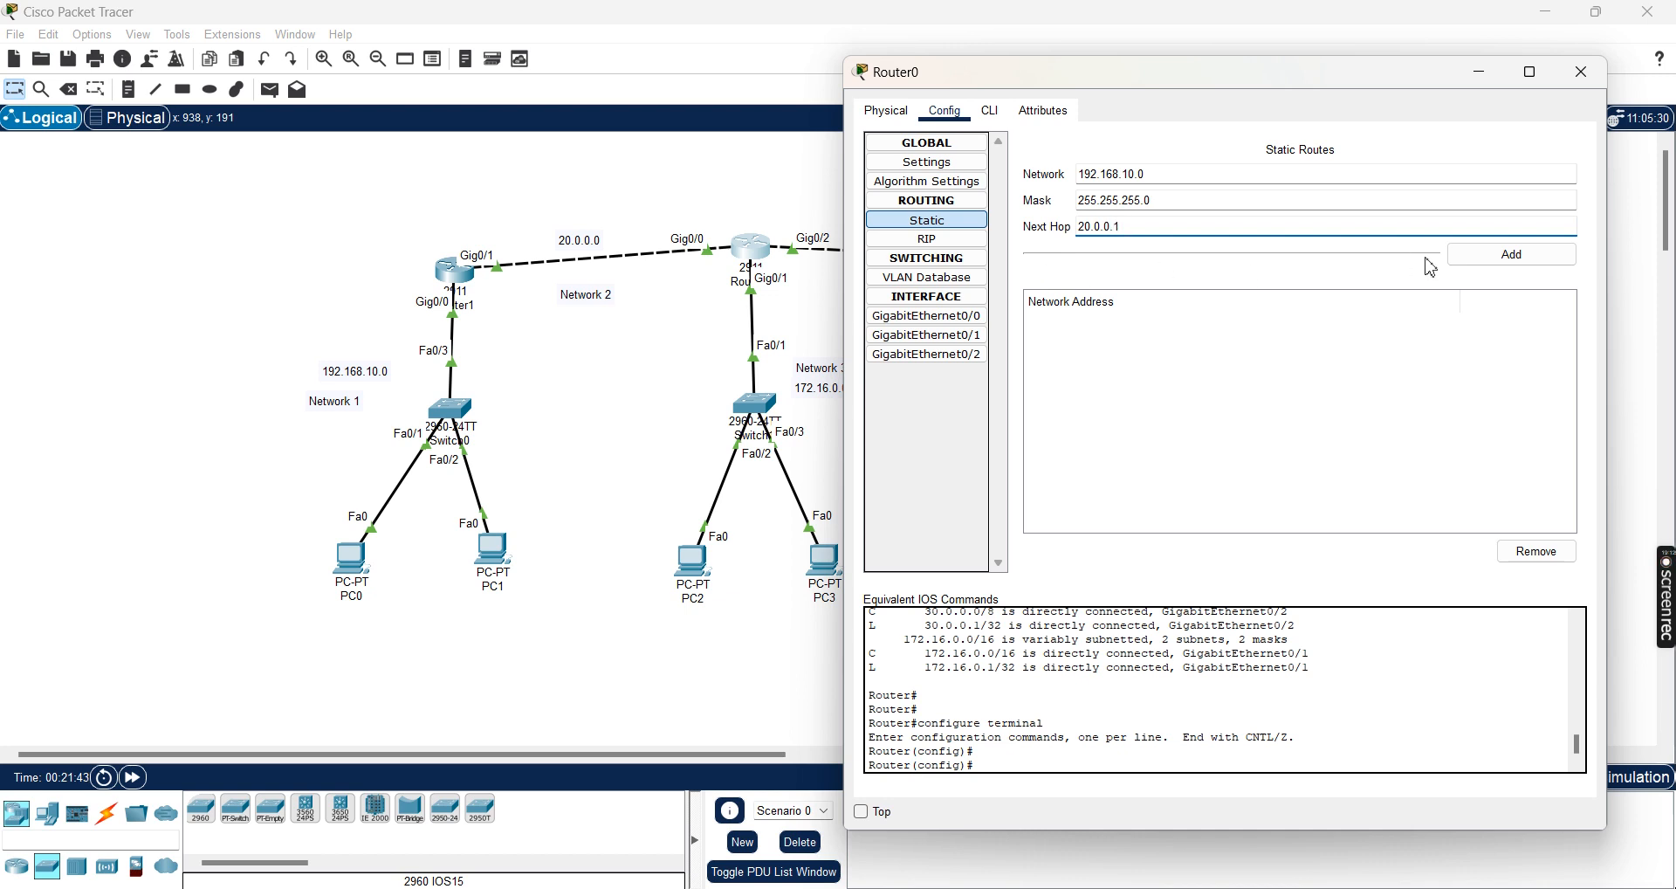
left_click(1487, 268)
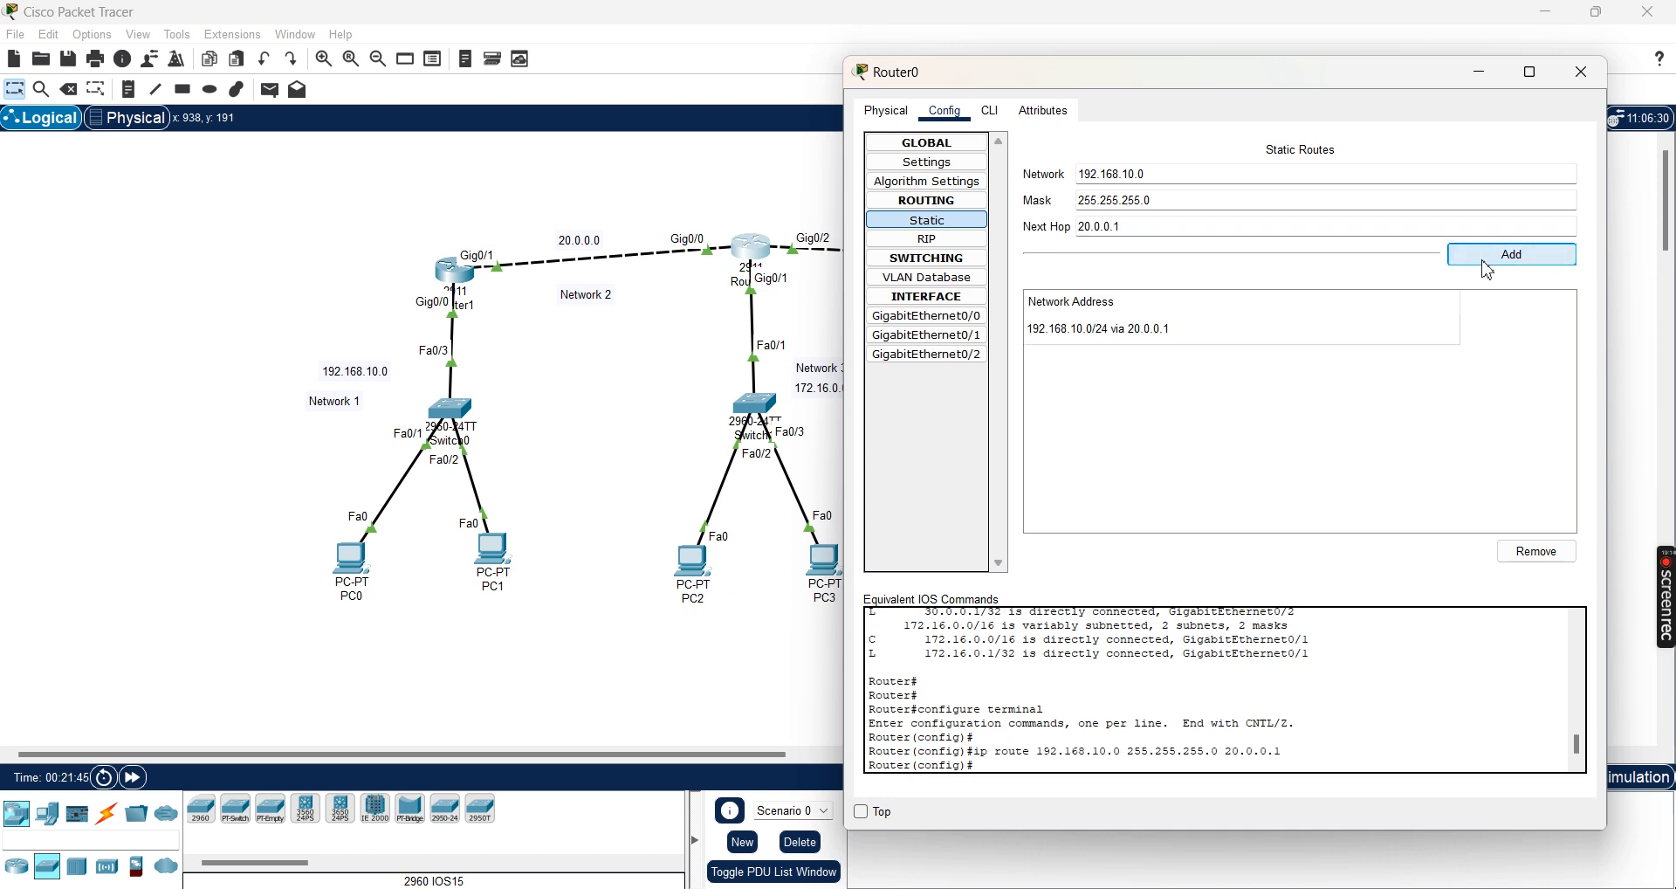
left_click(1488, 269)
Add a static route on Router0 to network 10.0.0.0 with mask 255.0.0.0 and next hop 30.0.0.2, and close the router's window.
left_click_drag(1313, 81, 1127, 138)
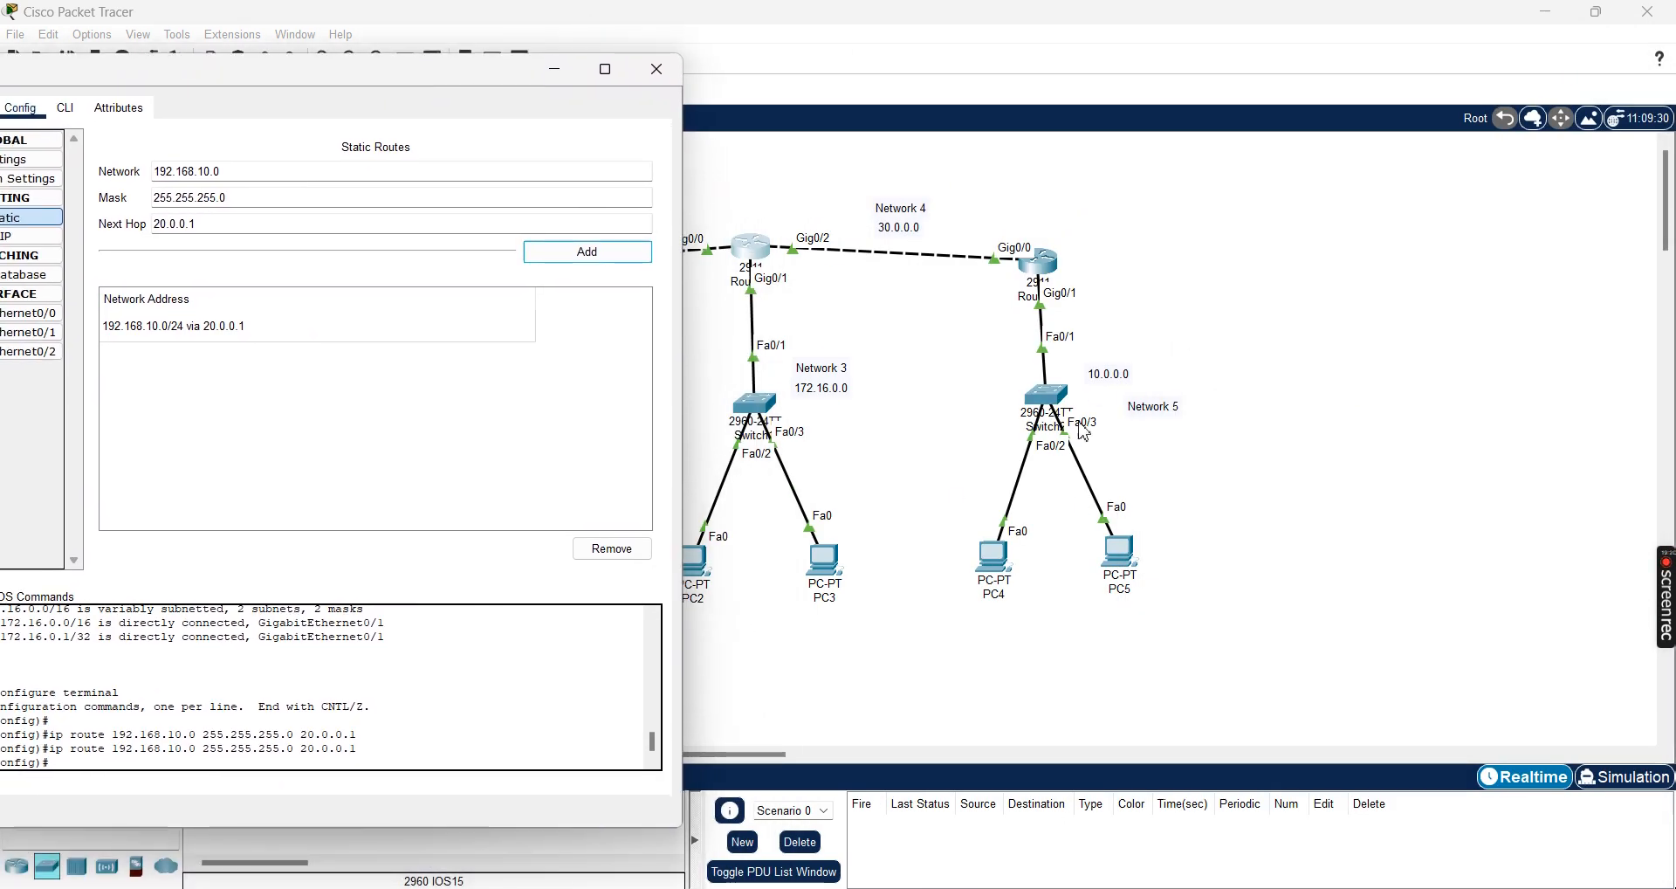
left_click_drag(220, 169, 147, 169)
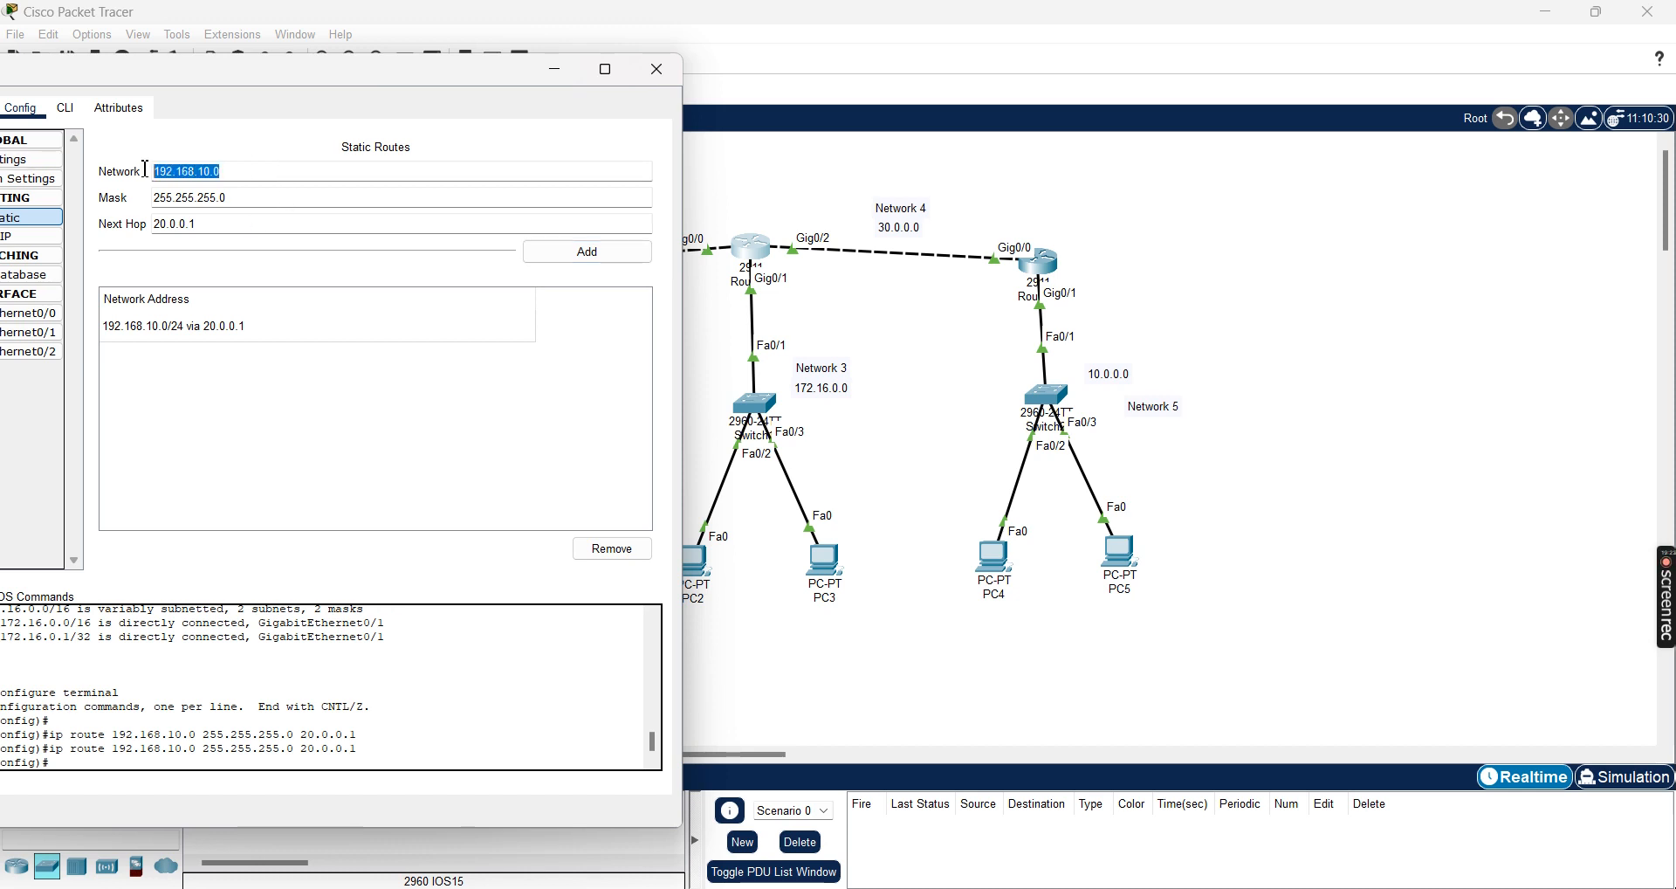
key("BackSpace")
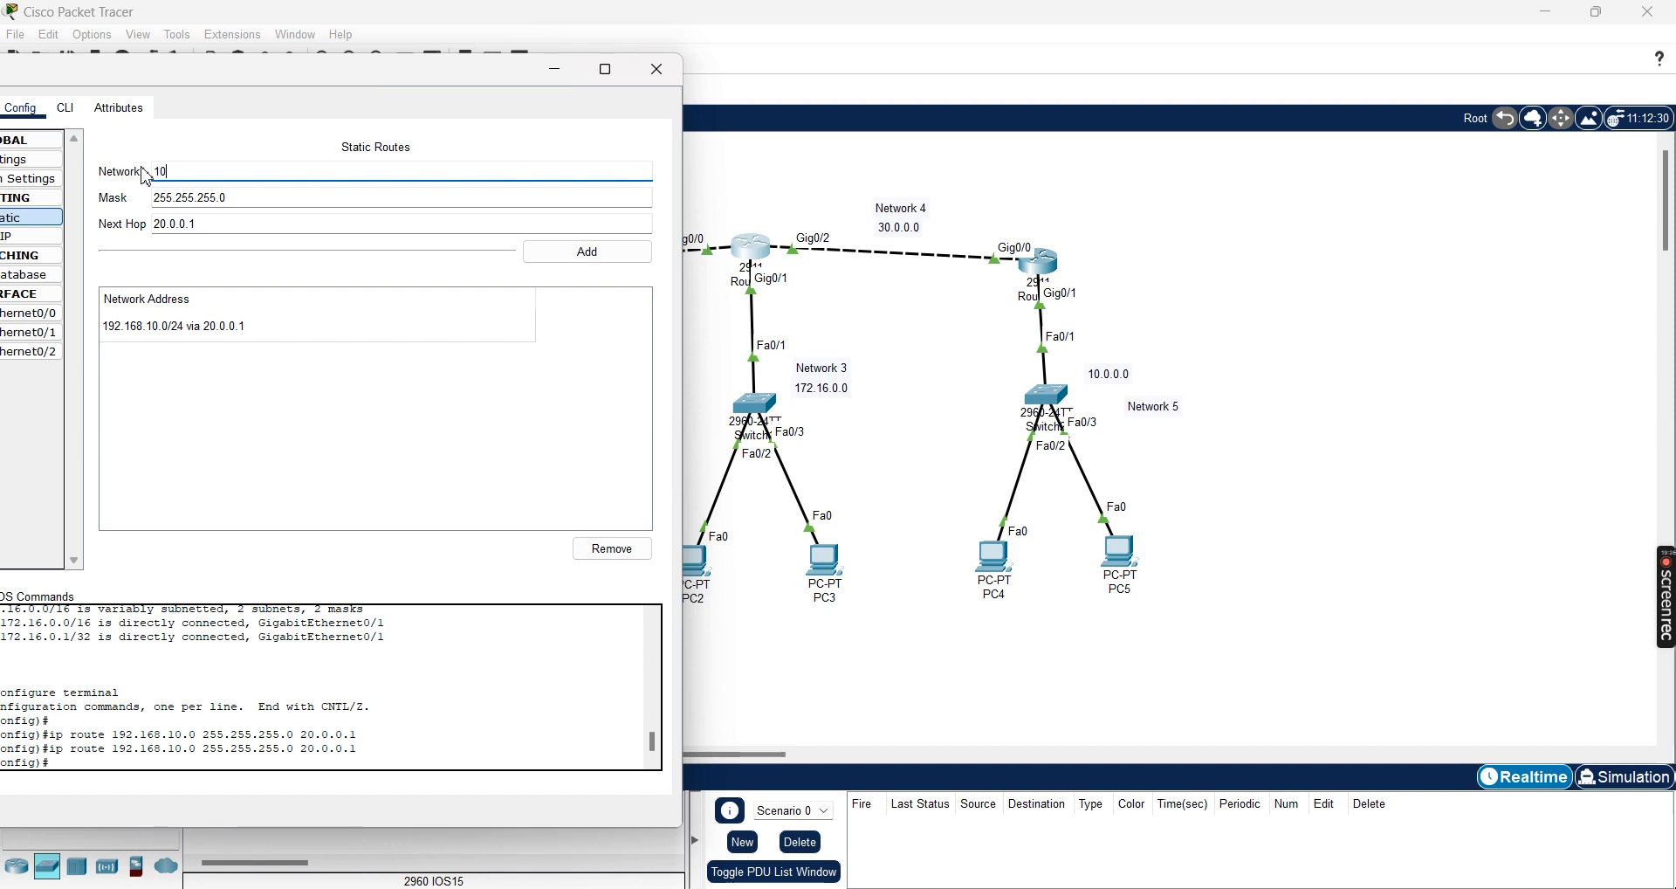
type("10.0.0.0")
key("Tab")
key("BackSpace")
type("255.0.0")
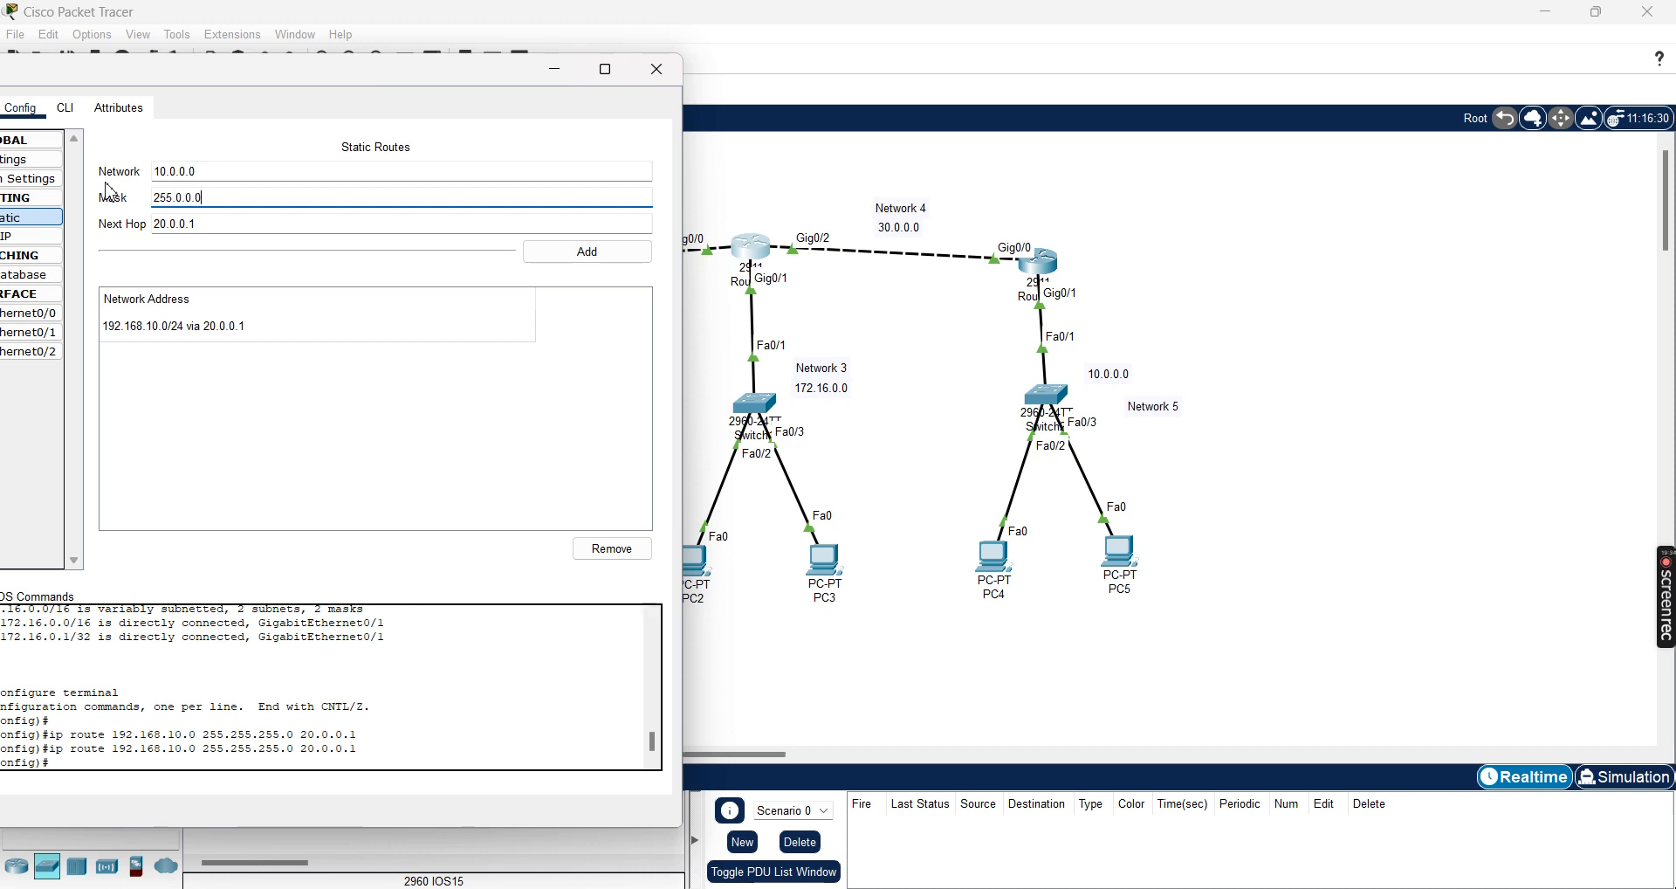
left_click_drag(206, 232, 163, 225)
key("BackSpace")
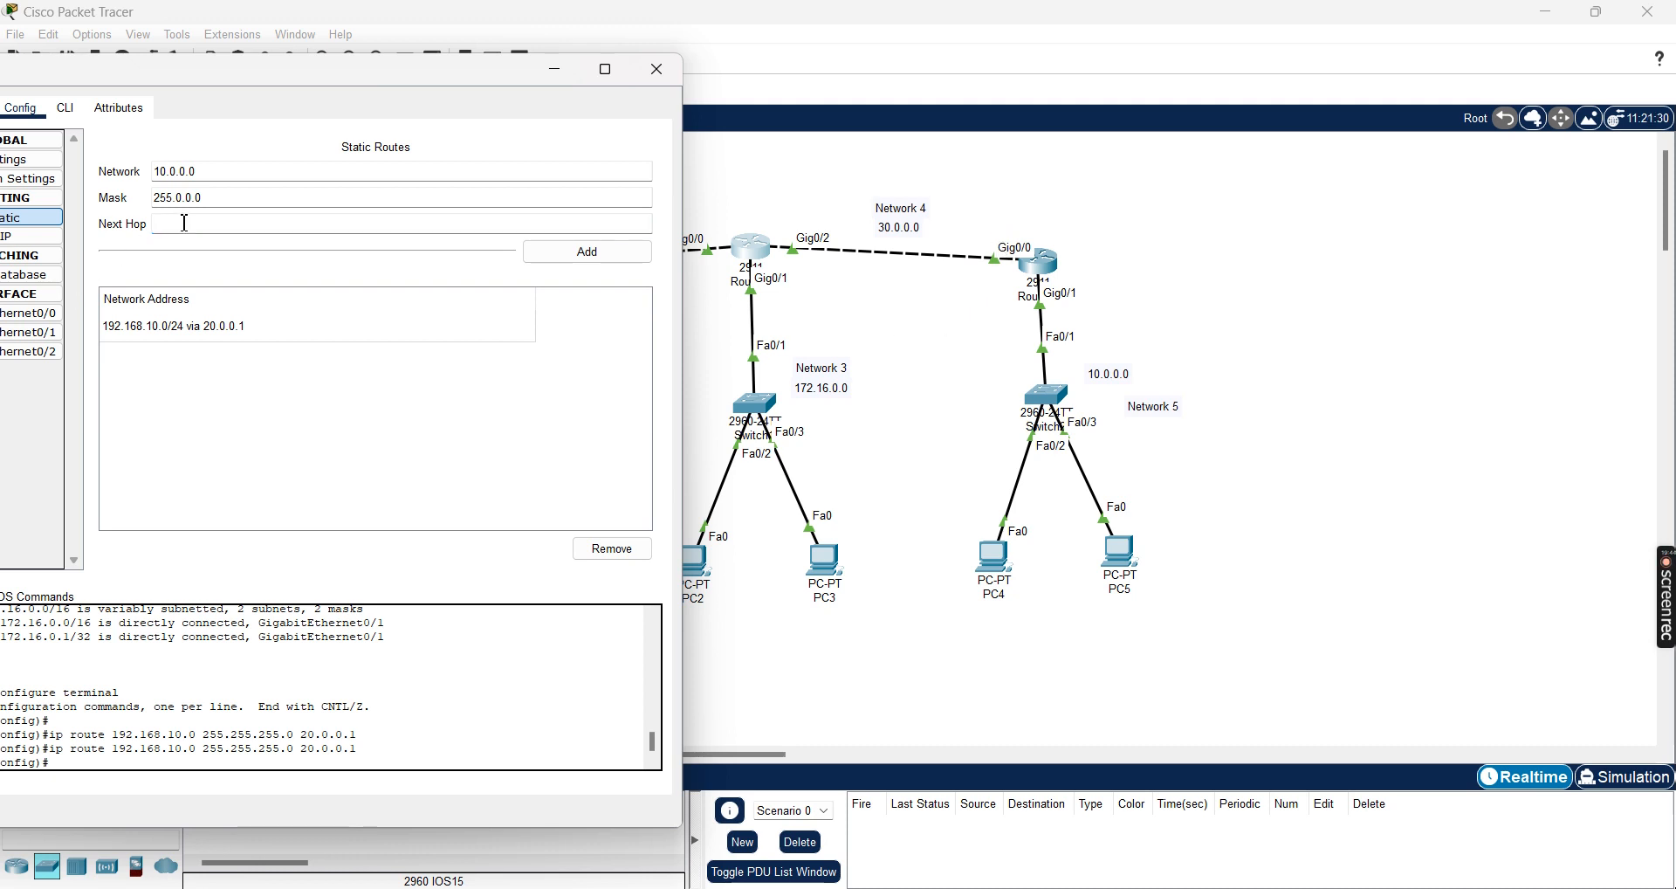
type("30.0.0.2")
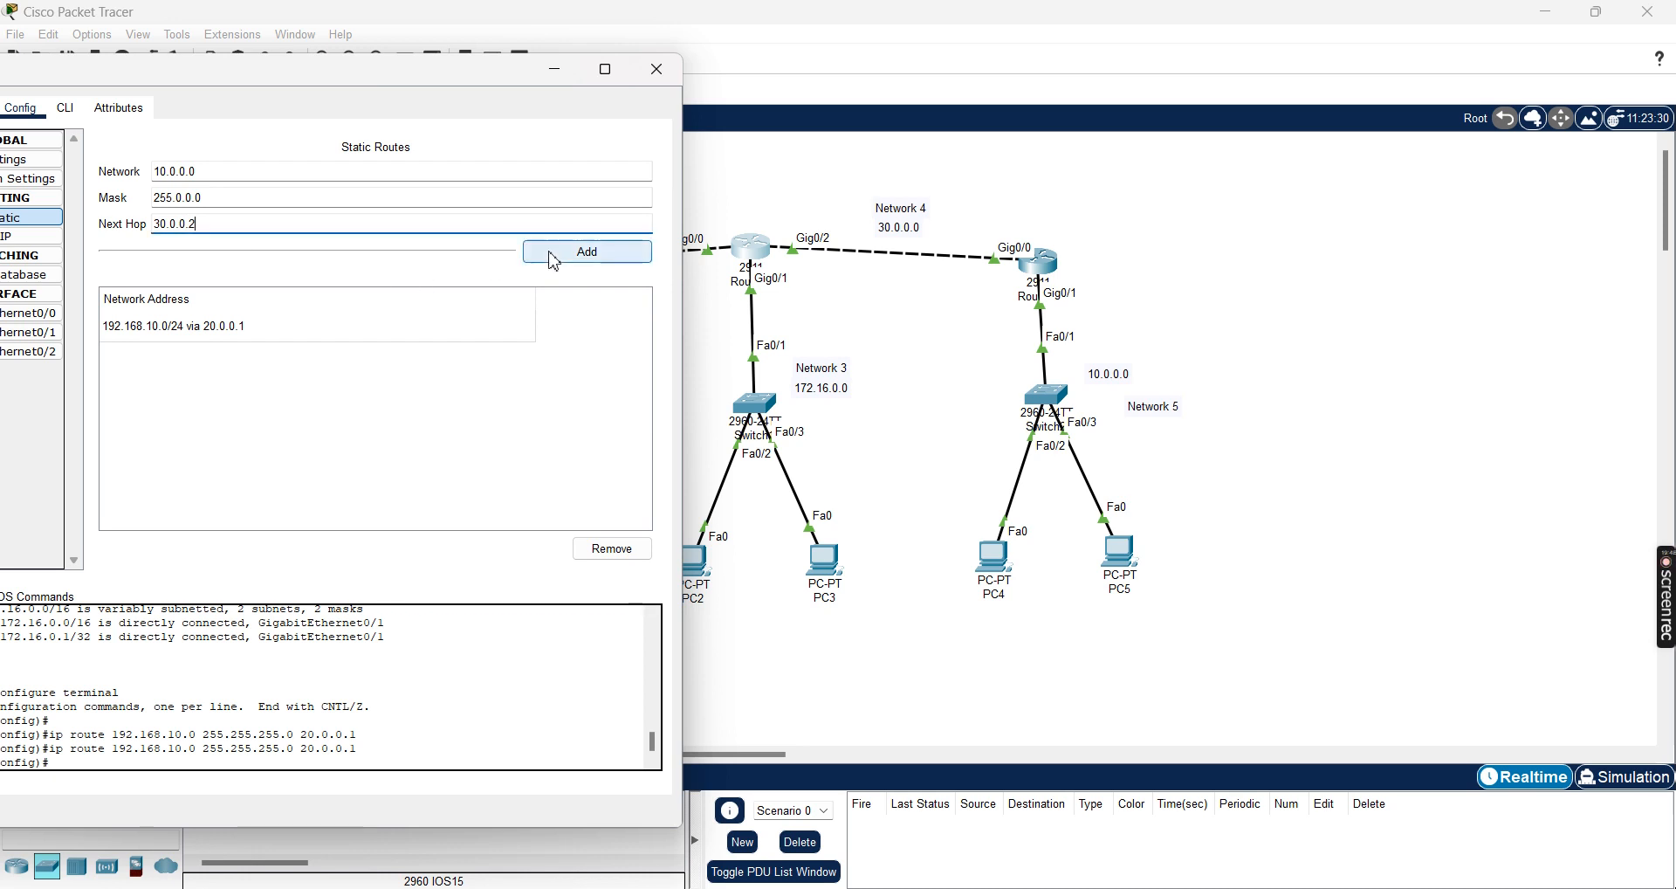
left_click(587, 252)
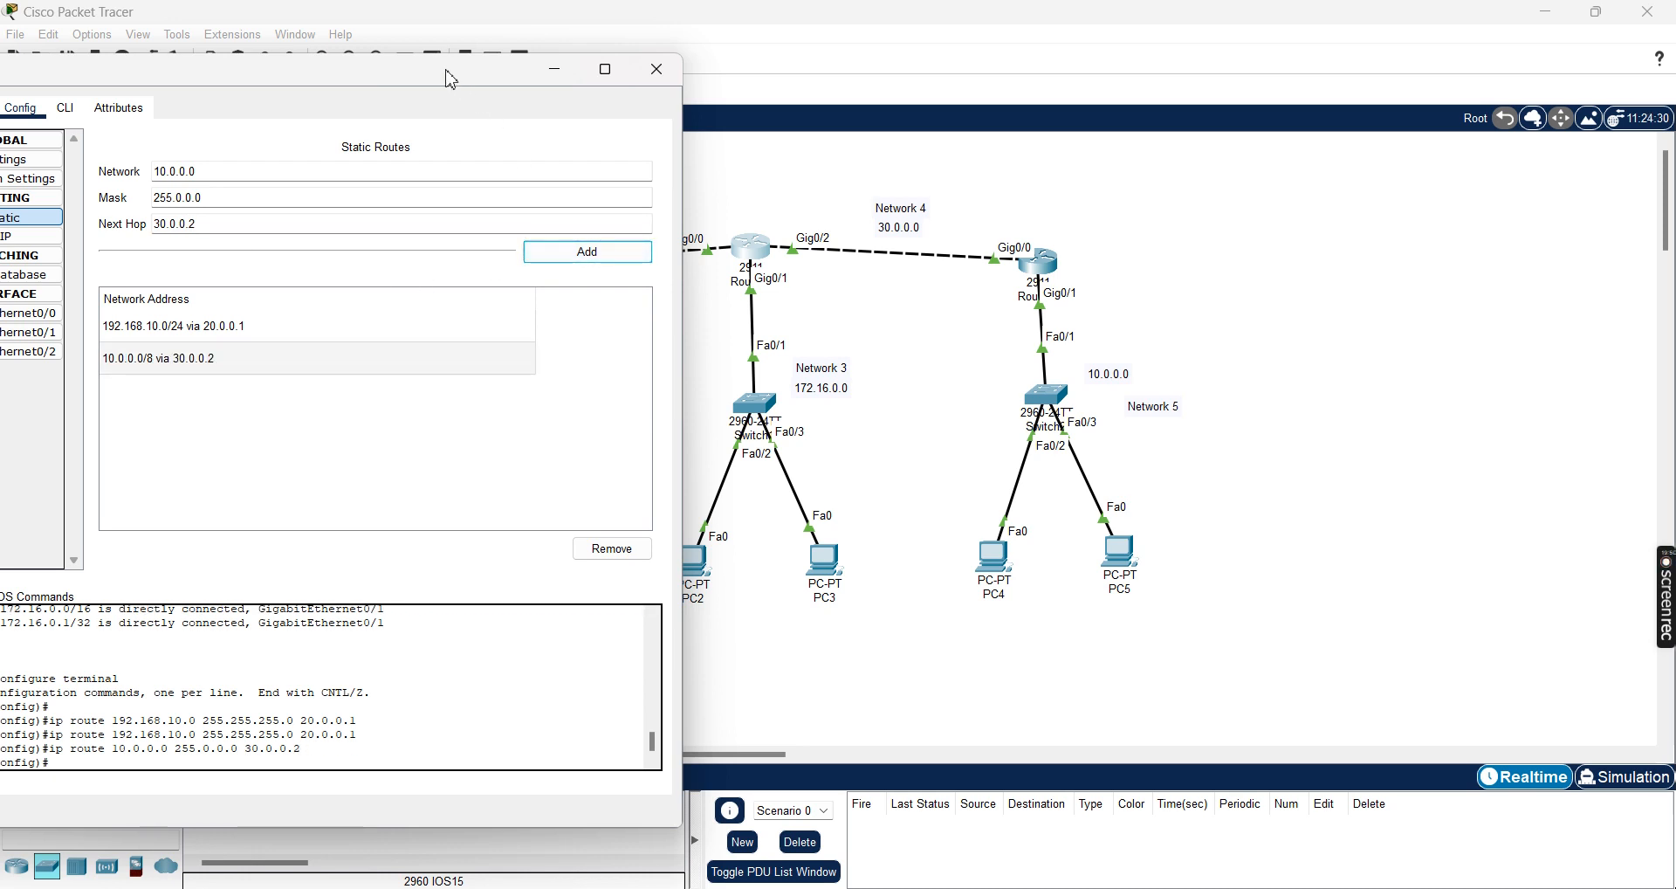
left_click_drag(451, 79, 554, 85)
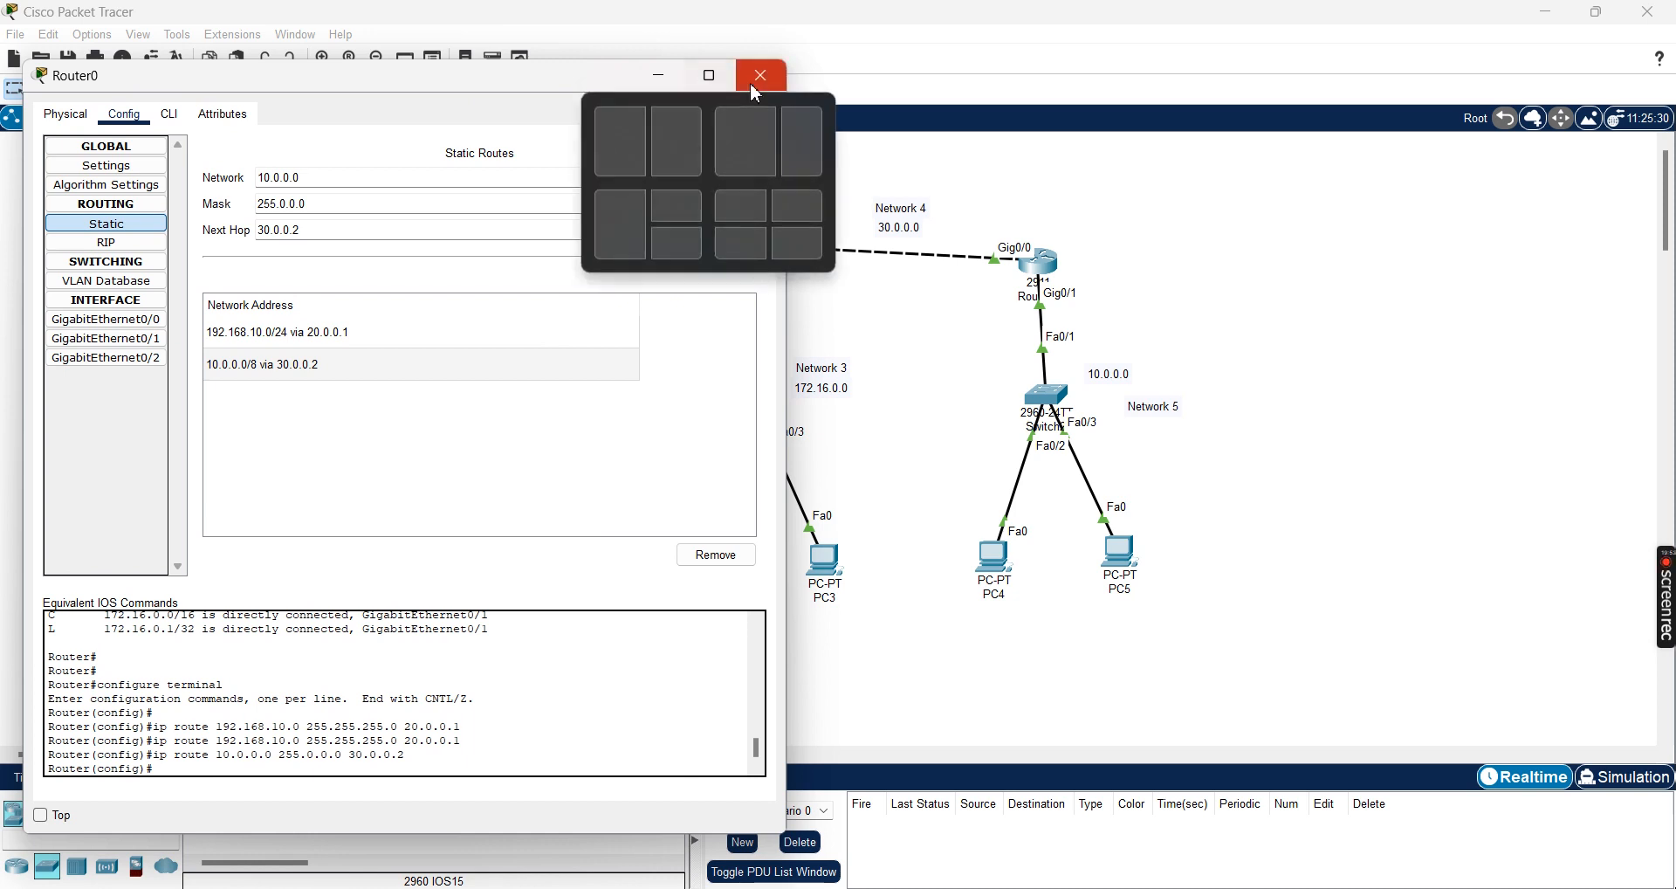
left_click(756, 93)
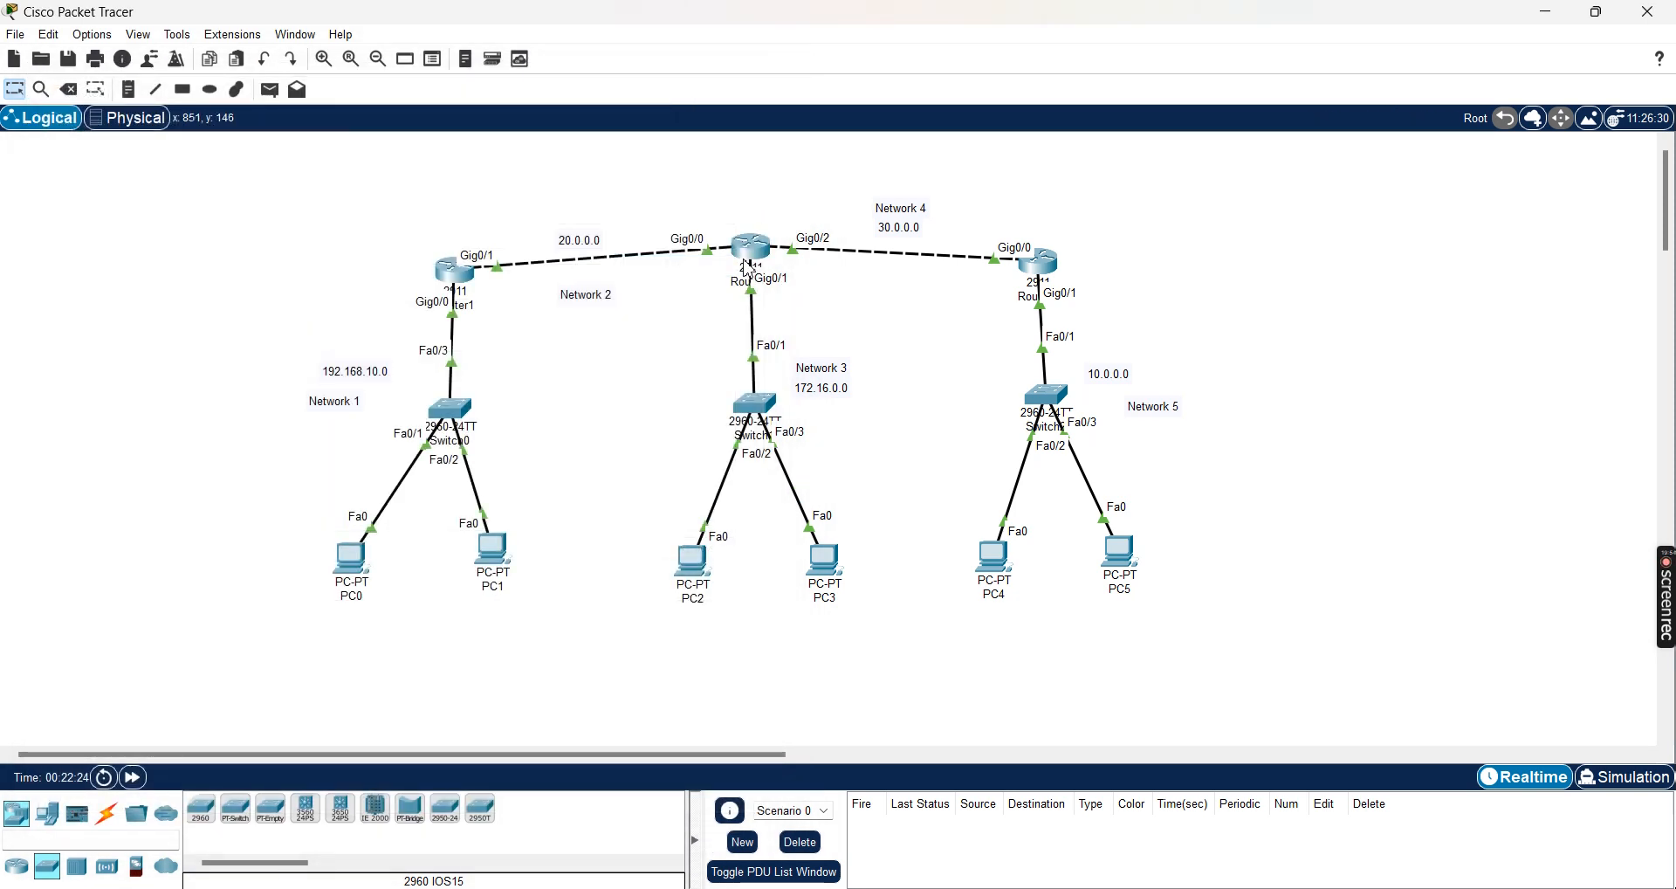
Open Router2's command line interface.
left_click(1039, 262)
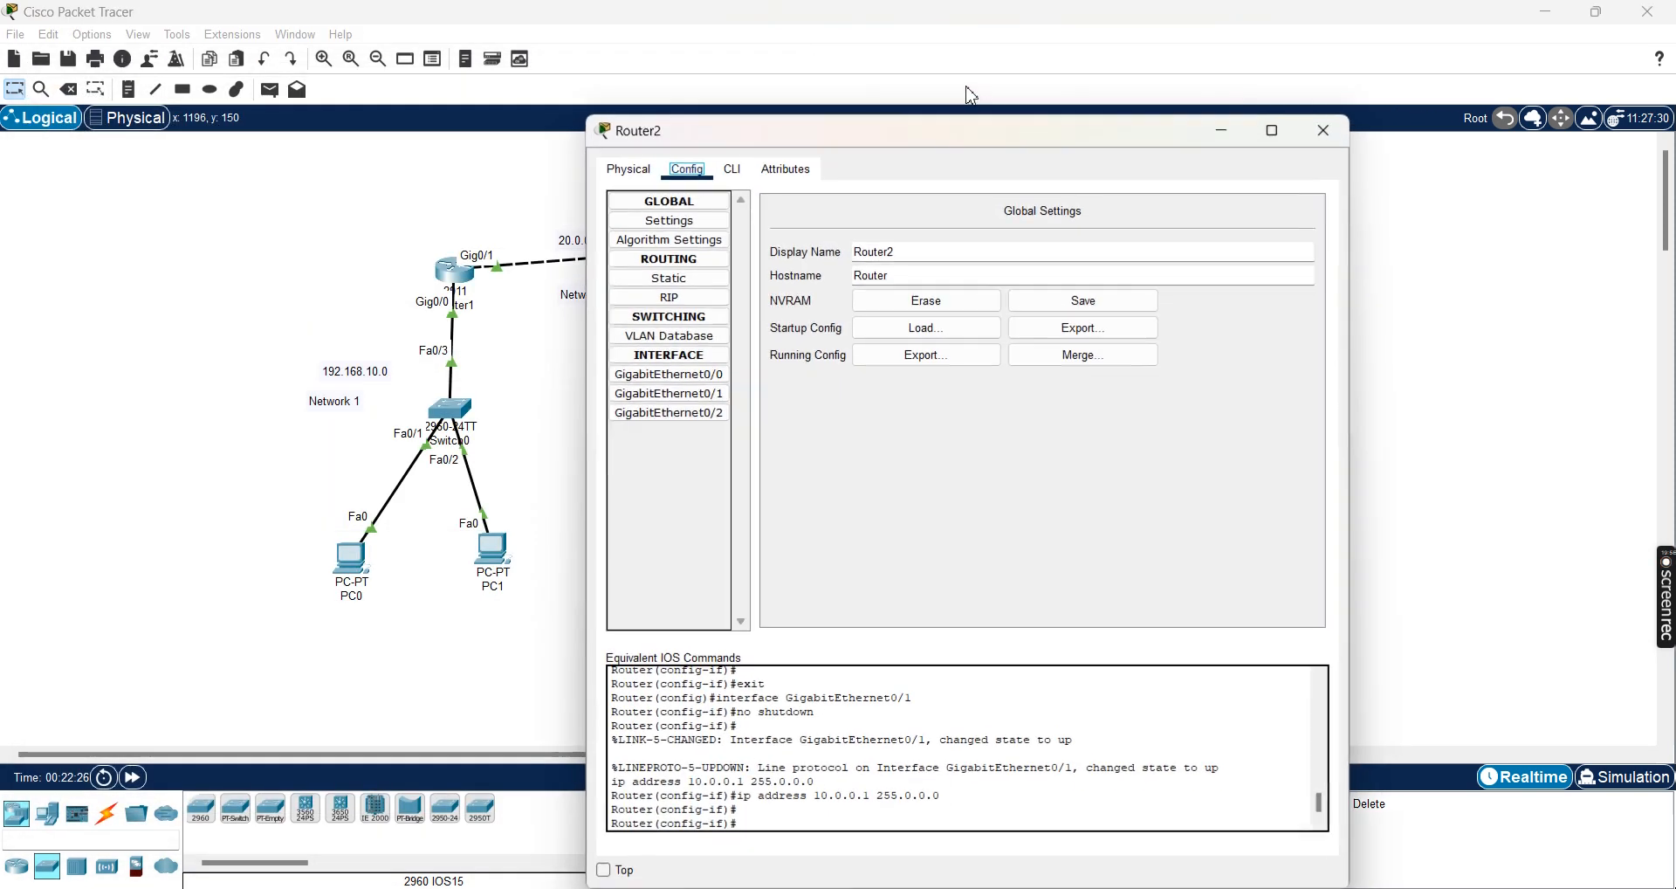
left_click_drag(908, 131, 417, 57)
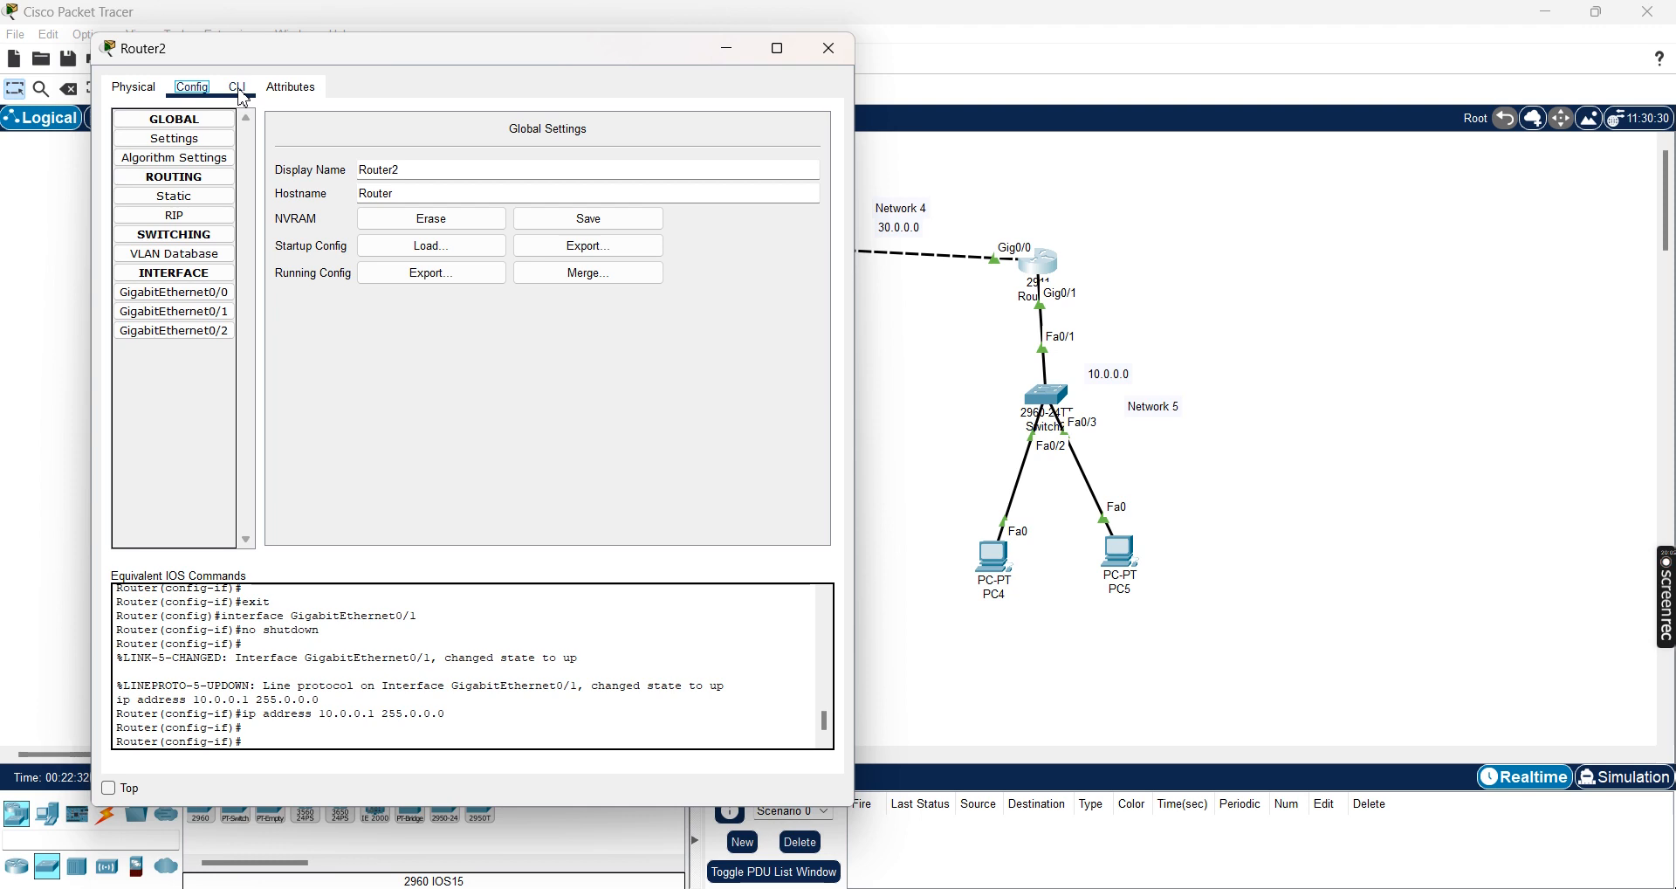
left_click_drag(266, 58, 247, 51)
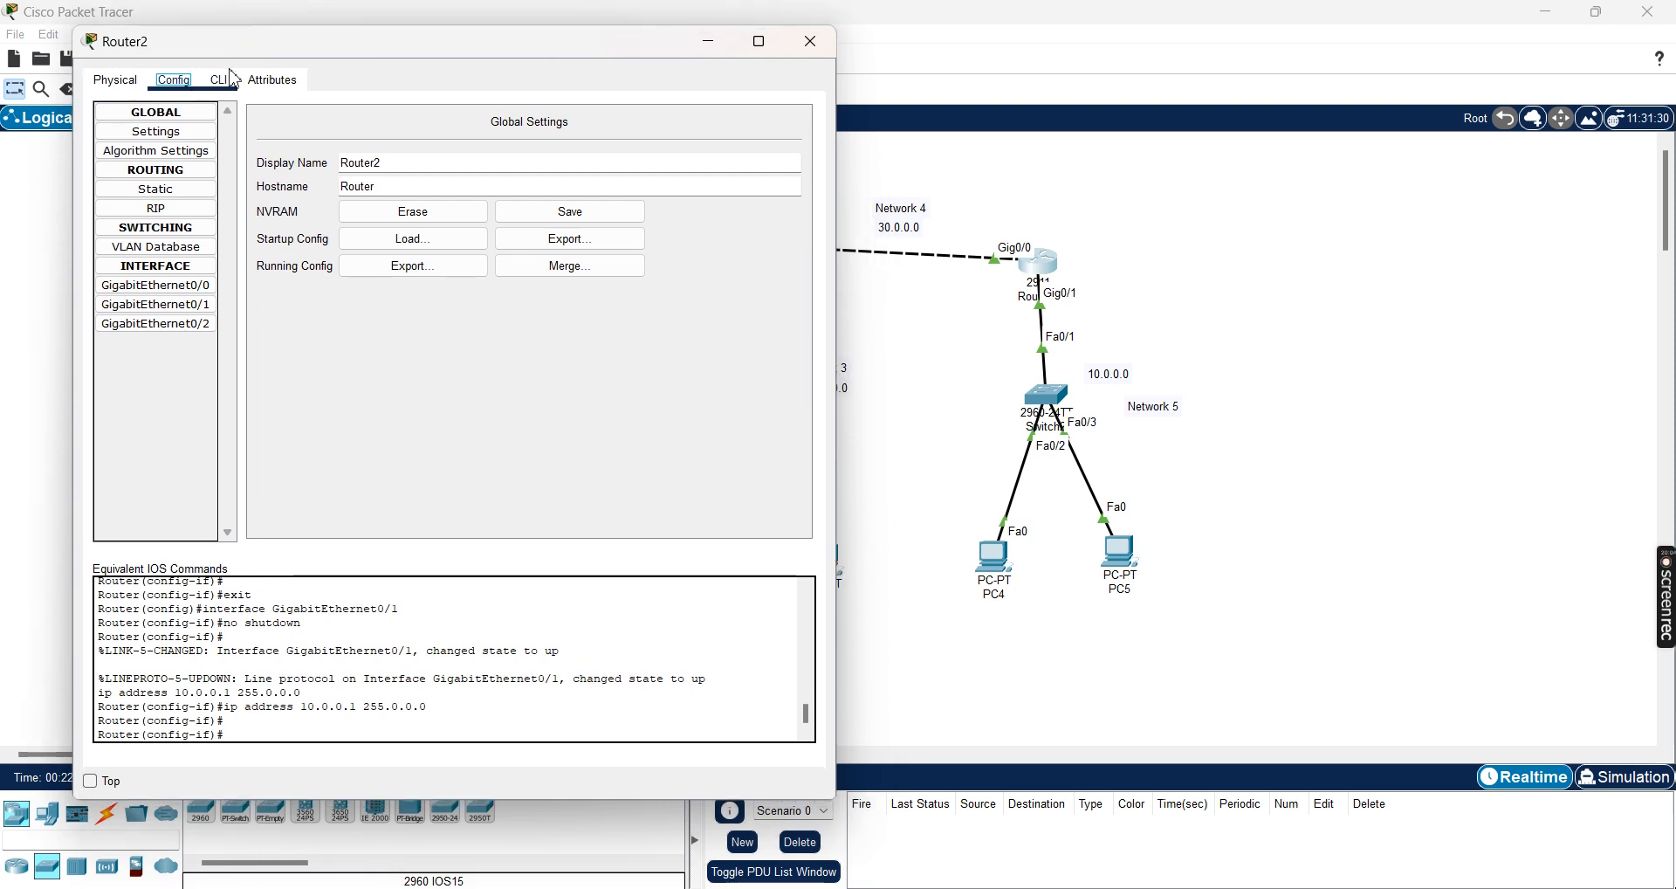
left_click(229, 77)
left_click(184, 87)
left_click(198, 190)
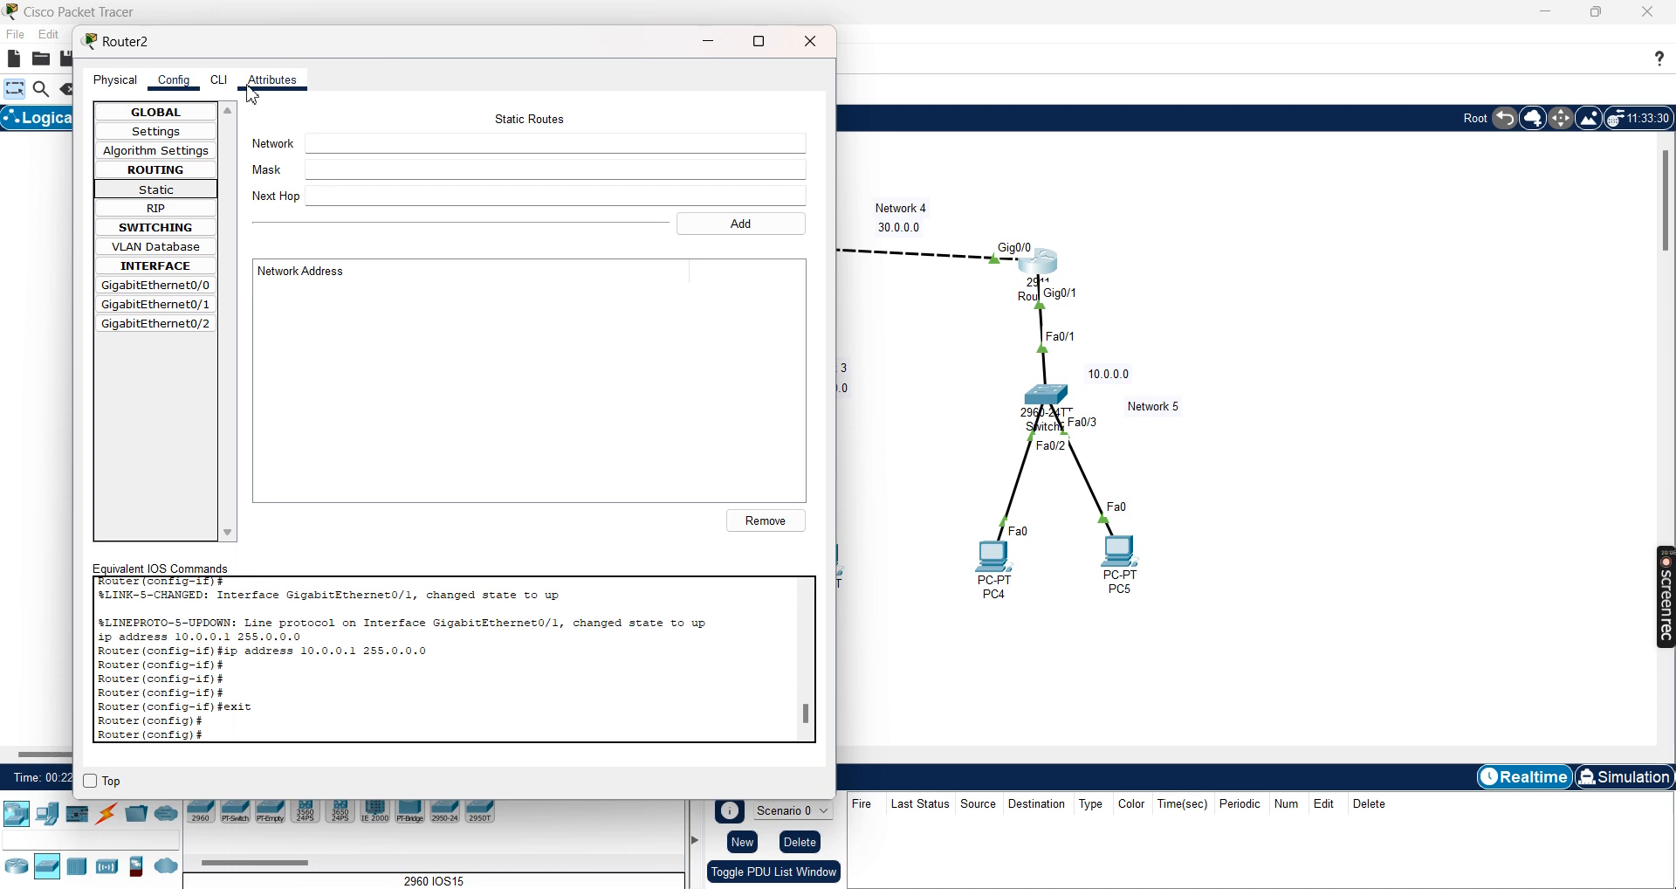
left_click(219, 79)
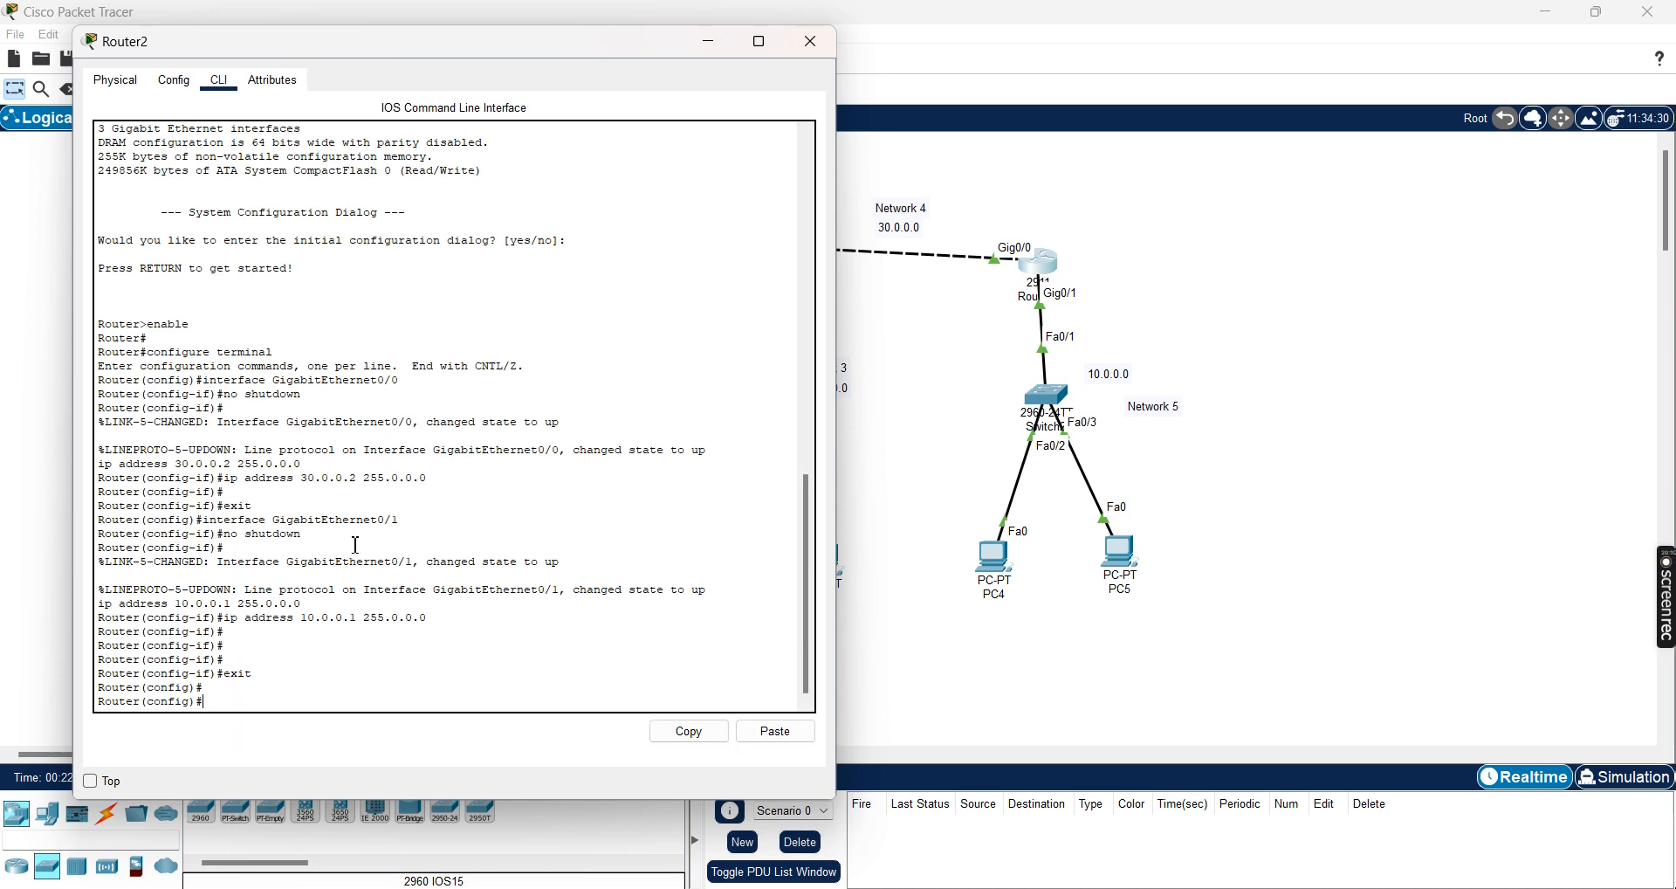
Exit Router2's global configuration mode and privileged session, and restart the console at the user prompt.
key("Return")
key("Return")
key("Return")
key("Return")
type("exit")
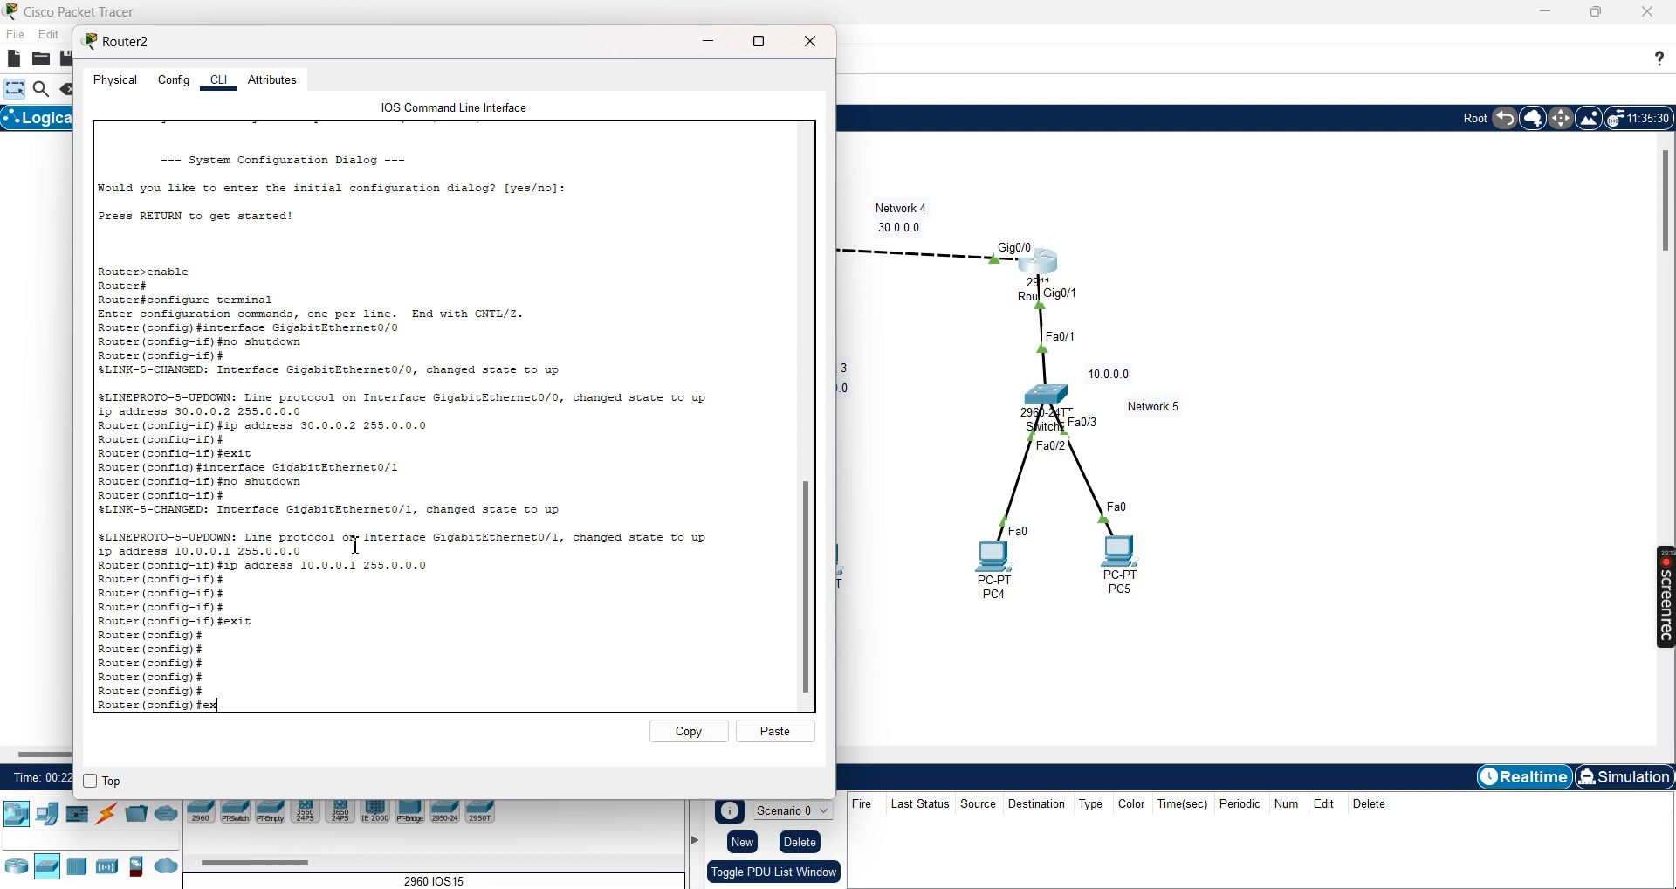
key("Return")
key("Return")
key("Return")
key("Return")
type("exit")
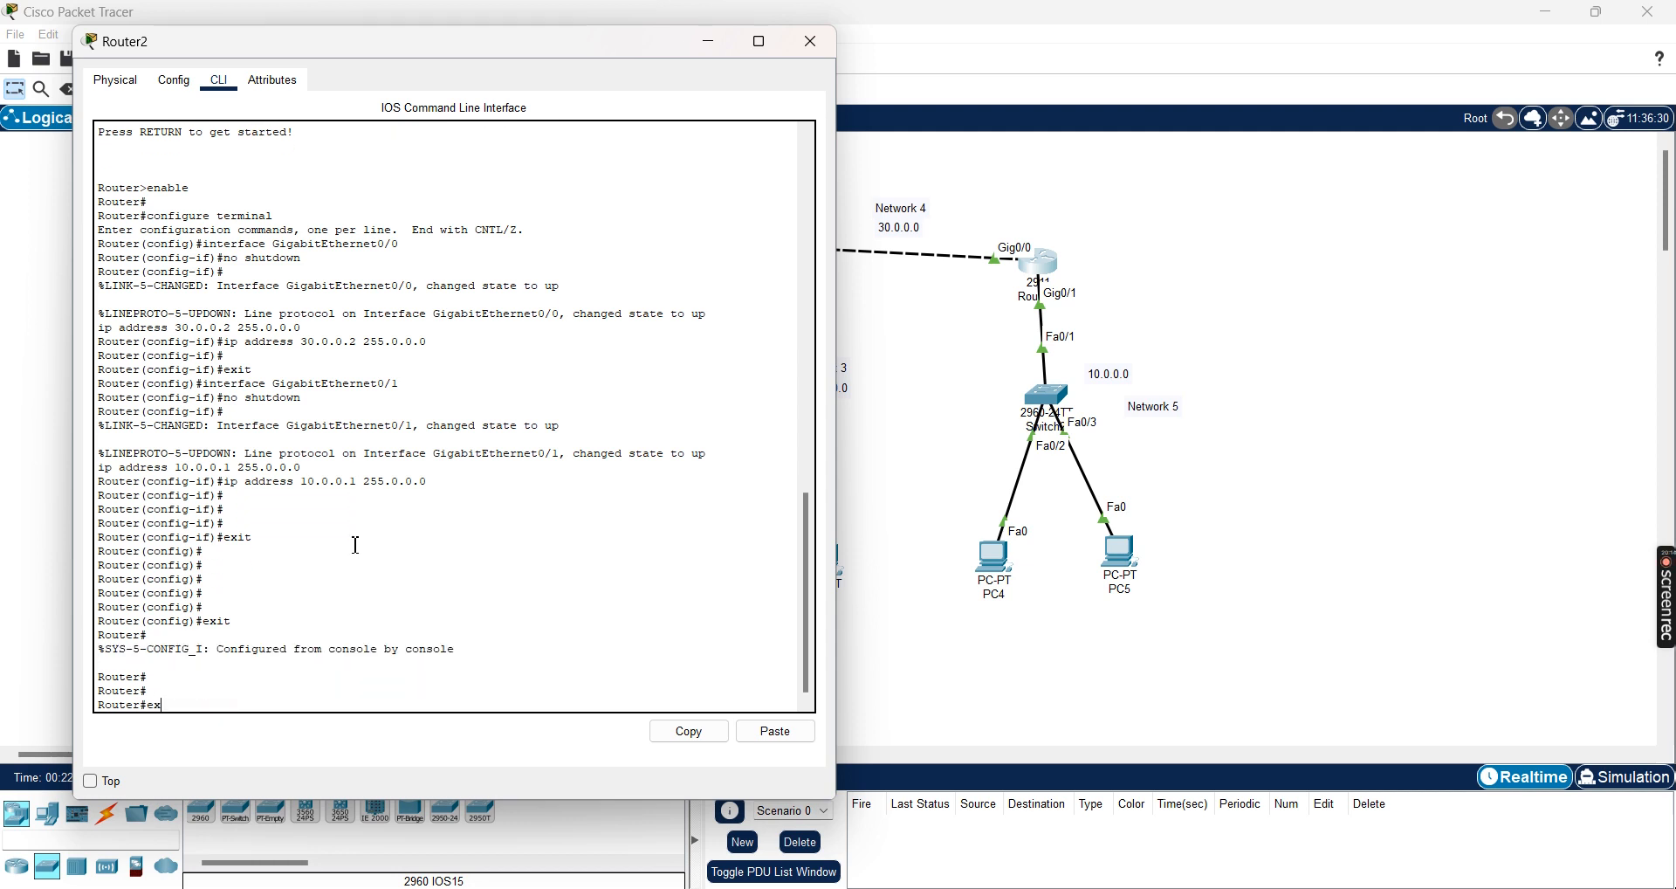
key("Return")
key("Return")
key("Return")
key("Return")
key("Return")
key("Return")
Enter privileged mode with en and global configuration mode with config t on Router2.
type("er>e")
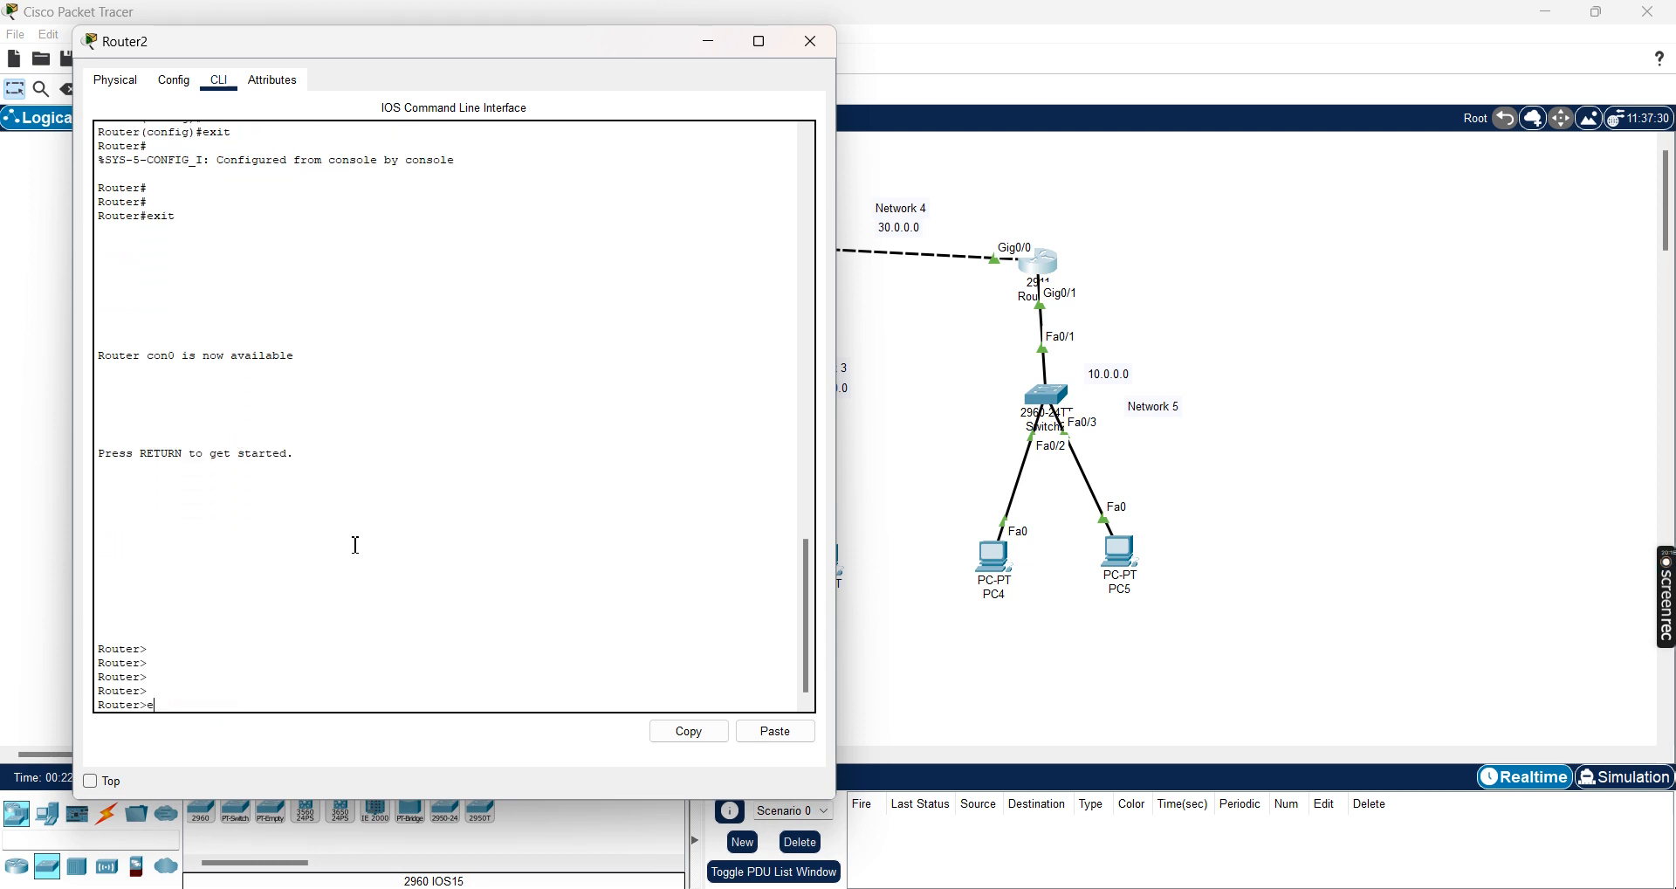
type("n")
key("Return")
key("Return")
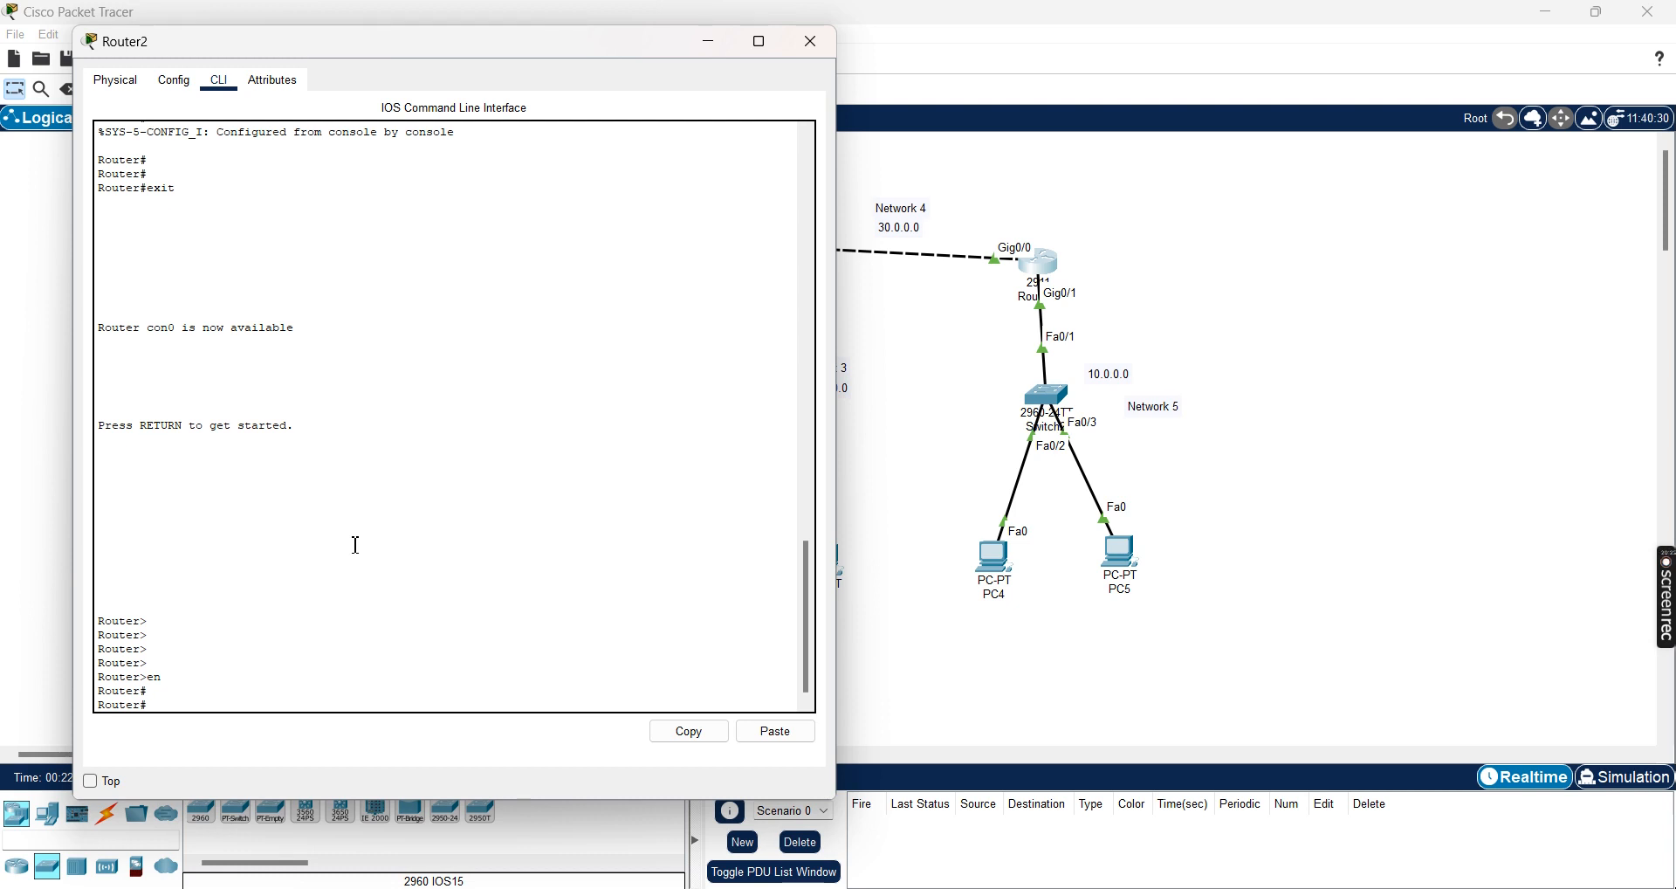
type("config")
type(" t")
key("Return")
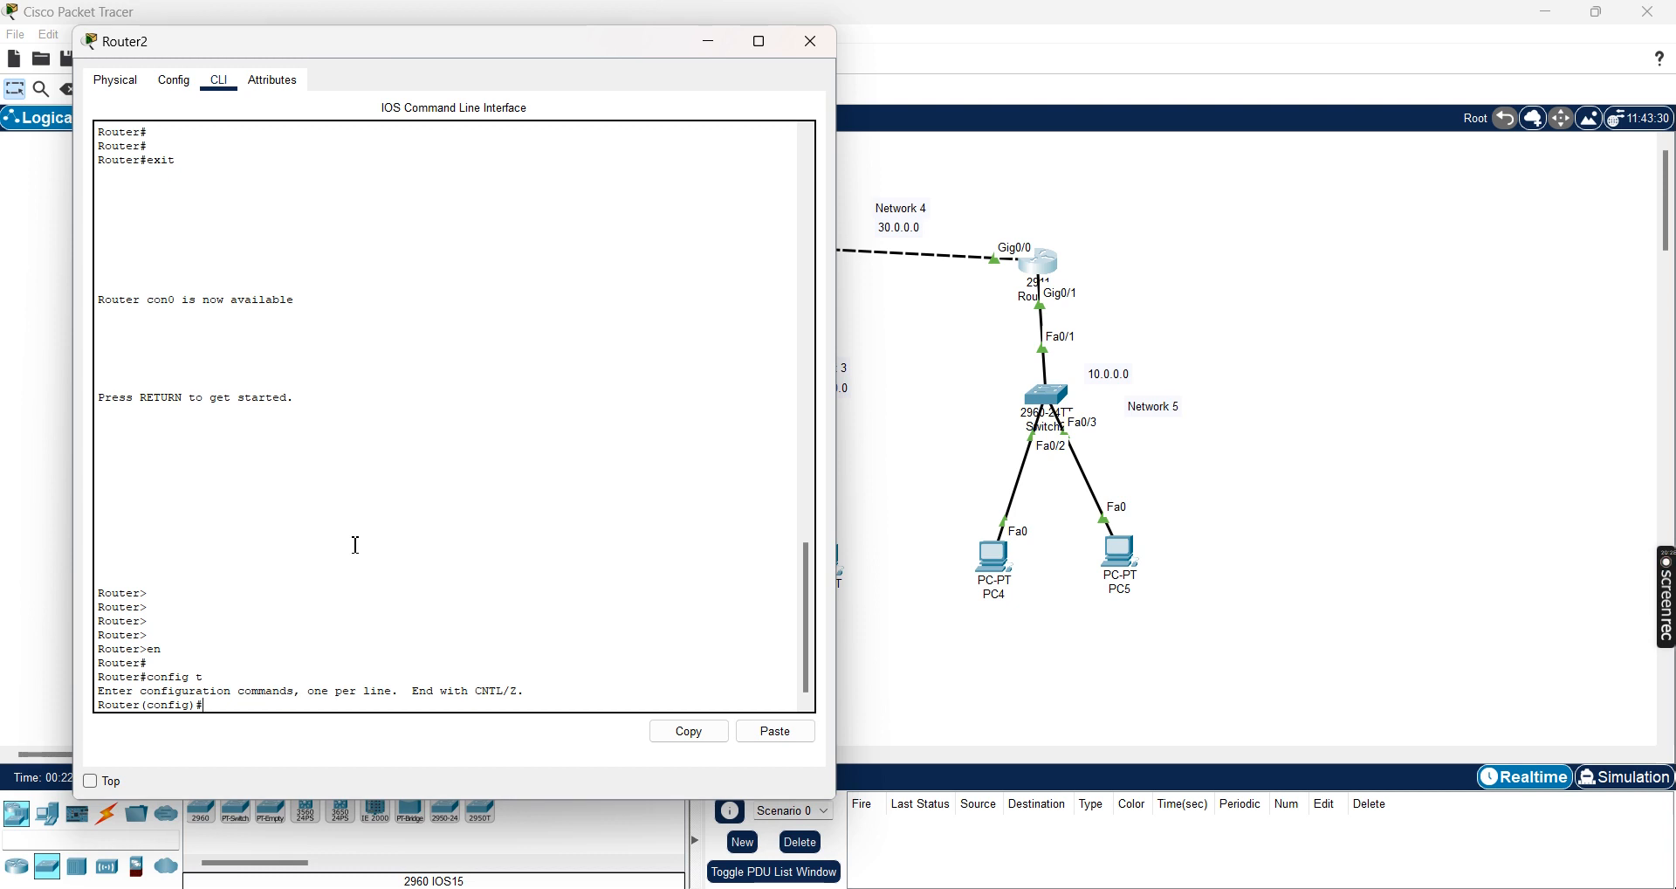
Add a static route on Router2 to network 172.16.0.0 with mask 255.255.0.0 and next hop 30.0.0.1.
type("ip route")
left_click_drag(515, 44, 1351, 66)
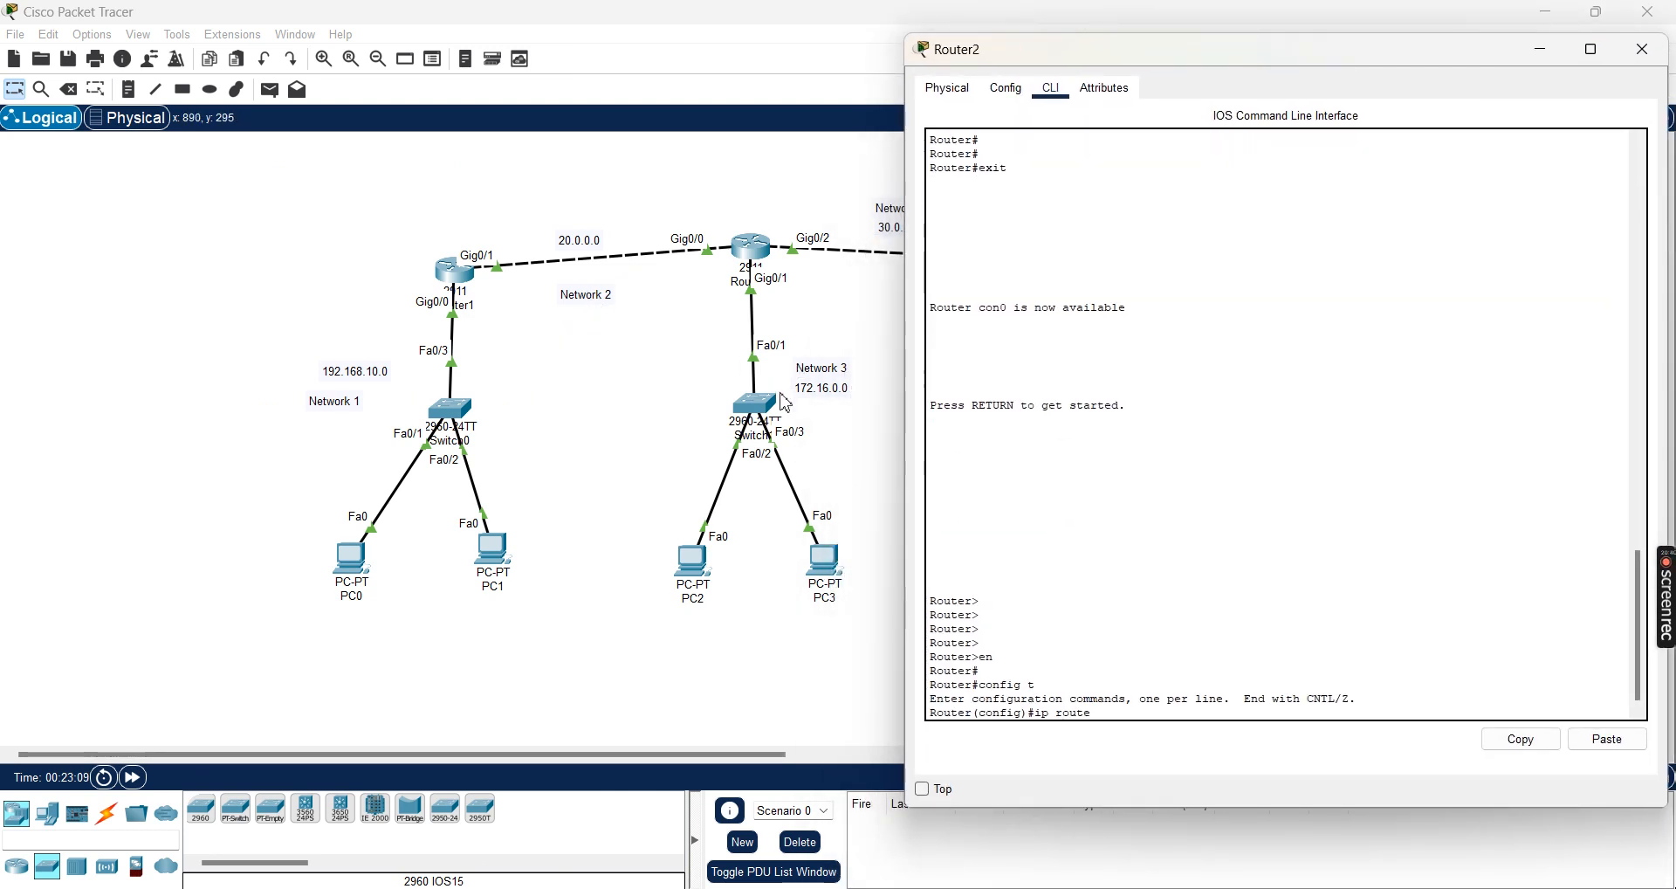
left_click_drag(1147, 61, 254, 147)
left_click(848, 404)
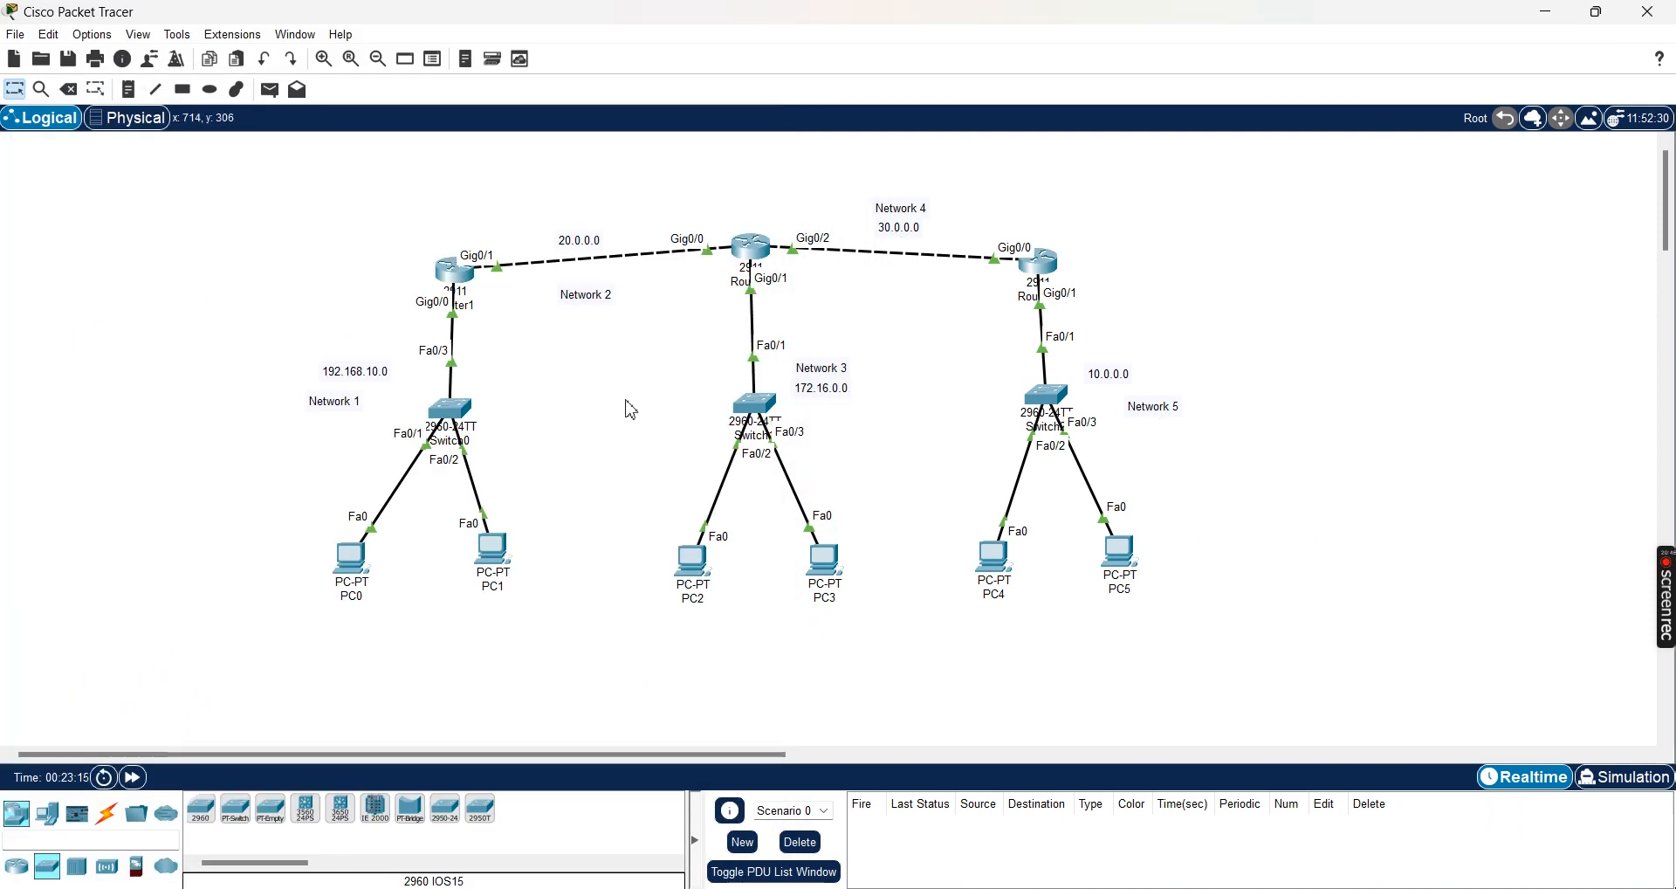
left_click_drag(161, 192, 861, 666)
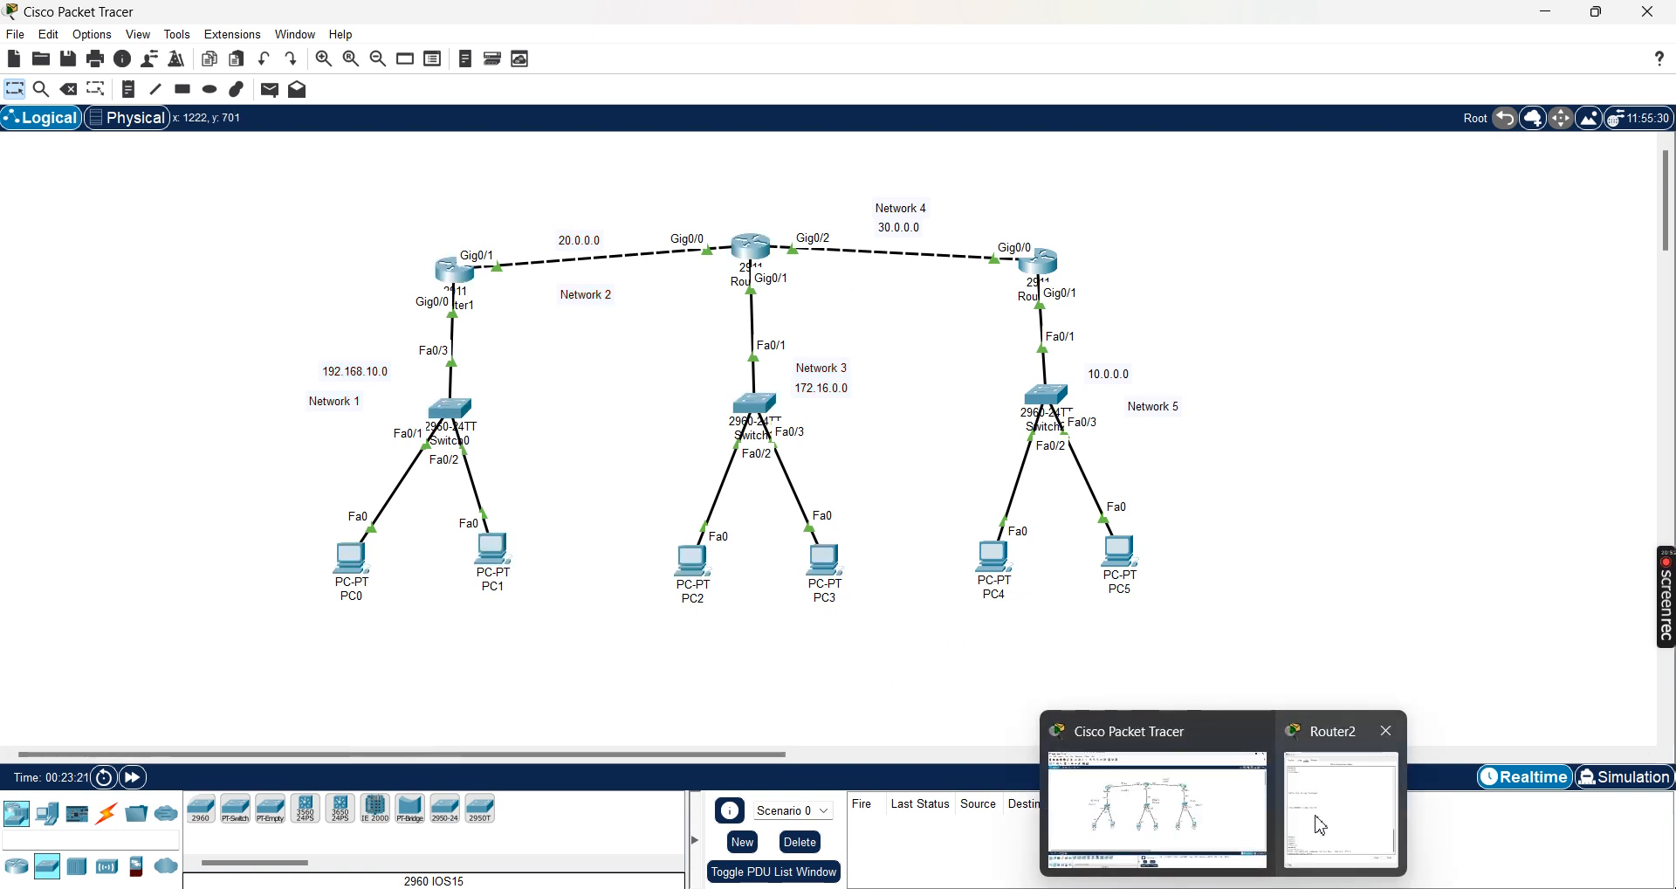
left_click(1336, 796)
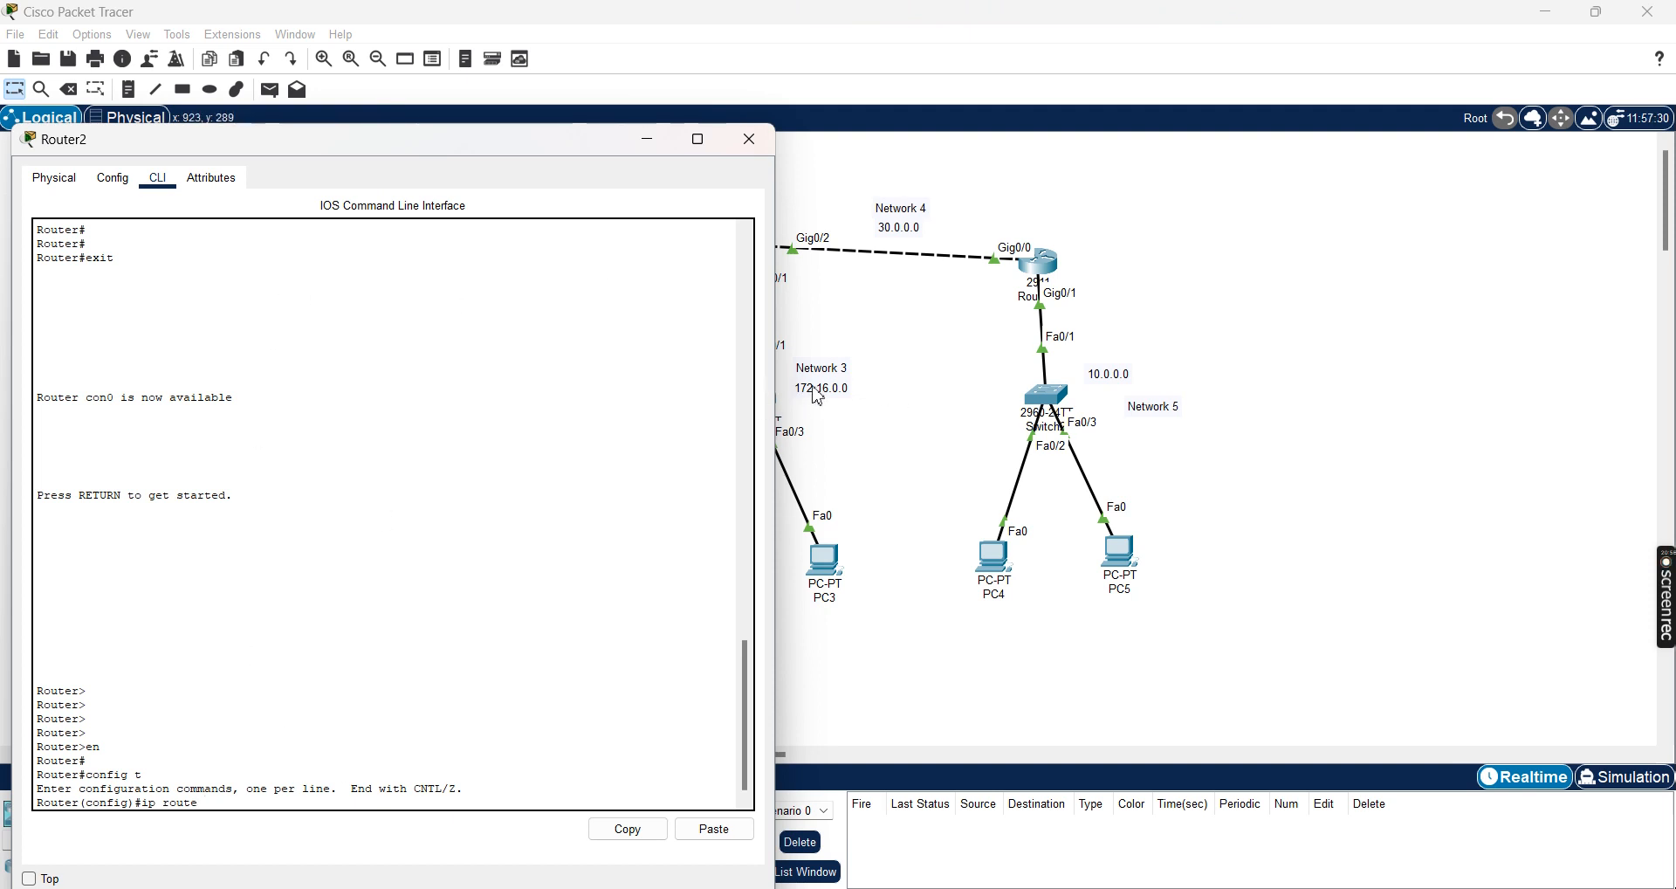
type("172.16.0.0")
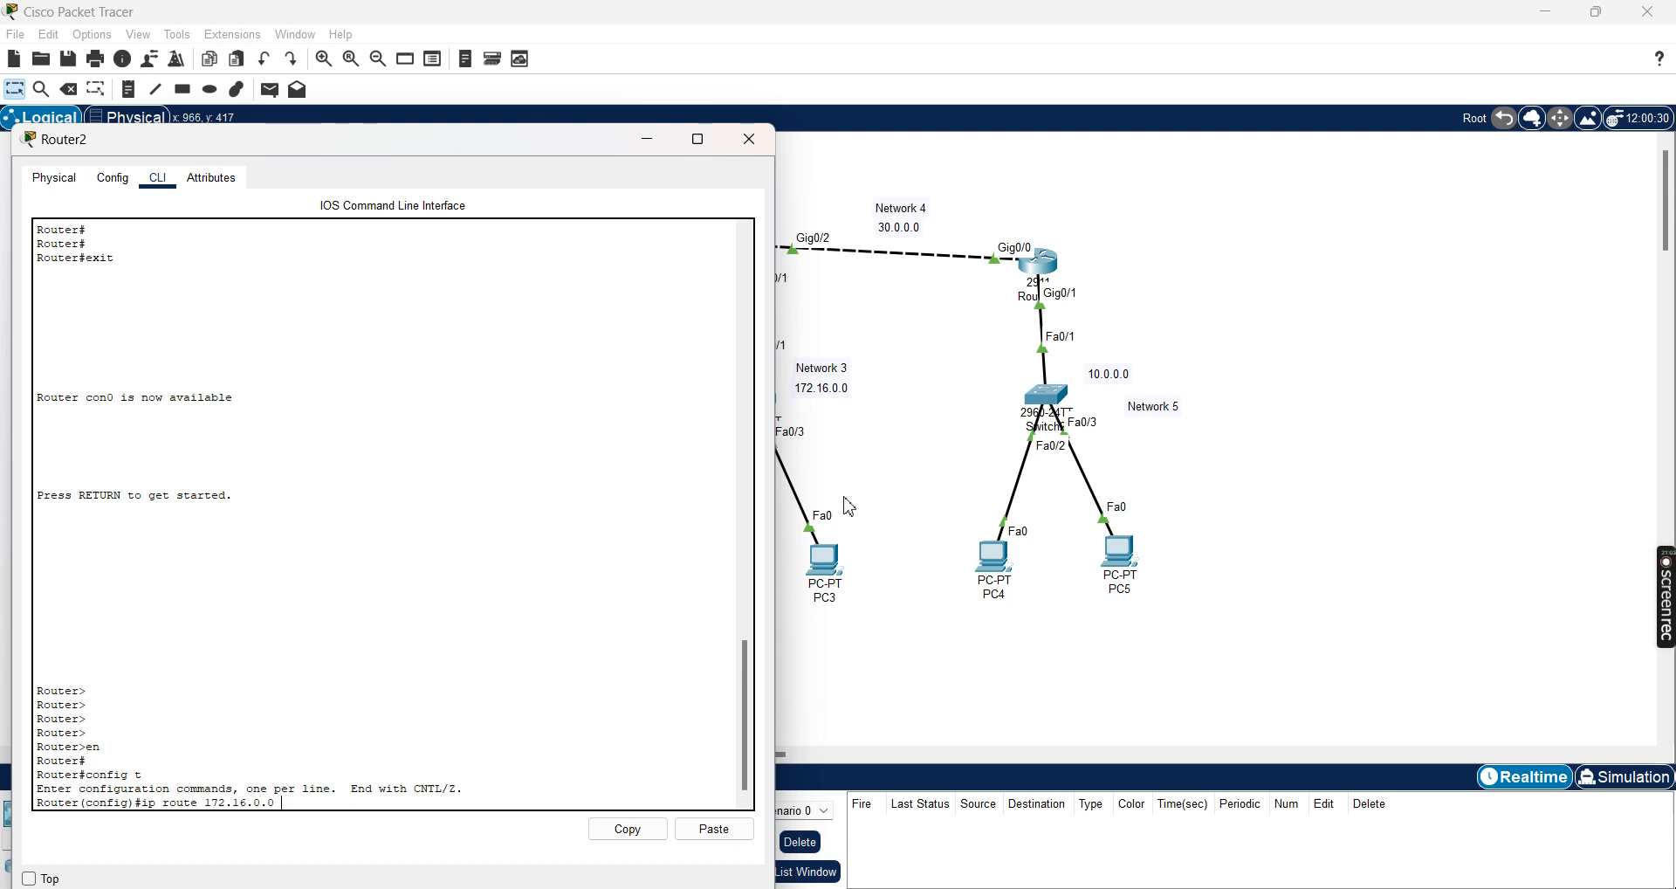
type(" 255.255.0.0")
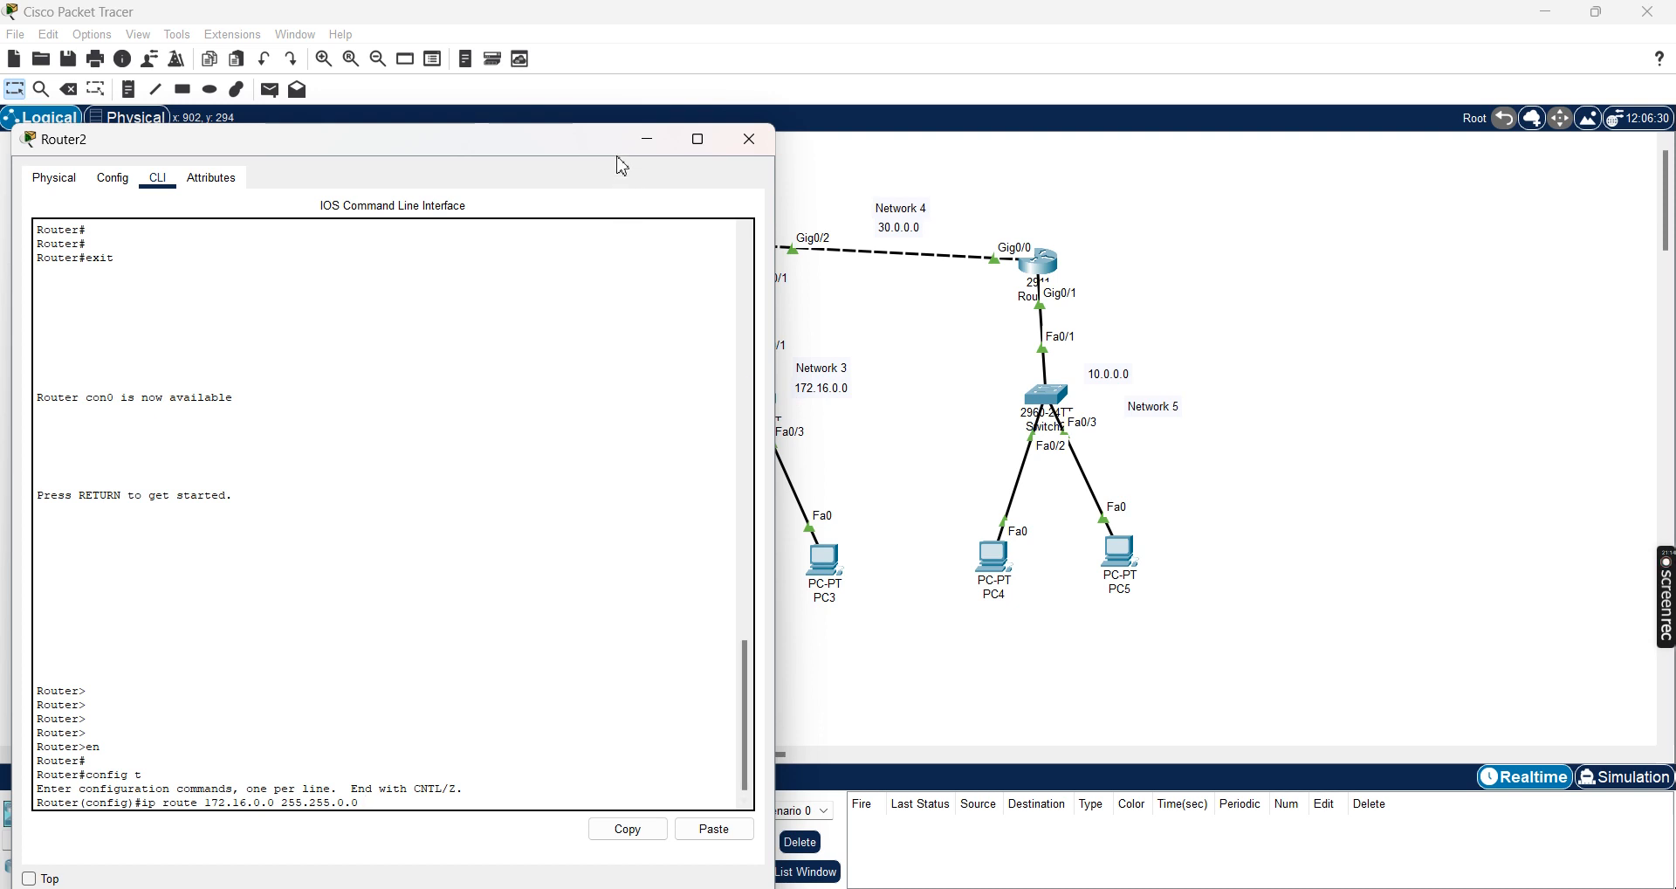
left_click_drag(617, 153, 576, 136)
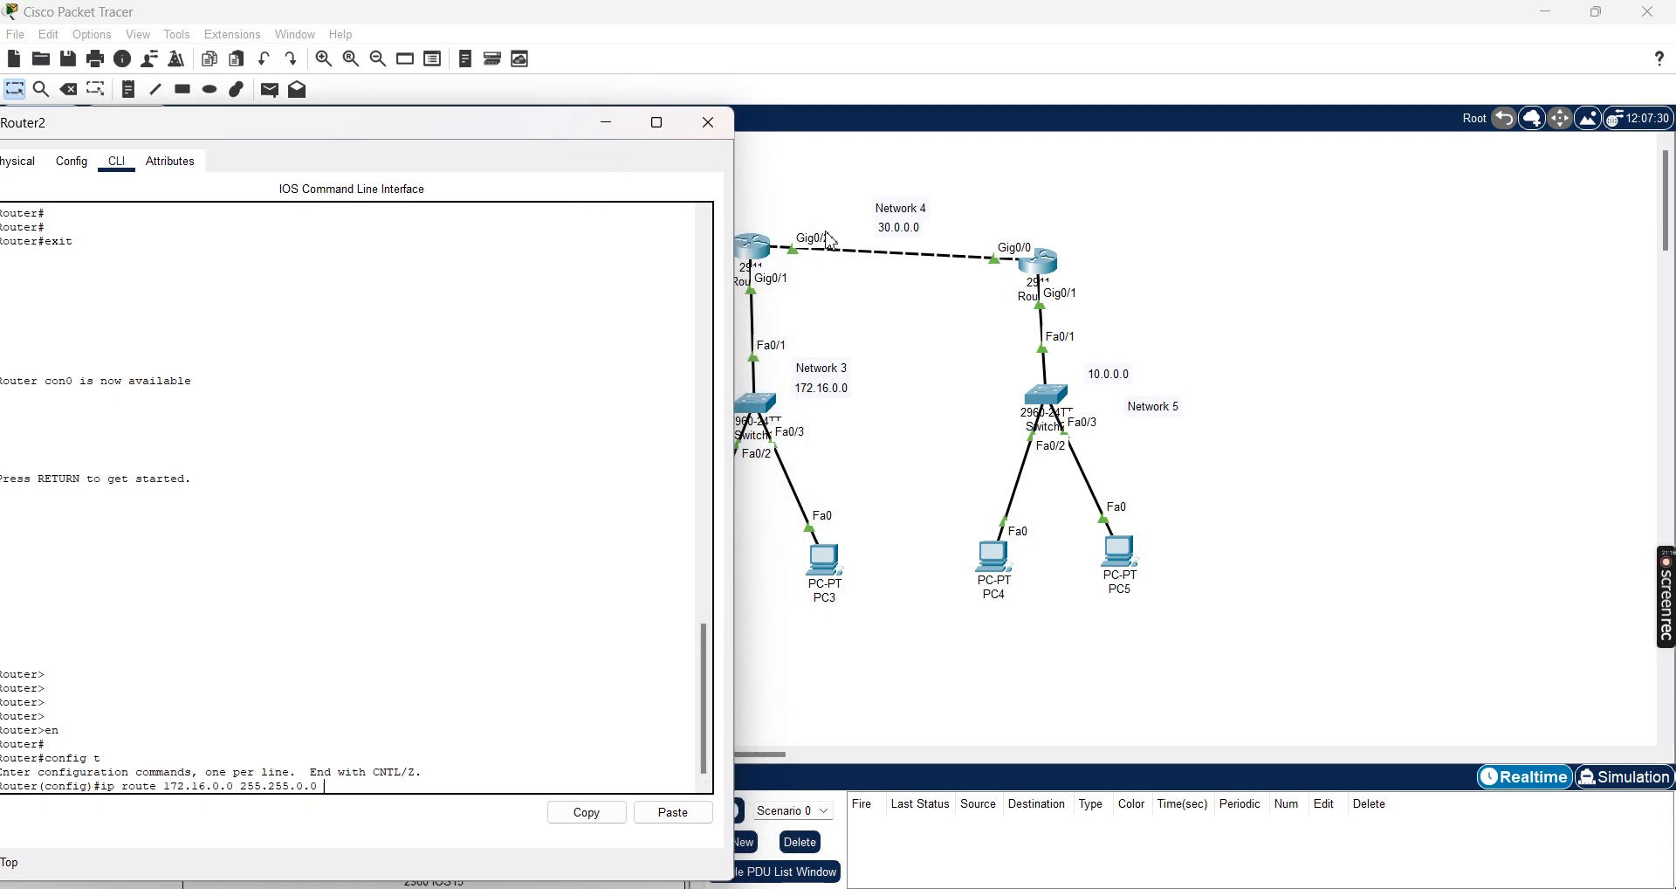
left_click(990, 341)
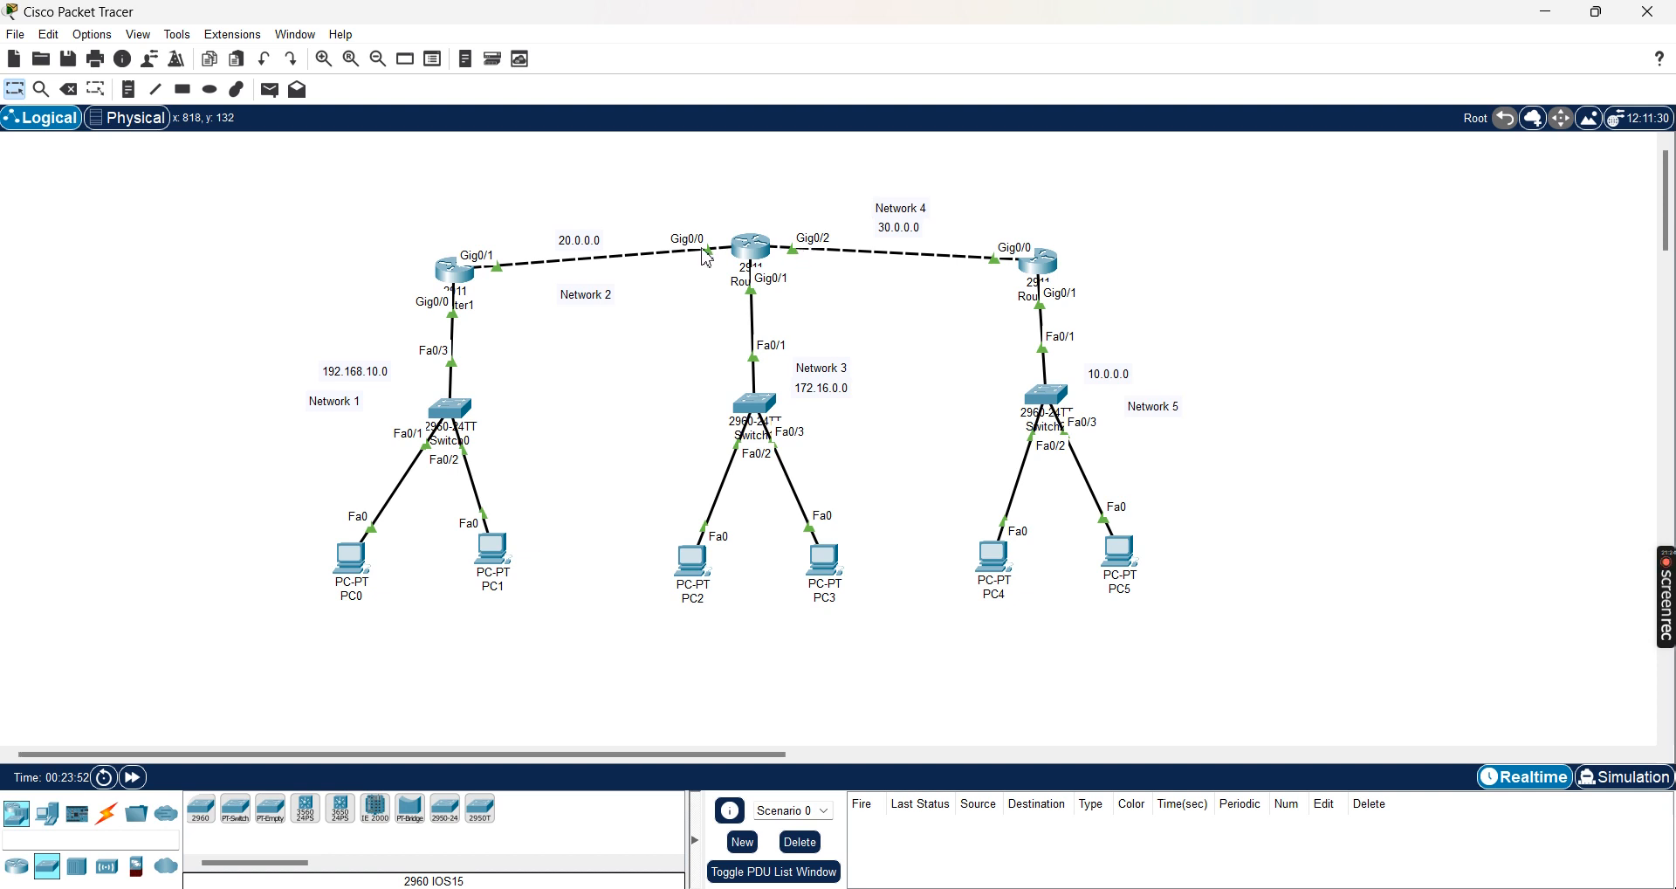
left_click_drag(339, 238, 843, 641)
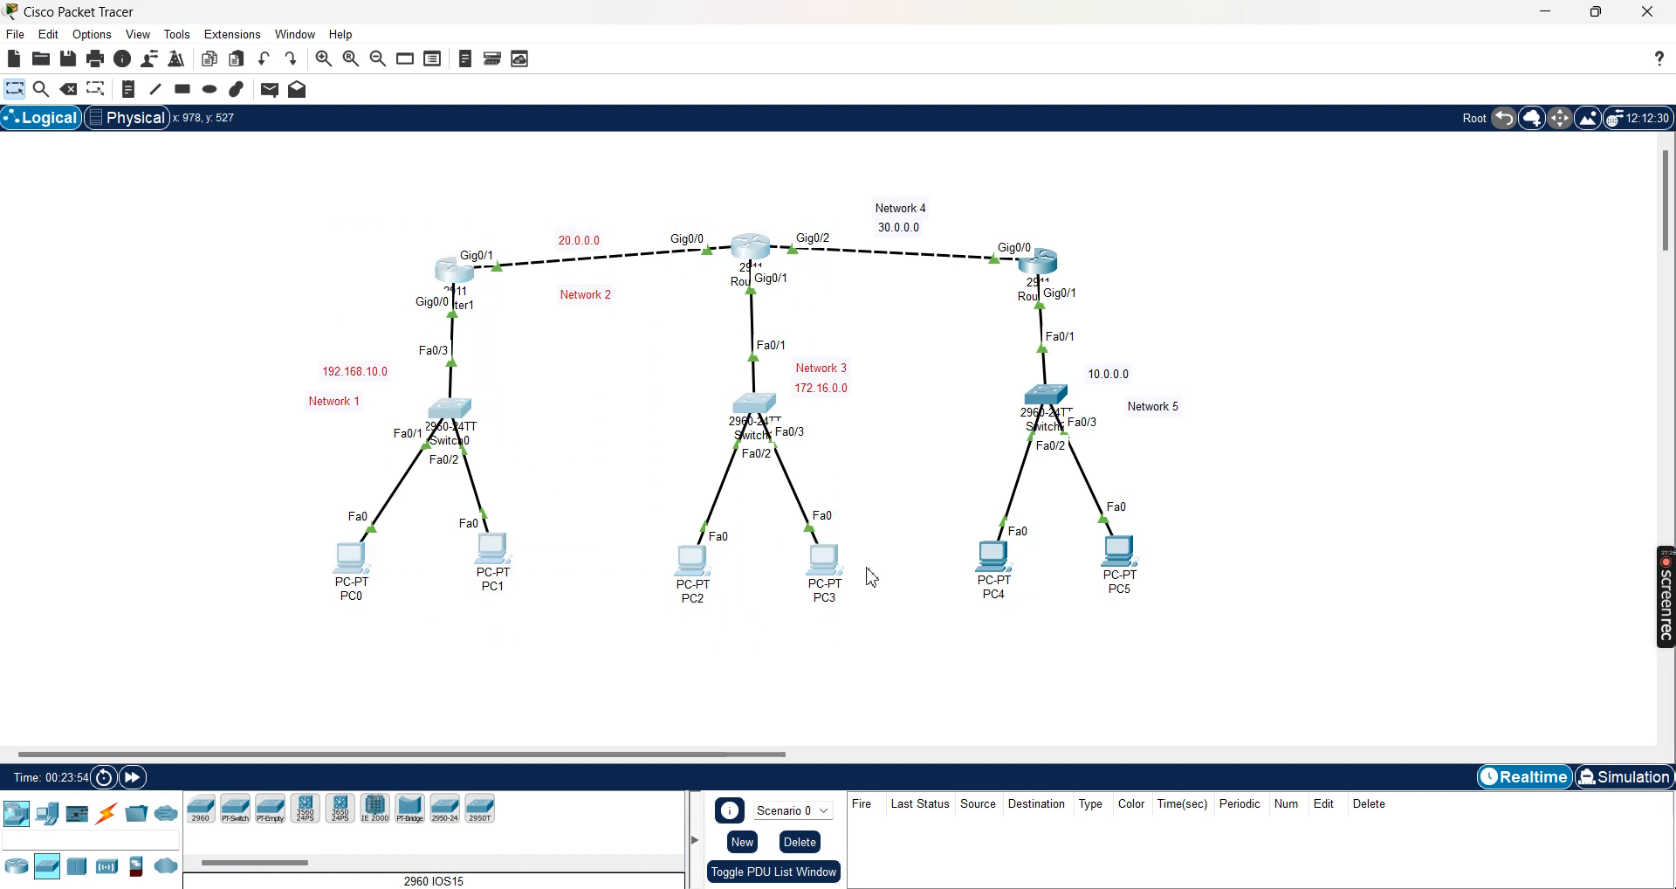
left_click(948, 382)
mouse_move(1223, 888)
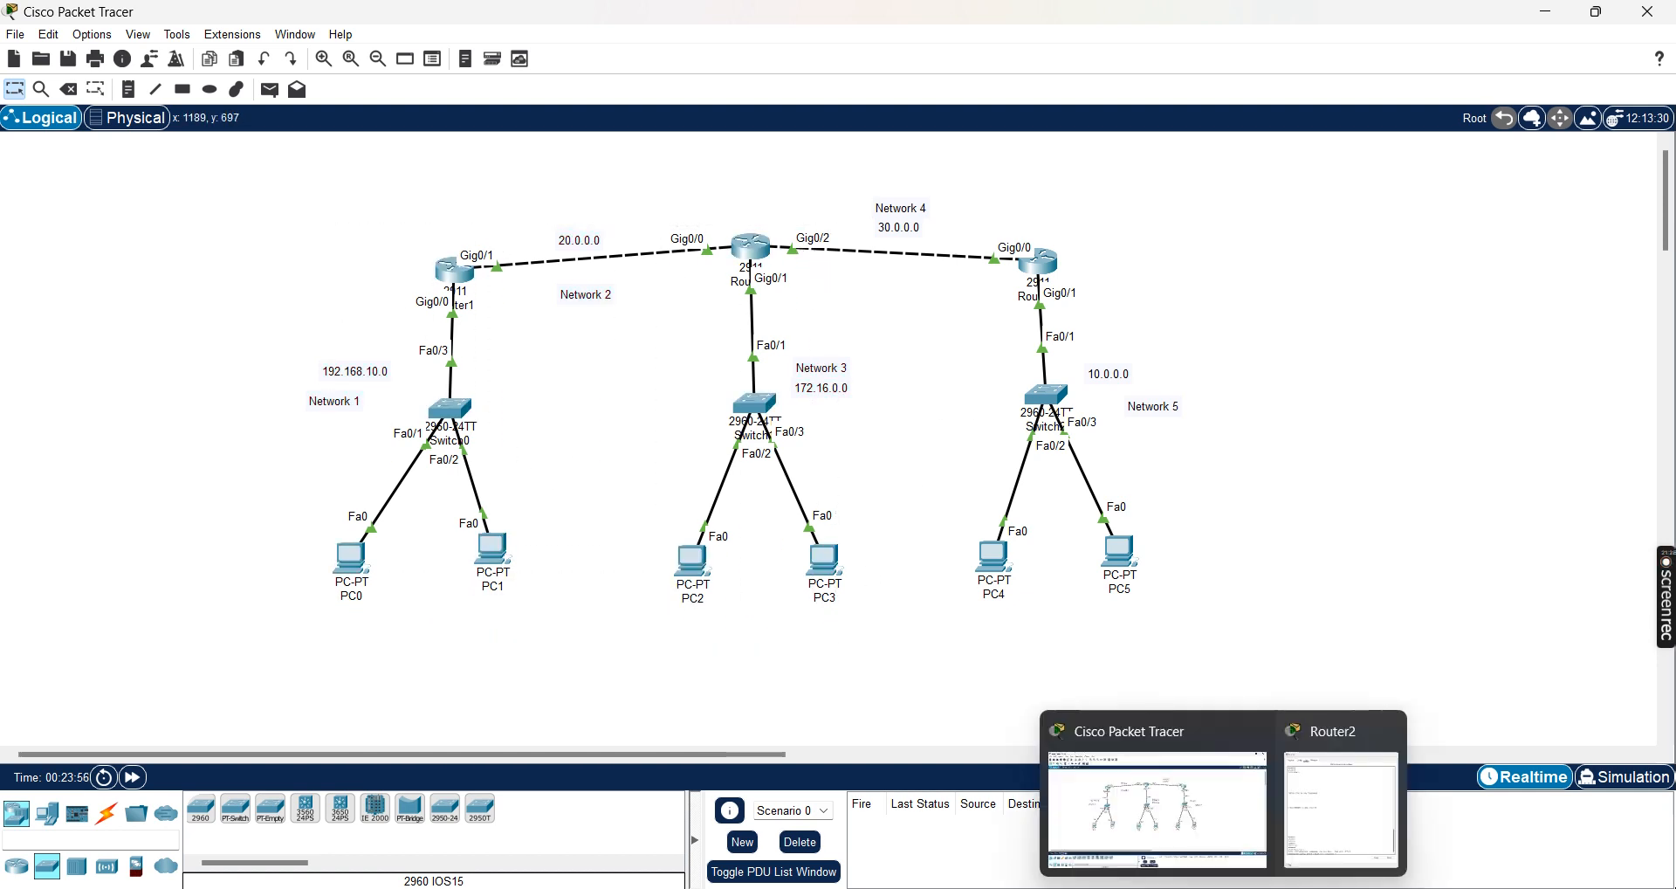
left_click(1319, 841)
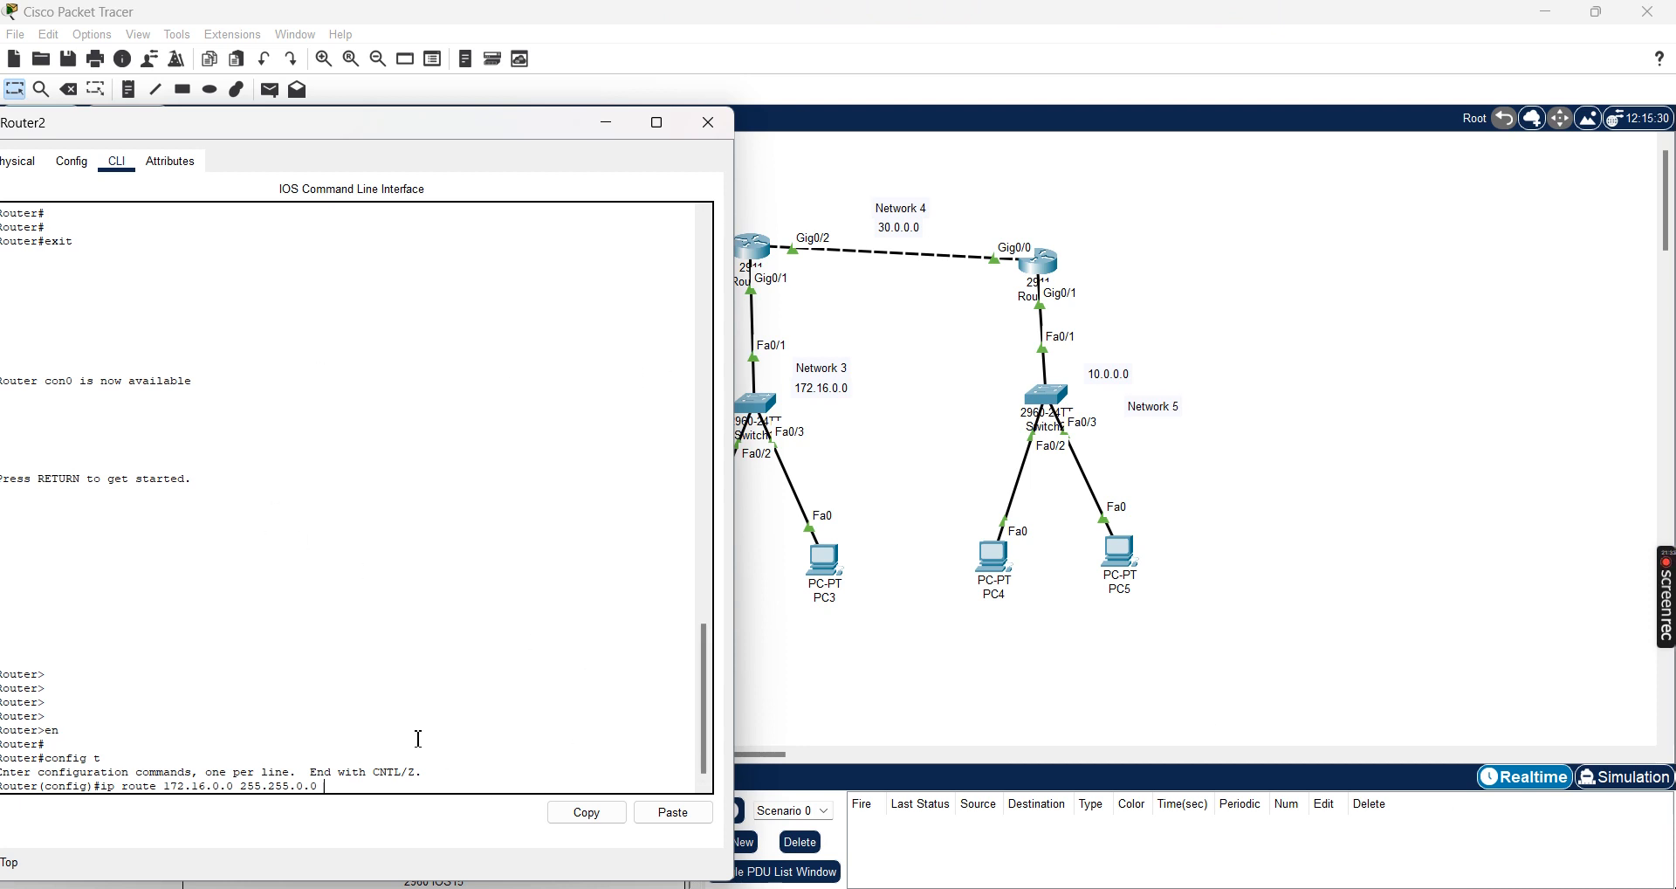
type("30.0.0.1")
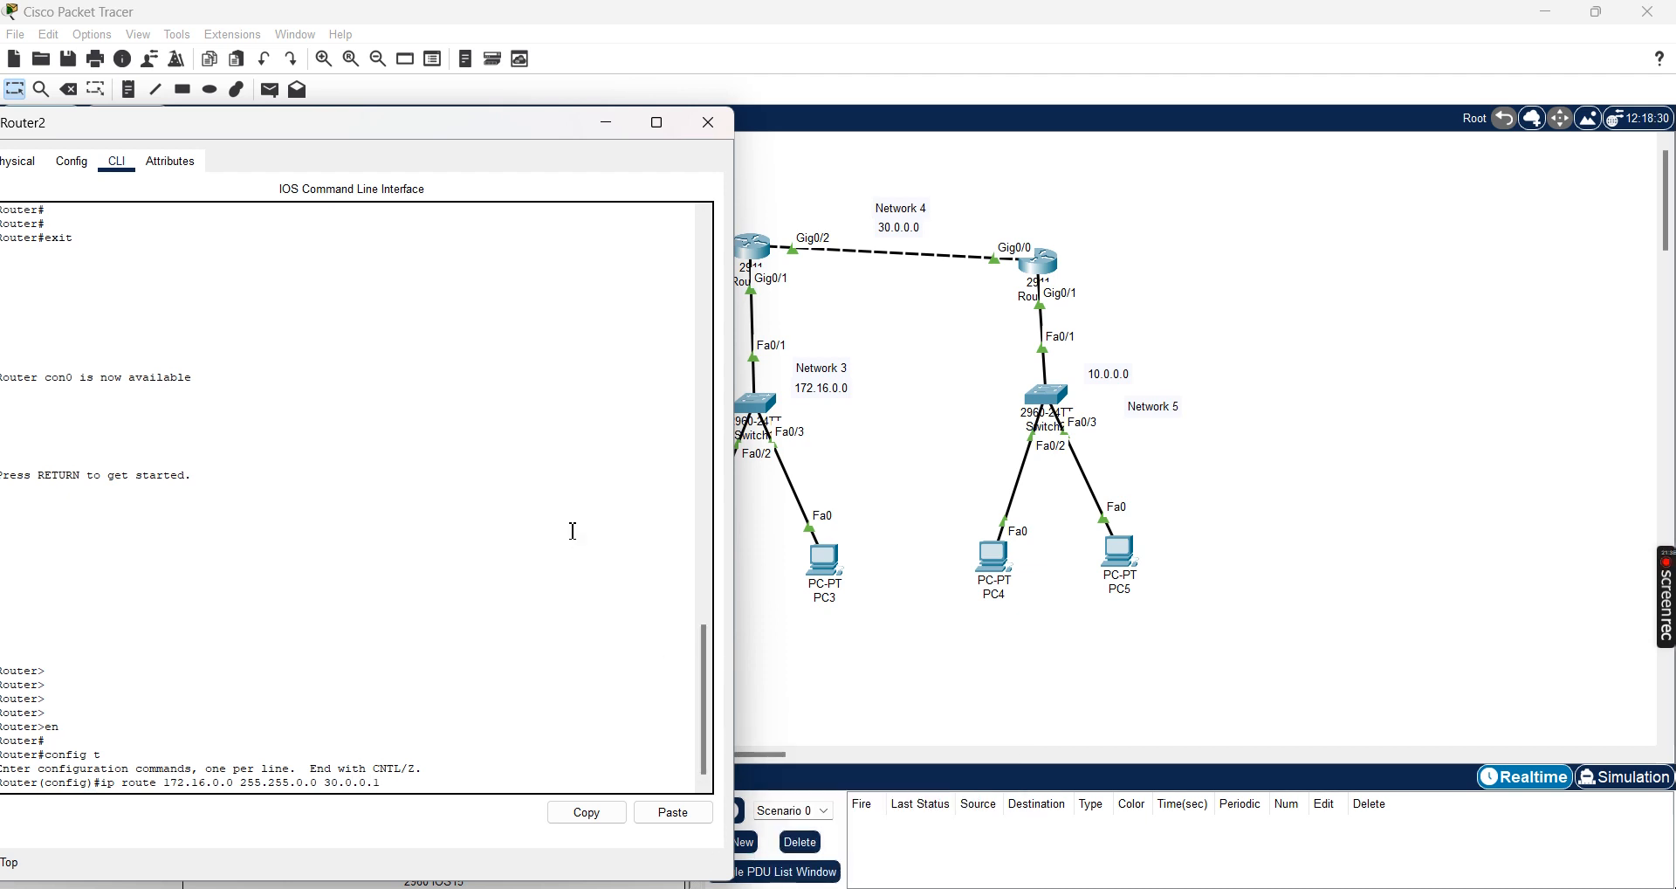
key("Return")
Add a static route on Router2 to network 20.0.0.0 with mask 255.0.0.0 and next hop 30.0.0.1.
left_click_drag(504, 129, 587, 87)
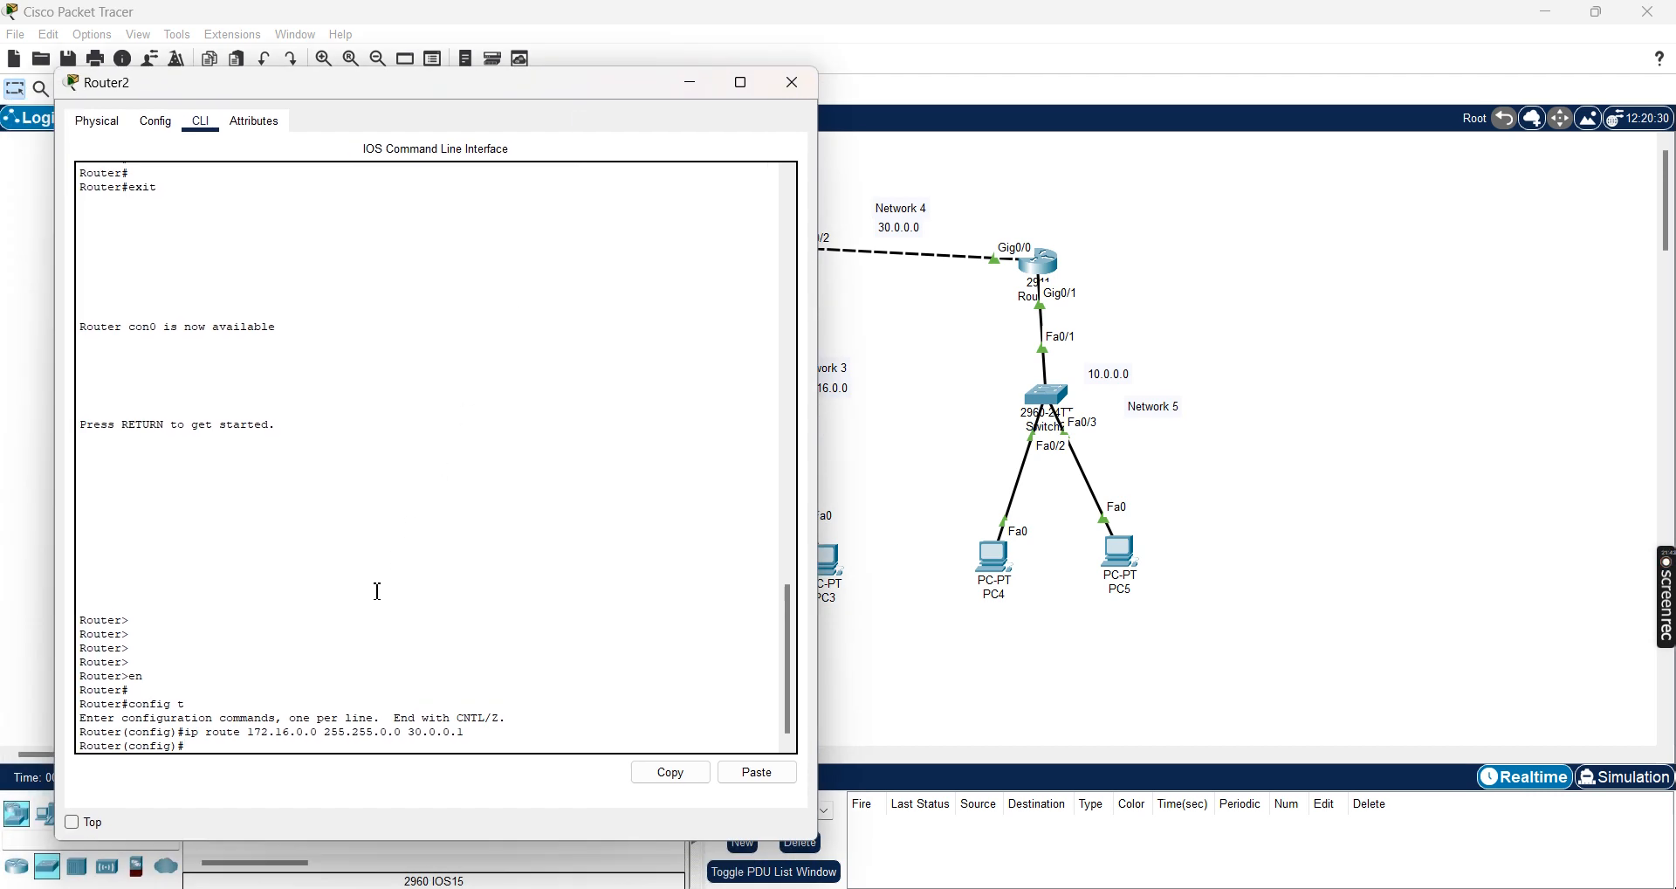
key("Return")
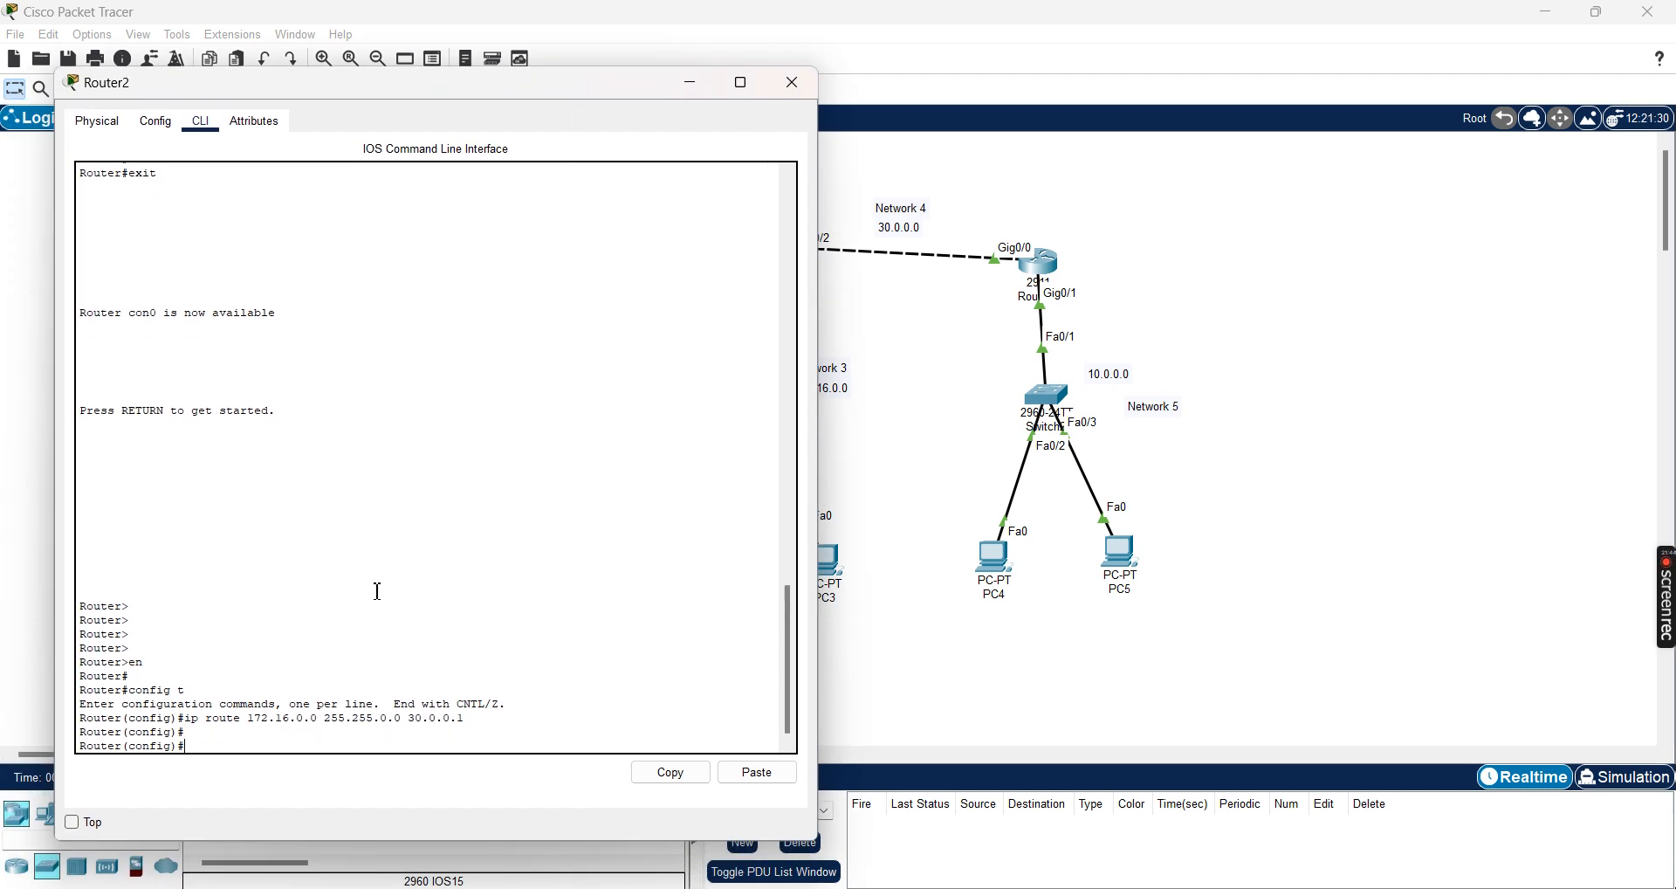
type("ip route")
left_click_drag(395, 92, 1099, 111)
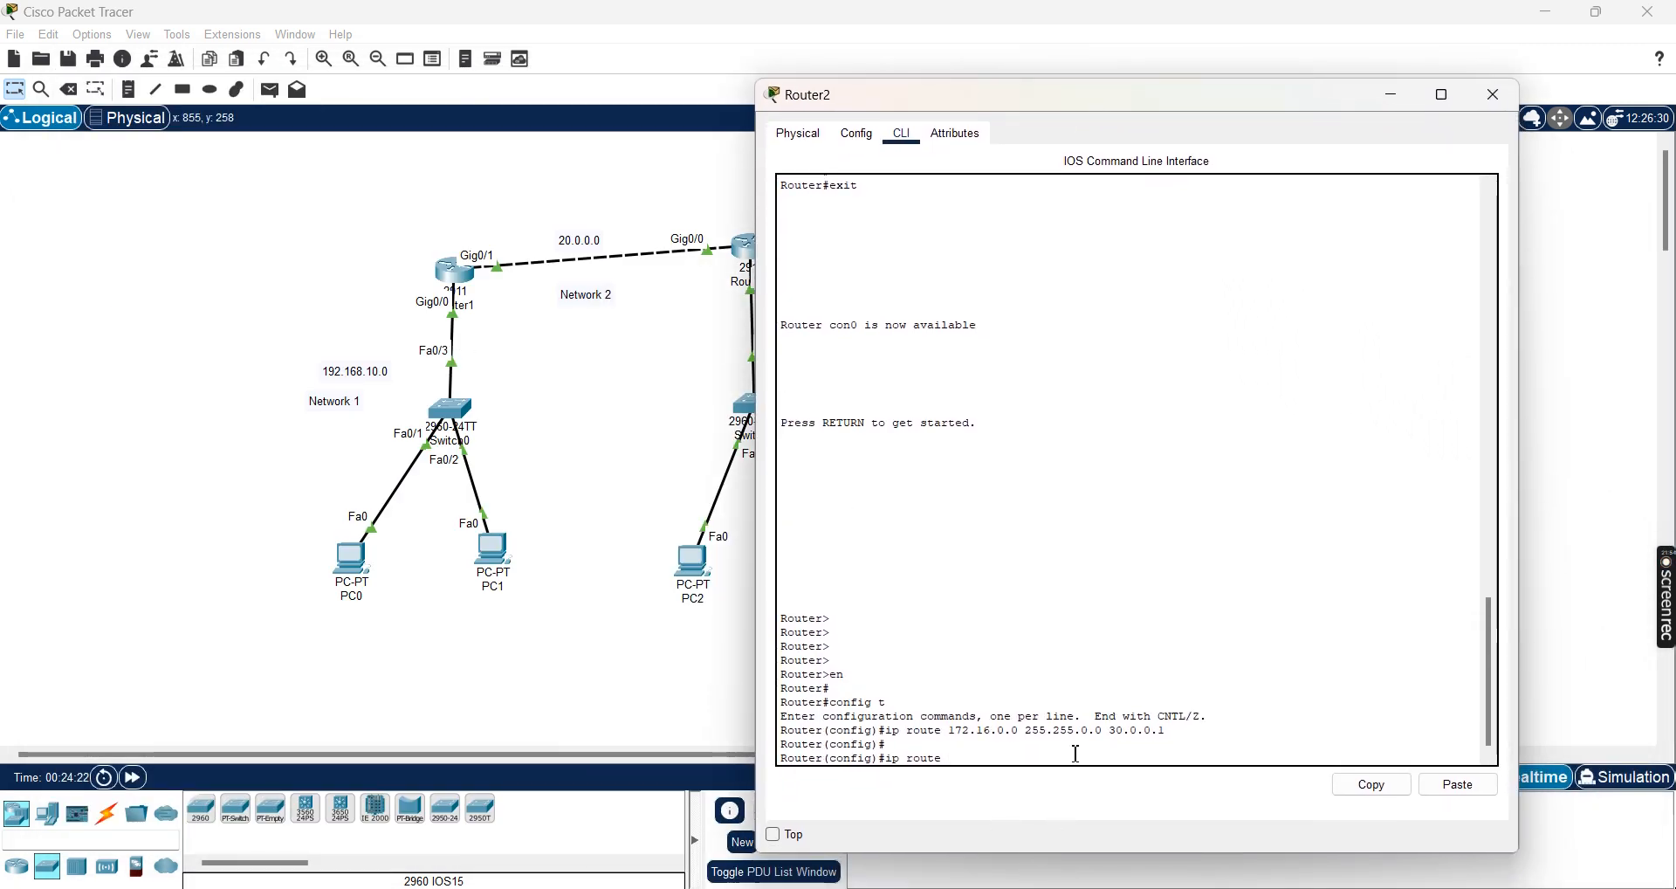
type("20.0.0.0")
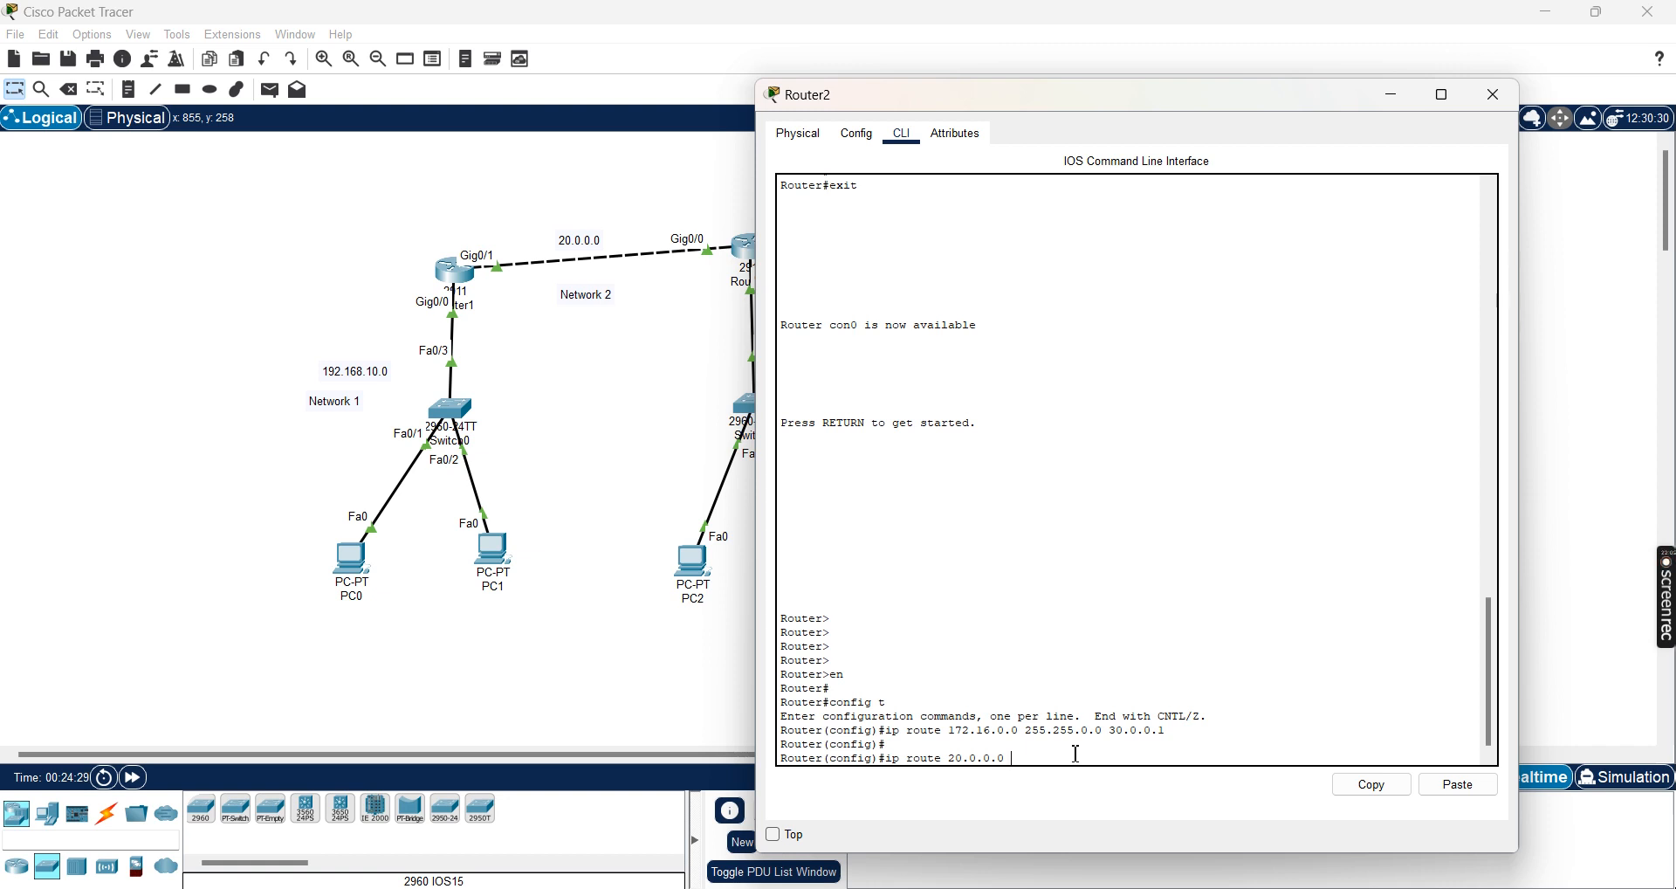
type(" 255.0.0.0 30.0.0.1")
key("Return")
key("Return")
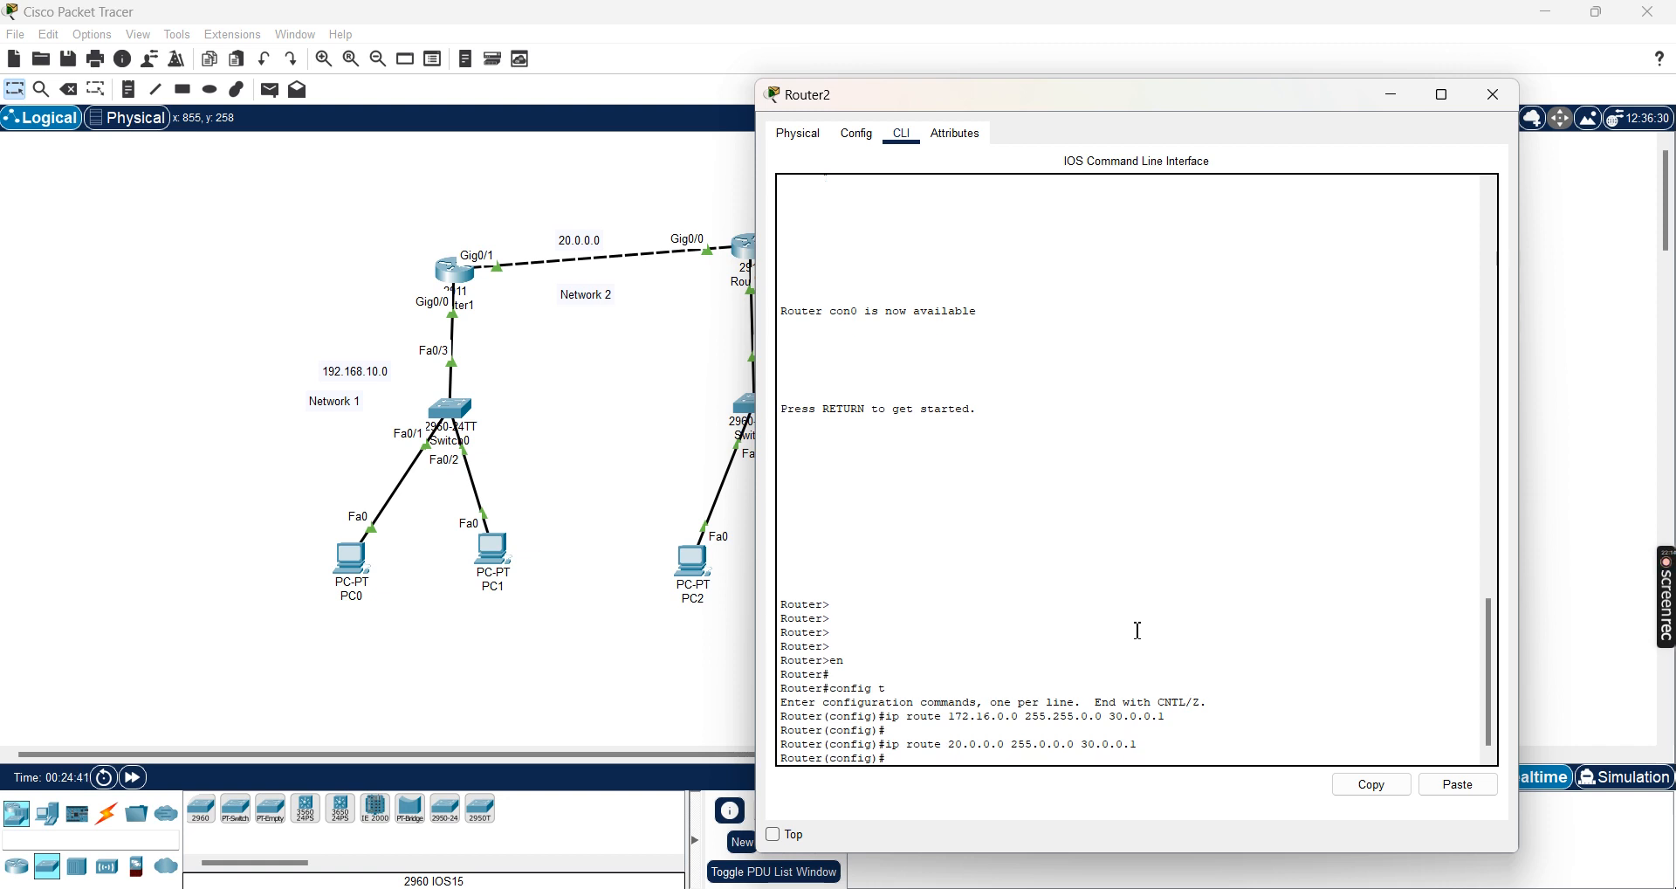
Try to add a static route on Router2 to network 192.168.10.0 with mask 255.255.255.0 and next hop 30.0.01.
type("ip ro")
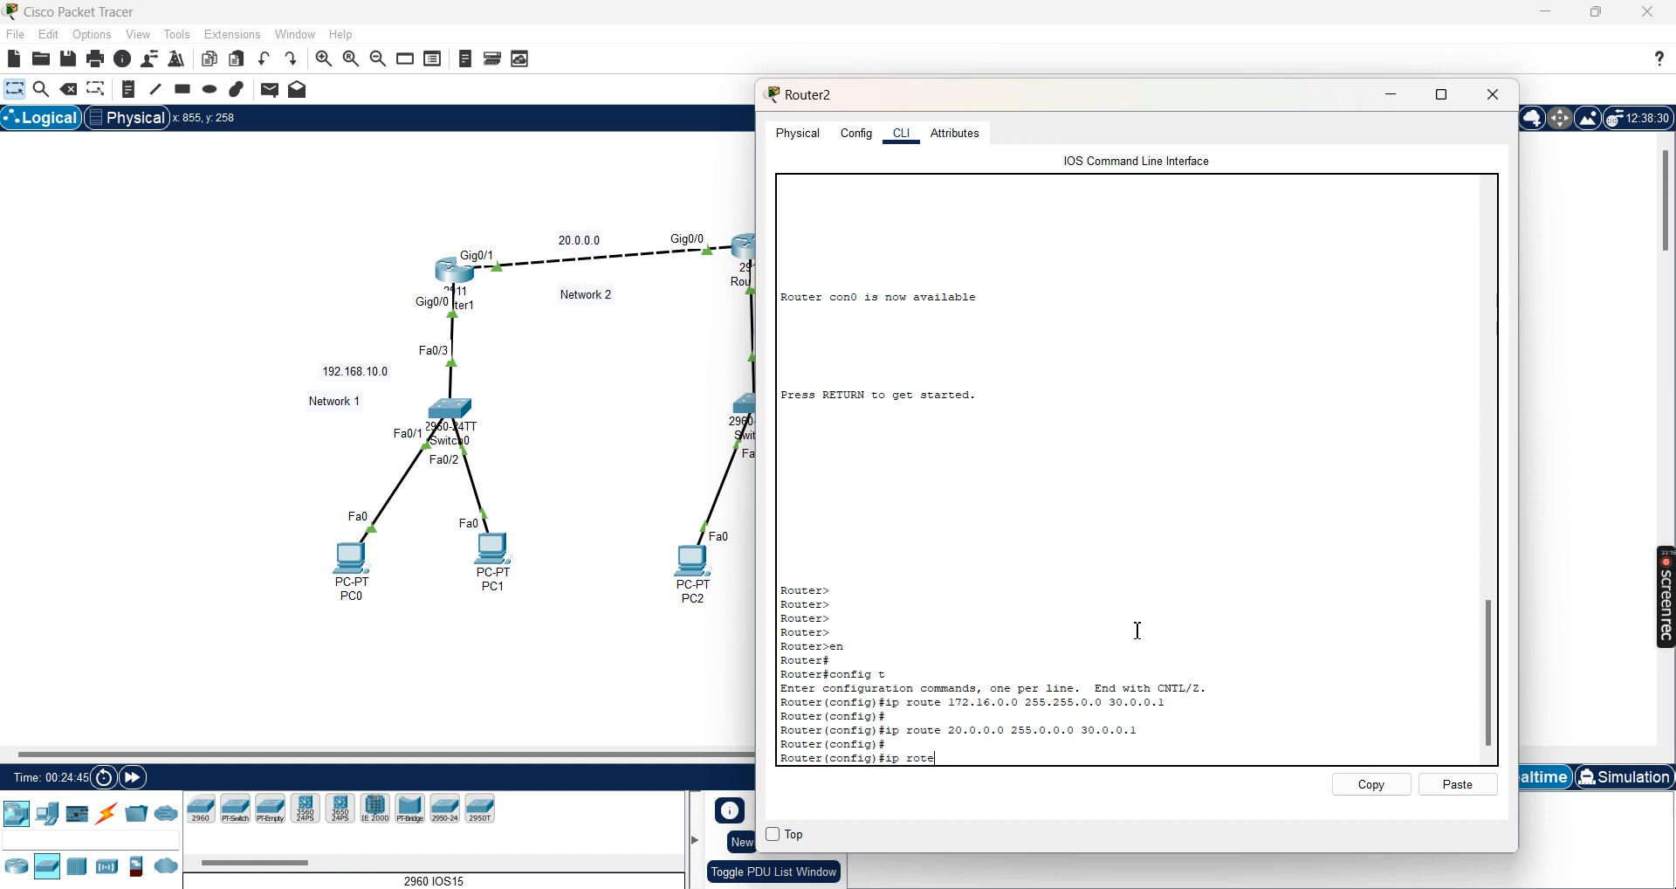
type("u")
type("192.168.10.0 255.255.")
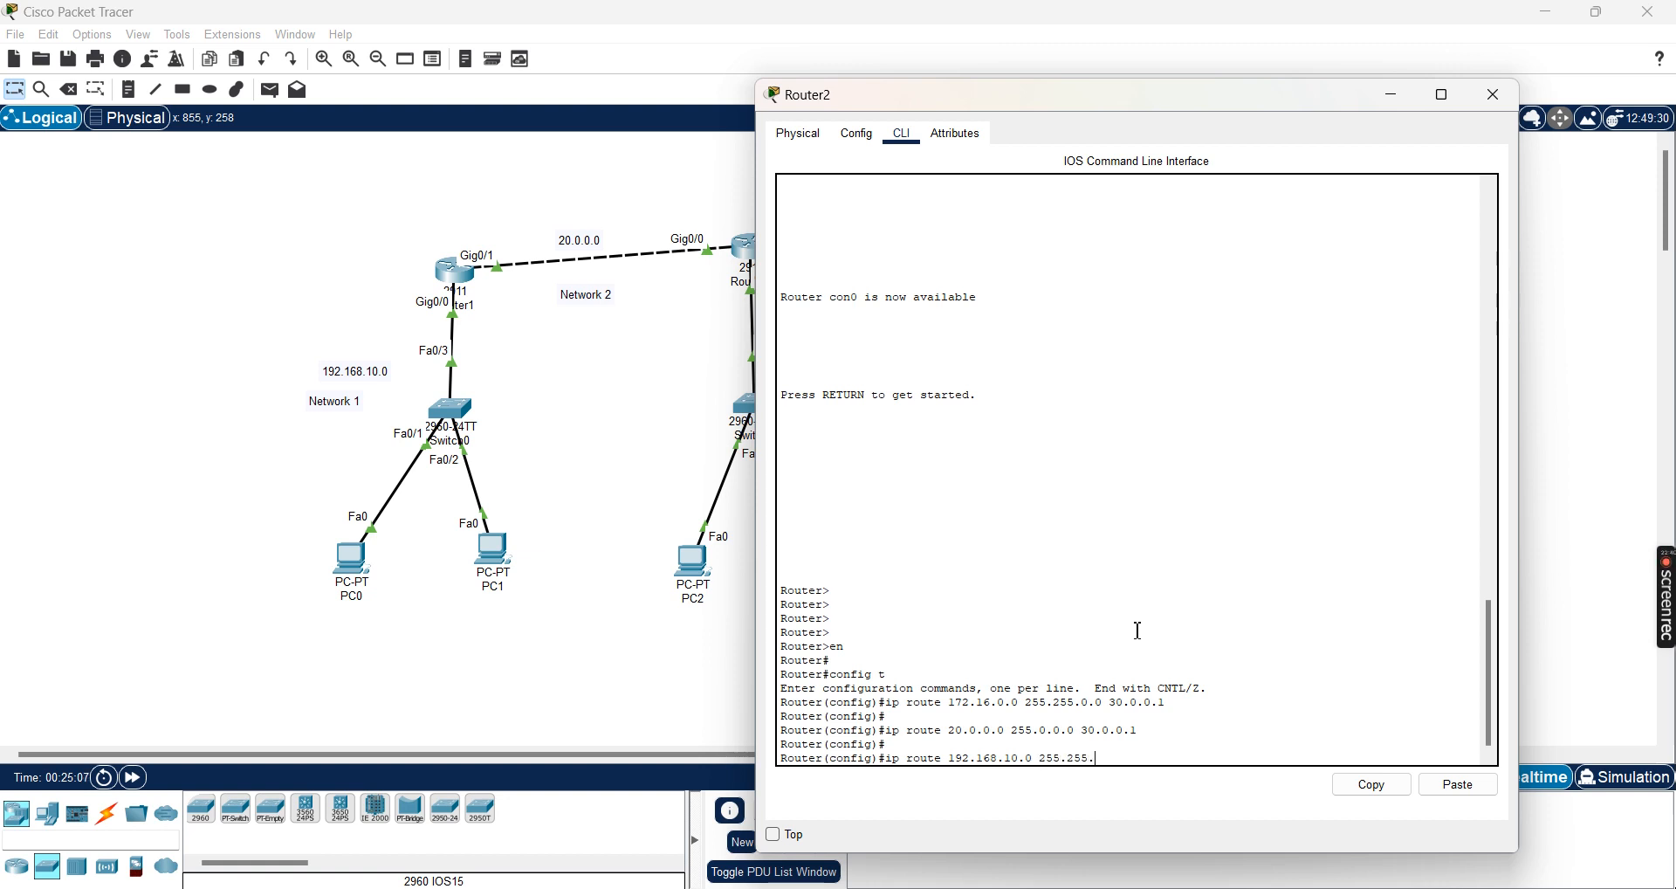
type("255.0 30.0.0")
key("Return")
key("Return")
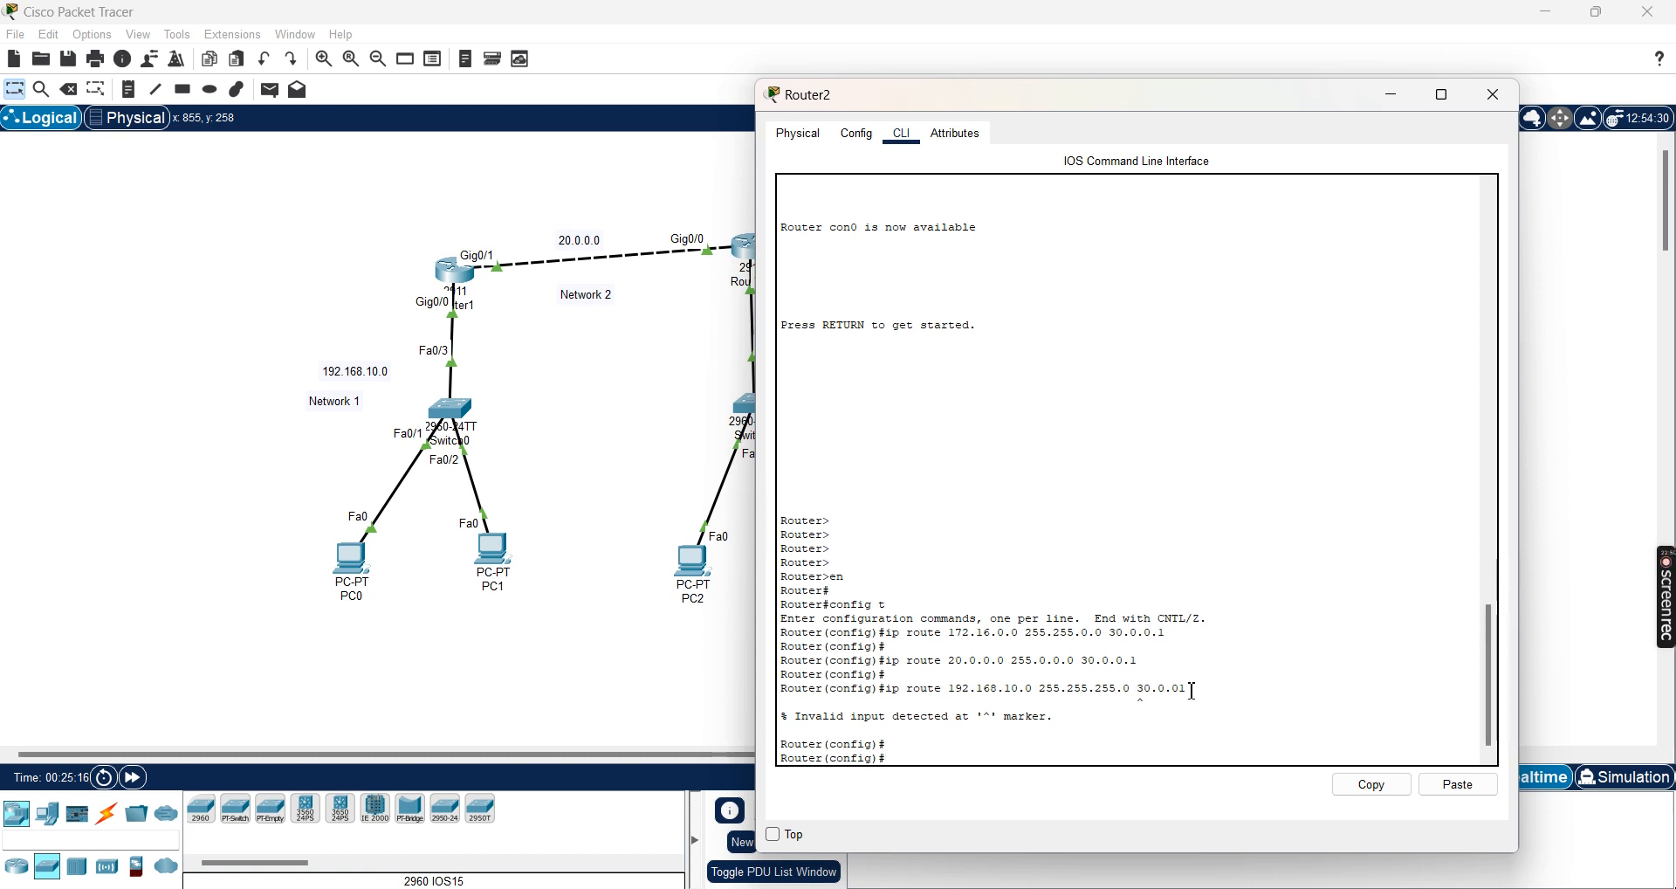
Add a static route on Router2 to network 192.168.10.0 with mask 255.255.255.0 and next hop 30.0.0.1, and close the router's window.
type("ip route 192.168.10")
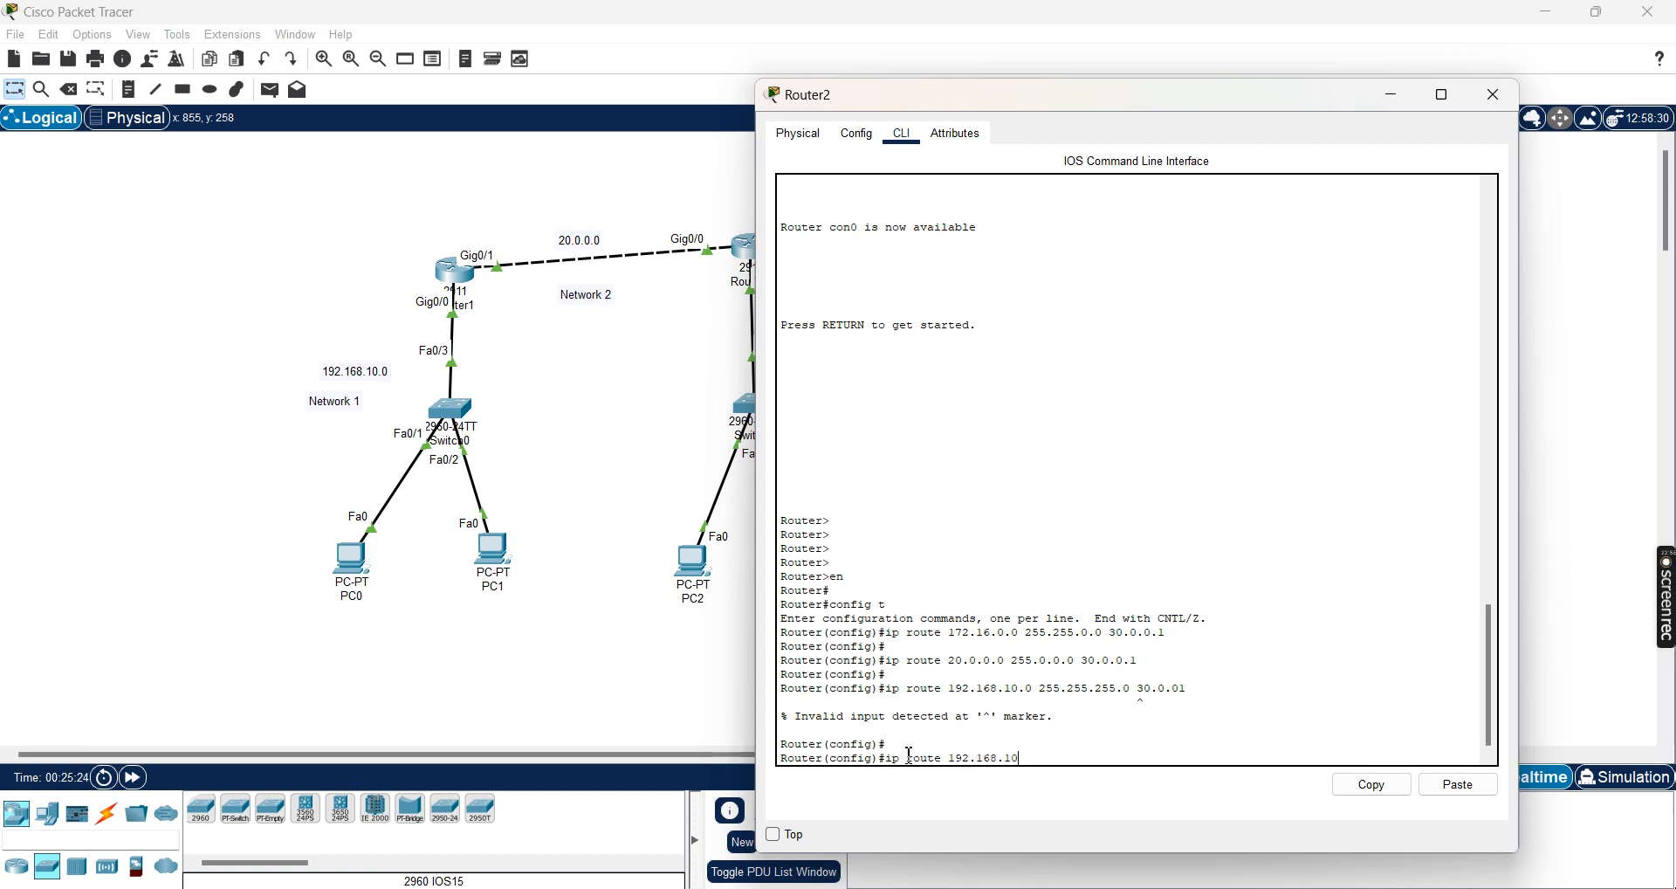
type(".0 255.255.2")
type("55.255.0")
type(" 30.0.0")
type(".1")
key("Return")
key("Return")
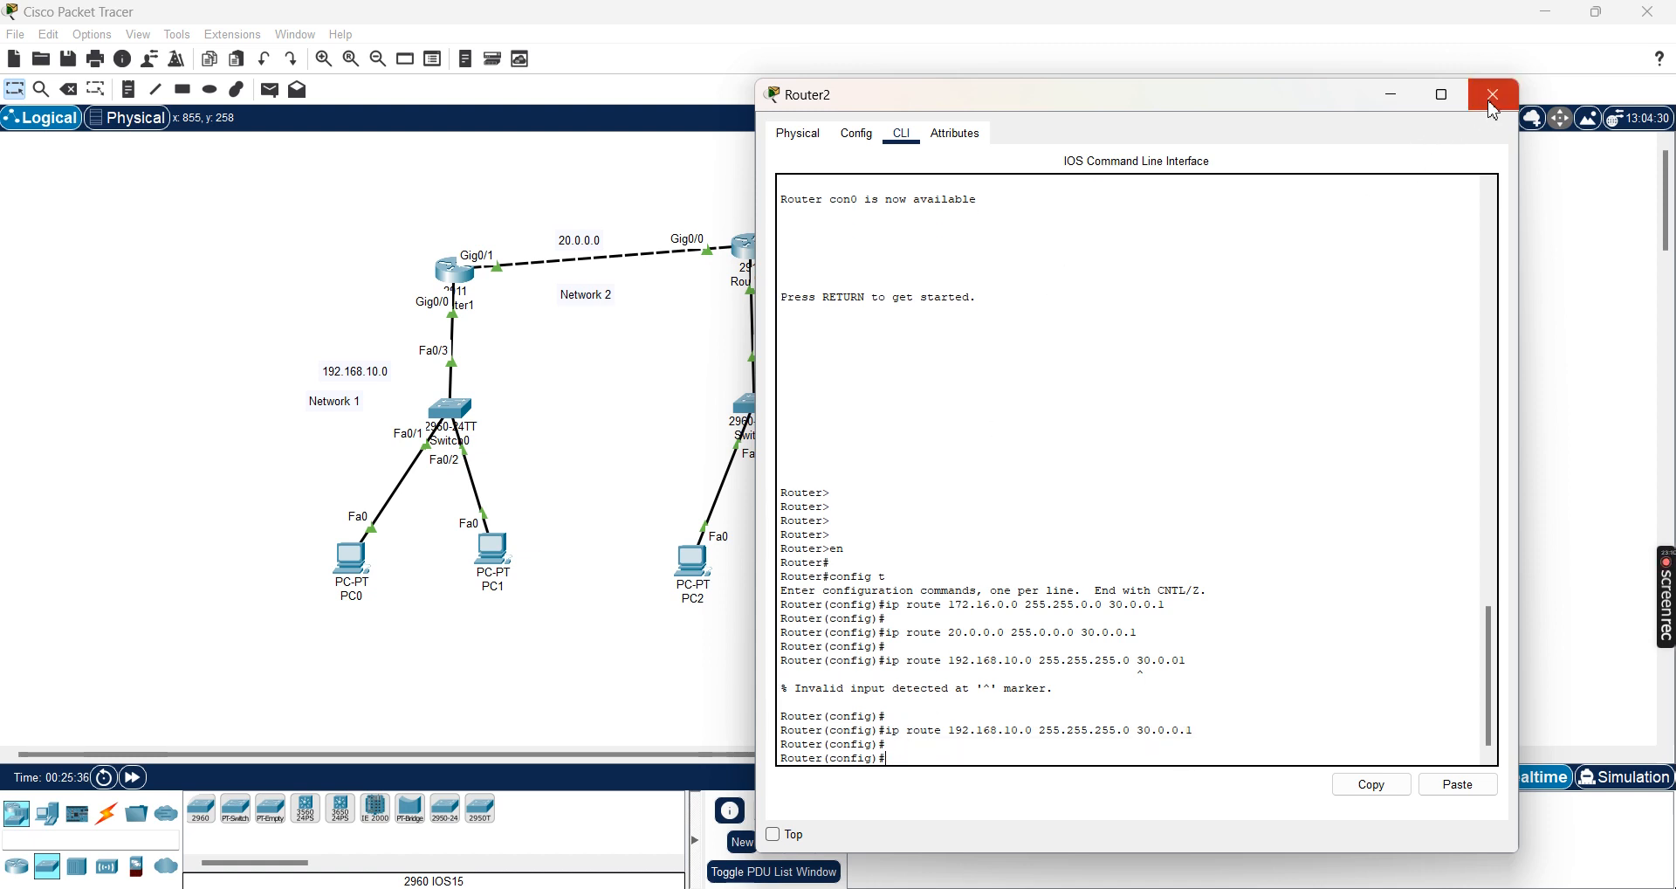
left_click(1494, 94)
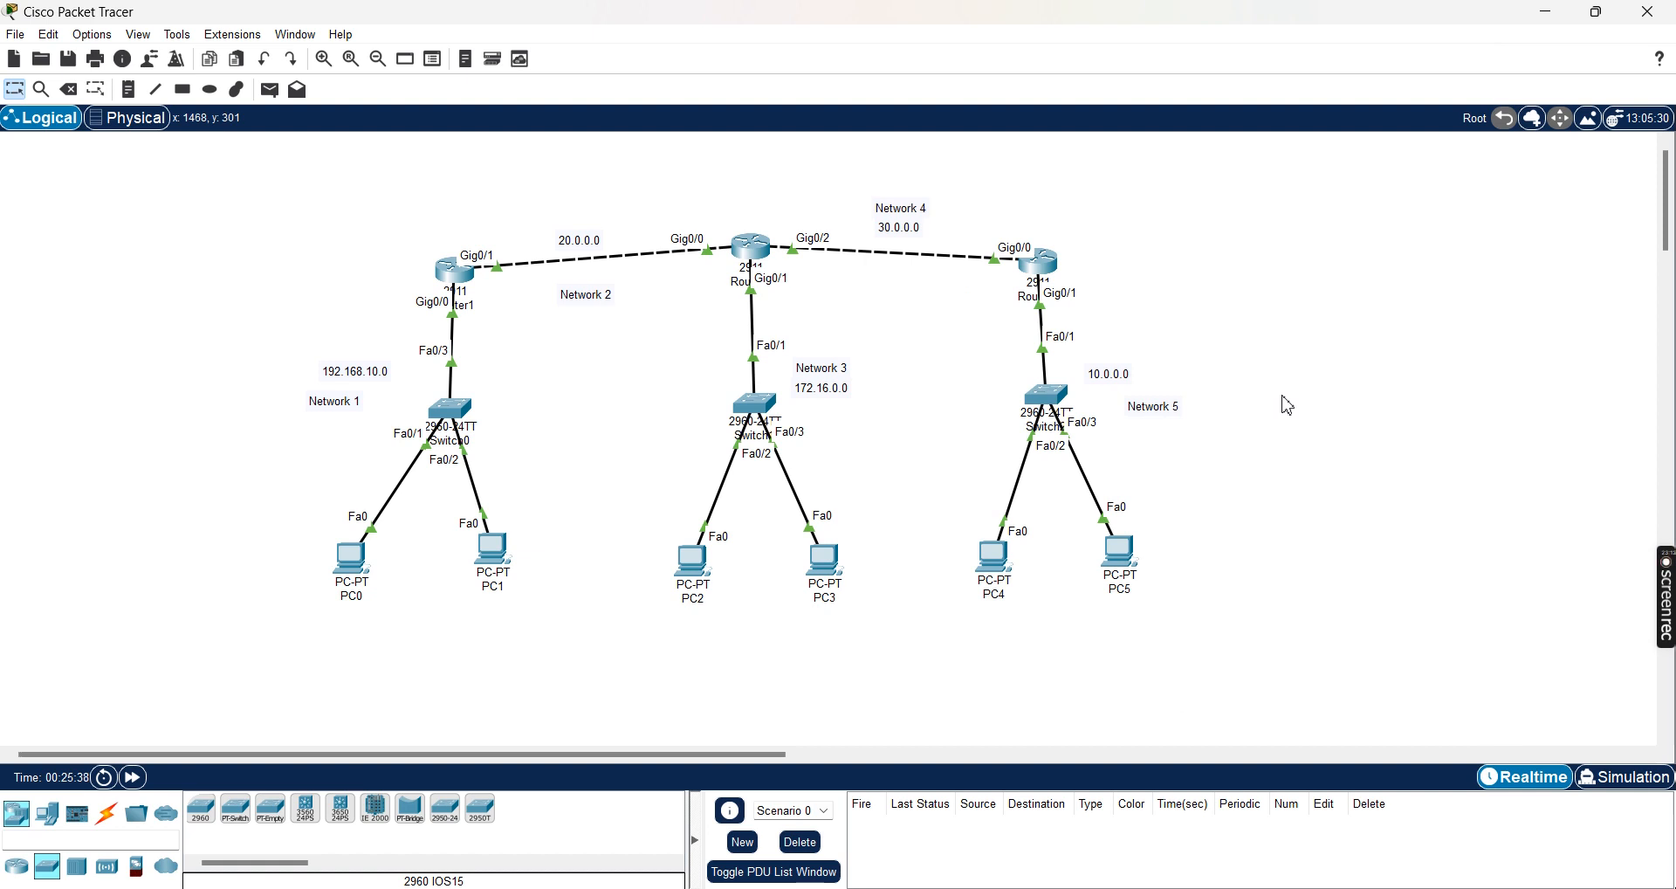
Reopen Router2's command line and exit global configuration mode to privileged EXEC mode.
left_click(1041, 260)
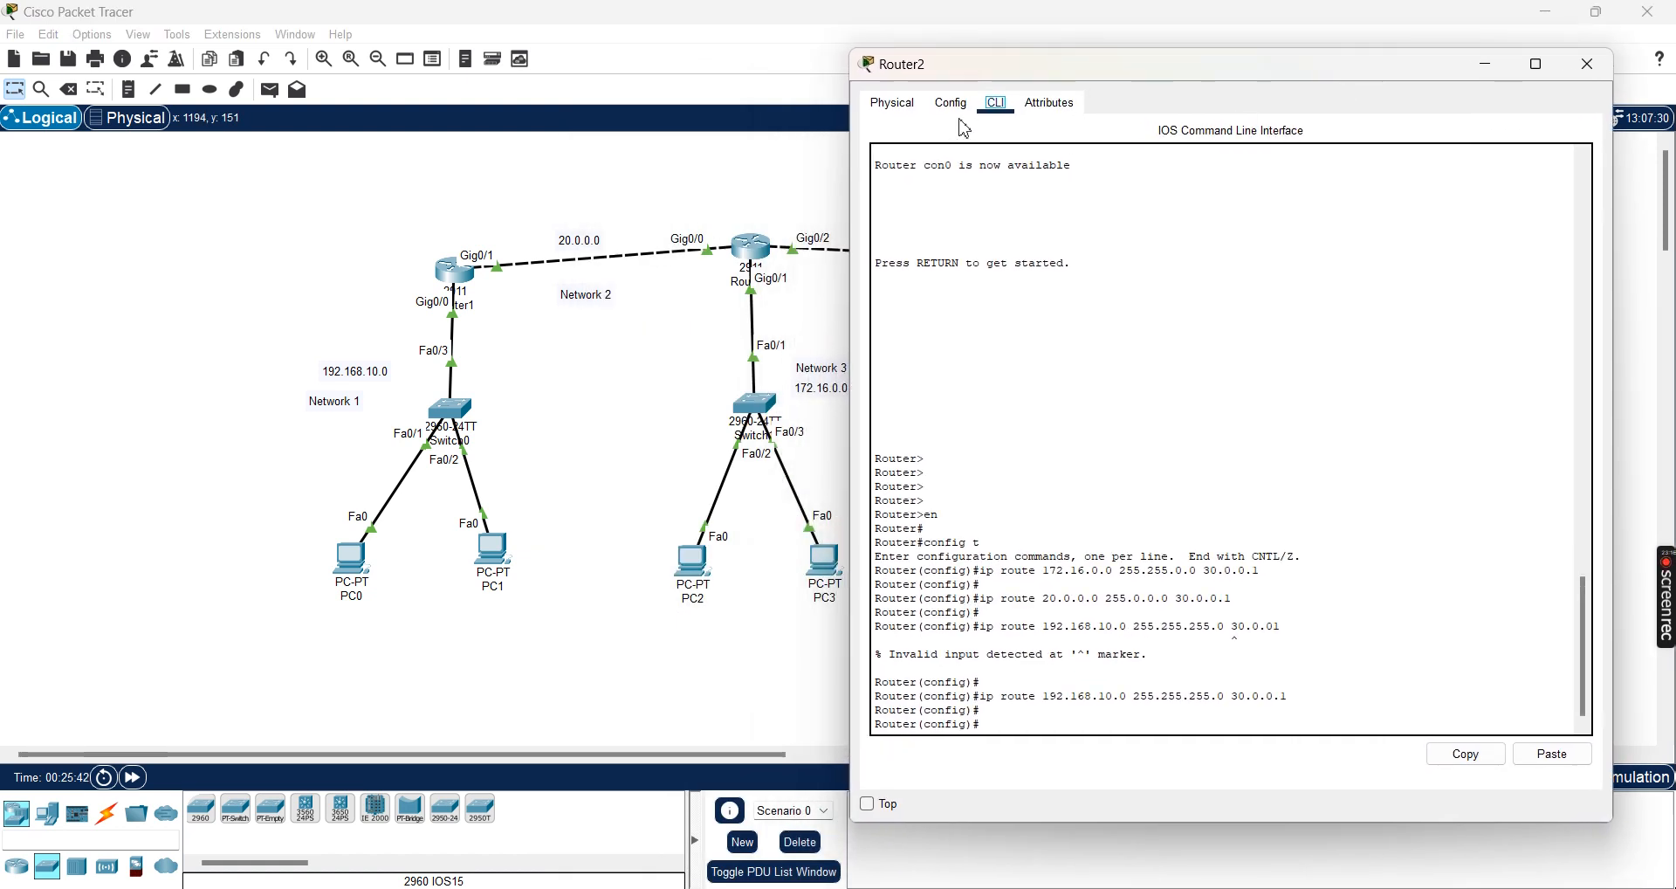
key("Return")
key("Return")
key("Return")
type("exi")
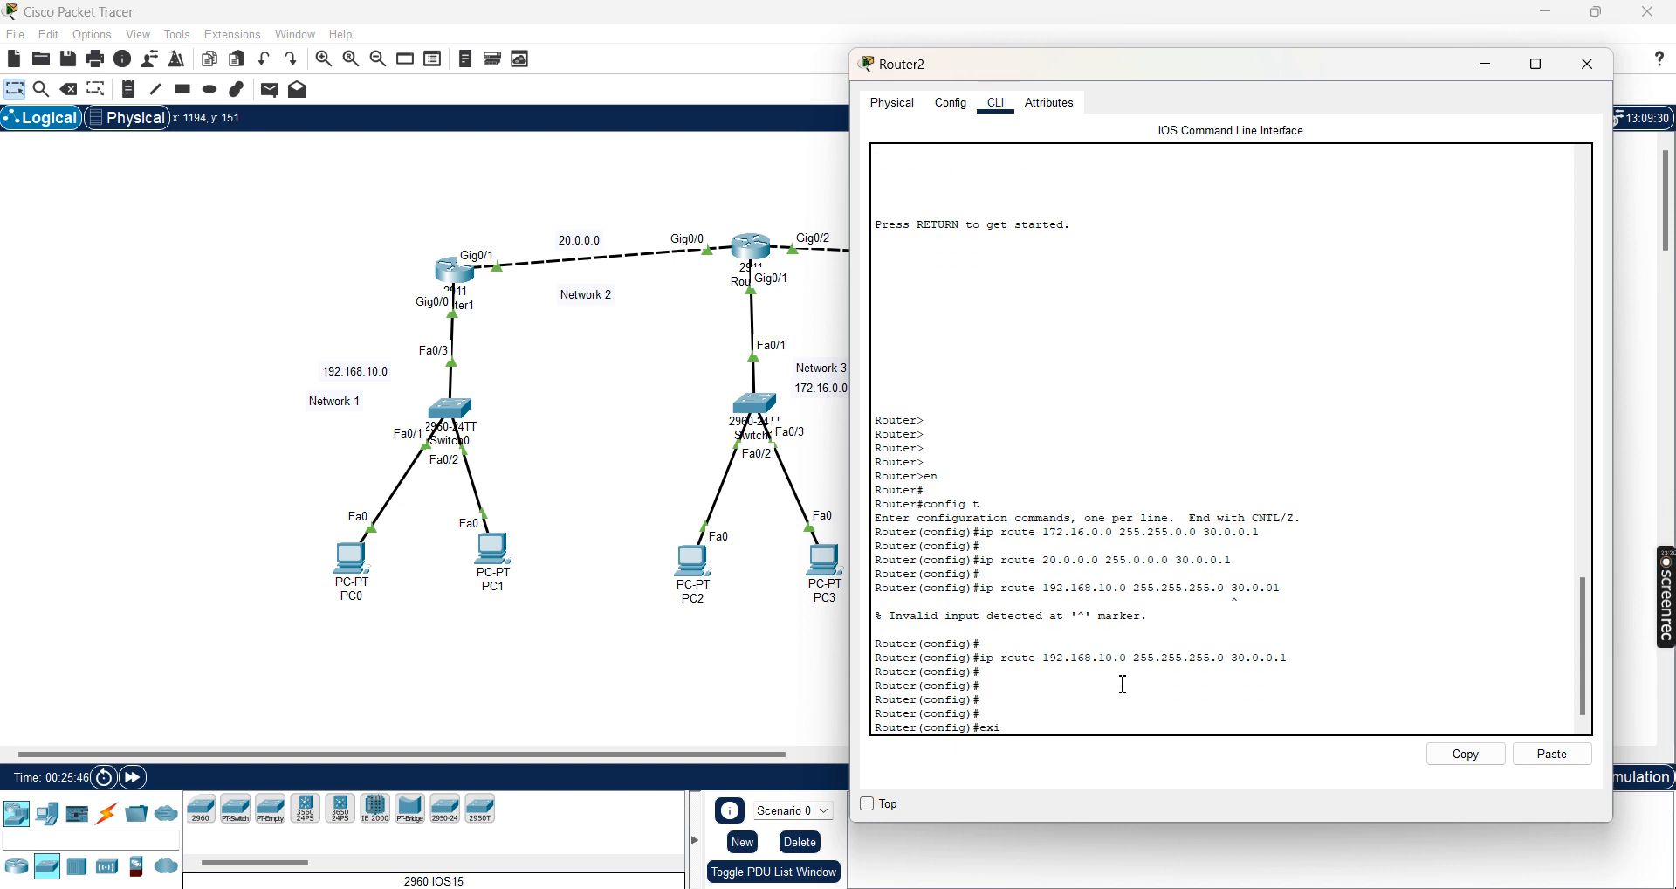
type("t")
key("Return")
key("Return")
key("Return")
key("Return")
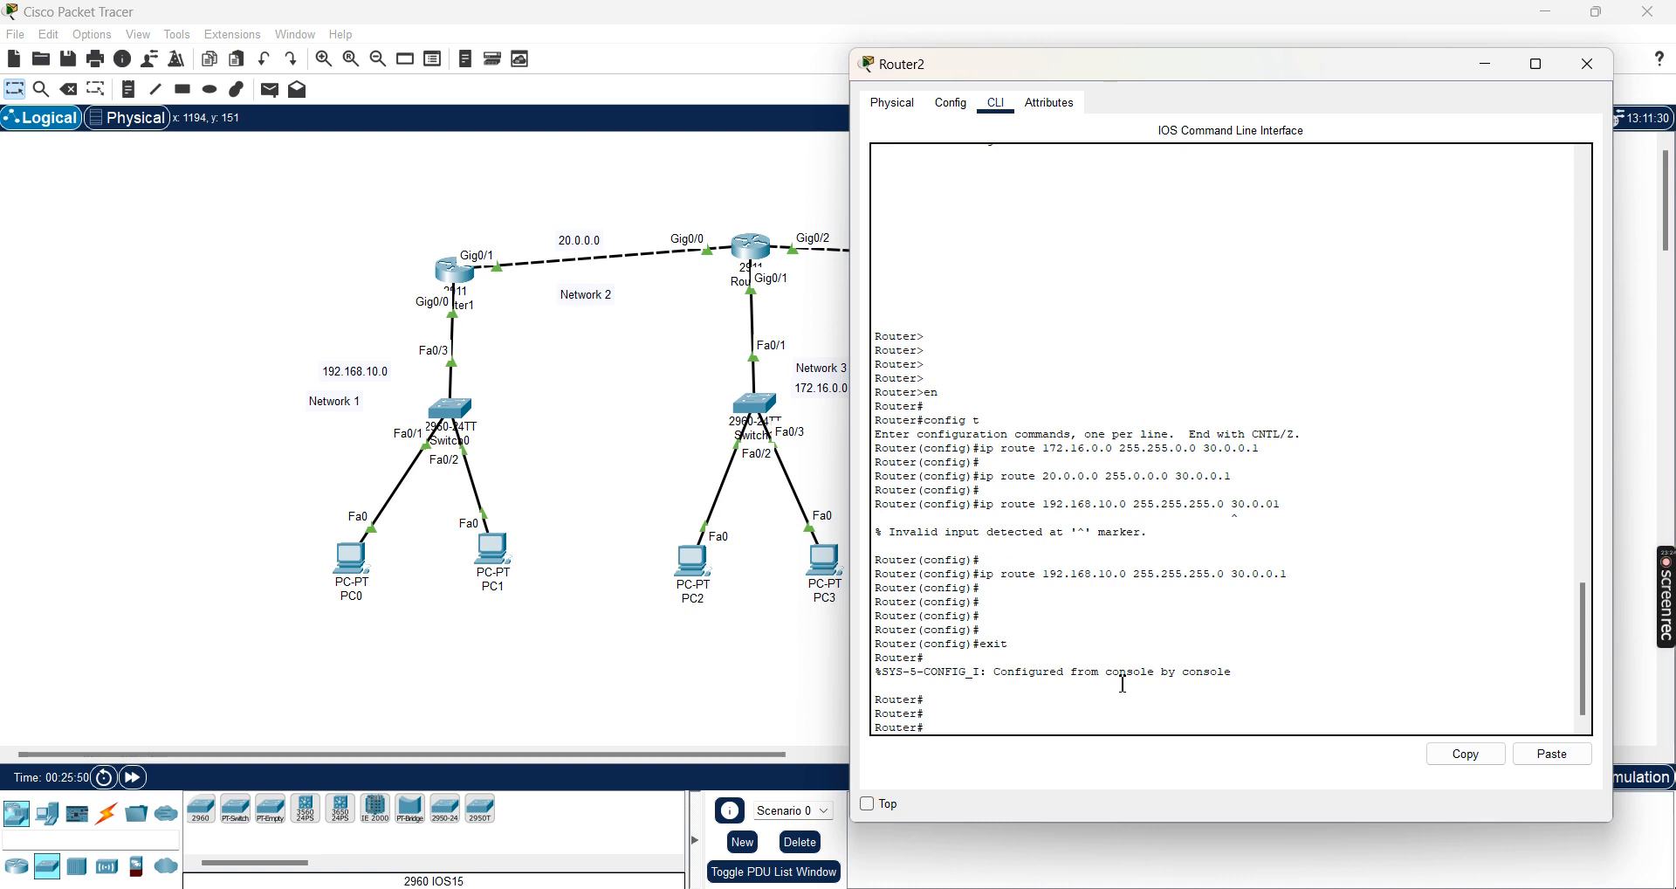
Display Router2's routing table with the show ip route command.
type("show ip ")
type("oute")
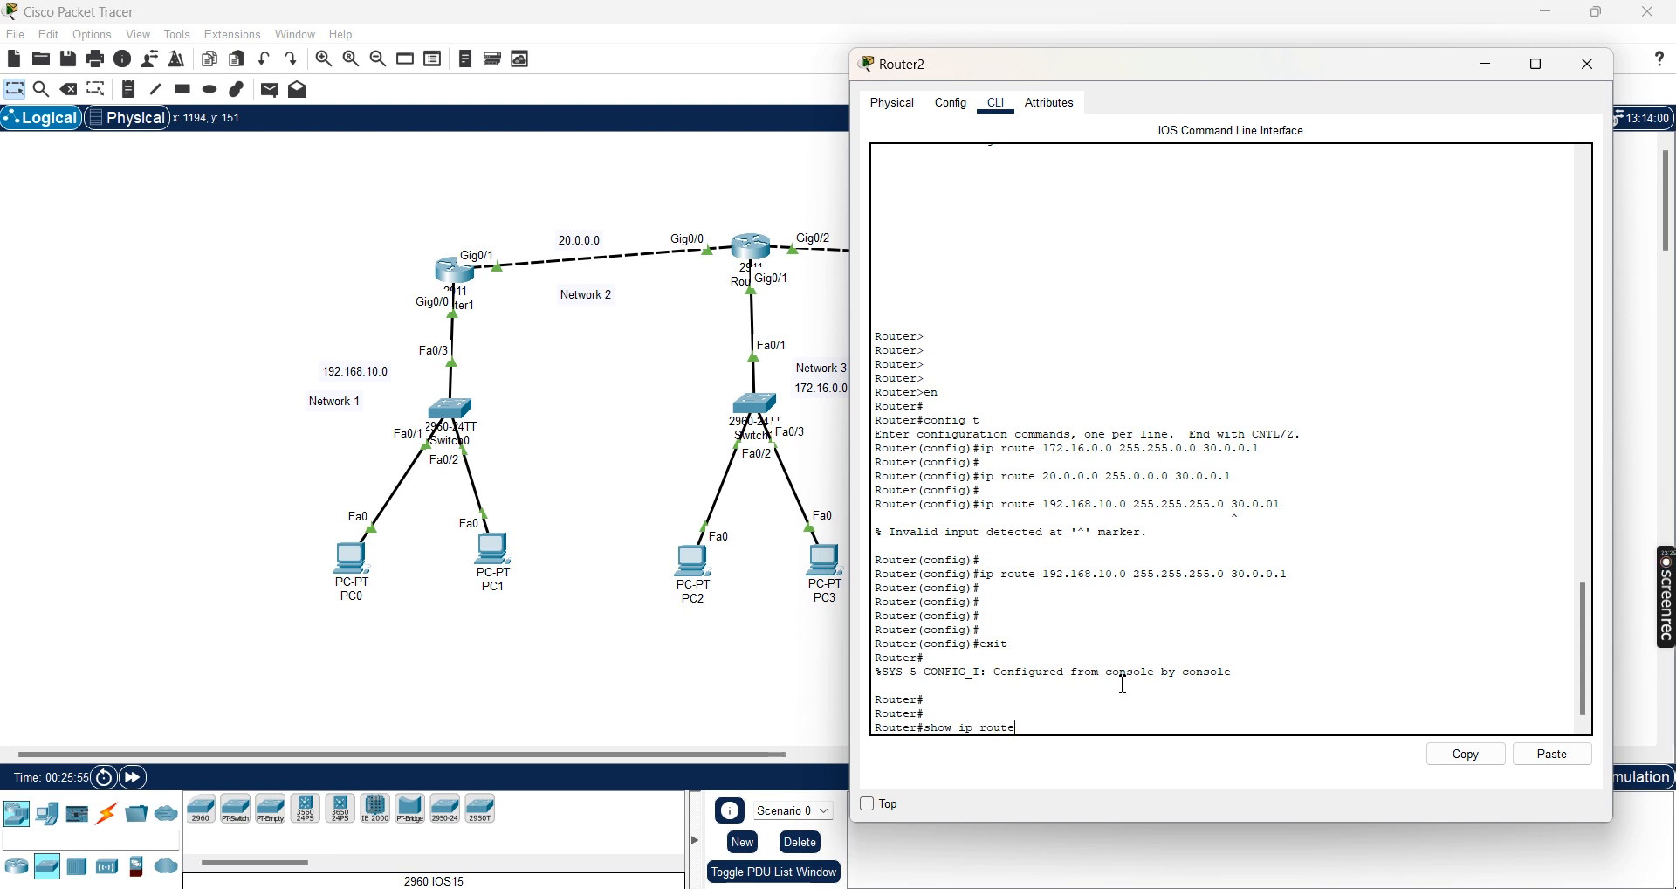
key("Return")
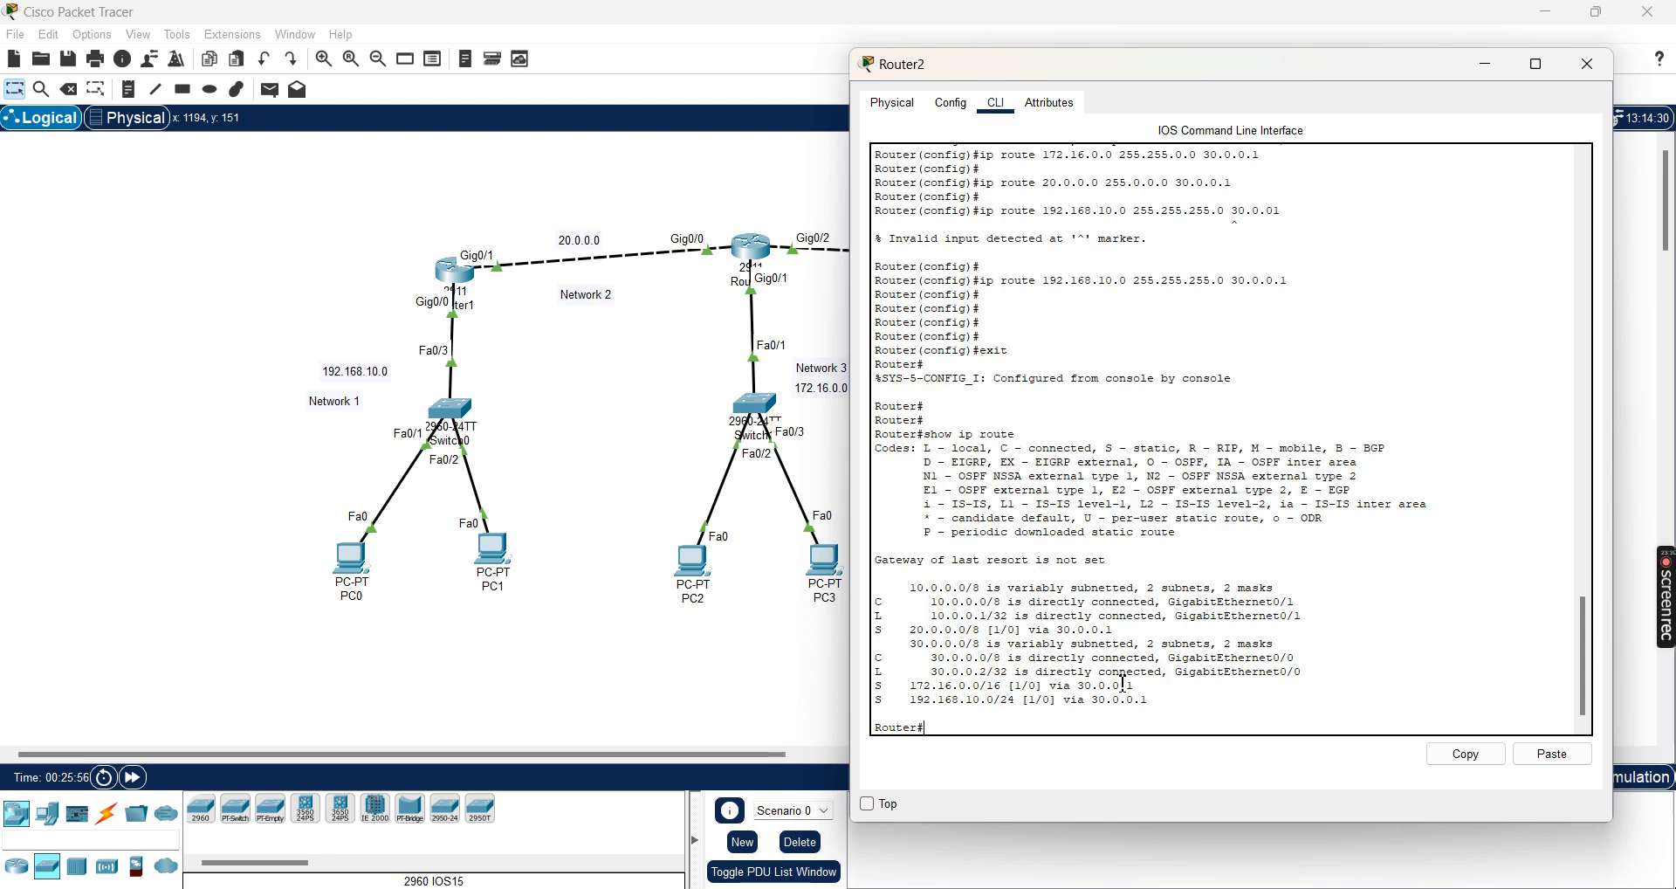
Examine the static and directly connected route entries in Router2's routing table, and close the router's window.
left_click_drag(1227, 64, 559, 55)
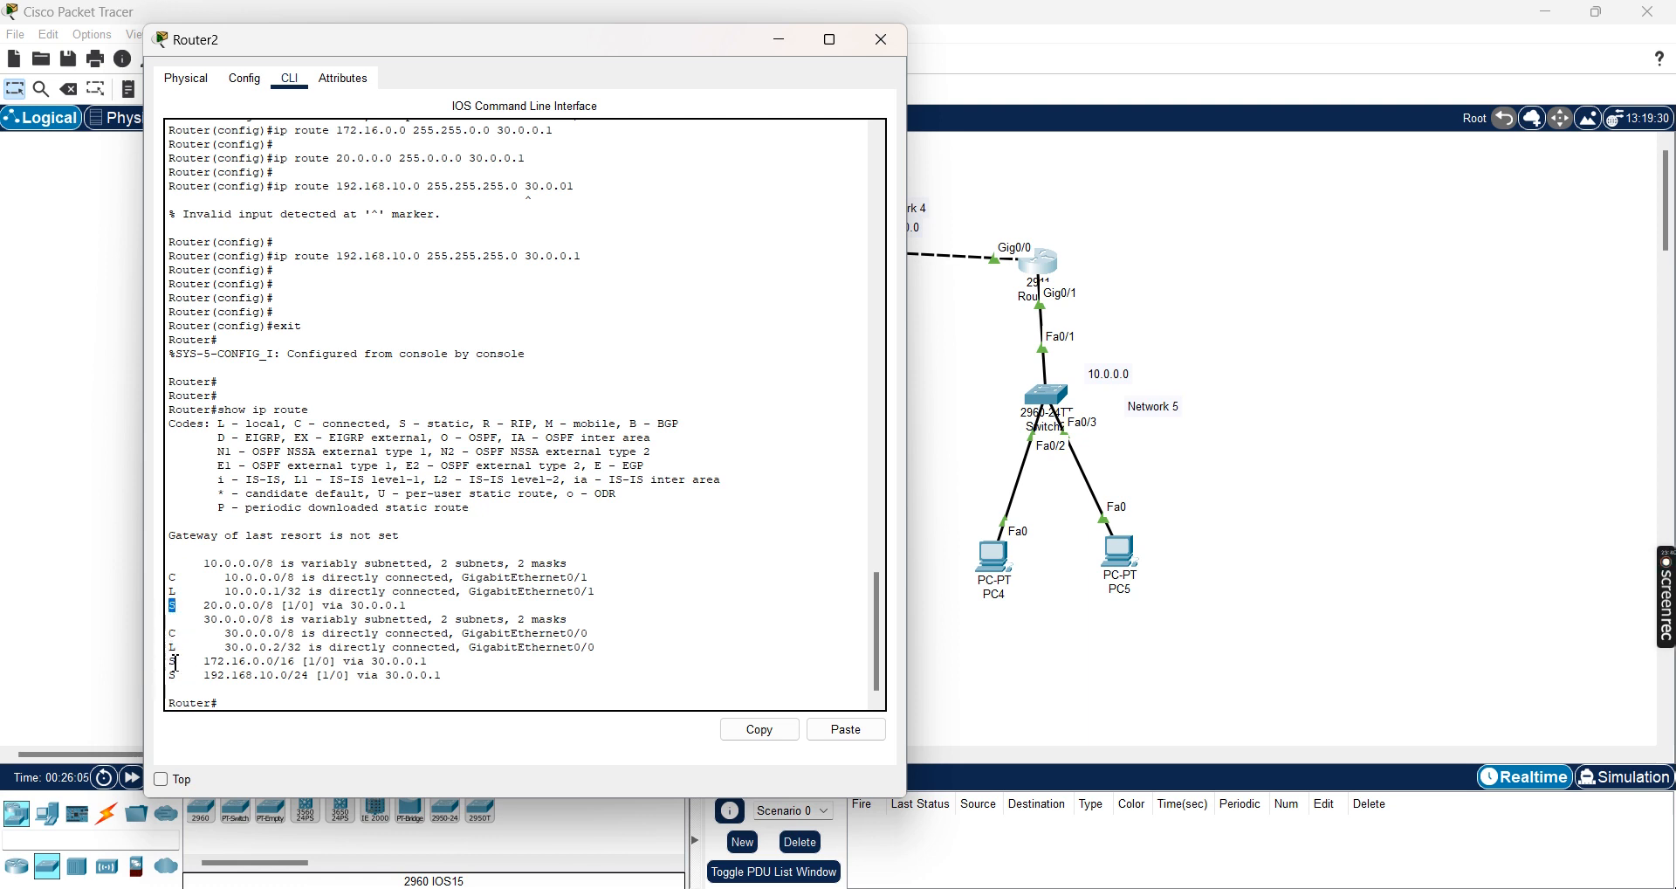
left_click_drag(197, 678, 443, 678)
left_click_drag(192, 663, 422, 678)
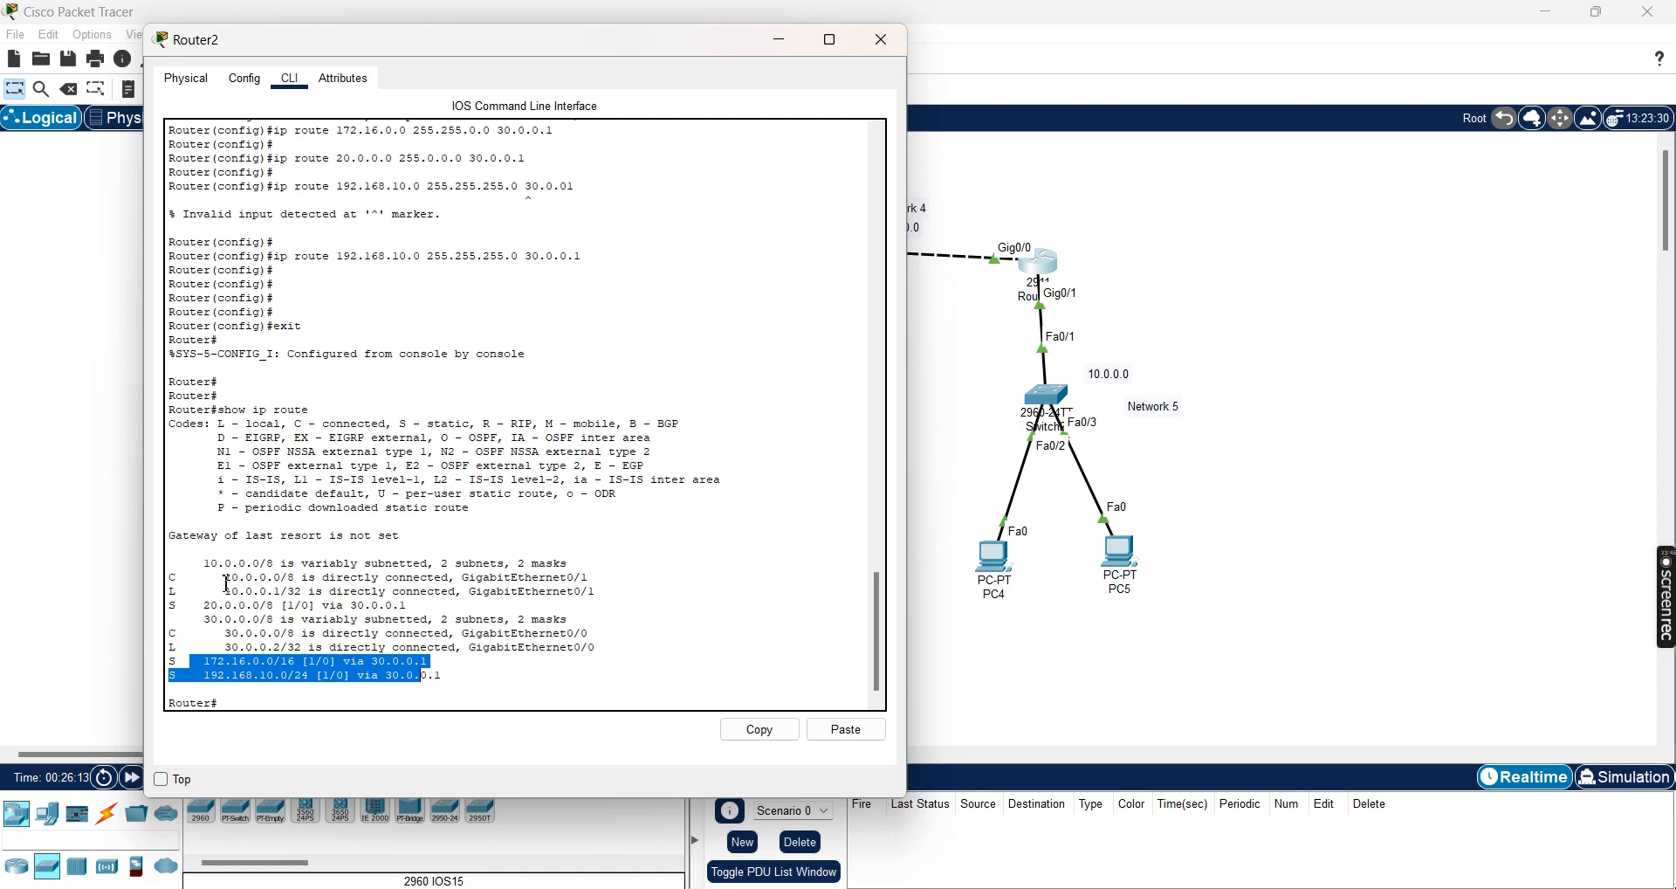
left_click_drag(226, 580, 407, 581)
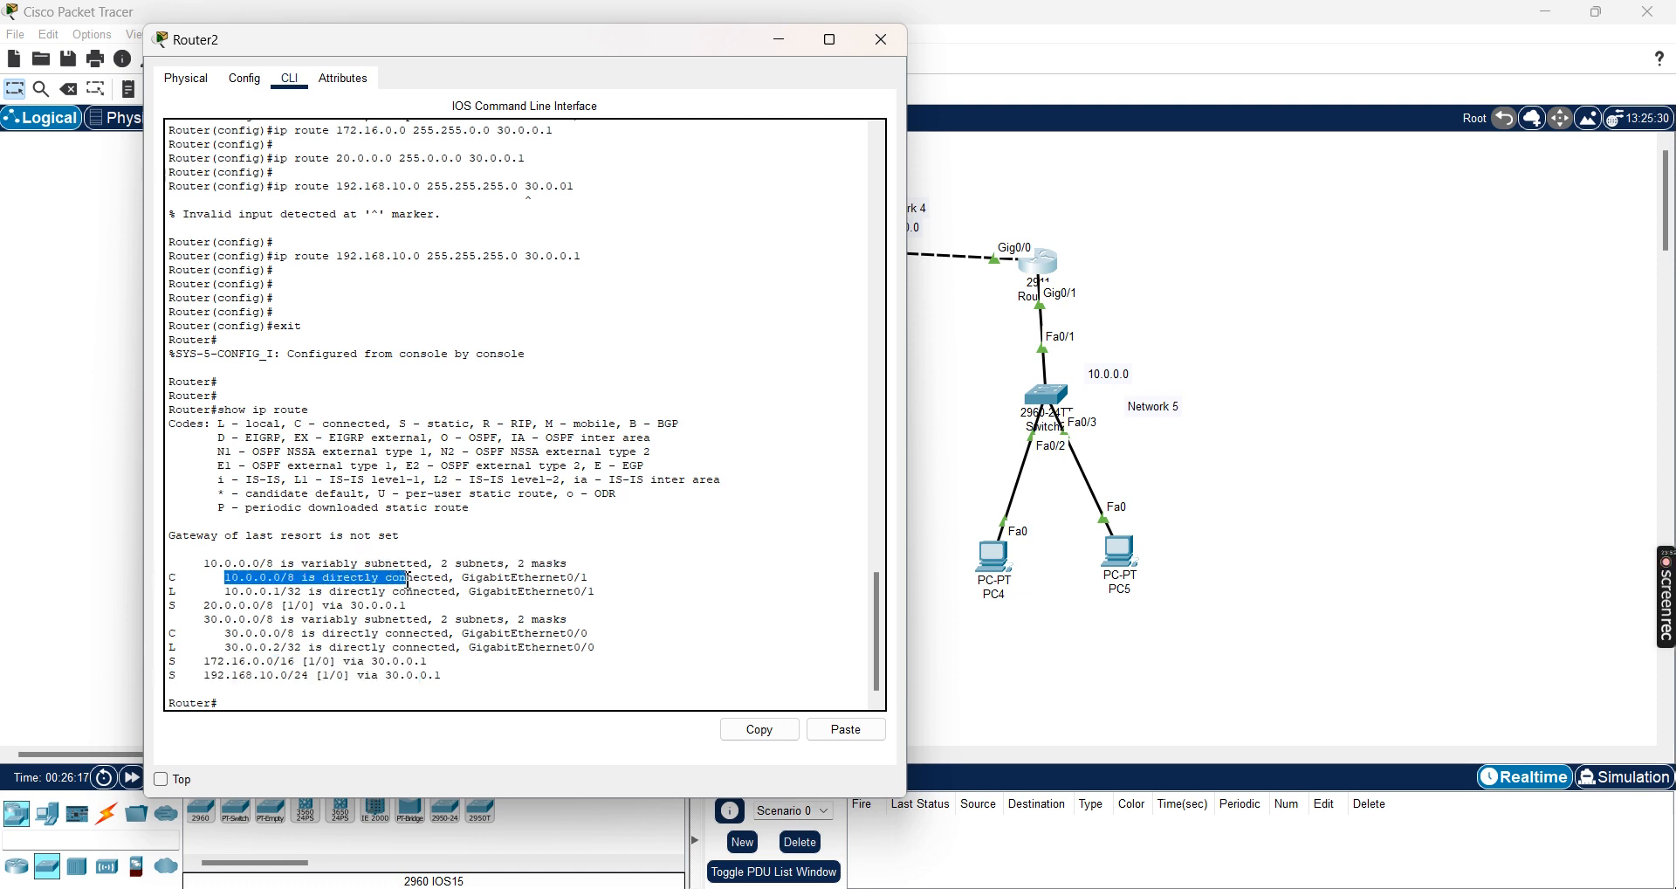
left_click_drag(200, 622, 299, 624)
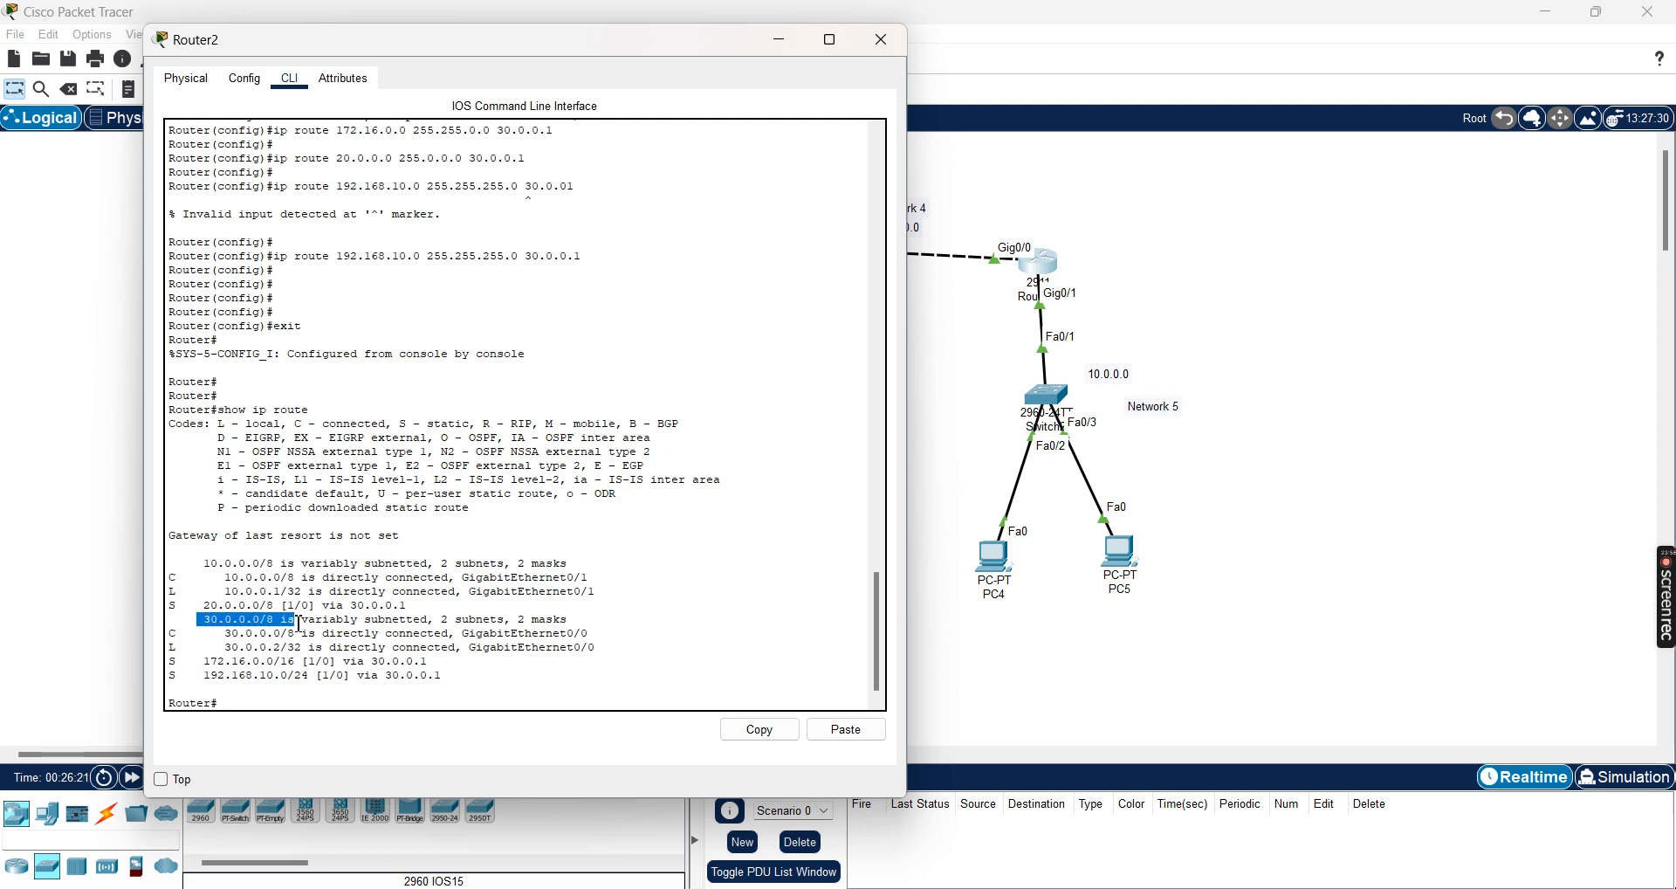
left_click(599, 597)
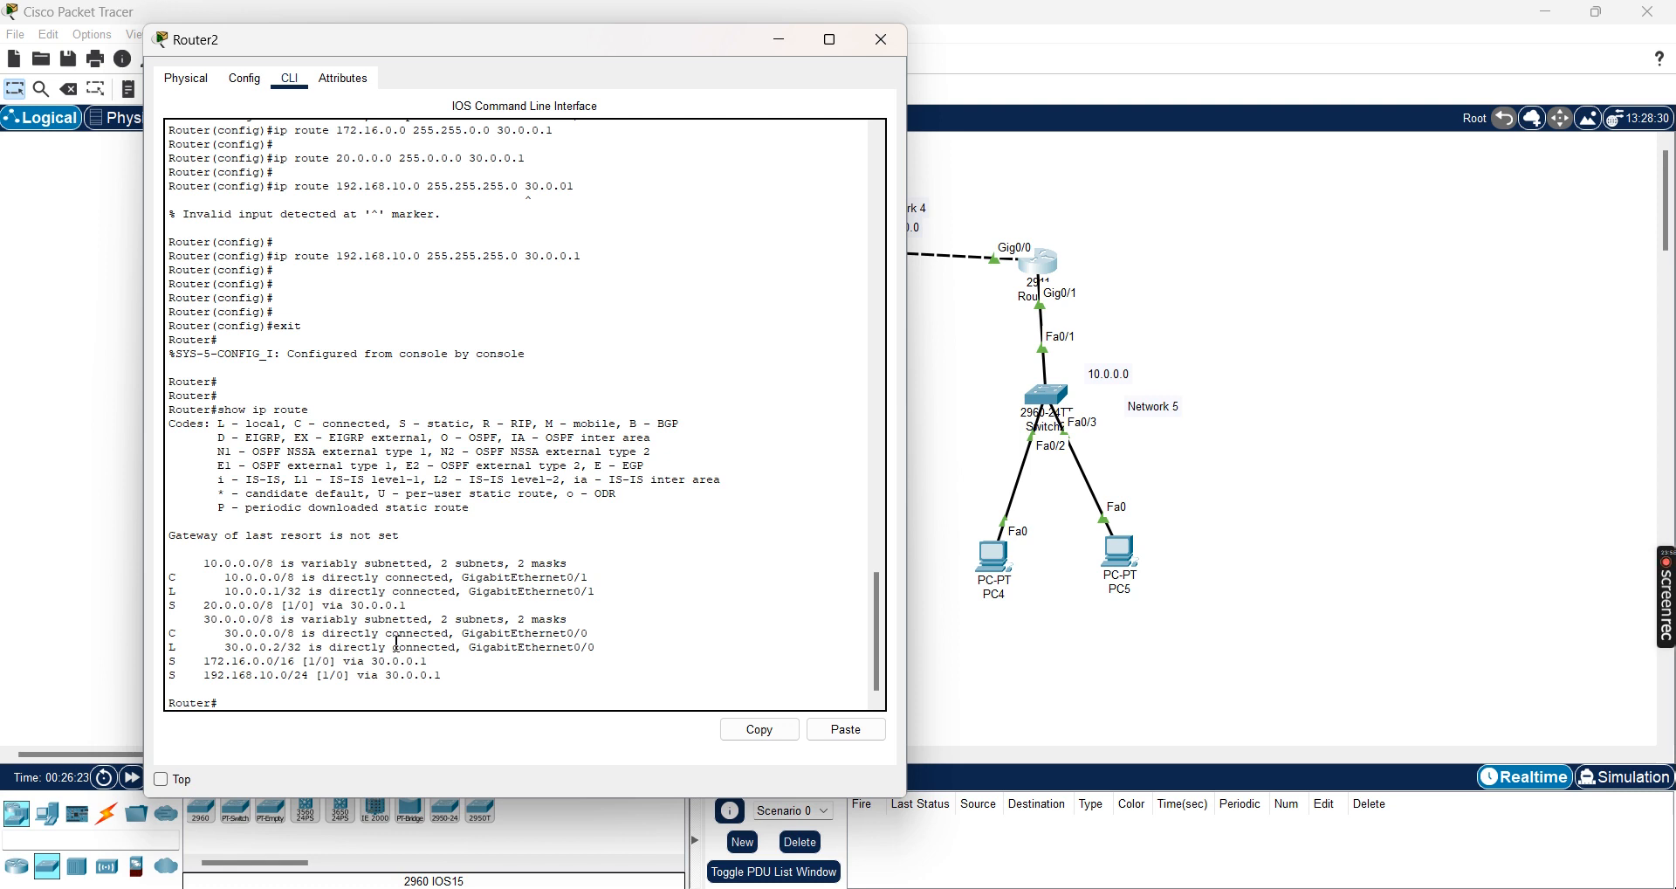
scroll(394, 606, "down", 1)
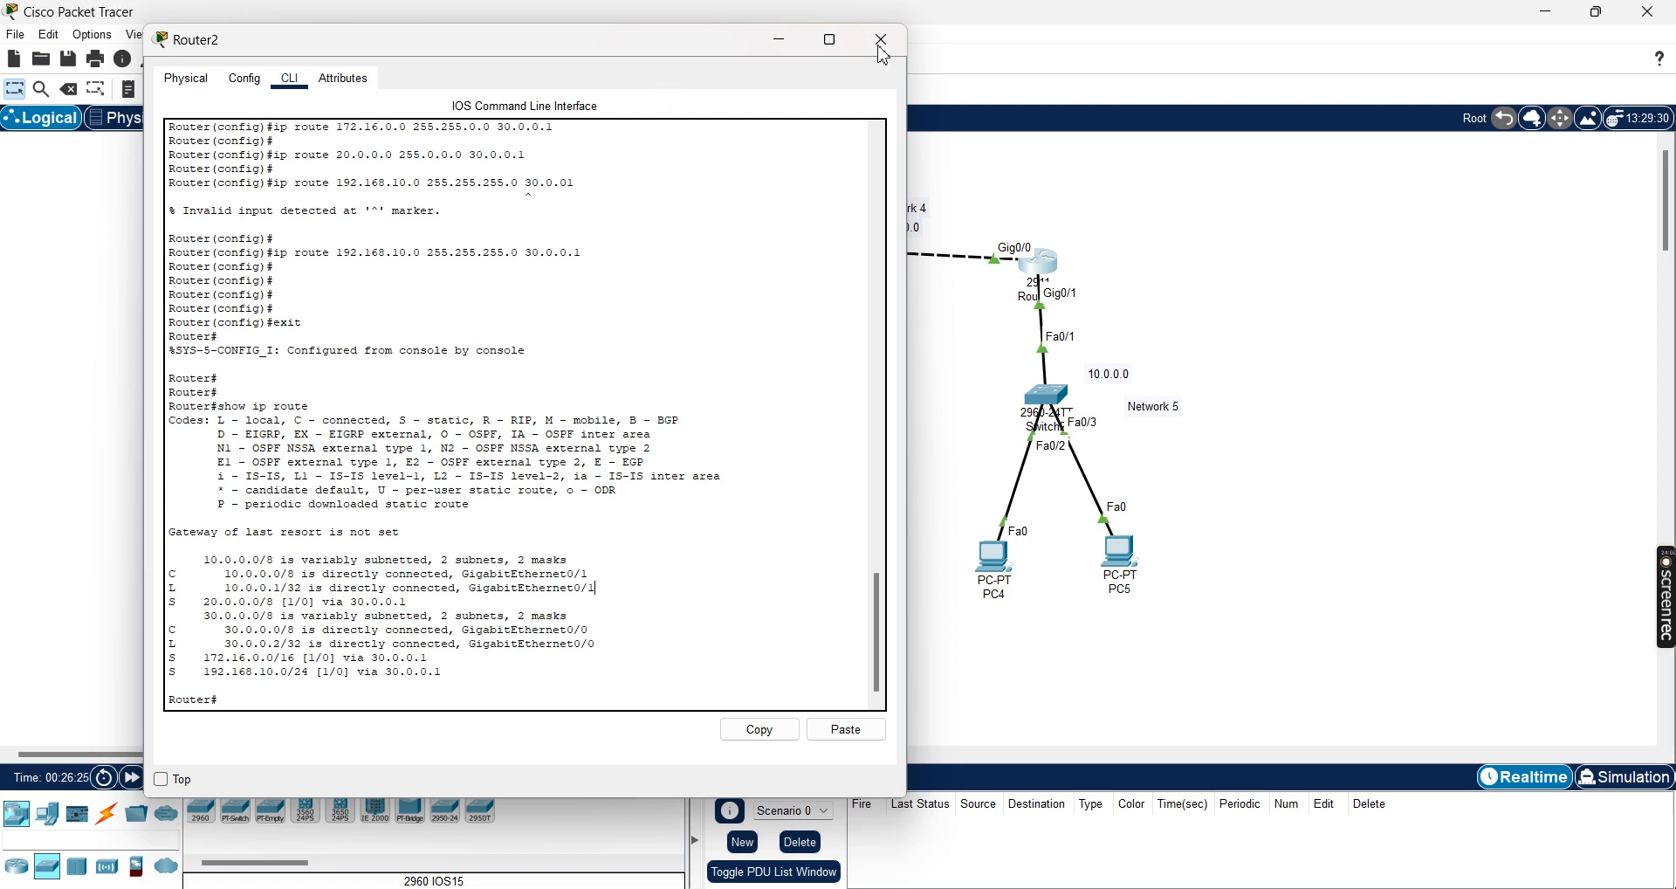
left_click(879, 38)
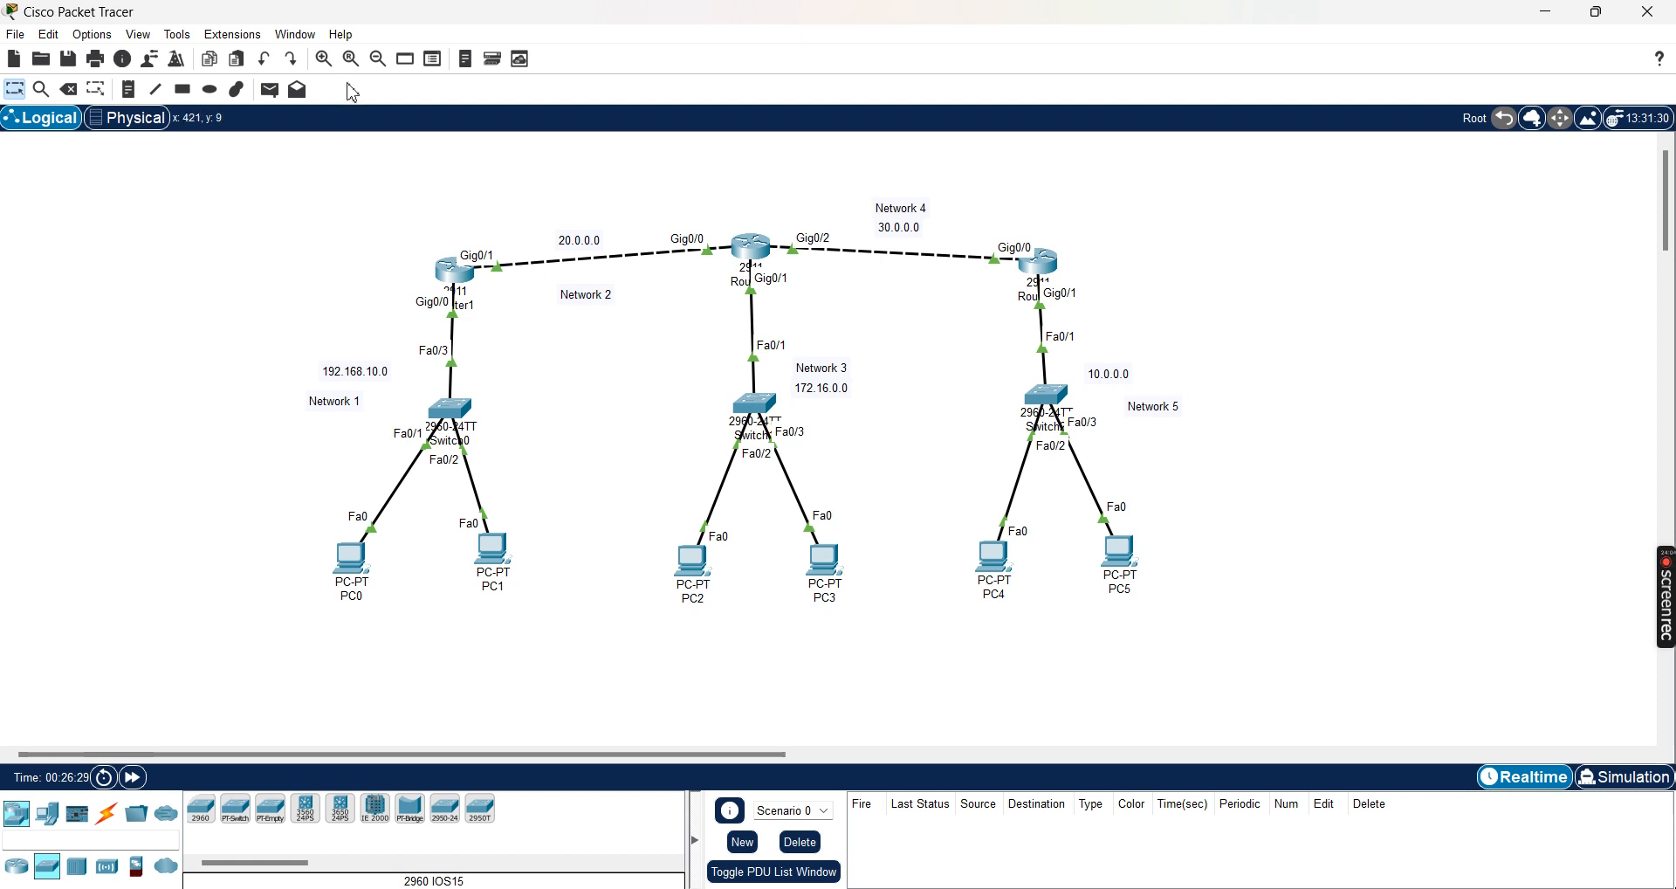
Send a simple PDU from PC0 to PC4 four times and check the delivery status of each attempt.
left_click(270, 89)
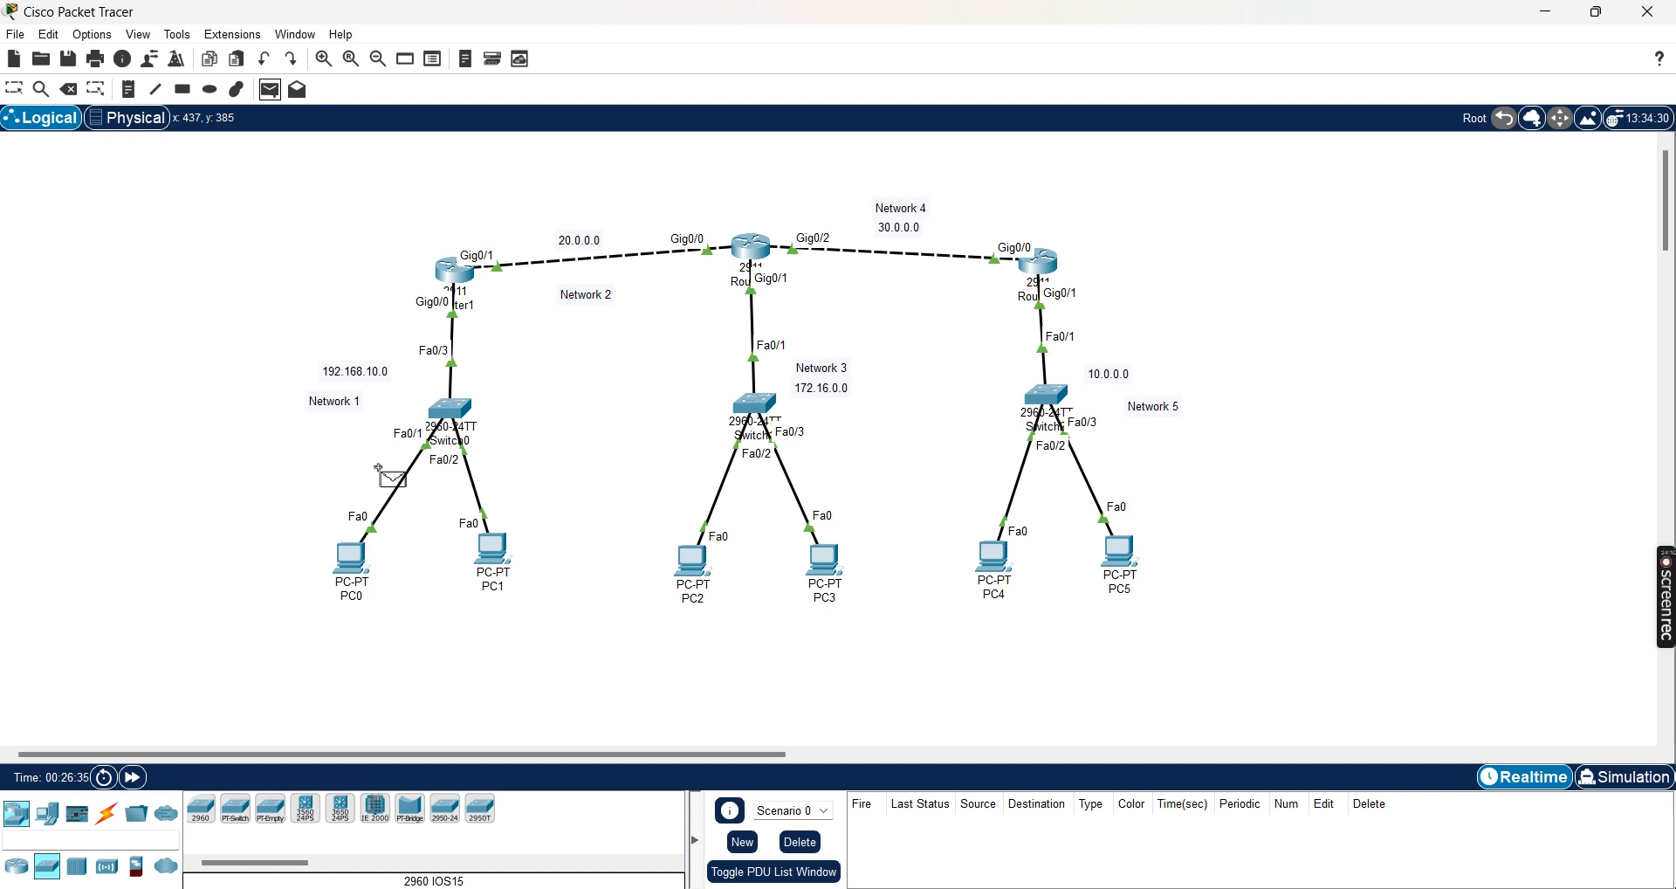
left_click(343, 557)
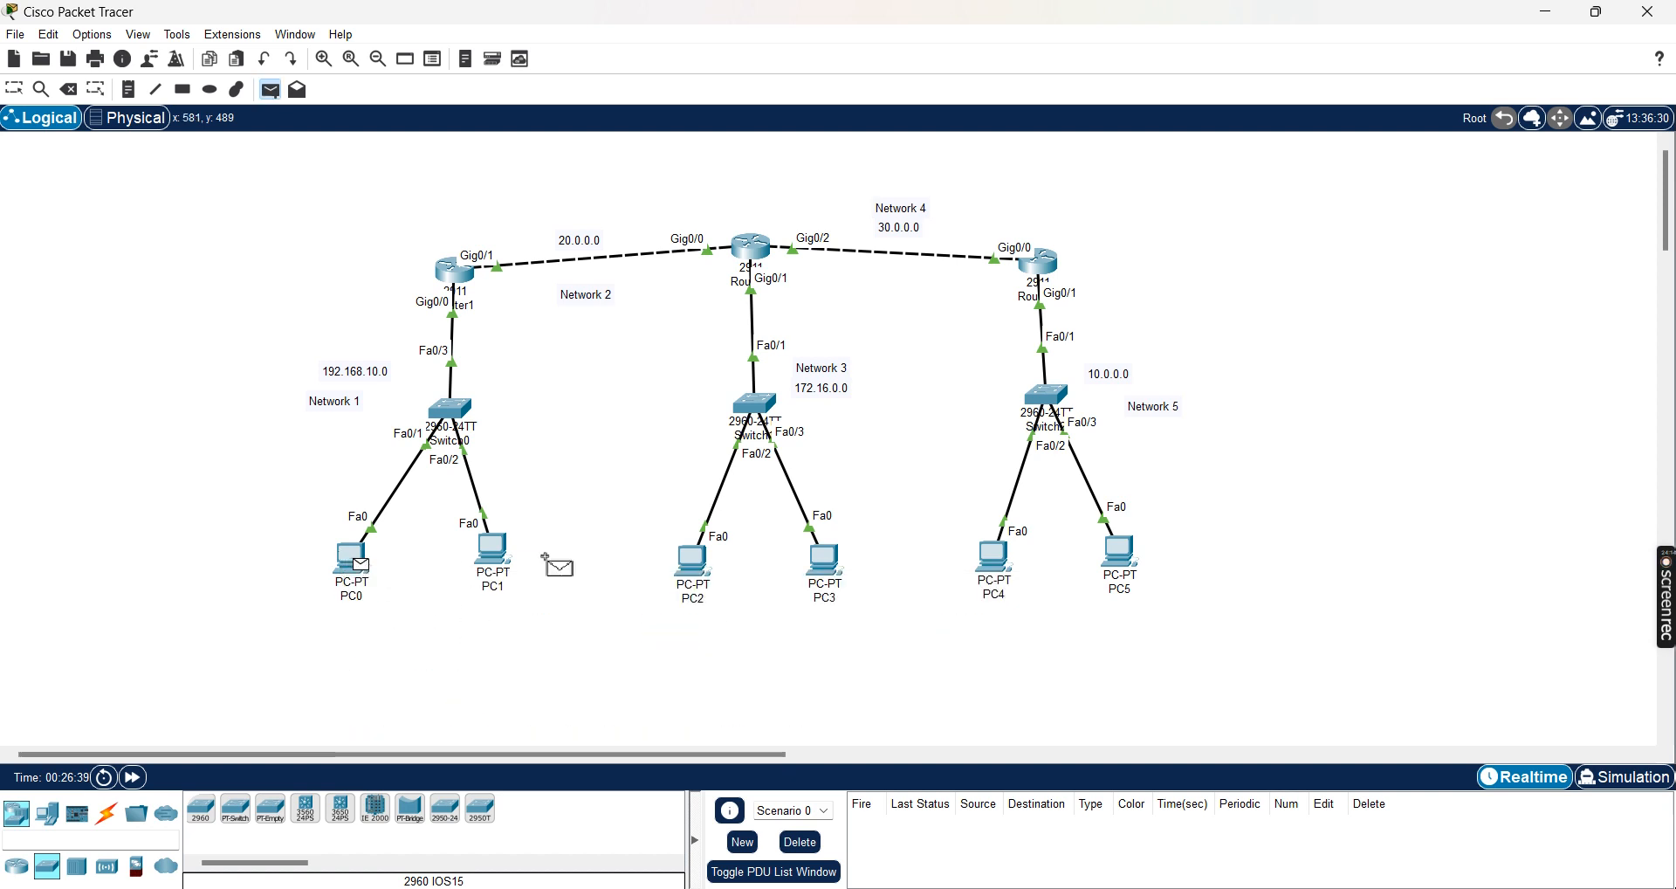
left_click(997, 555)
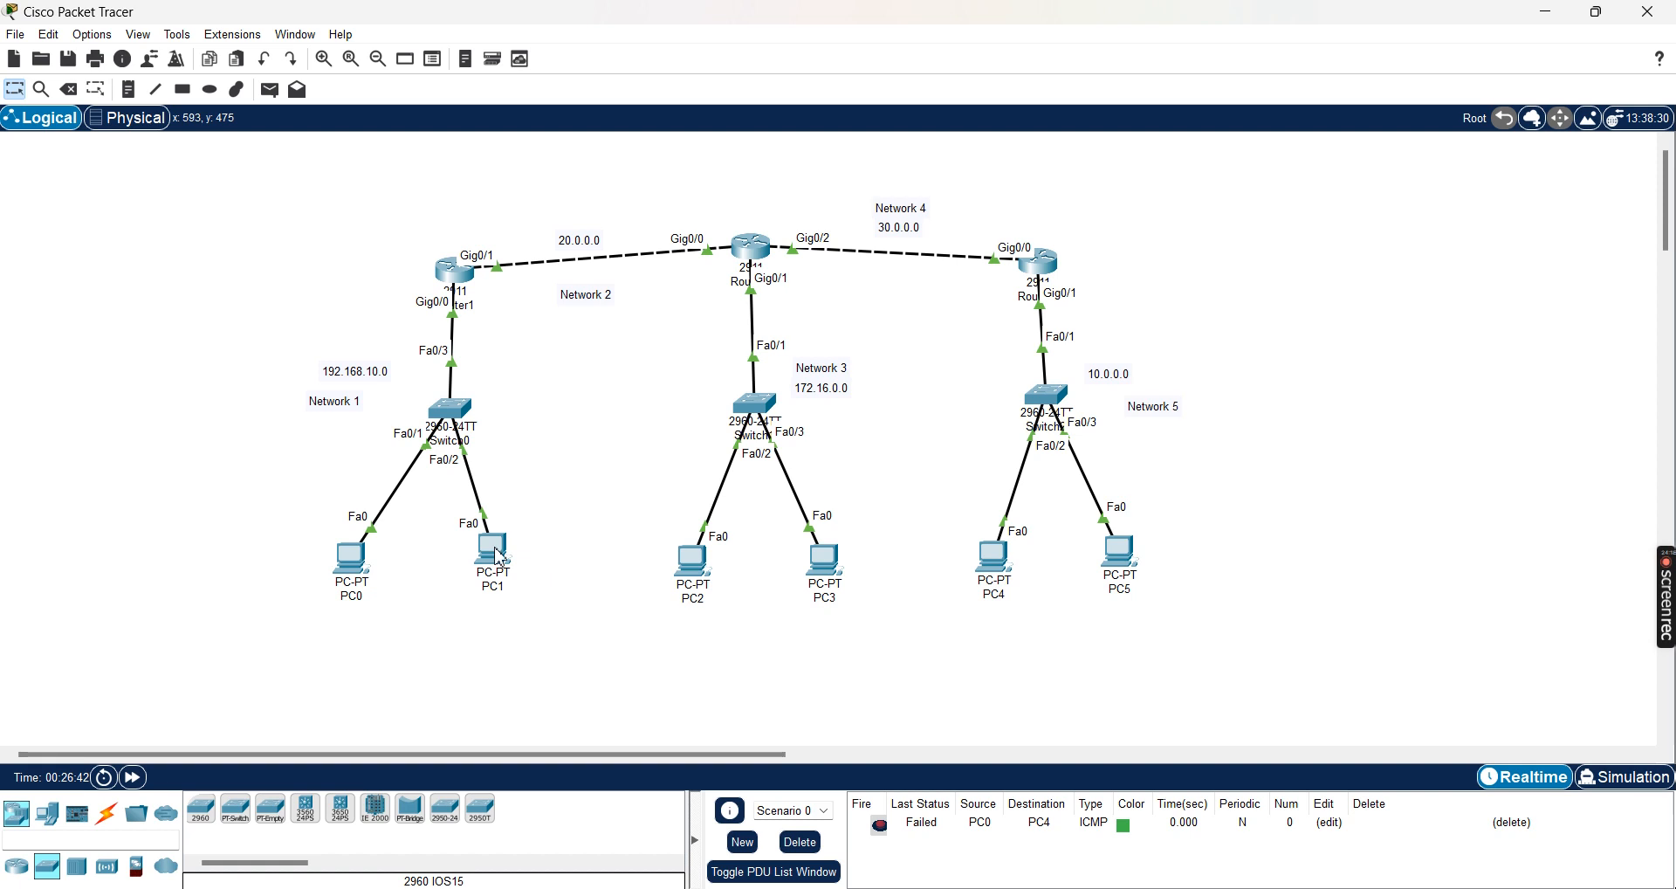
left_click(268, 89)
left_click(349, 552)
left_click(998, 555)
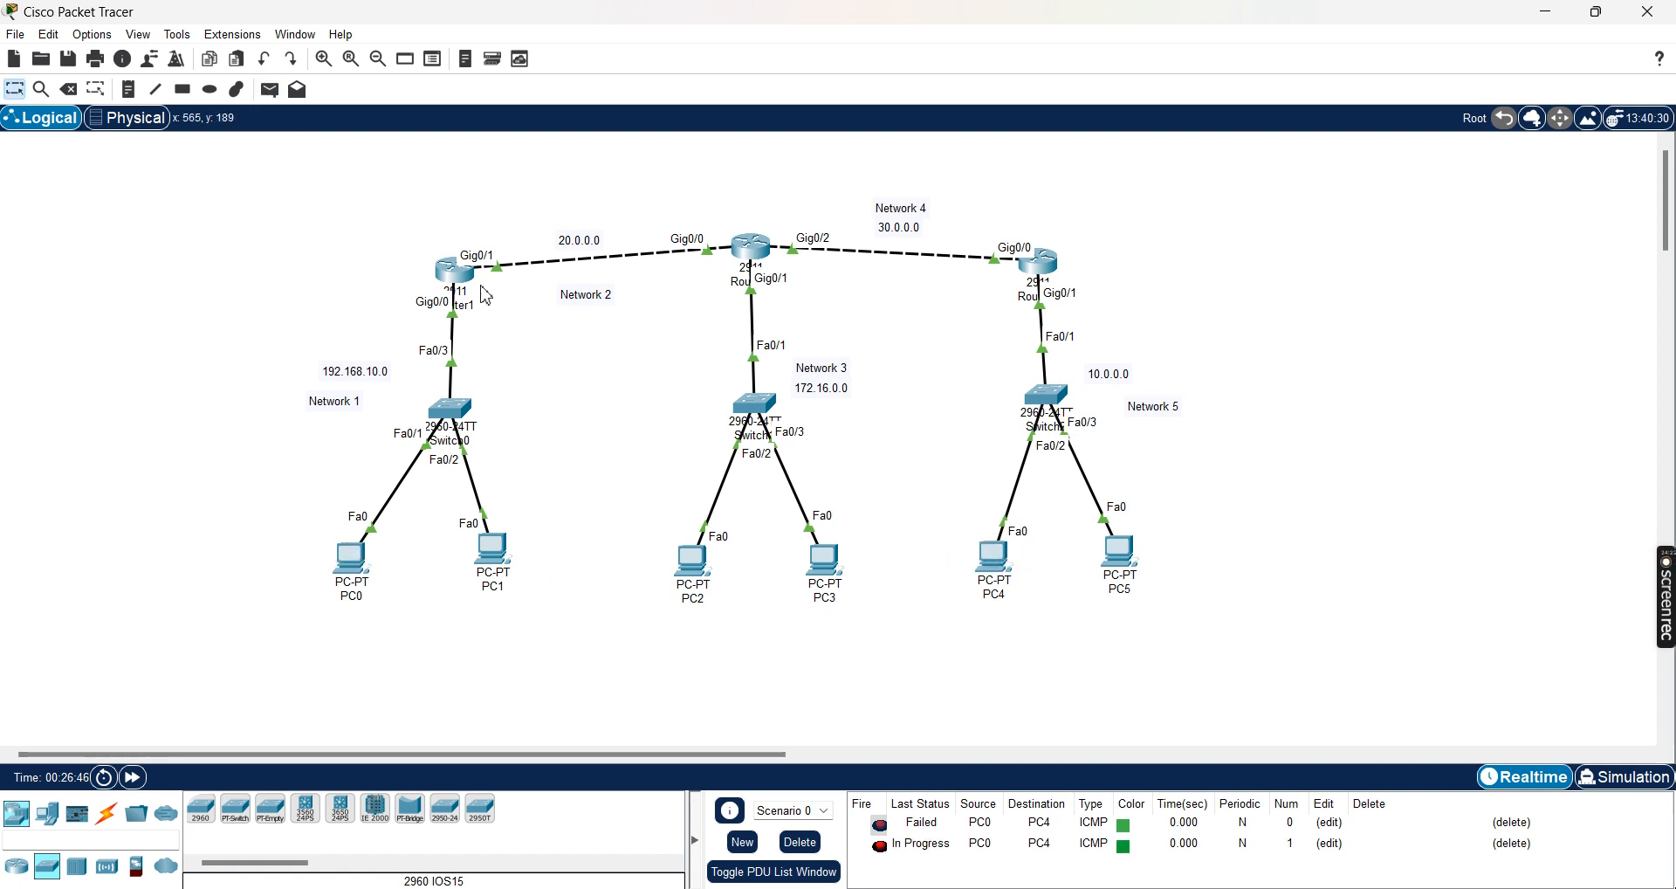
left_click(271, 91)
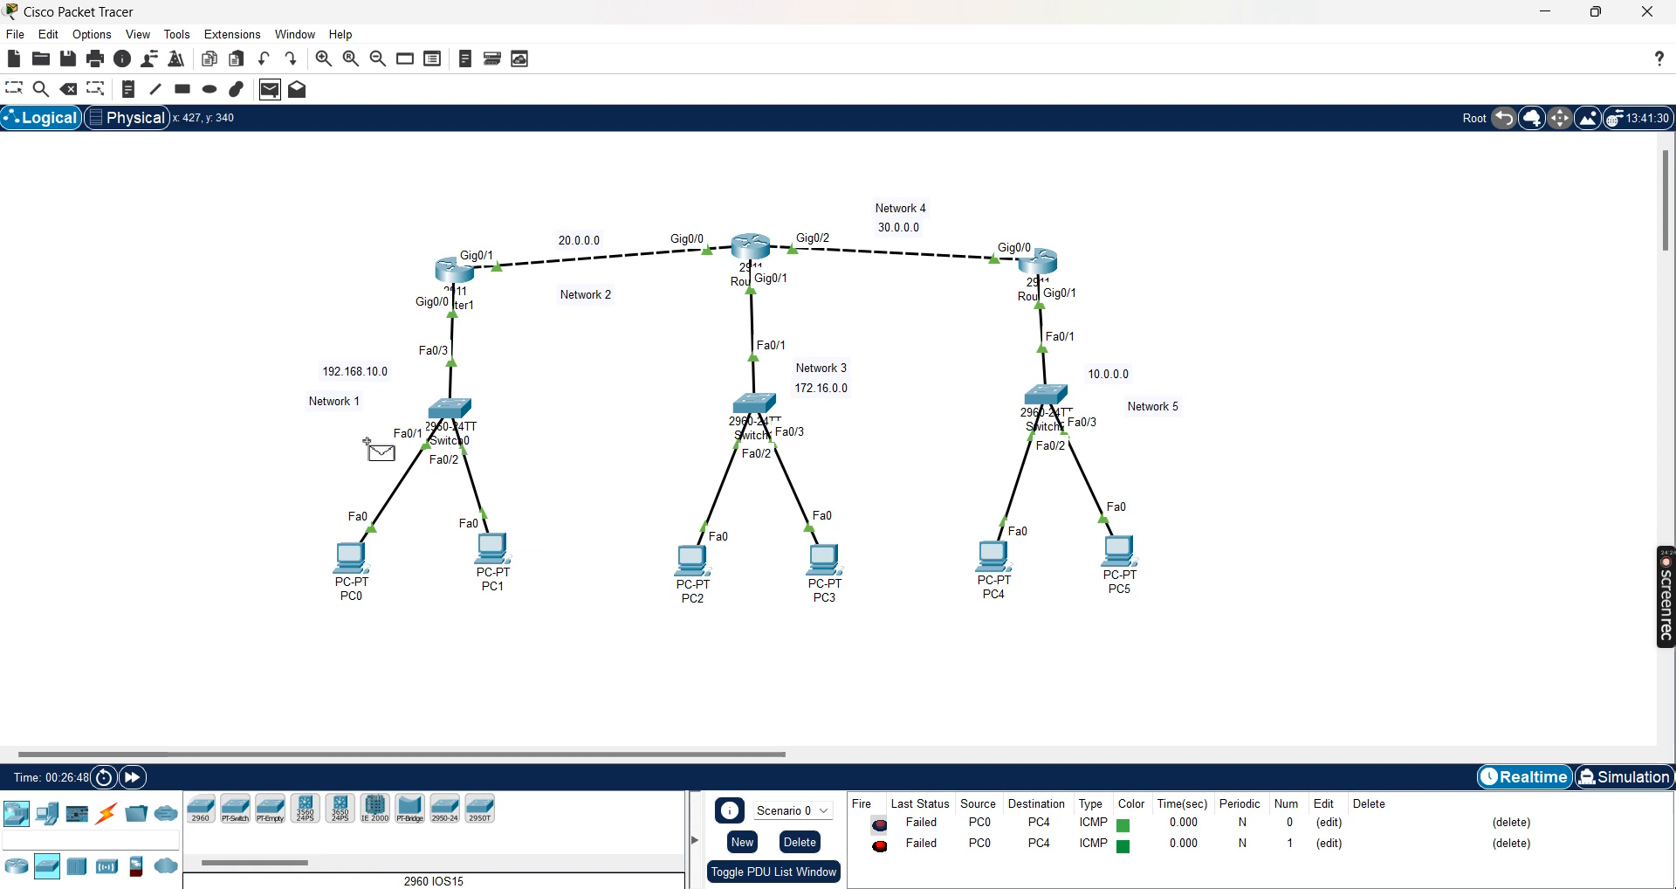
left_click(349, 554)
left_click(1001, 550)
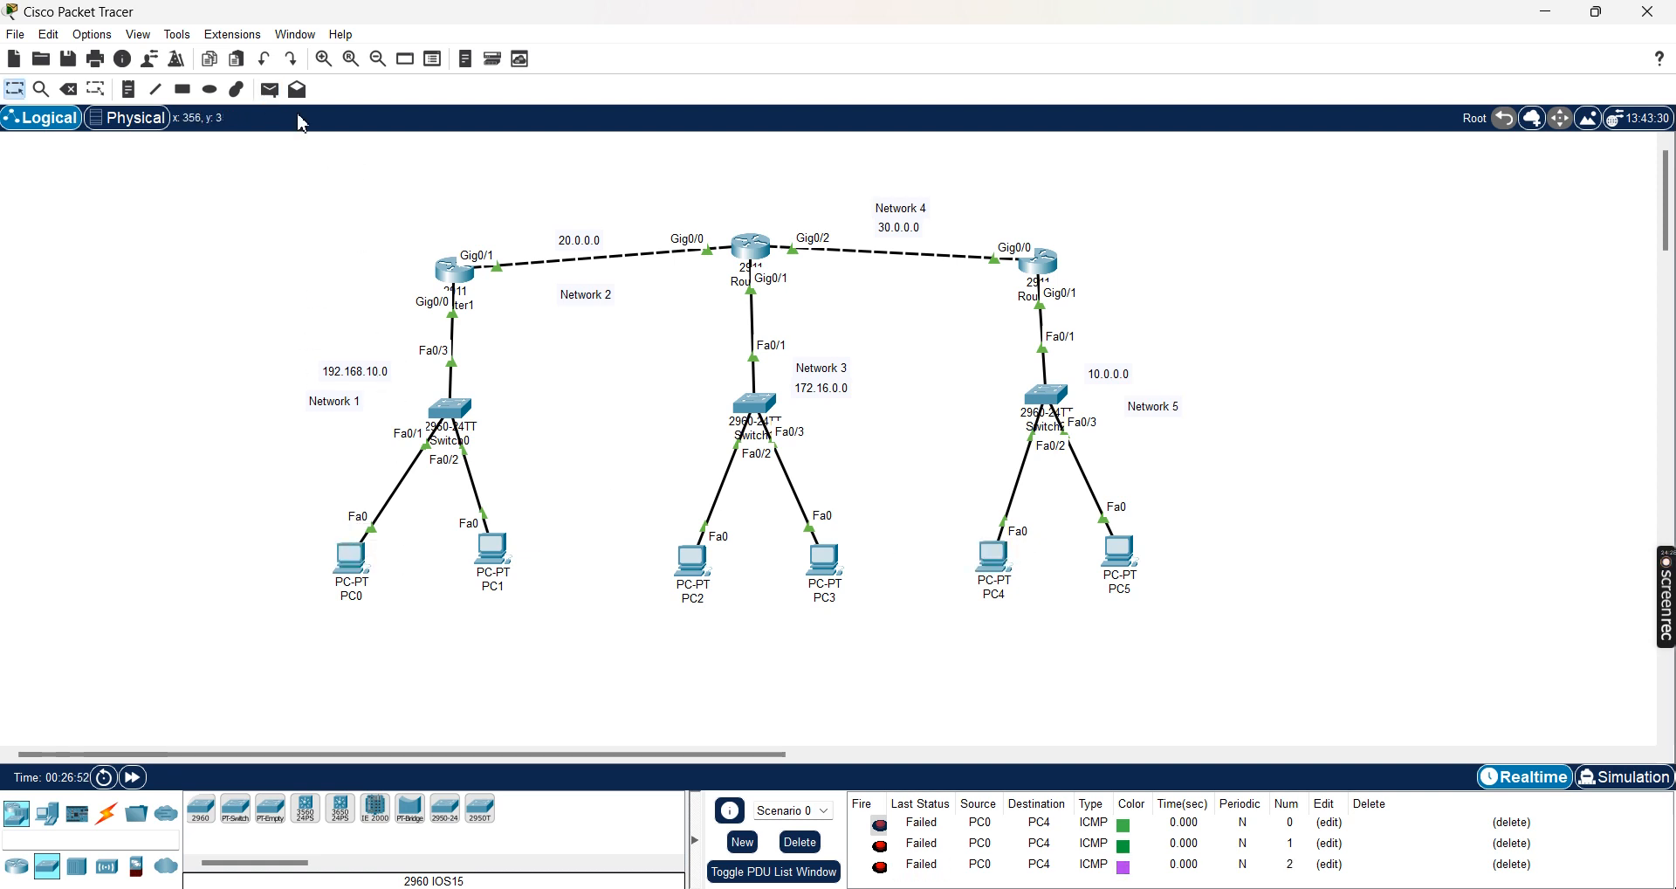
left_click(270, 89)
left_click(354, 555)
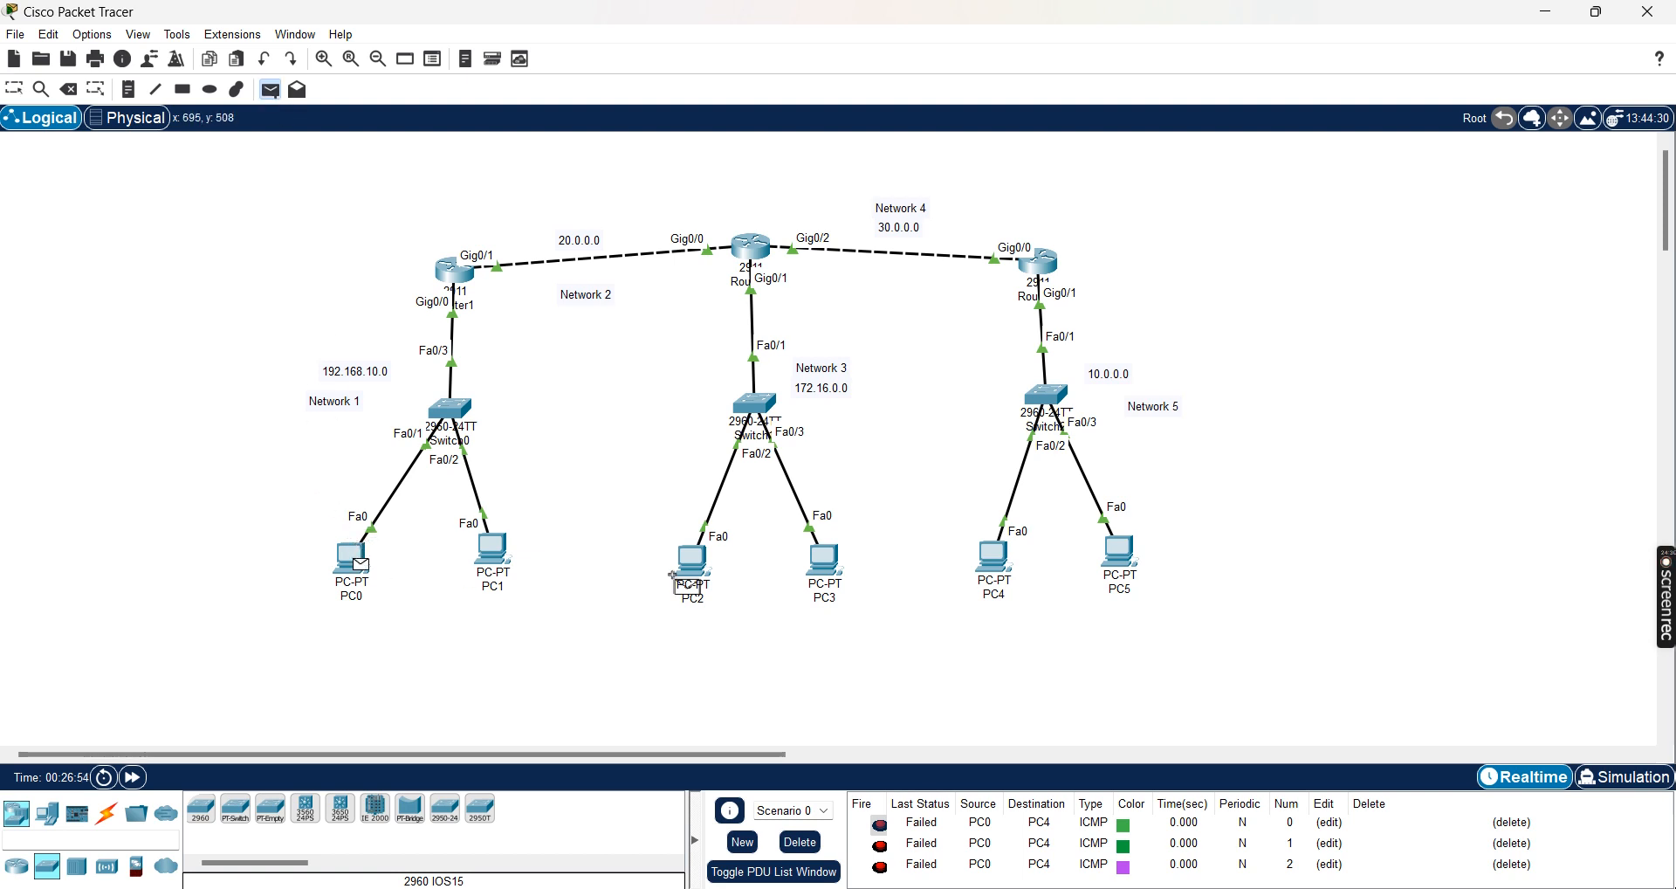
left_click(1000, 558)
scroll(994, 841, "down", 1)
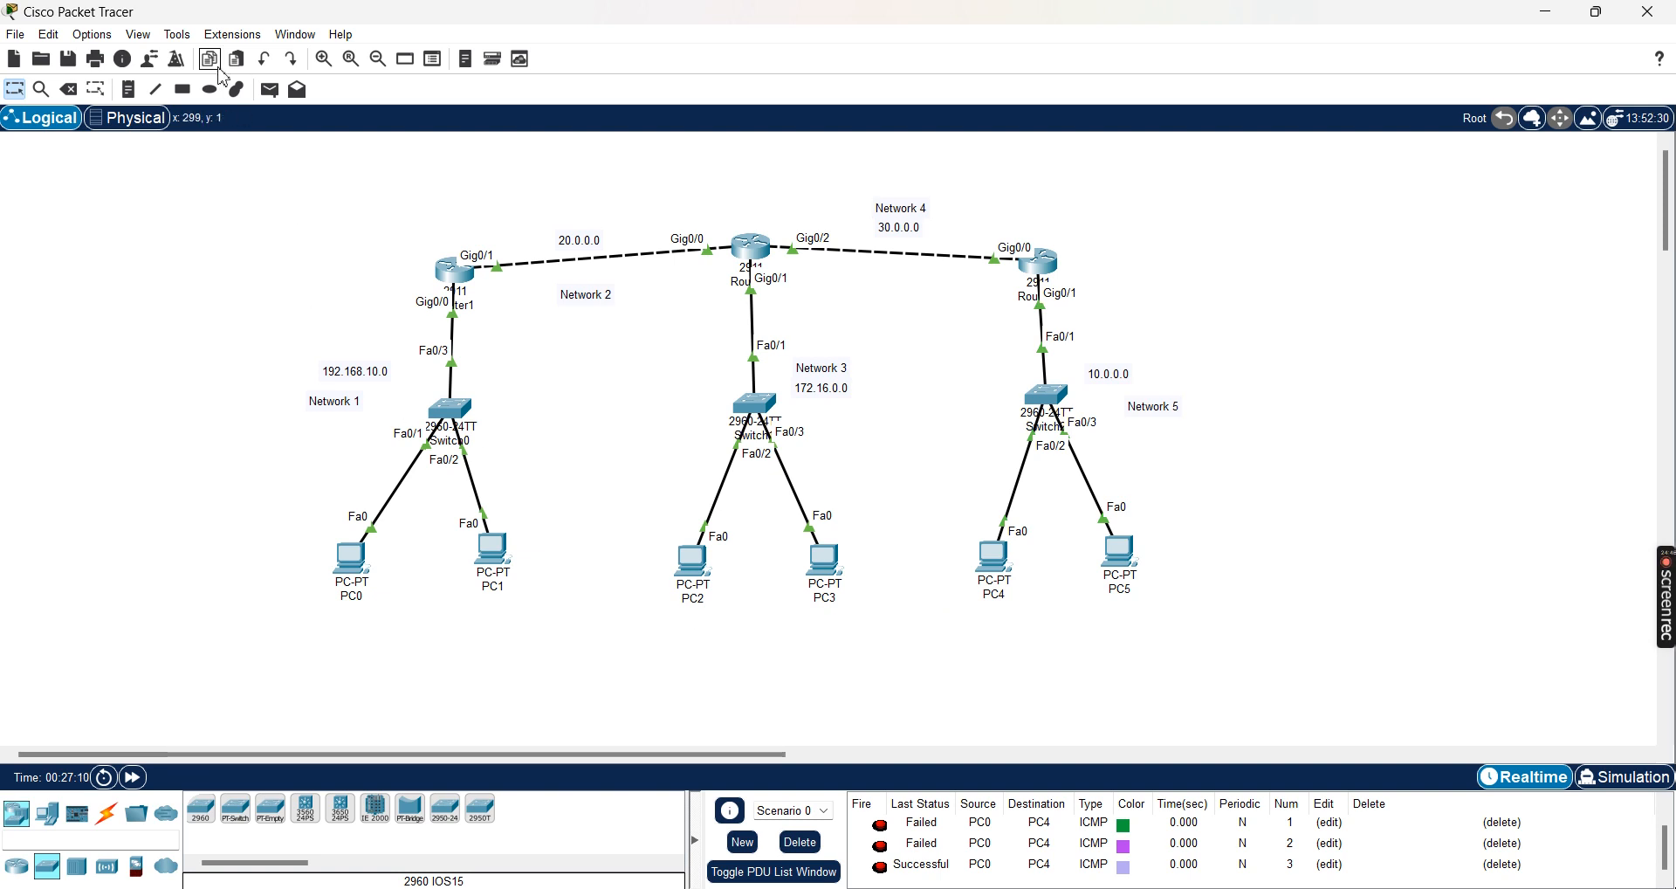
Clear the scenario's PDU list and send a simple PDU from PC0 to PC2 twice.
left_click(799, 841)
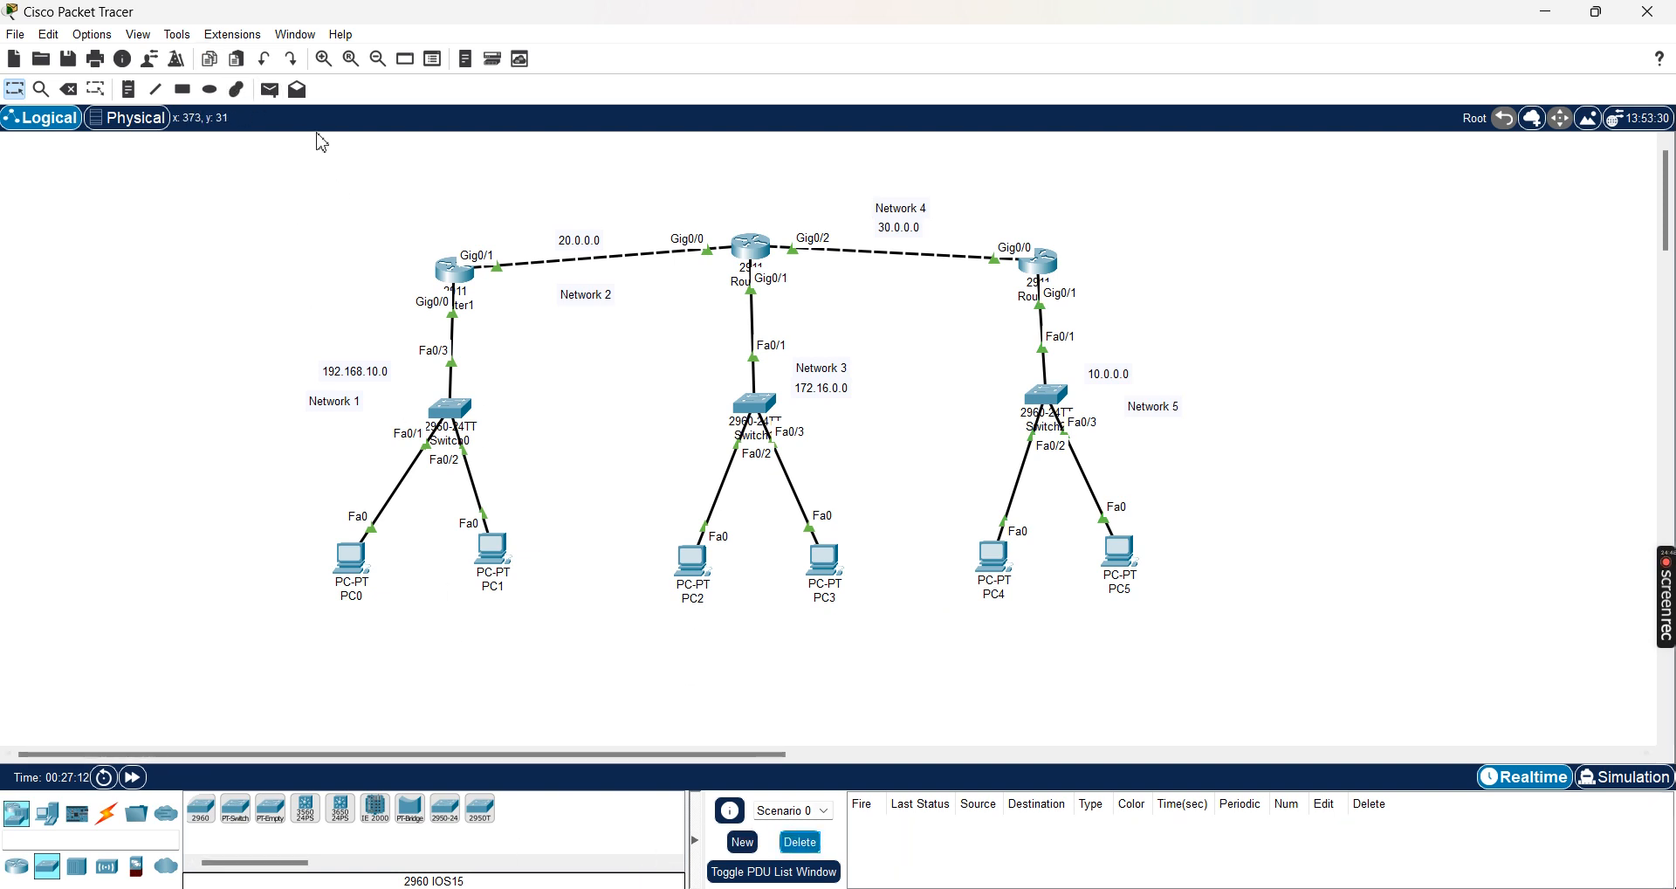
left_click(269, 89)
left_click(350, 558)
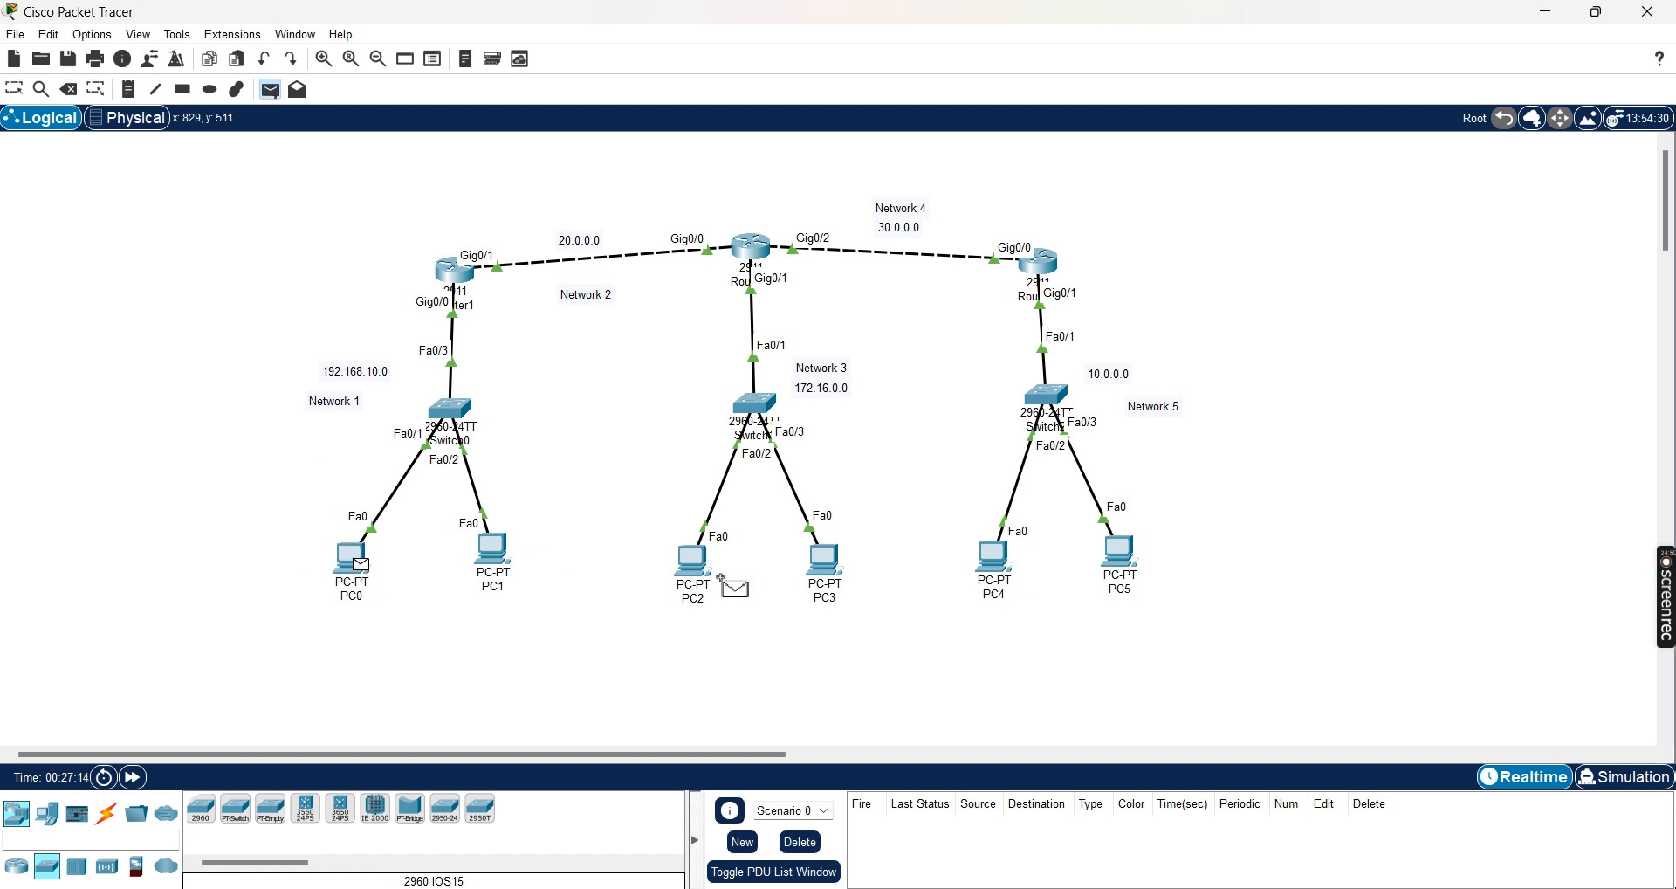
left_click(690, 561)
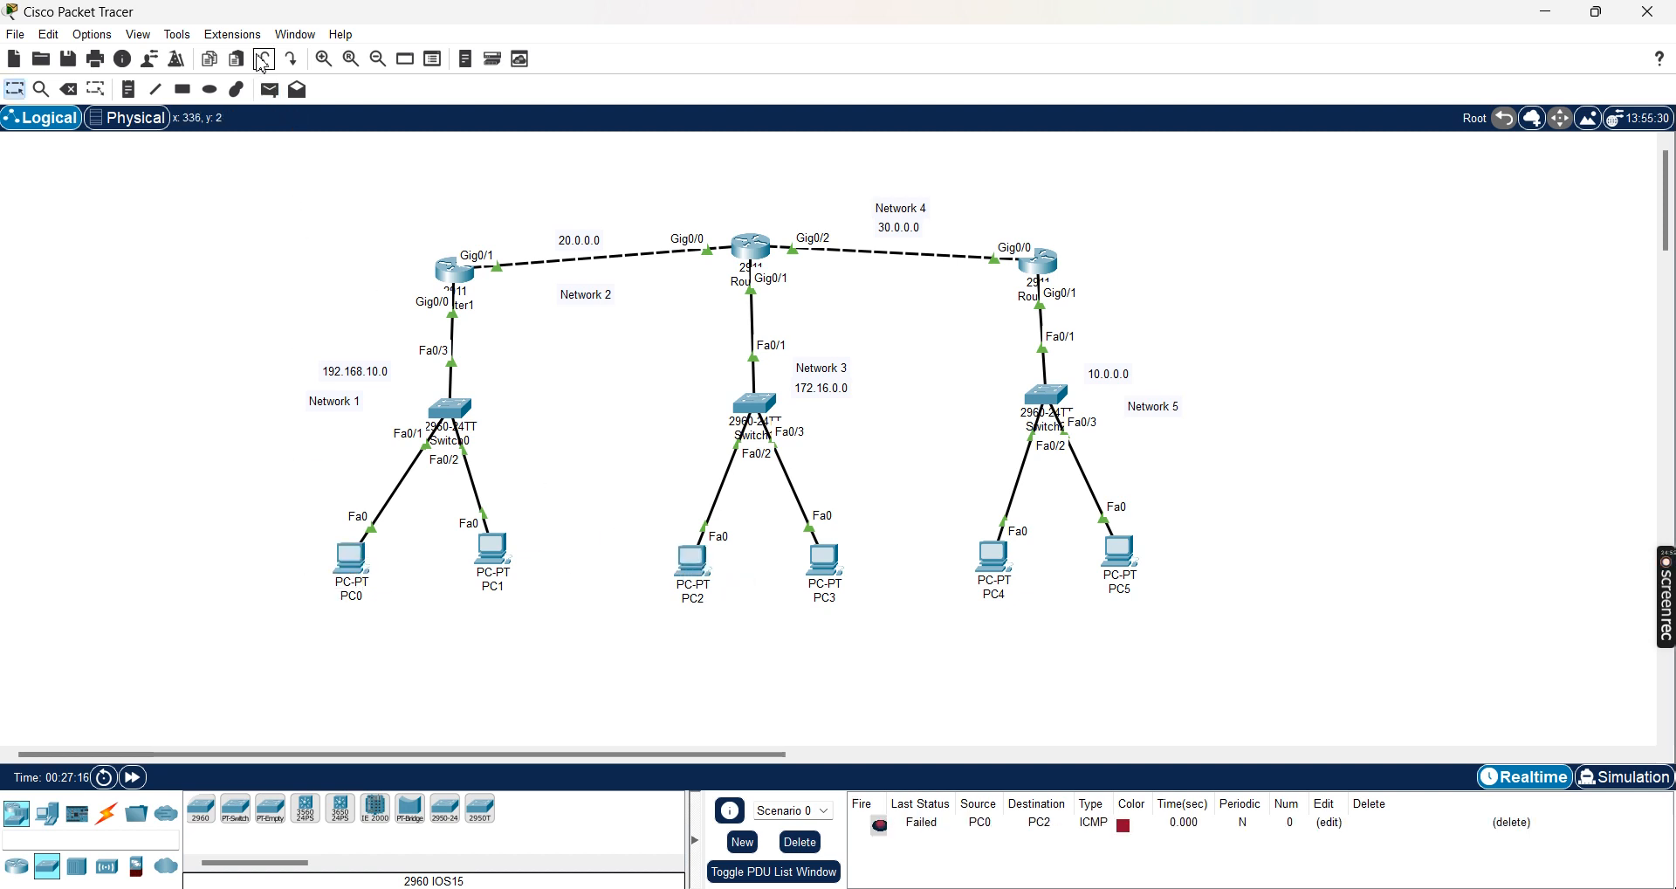
left_click(269, 89)
left_click(350, 559)
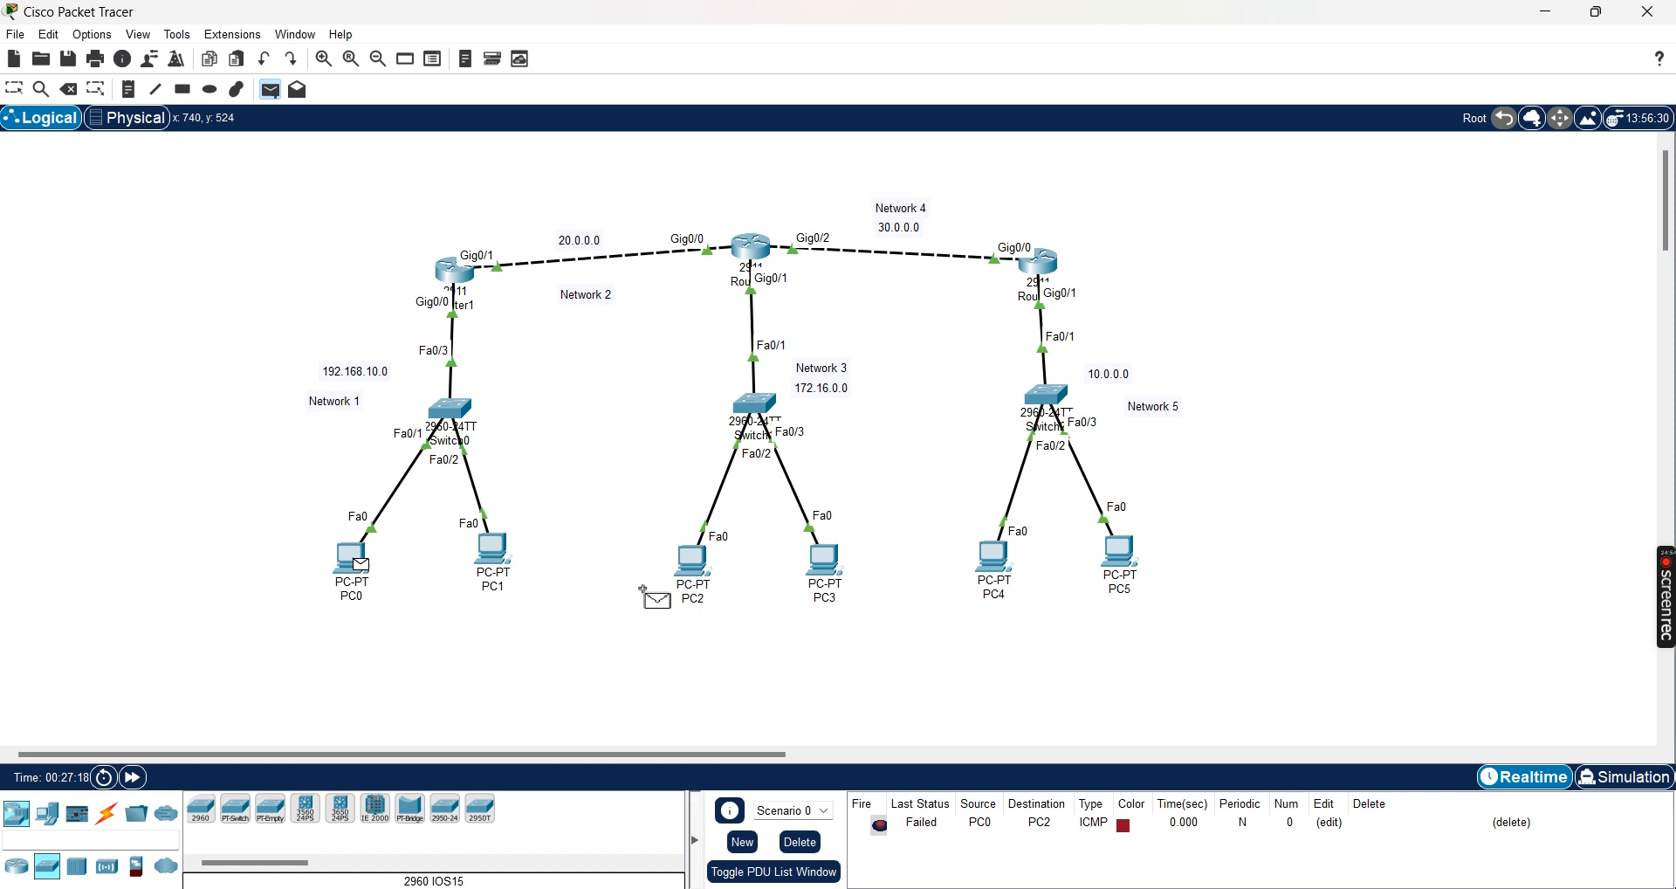
left_click(675, 559)
Send a simple PDU from PC0 to PC3 twice to test connectivity with Network 3.
left_click(268, 89)
left_click(341, 563)
left_click(828, 570)
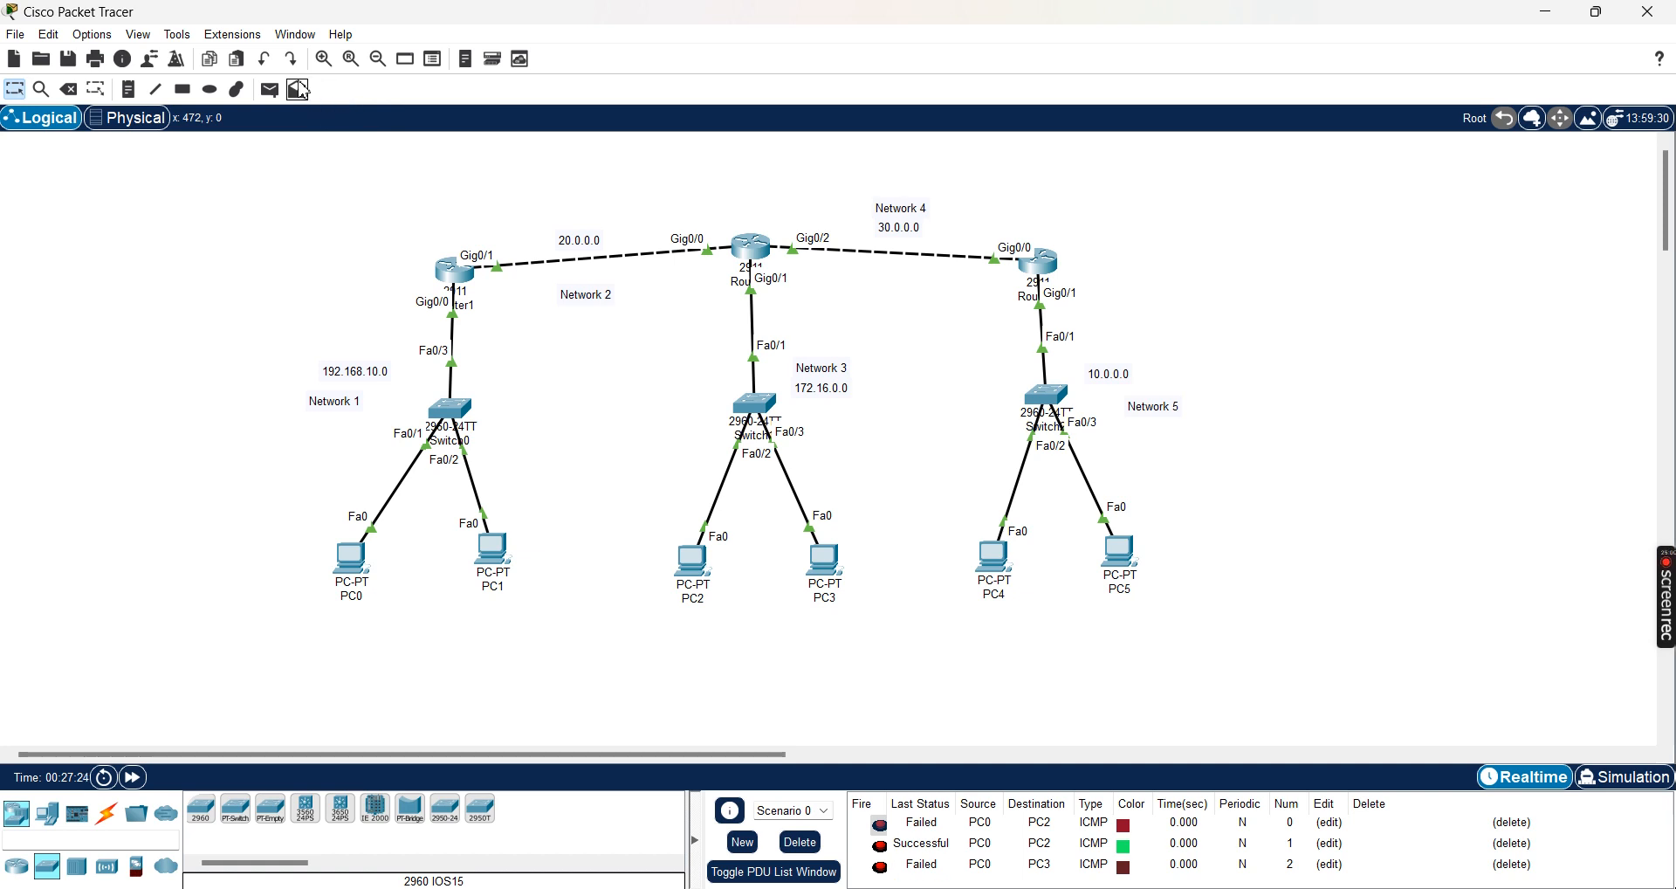
left_click(269, 90)
left_click(342, 557)
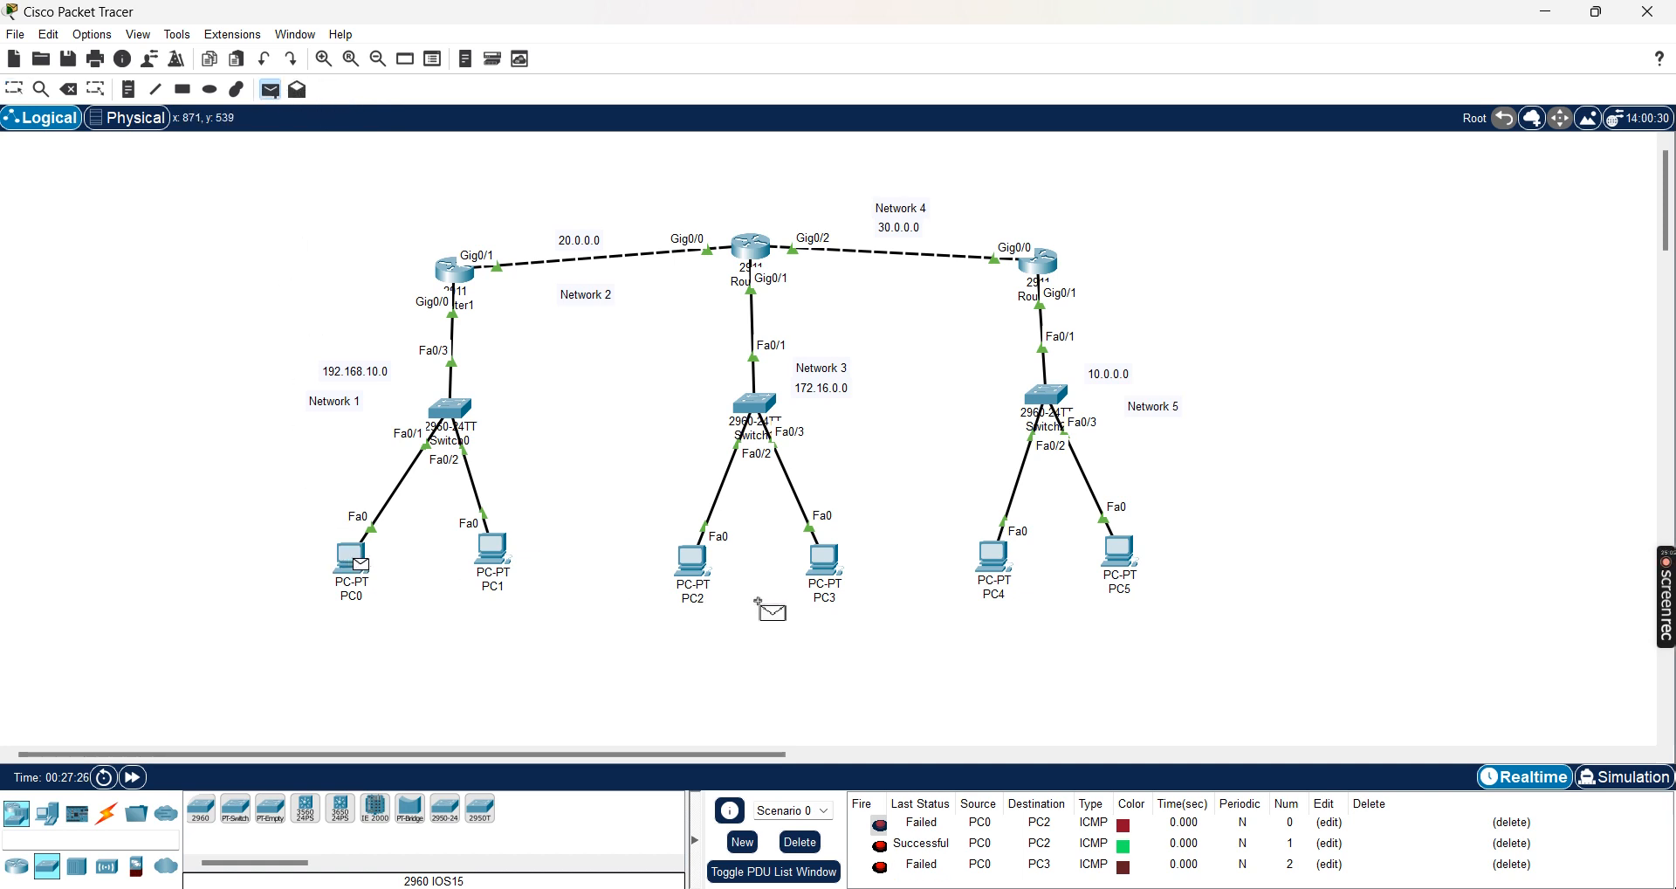
left_click(825, 563)
Send a simple PDU from PC0 to PC5 twice, checking the delivery status between the attempts.
left_click(269, 89)
left_click(351, 555)
left_click(1122, 550)
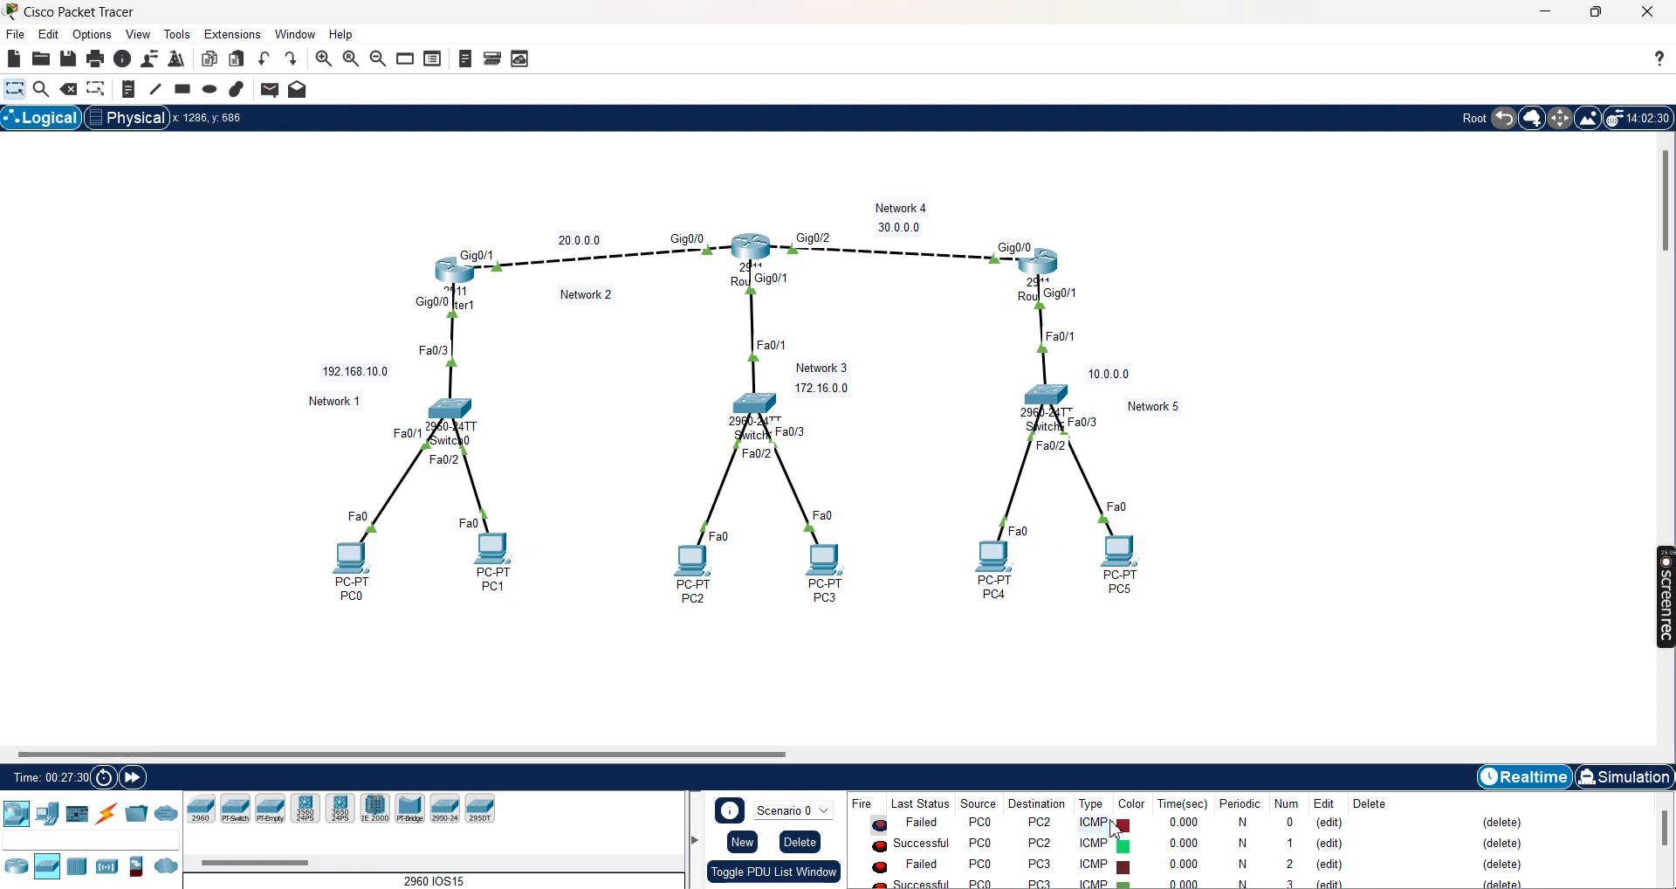
scroll(1035, 834, "down", 1)
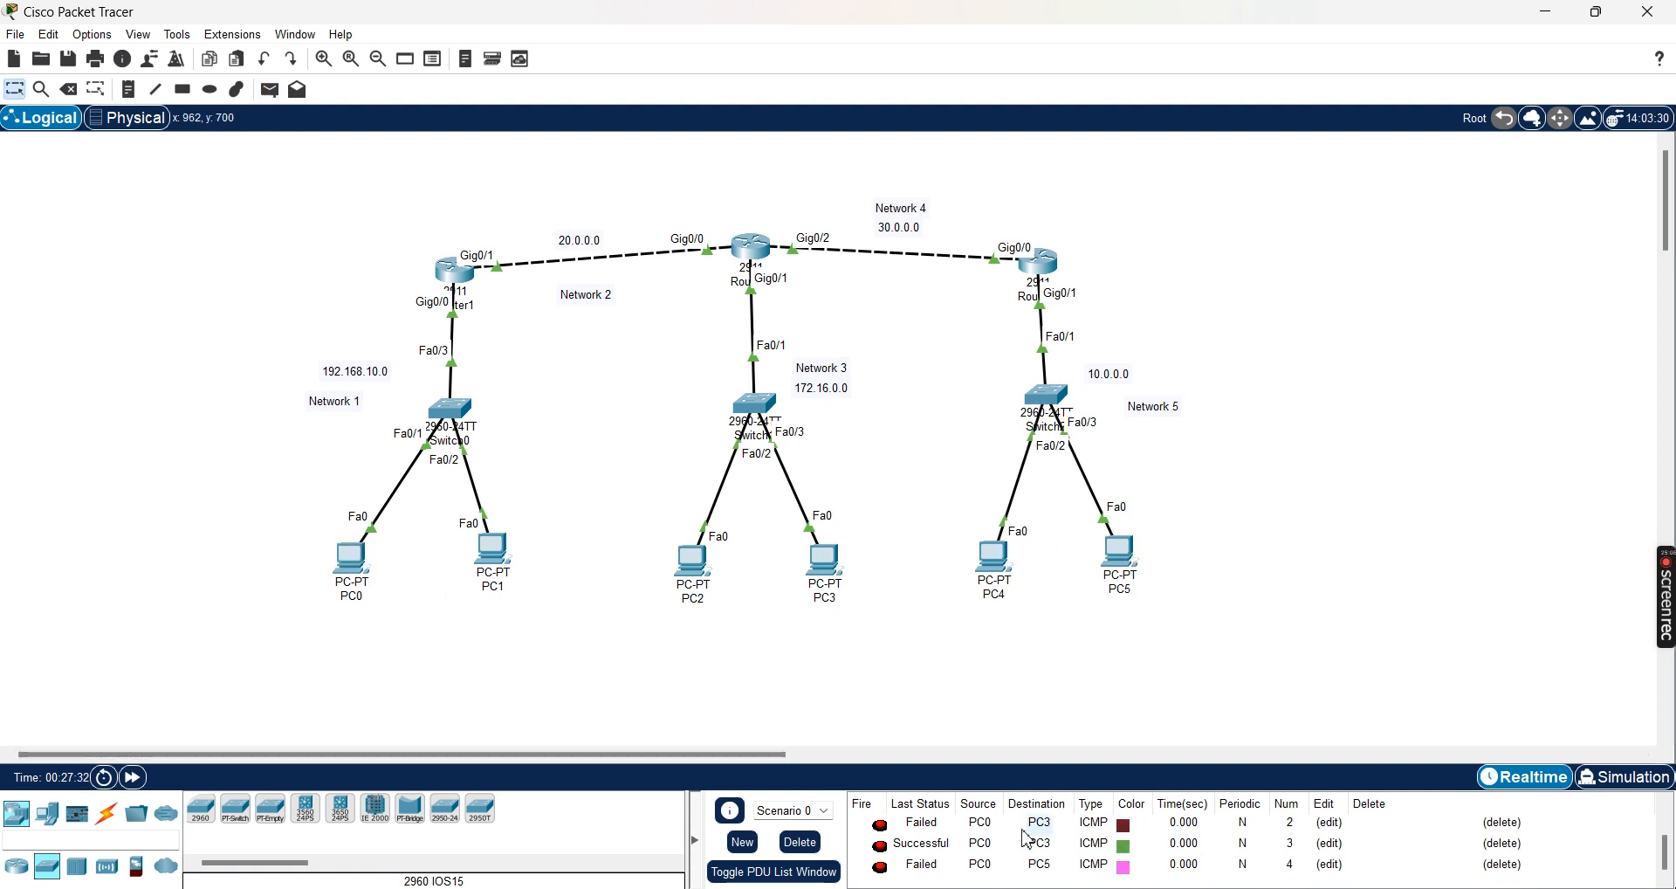
left_click(269, 89)
left_click(353, 559)
left_click(1126, 555)
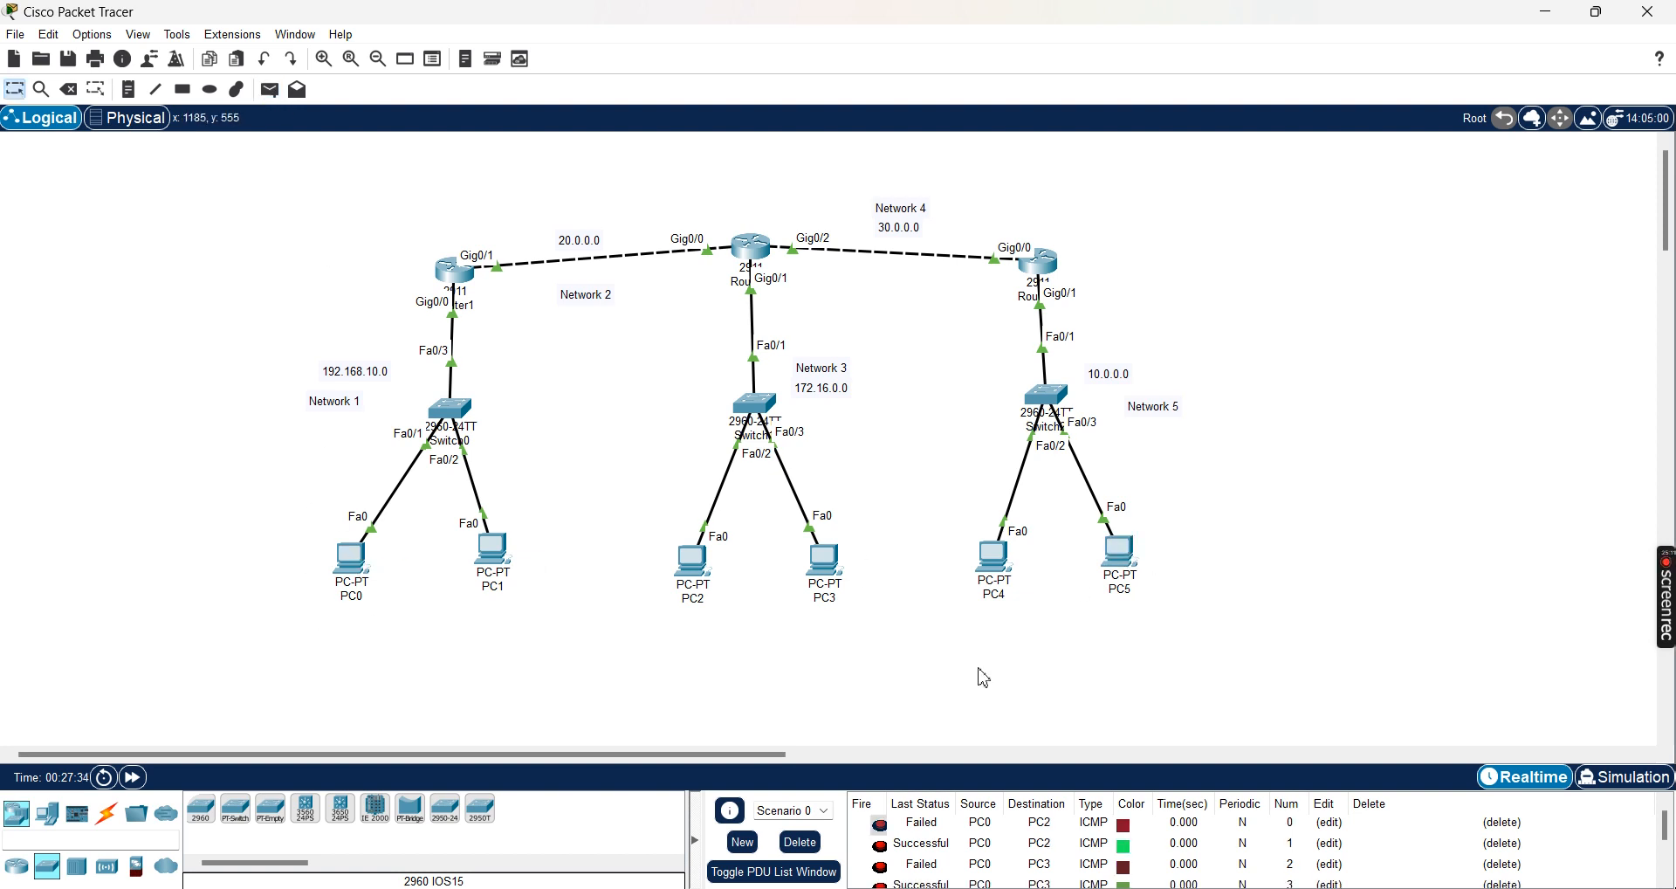
Clear the scenario's PDU list and send one simple PDU from PC0 to PC2 and one to PC3.
left_click(801, 842)
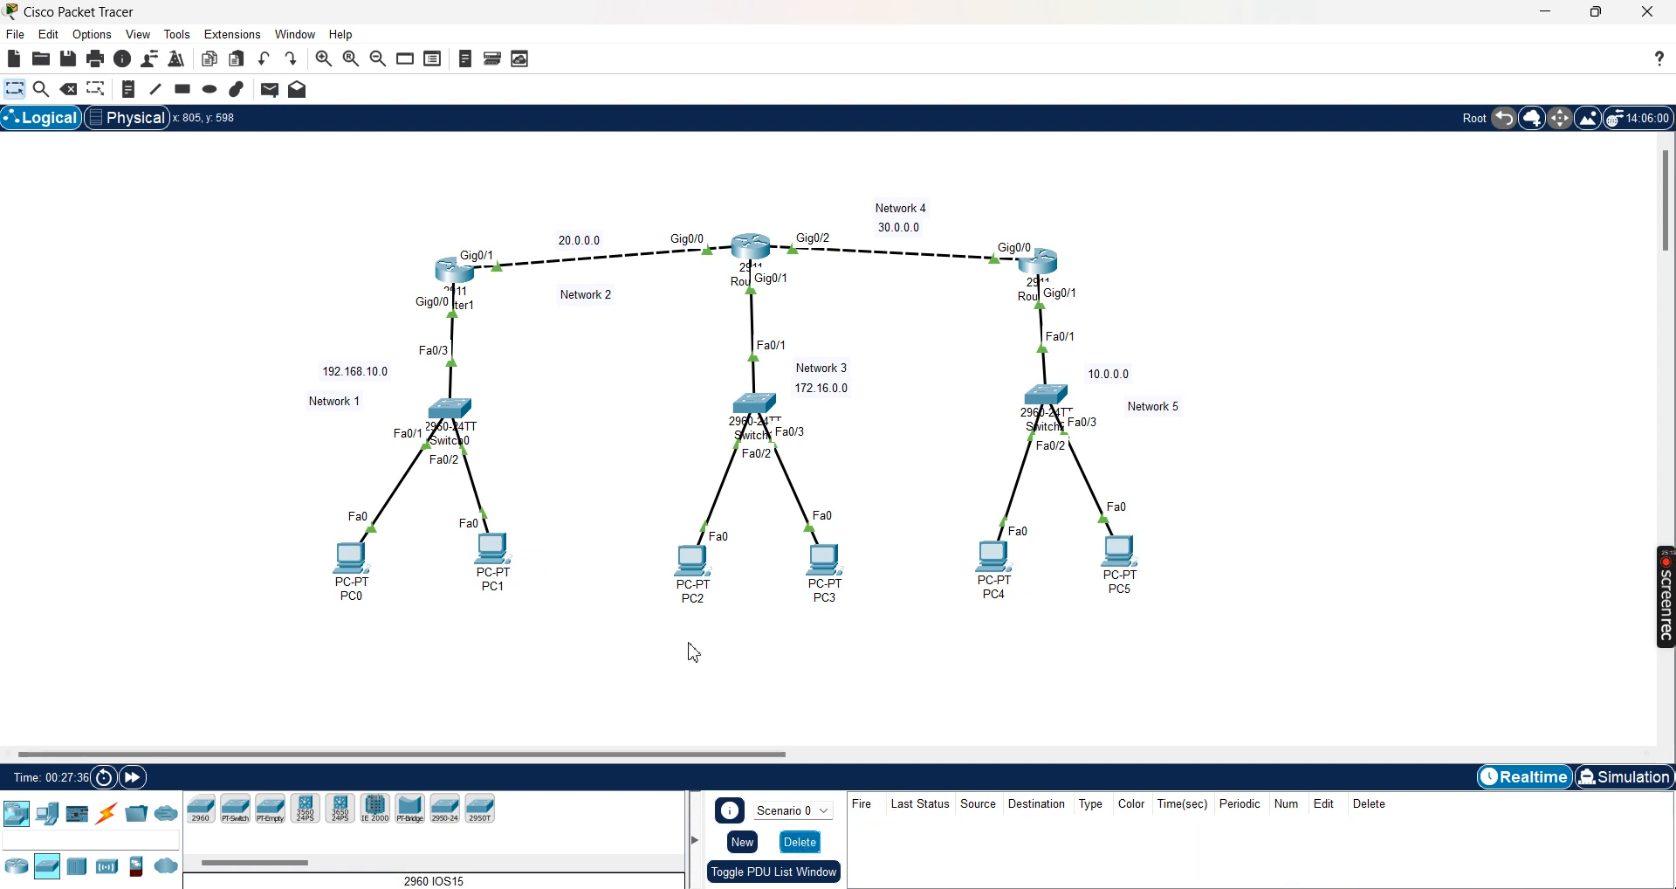
left_click(269, 89)
left_click(326, 569)
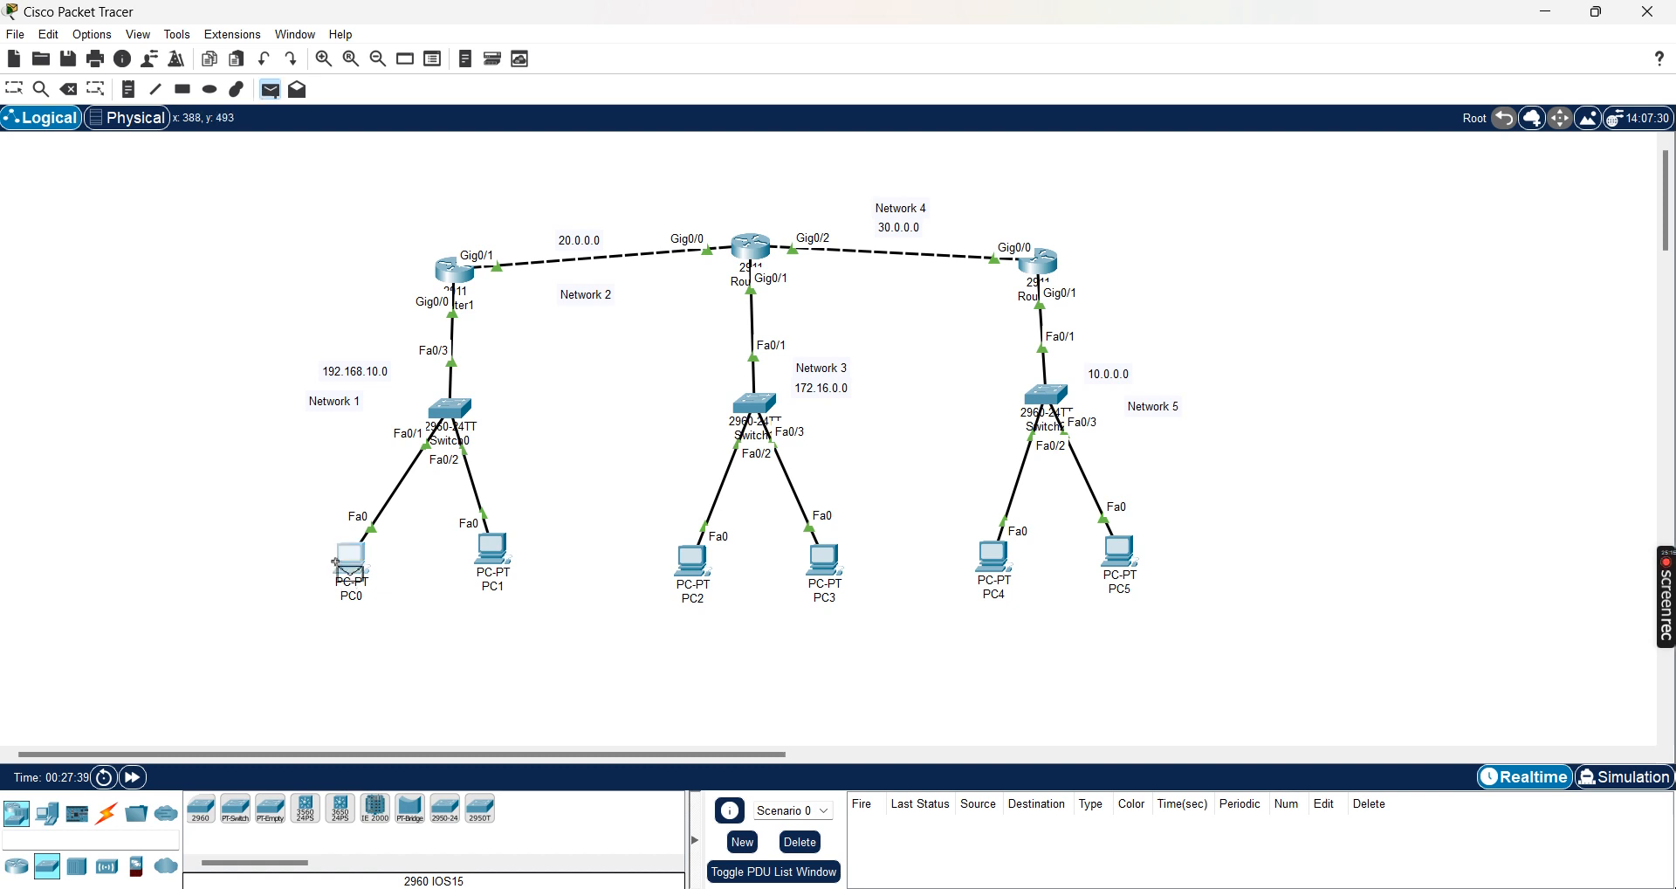
left_click(690, 563)
left_click(269, 89)
left_click(349, 563)
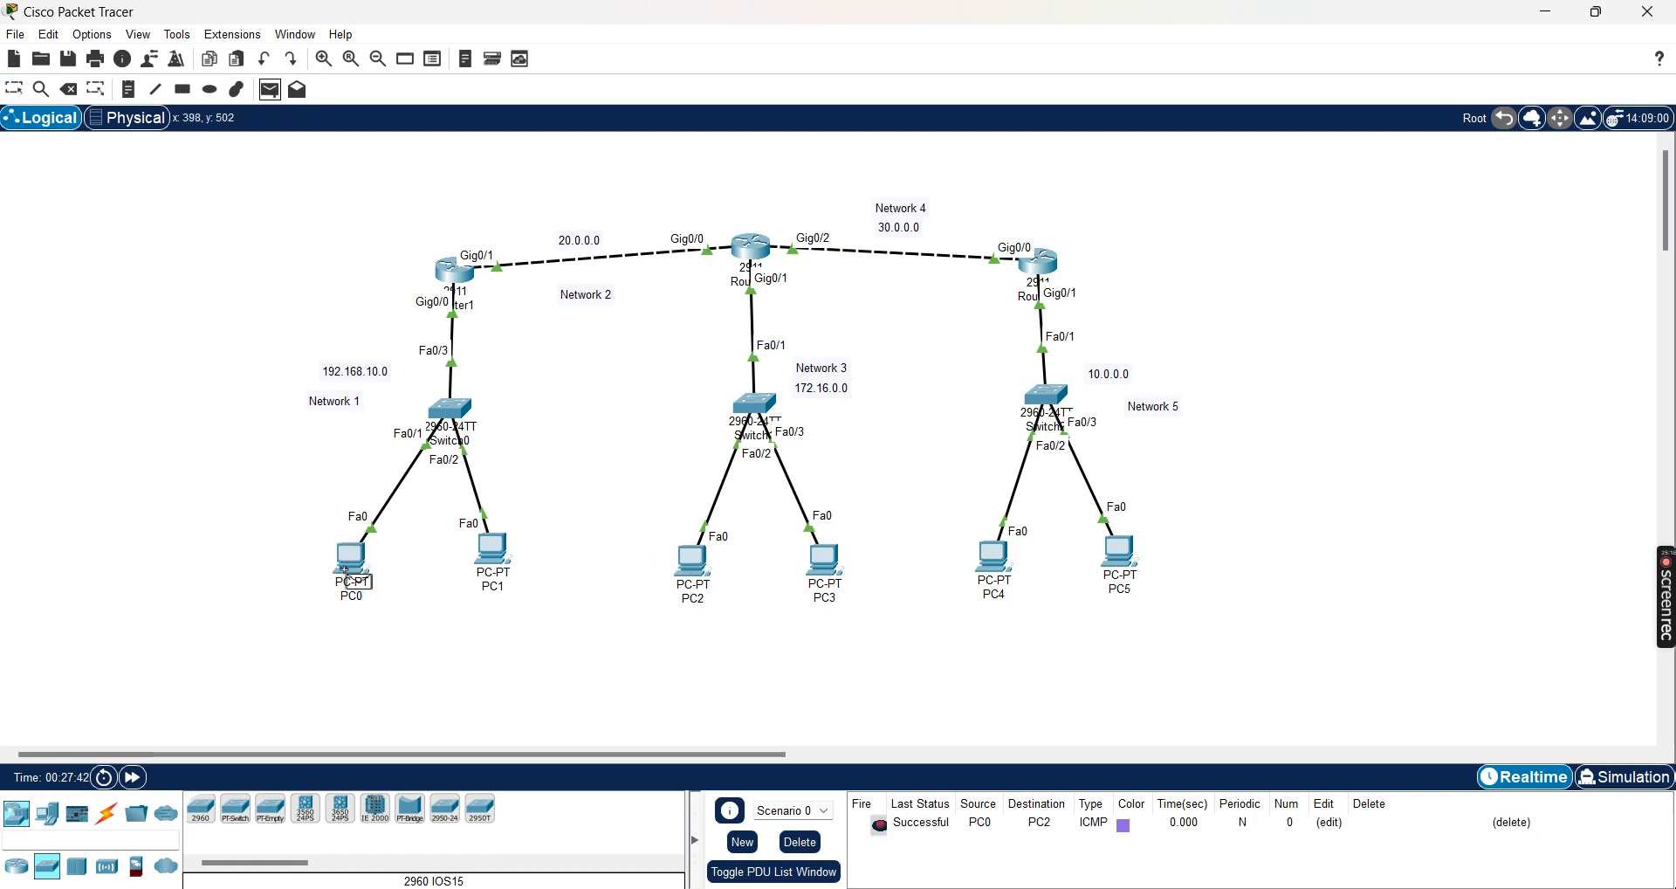
left_click(816, 572)
Send one simple PDU from PC0 to PC4 and one from PC0 to PC5.
left_click(269, 89)
left_click(351, 559)
left_click(992, 557)
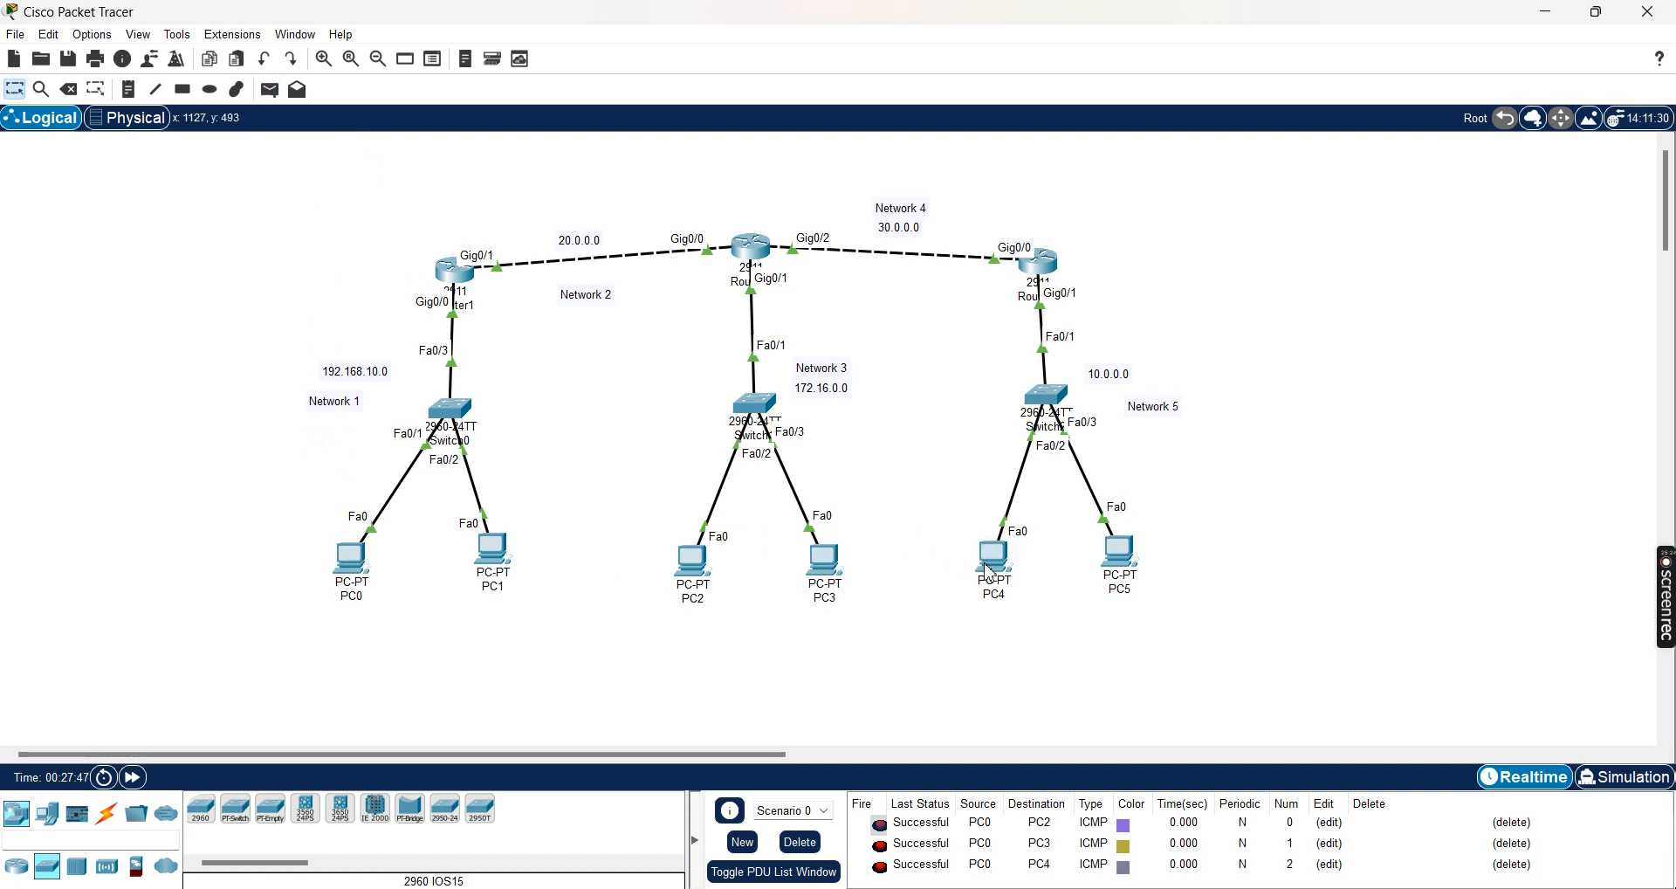
left_click(269, 89)
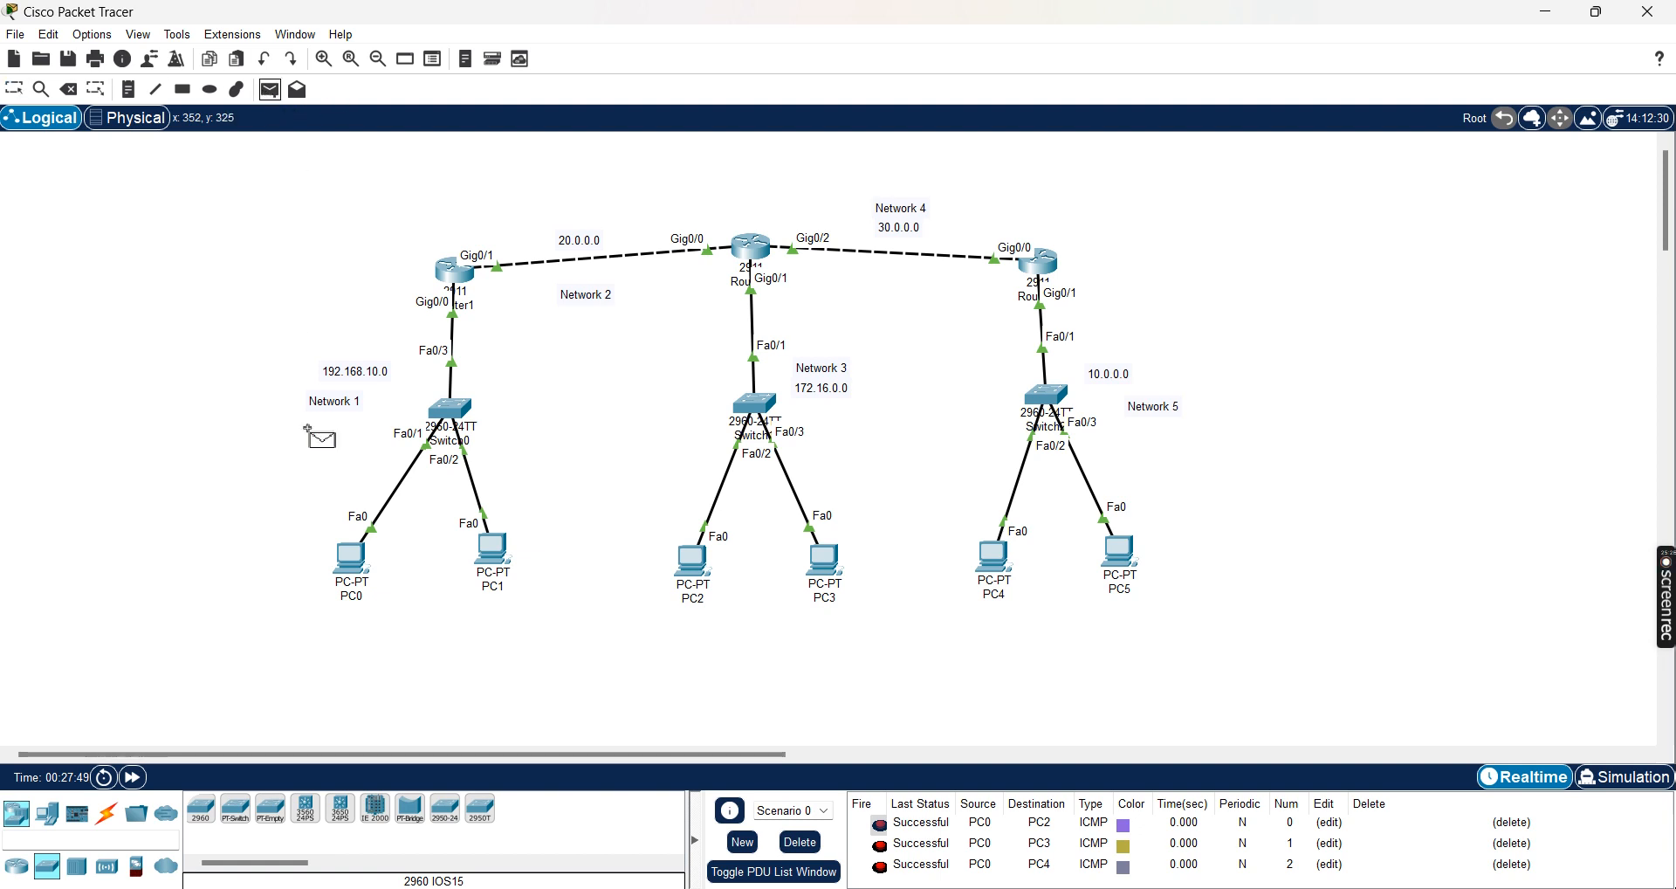
left_click(353, 561)
left_click(1116, 554)
key("Delete")
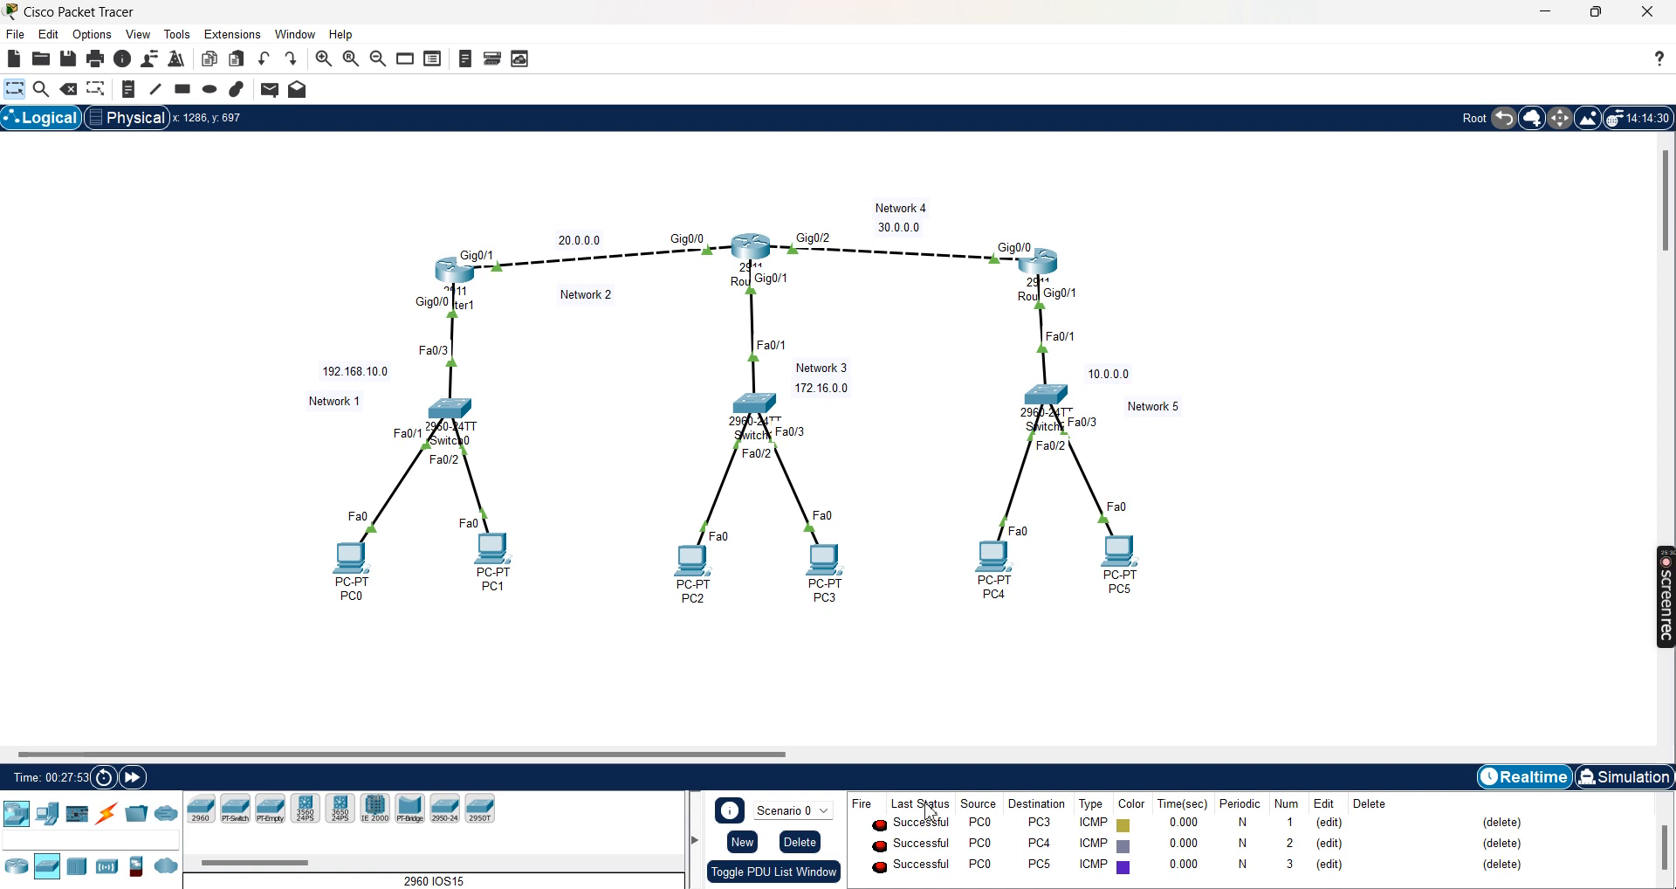
Send a simple PDU from PC1 to PC3 and review the delivery statuses in the PDU list.
left_click(269, 89)
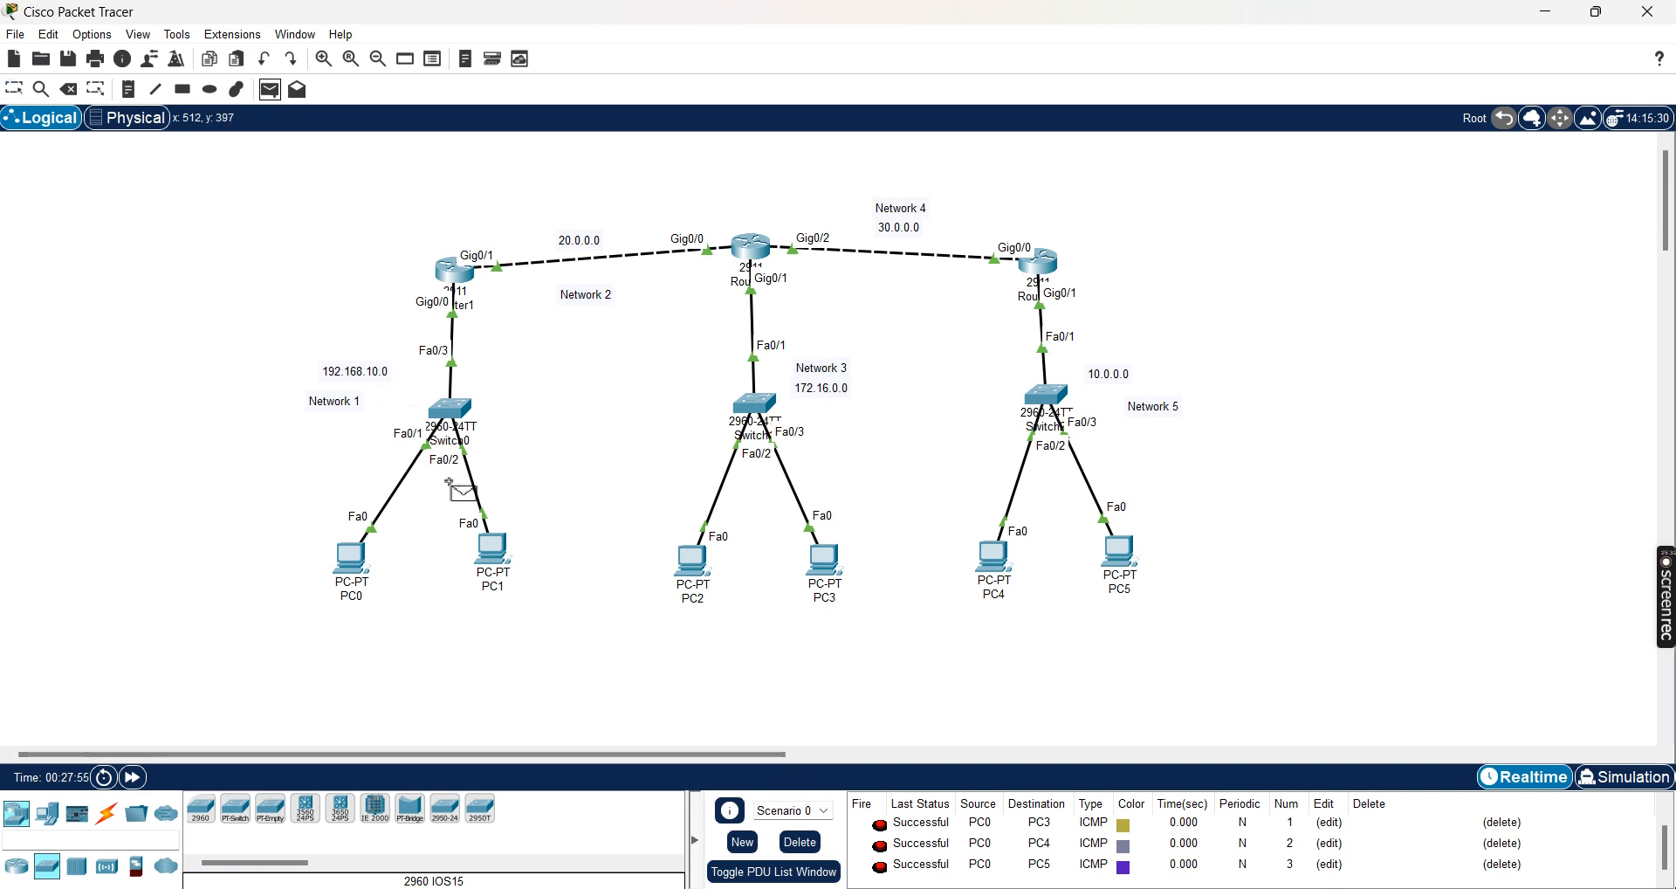
left_click(494, 549)
left_click(824, 560)
scroll(938, 854, "down", 1)
scroll(939, 856, "up", 1)
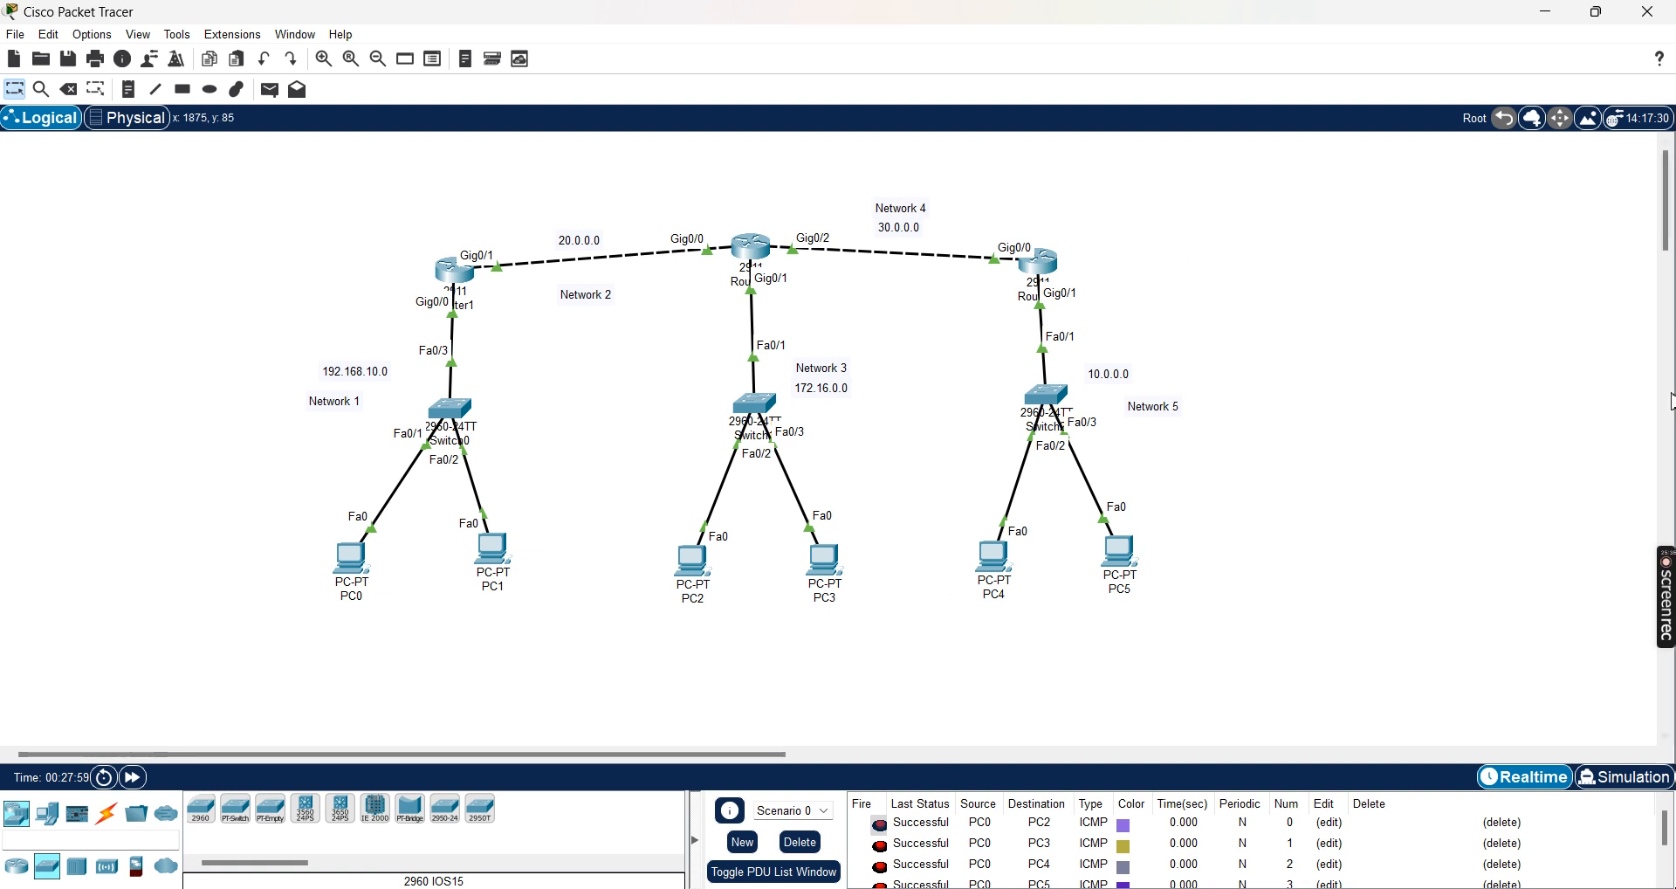